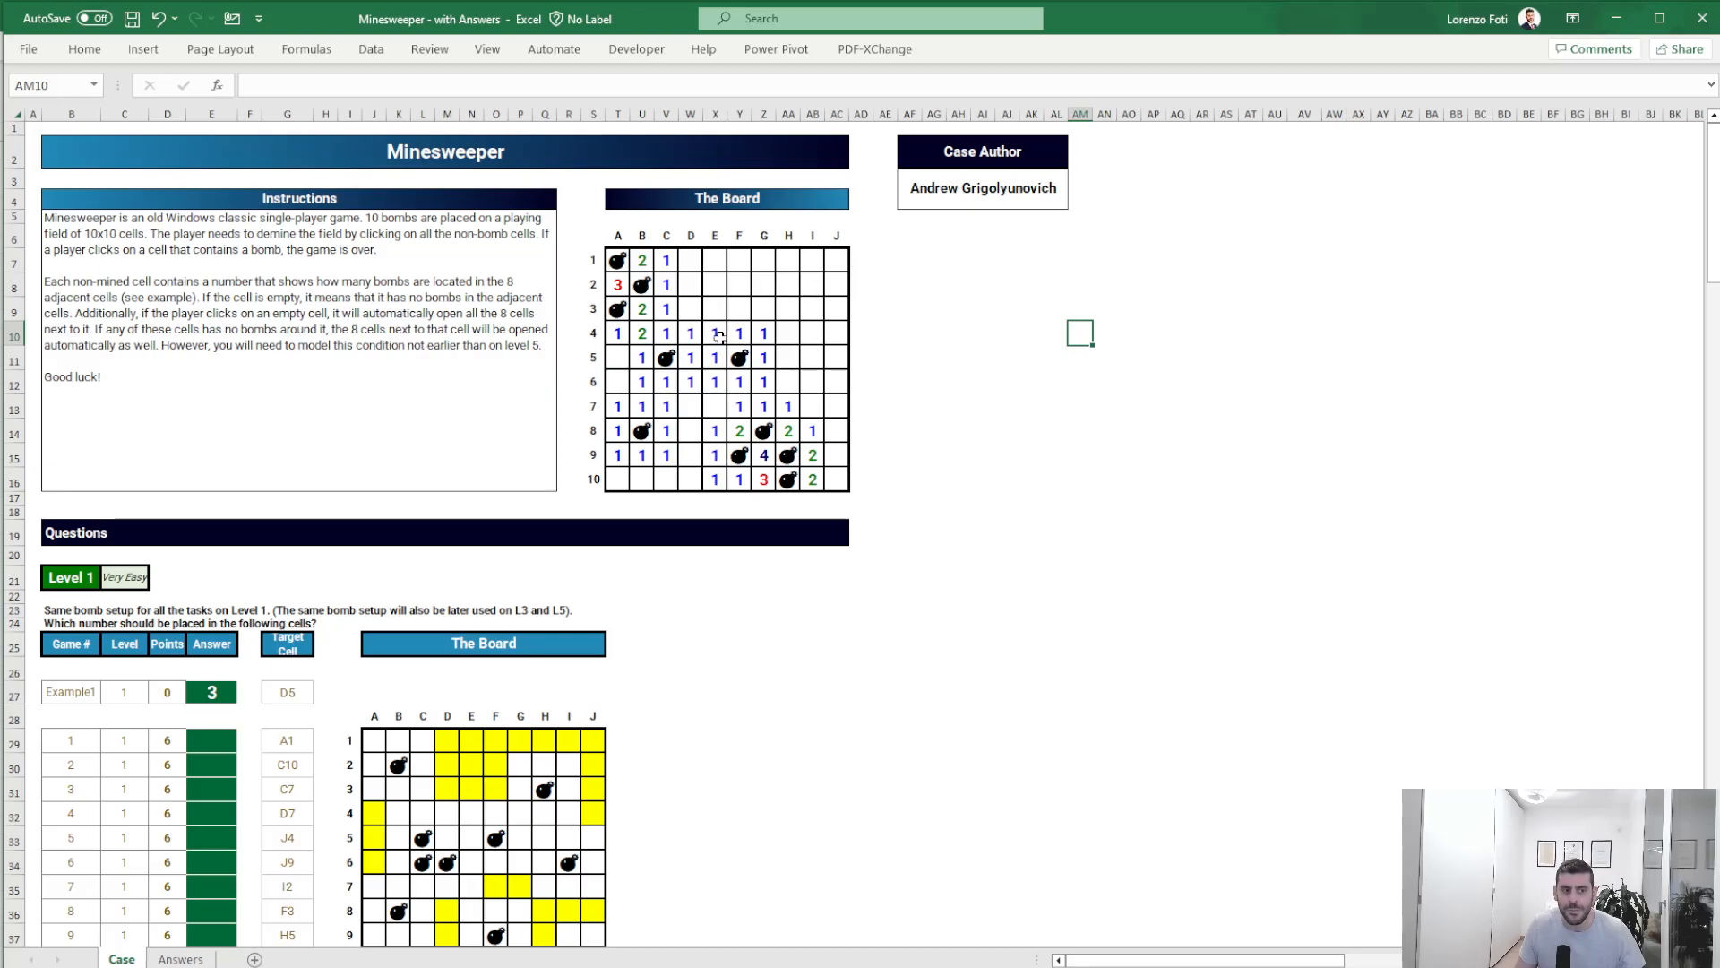
pyautogui.click(989, 349)
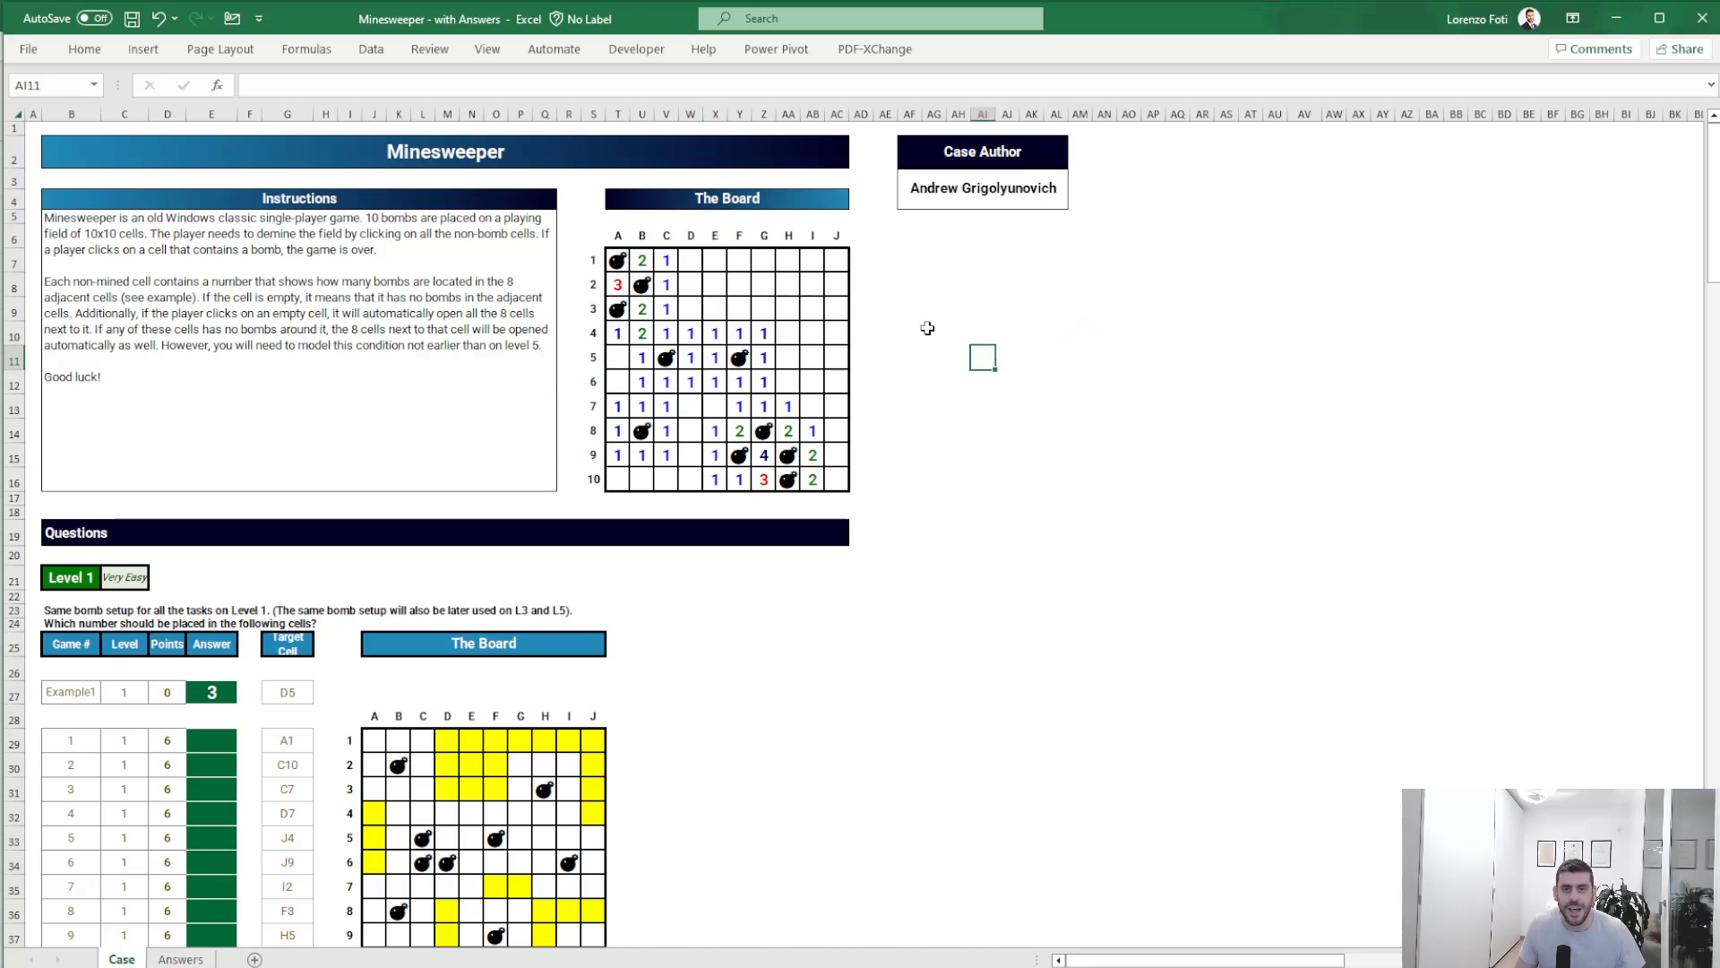
pyautogui.click(704, 331)
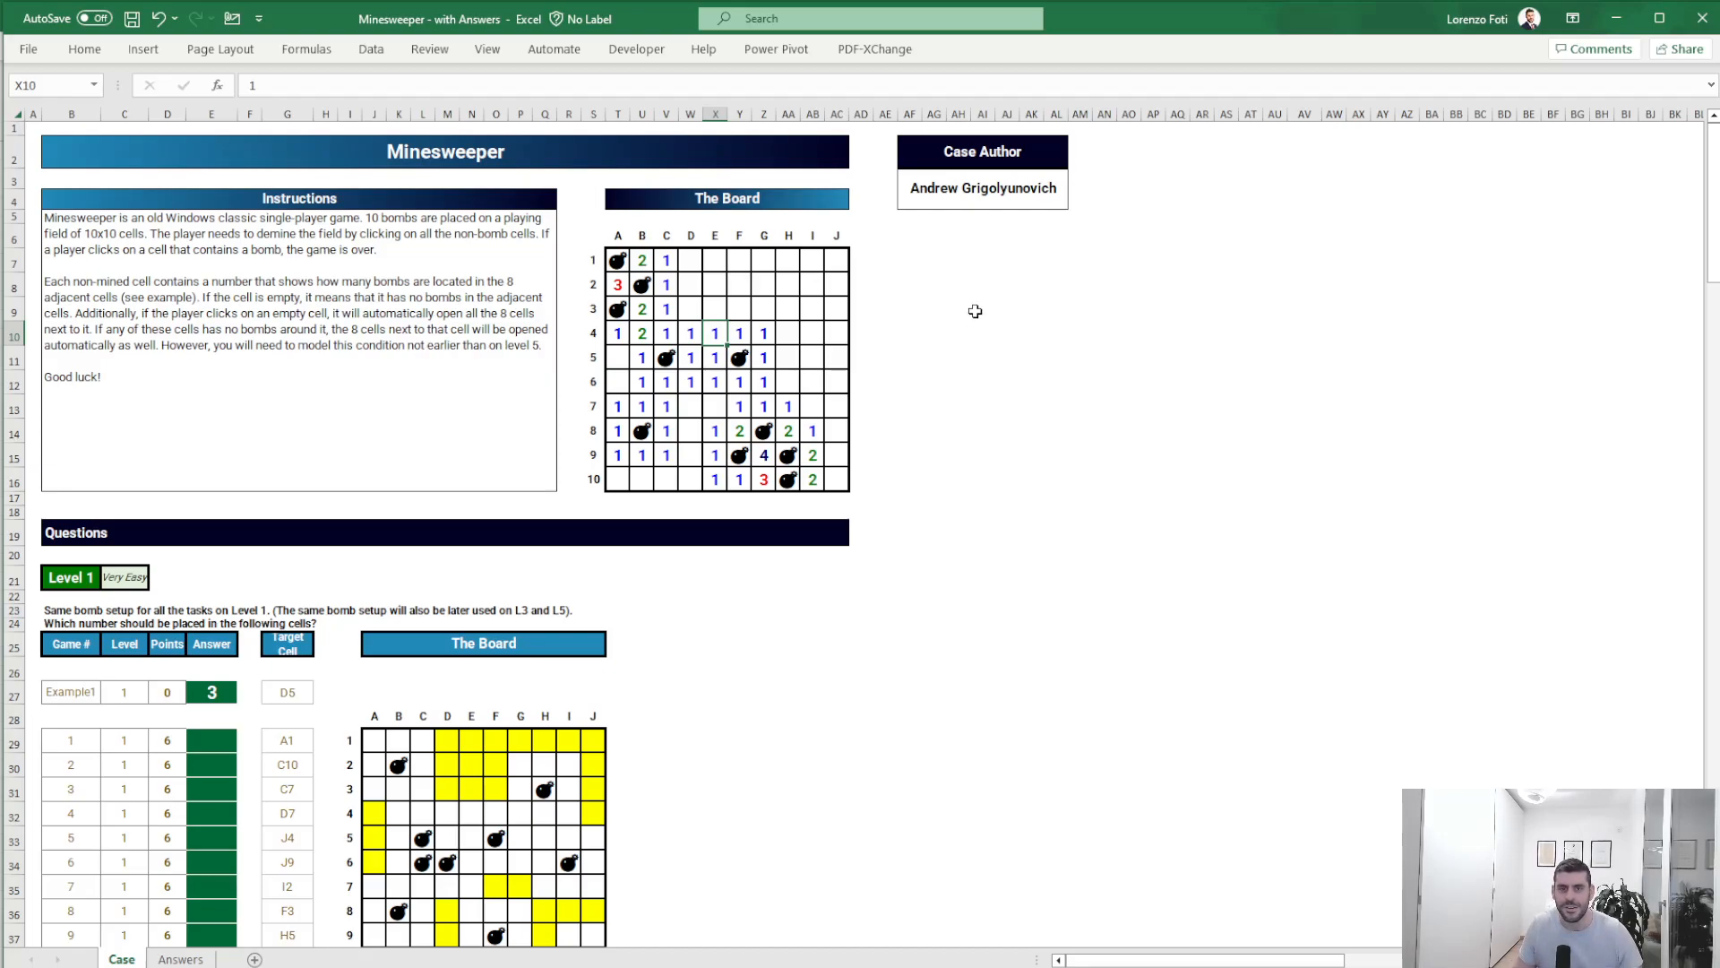
pyautogui.click(963, 258)
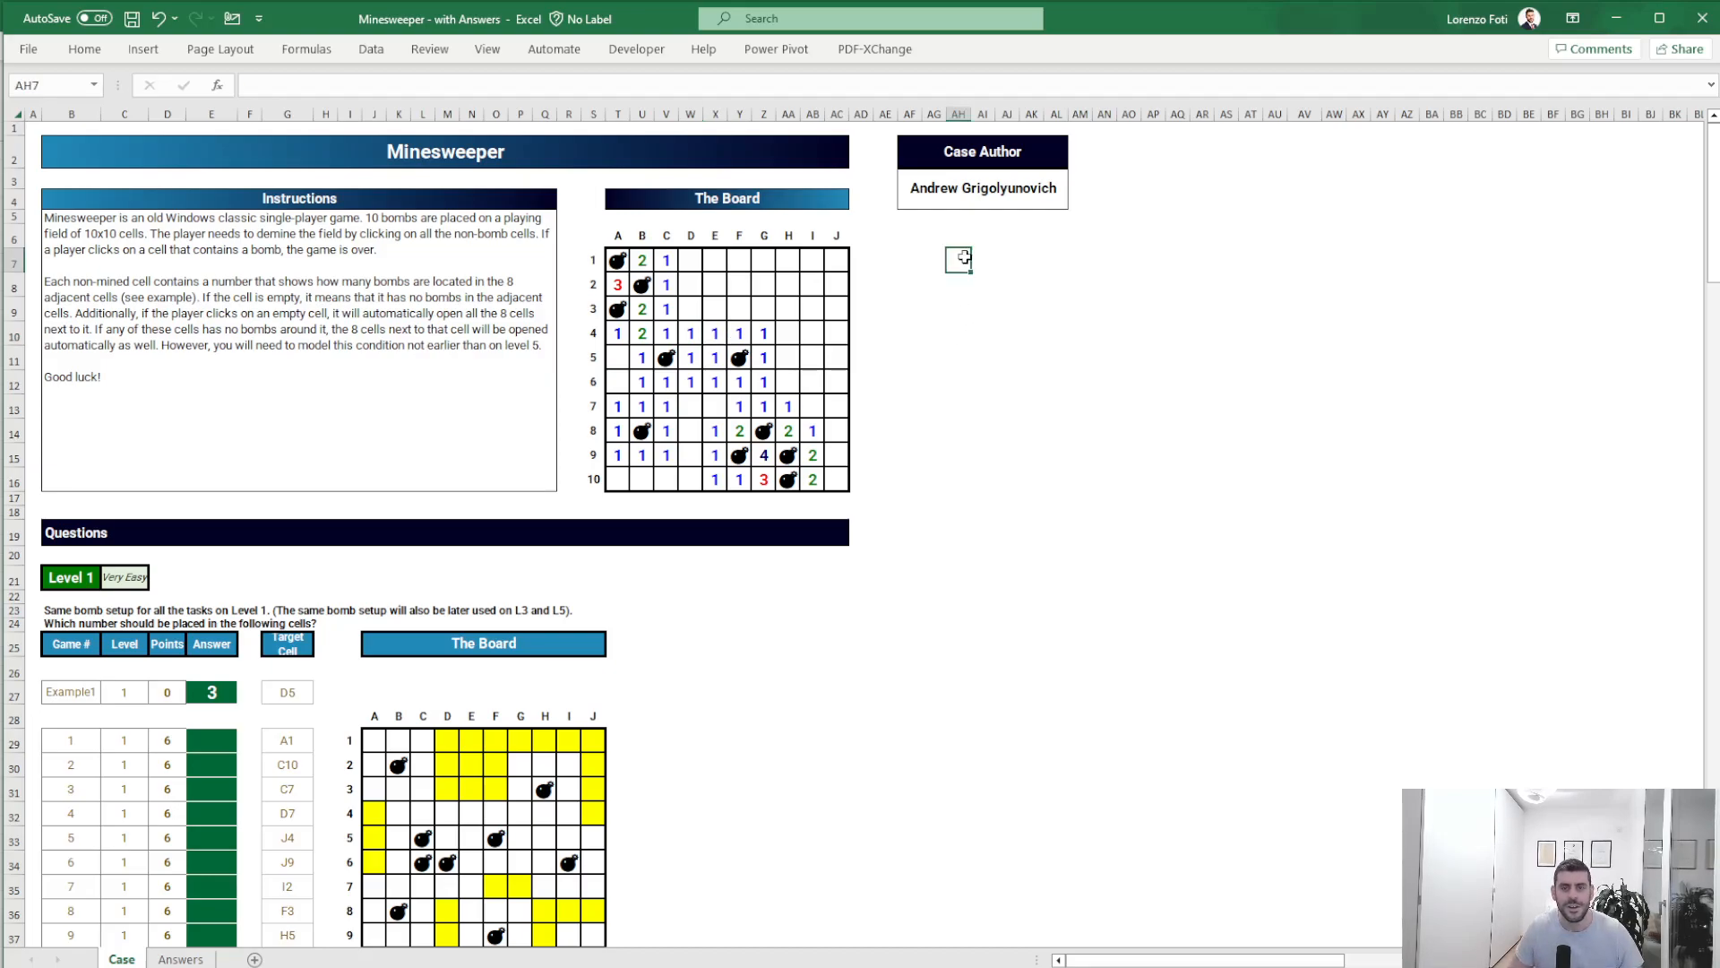
pyautogui.hotkey('ctrl', 'Left')
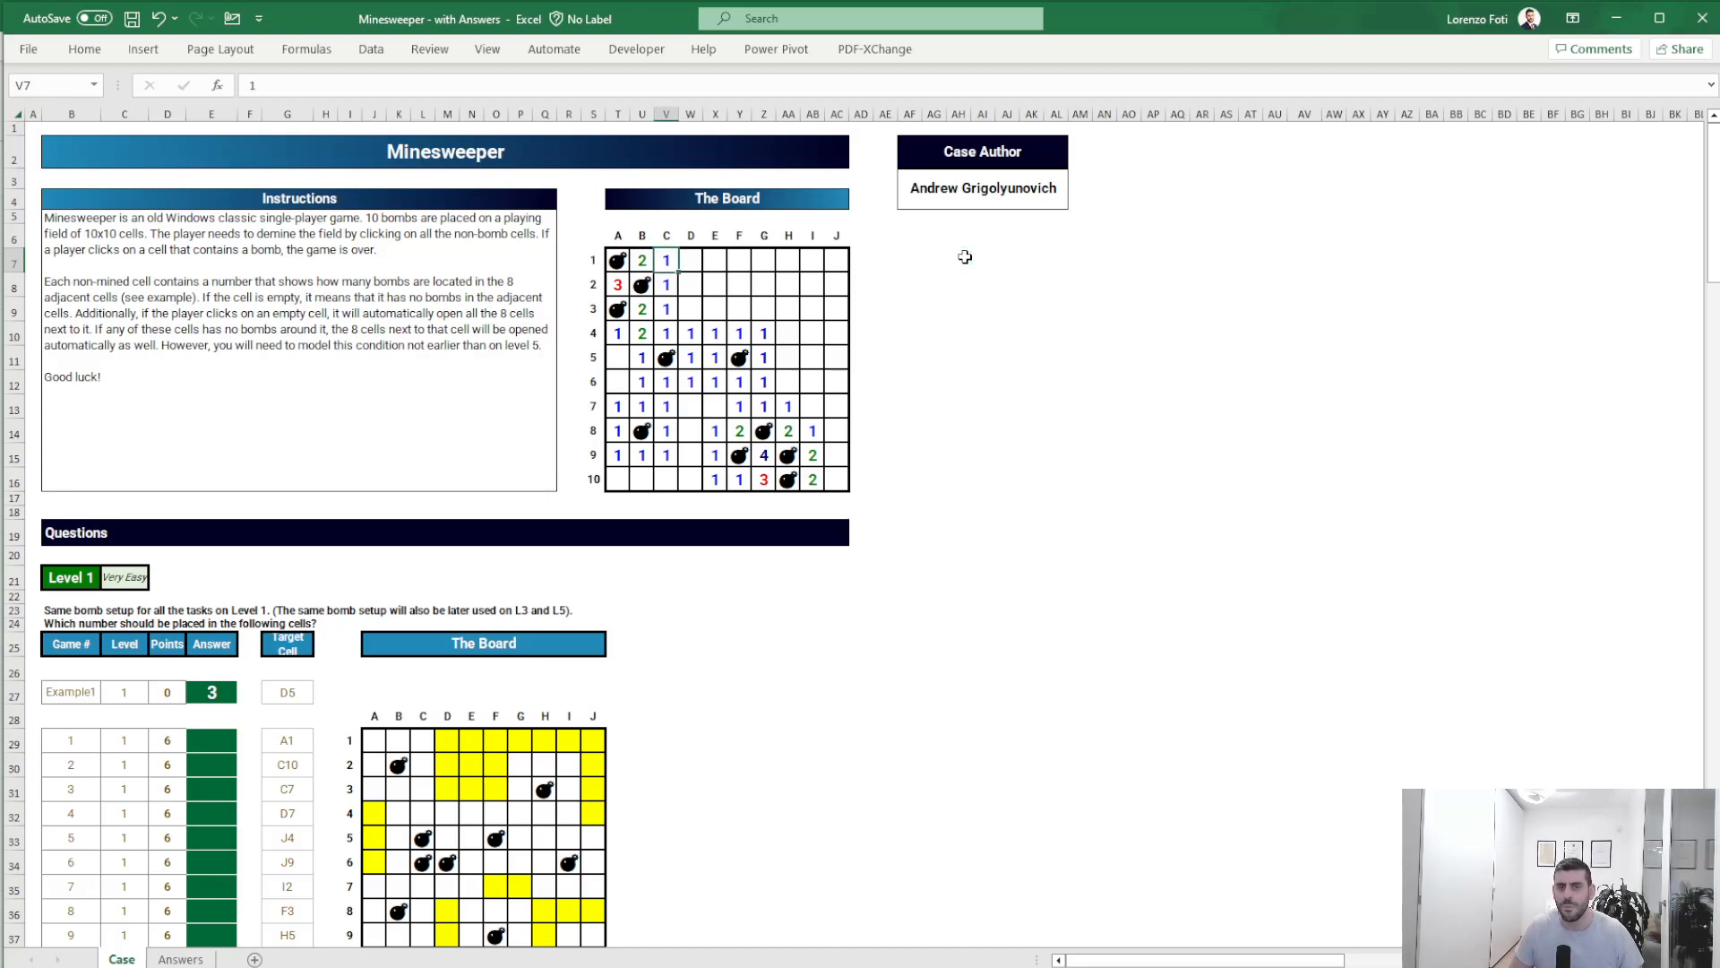
pyautogui.hotkey('ctrl', 'Left')
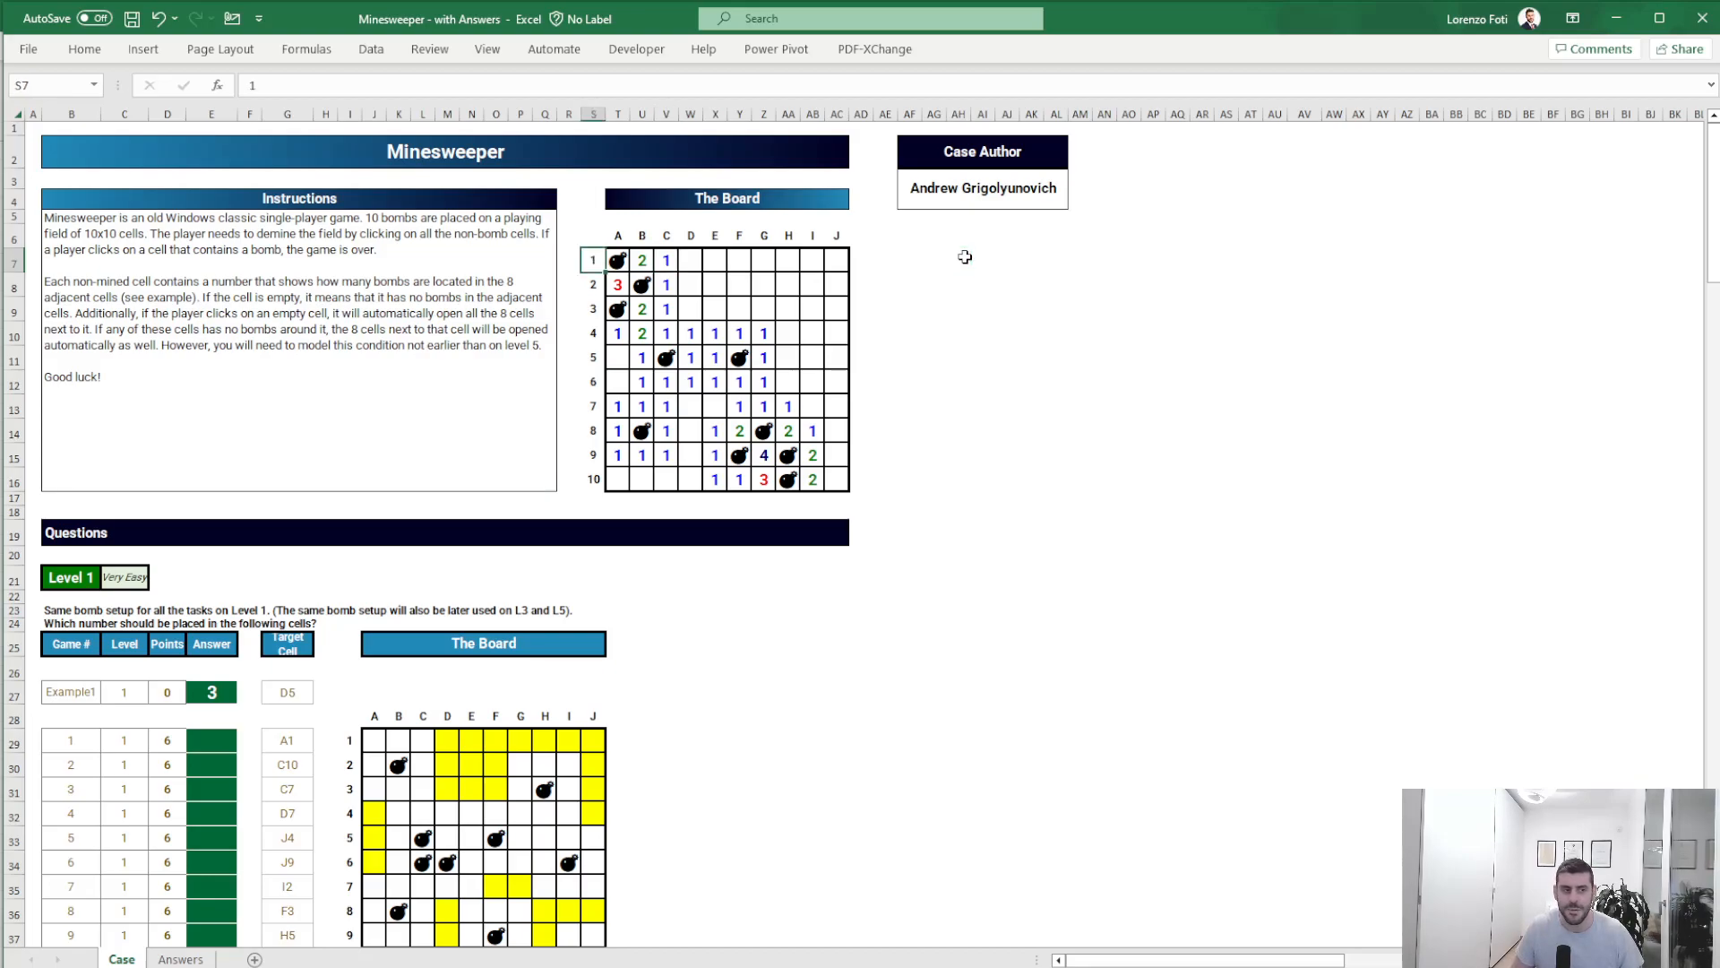
pyautogui.hotkey('ctrl', 'Left')
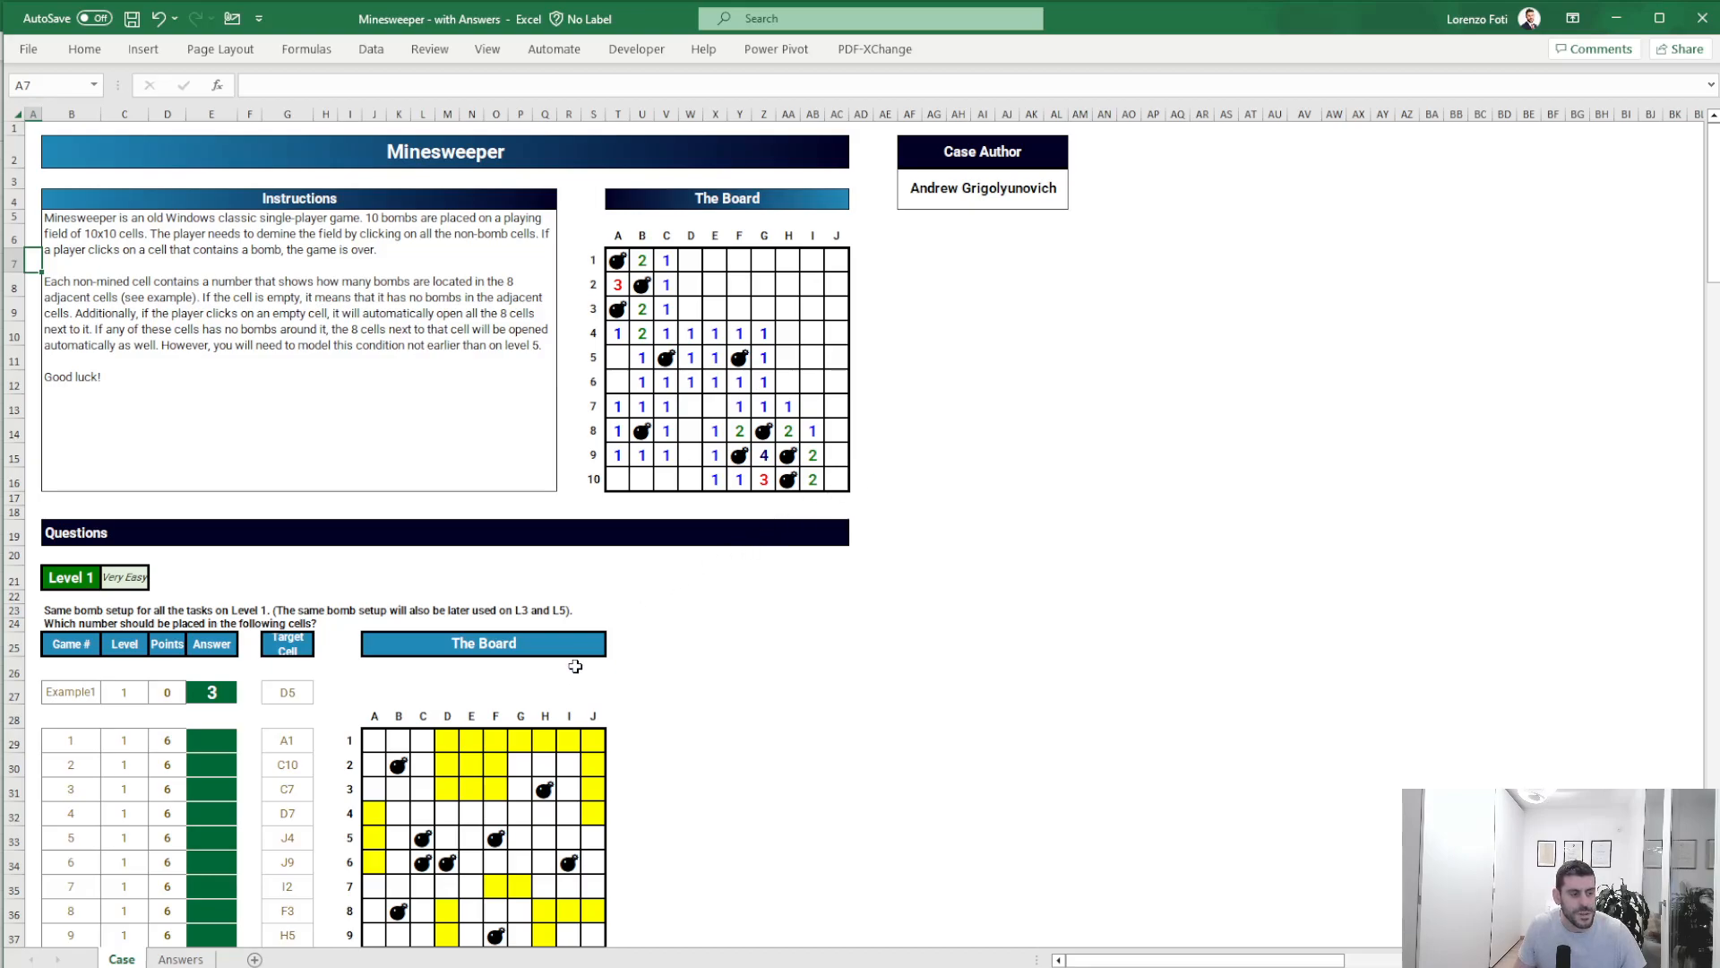
# - Examine the Level 1 questions and board, including the bomb cells and the block of cells surrounding example target D5
pyautogui.scroll(-3, 575, 672)
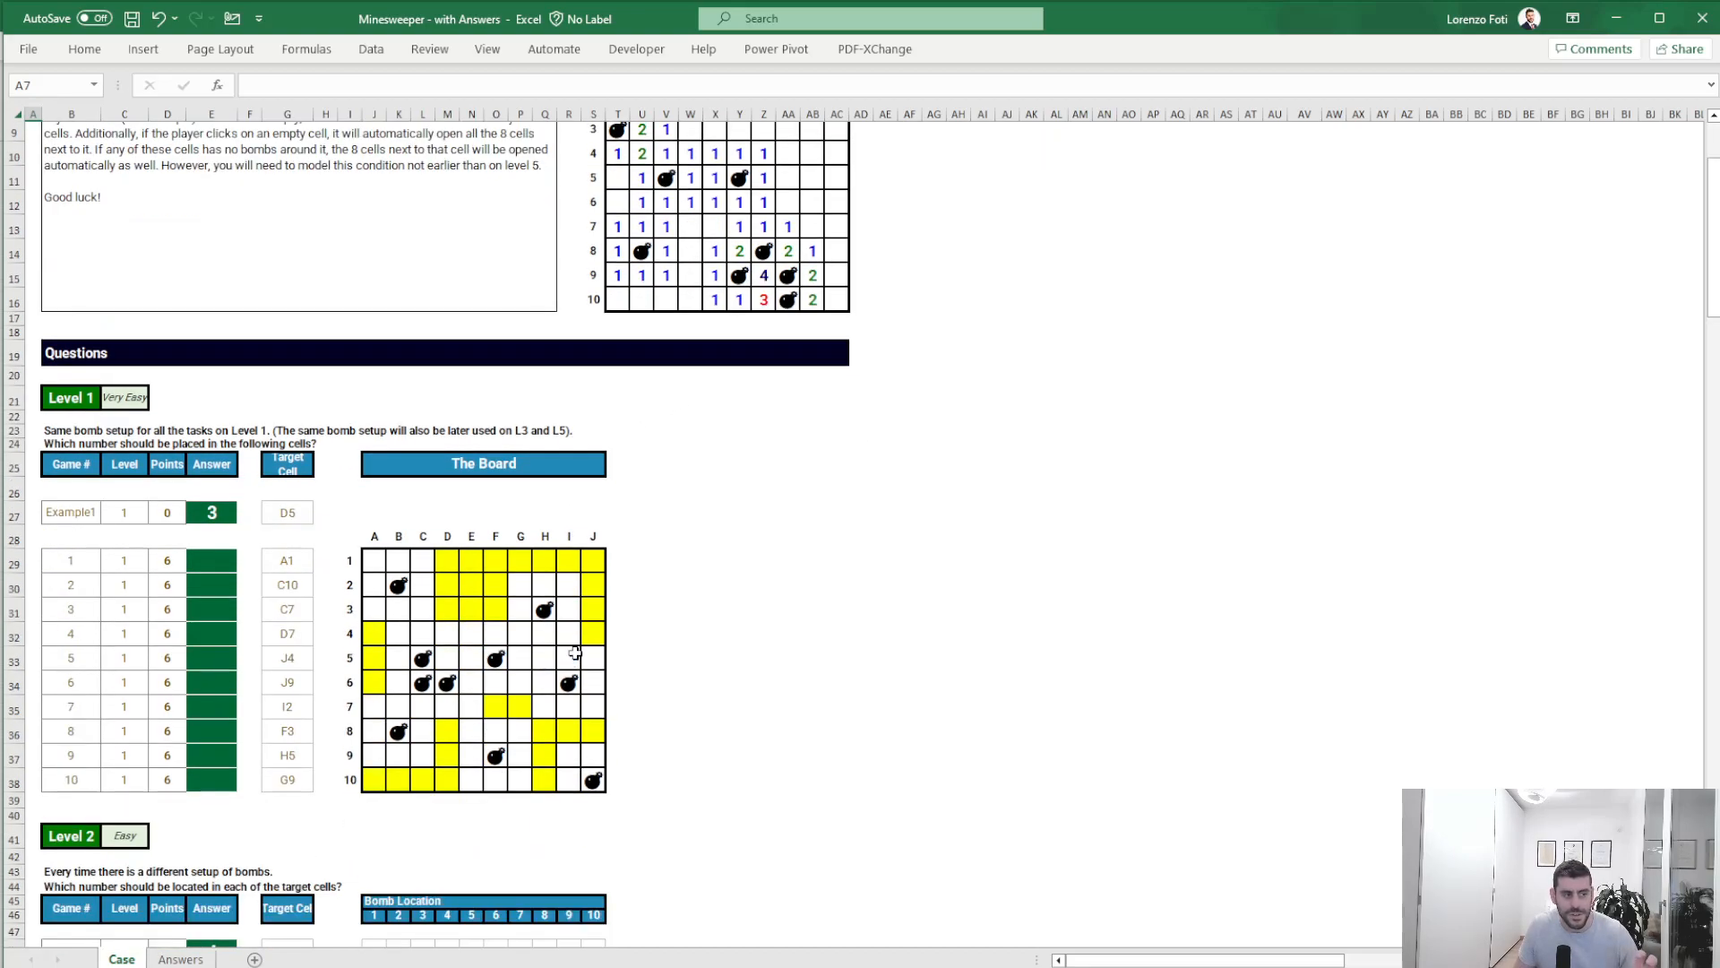
pyautogui.moveTo(375, 560); pyautogui.dragTo(597, 774)
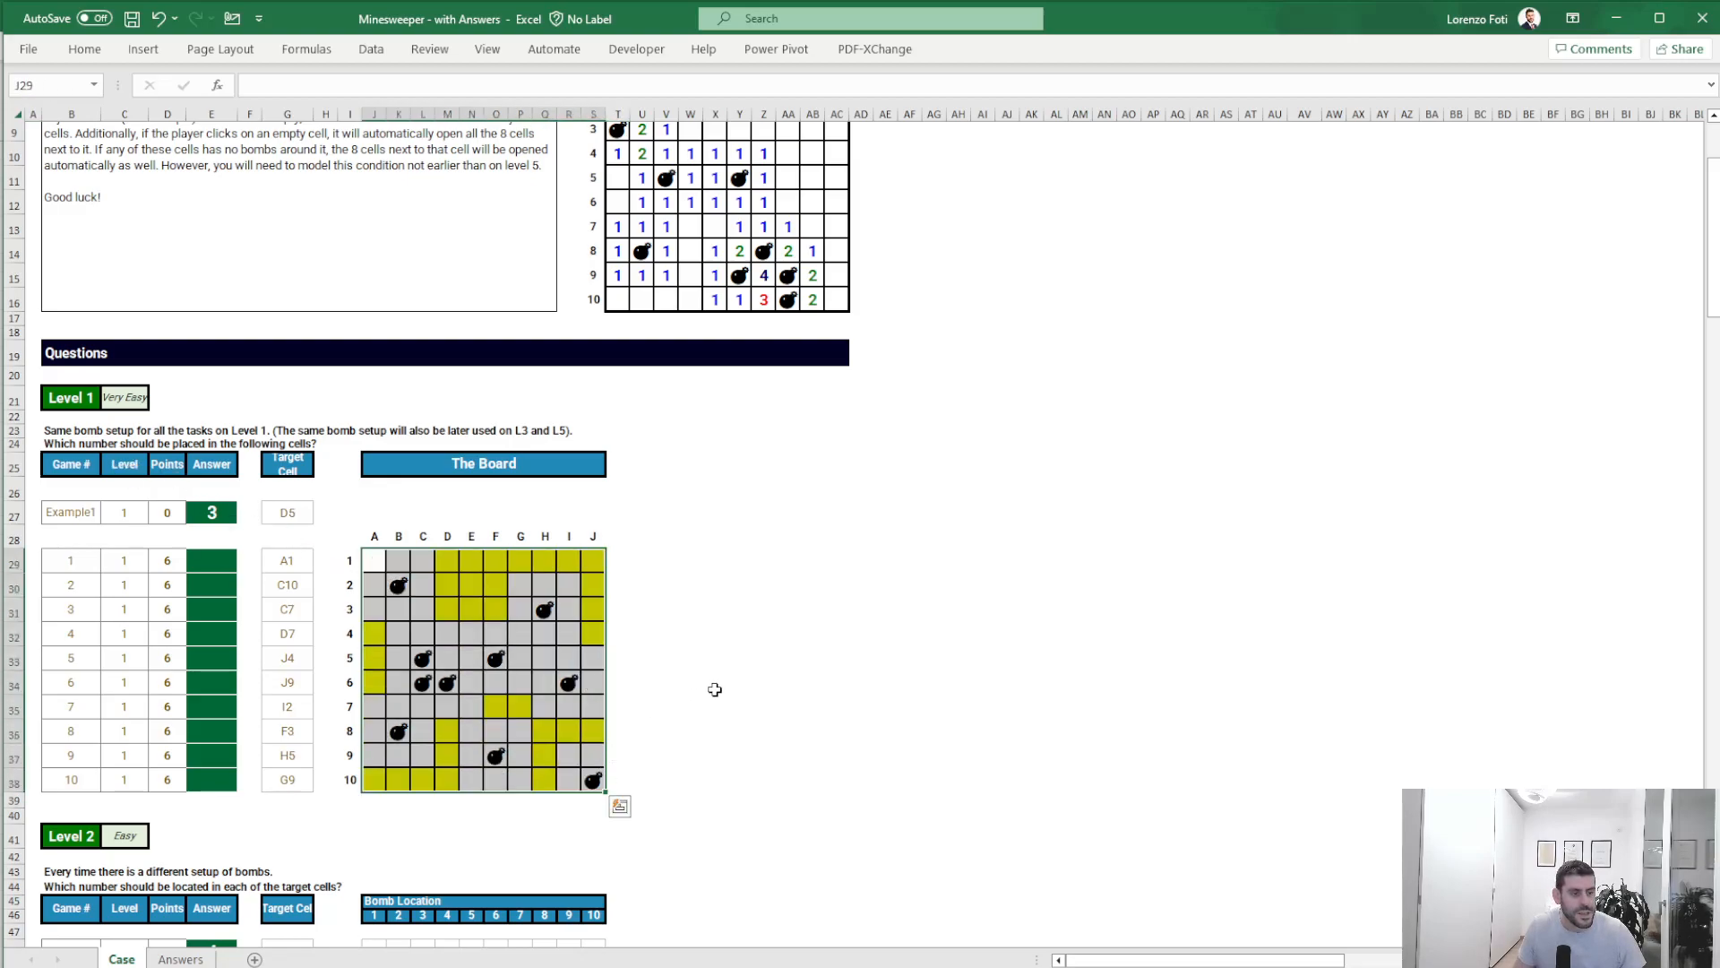
pyautogui.click(713, 683)
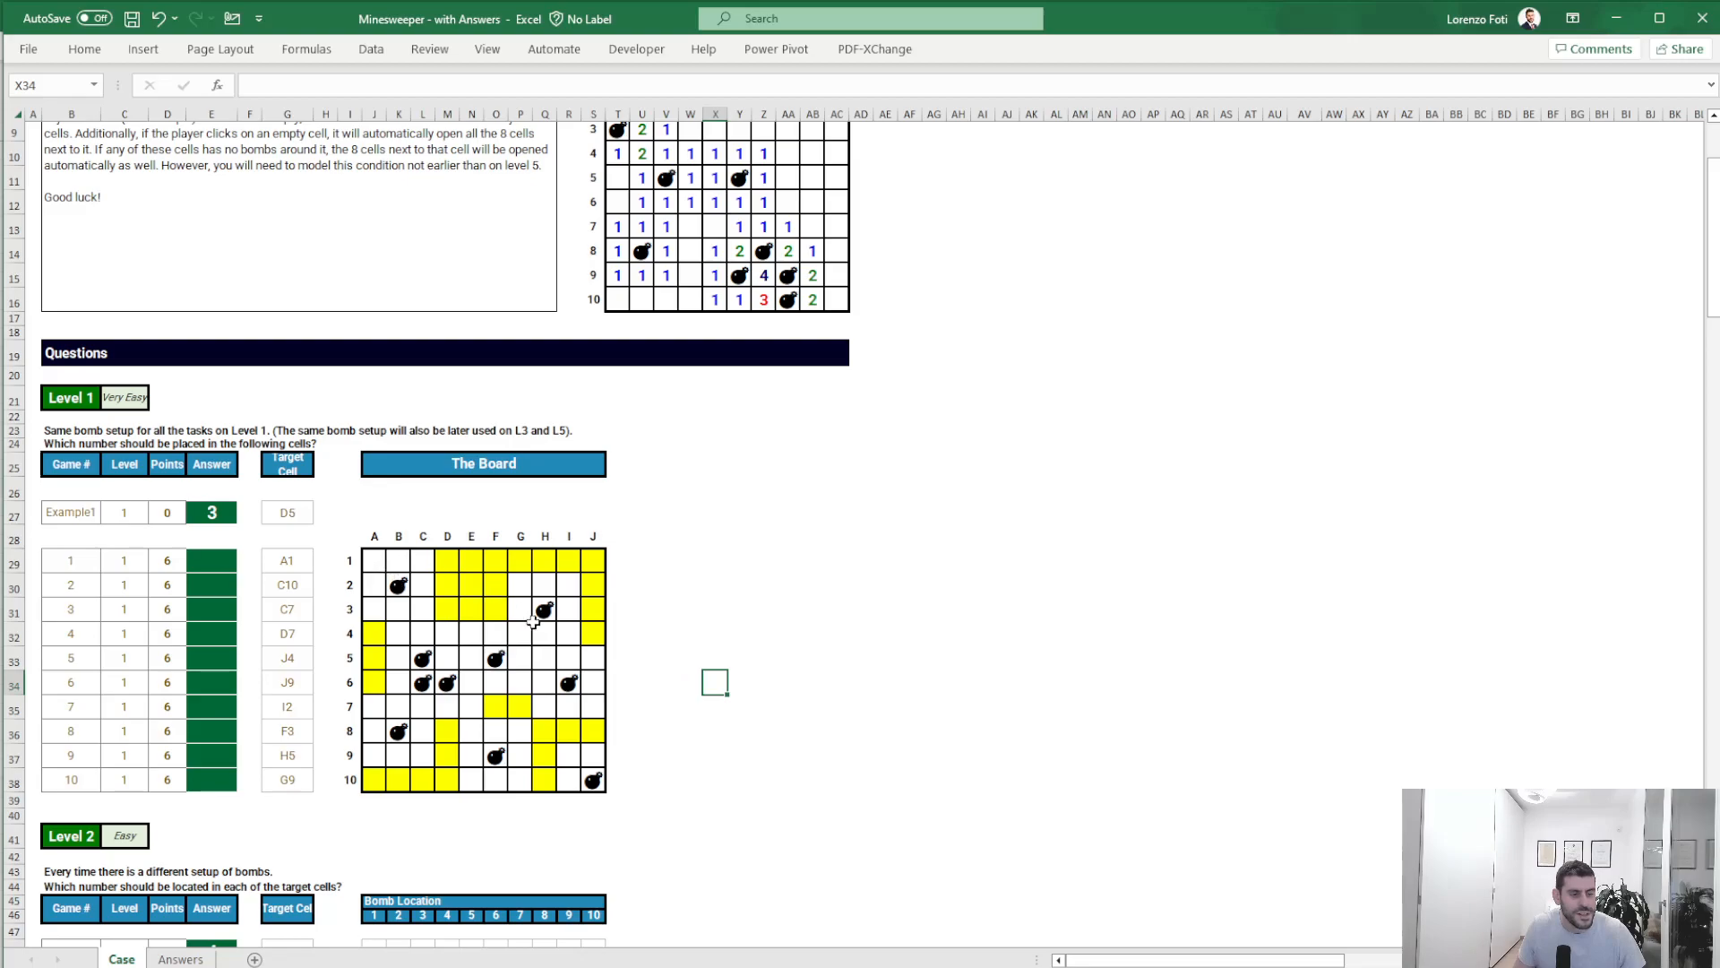
pyautogui.click(395, 583)
pyautogui.click(552, 612)
pyautogui.click(731, 610)
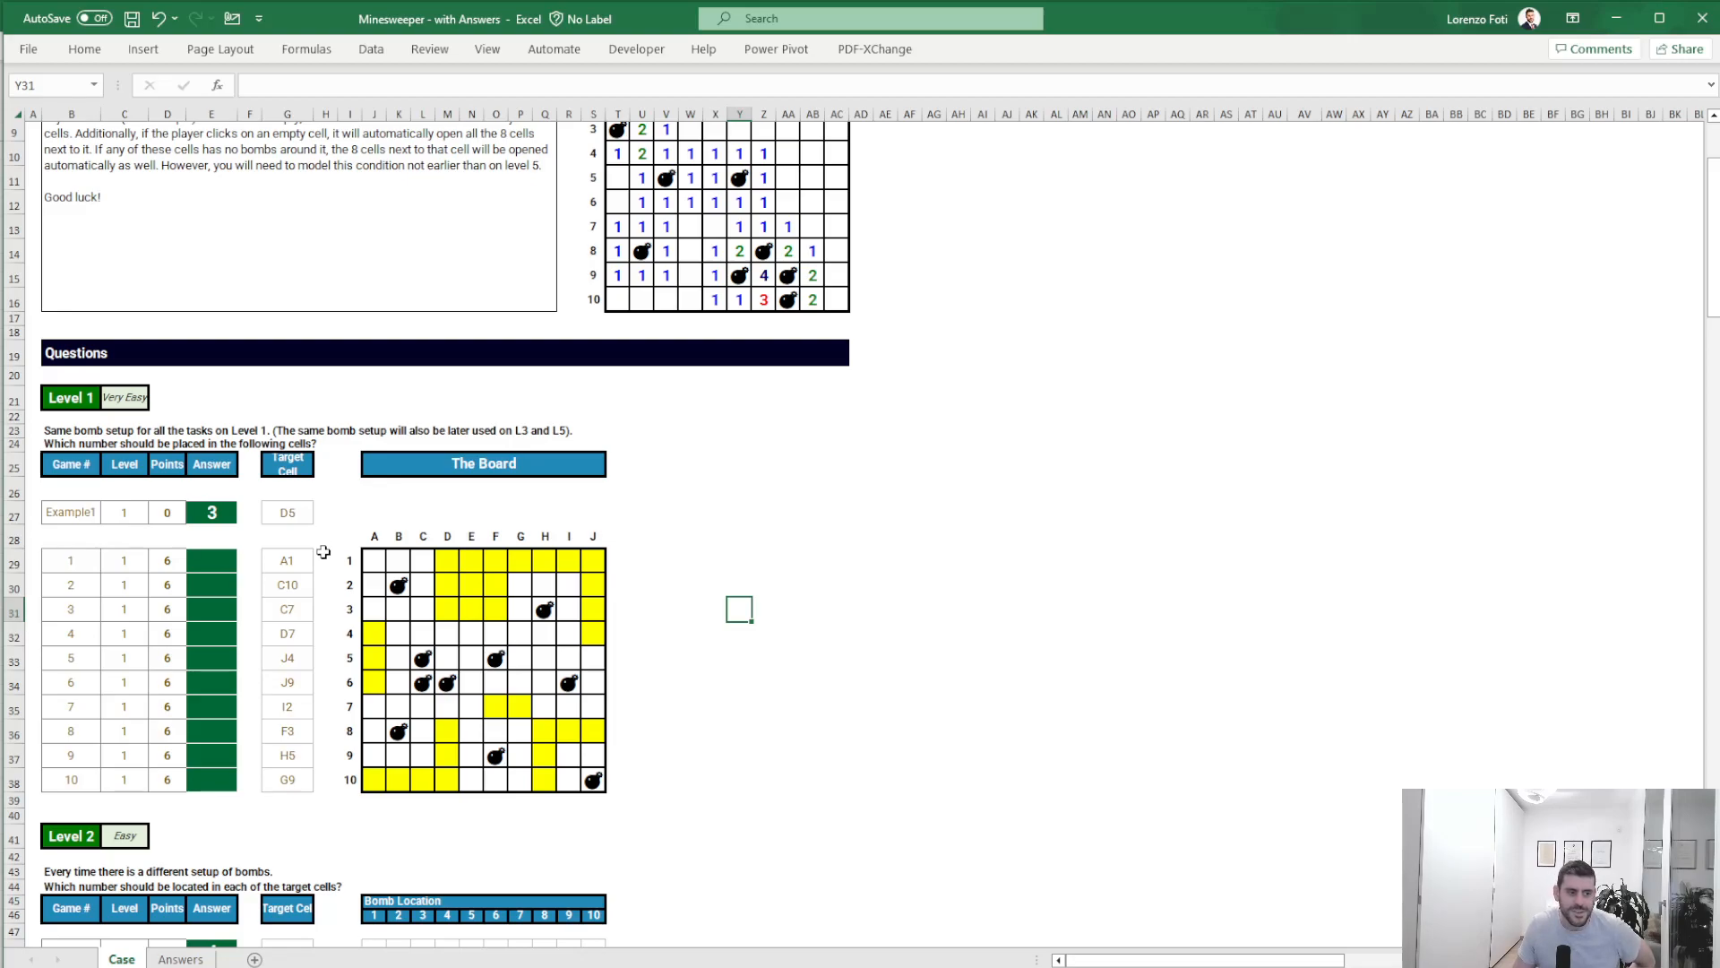
pyautogui.click(116, 400)
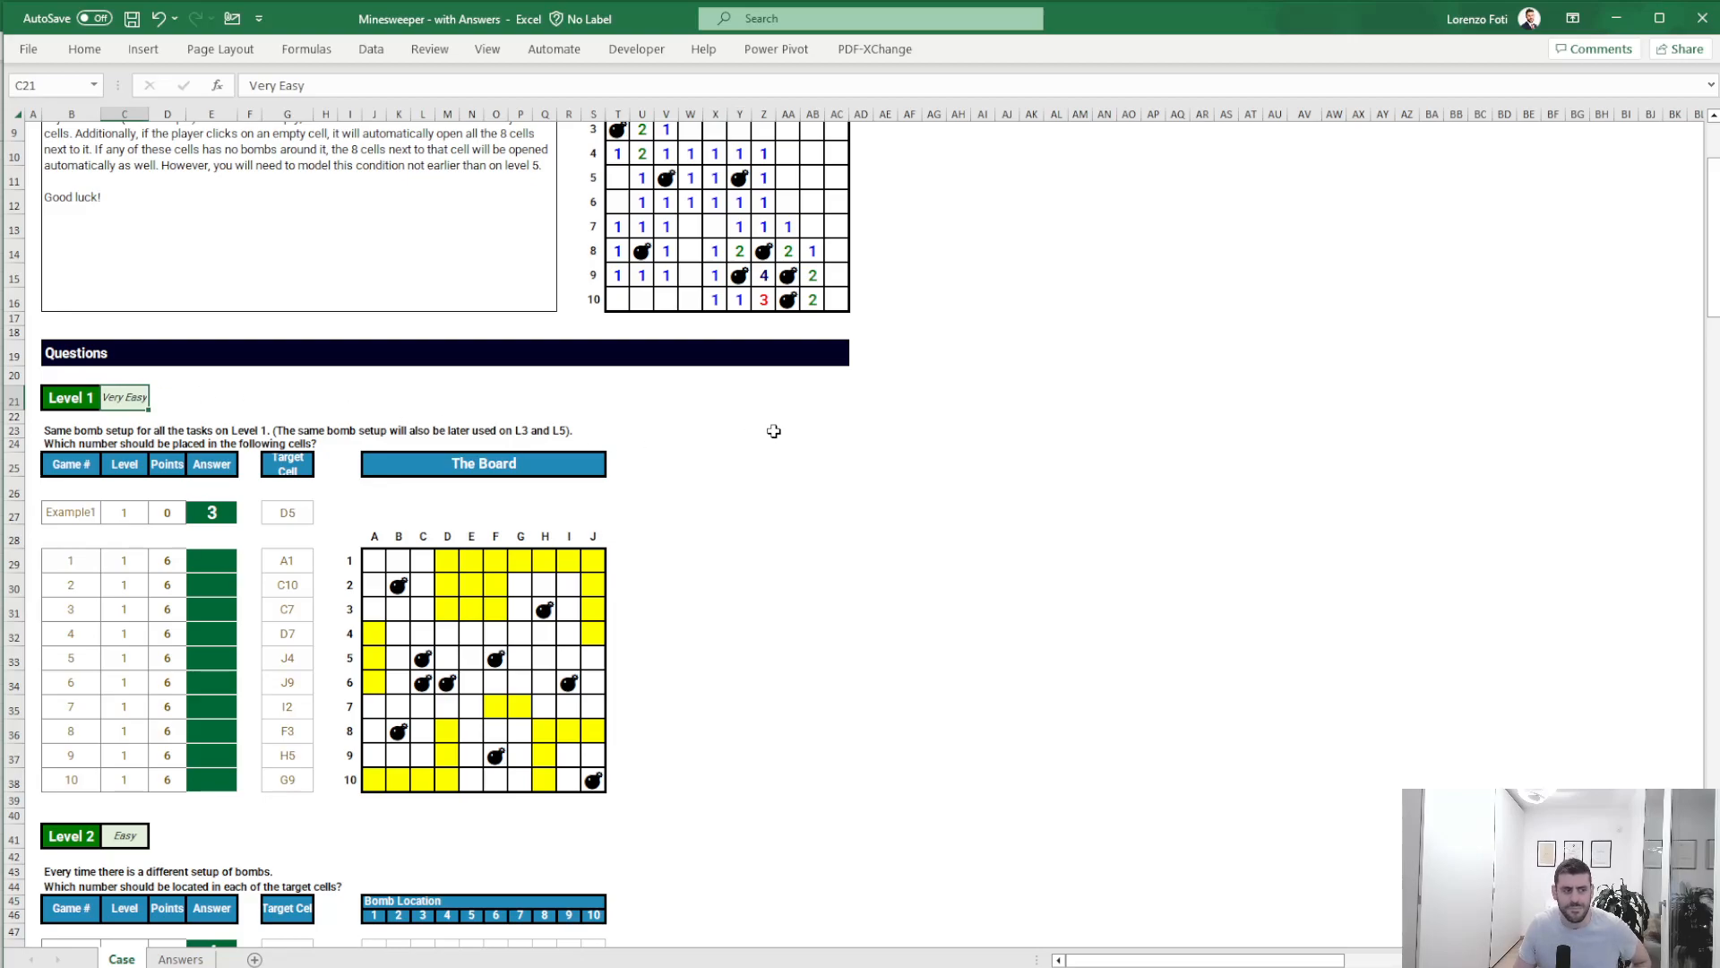
pyautogui.click(645, 398)
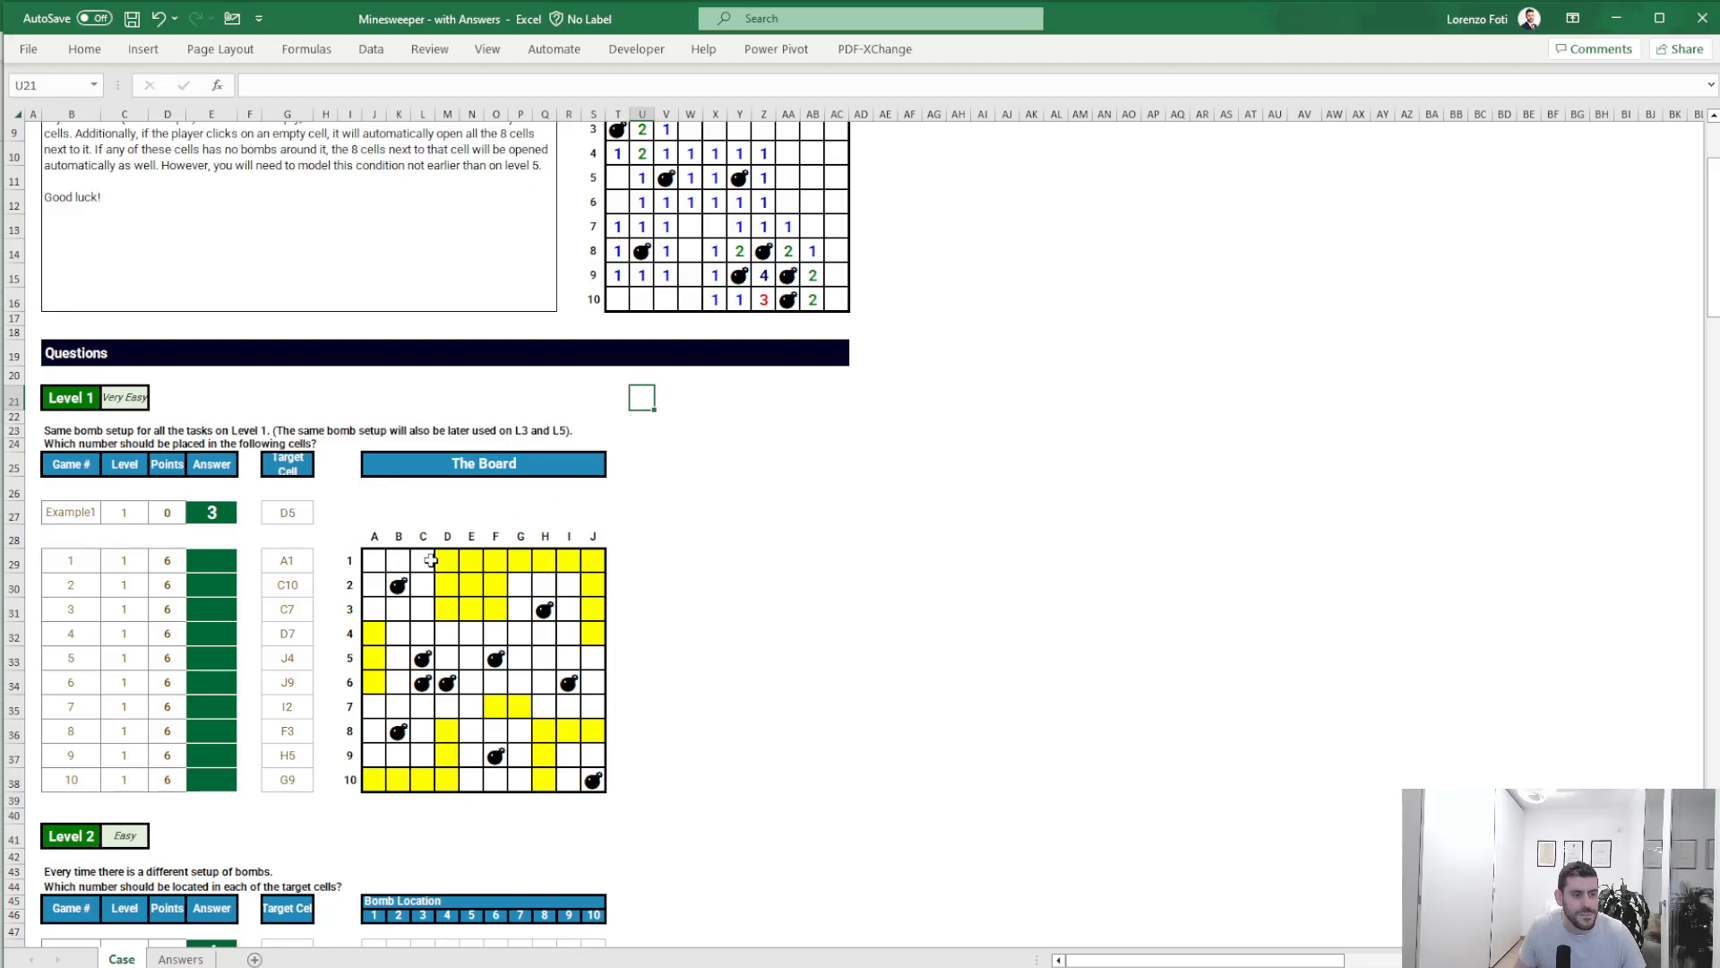
pyautogui.click(451, 655)
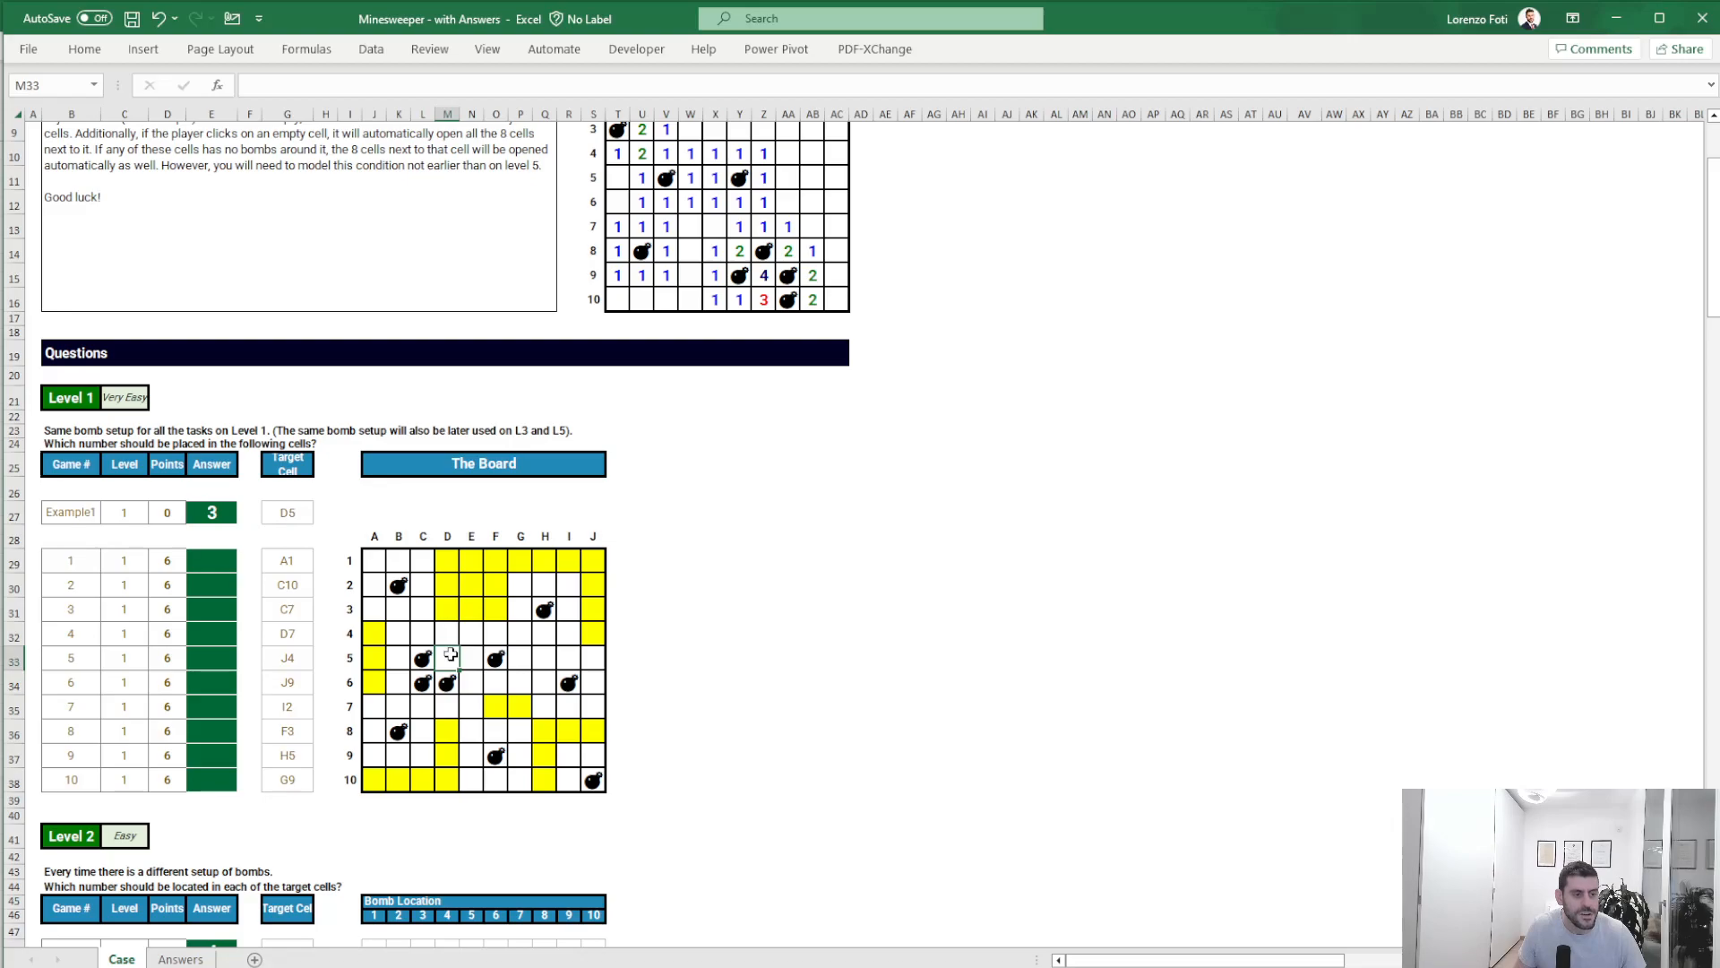
pyautogui.moveTo(419, 634); pyautogui.dragTo(472, 679)
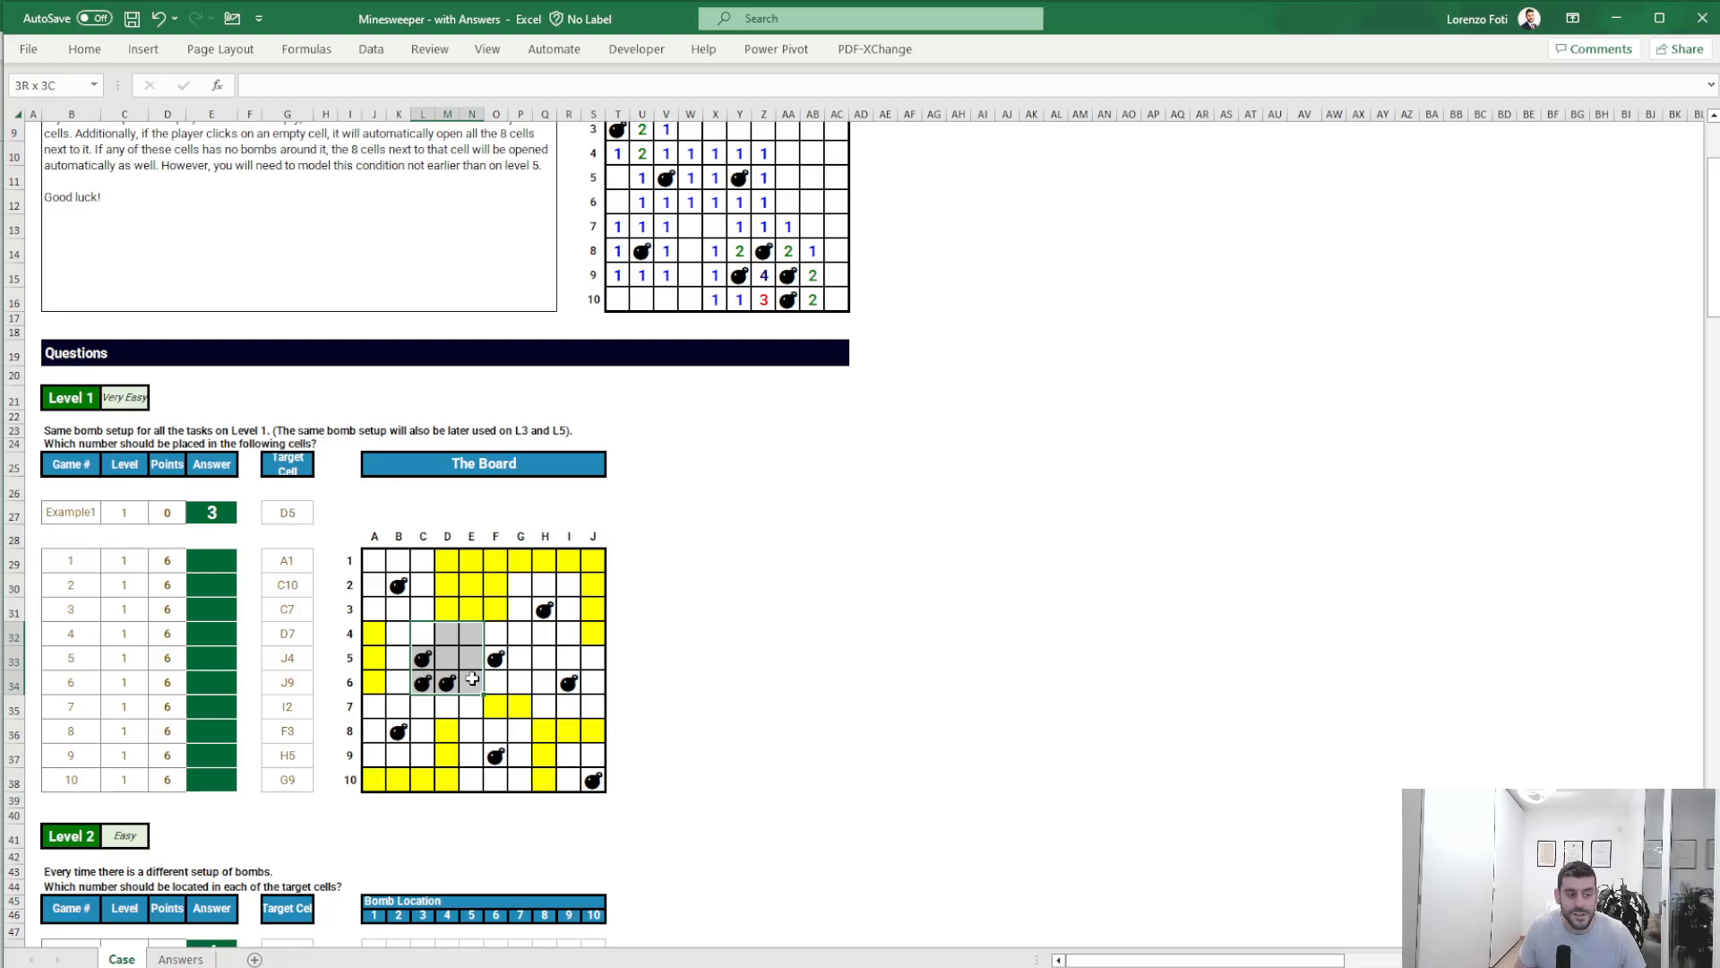
pyautogui.click(808, 688)
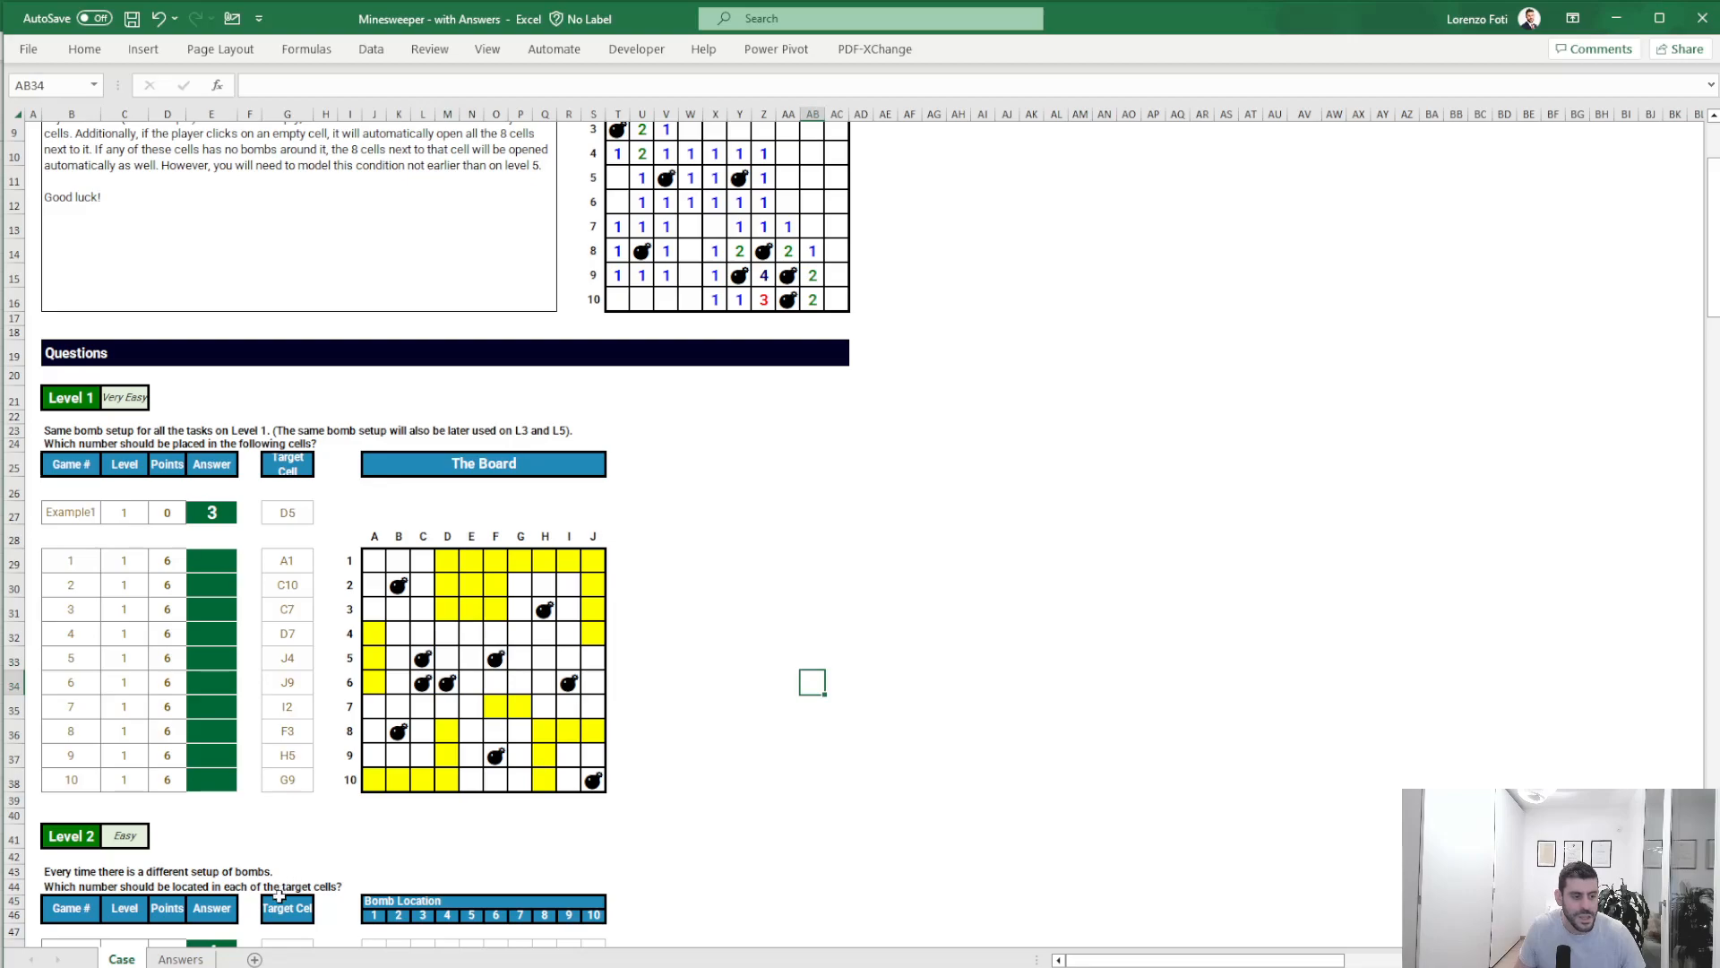
# - Add a new worksheet between Case and Answers and name it "board"
pyautogui.click(253, 959)
pyautogui.click(121, 959)
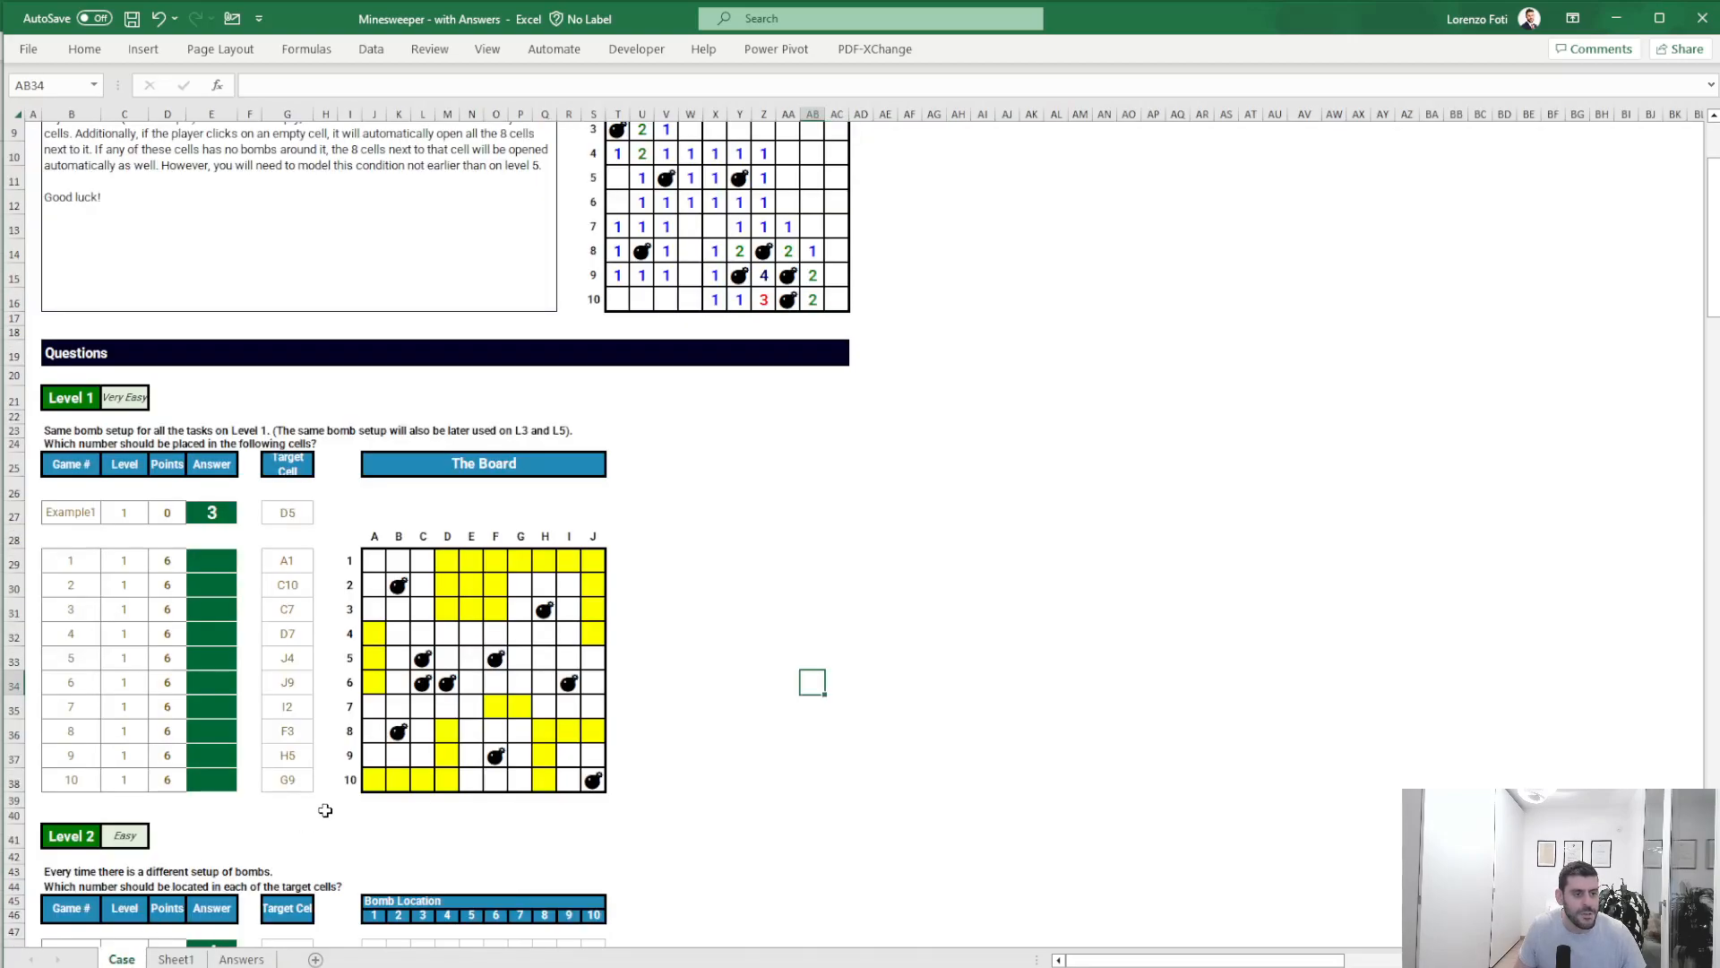
pyautogui.click(177, 960)
pyautogui.doubleClick(188, 960)
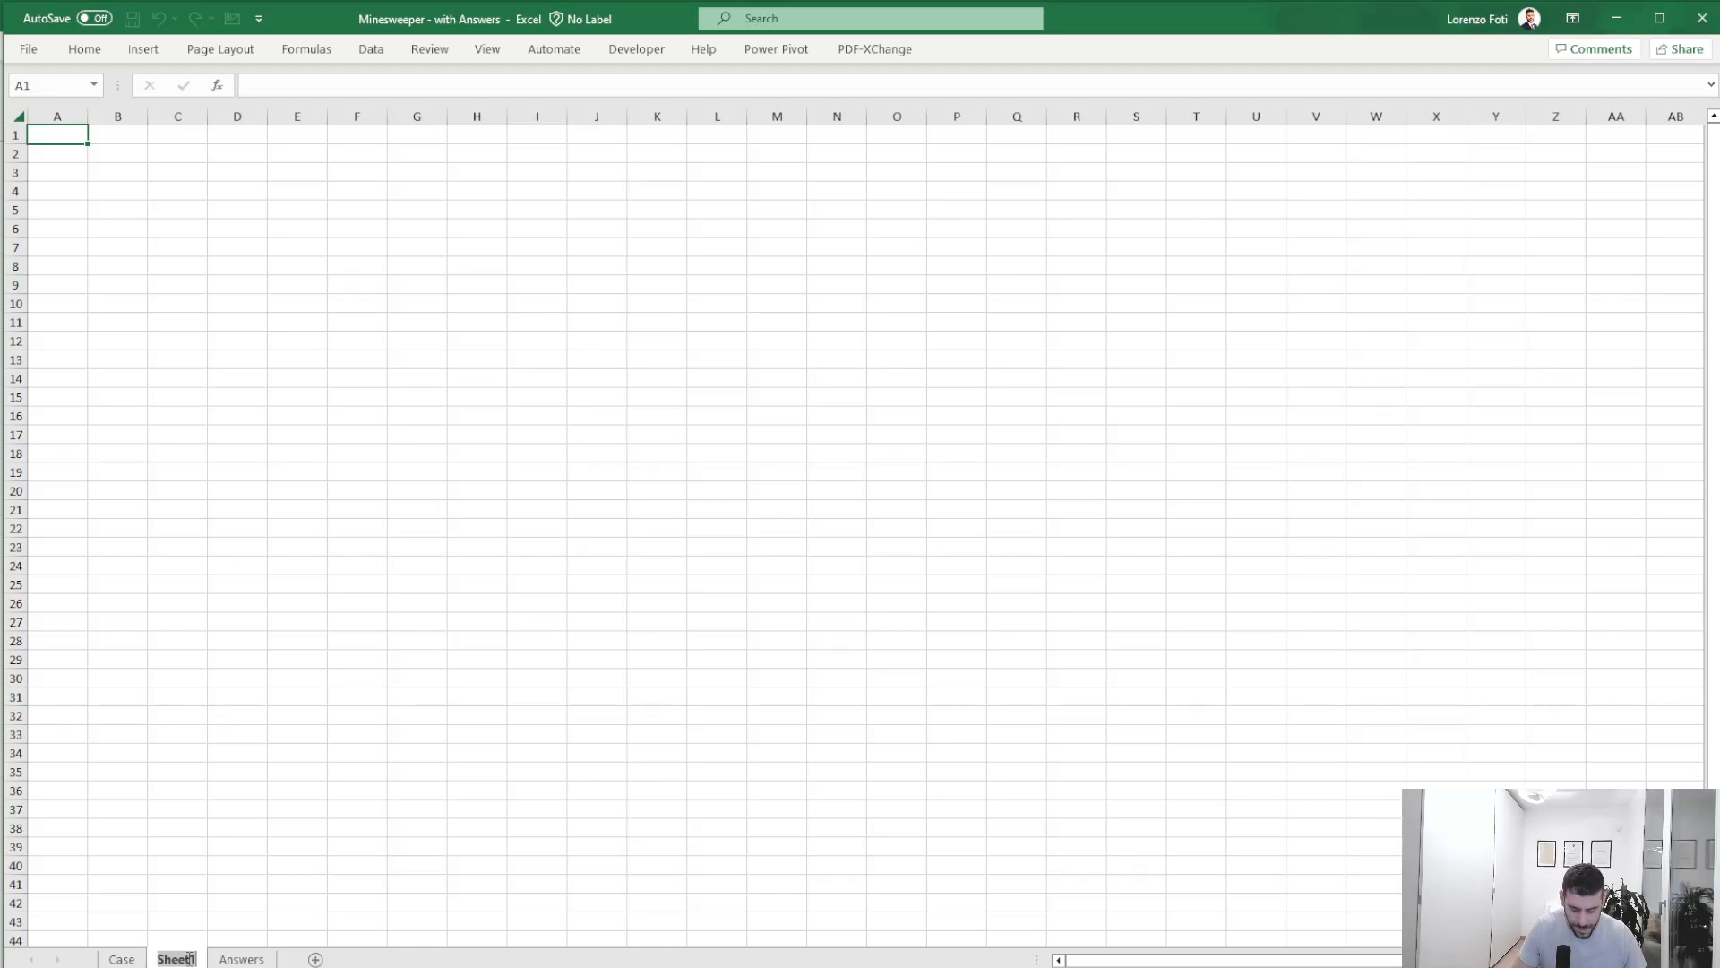
pyautogui.write('board')
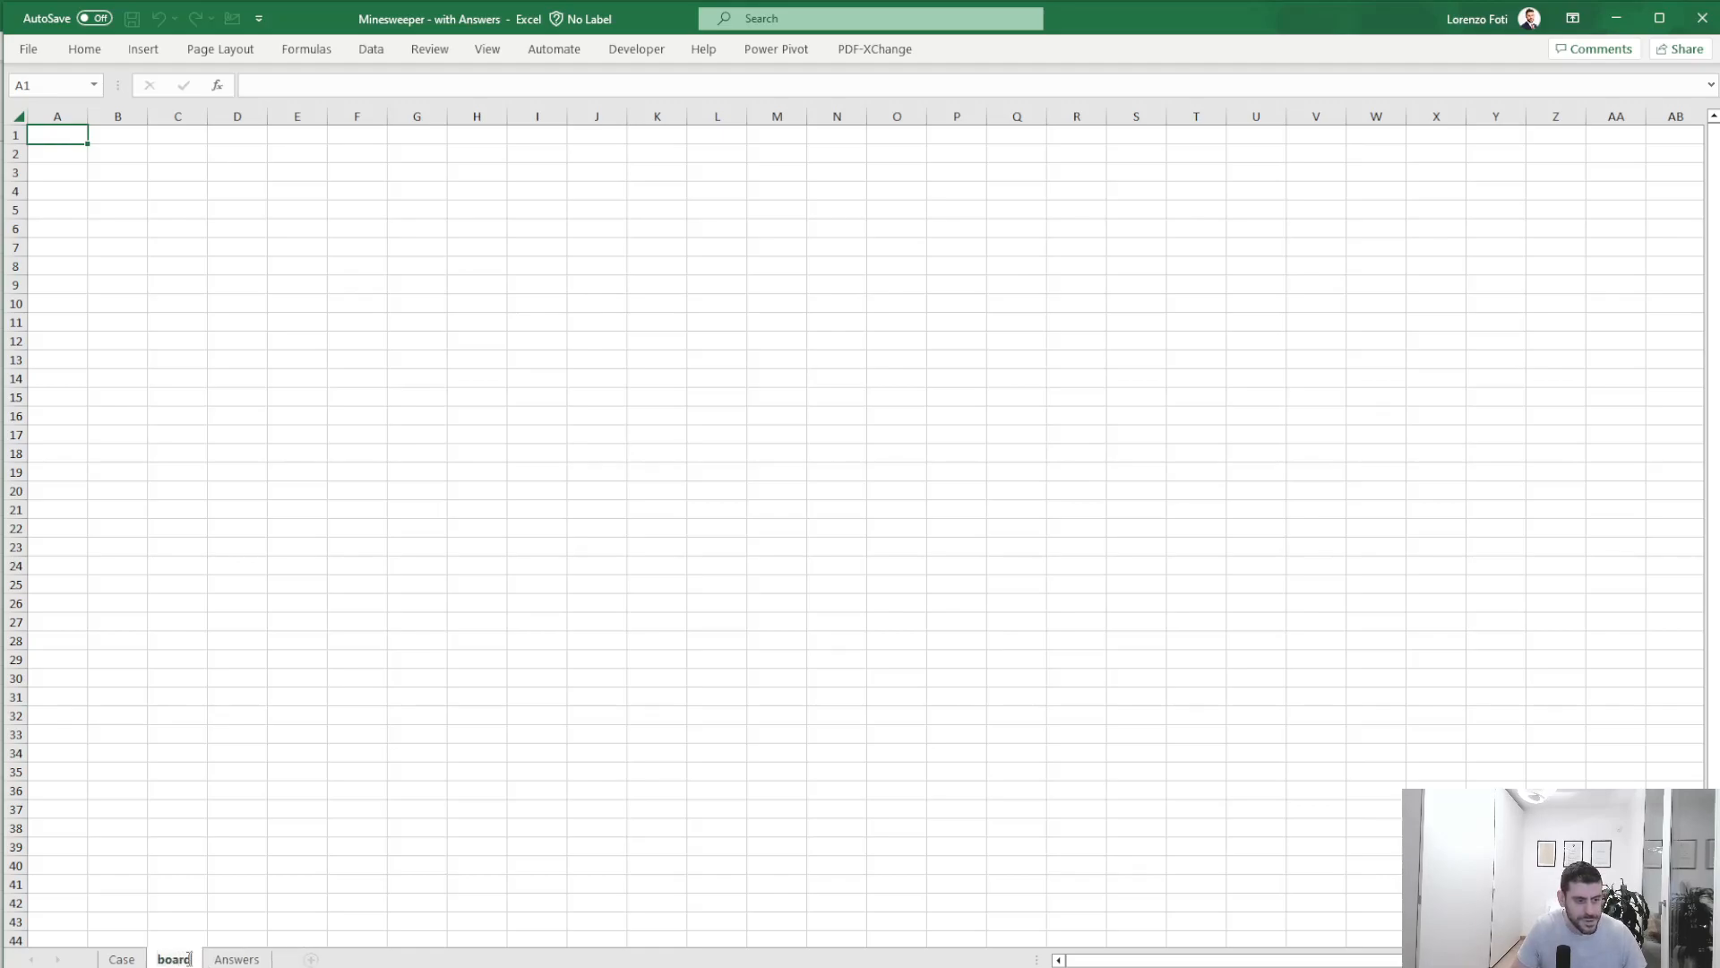
pyautogui.press('Return')
# - Copy the Level 1 board grid (J29:S38) from the Case sheet to cell A1 of the board sheet
pyautogui.click(108, 961)
pyautogui.moveTo(375, 560); pyautogui.dragTo(599, 778)
pyautogui.hotkey('ctrl', 'c')
pyautogui.click(173, 958)
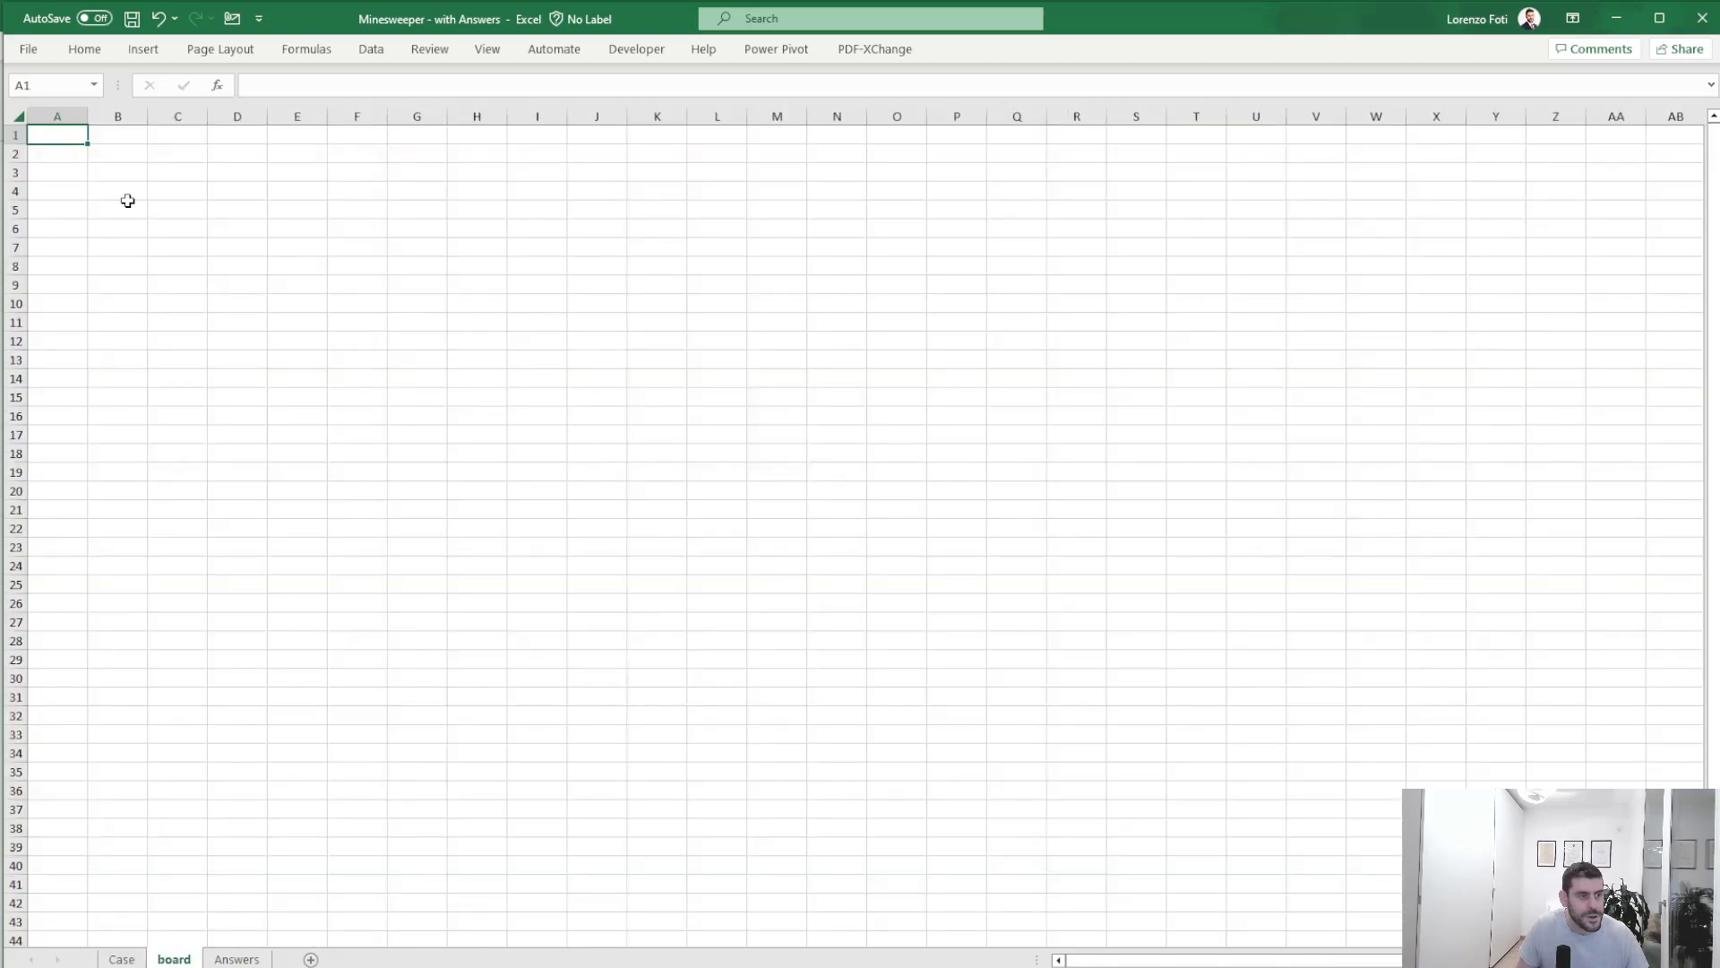
pyautogui.hotkey('ctrl', 'v')
pyautogui.click(237, 418)
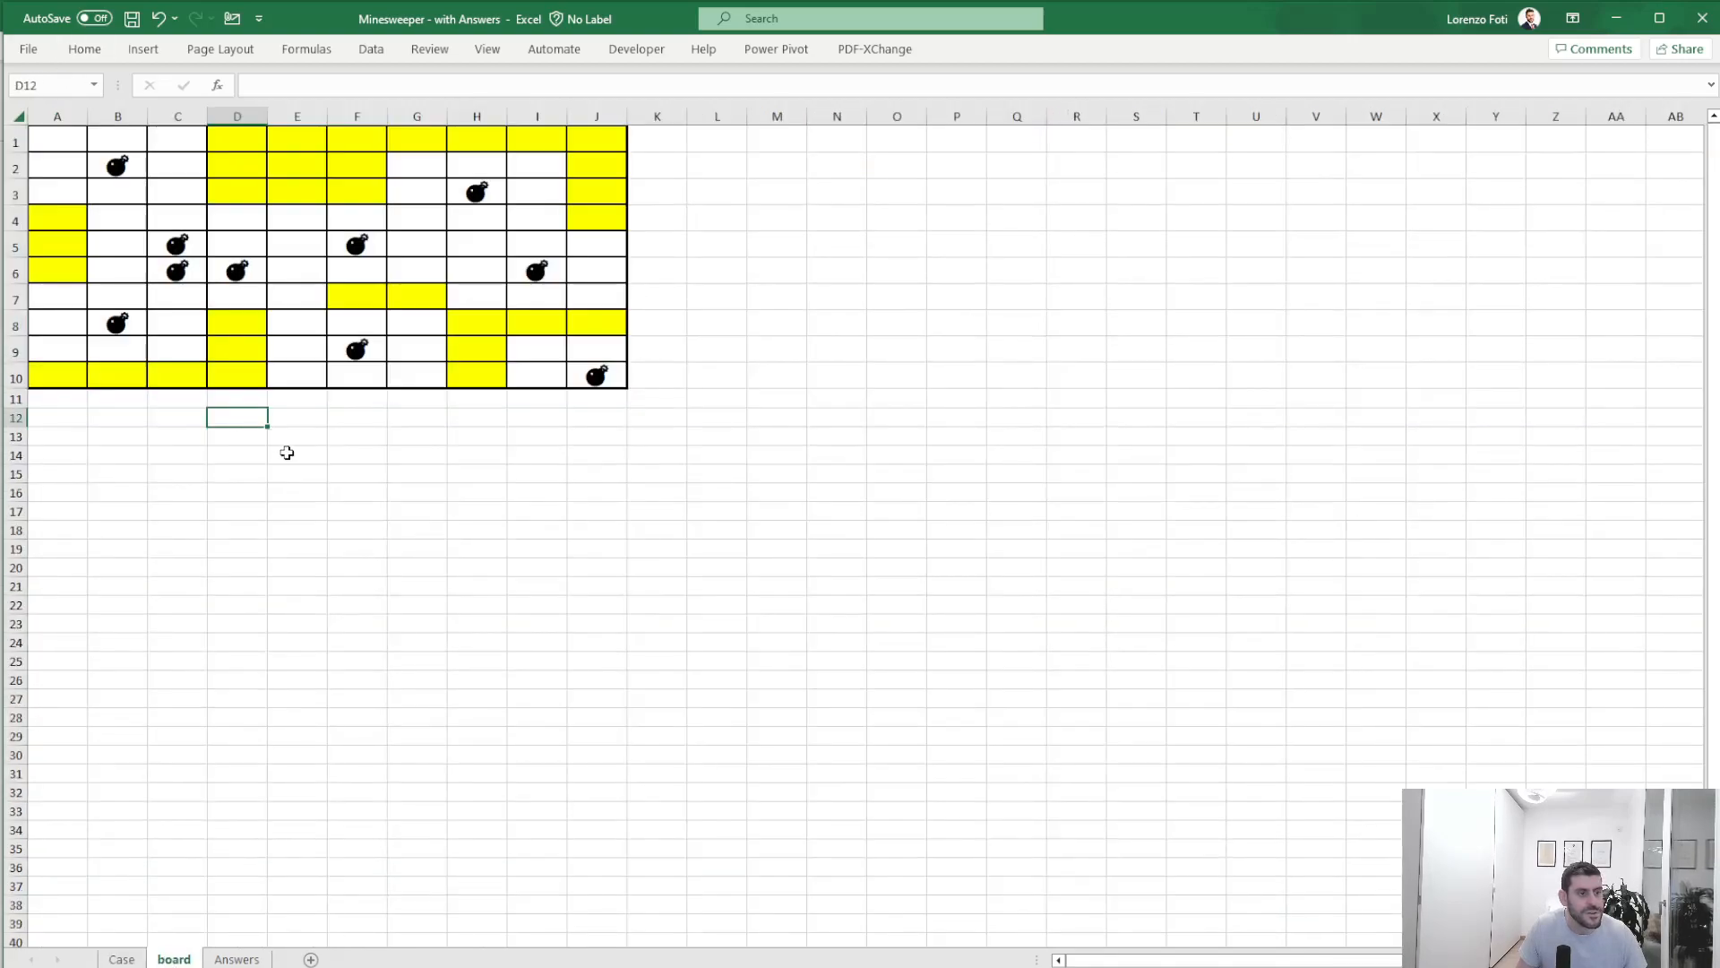
# - Compare the copied board with the Level 1 answer and target cells, and examine the A1:C3 block of the Case board
pyautogui.click(121, 958)
pyautogui.click(349, 567)
pyautogui.click(211, 564)
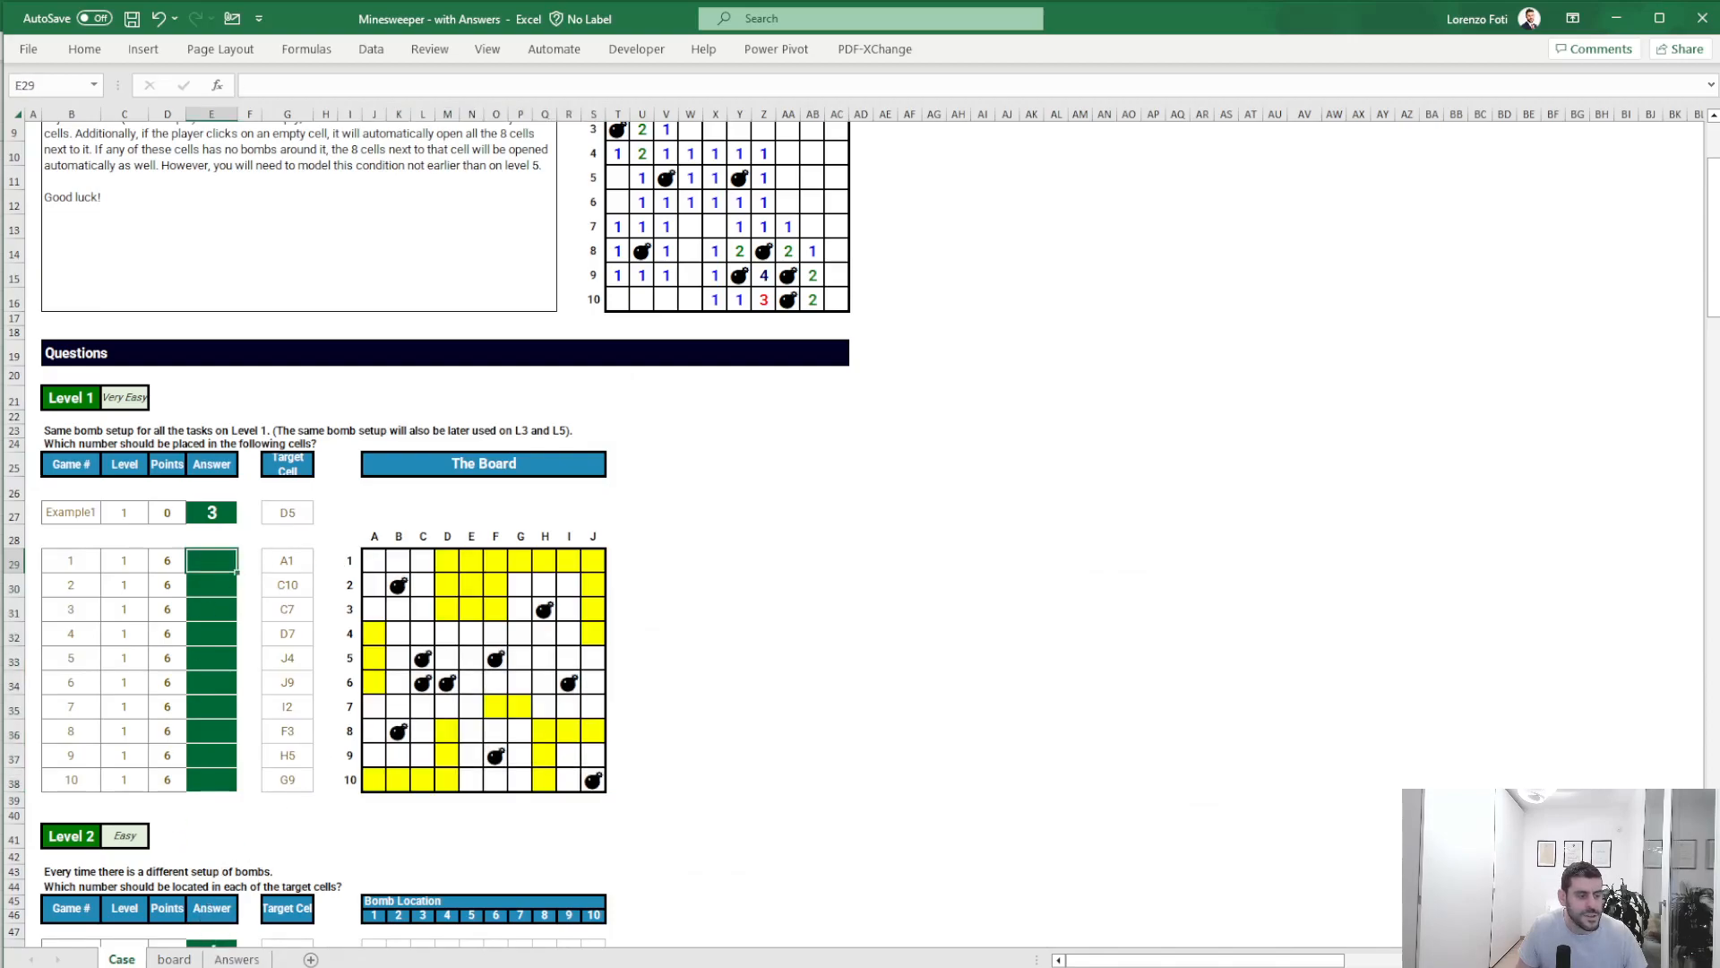
pyautogui.click(184, 960)
pyautogui.click(1702, 128)
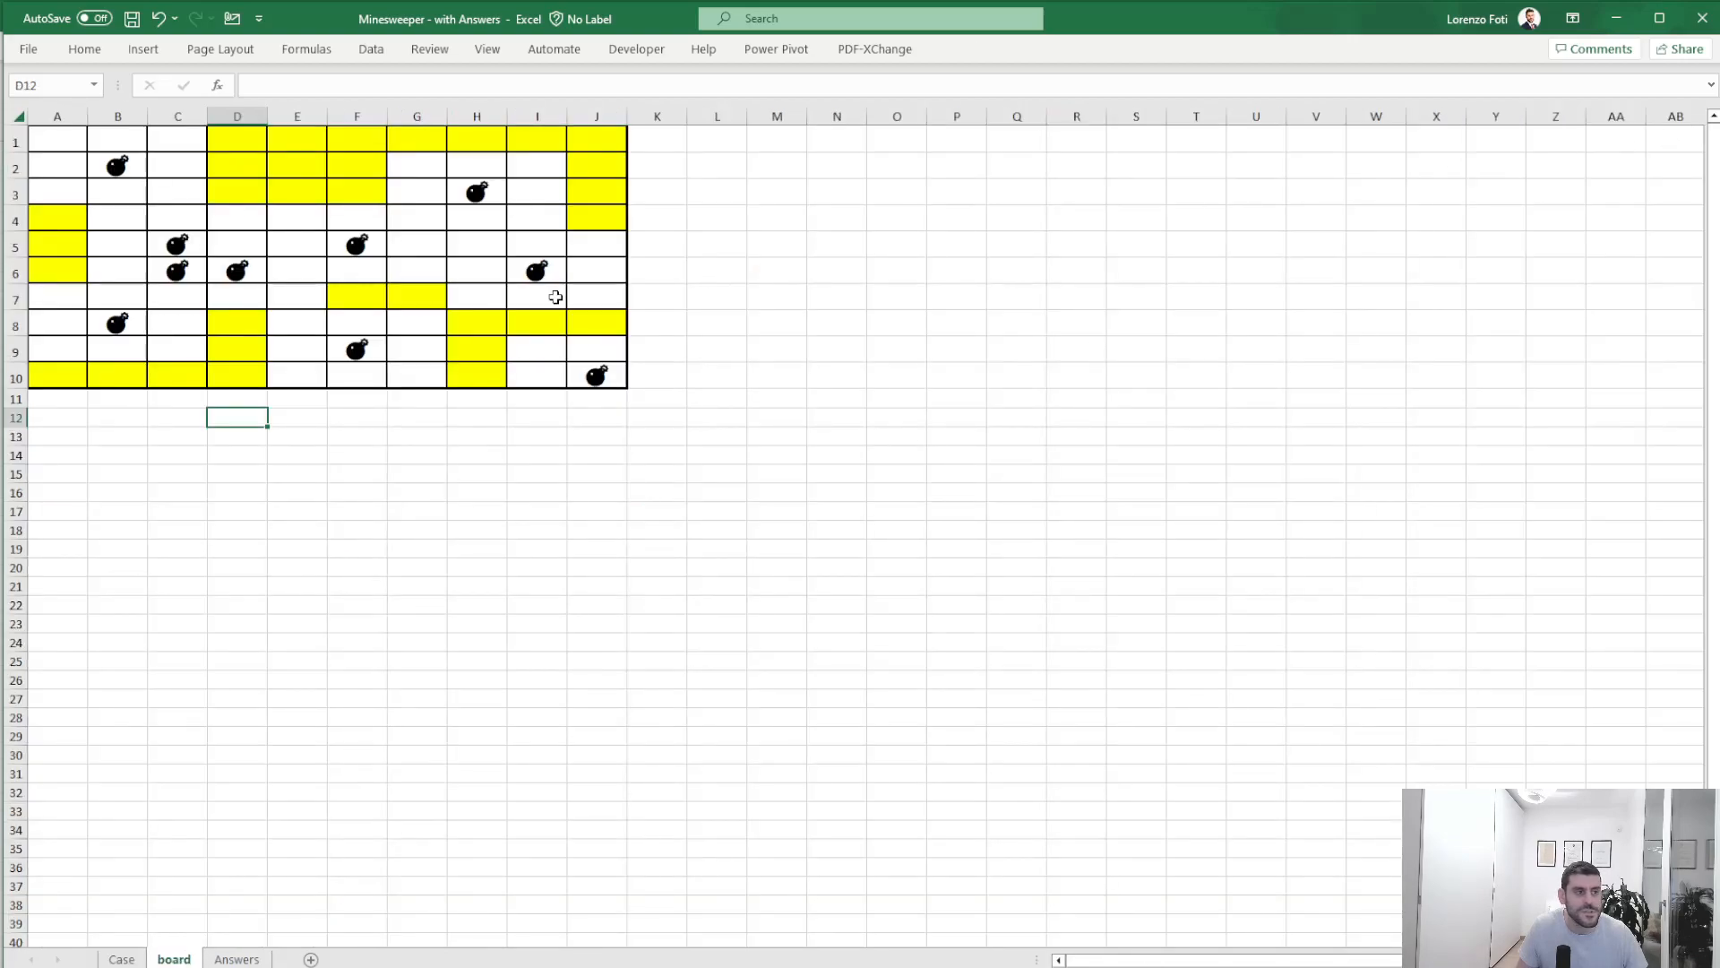
pyautogui.moveTo(46, 145); pyautogui.dragTo(603, 372)
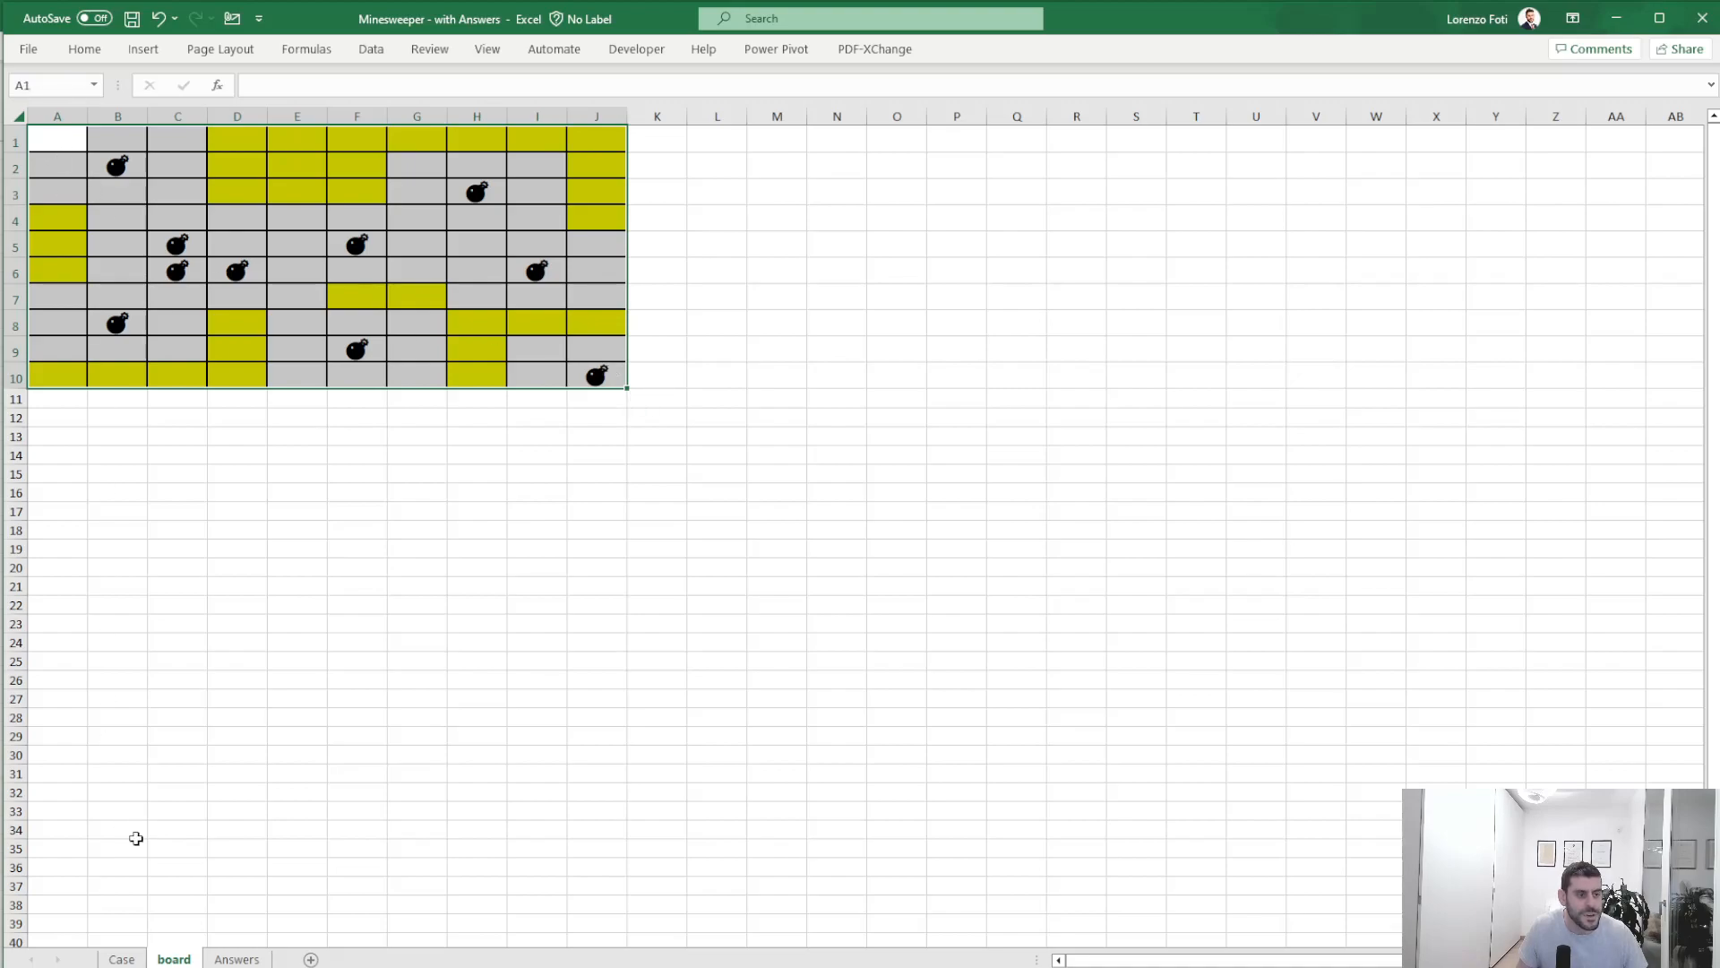
pyautogui.click(122, 958)
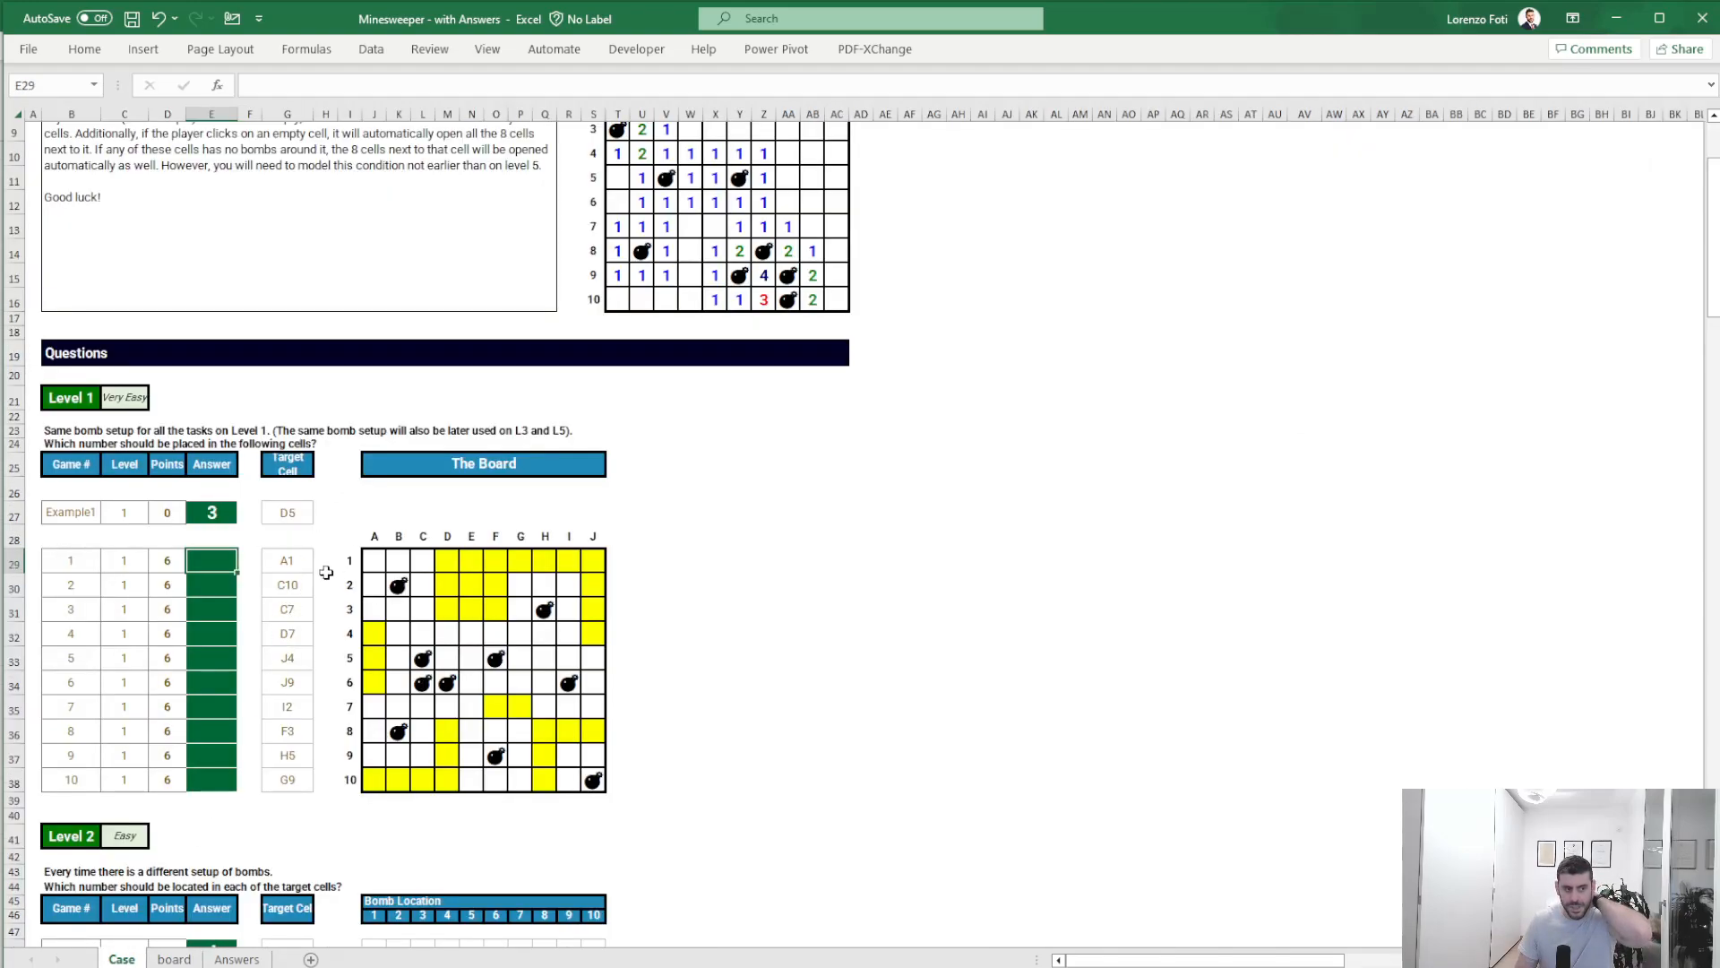
pyautogui.click(295, 515)
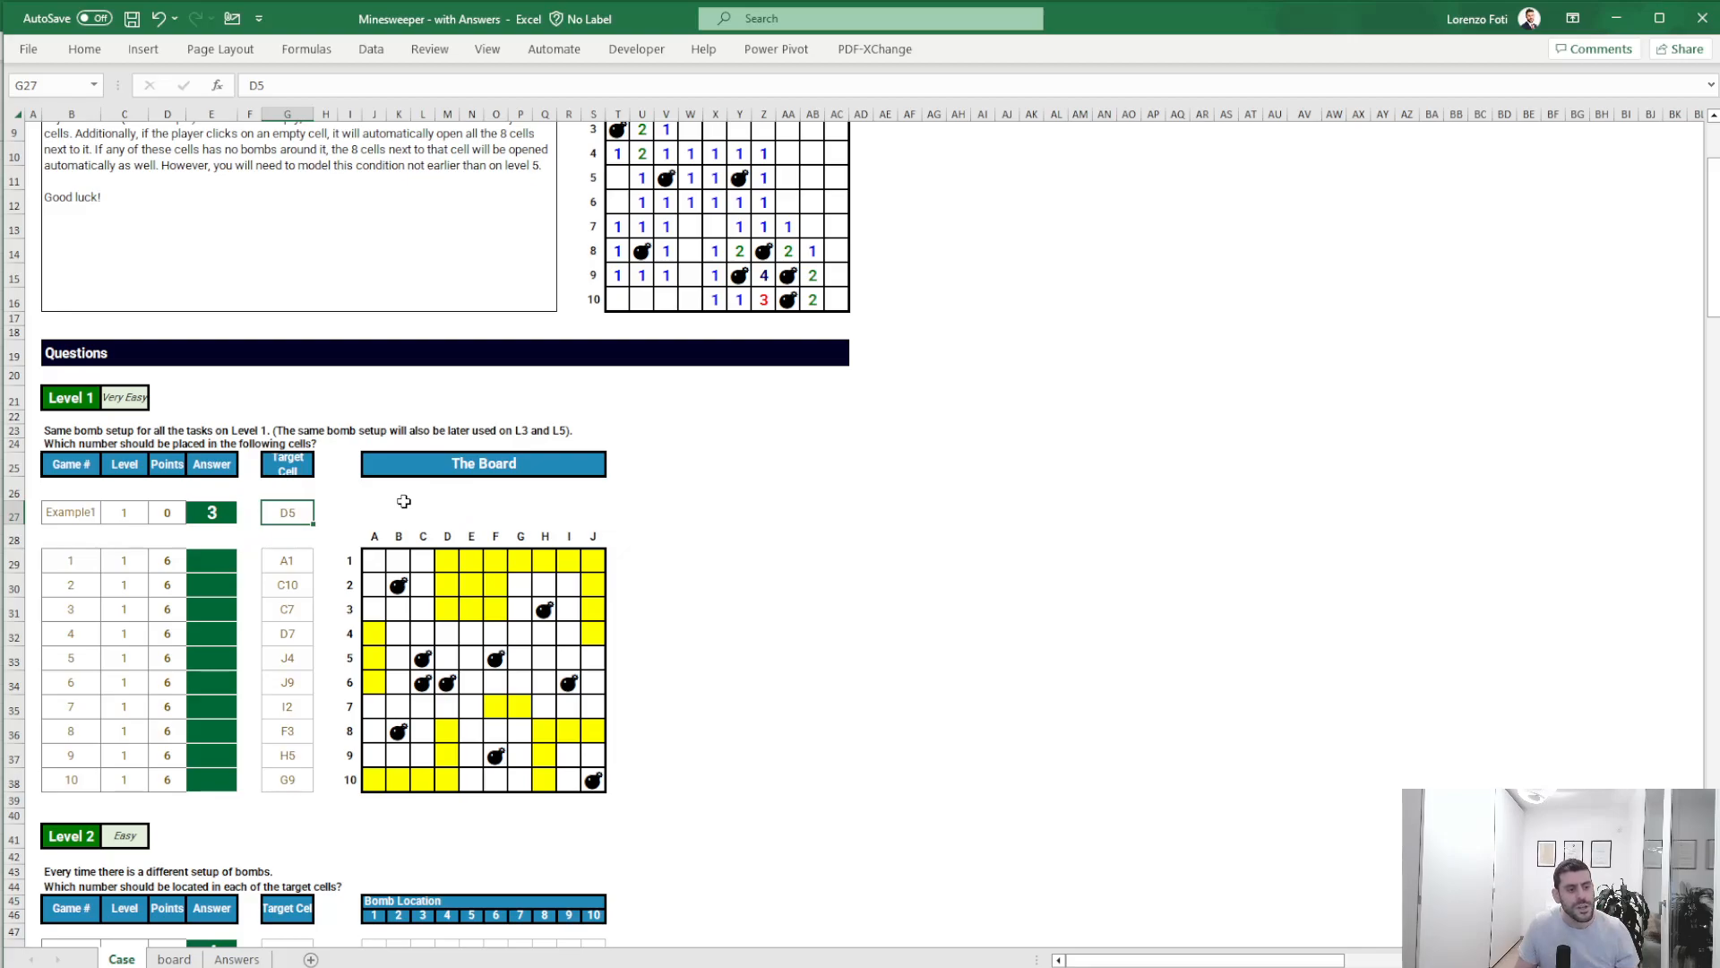
pyautogui.moveTo(377, 564); pyautogui.dragTo(427, 608)
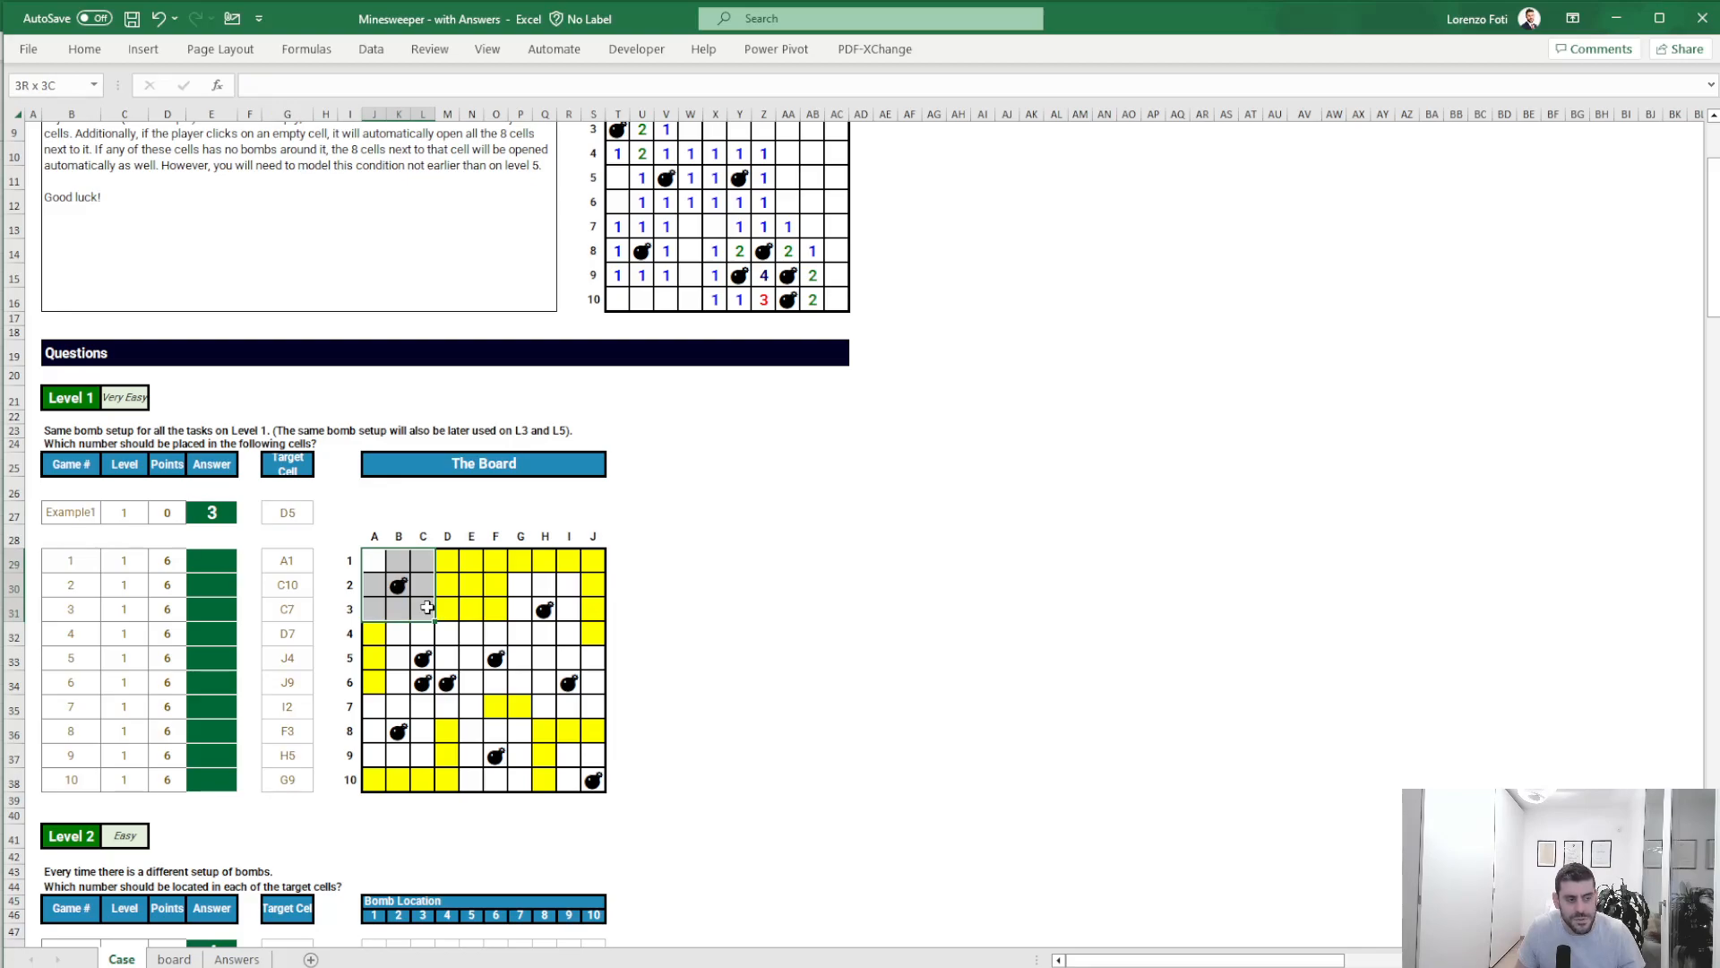
pyautogui.moveTo(427, 607); pyautogui.dragTo(427, 607)
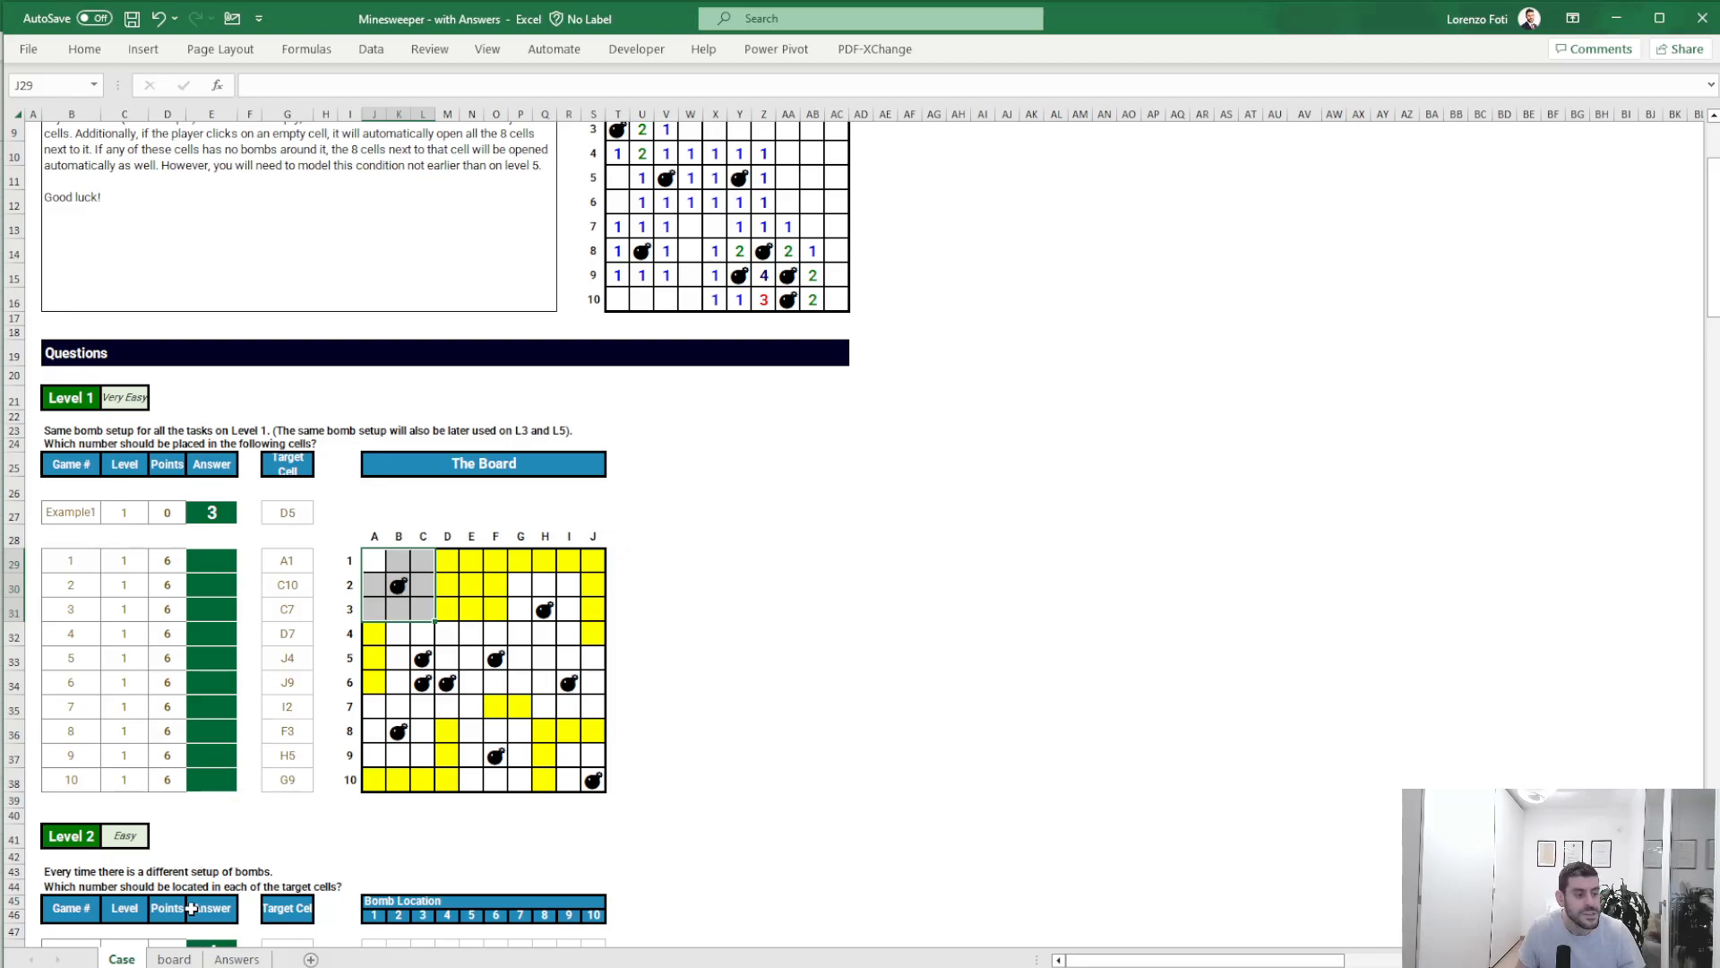
pyautogui.click(174, 958)
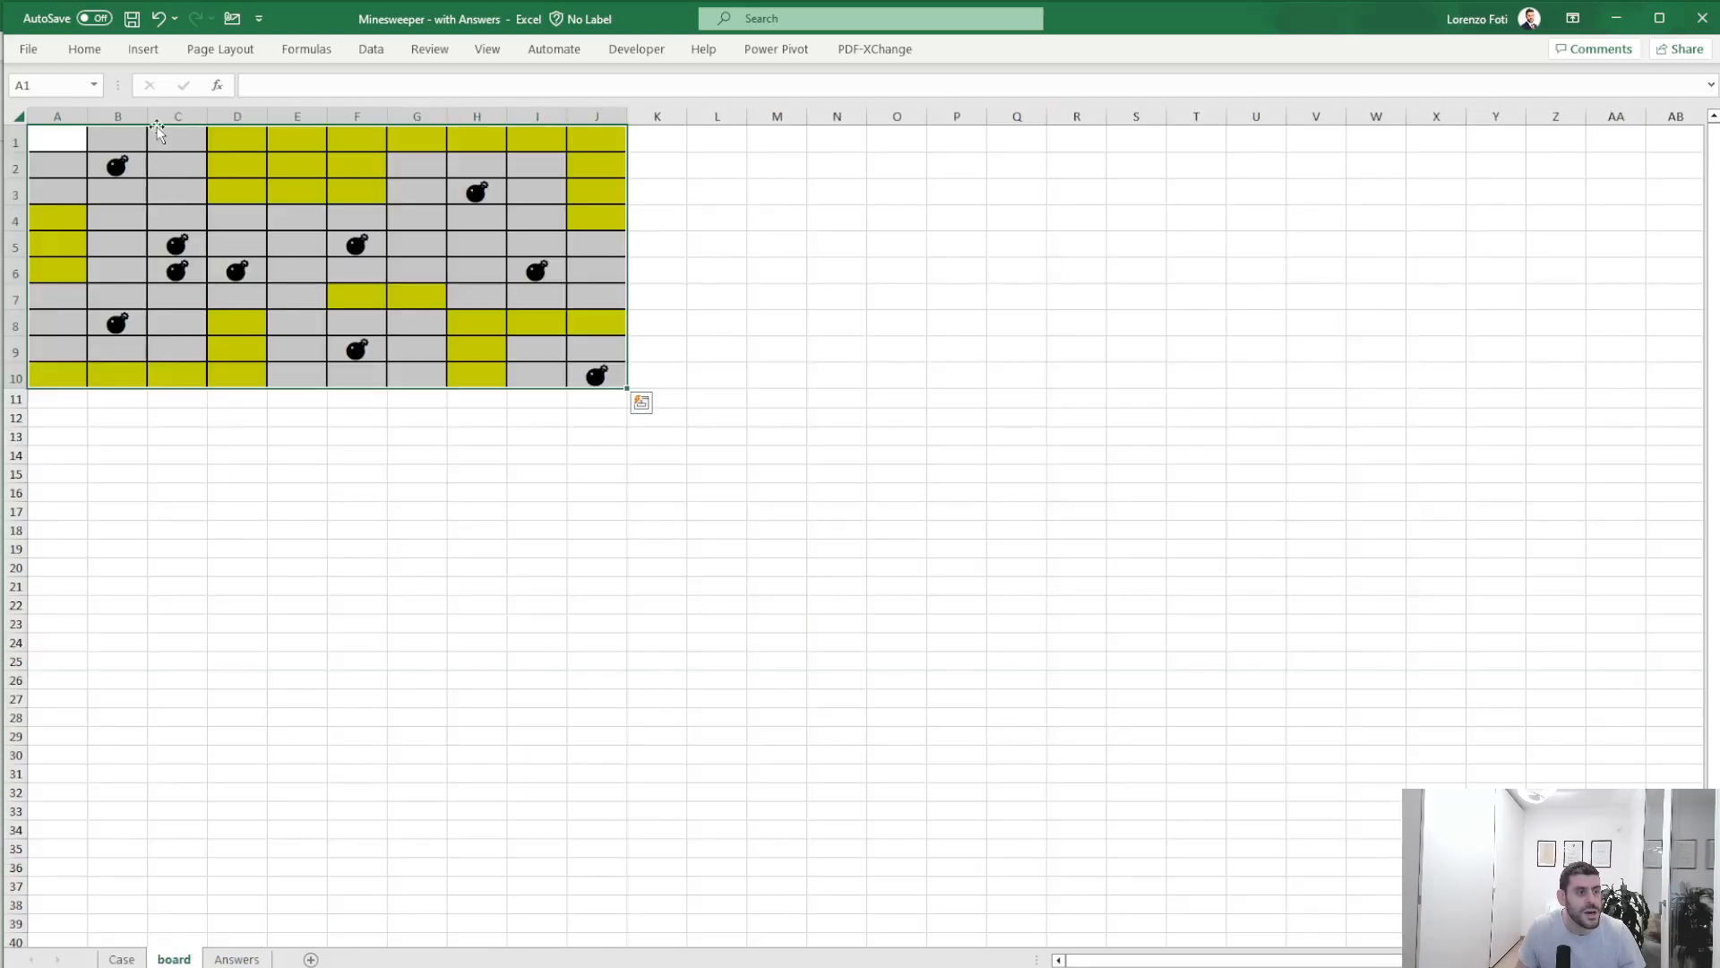
pyautogui.click(77, 140)
pyautogui.write('+')
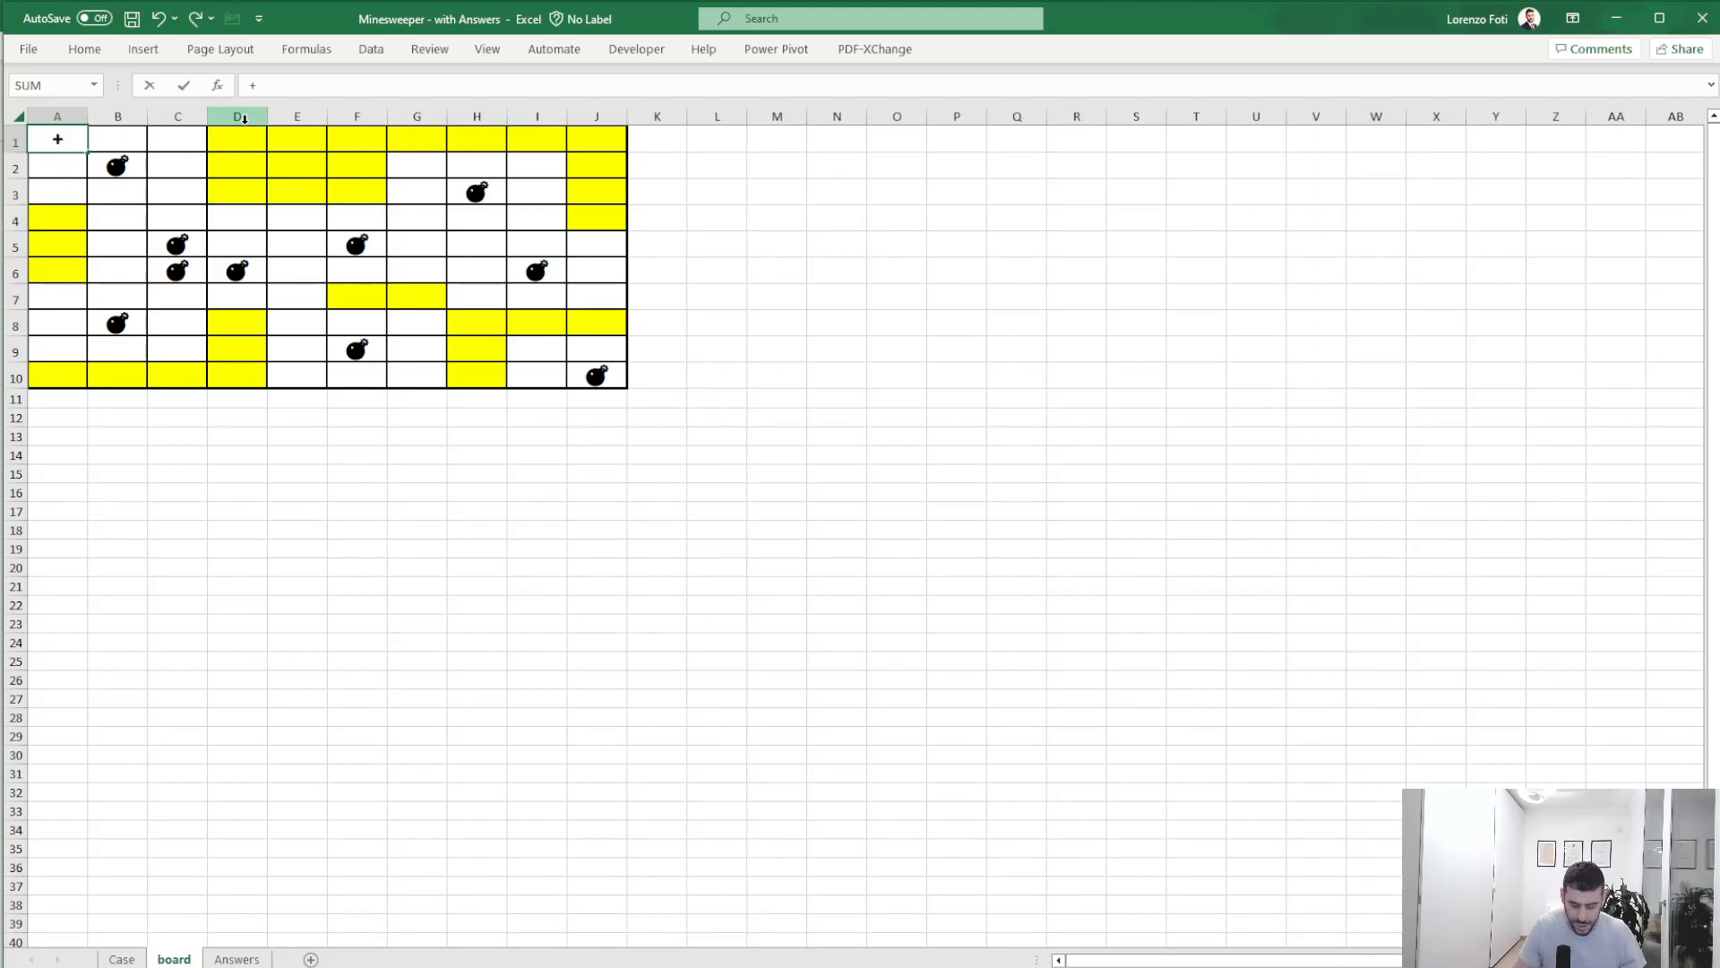
pyautogui.write('cou')
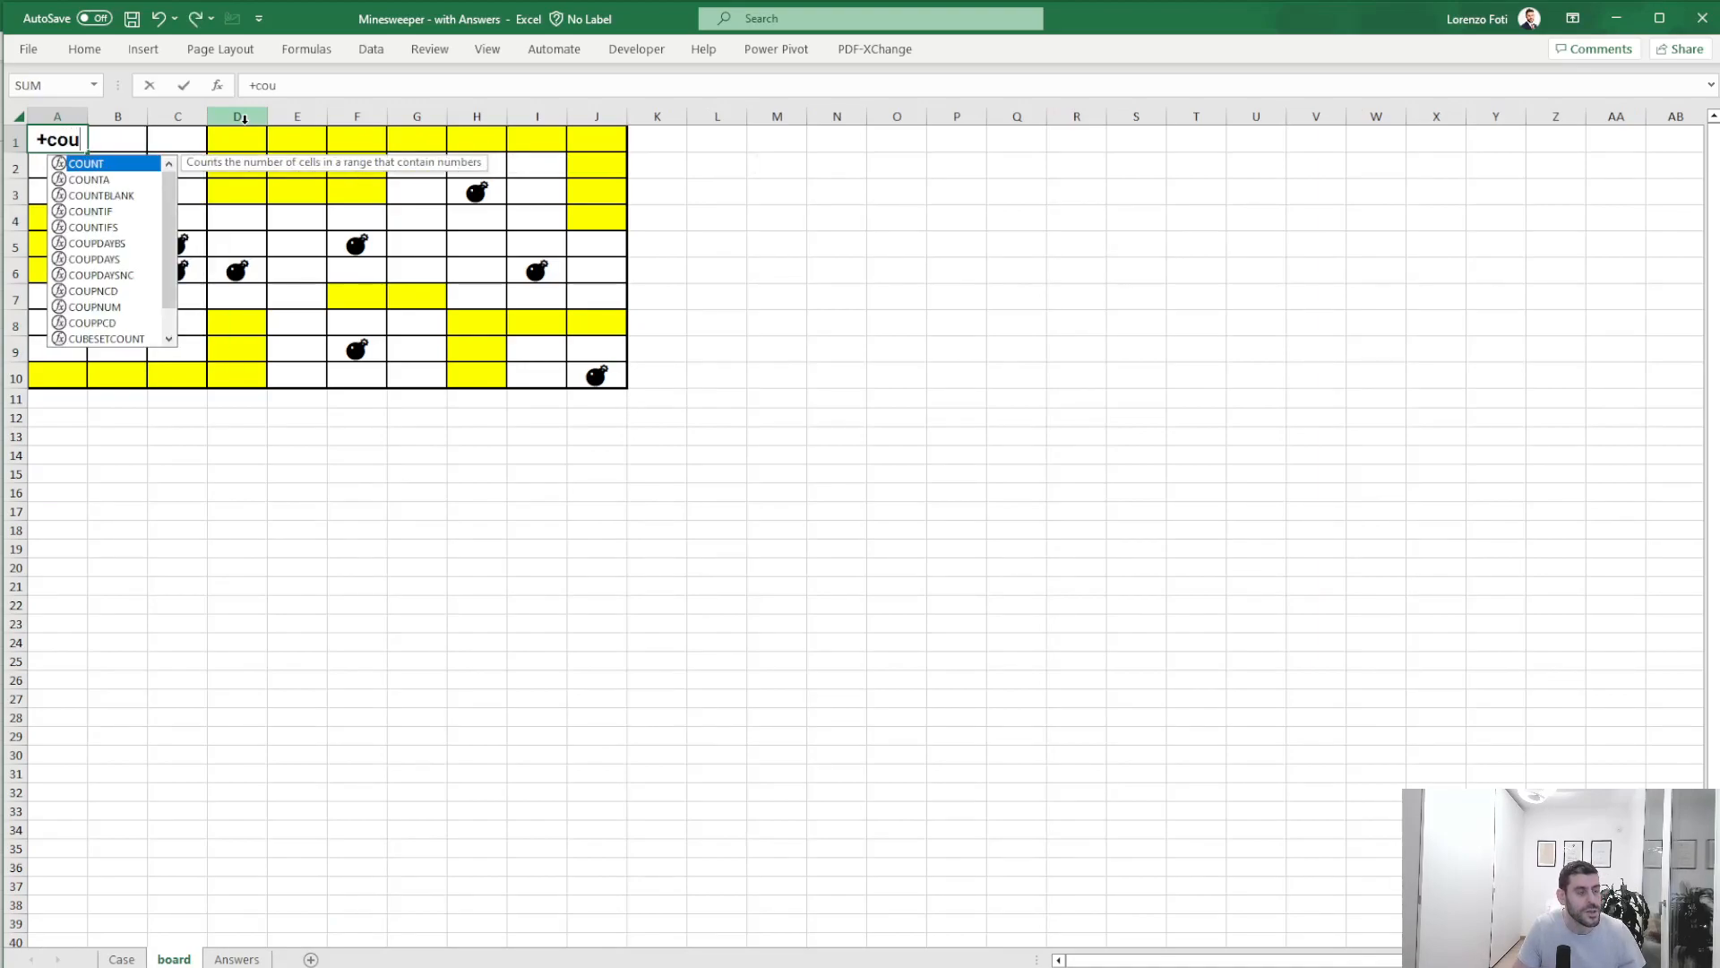
pyautogui.press('Escape')
pyautogui.press('Escape')
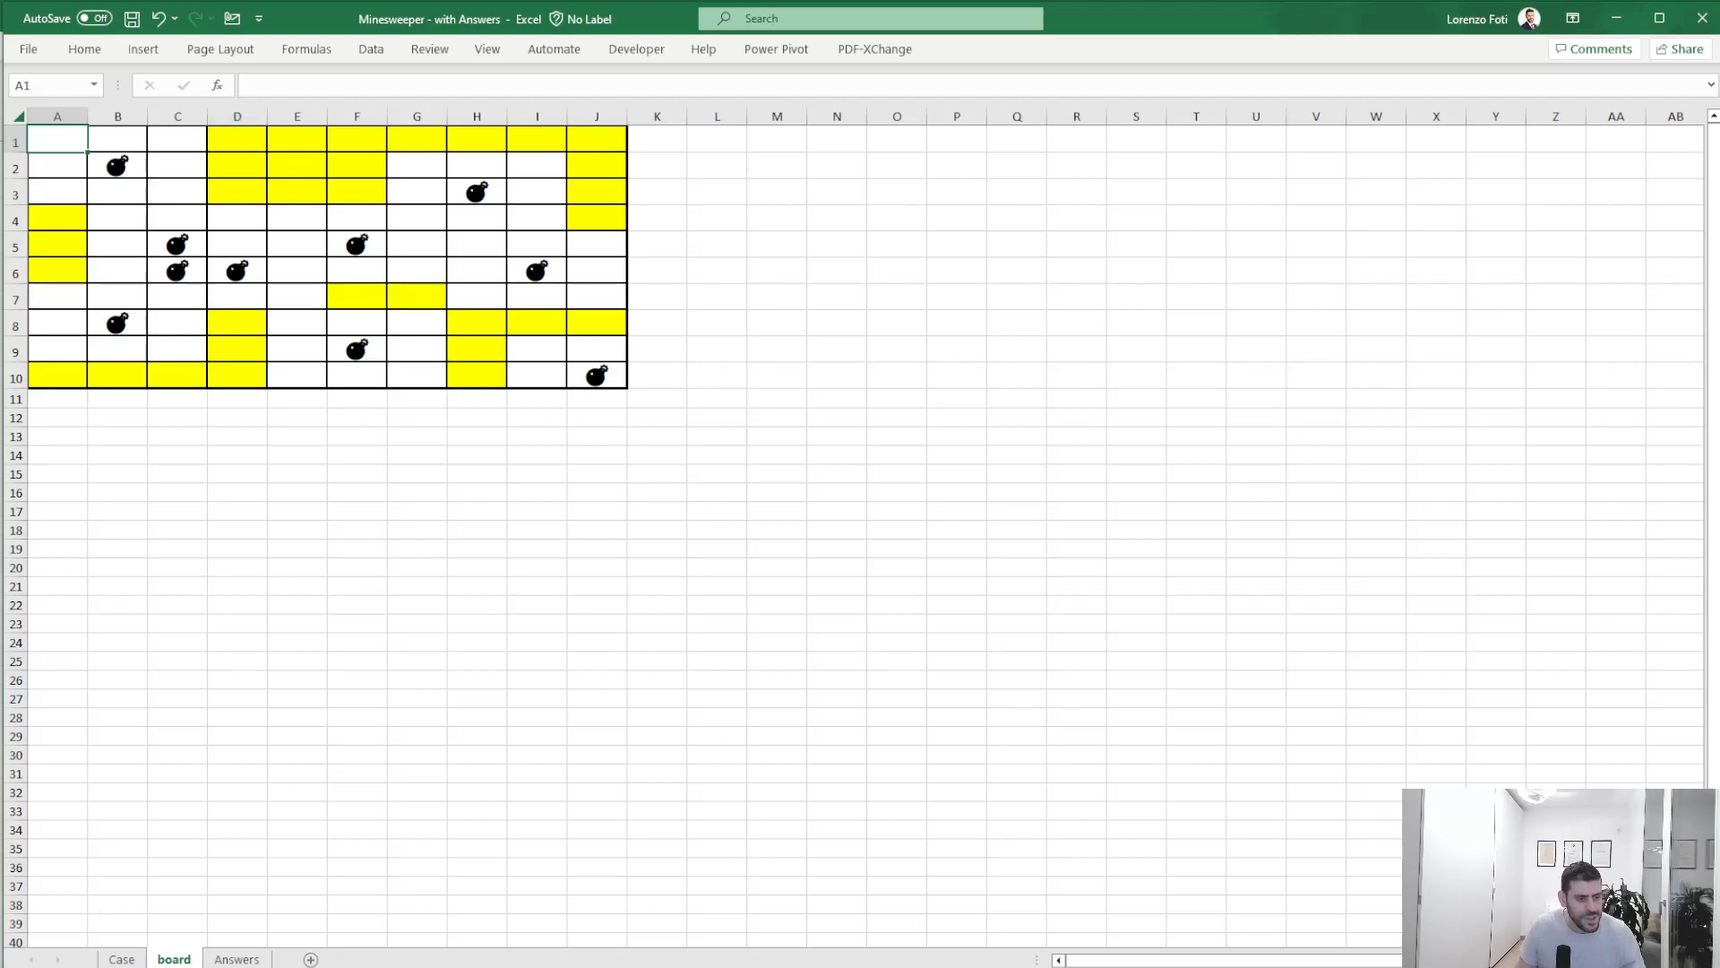
# - Move the copied board on the board sheet from A1:J10 to D5:M14
pyautogui.click(132, 959)
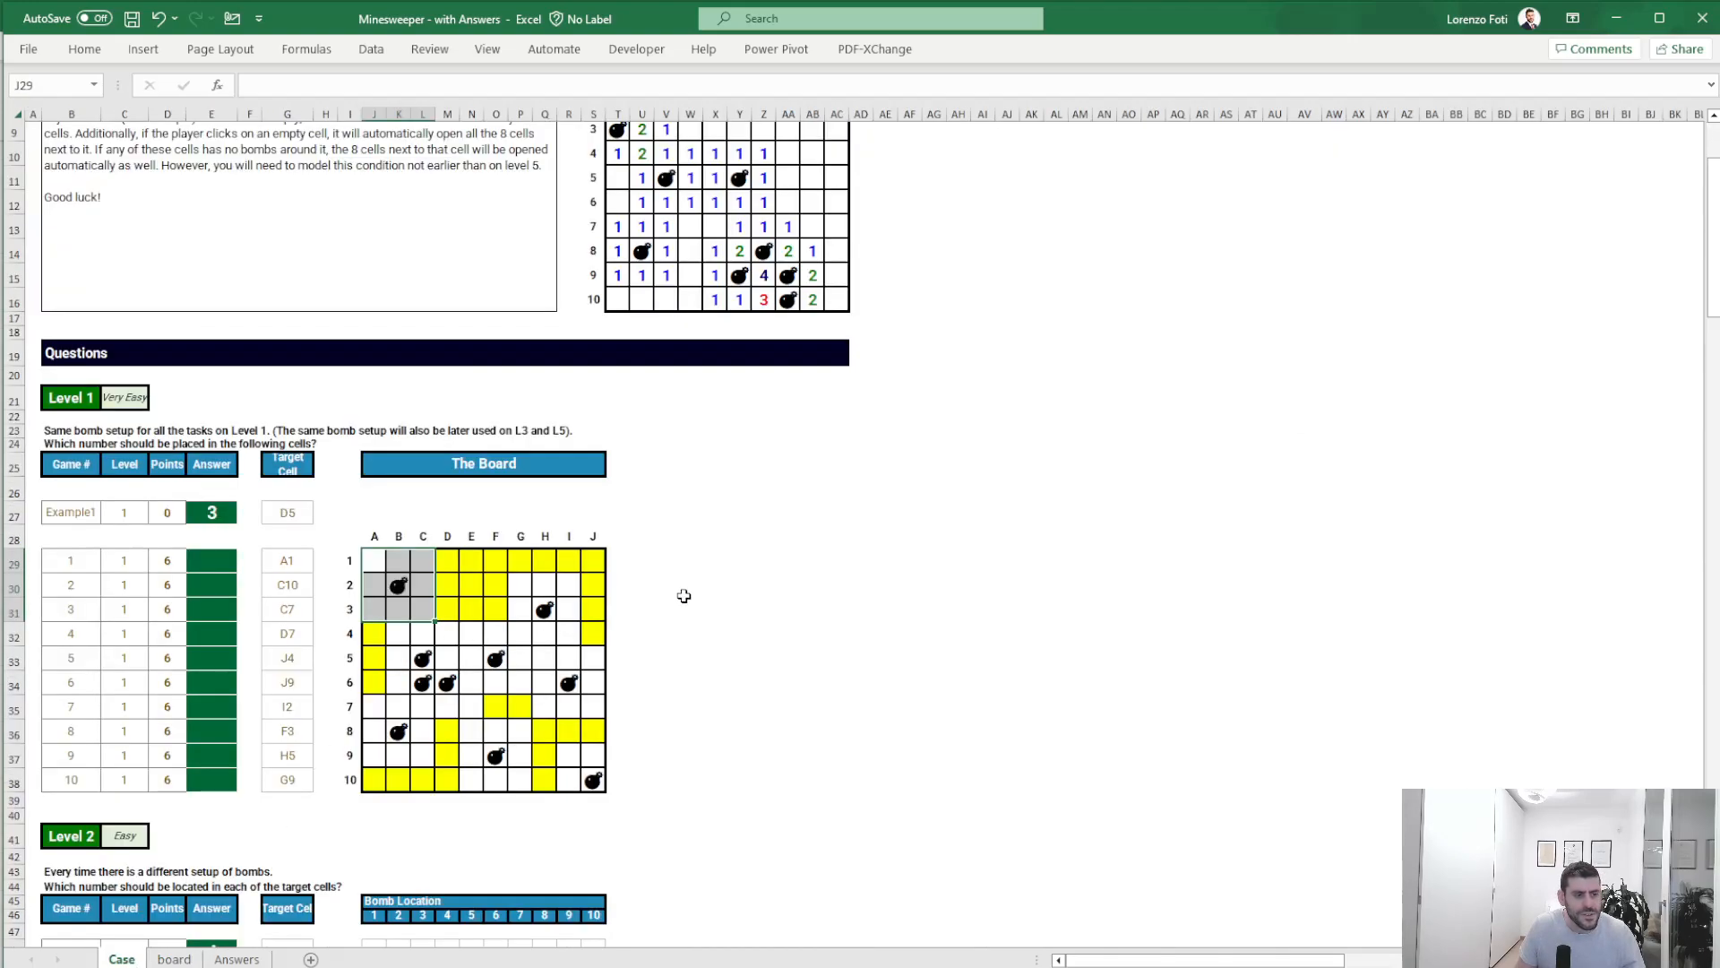
pyautogui.click(701, 591)
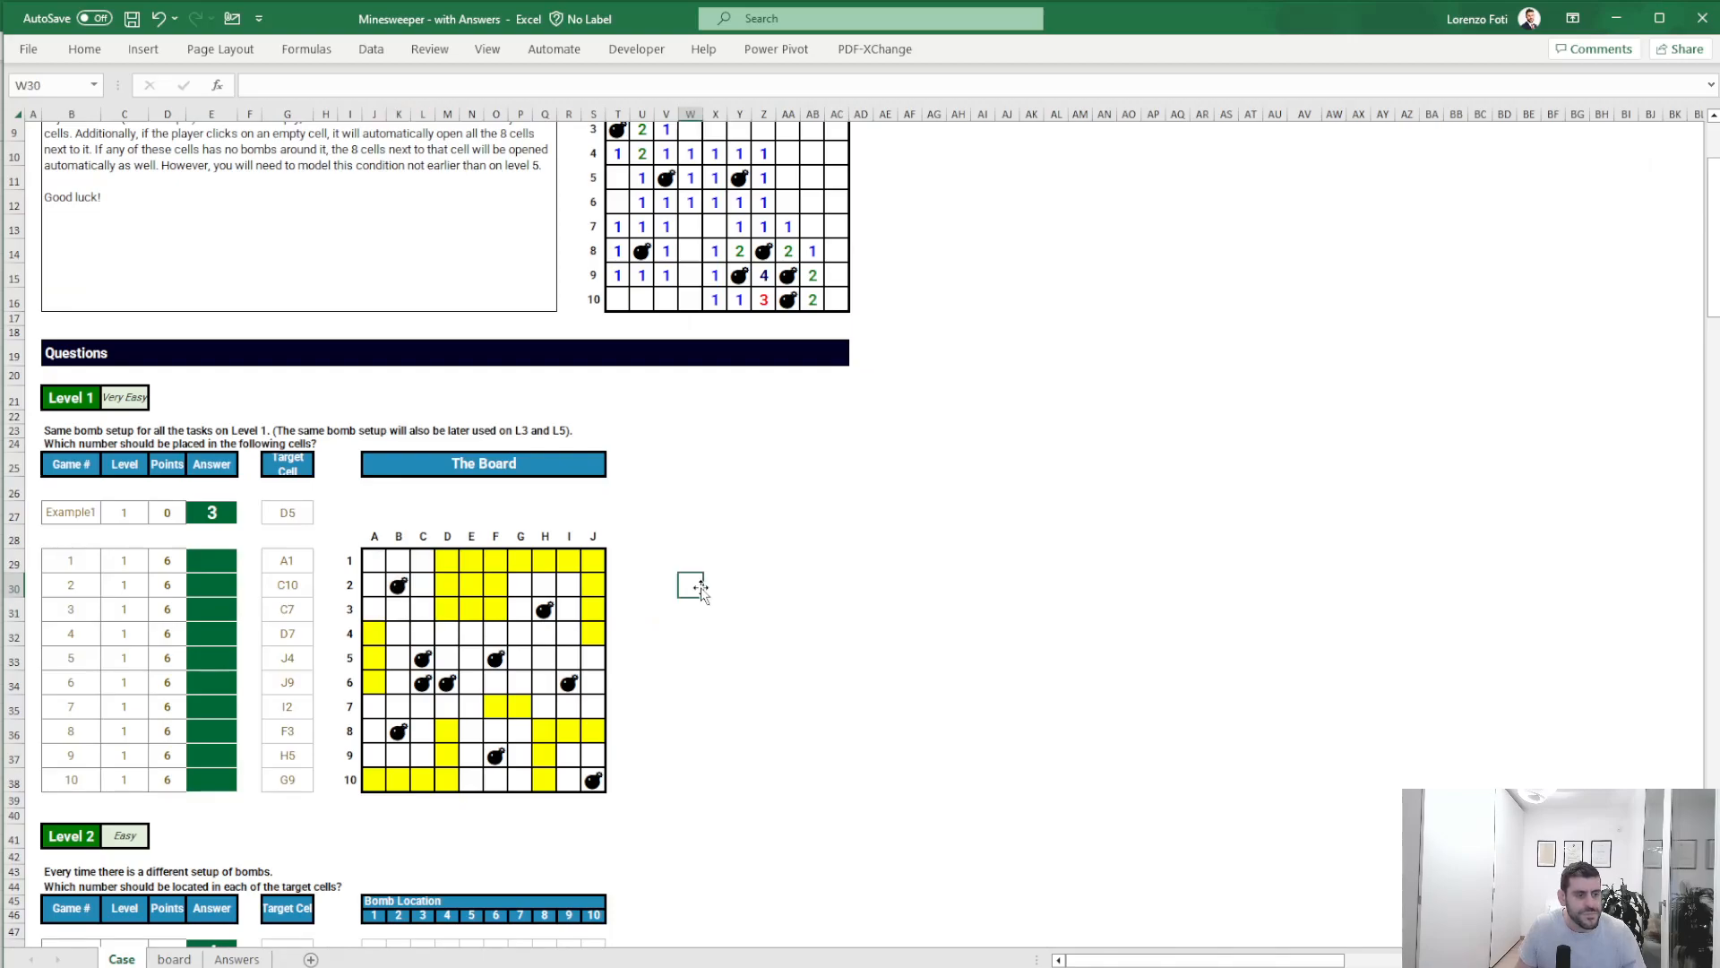
pyautogui.click(199, 563)
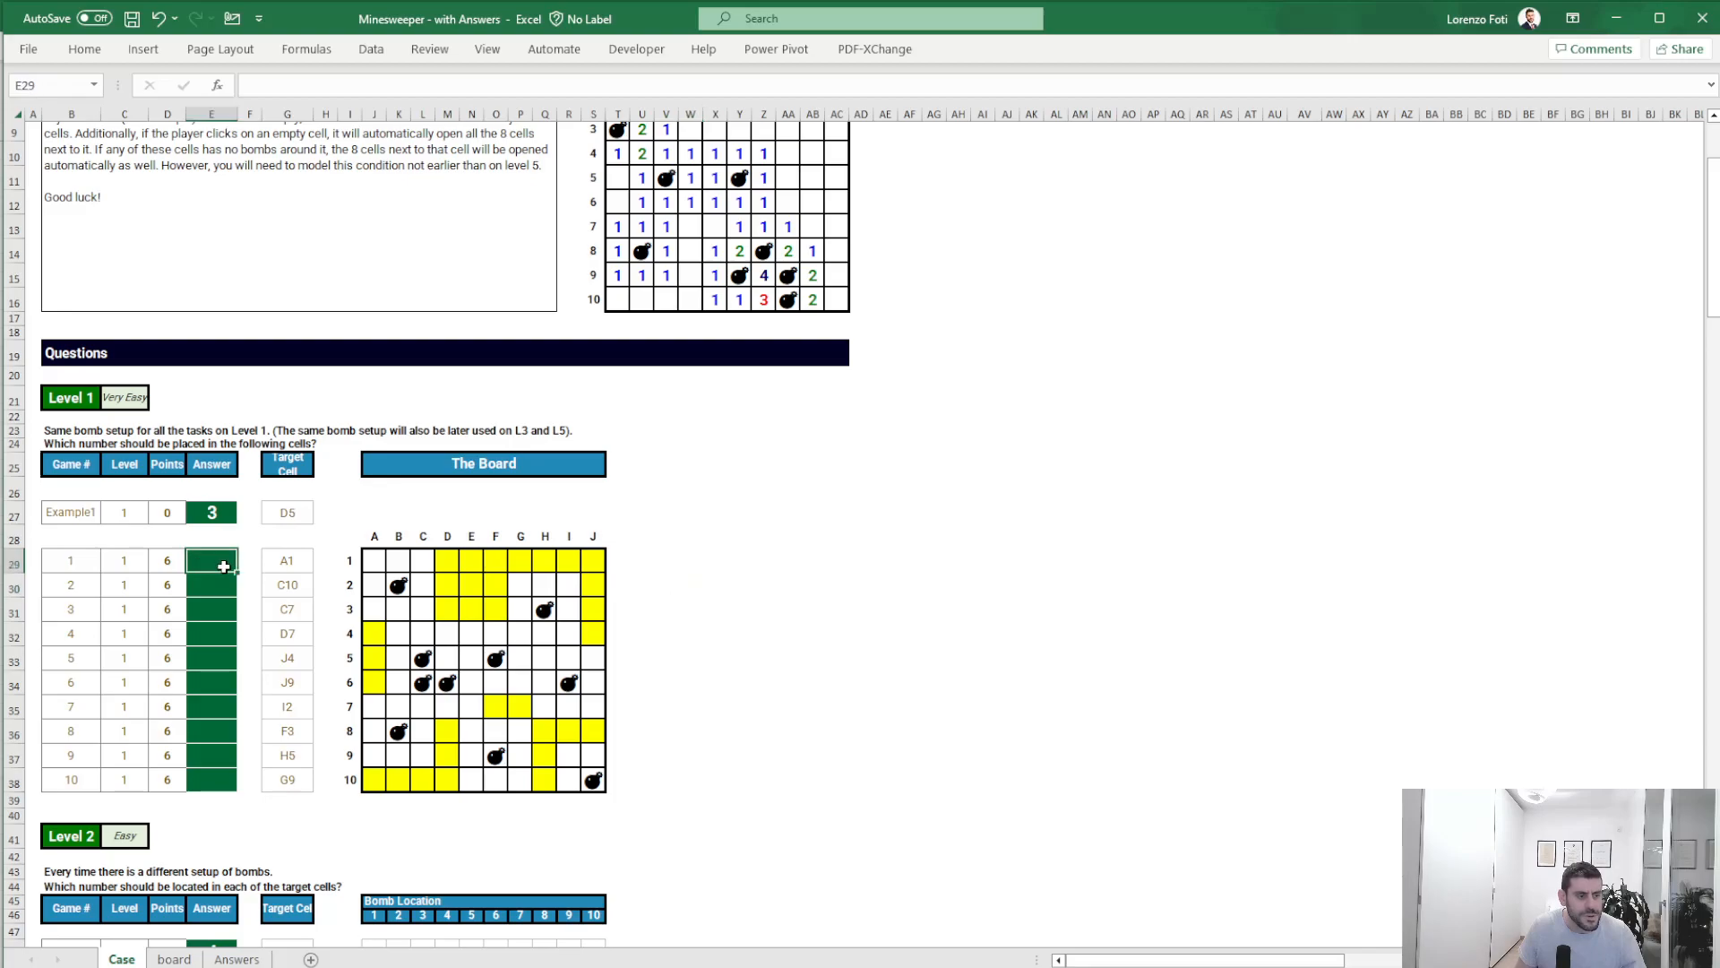
pyautogui.moveTo(57, 143); pyautogui.dragTo(755, 468)
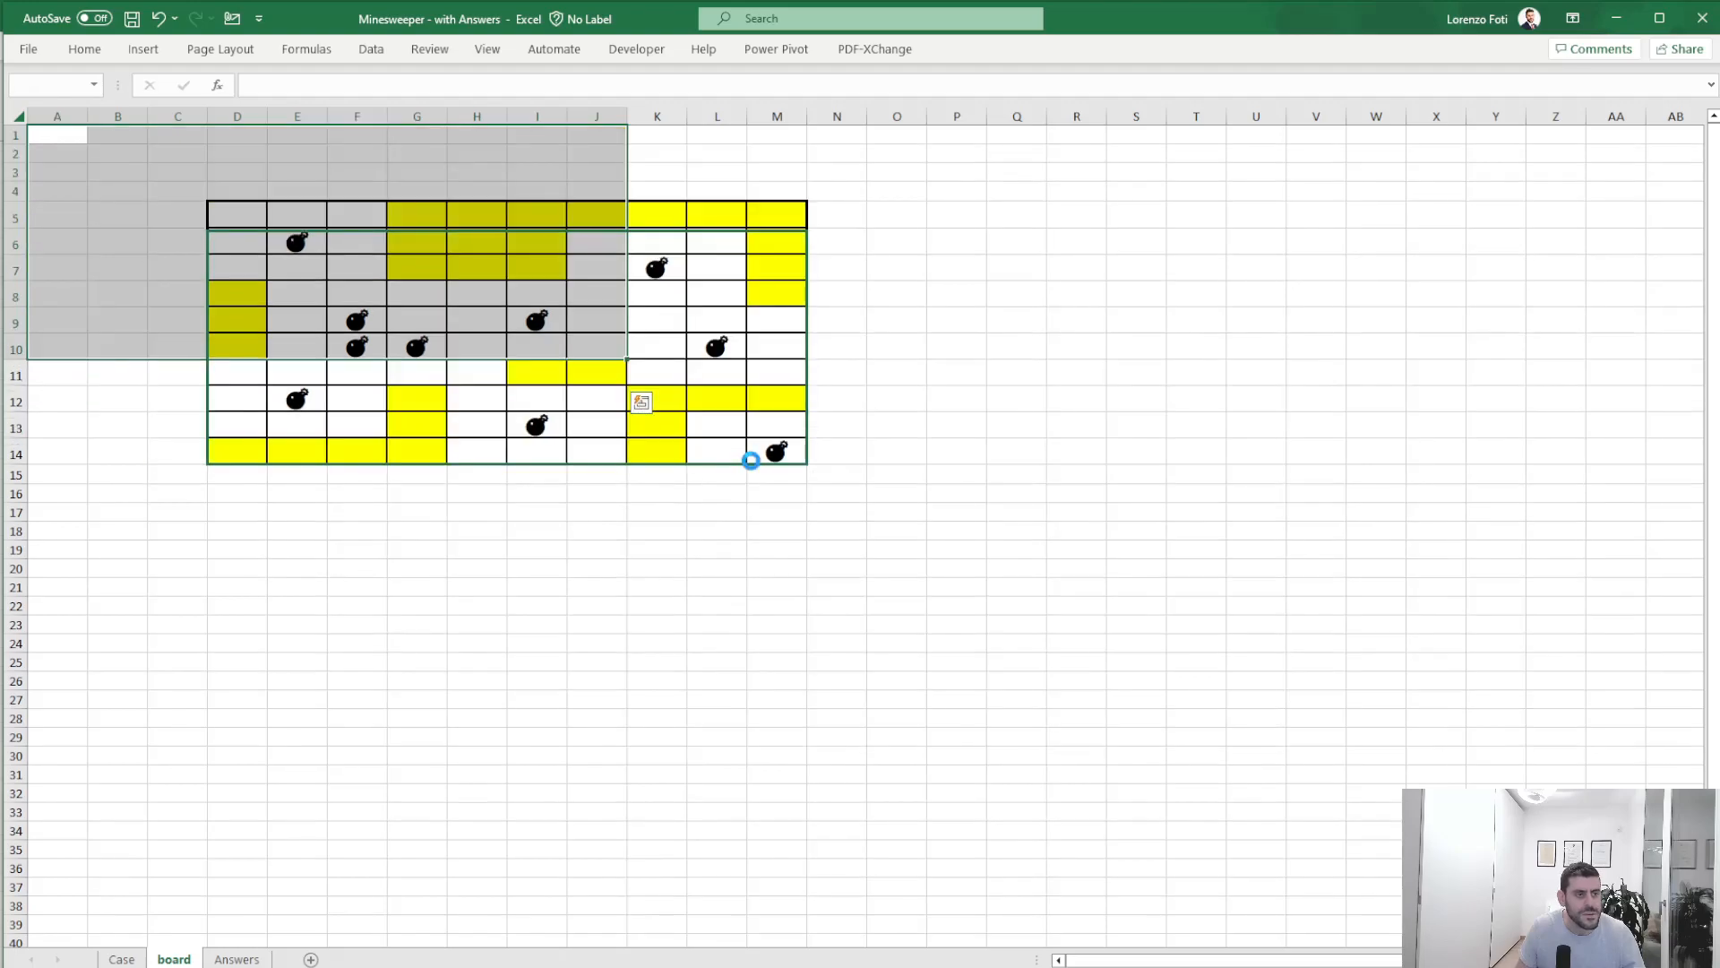
# - On the Case sheet, enter the formula =+INDIRECT("board!"&G29) in answer cell E29
pyautogui.click(242, 219)
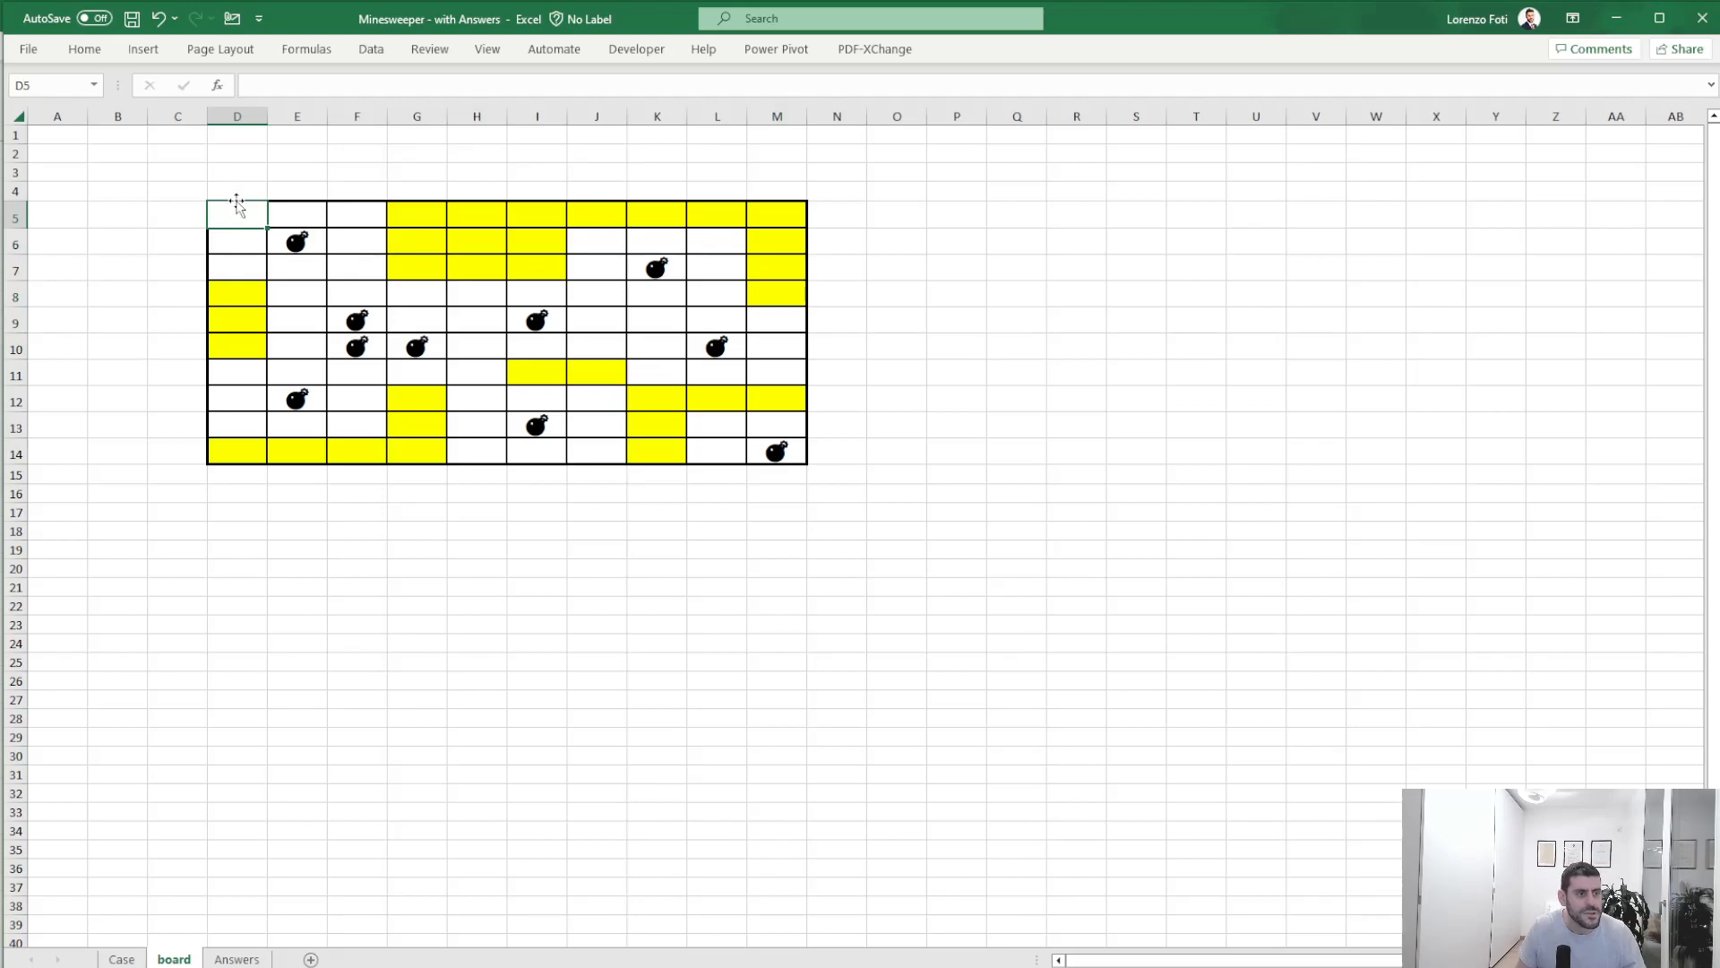
pyautogui.click(182, 182)
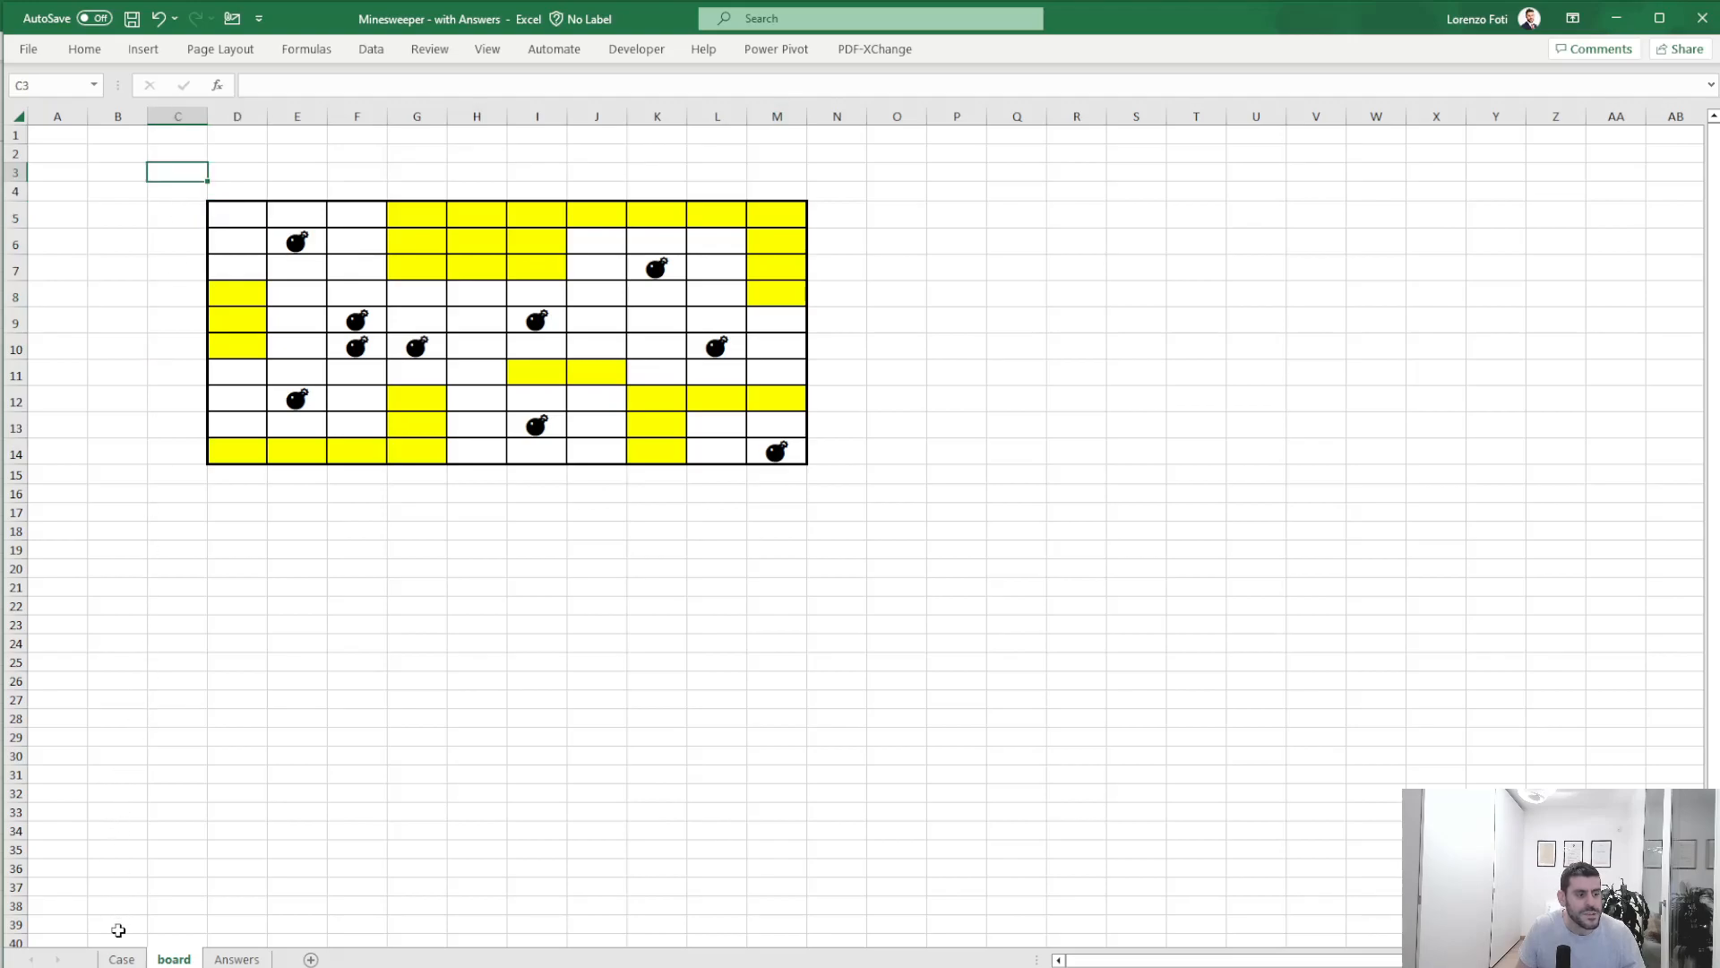
pyautogui.click(122, 959)
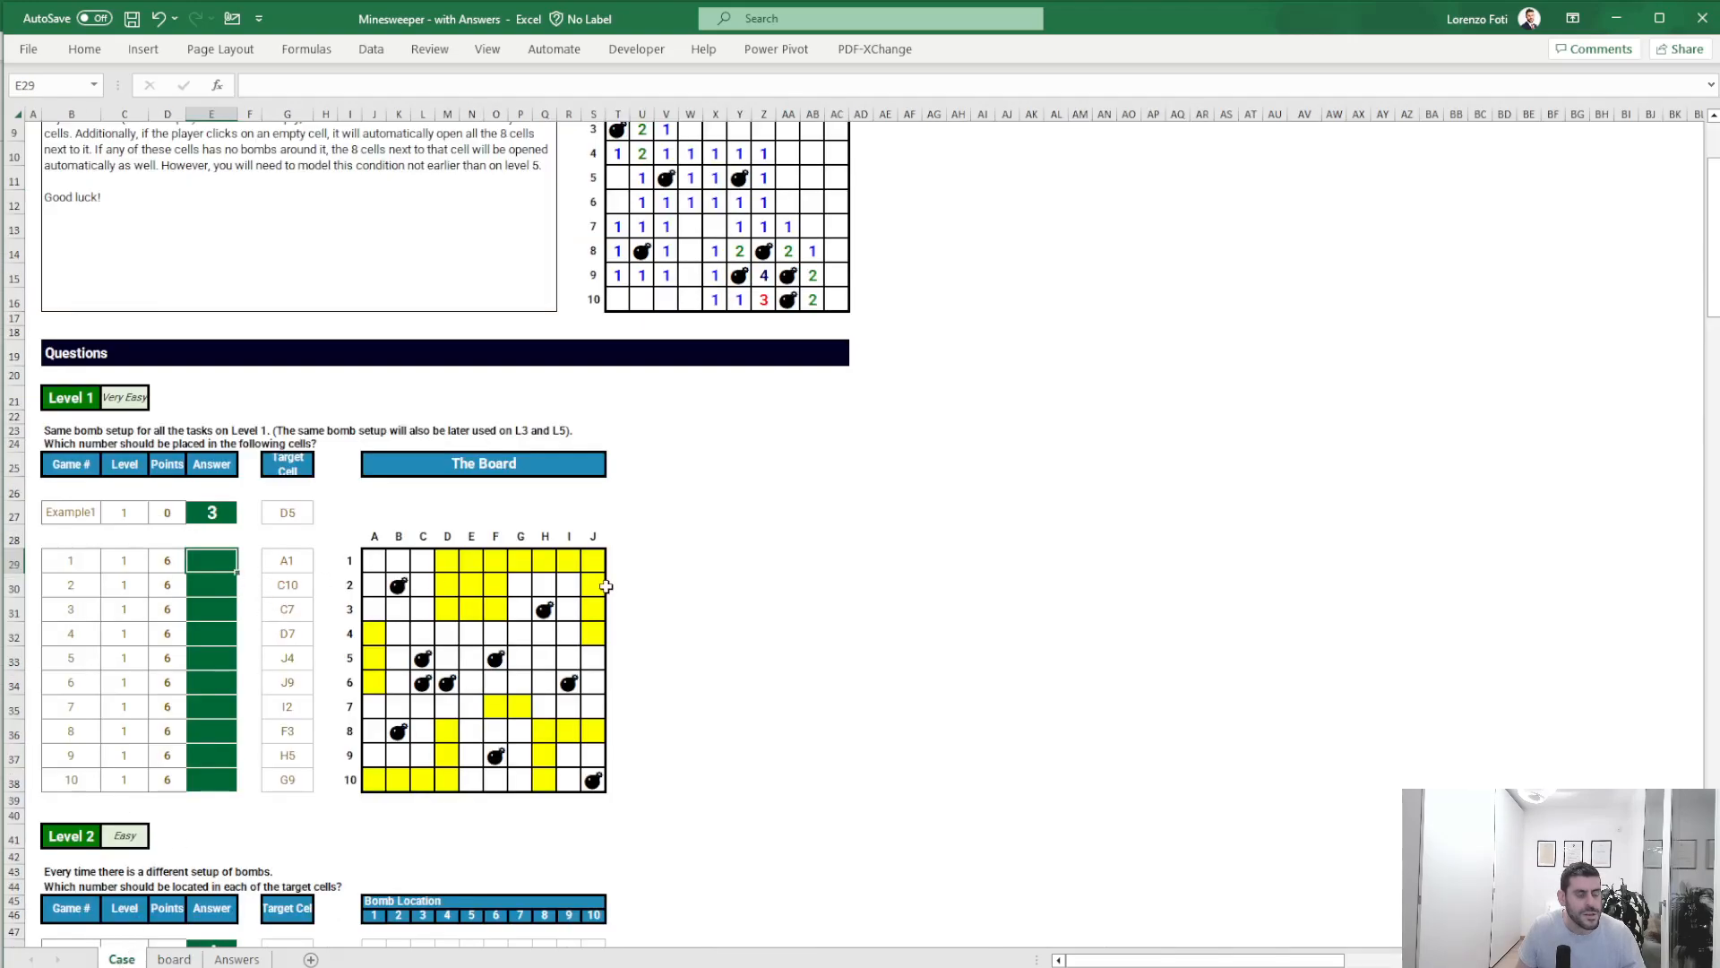
pyautogui.write('+')
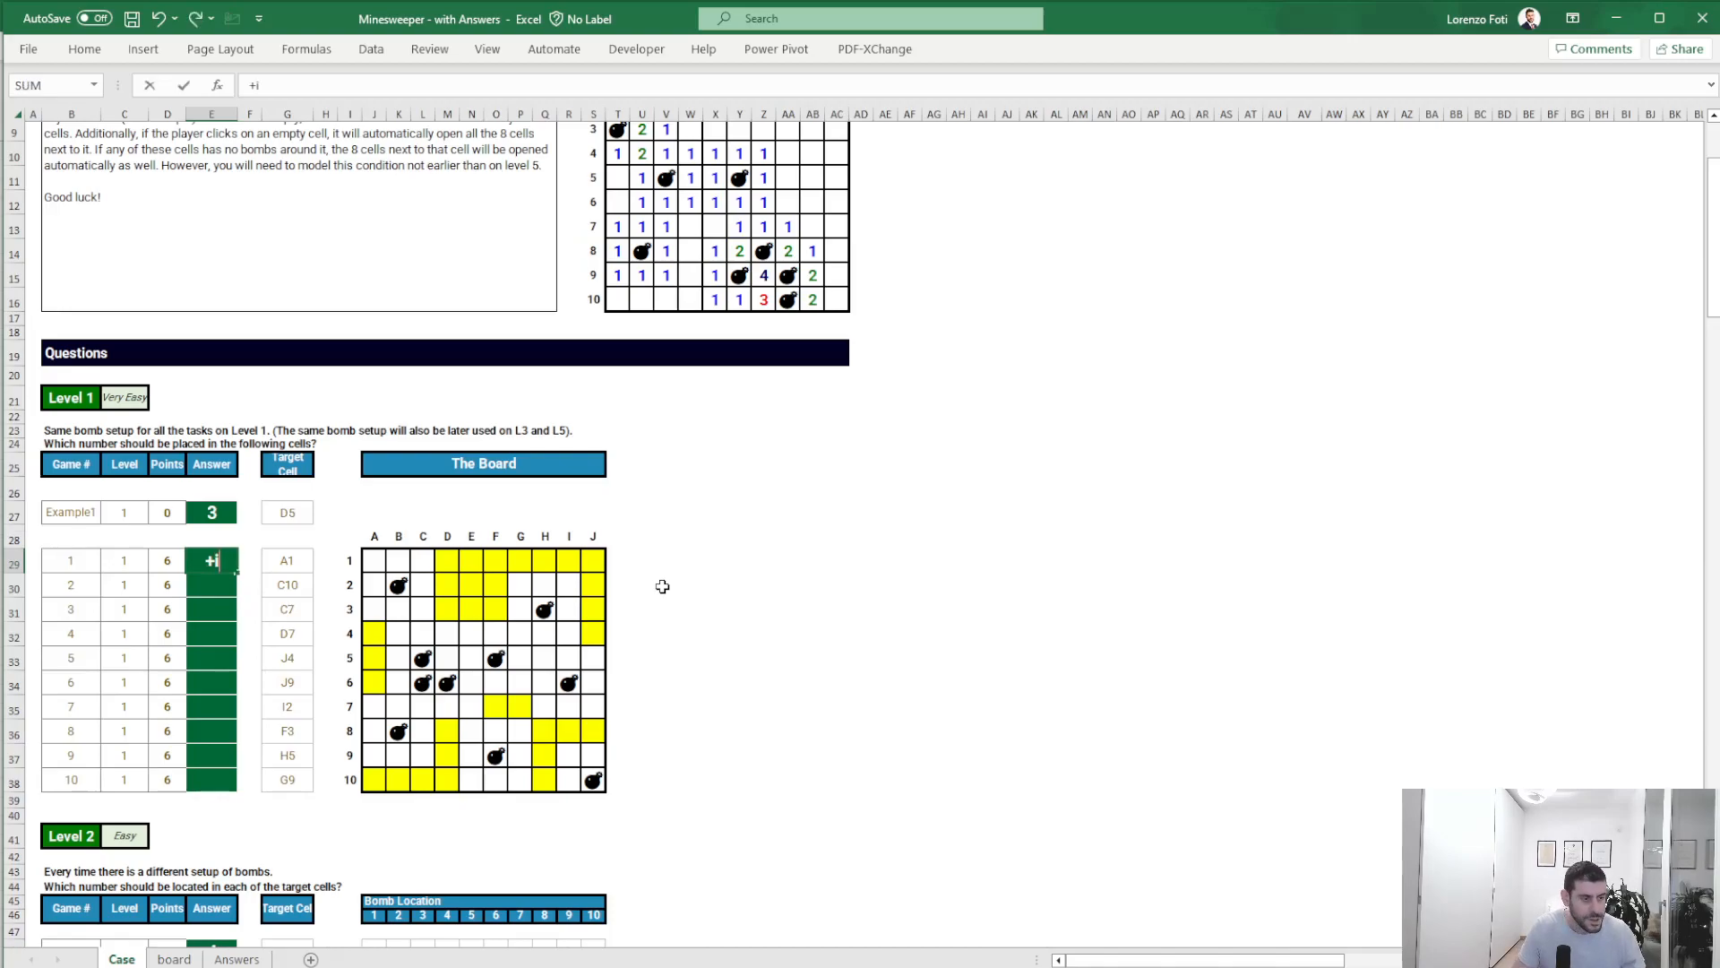
pyautogui.write('indi')
pyautogui.press('Tab')
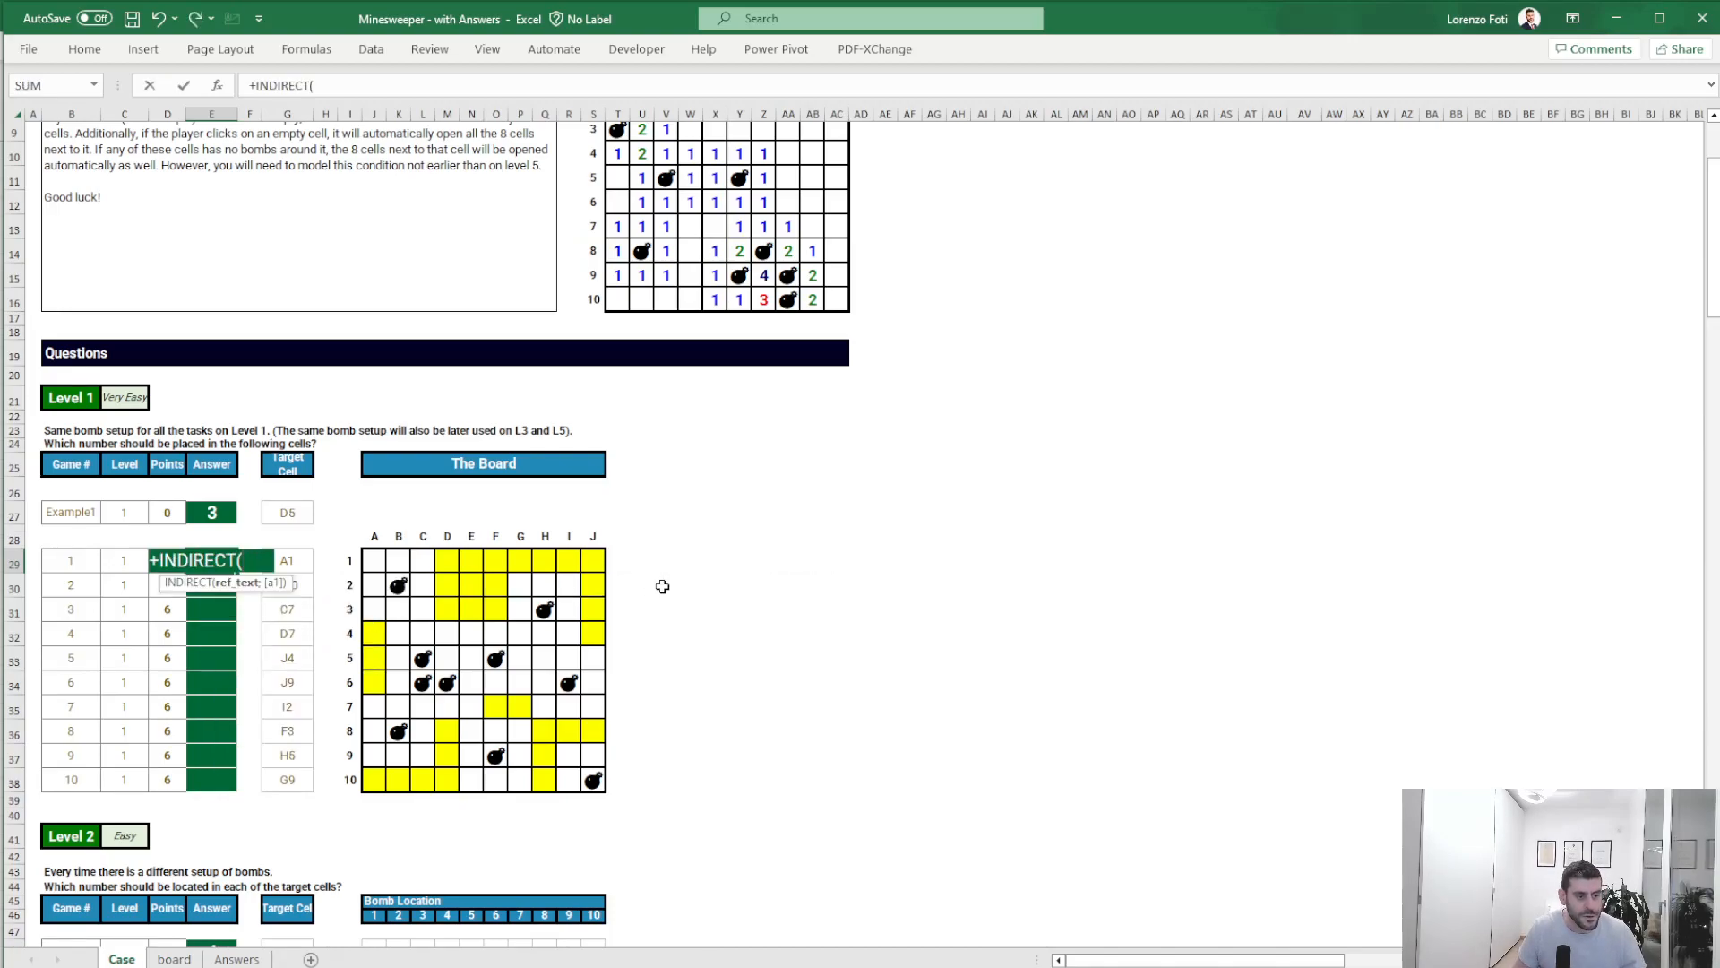
pyautogui.write('"board!"&')
pyautogui.press('Right')
pyautogui.press('Right')
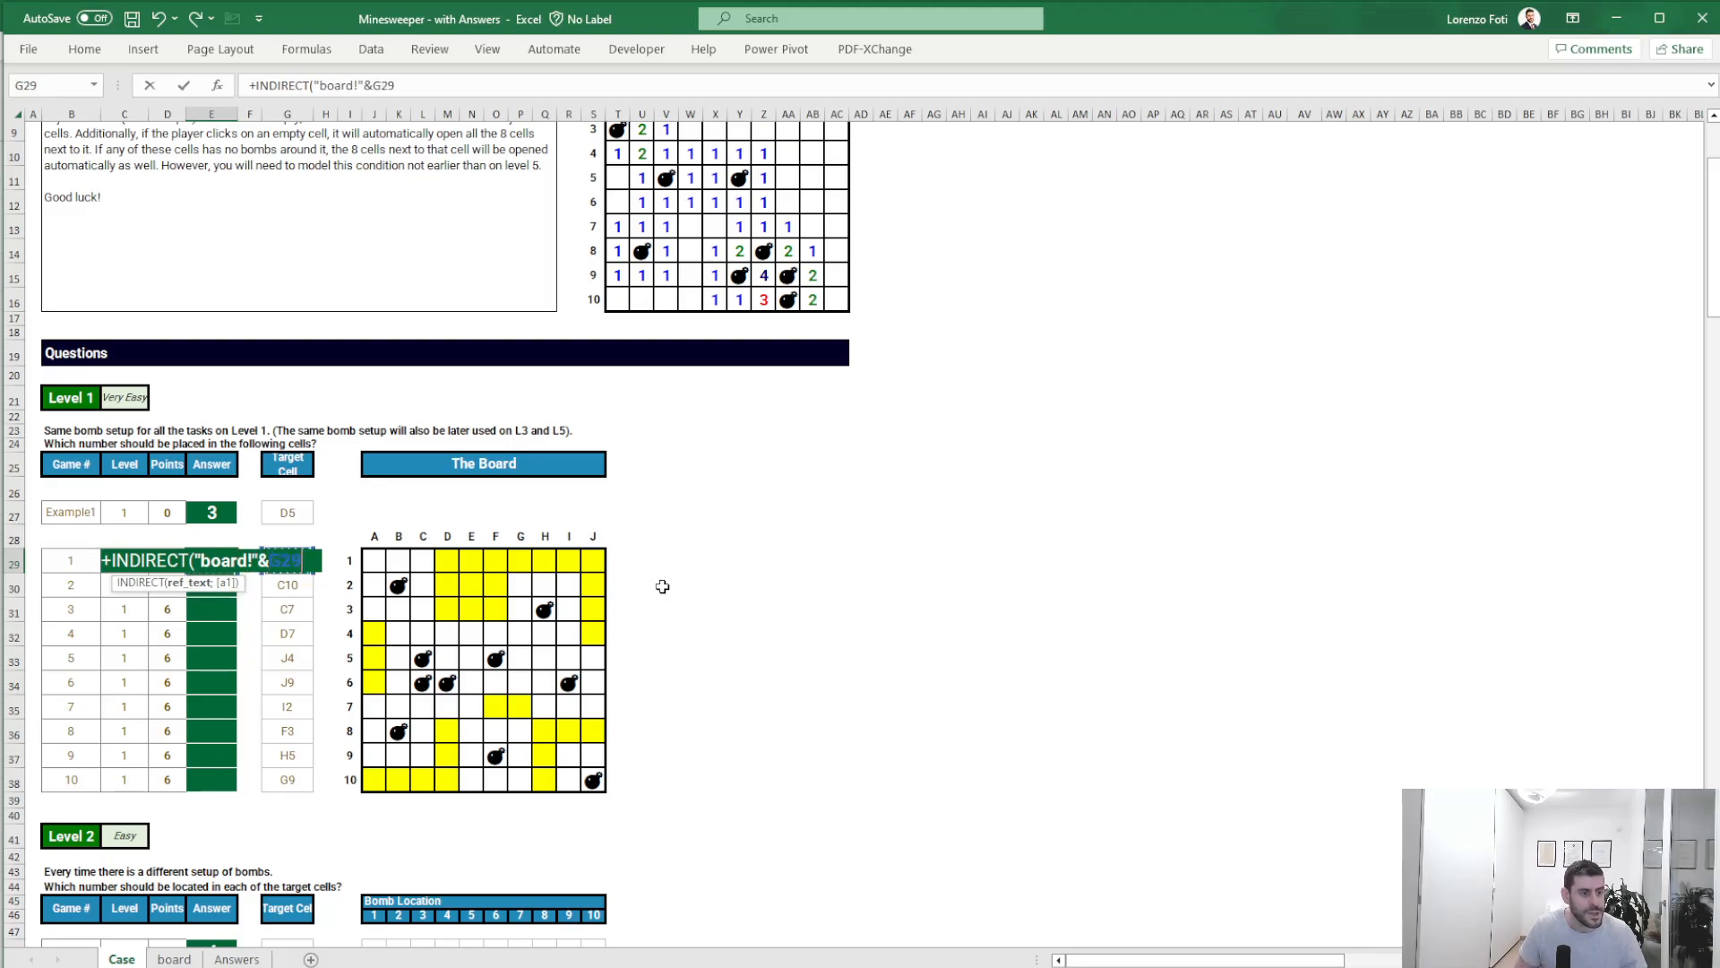
pyautogui.write(')')
pyautogui.hotkey('ctrl', 'Return')
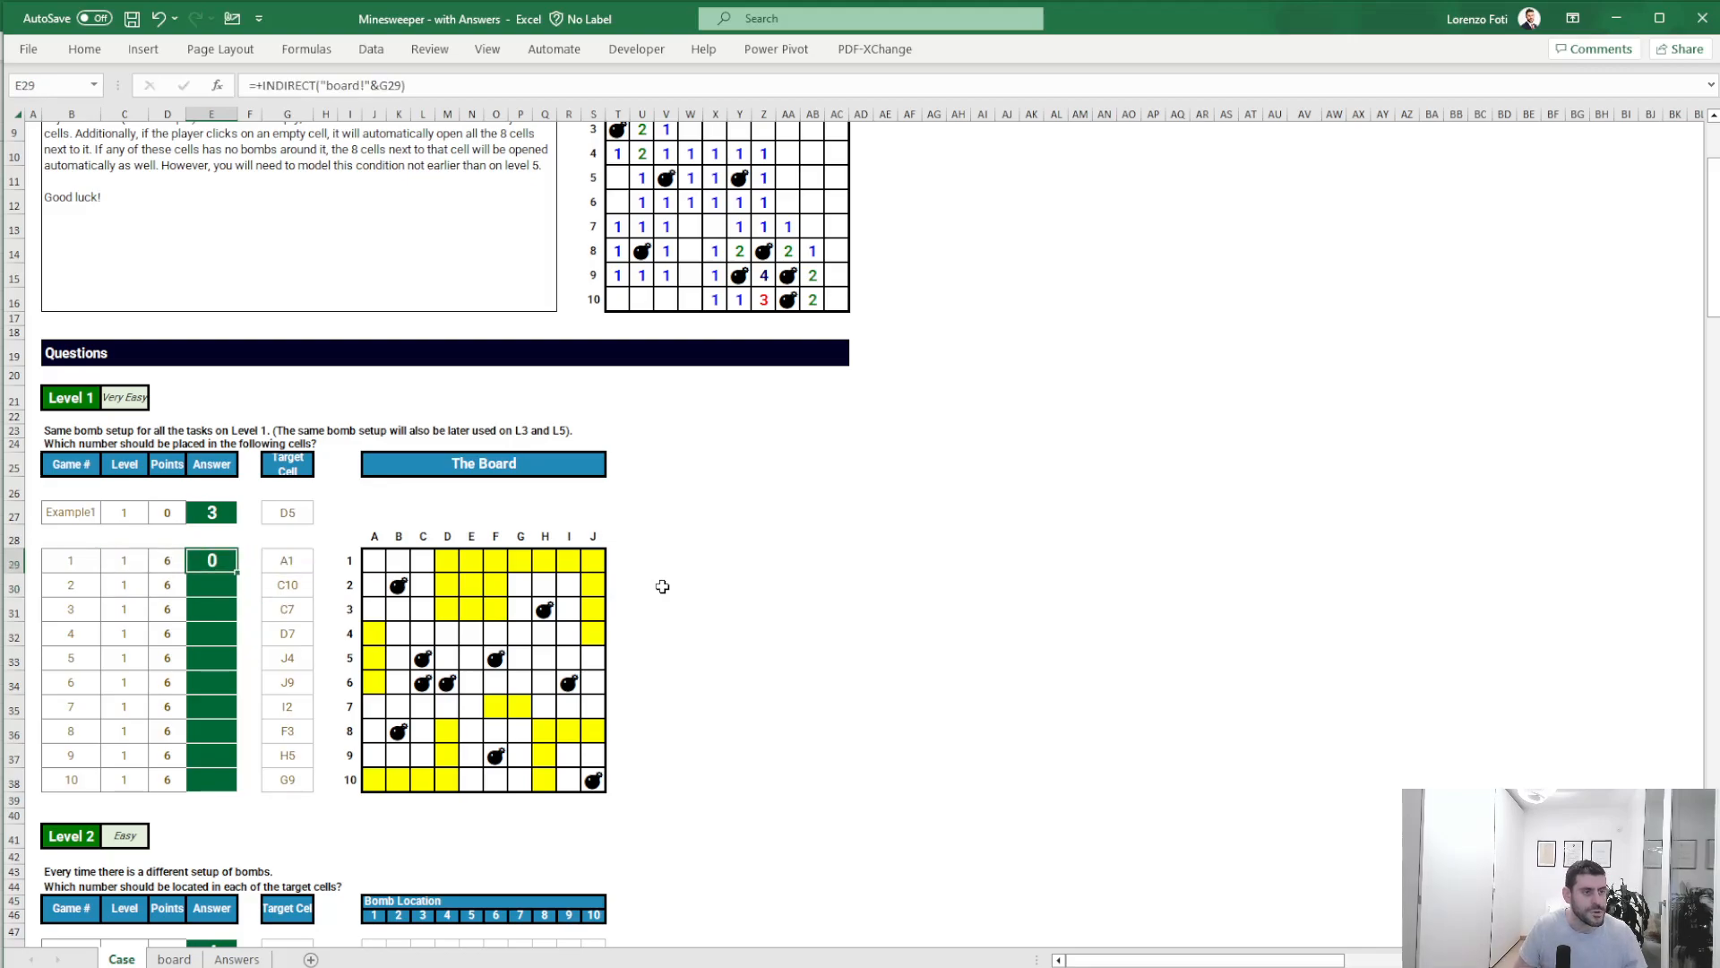
# - Wrap the E29 reference in OFFSET, shifting it 4 rows and 3 columns: =+OFFSET(INDIRECT("board!"&G29);4;3)
pyautogui.click(264, 86)
pyautogui.write('OFFSET(')
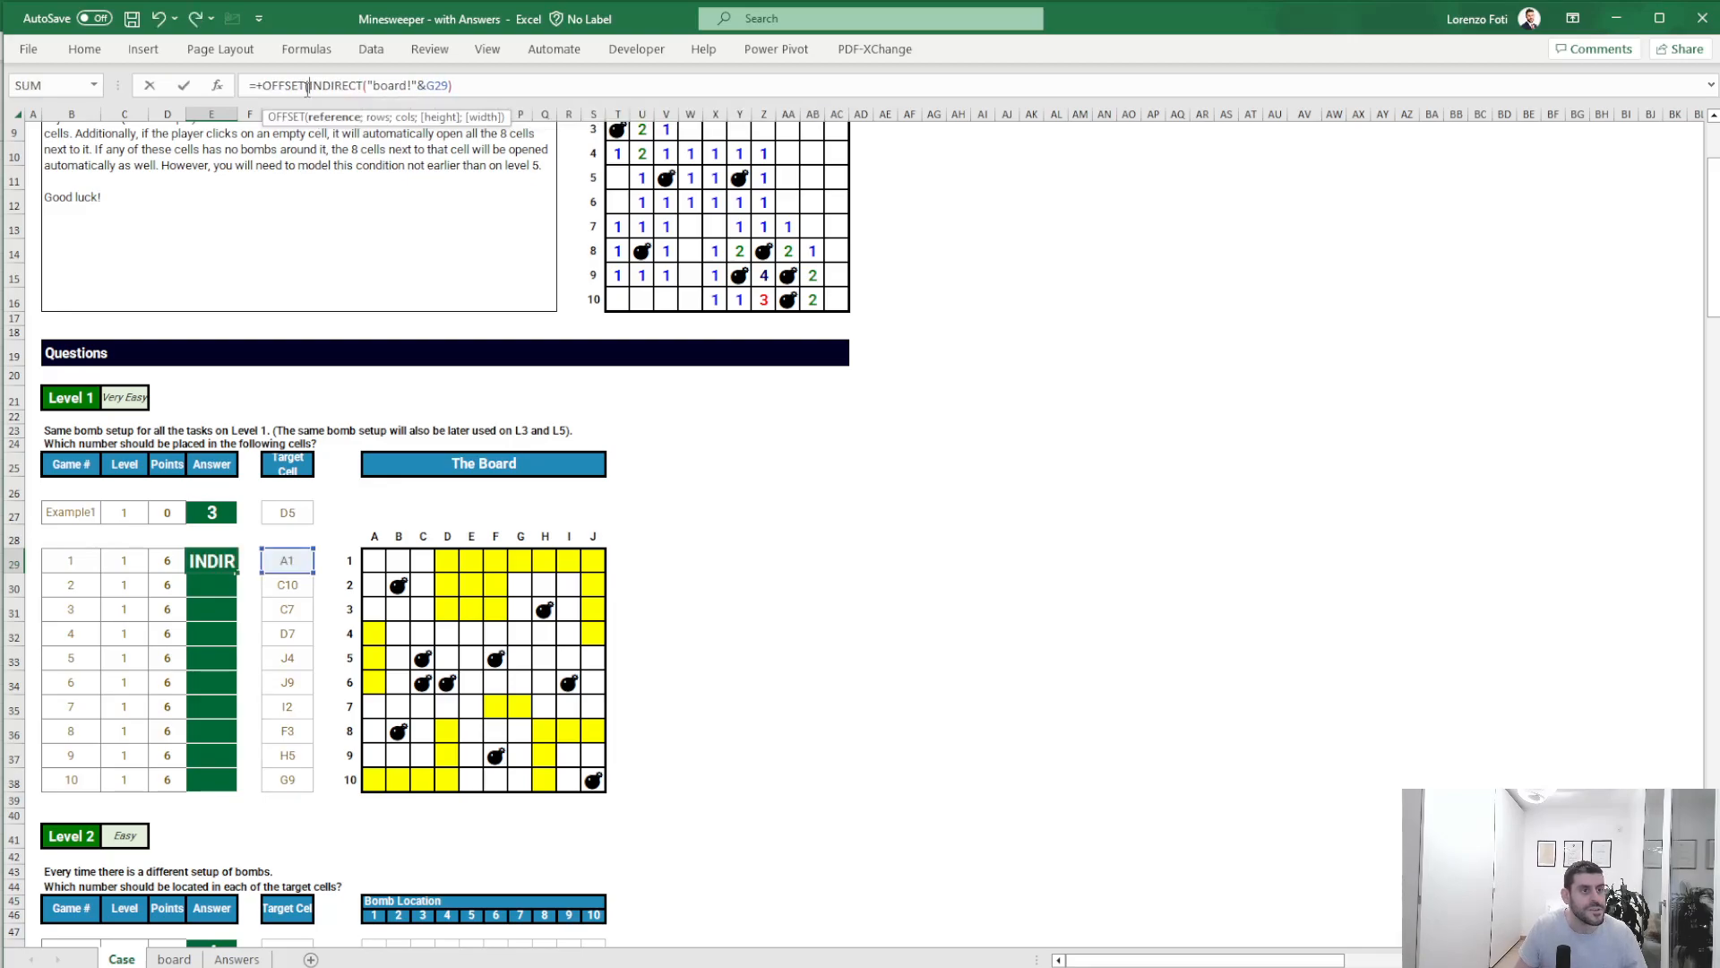
pyautogui.click(501, 86)
pyautogui.write(';')
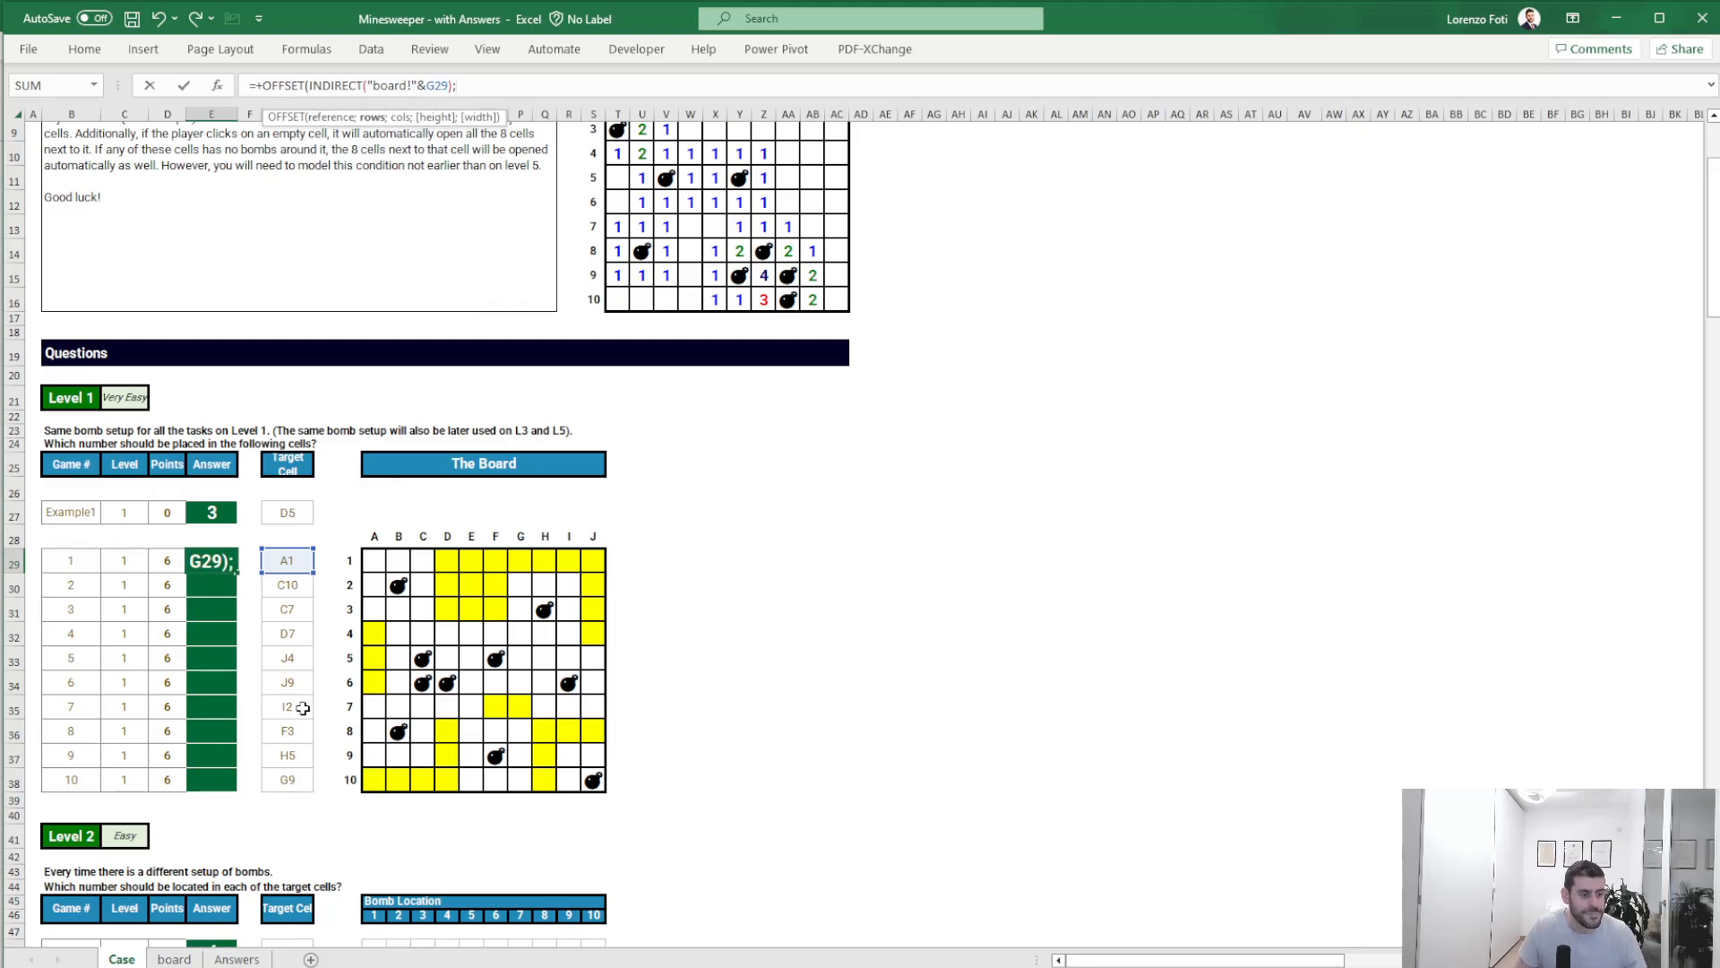
pyautogui.click(175, 958)
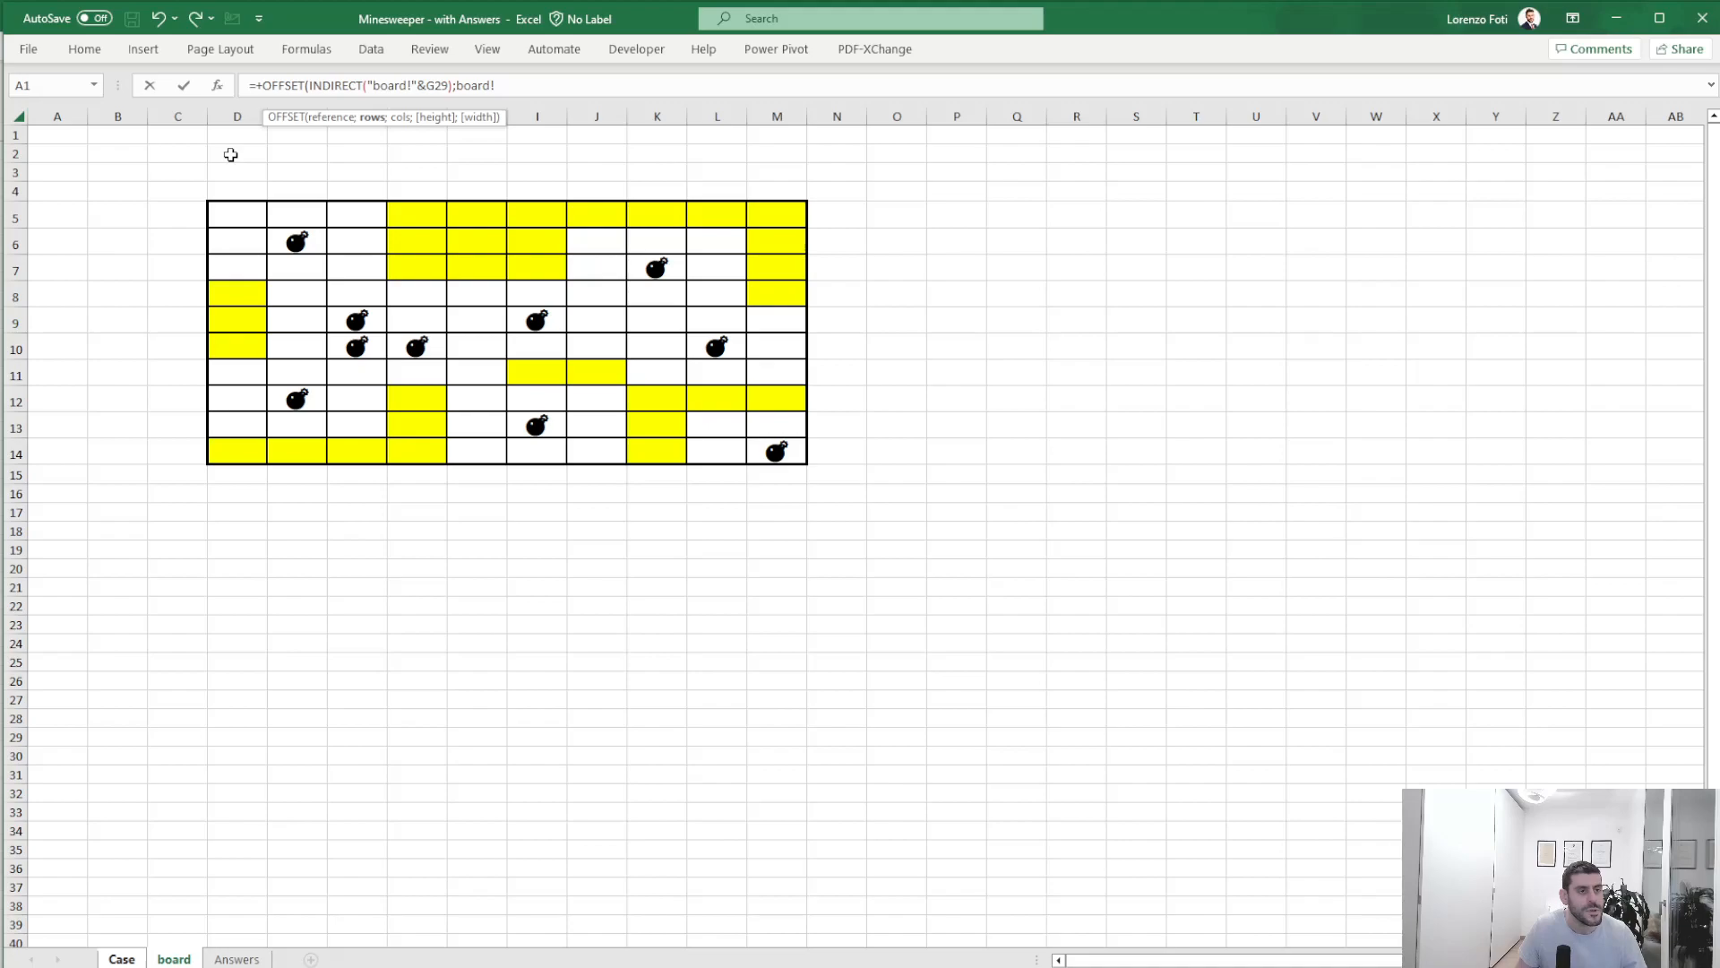
pyautogui.press('BackSpace')
pyautogui.press('BackSpace')
pyautogui.press('BackSpace')
pyautogui.press('BackSpace')
pyautogui.write('4;3')
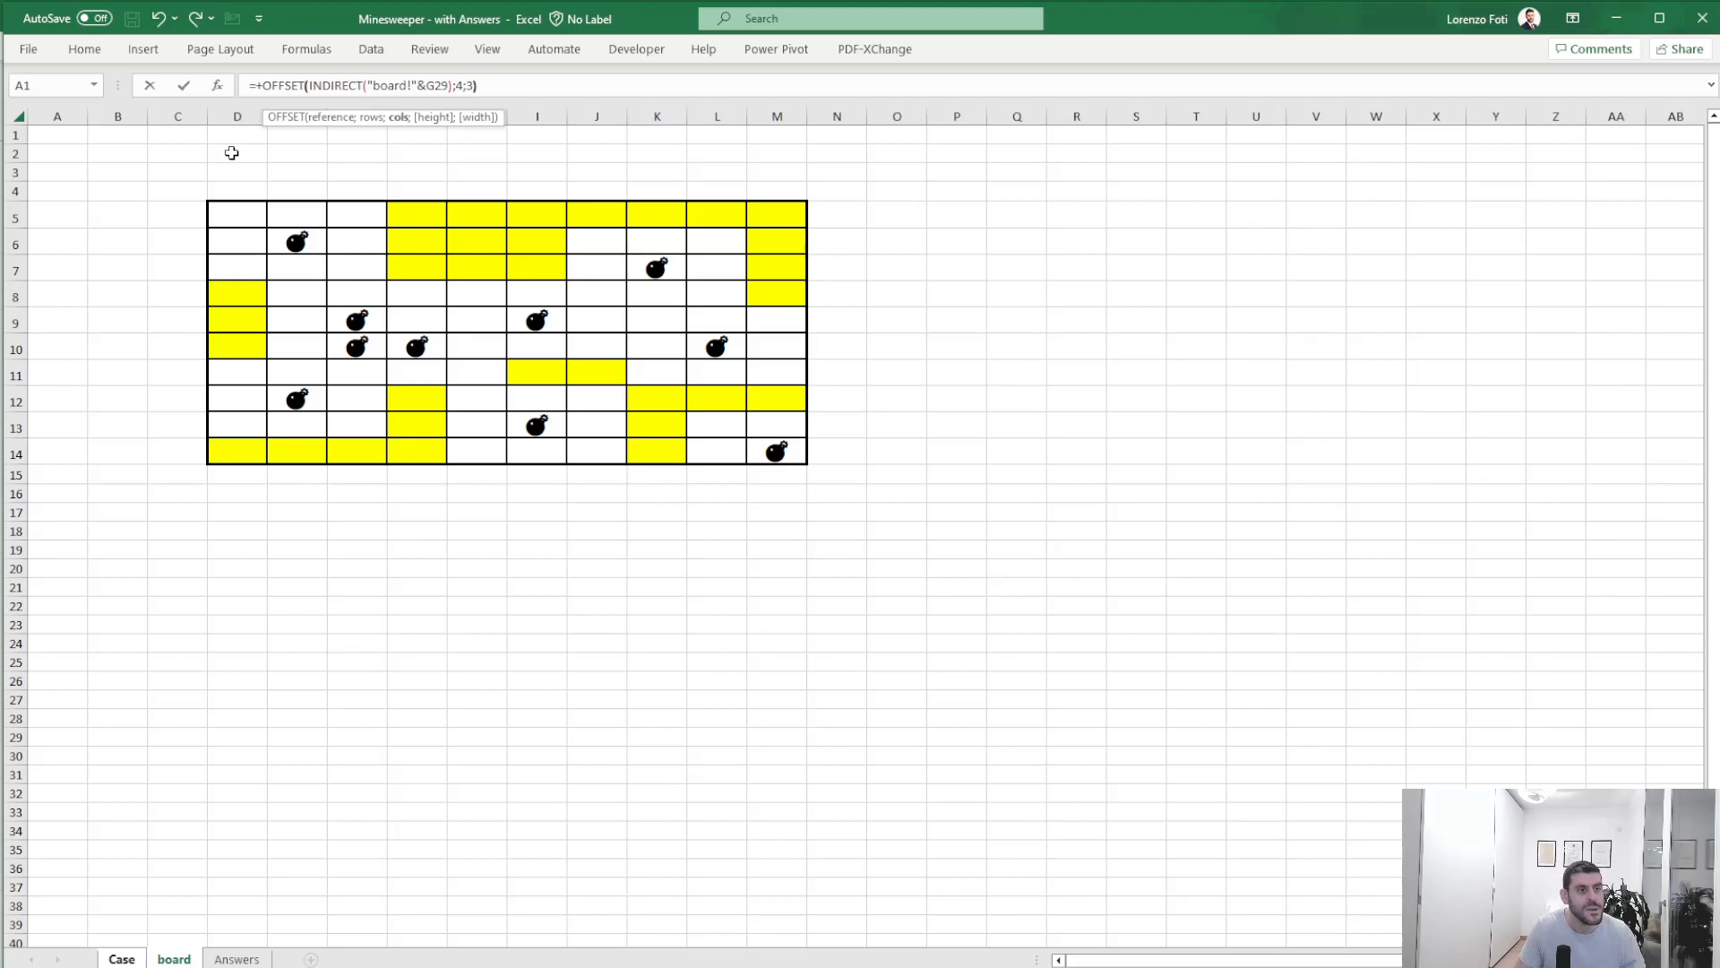
pyautogui.press('Return')
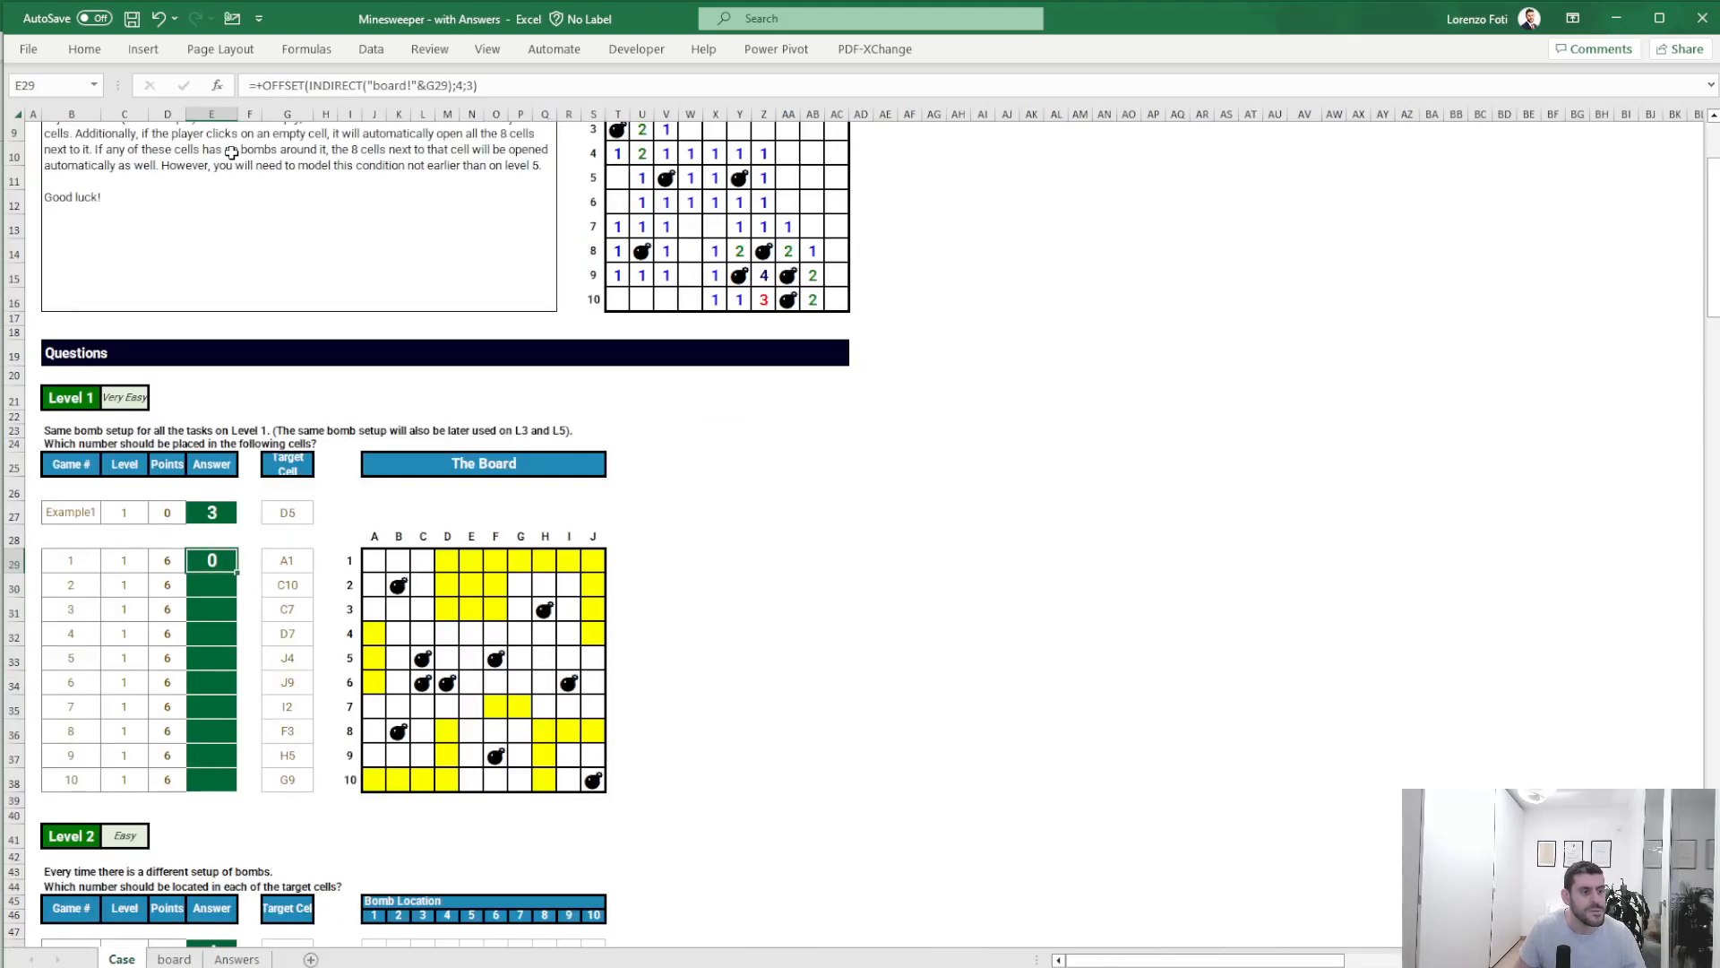
# - Copy the OFFSET formula from E29 down to the remaining Level 1 answers, E30:E38
pyautogui.hotkey('ctrl', 'c')
pyautogui.hotkey('shift', 'Down')
pyautogui.hotkey('shift', 'Down')
pyautogui.hotkey('shift', 'Down')
pyautogui.hotkey('shift', 'Down')
pyautogui.hotkey('shift', 'Down')
pyautogui.hotkey('shift', 'Down')
pyautogui.hotkey('shift', 'Down')
pyautogui.hotkey('shift', 'Down')
pyautogui.hotkey('shift', 'Down')
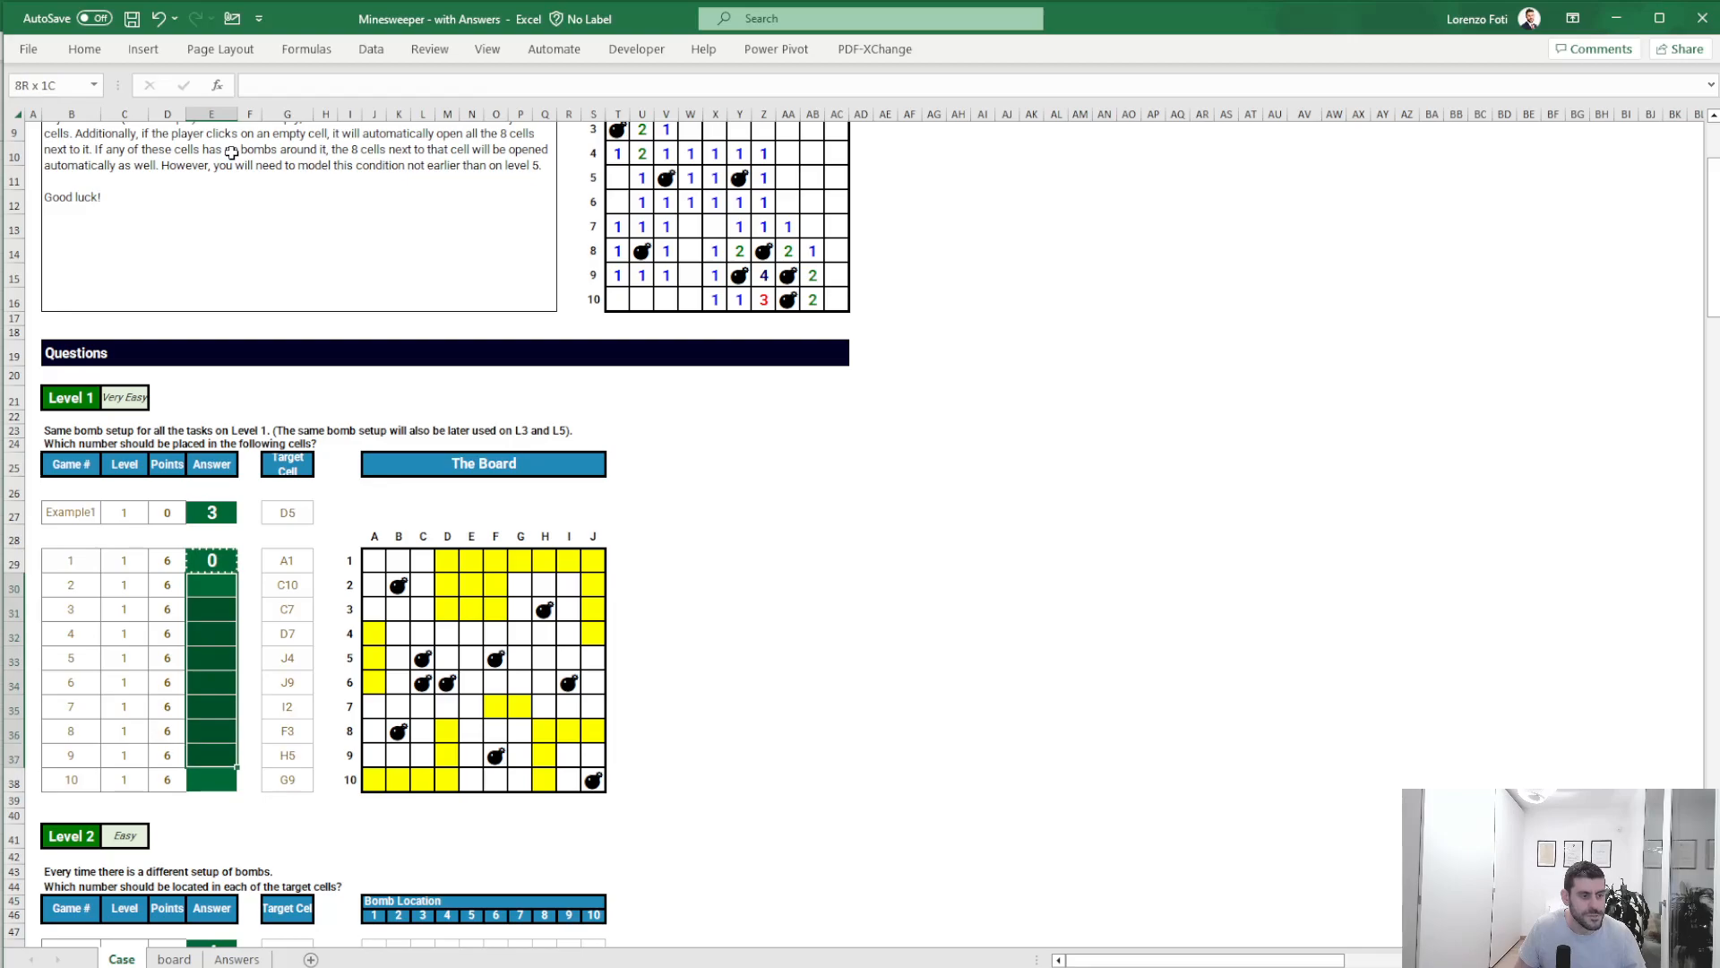
pyautogui.hotkey('ctrl', 'v')
pyautogui.press('Escape')
pyautogui.press('Up')
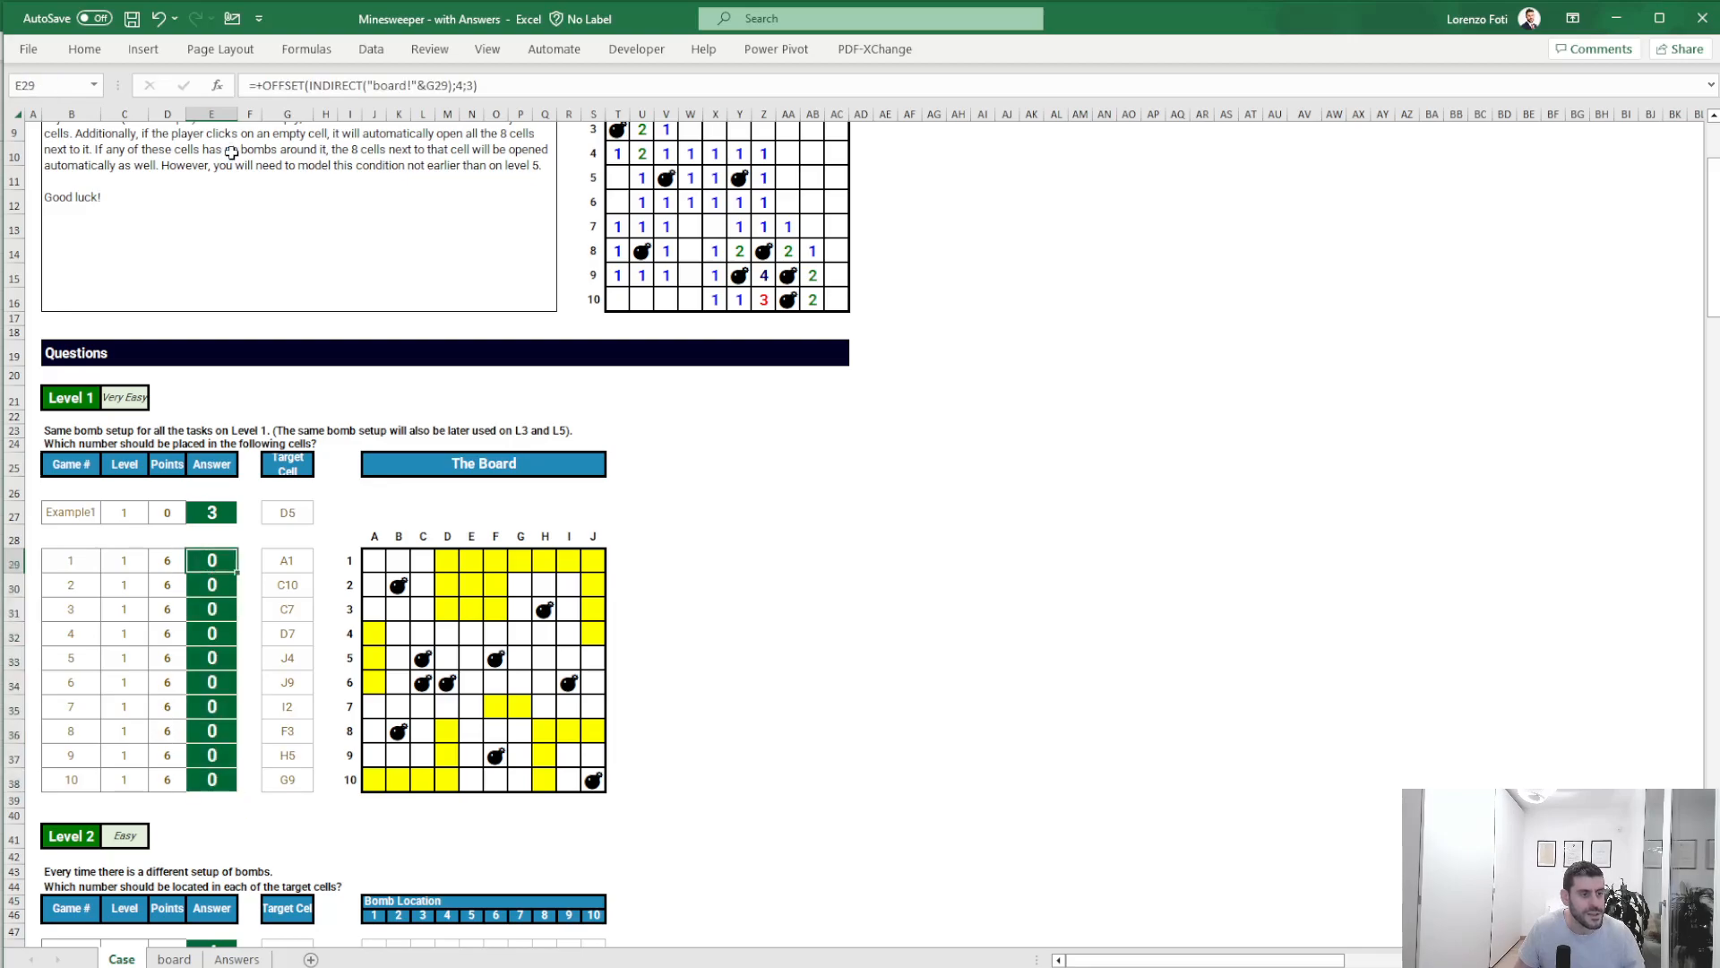
# - Test the lookup by entering "x" in D5 of the board sheet and checking the Level 1 answers on Case
pyautogui.click(174, 959)
pyautogui.click(236, 221)
pyautogui.write('x')
pyautogui.press('Return')
pyautogui.click(122, 959)
pyautogui.click(174, 959)
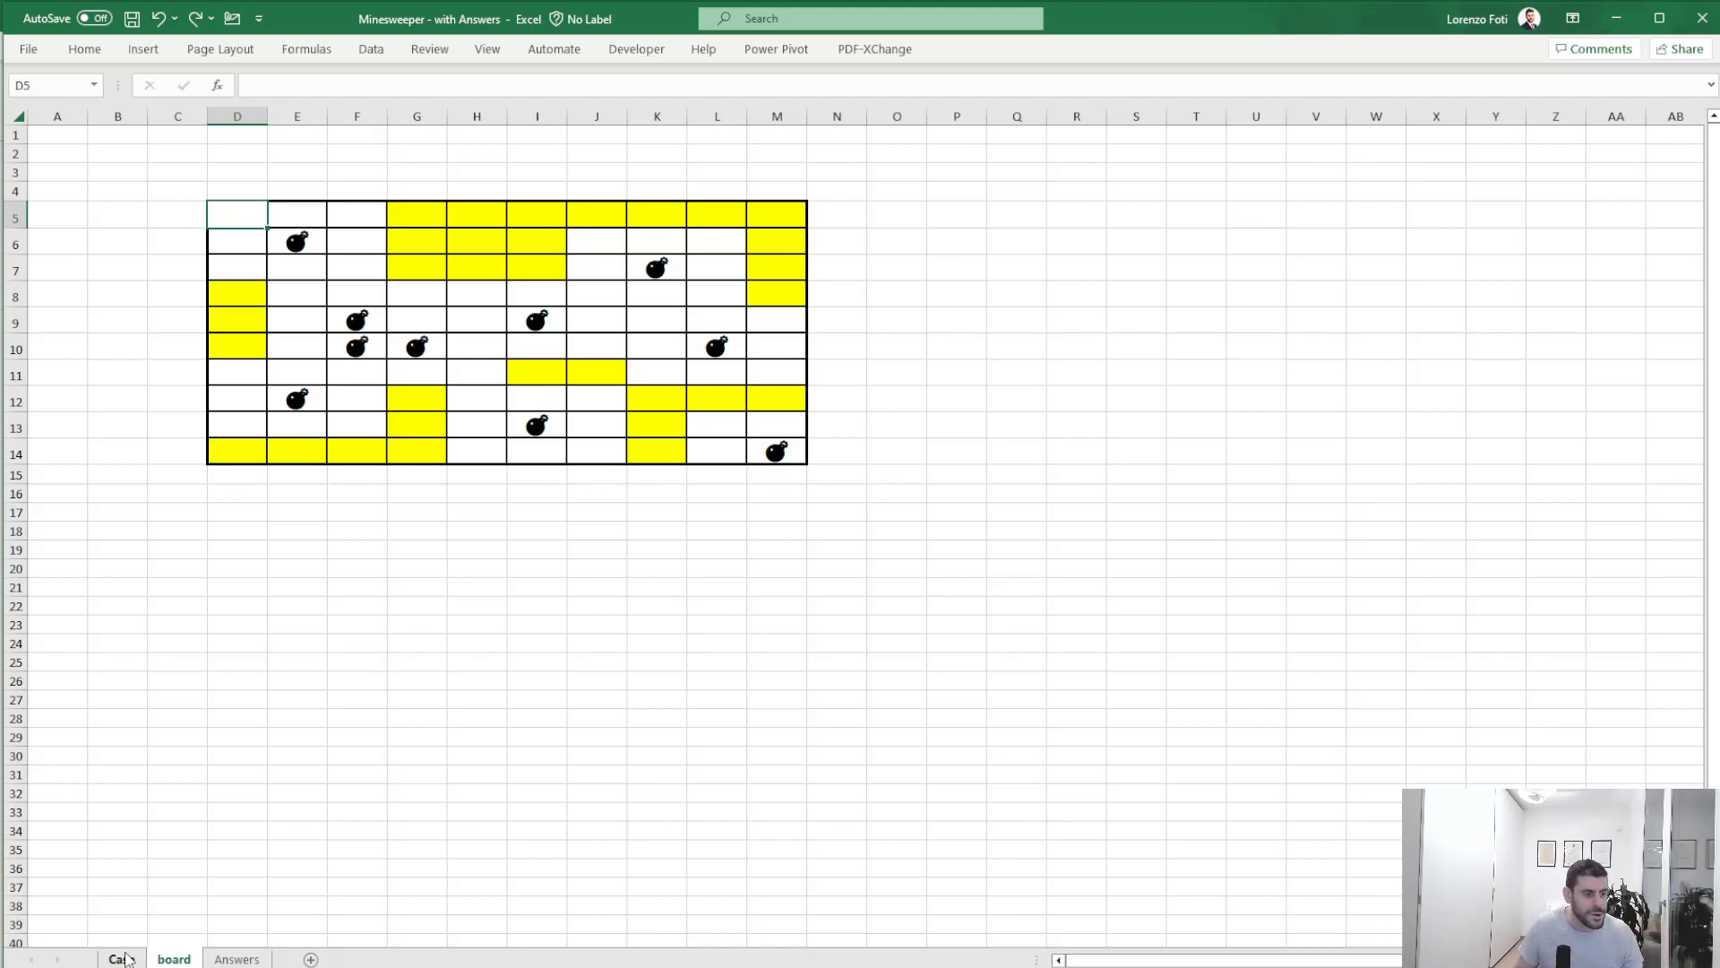
# - Examine the 3×3 block C4:E6 around target D5 on the Case board and compare it with the board sheet
pyautogui.click(124, 958)
pyautogui.click(379, 563)
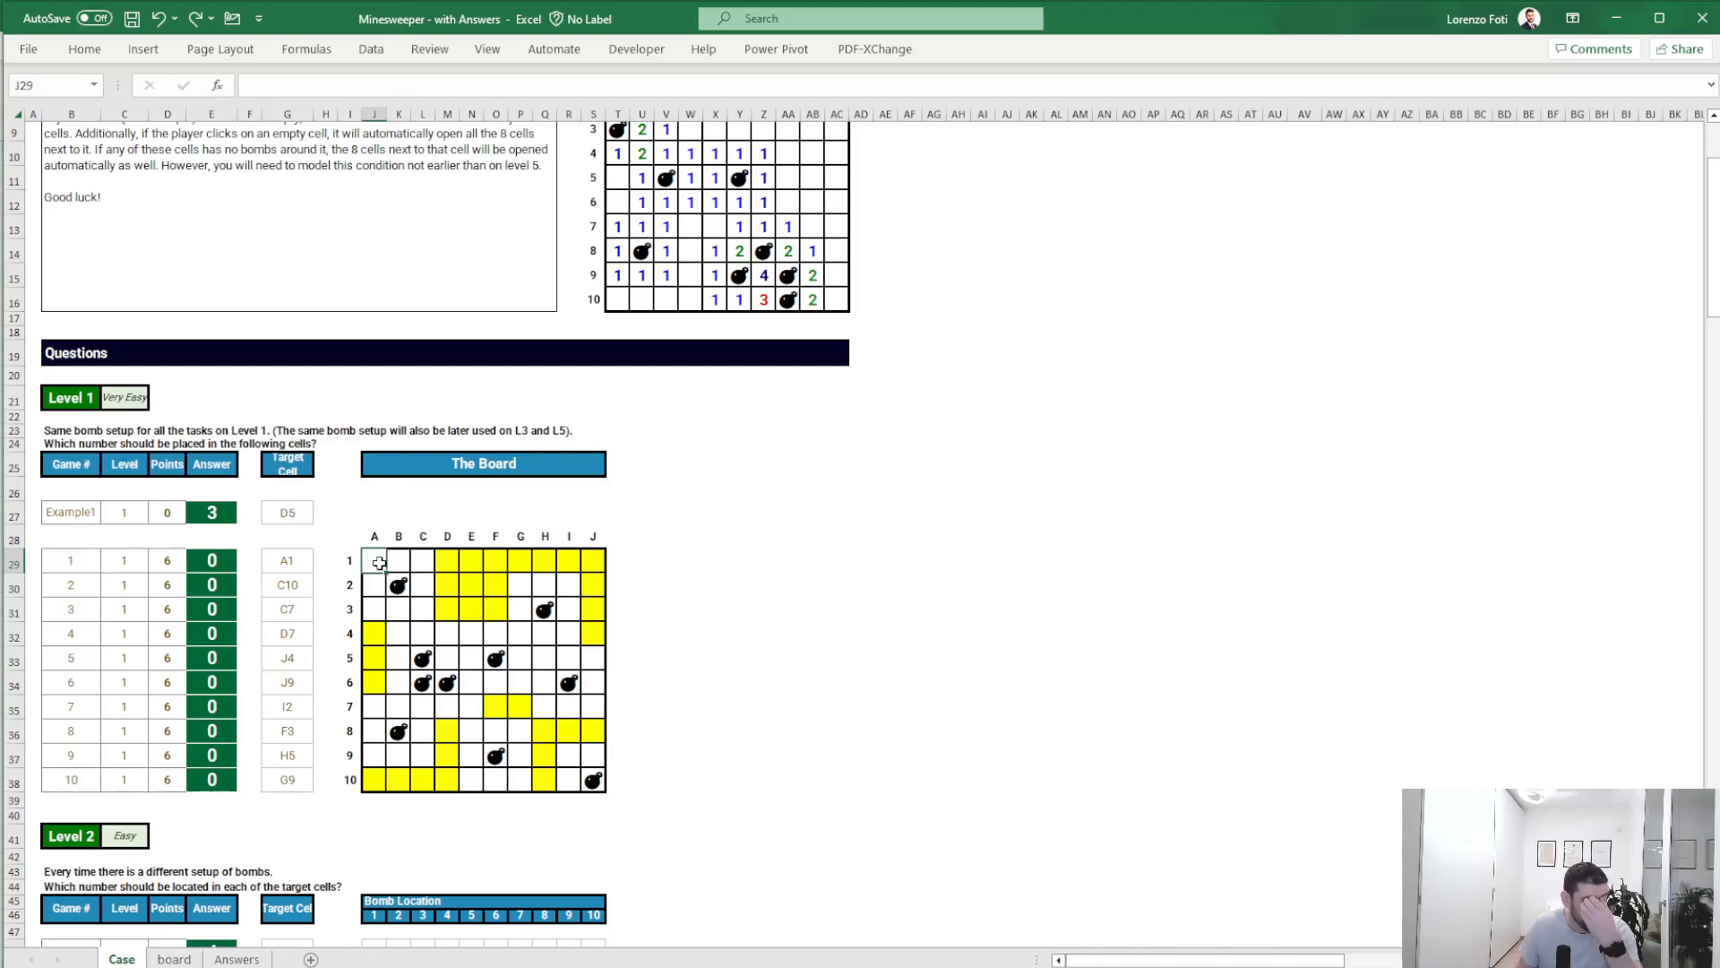
pyautogui.click(450, 653)
pyautogui.moveTo(422, 633); pyautogui.dragTo(475, 677)
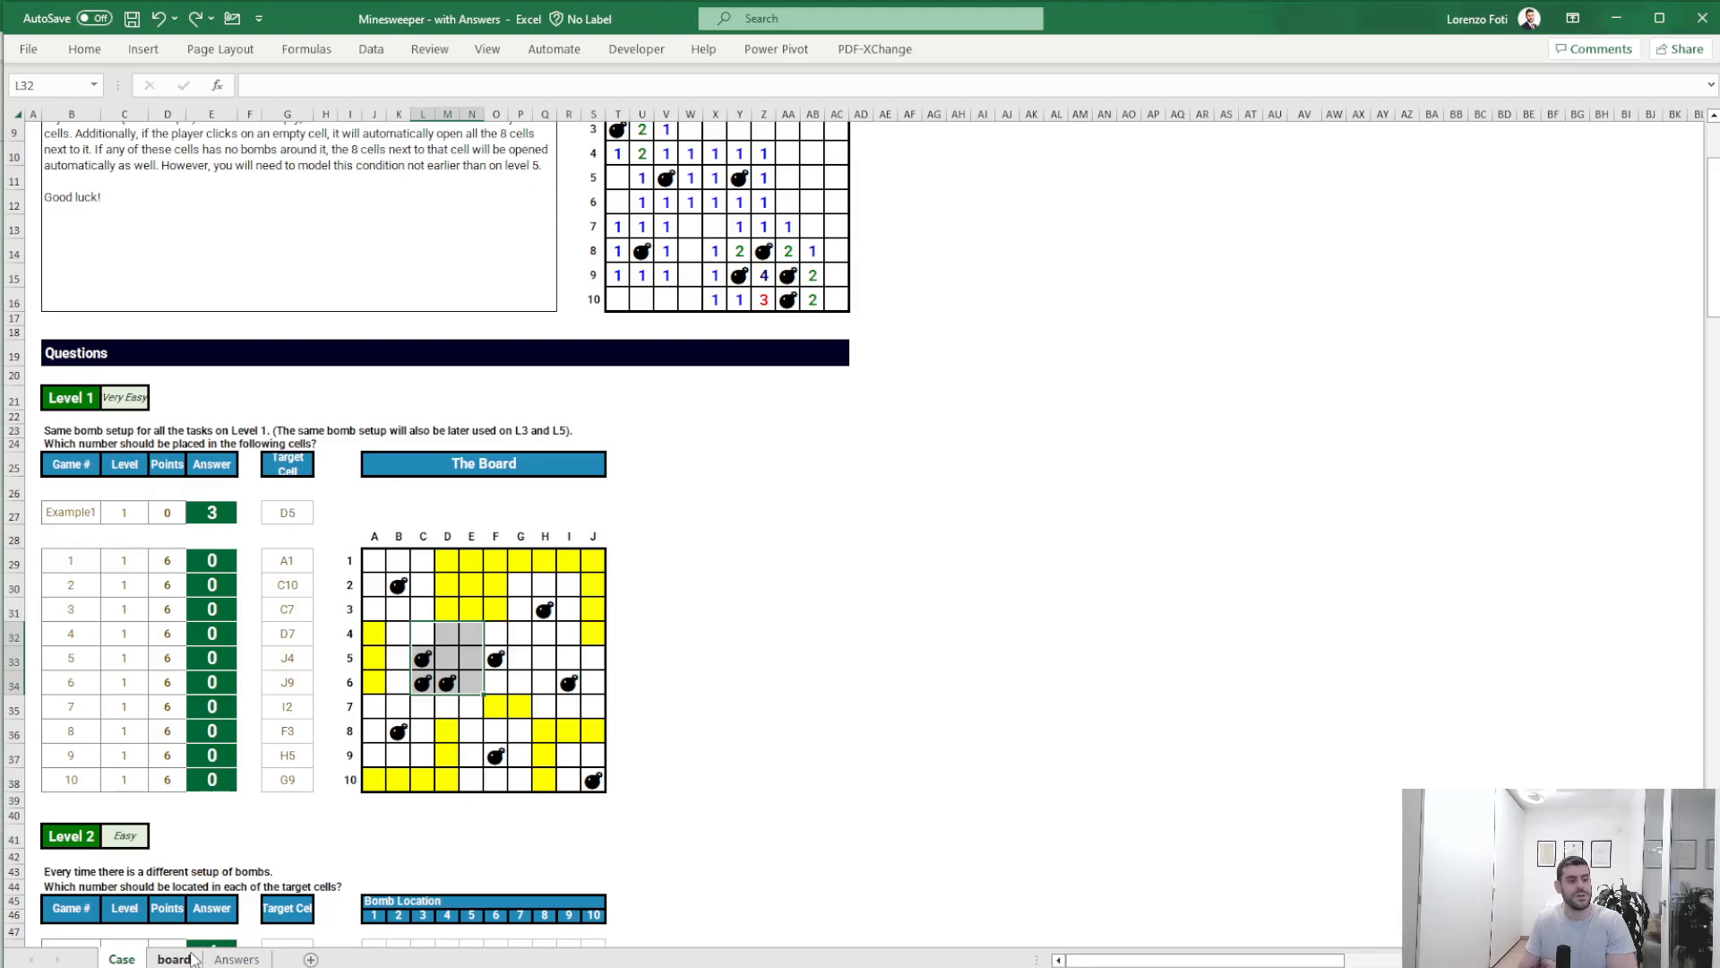
pyautogui.click(192, 958)
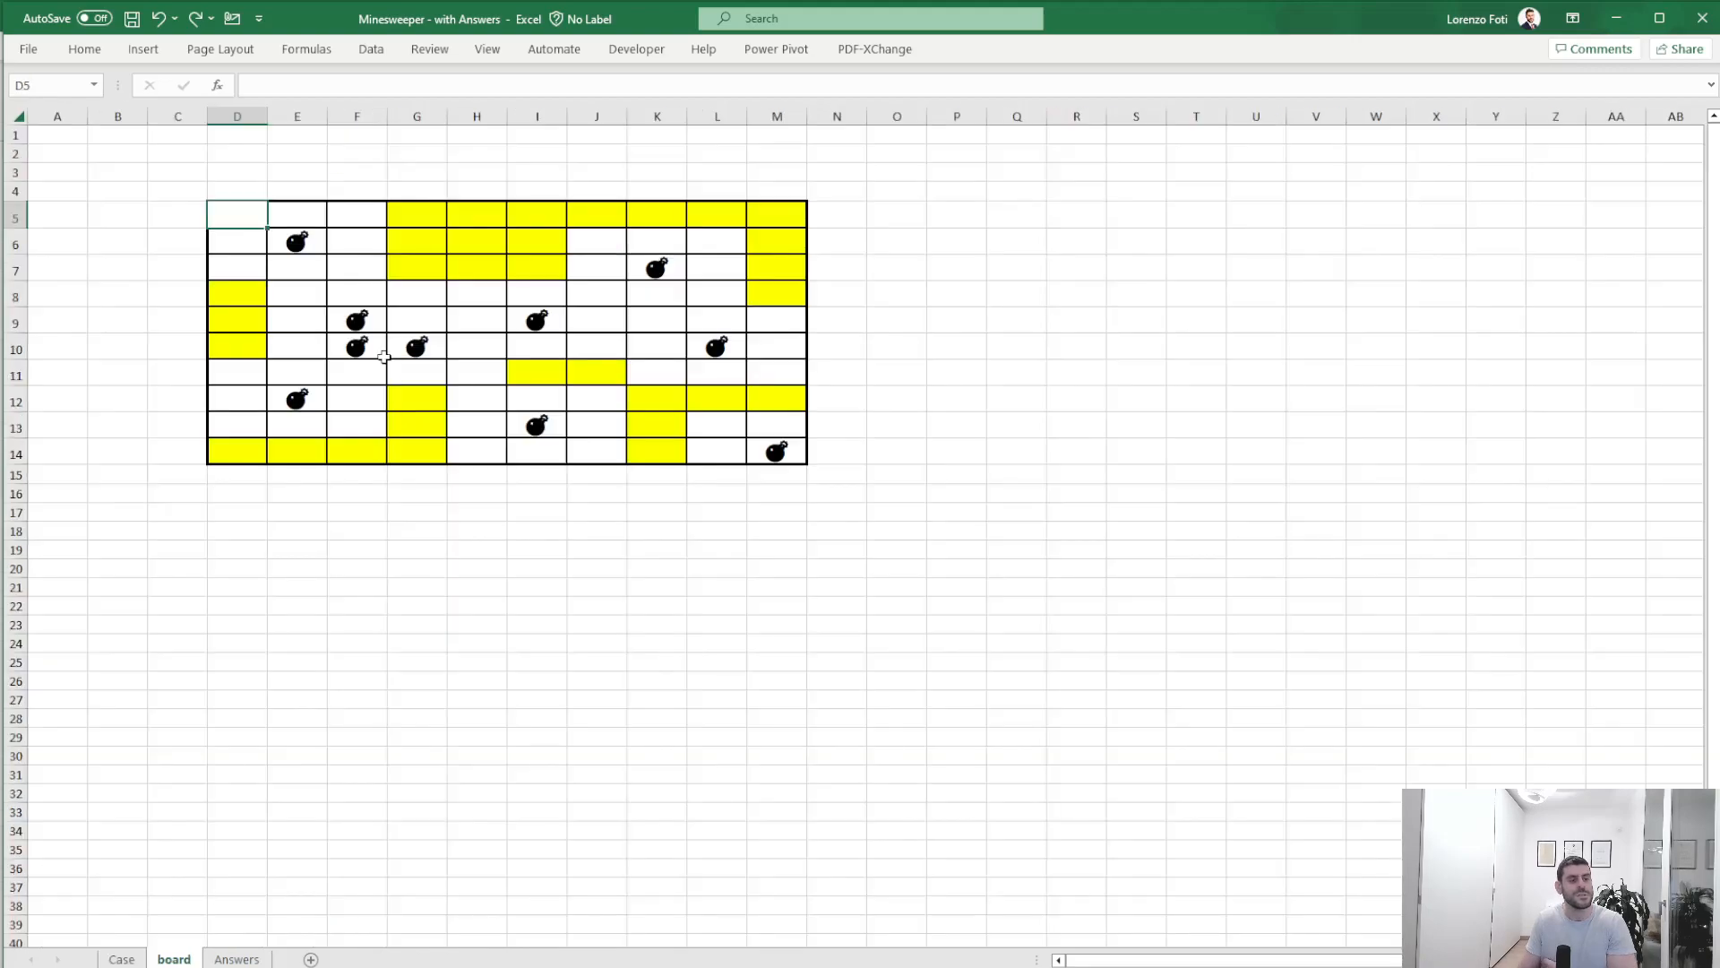
# - Extend the E29 OFFSET to the 3×3 block around the target, using row offset 4-1, column offset 3-1, height 3 and width 3
pyautogui.click(121, 959)
pyautogui.click(219, 560)
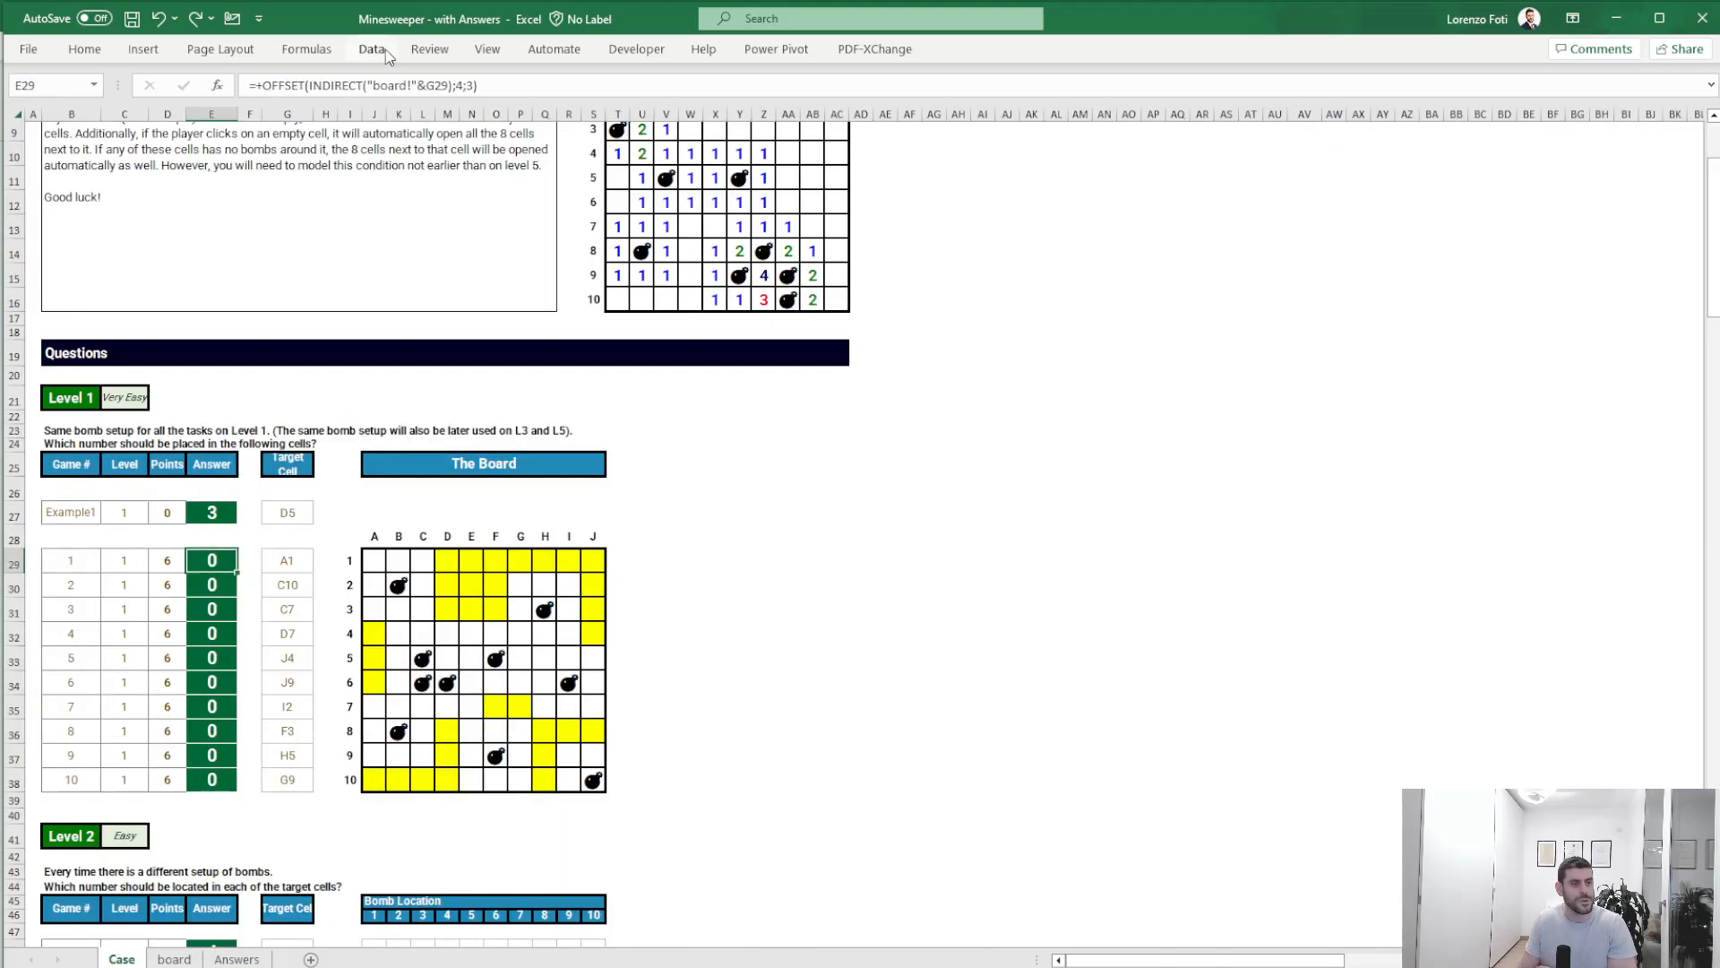
pyautogui.click(464, 83)
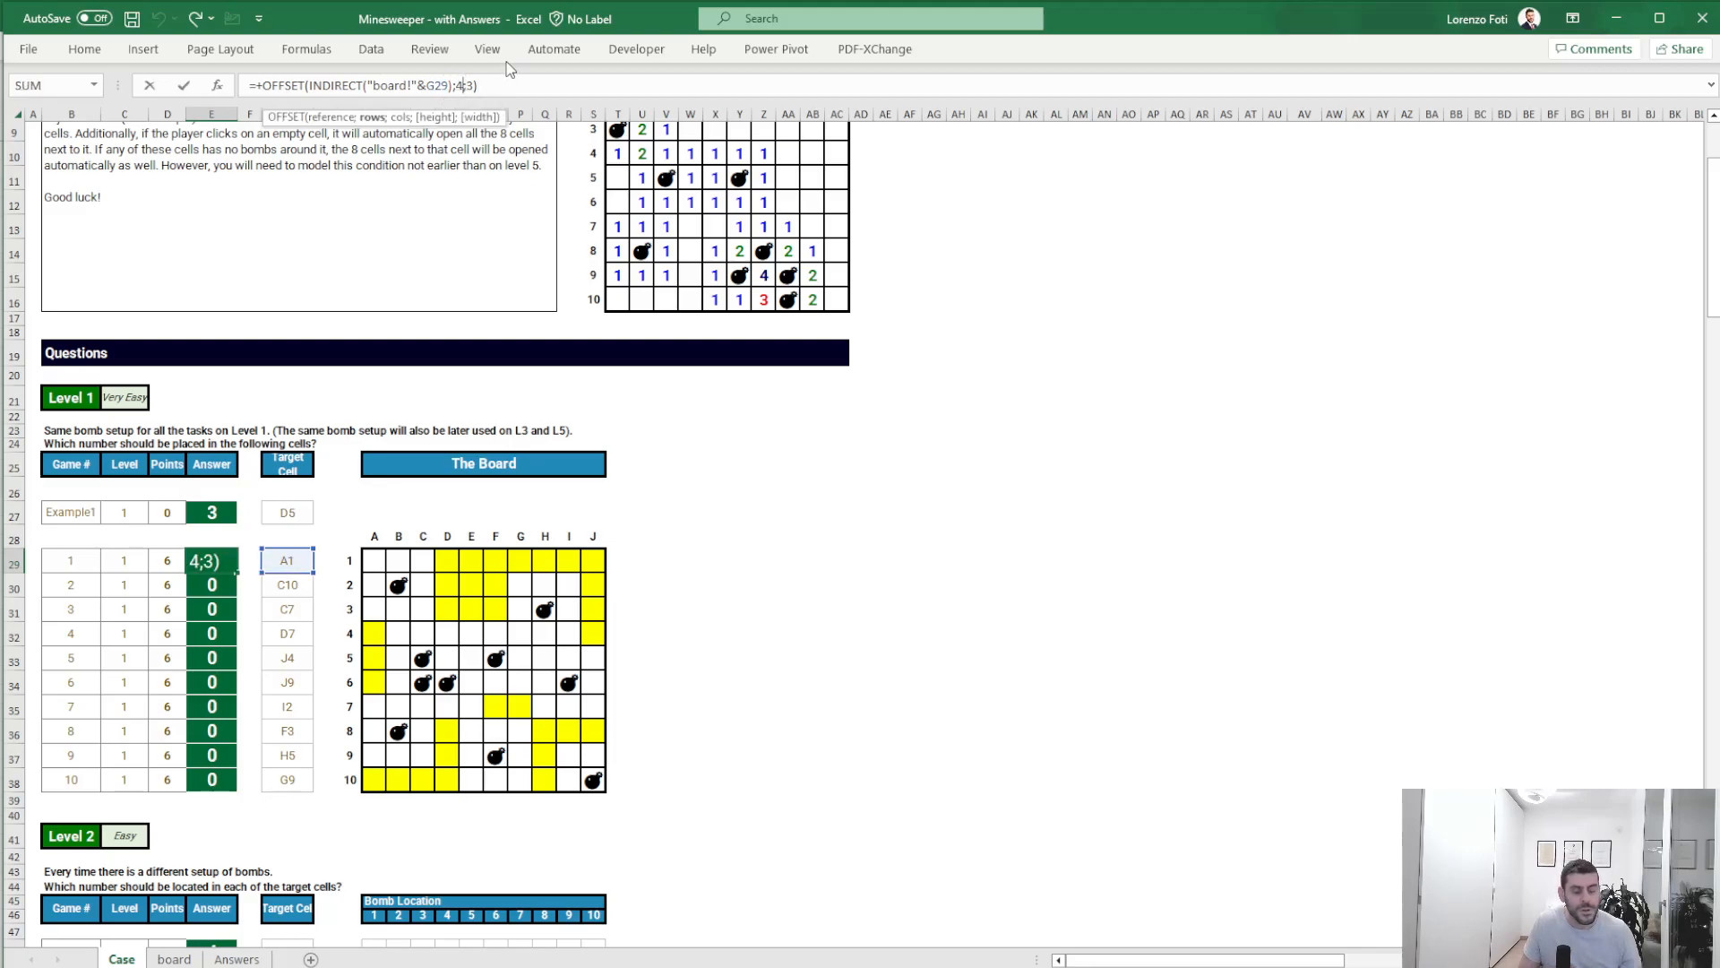
pyautogui.write('-1')
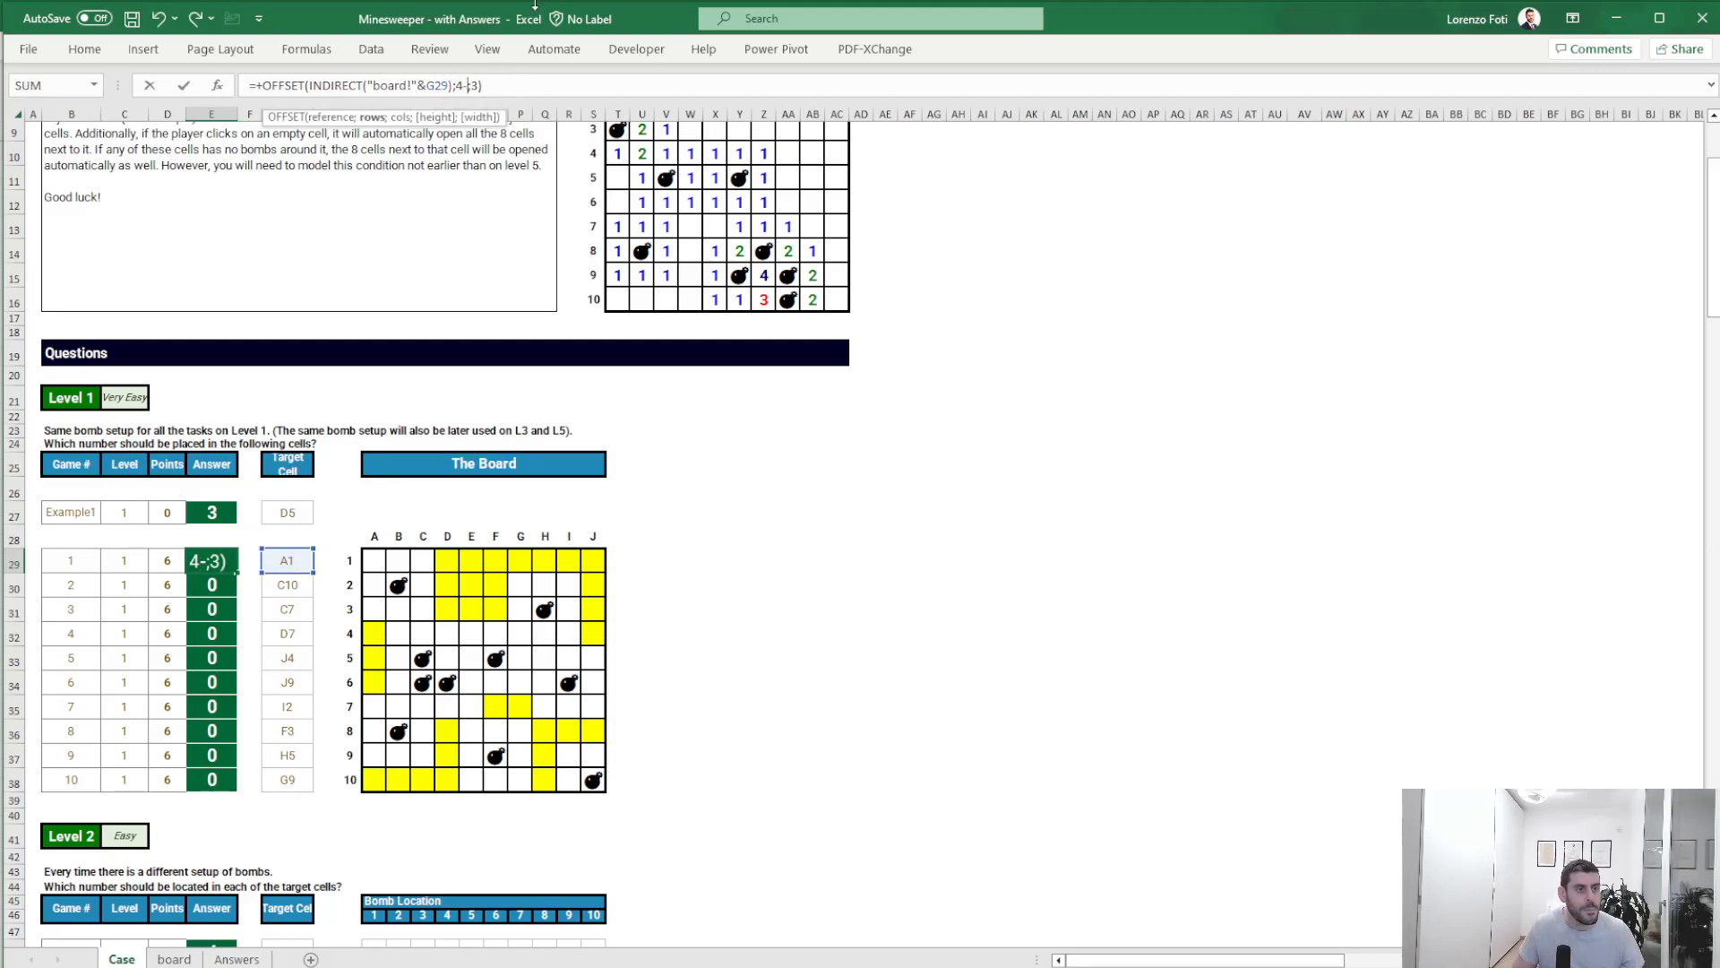
pyautogui.click(487, 86)
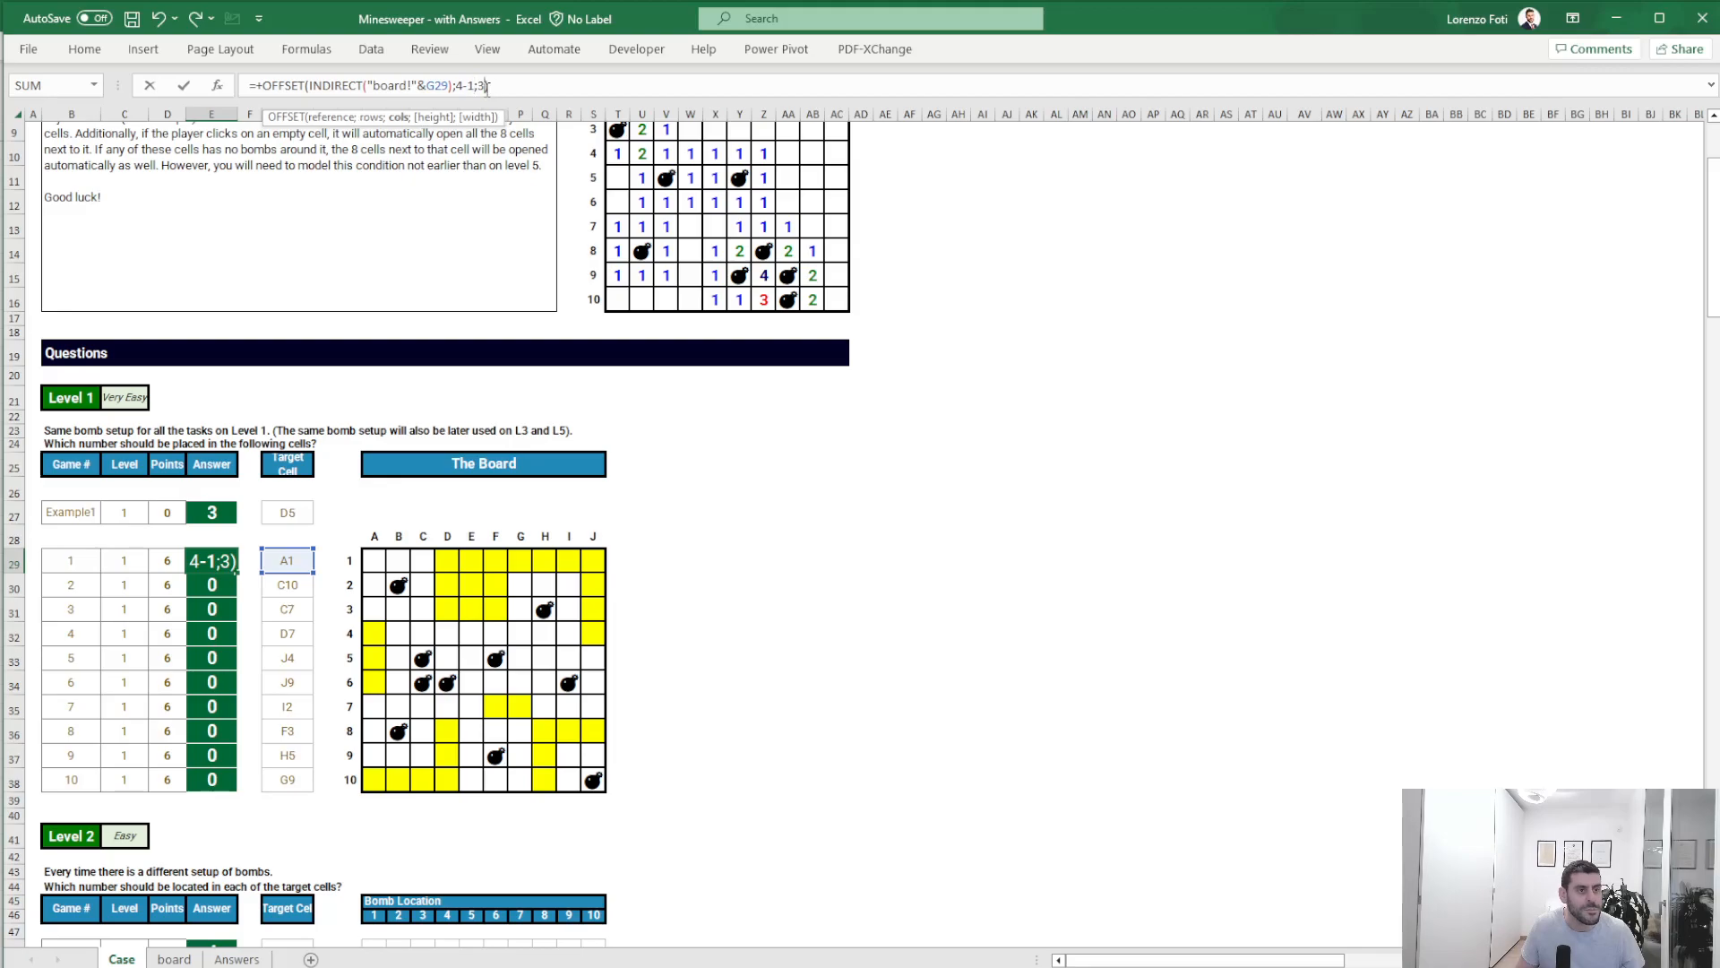
pyautogui.write('-1')
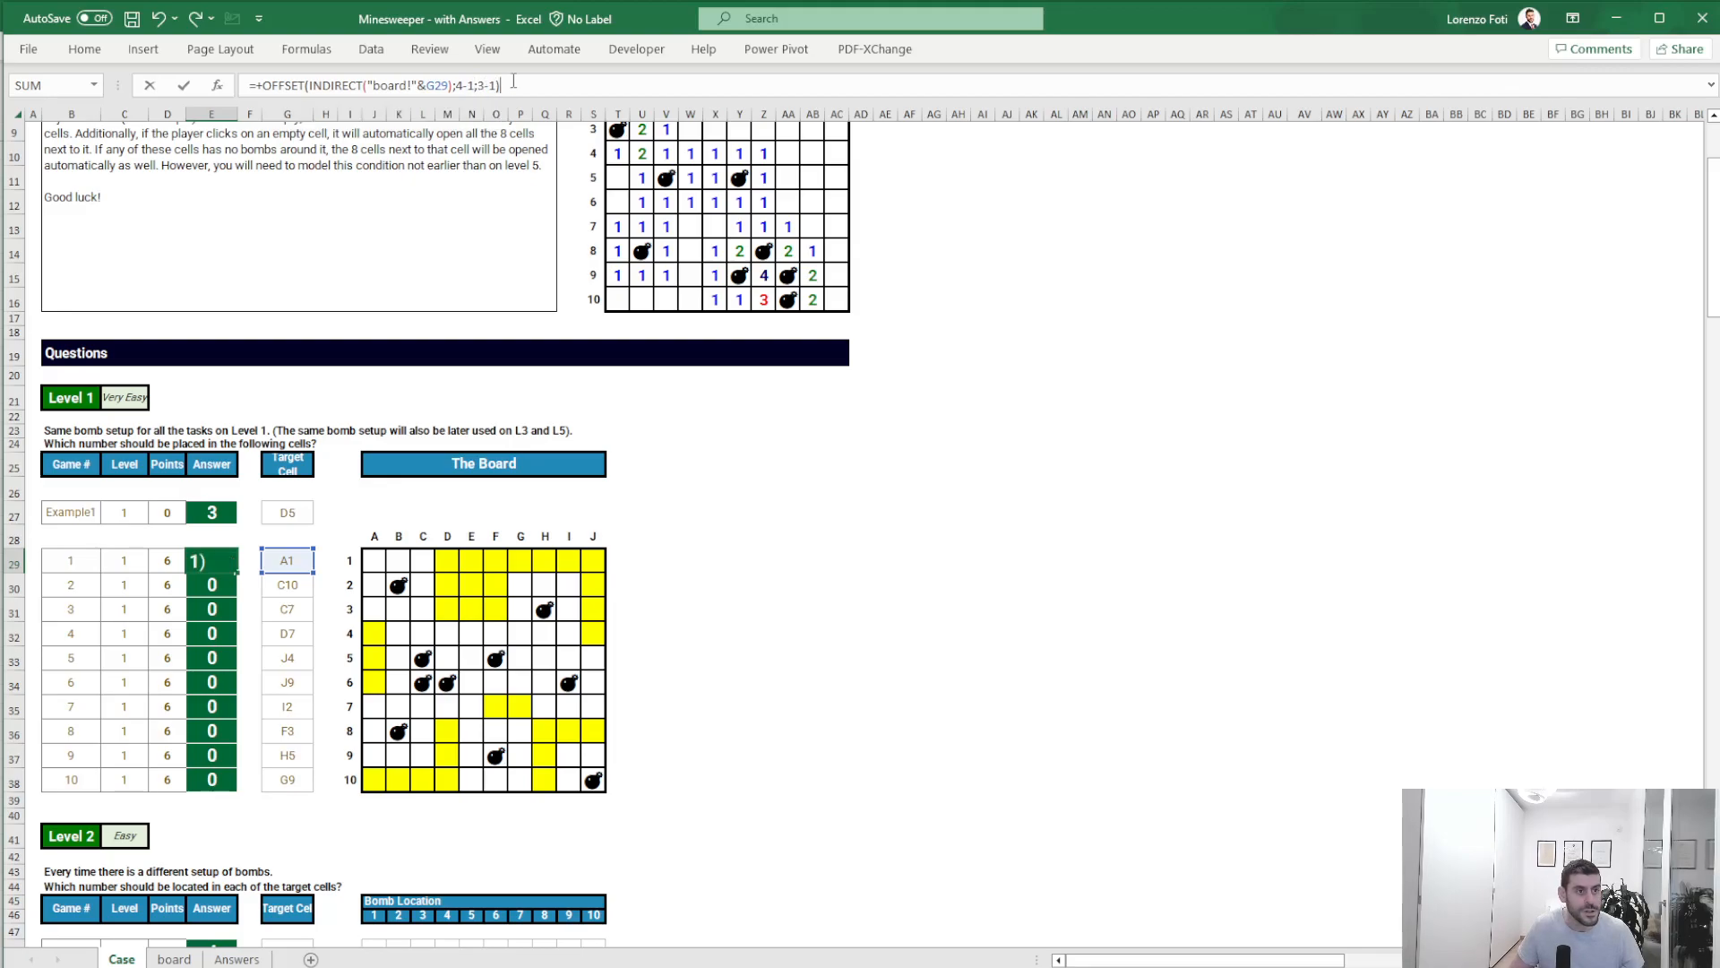
pyautogui.press('Left')
pyautogui.write(';3;3')
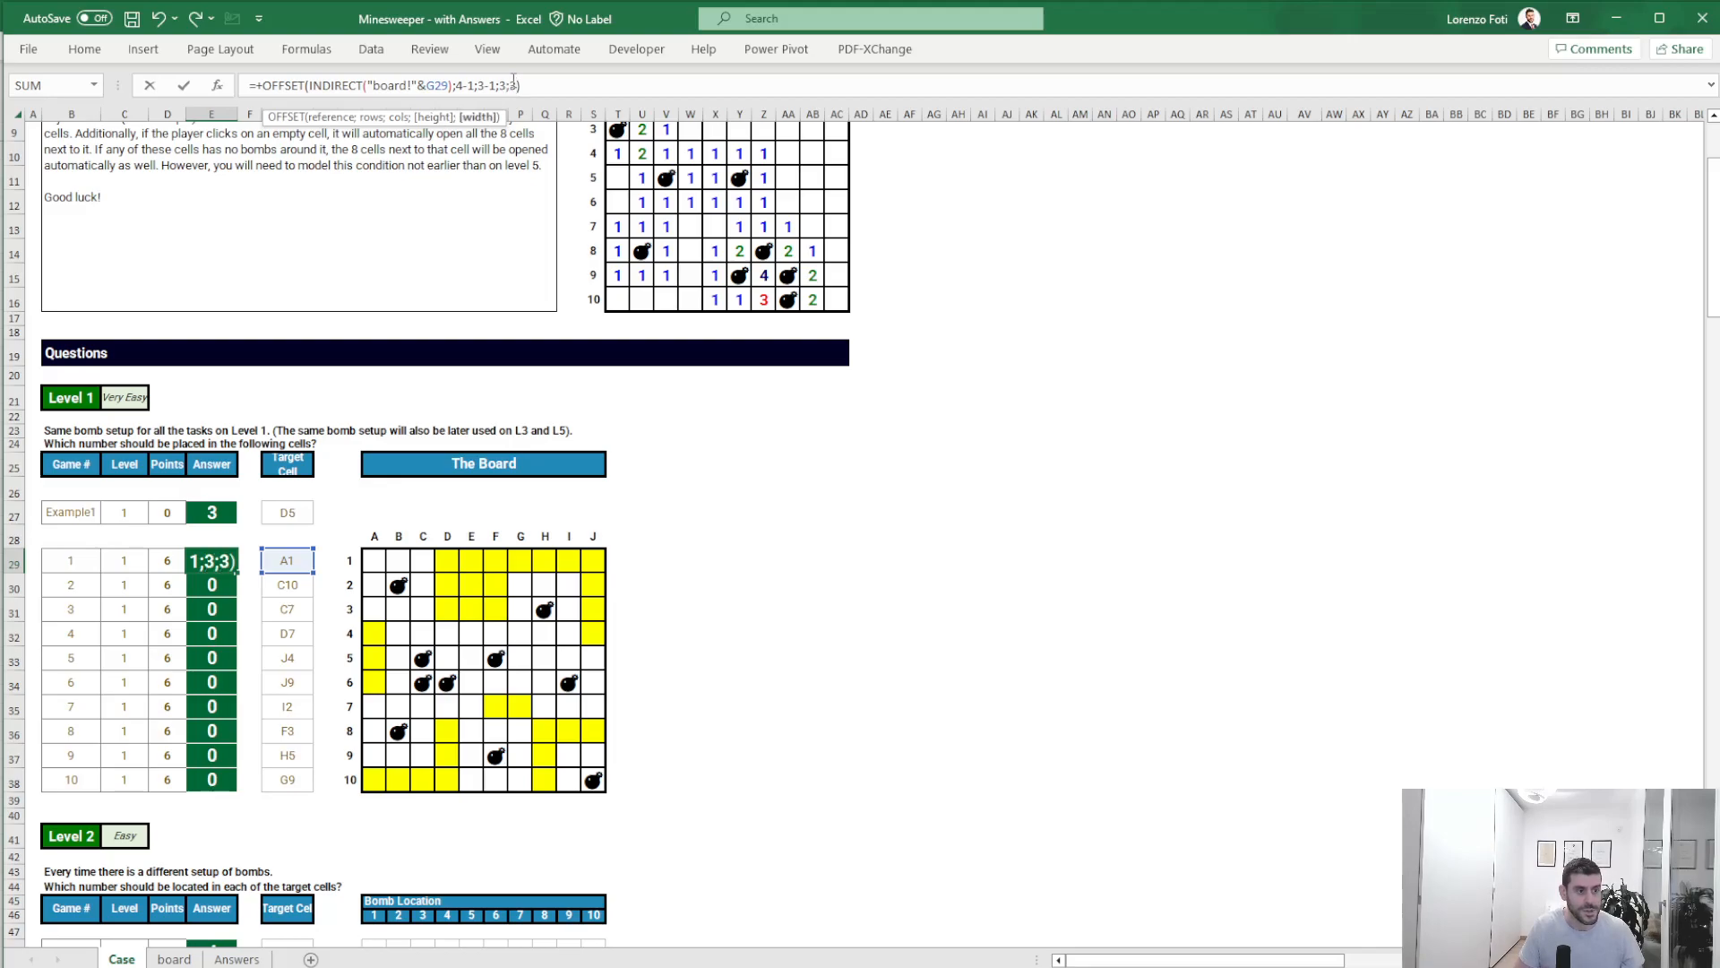
pyautogui.hotkey('ctrl', 'Return')
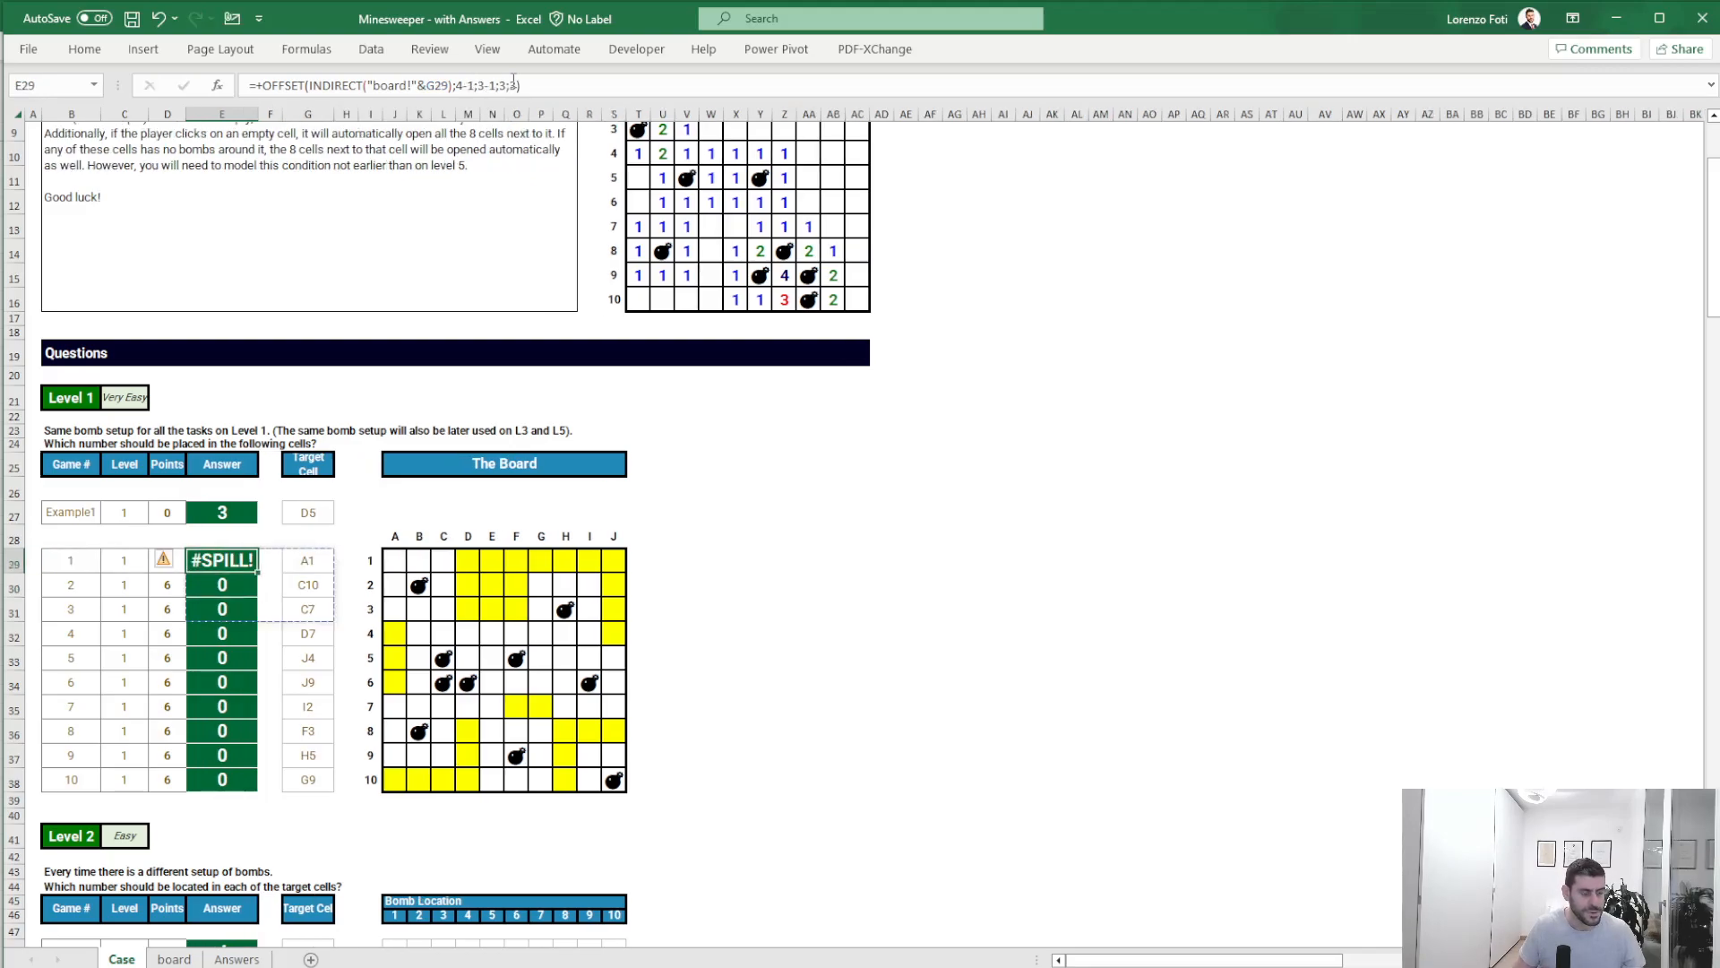
# - Wrap the E29 OFFSET in COUNTIFS with the bomb cell $U$14 as the range and the OFFSET block as the criteria
pyautogui.click(262, 86)
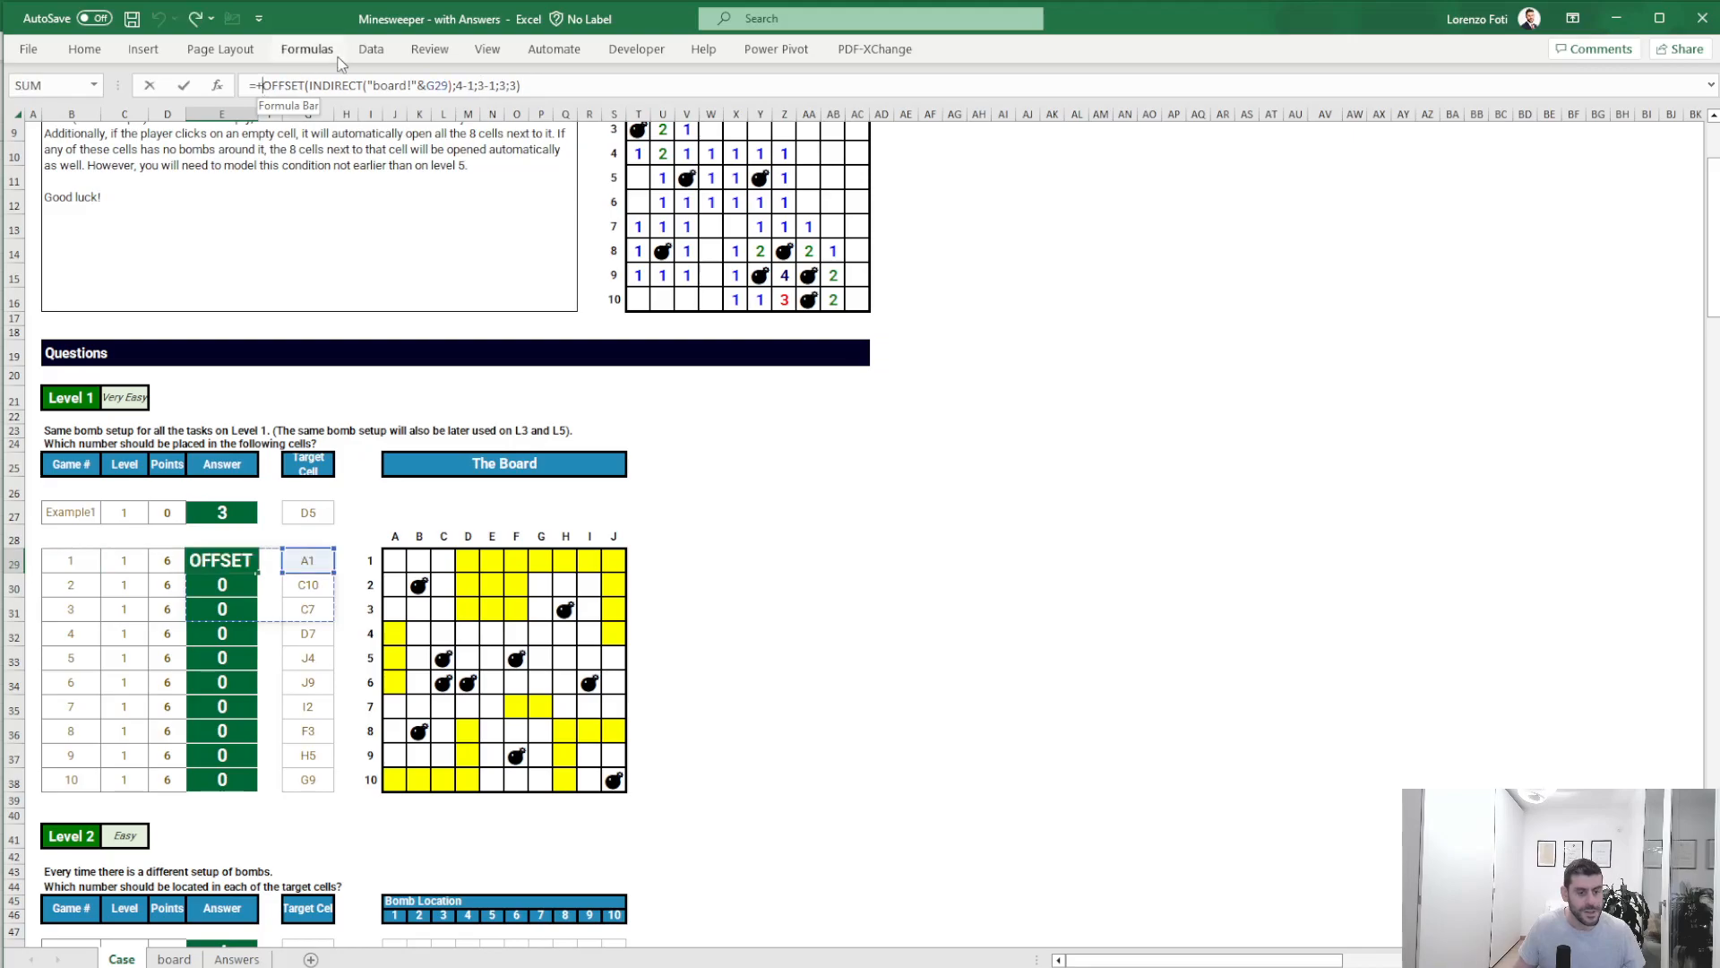
pyautogui.write('countif')
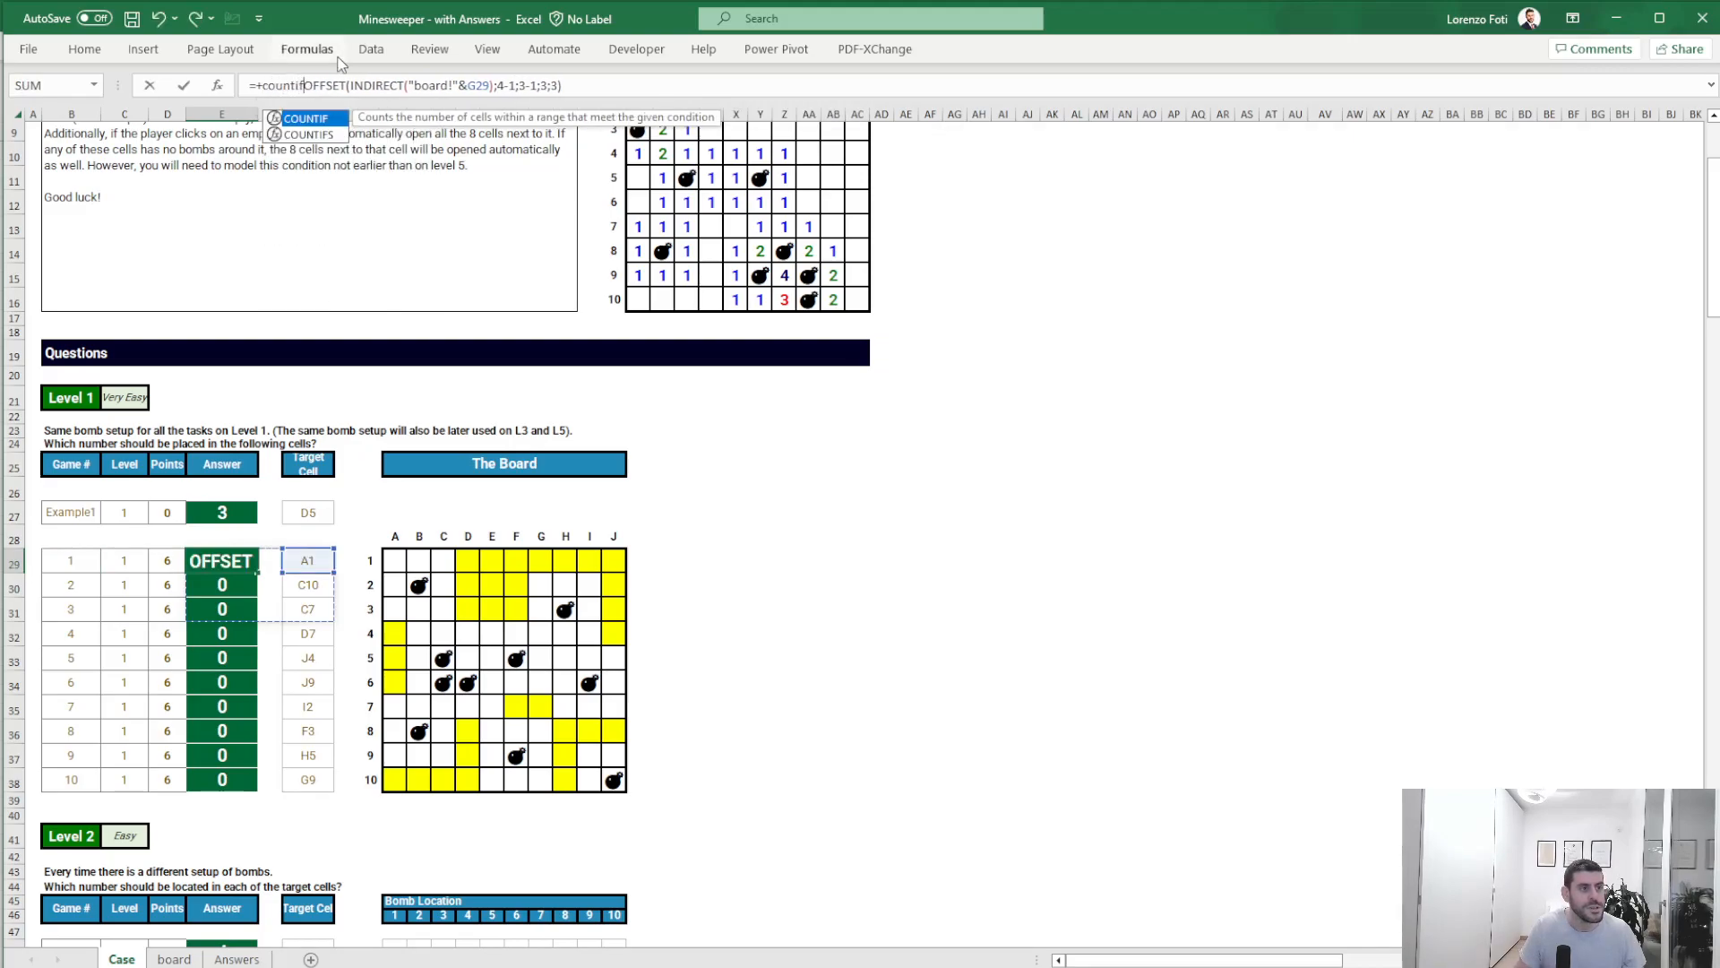
pyautogui.write('s')
pyautogui.press('Tab')
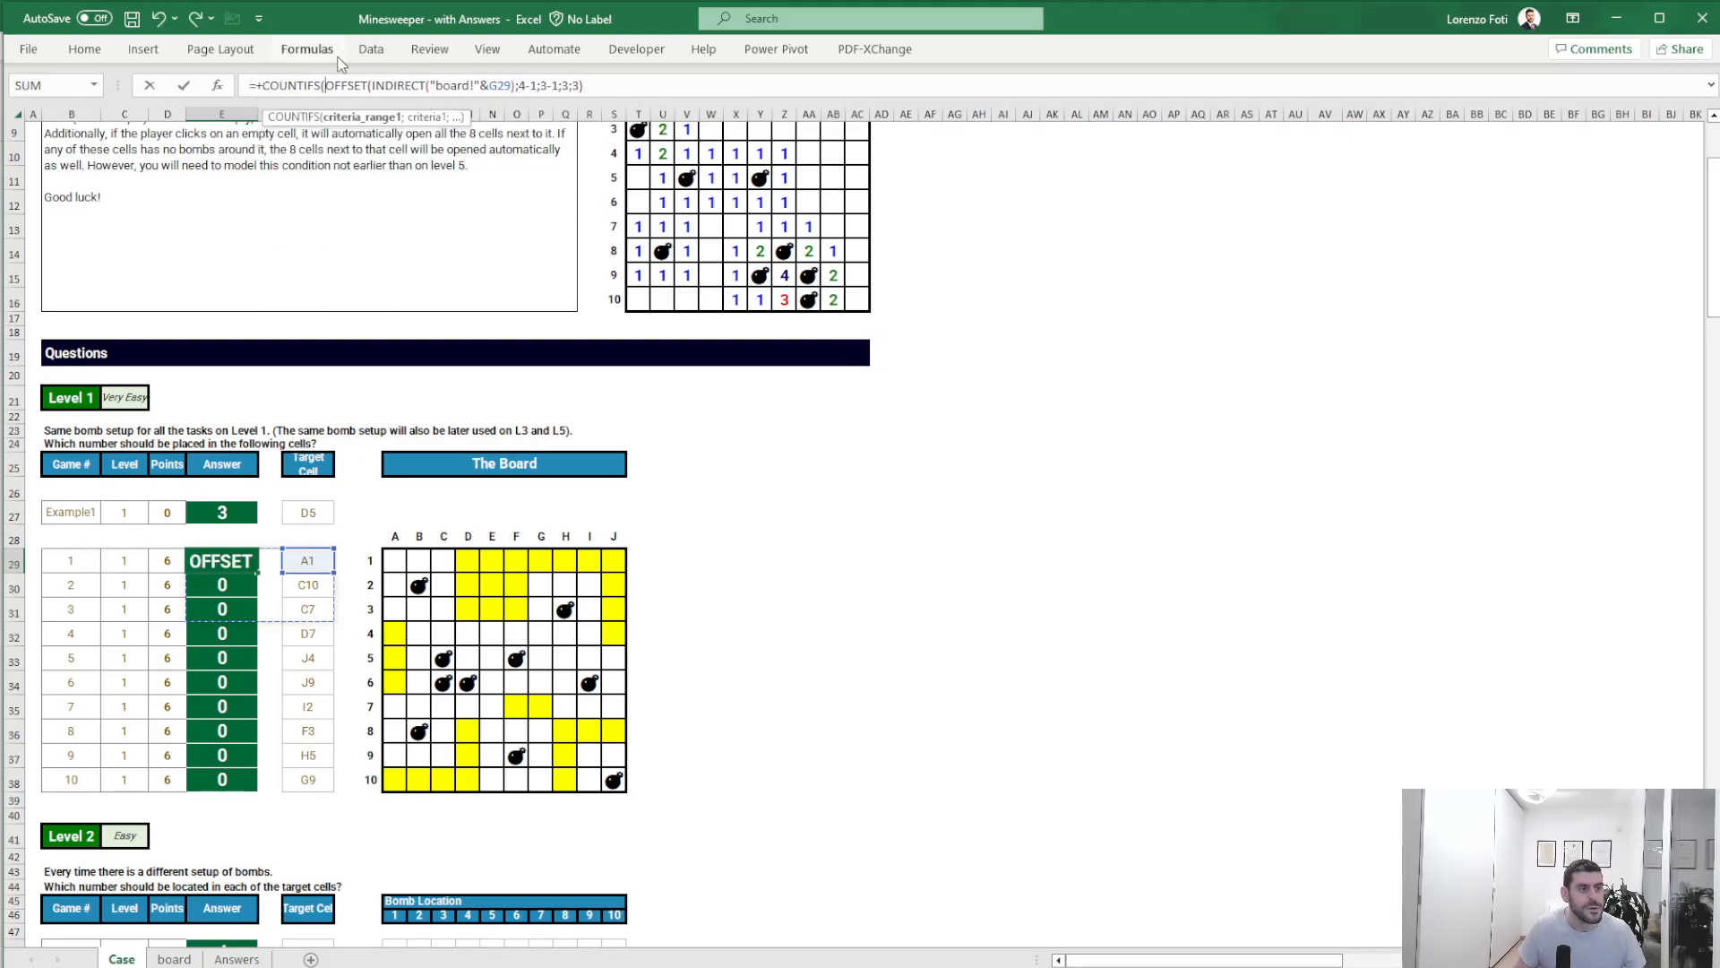
pyautogui.click(672, 251)
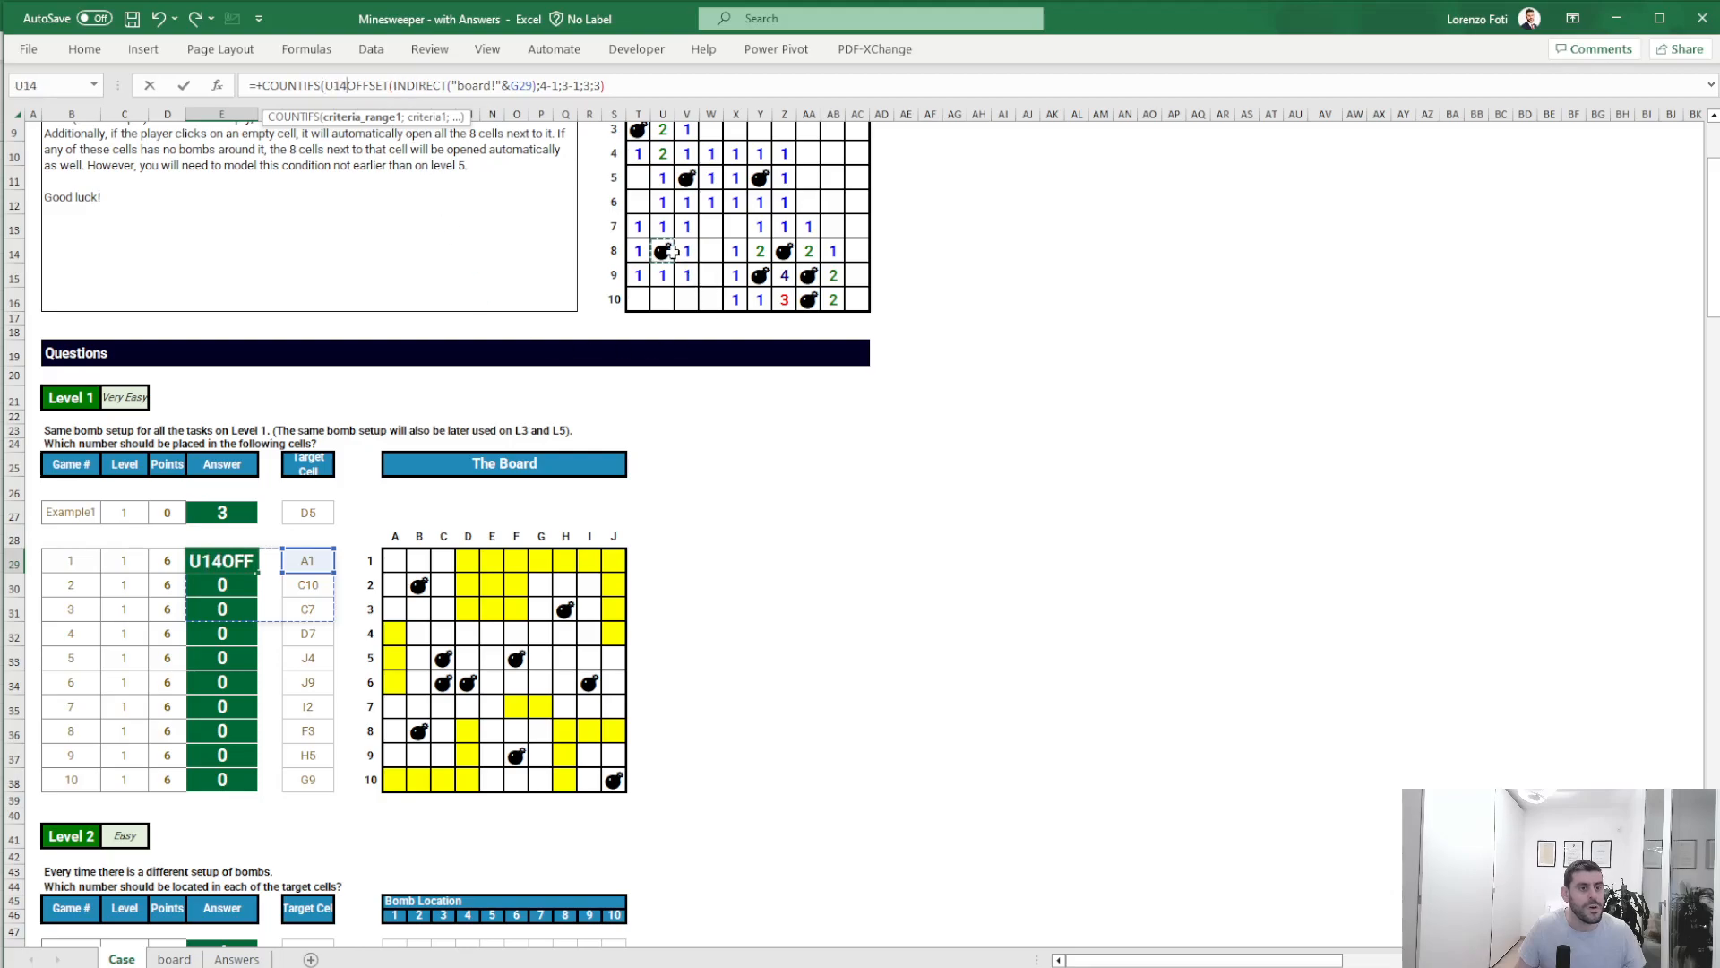
pyautogui.press('F4')
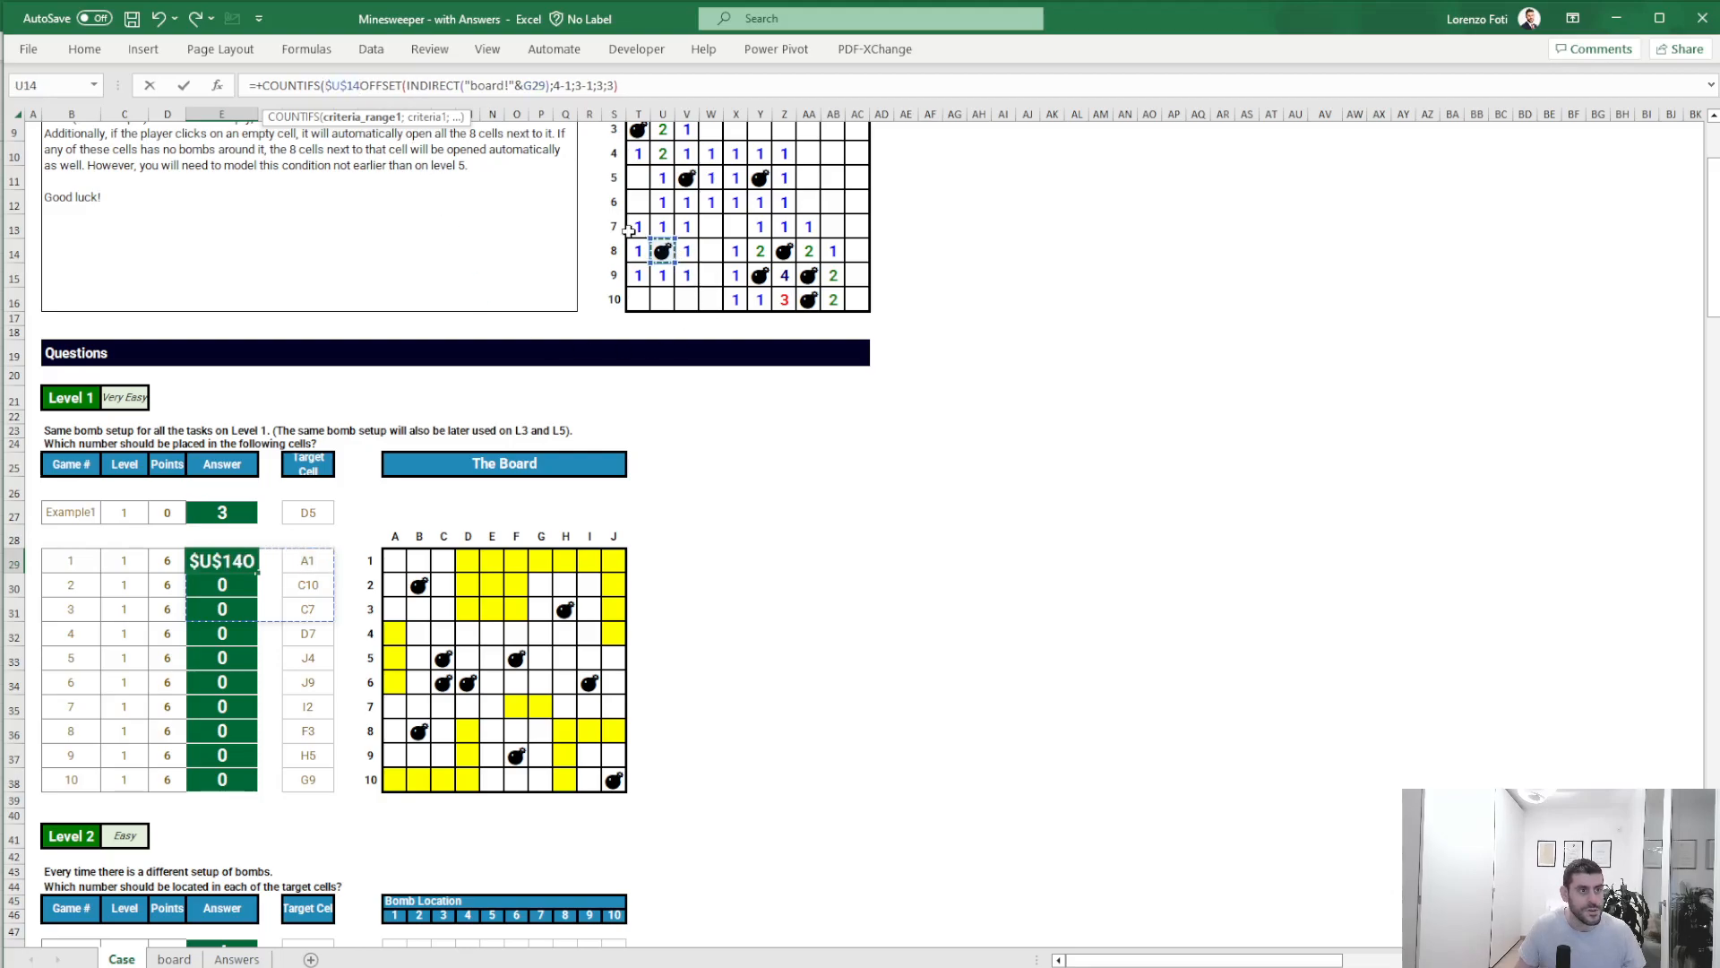
pyautogui.write(';')
pyautogui.click(718, 80)
pyautogui.write(')')
pyautogui.press('Return')
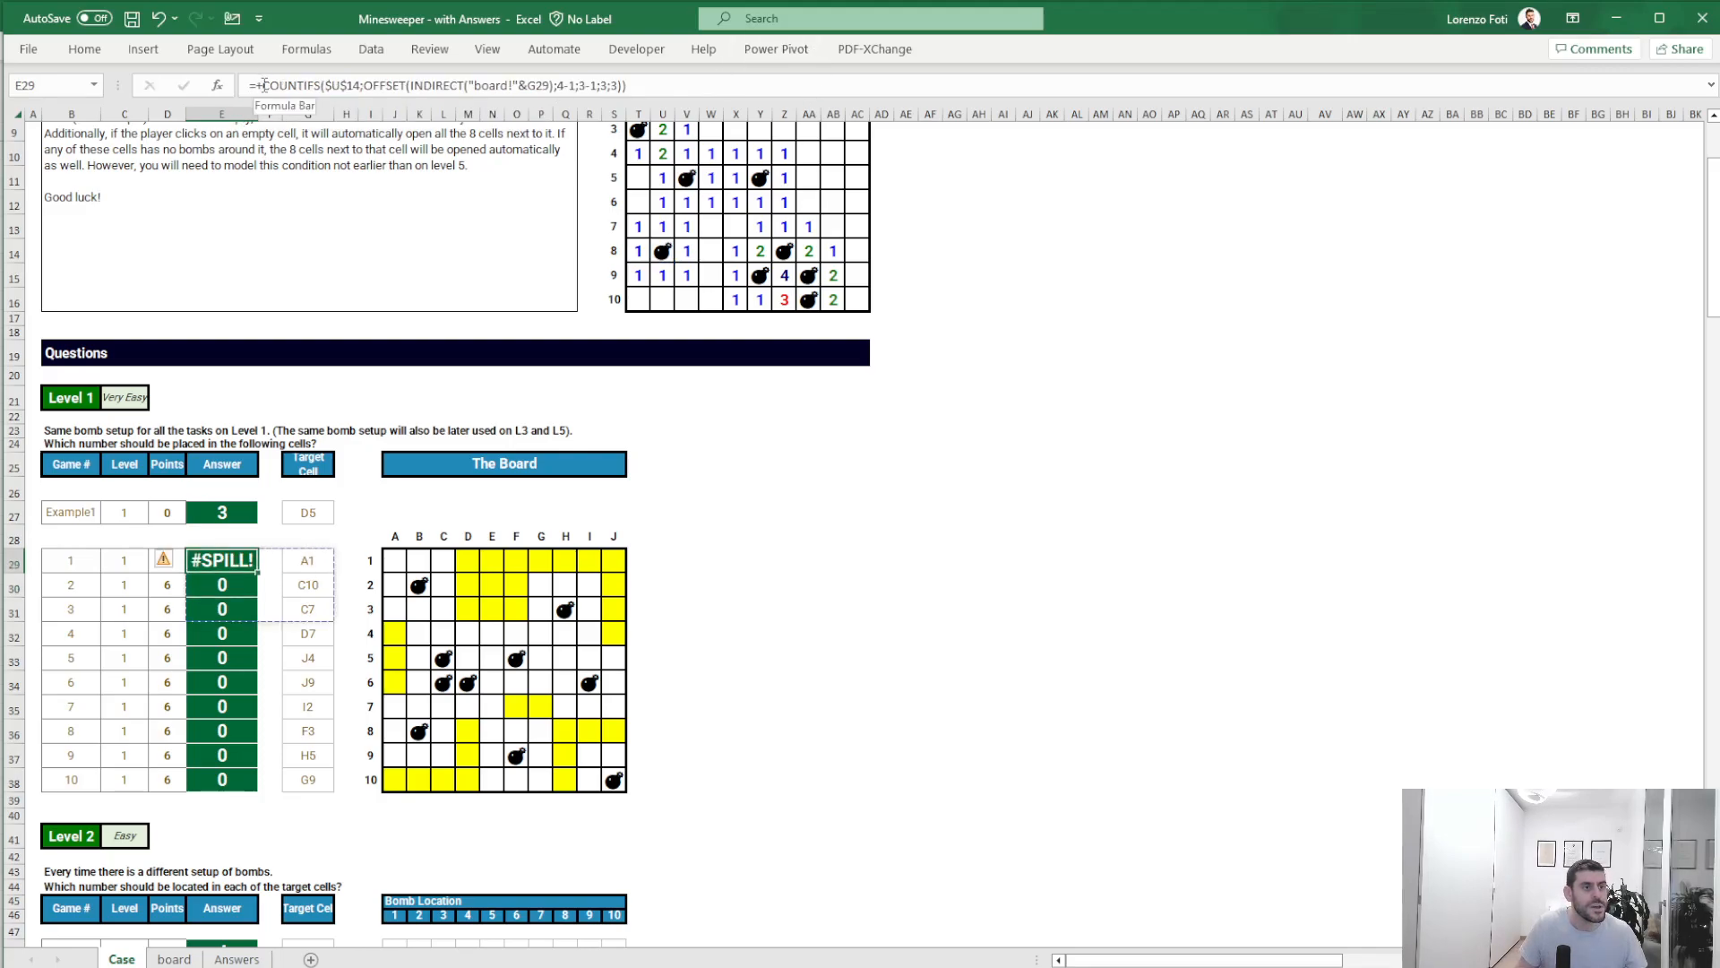
# - Enclose the COUNTIFS formula in E29 in a SUM function
pyautogui.click(367, 85)
pyautogui.write('sum(')
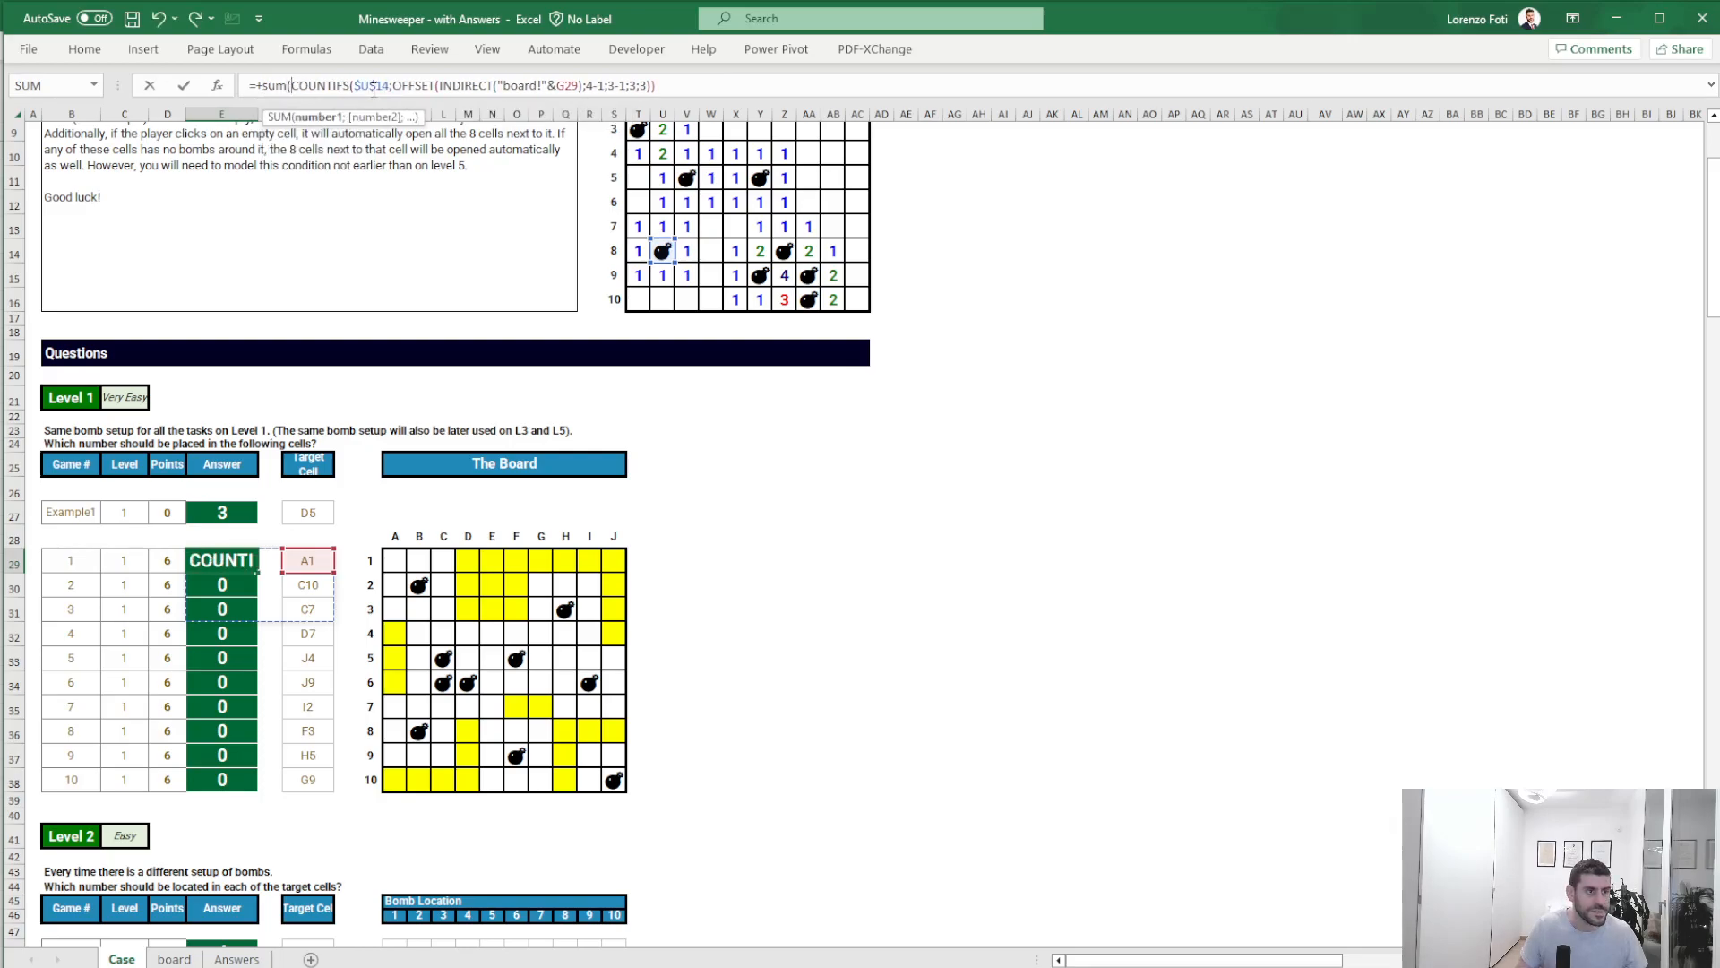
pyautogui.click(815, 93)
pyautogui.write(')')
pyautogui.press('Return')
# - Copy the SUM(COUNTIFS) formula from E29 down through E38 and select the Level 1 answer range
pyautogui.press('Up')
pyautogui.hotkey('ctrl', 'c')
pyautogui.press('Down')
pyautogui.hotkey('shift', 'Down')
pyautogui.hotkey('shift', 'Down')
pyautogui.hotkey('shift', 'Down')
pyautogui.hotkey('shift', 'Down')
pyautogui.hotkey('shift', 'Down')
pyautogui.hotkey('shift', 'Down')
pyautogui.hotkey('shift', 'Down')
pyautogui.hotkey('shift', 'Down')
pyautogui.hotkey('ctrl', 'v')
pyautogui.press('Up')
pyautogui.hotkey('ctrl', 'shift', 'Down')
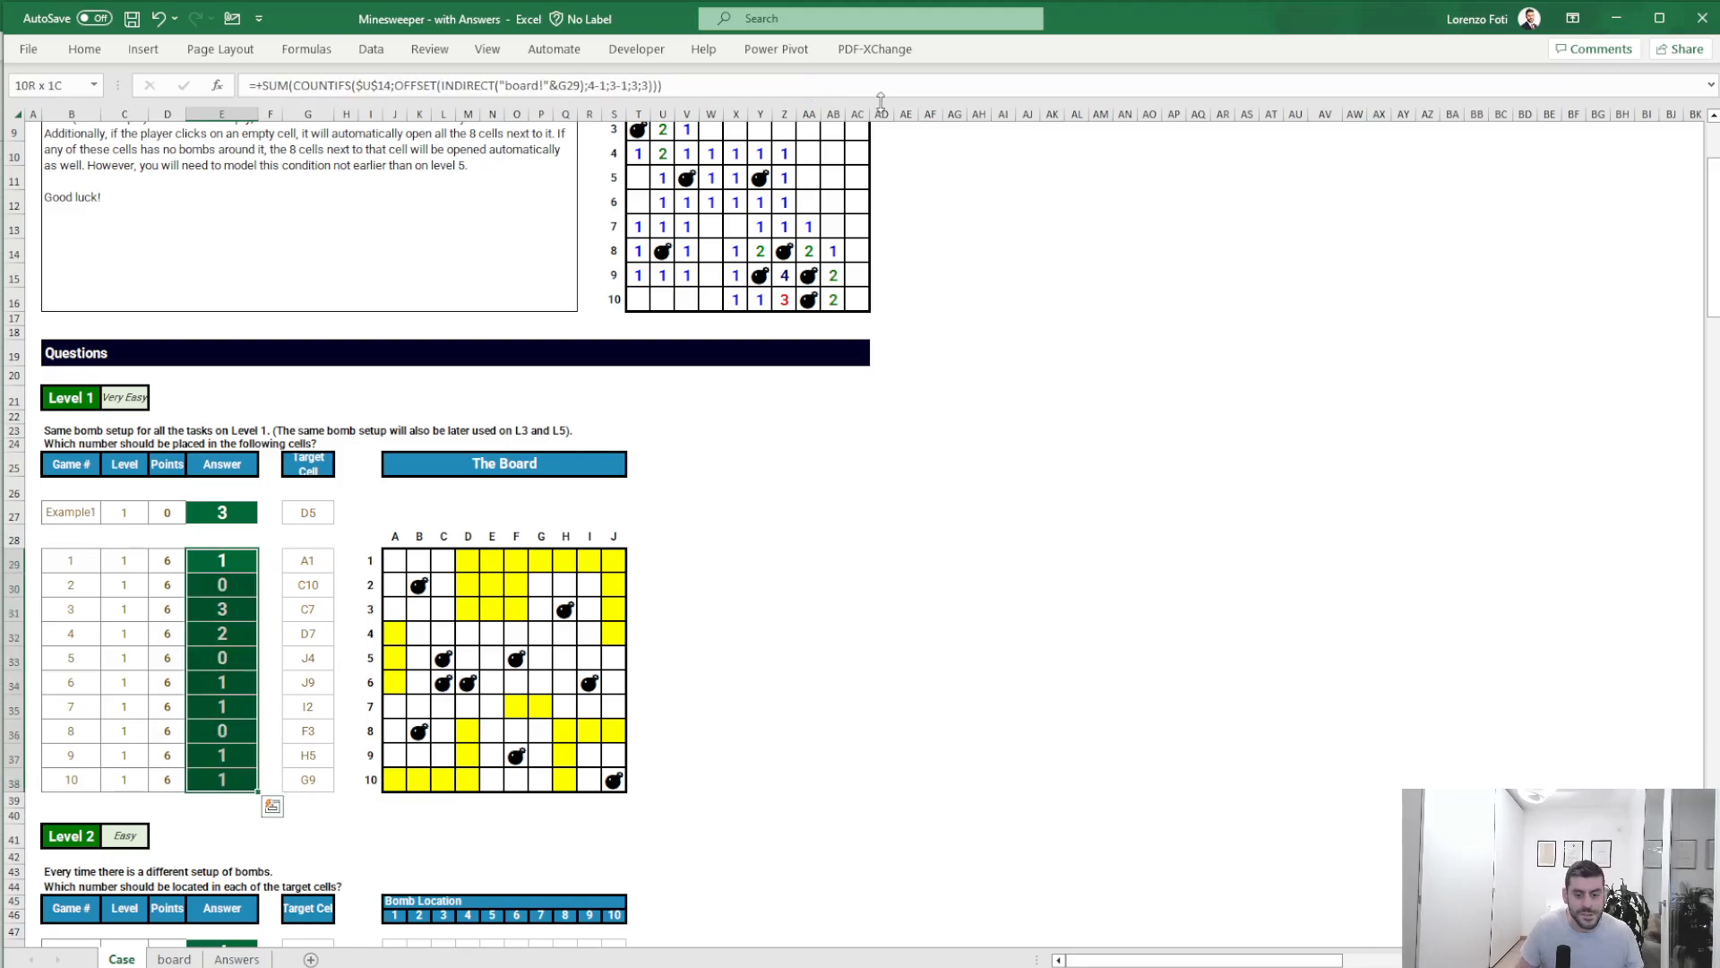
# - Compare the Level 1 results with the official answers in E29:E38 of the Answers sheet
pyautogui.click(237, 959)
pyautogui.scroll(-3, 280, 740)
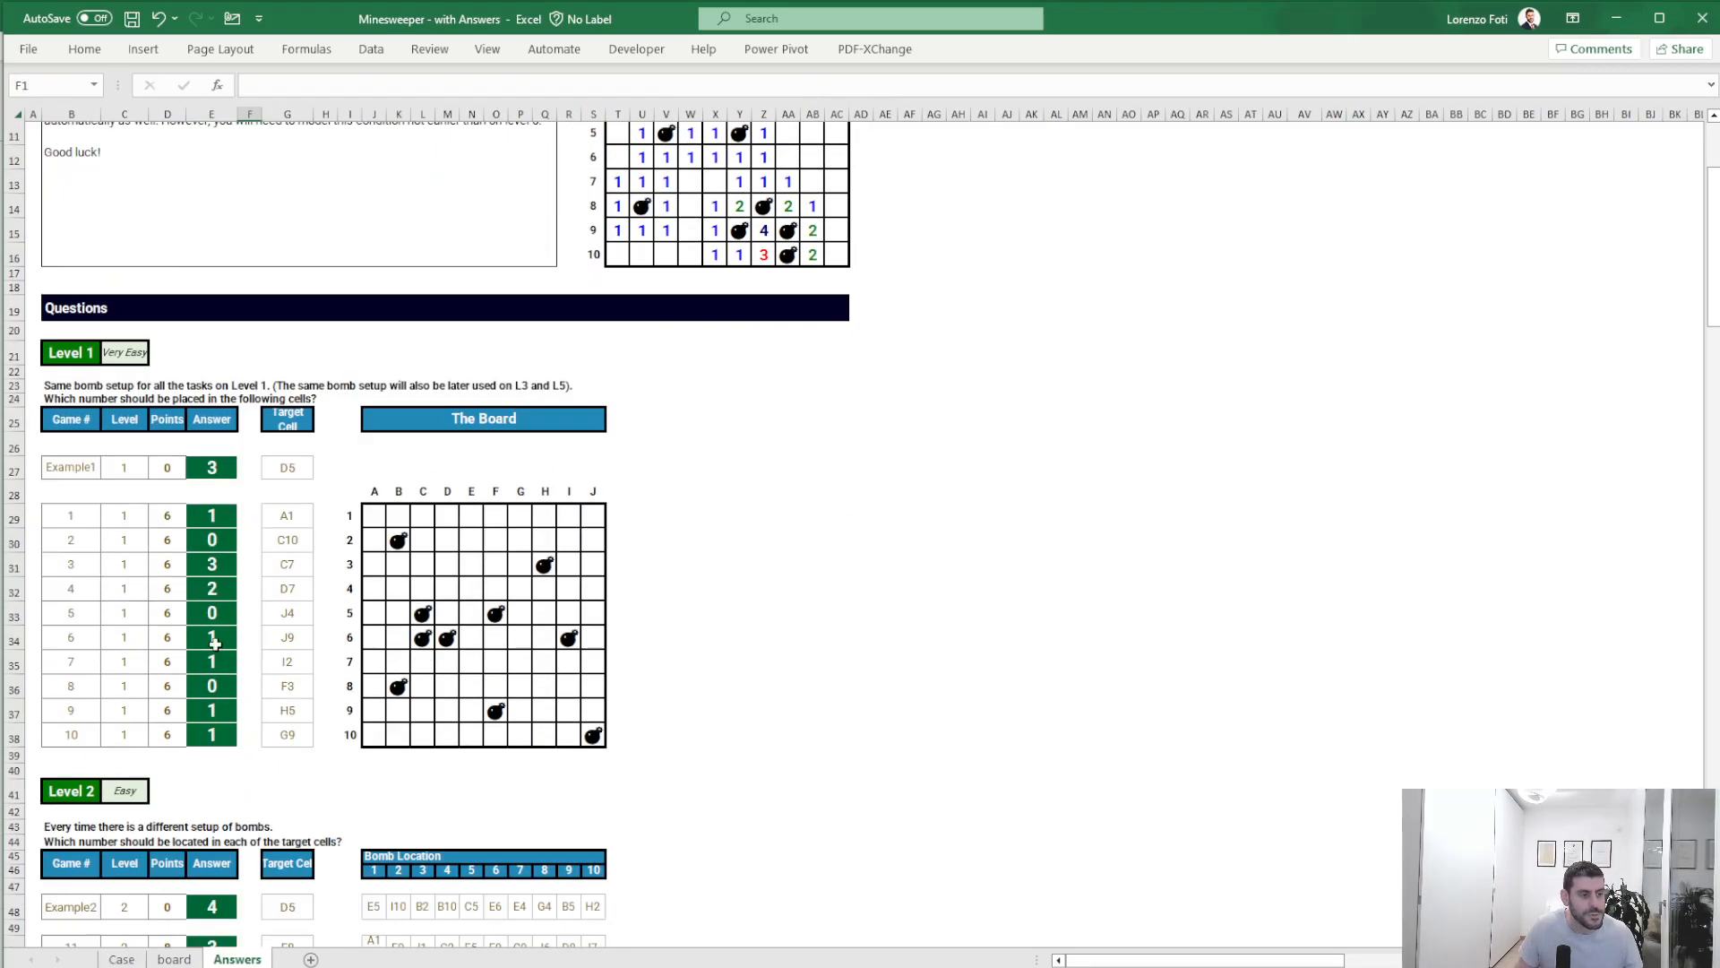
pyautogui.moveTo(208, 516); pyautogui.dragTo(197, 733)
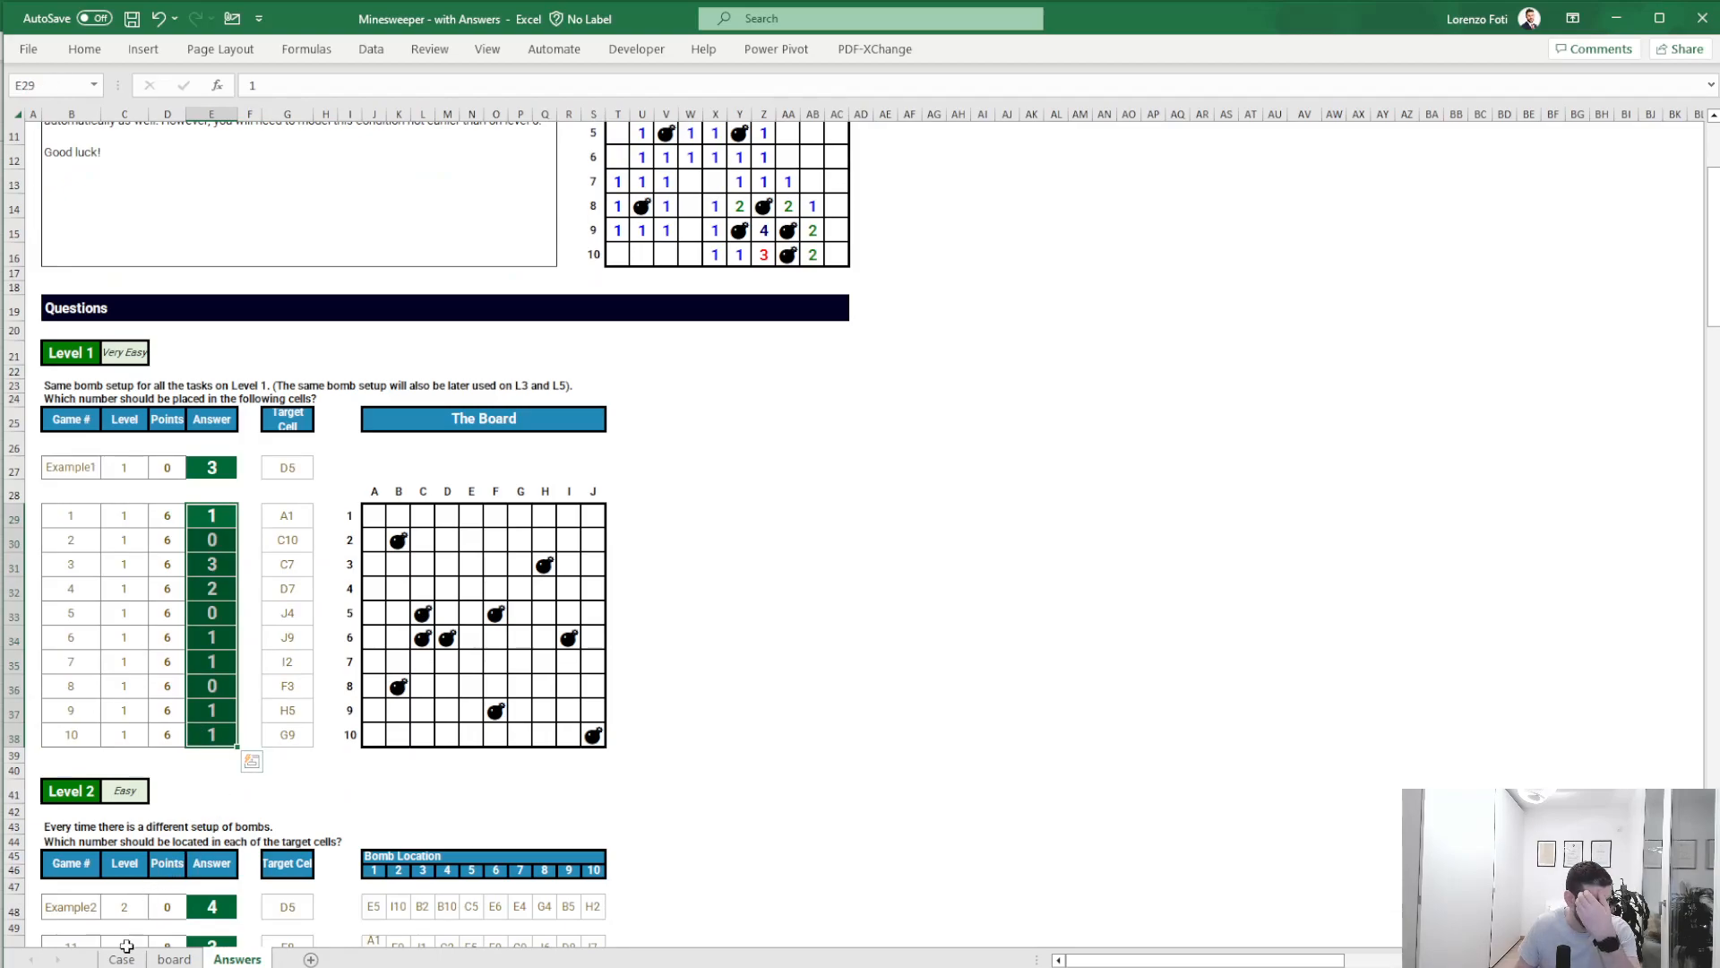
# - Return to the Case sheet and examine the Level 2 questions and their bomb locations
pyautogui.click(121, 959)
pyautogui.click(231, 665)
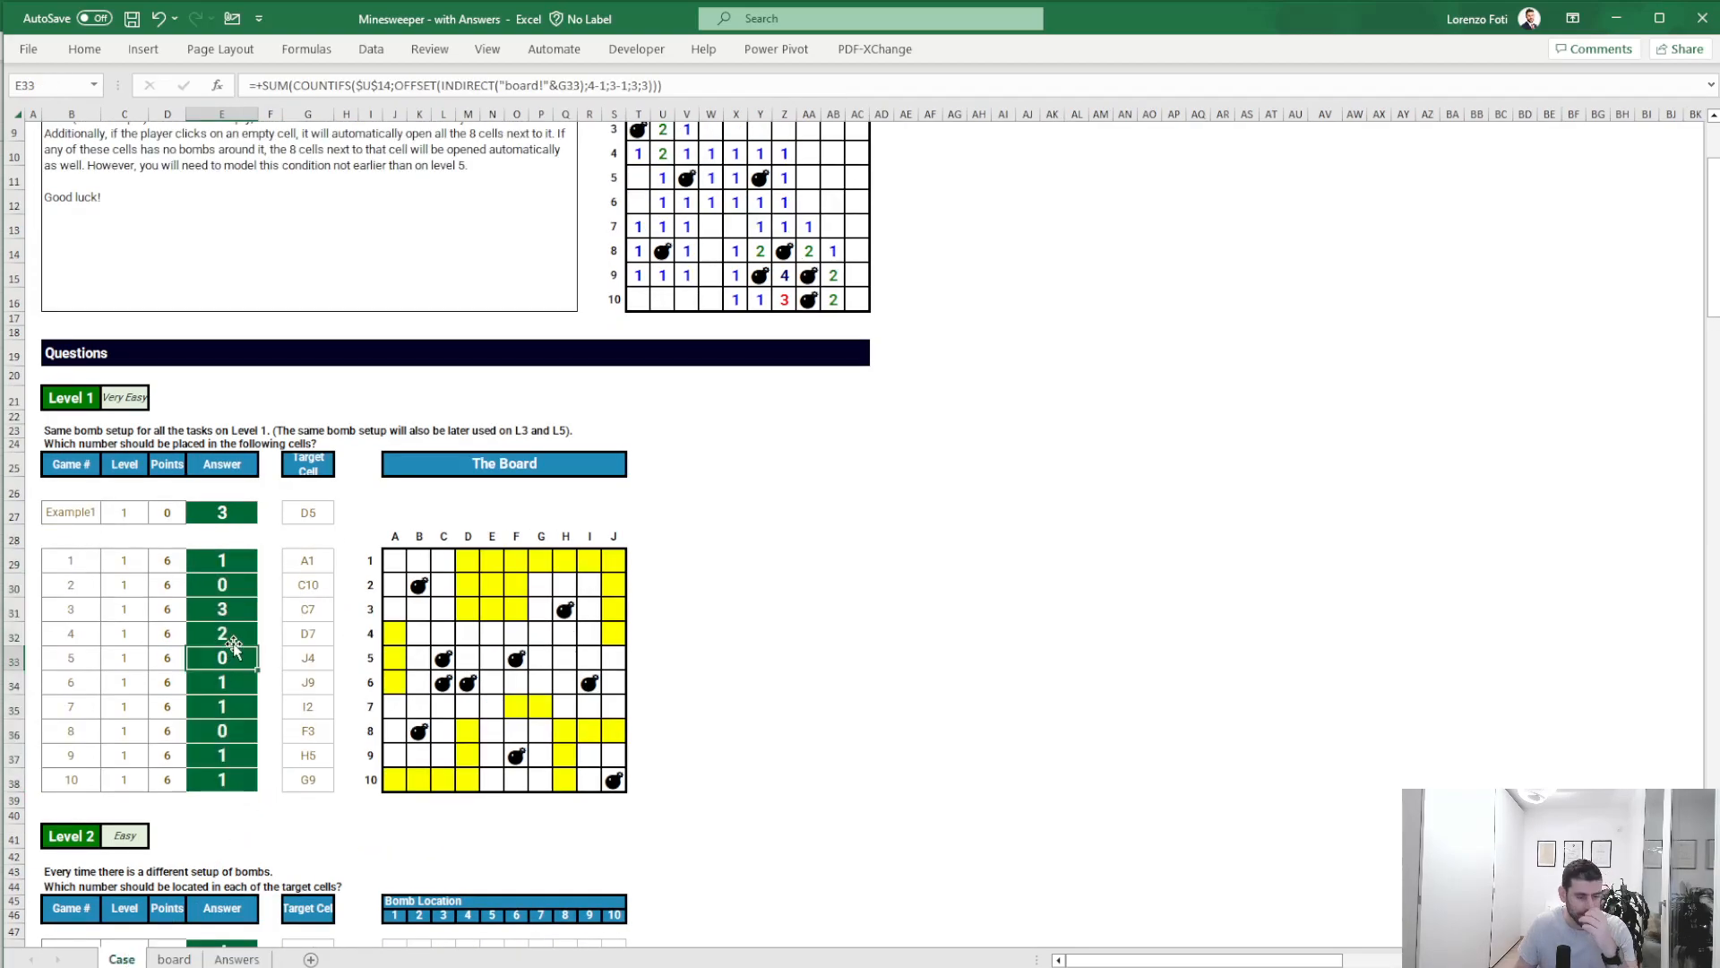
pyautogui.scroll(-3, 247, 595)
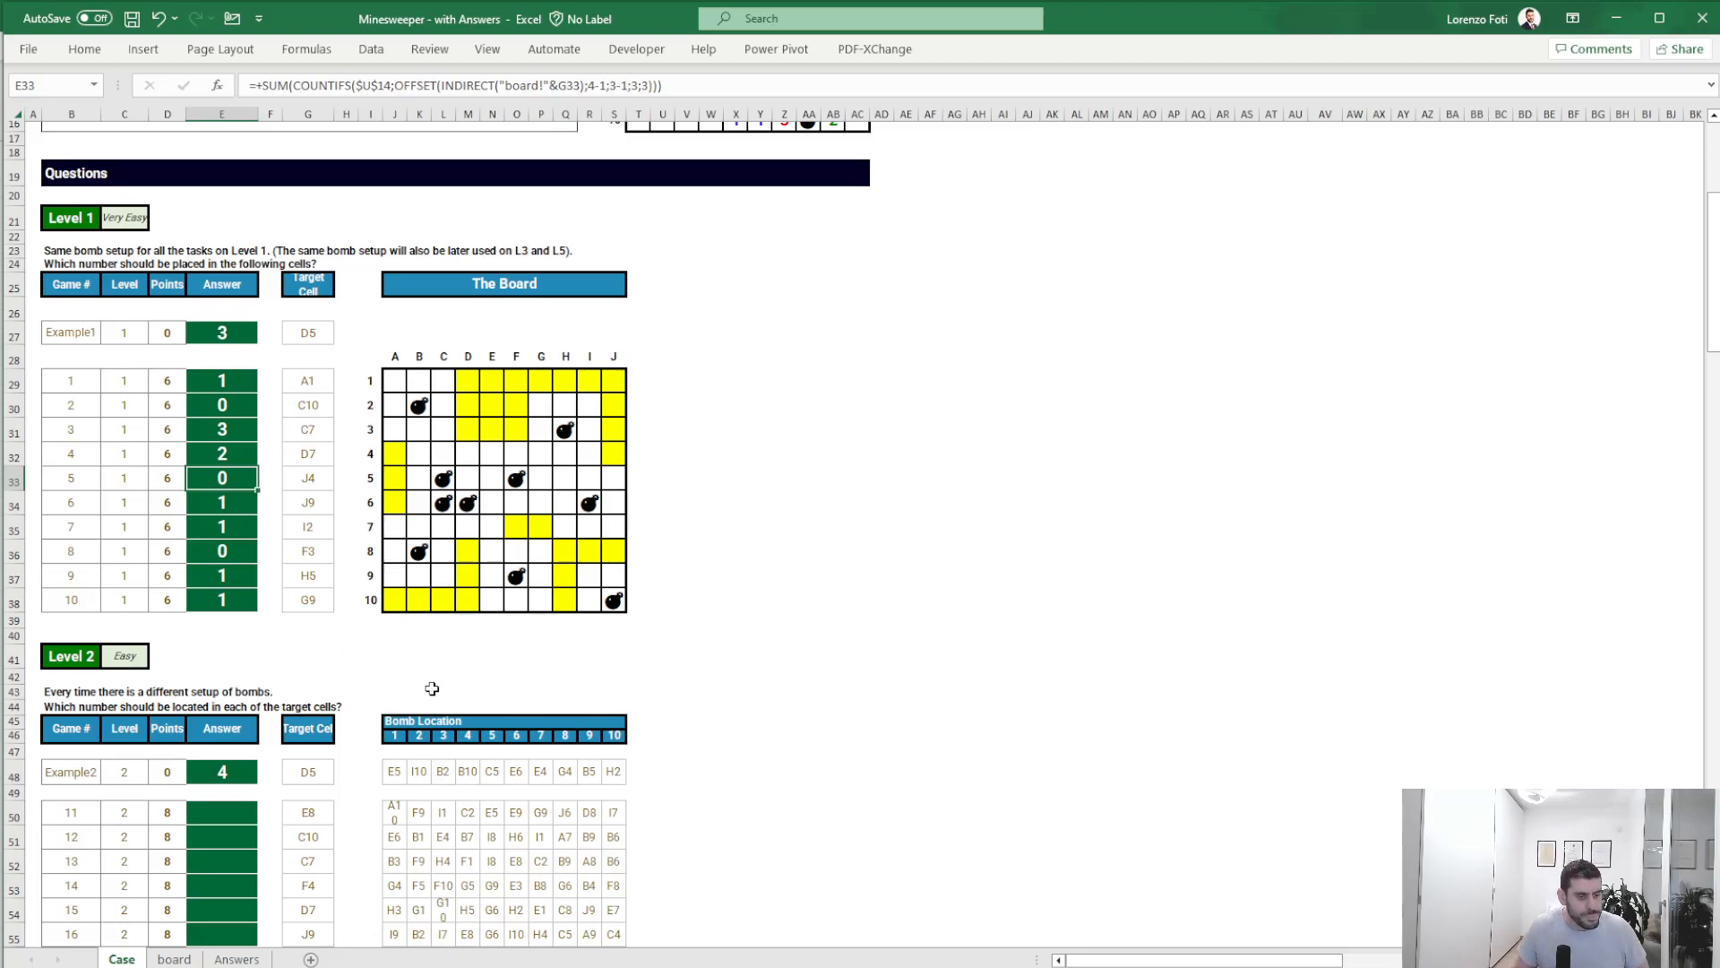
pyautogui.scroll(-4, 282, 837)
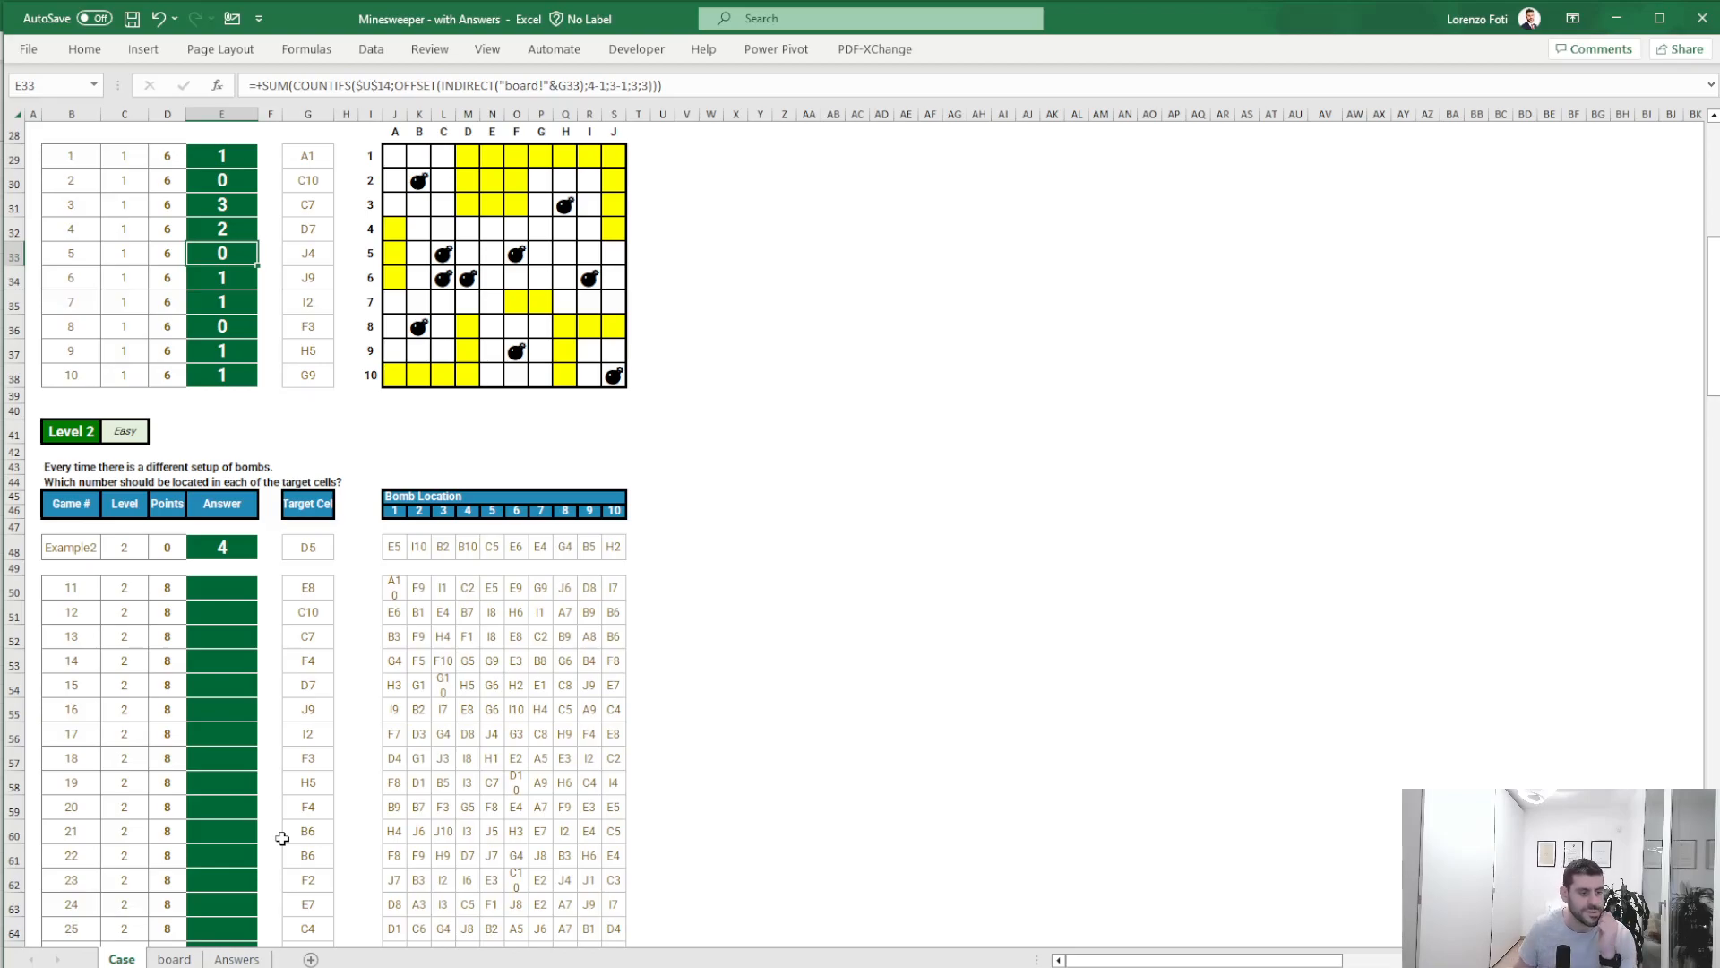
# - Enter a SEQUENCE(10) formula in S5 of the board sheet to number the ten board rows
pyautogui.click(173, 959)
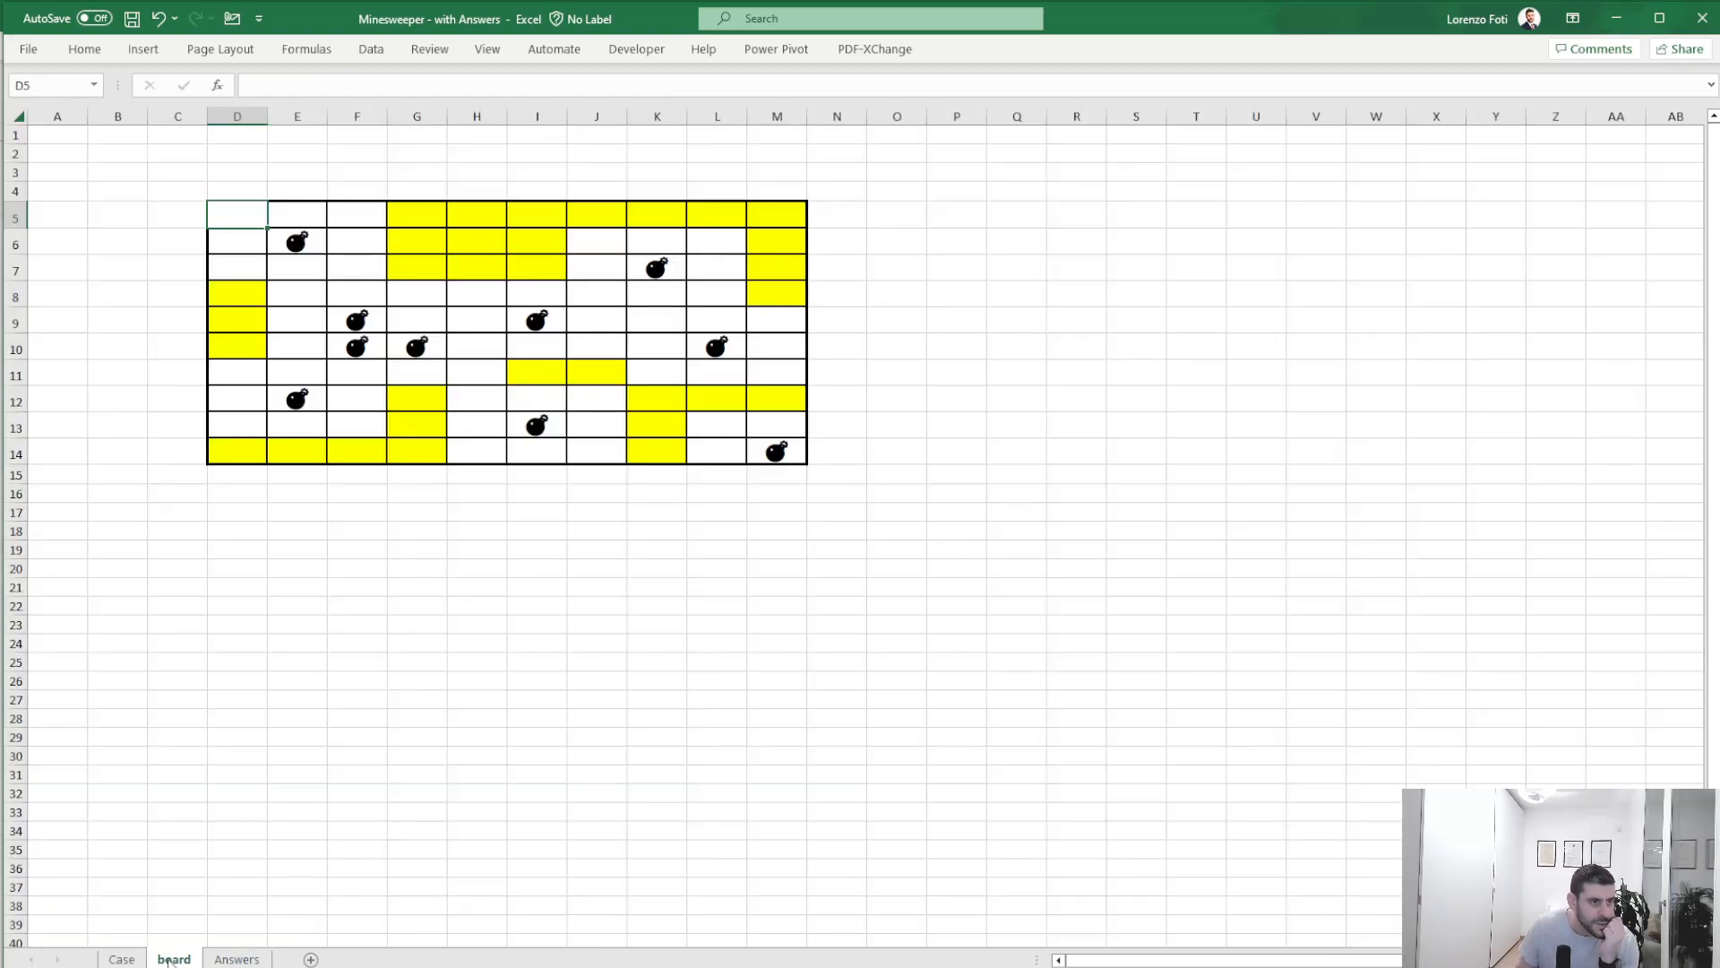
pyautogui.click(1143, 217)
pyautogui.write('+sequence')
pyautogui.press('Tab')
pyautogui.write('10)')
pyautogui.press('Return')
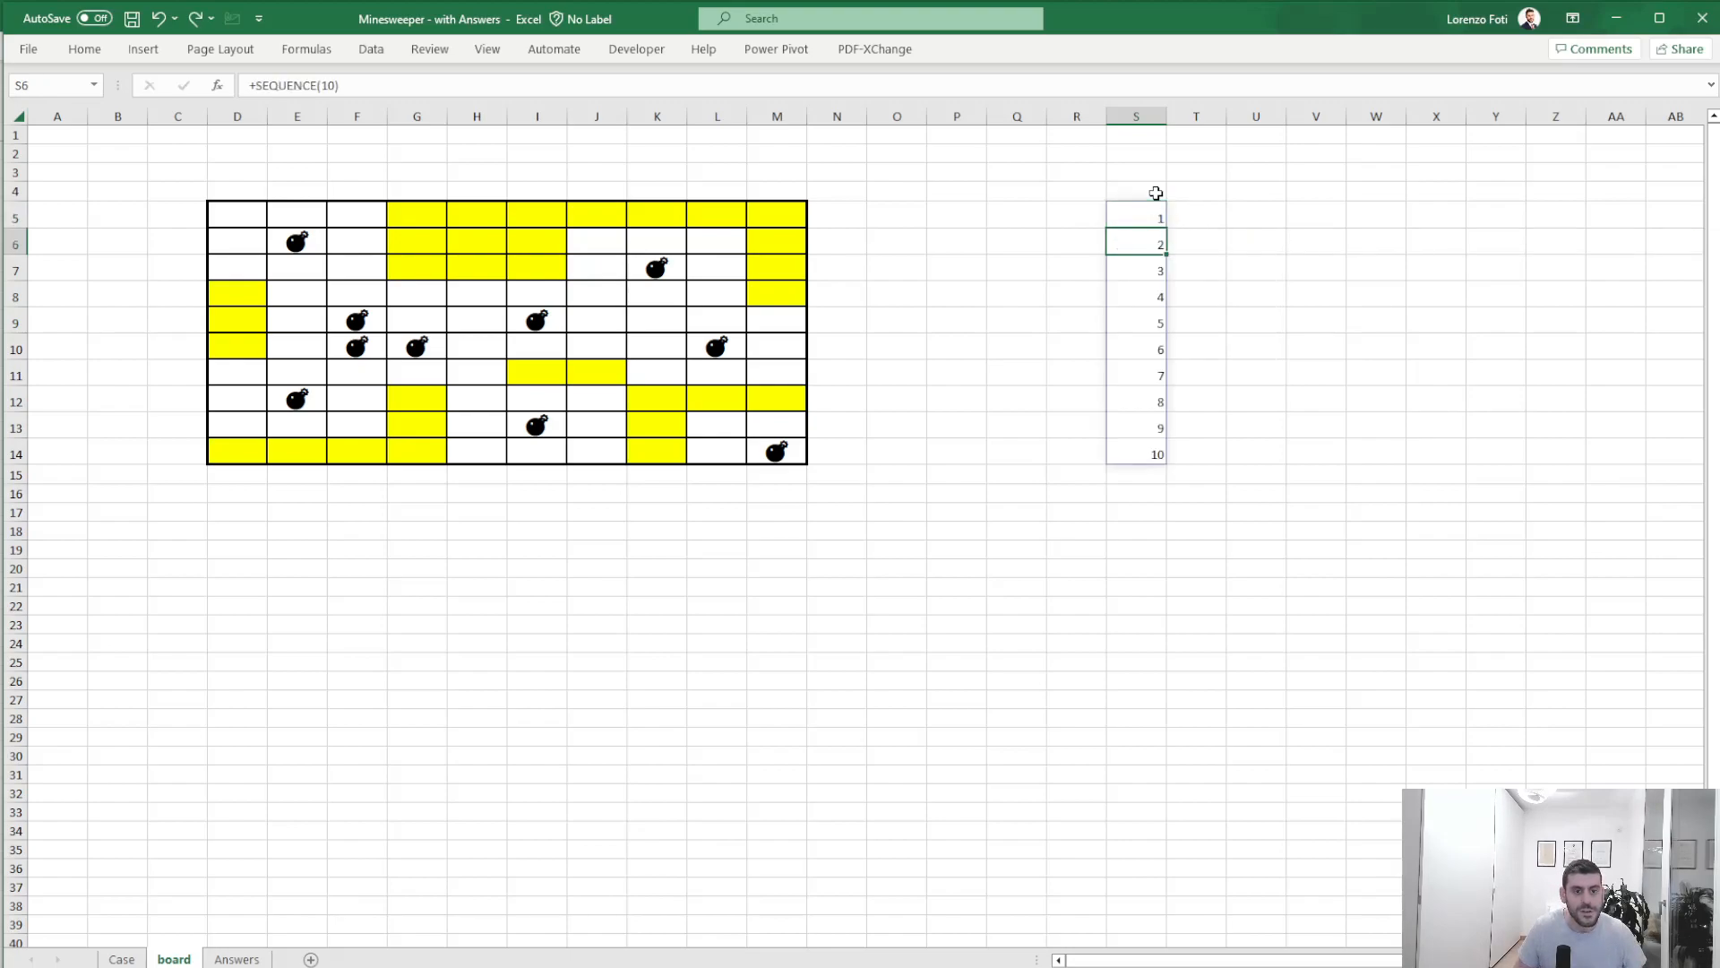
# - Enter the column letters A to G one by one across row 19, starting in D19
pyautogui.press('Down')
pyautogui.press('Down')
pyautogui.press('Down')
pyautogui.press('Down')
pyautogui.press('Down')
pyautogui.press('Down')
pyautogui.press('Down')
pyautogui.press('Down')
pyautogui.press('Down')
pyautogui.press('Down')
pyautogui.press('Down')
pyautogui.press('Down')
pyautogui.press('Down')
pyautogui.press('Left')
pyautogui.press('Left')
pyautogui.press('Left')
pyautogui.press('Left')
pyautogui.press('Left')
pyautogui.press('Left')
pyautogui.press('Left')
pyautogui.press('Left')
pyautogui.press('Left')
pyautogui.press('Left')
pyautogui.press('Left')
pyautogui.press('Left')
pyautogui.press('Left')
pyautogui.press('Left')
pyautogui.press('Left')
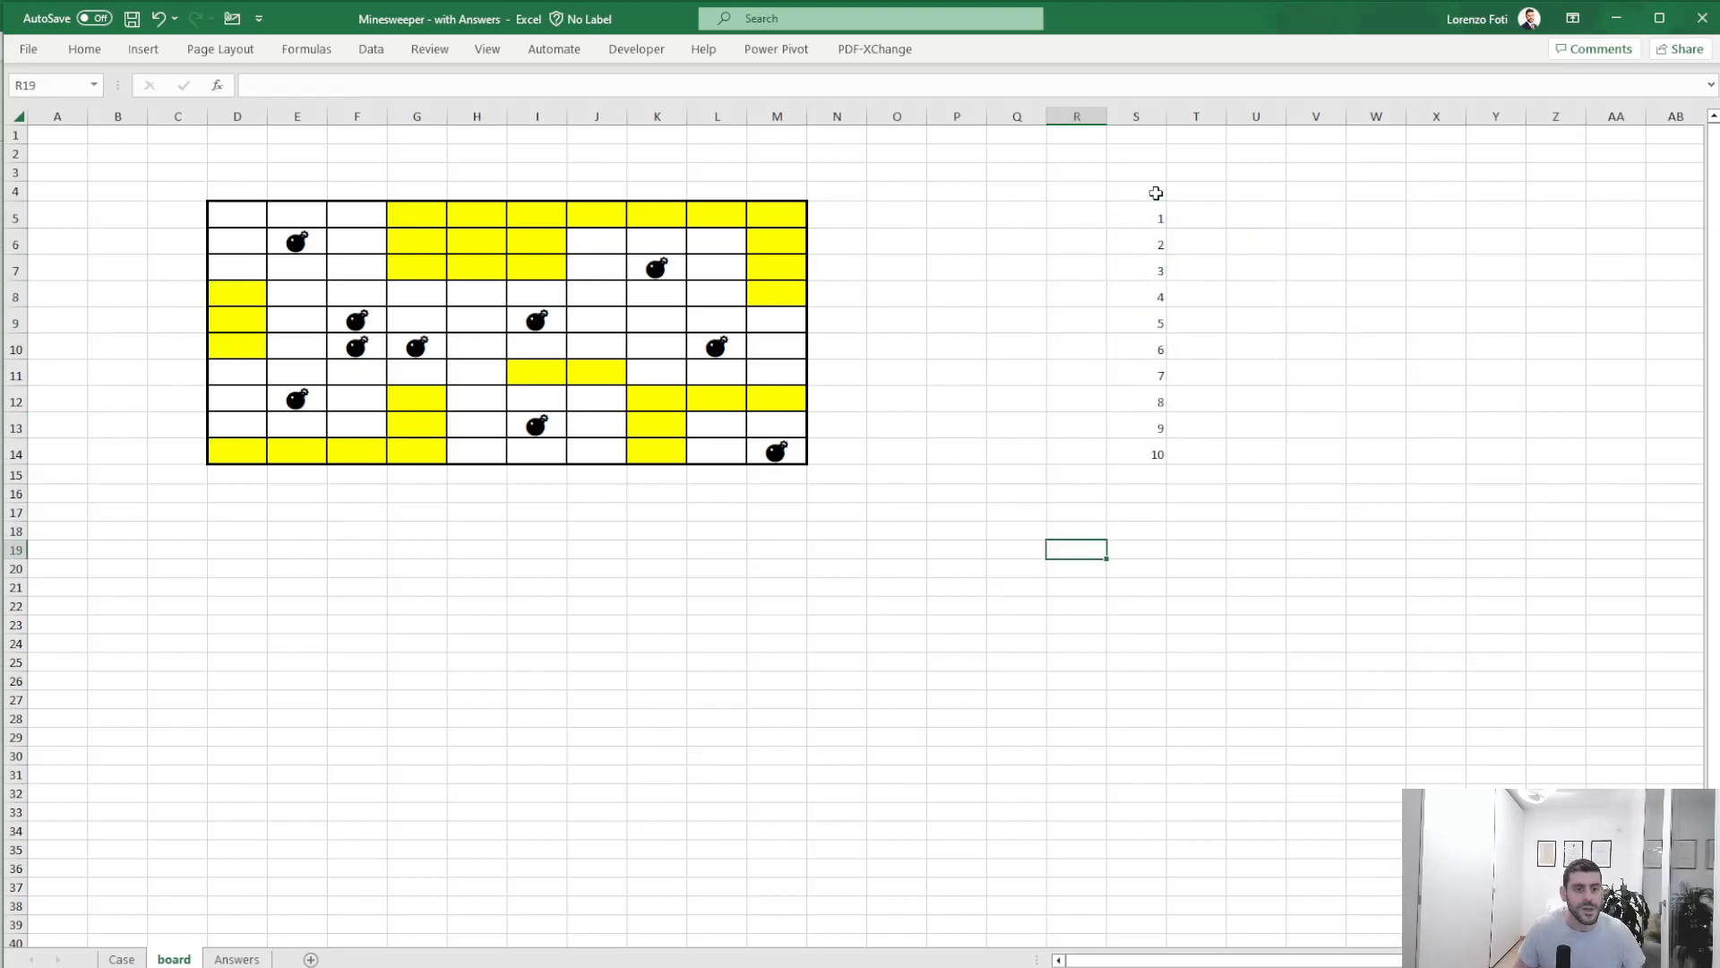
pyautogui.write('A')
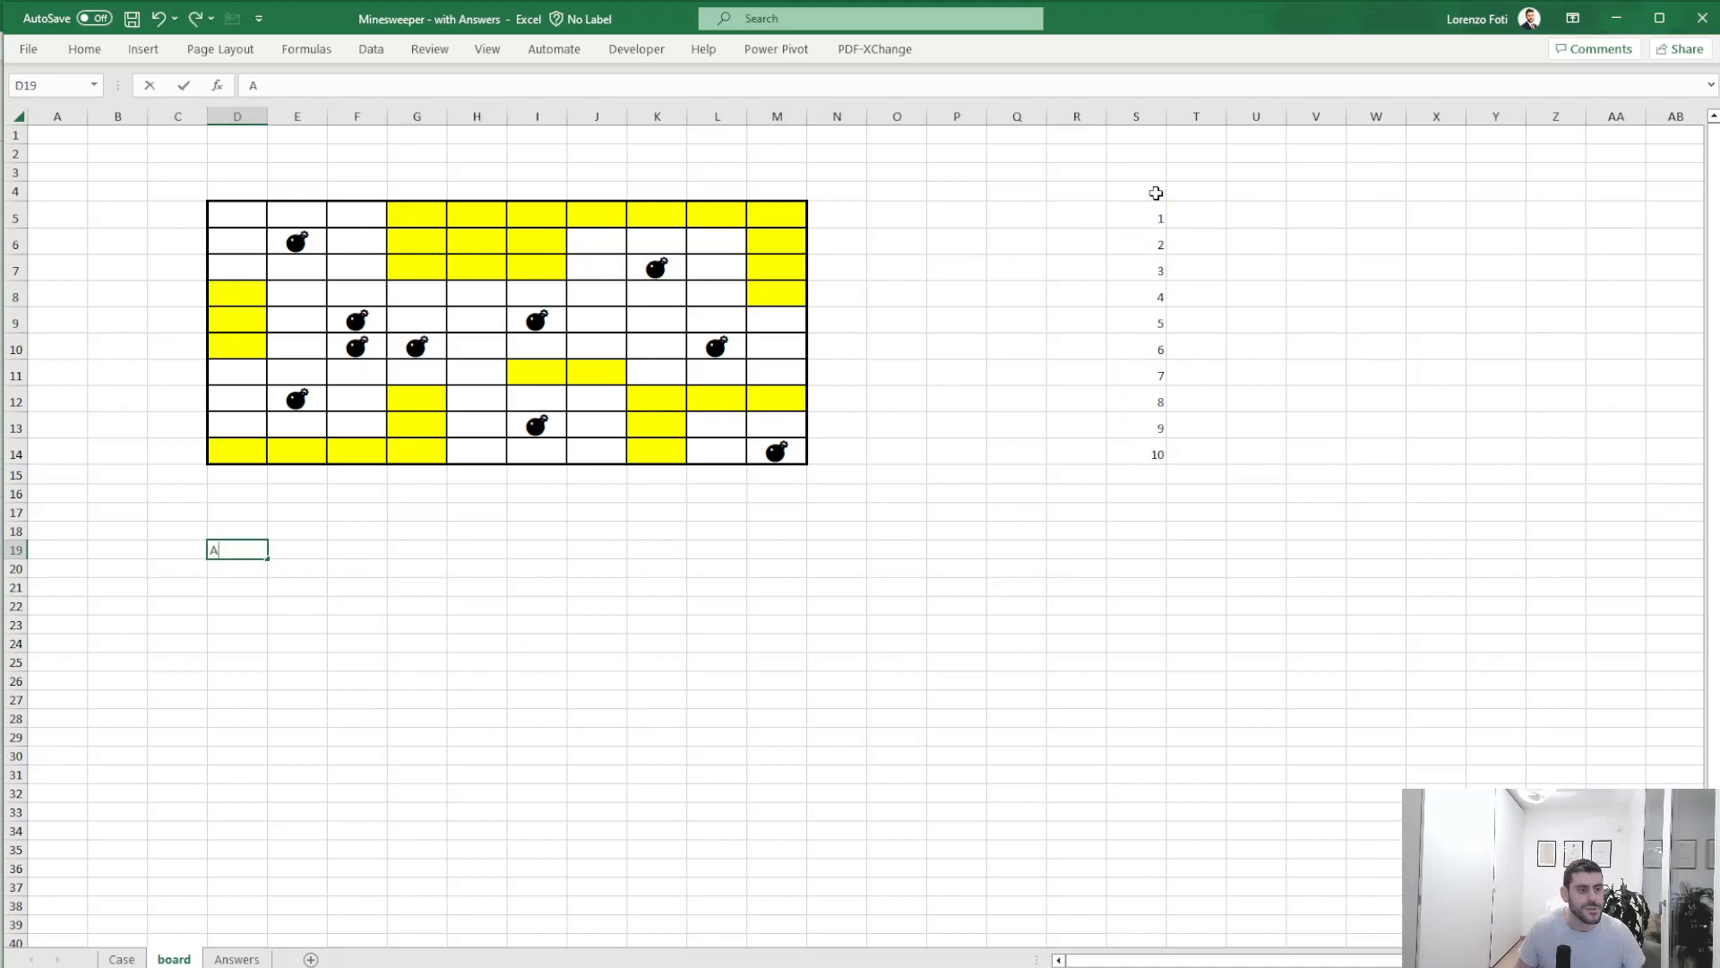
pyautogui.press('Tab')
pyautogui.write('B')
pyautogui.press('Tab')
pyautogui.write('C')
pyautogui.press('Tab')
pyautogui.write('D')
pyautogui.press('Tab')
pyautogui.write('E')
pyautogui.press('Tab')
pyautogui.write('F')
pyautogui.press('Tab')
pyautogui.hotkey('shift', 'Right')
pyautogui.write('G')
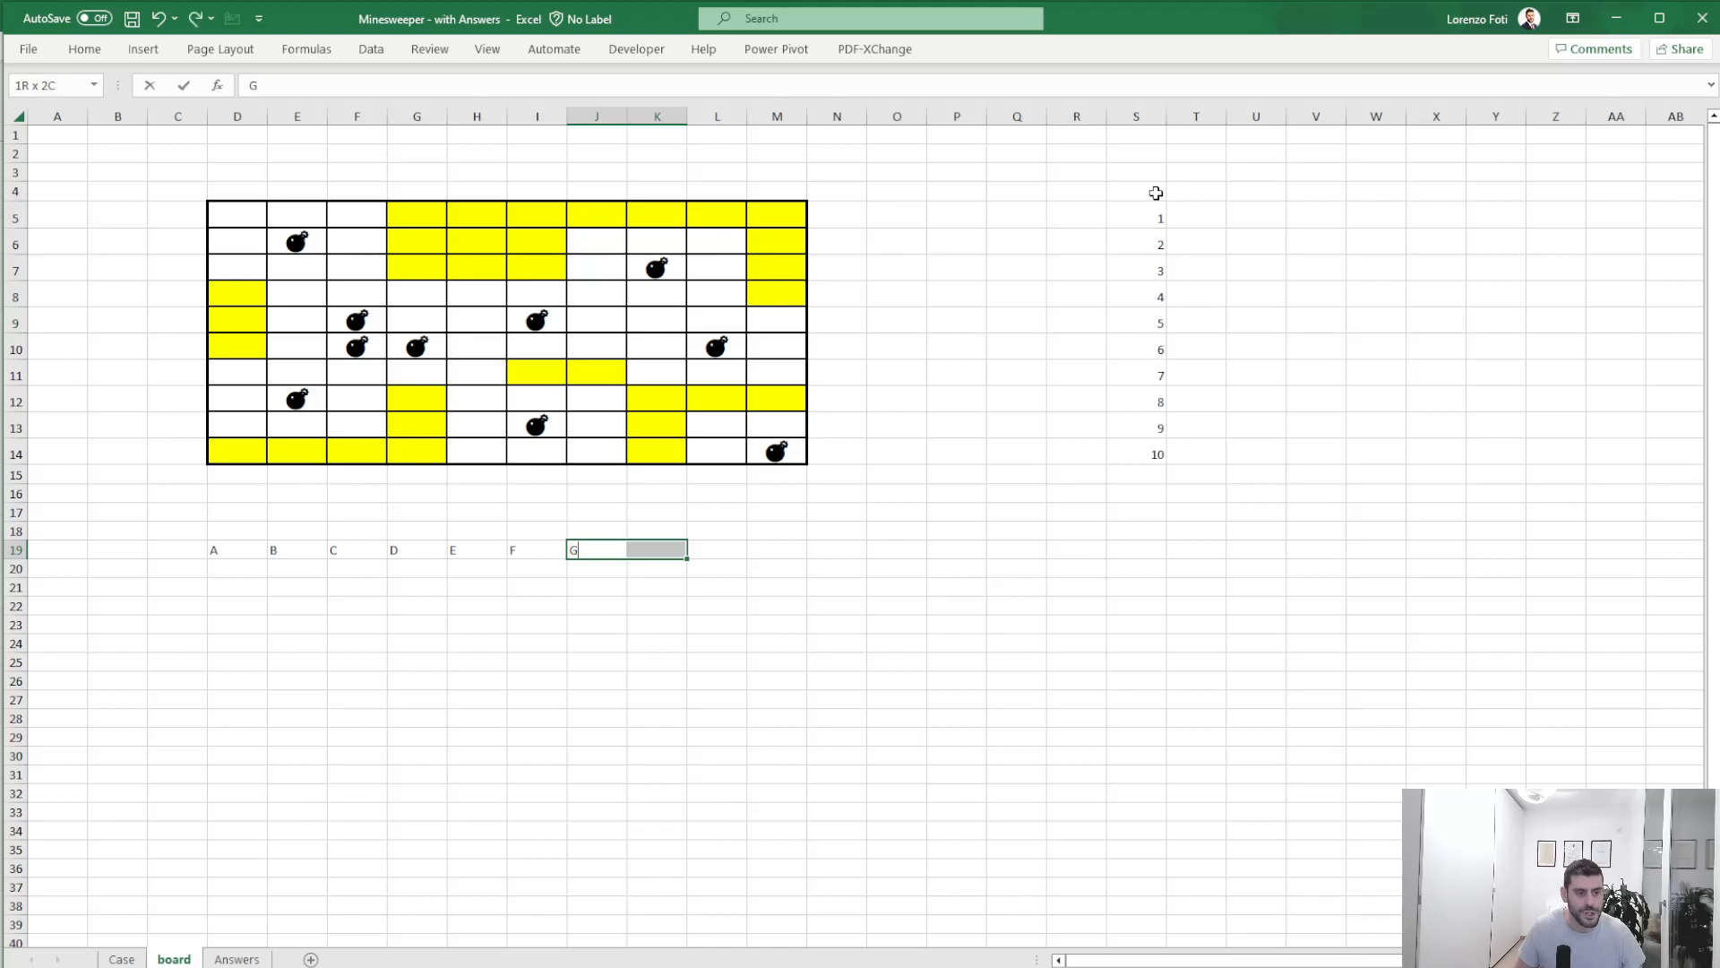
pyautogui.press('Right')
pyautogui.press('Left')
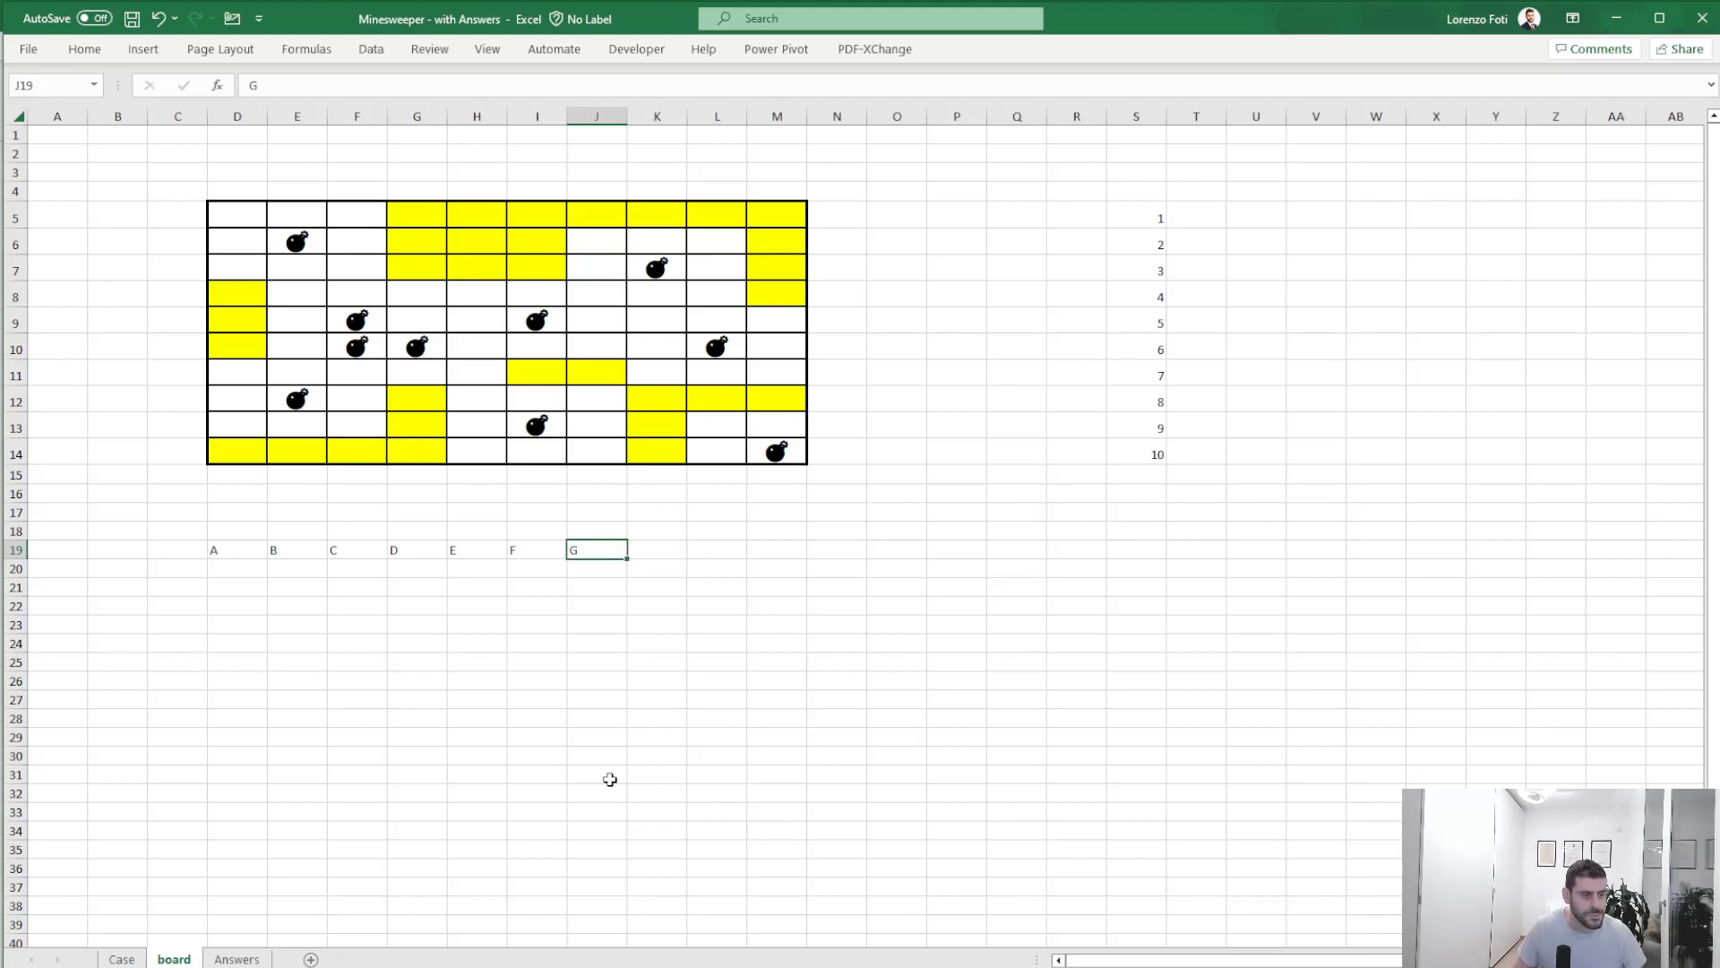
# - Copy the column letters A to J above the Level 1 board in the Case sheet into D19:M19 of the board sheet
pyautogui.click(122, 958)
pyautogui.scroll(4, 1071, 296)
pyautogui.moveTo(395, 357); pyautogui.dragTo(615, 358)
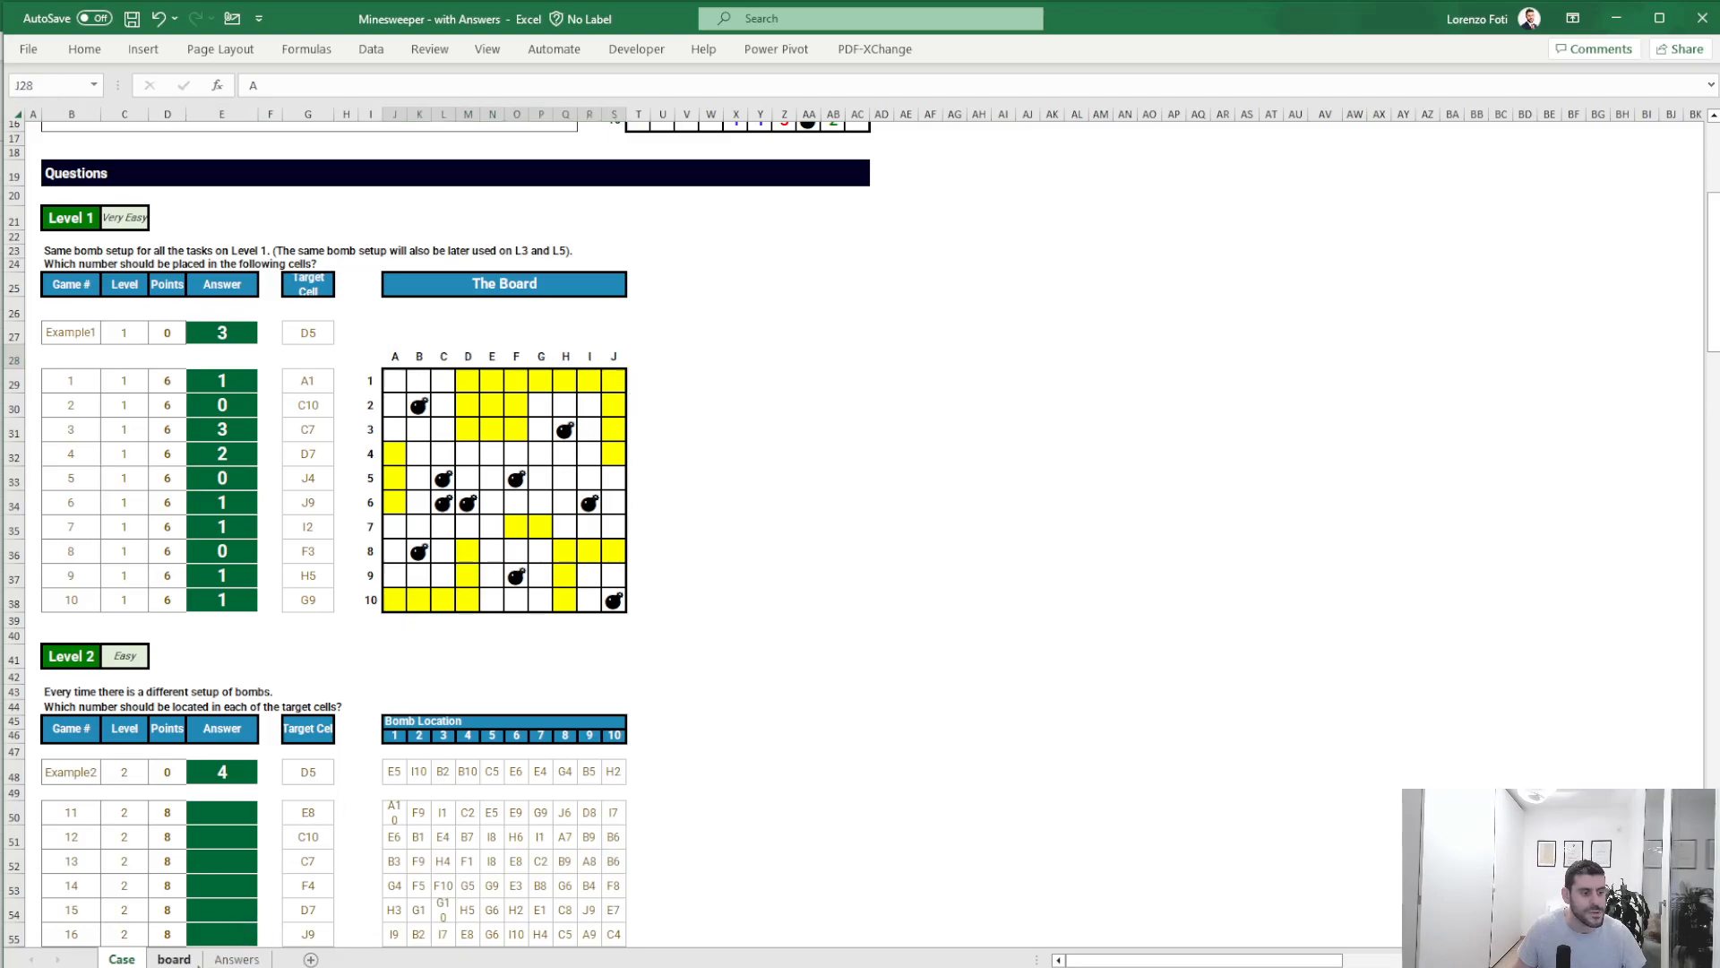
pyautogui.click(174, 958)
pyautogui.click(215, 548)
pyautogui.hotkey('ctrl', 'v')
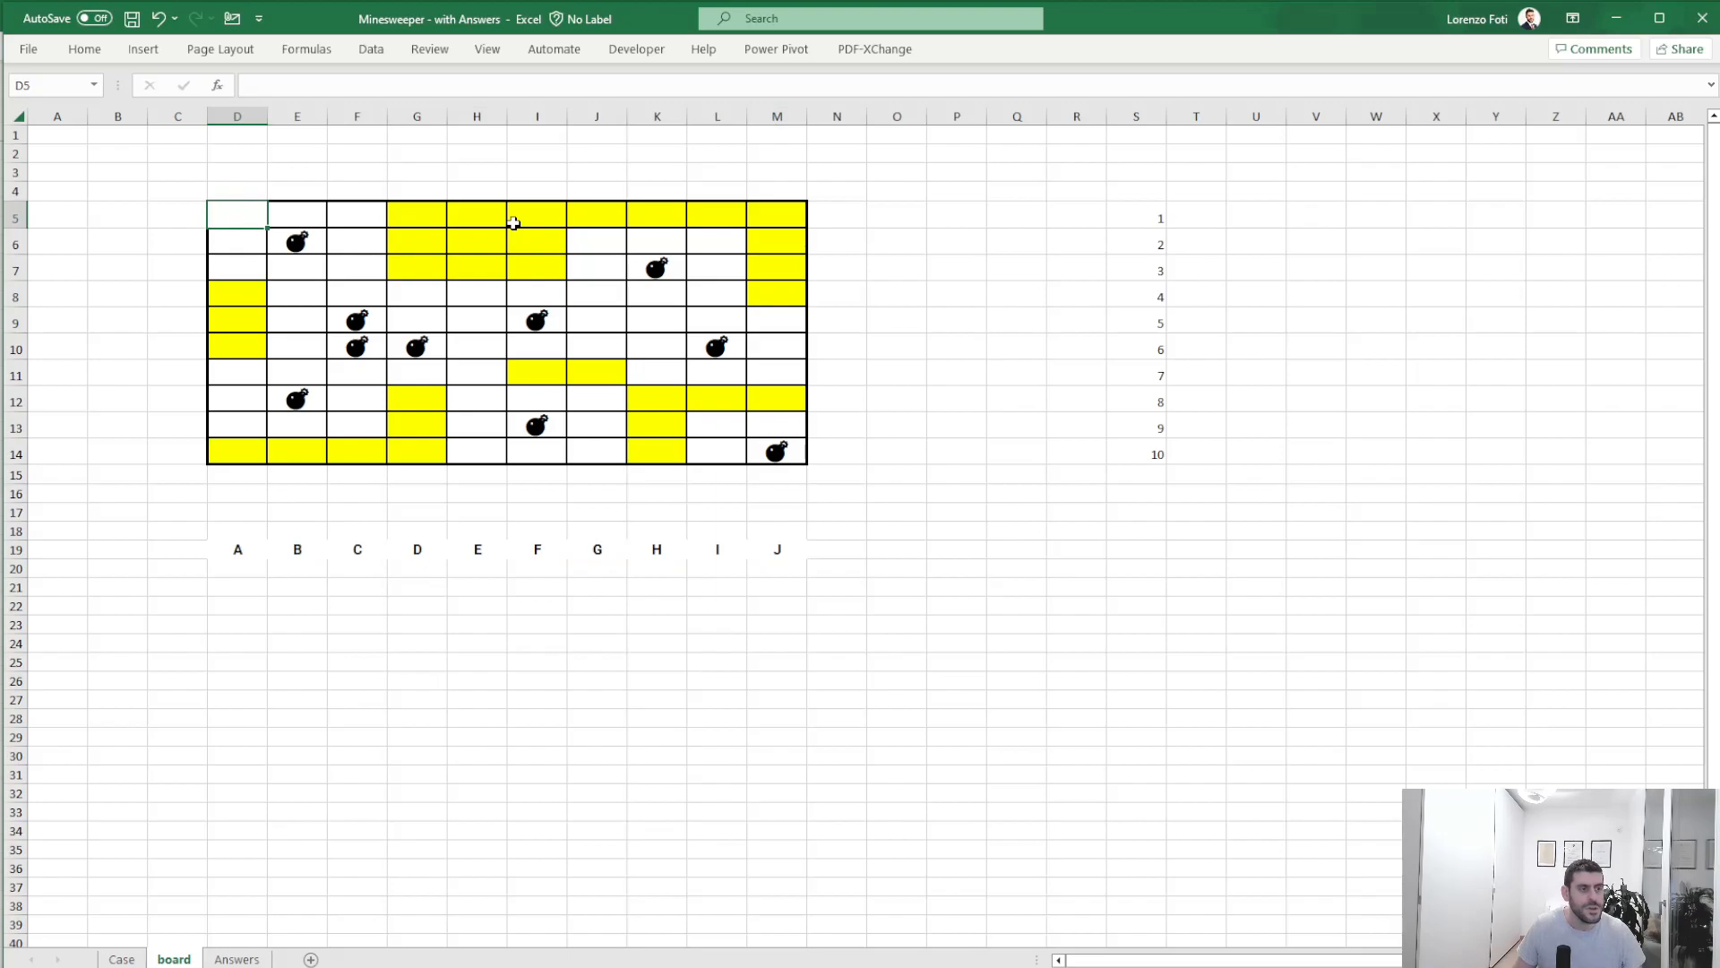
pyautogui.write('+')
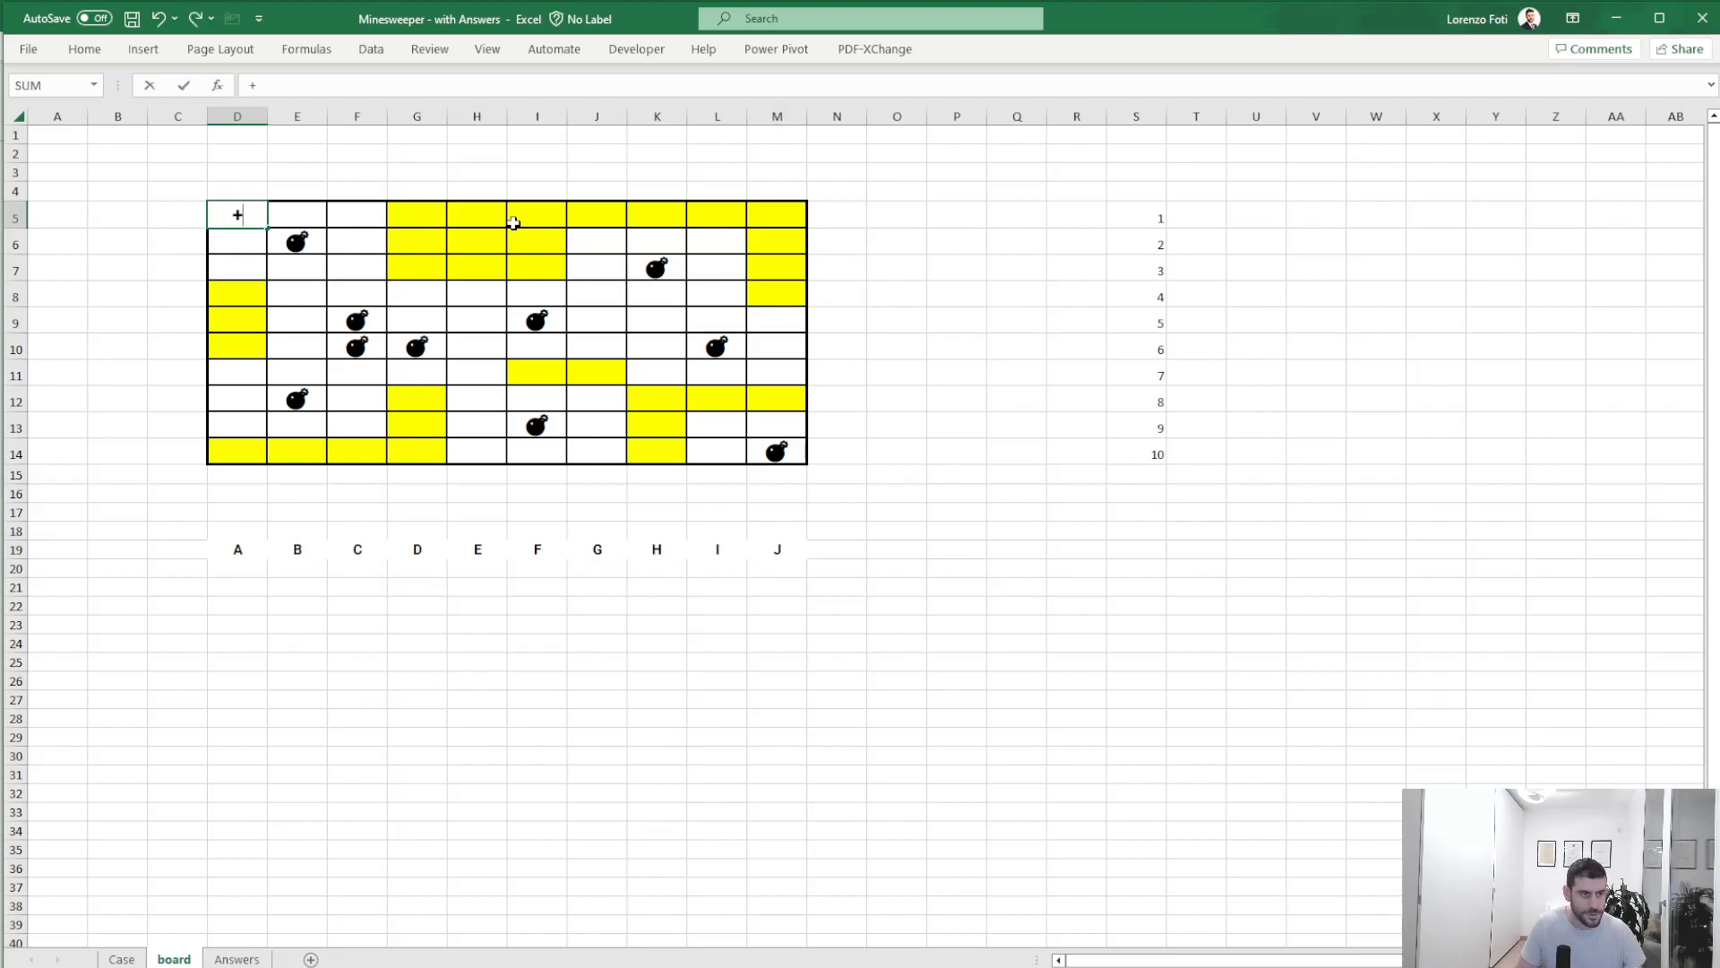
pyautogui.write('XLOOKUP(')
pyautogui.hotkey('ctrl', 'Down')
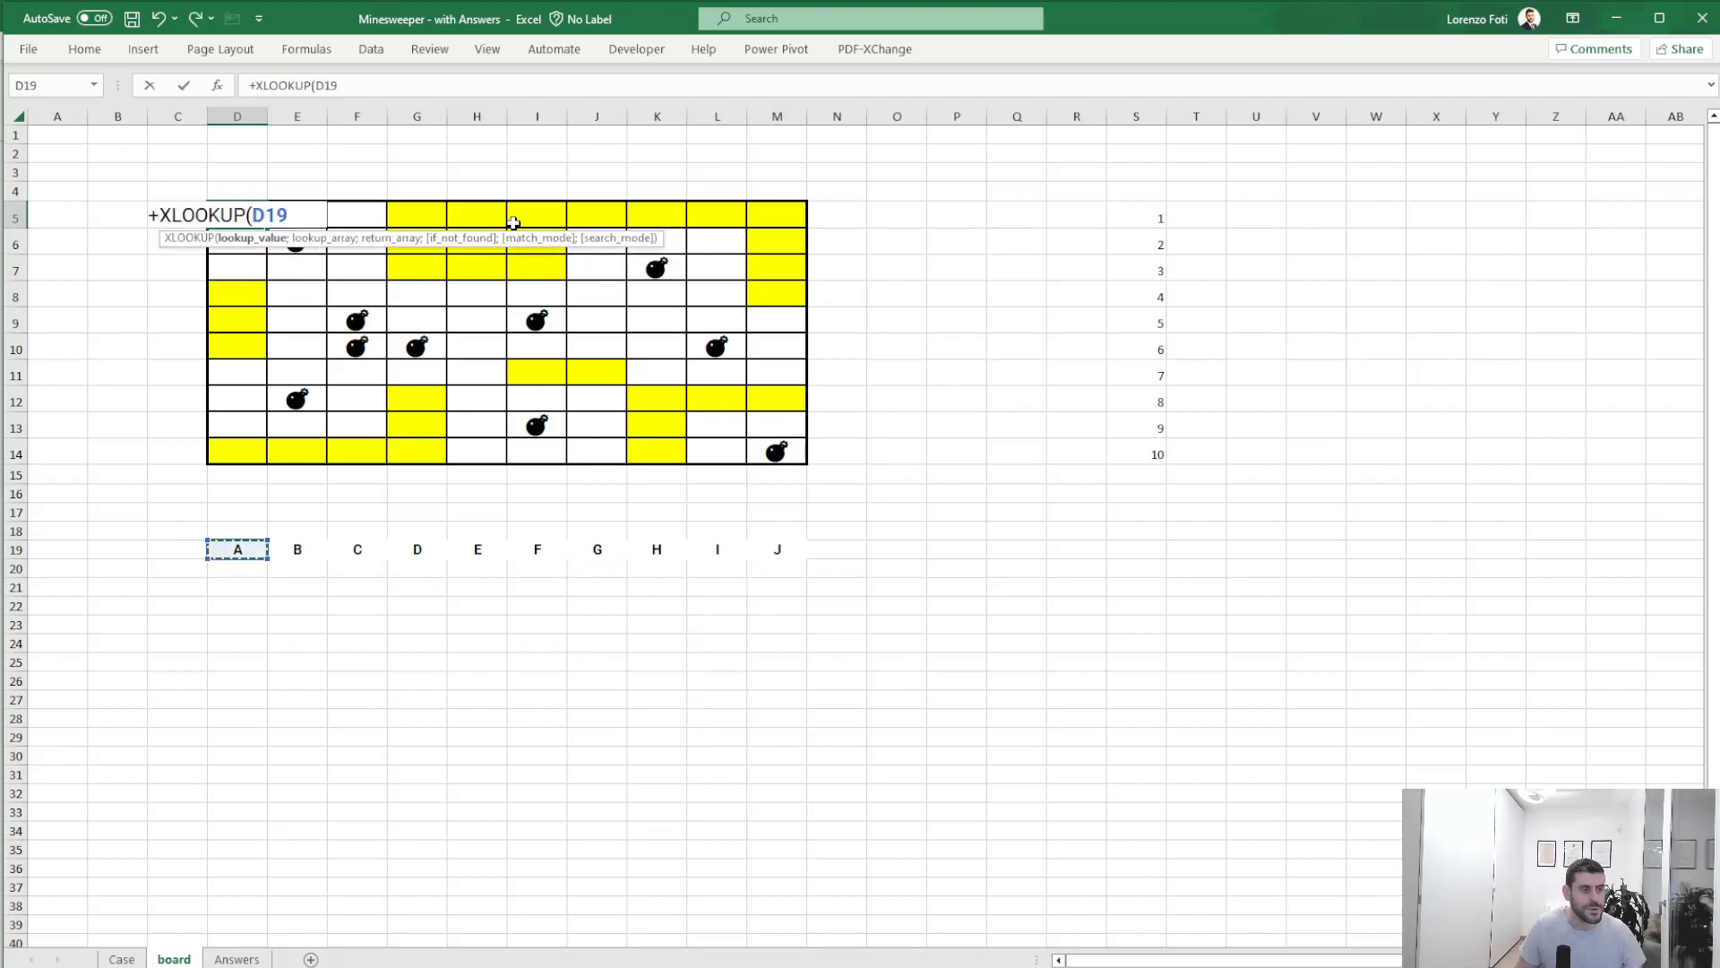
pyautogui.press('Escape')
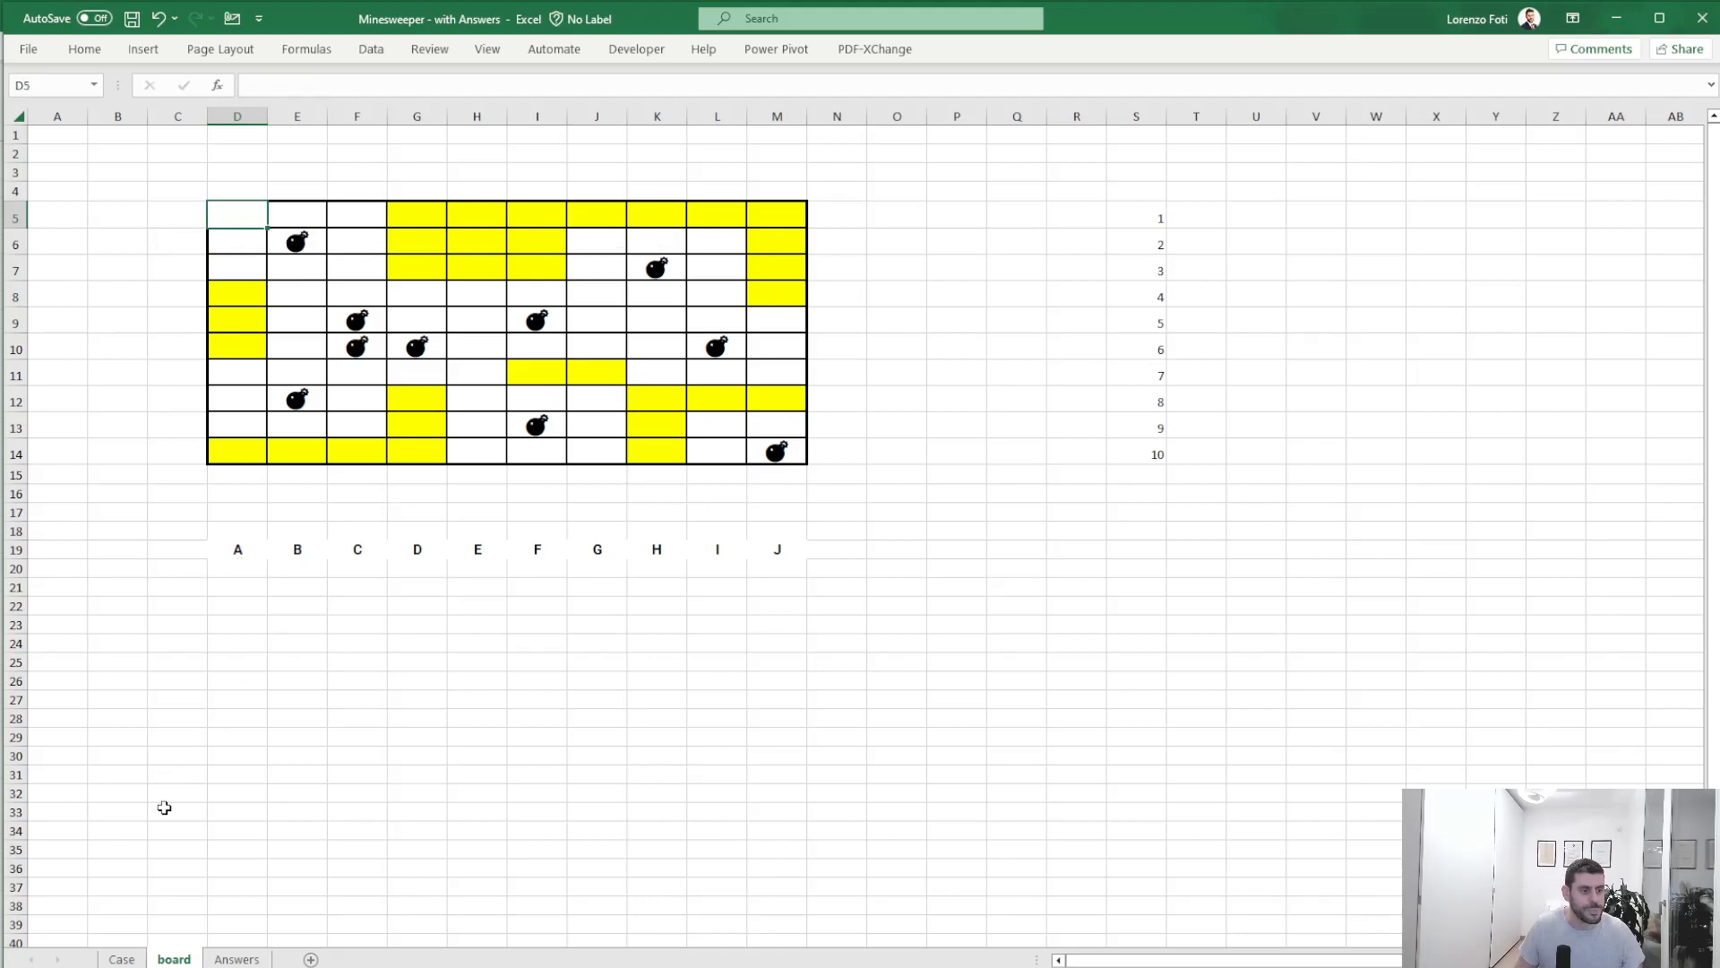
# - Examine the ten bomb locations of game 11 in the Level 2 table of the Case sheet
pyautogui.hotkey('ctrl', 'pageup')
pyautogui.scroll(-3, 354, 565)
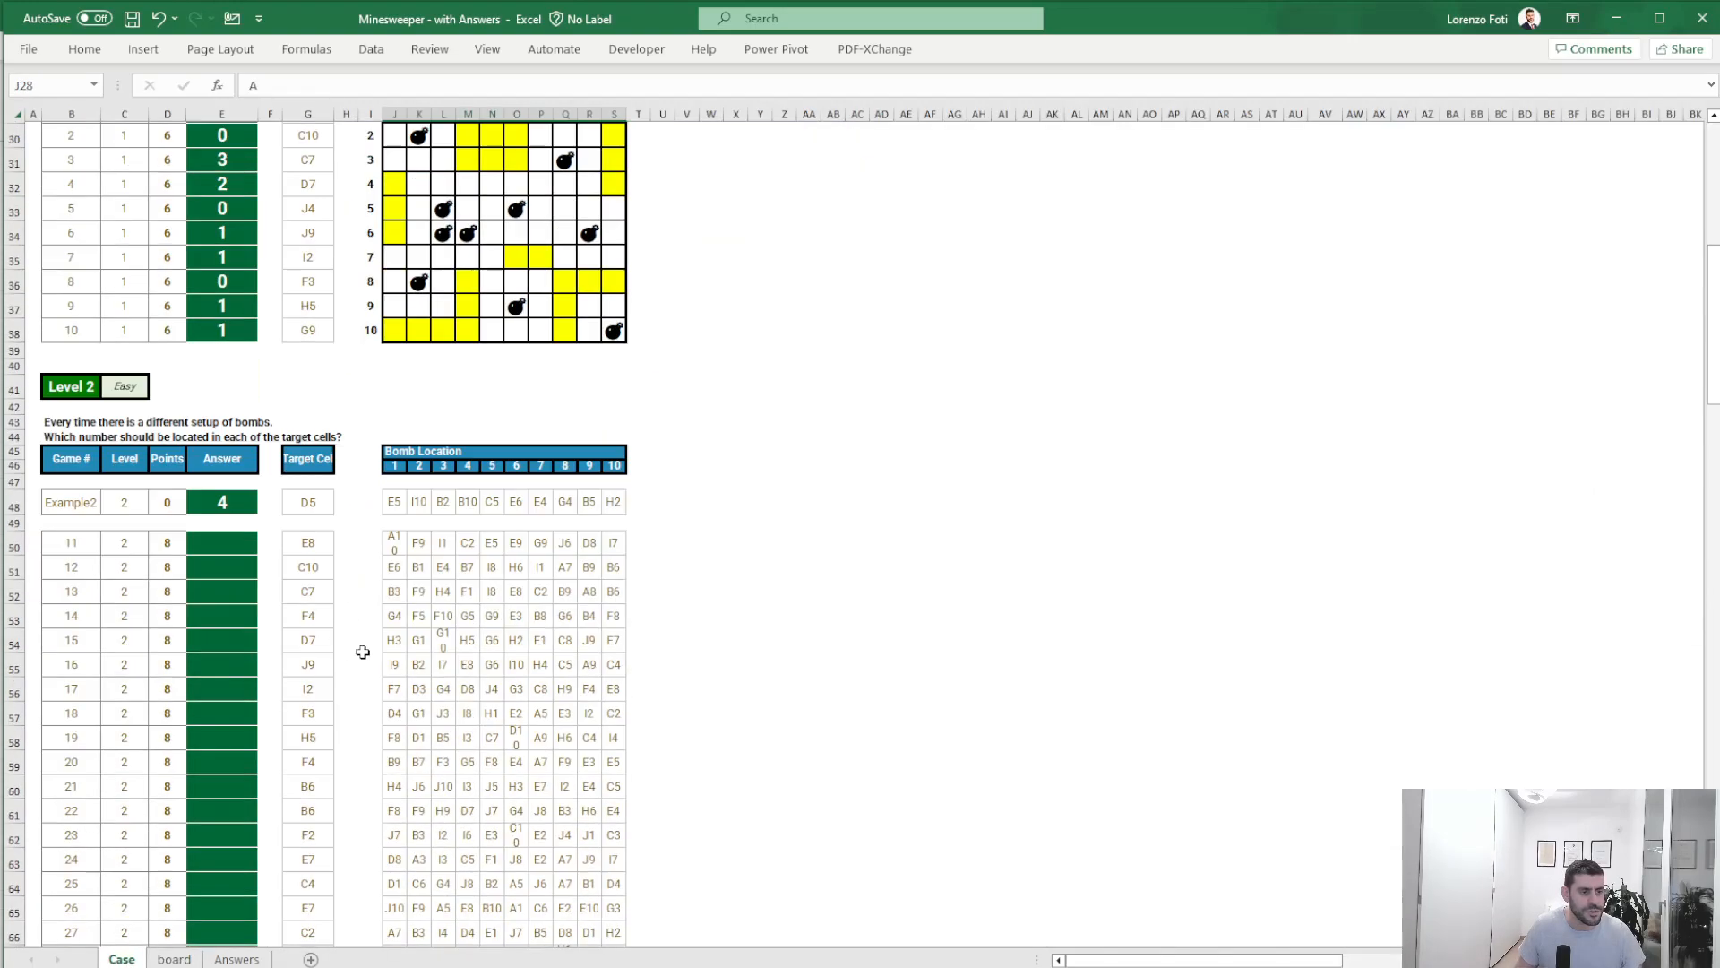
pyautogui.moveTo(395, 542); pyautogui.dragTo(613, 542)
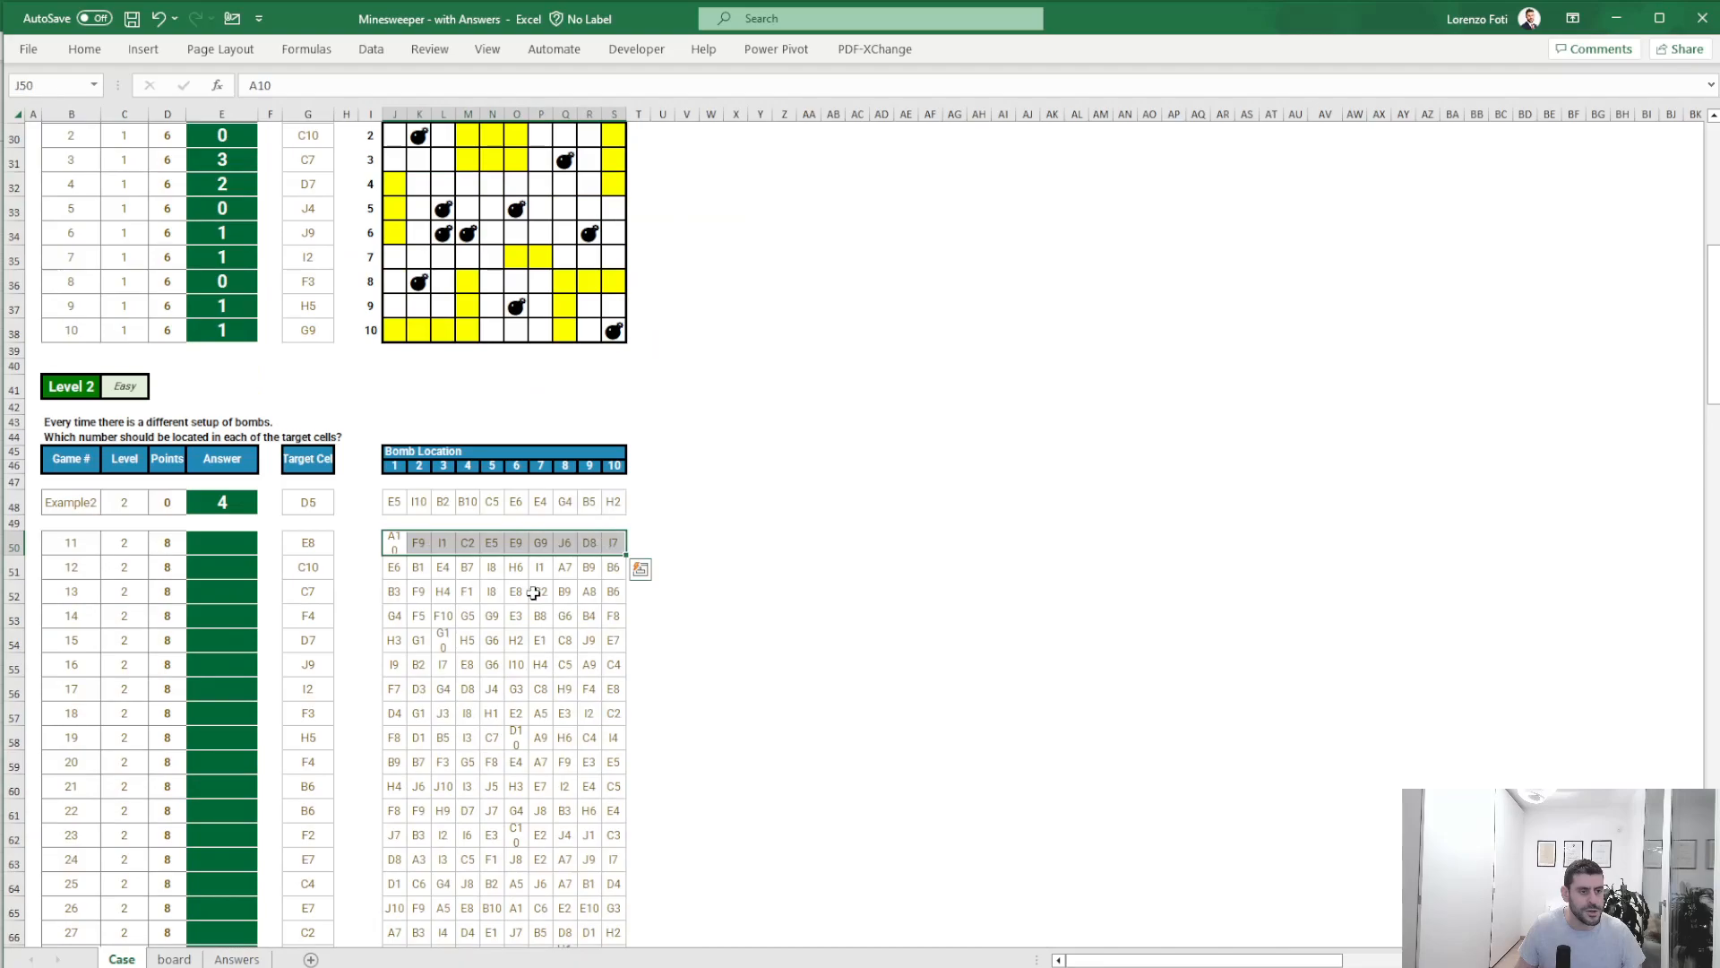
# - Start an IF(OR( formula in D5 of the board sheet with the concatenated coordinate D$19&$S5 as the left side of the comparison
pyautogui.click(174, 957)
pyautogui.write('+if(or(')
pyautogui.press('Down')
pyautogui.press('Down')
pyautogui.press('Down')
pyautogui.press('Down')
pyautogui.press('Down')
pyautogui.press('Down')
pyautogui.press('Down')
pyautogui.press('Down')
pyautogui.press('Down')
pyautogui.press('Down')
pyautogui.press('Down')
pyautogui.press('Down')
pyautogui.press('Down')
pyautogui.press('Down')
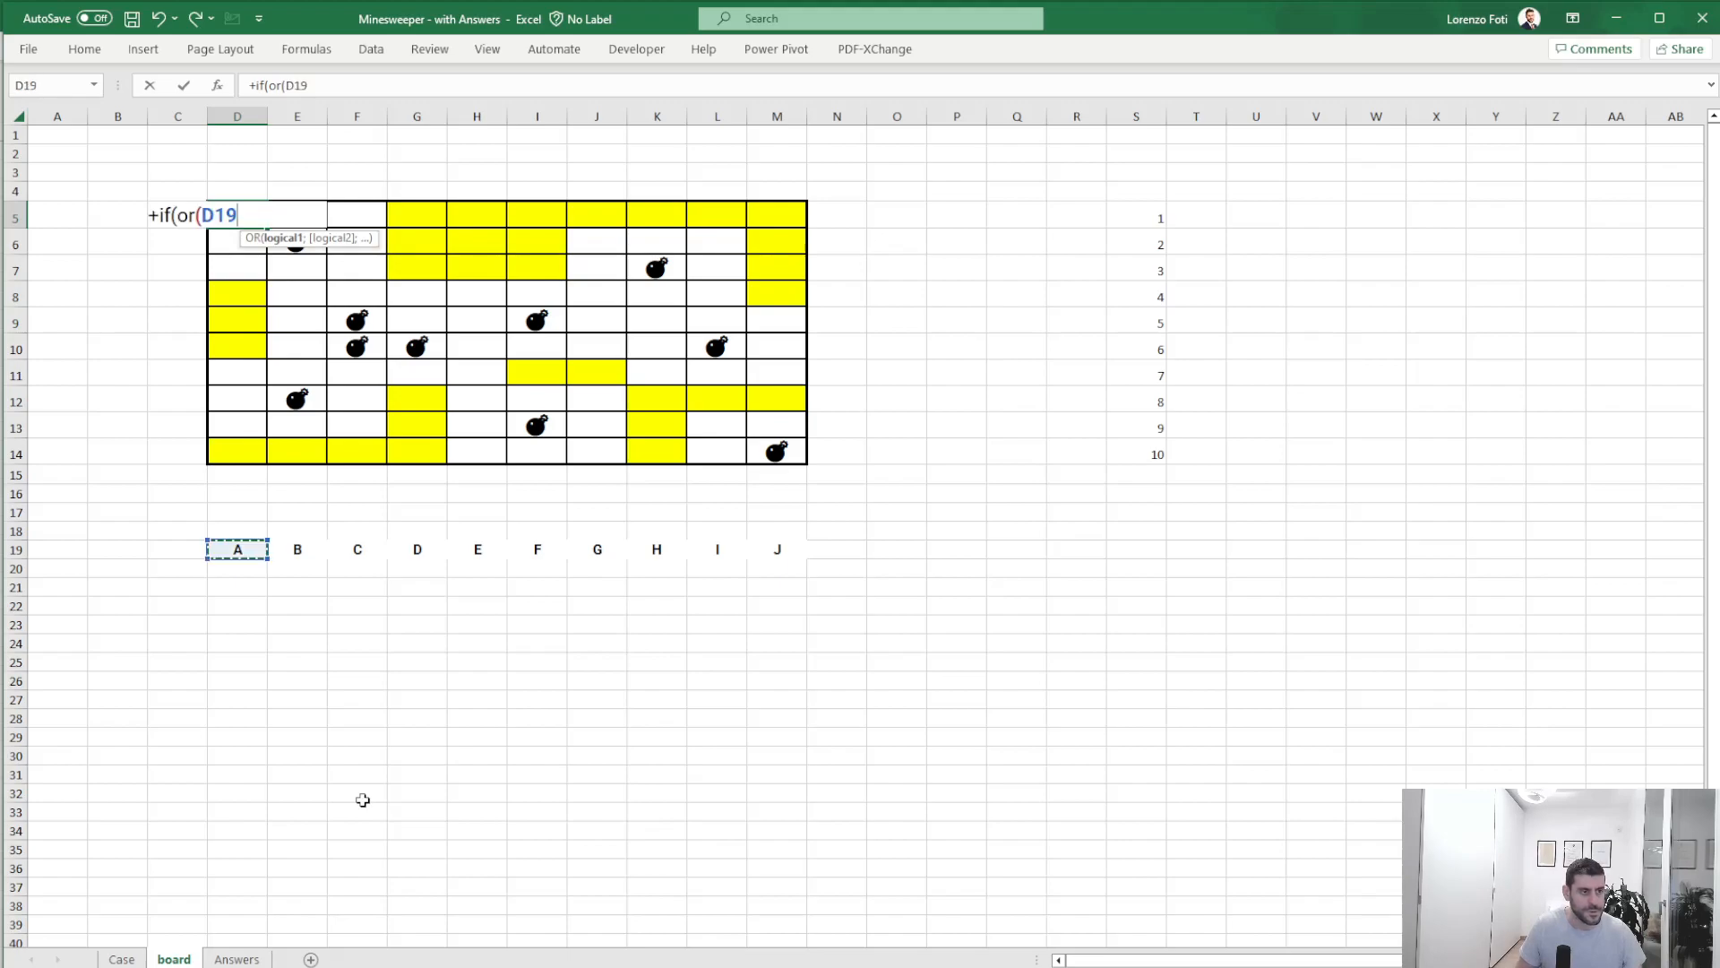
pyautogui.press('F4')
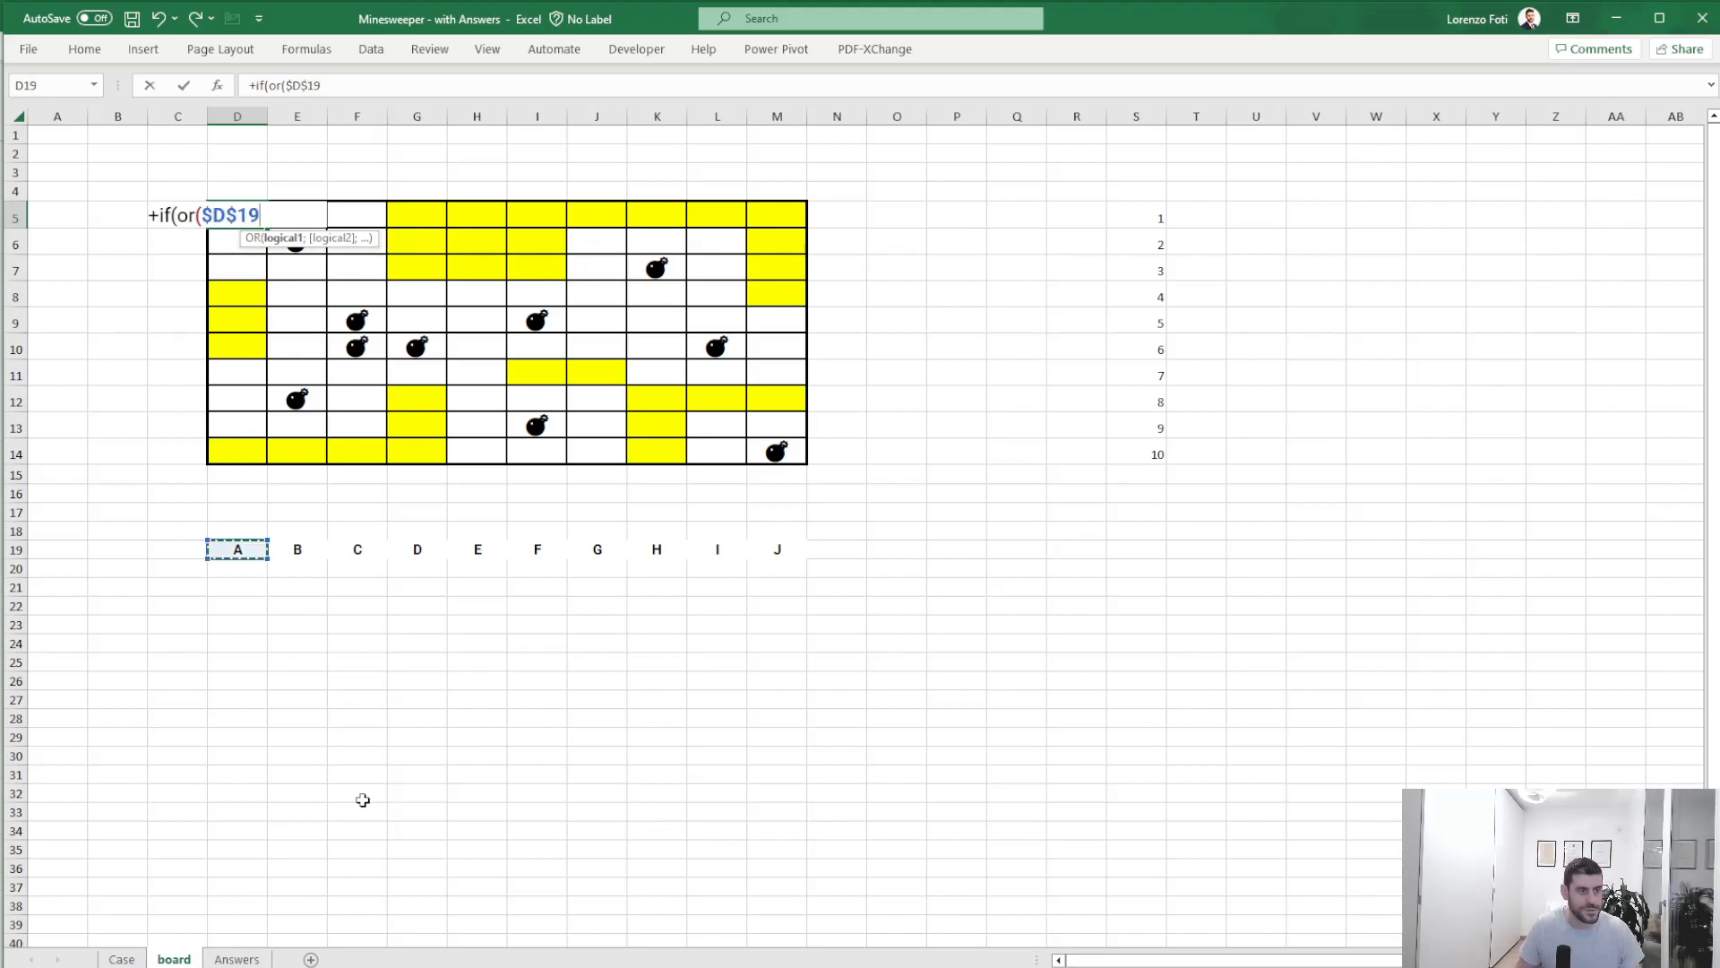
pyautogui.press('F4')
pyautogui.write('&')
pyautogui.hotkey('ctrl', 'Right')
pyautogui.hotkey('ctrl', 'Left')
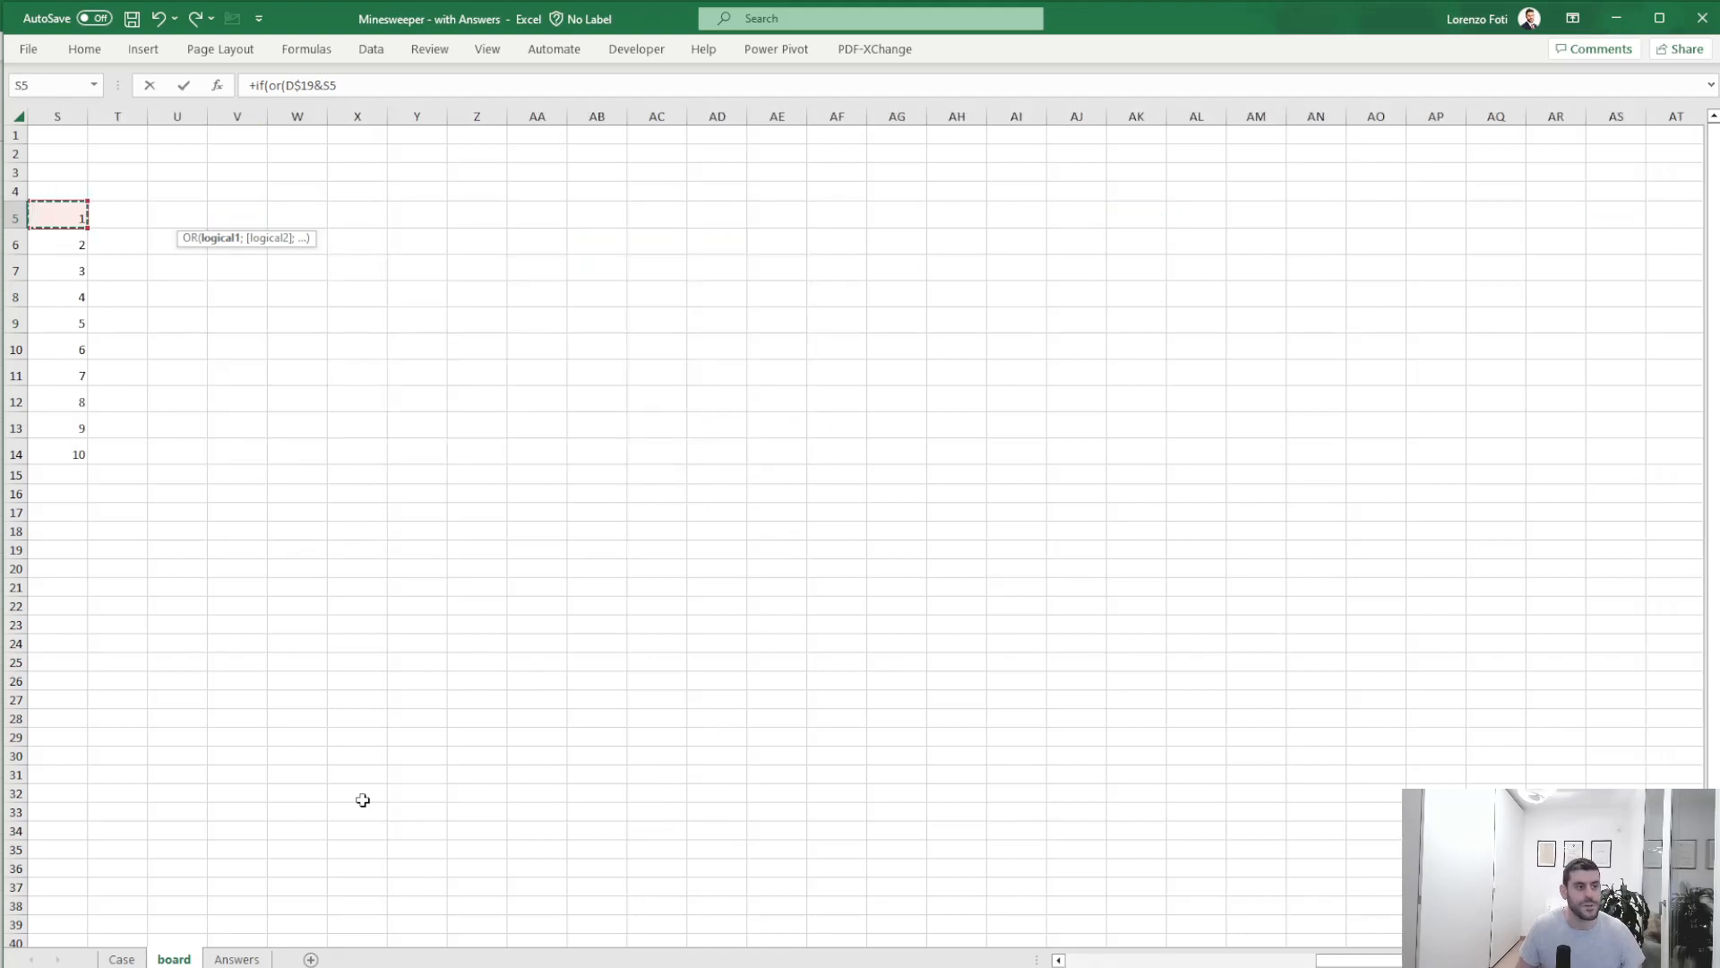
pyautogui.press('F4')
pyautogui.press('F4')
pyautogui.press('F4')
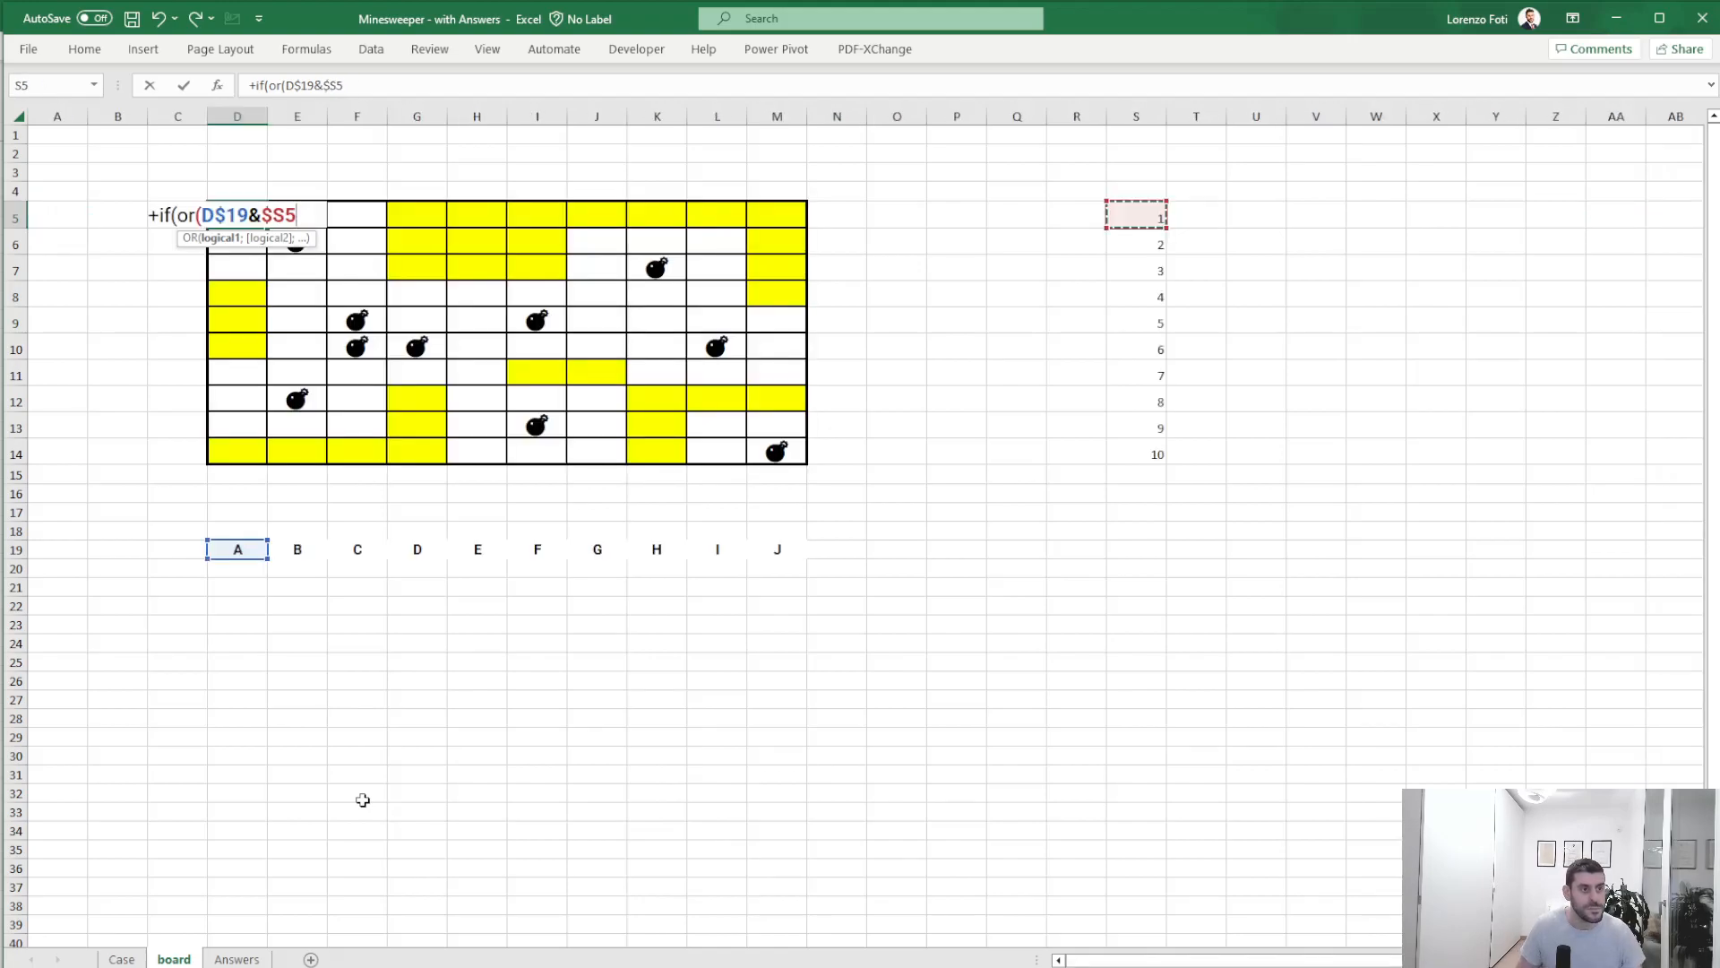
pyautogui.write('=')
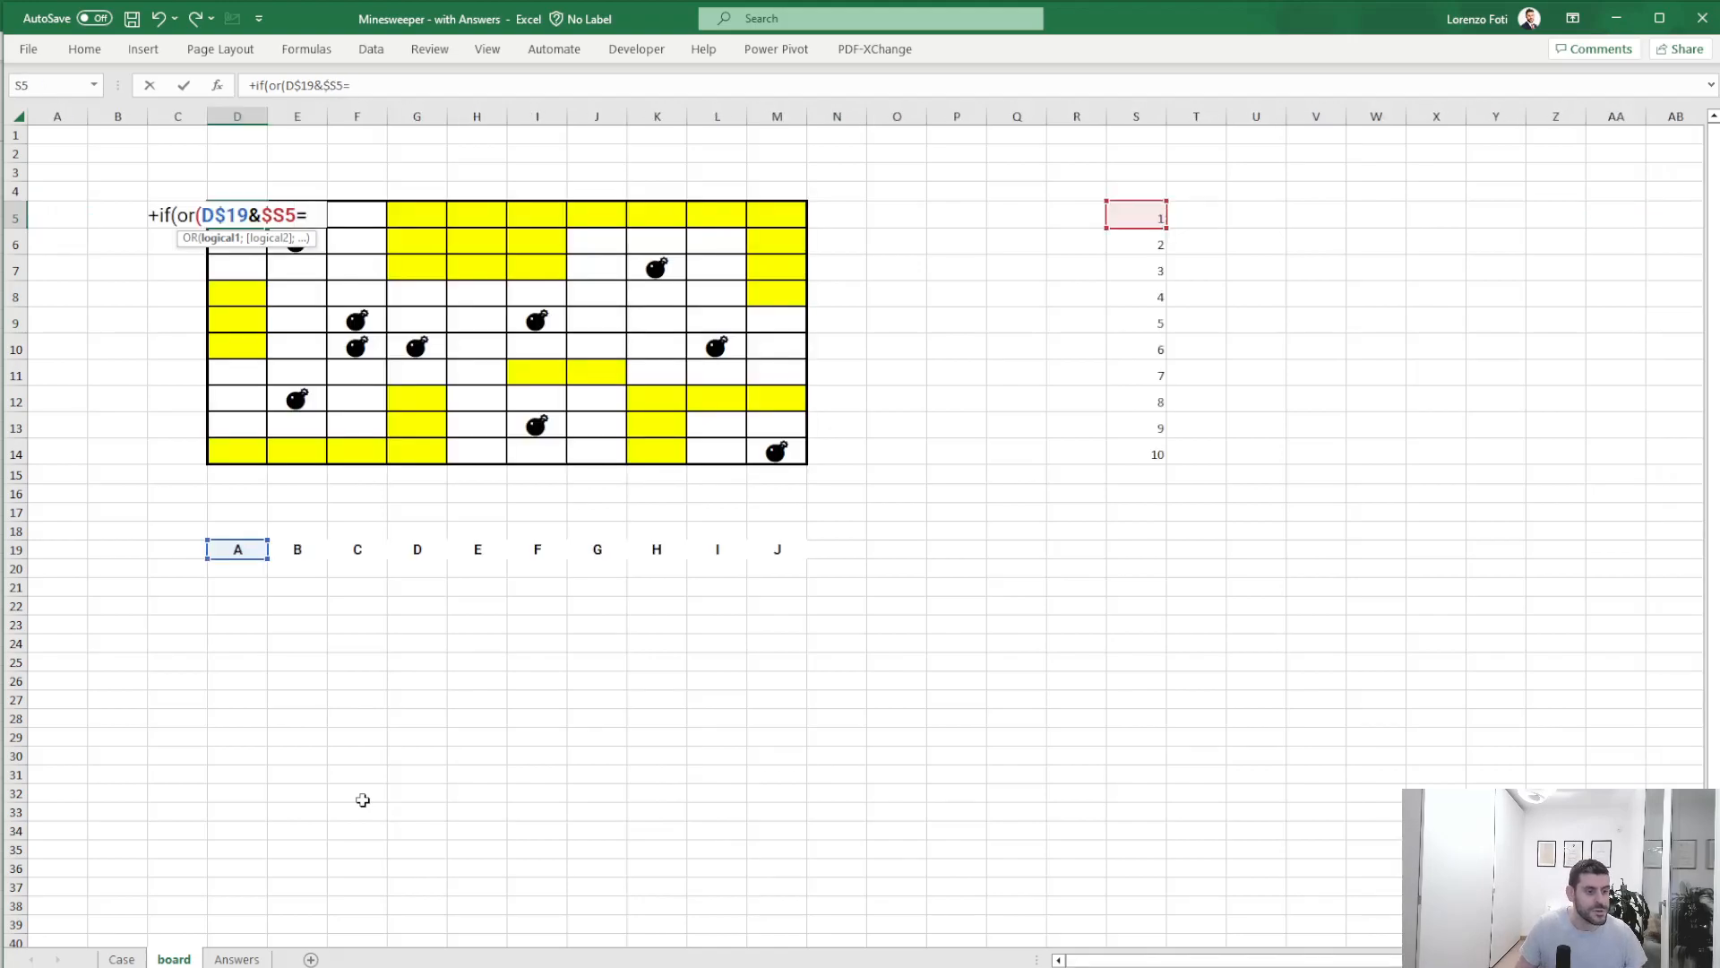
# - Complete the OR test in D5 by comparing the coordinate with the absolute range $D$29:$Q$29 of the board sheet
pyautogui.click(122, 958)
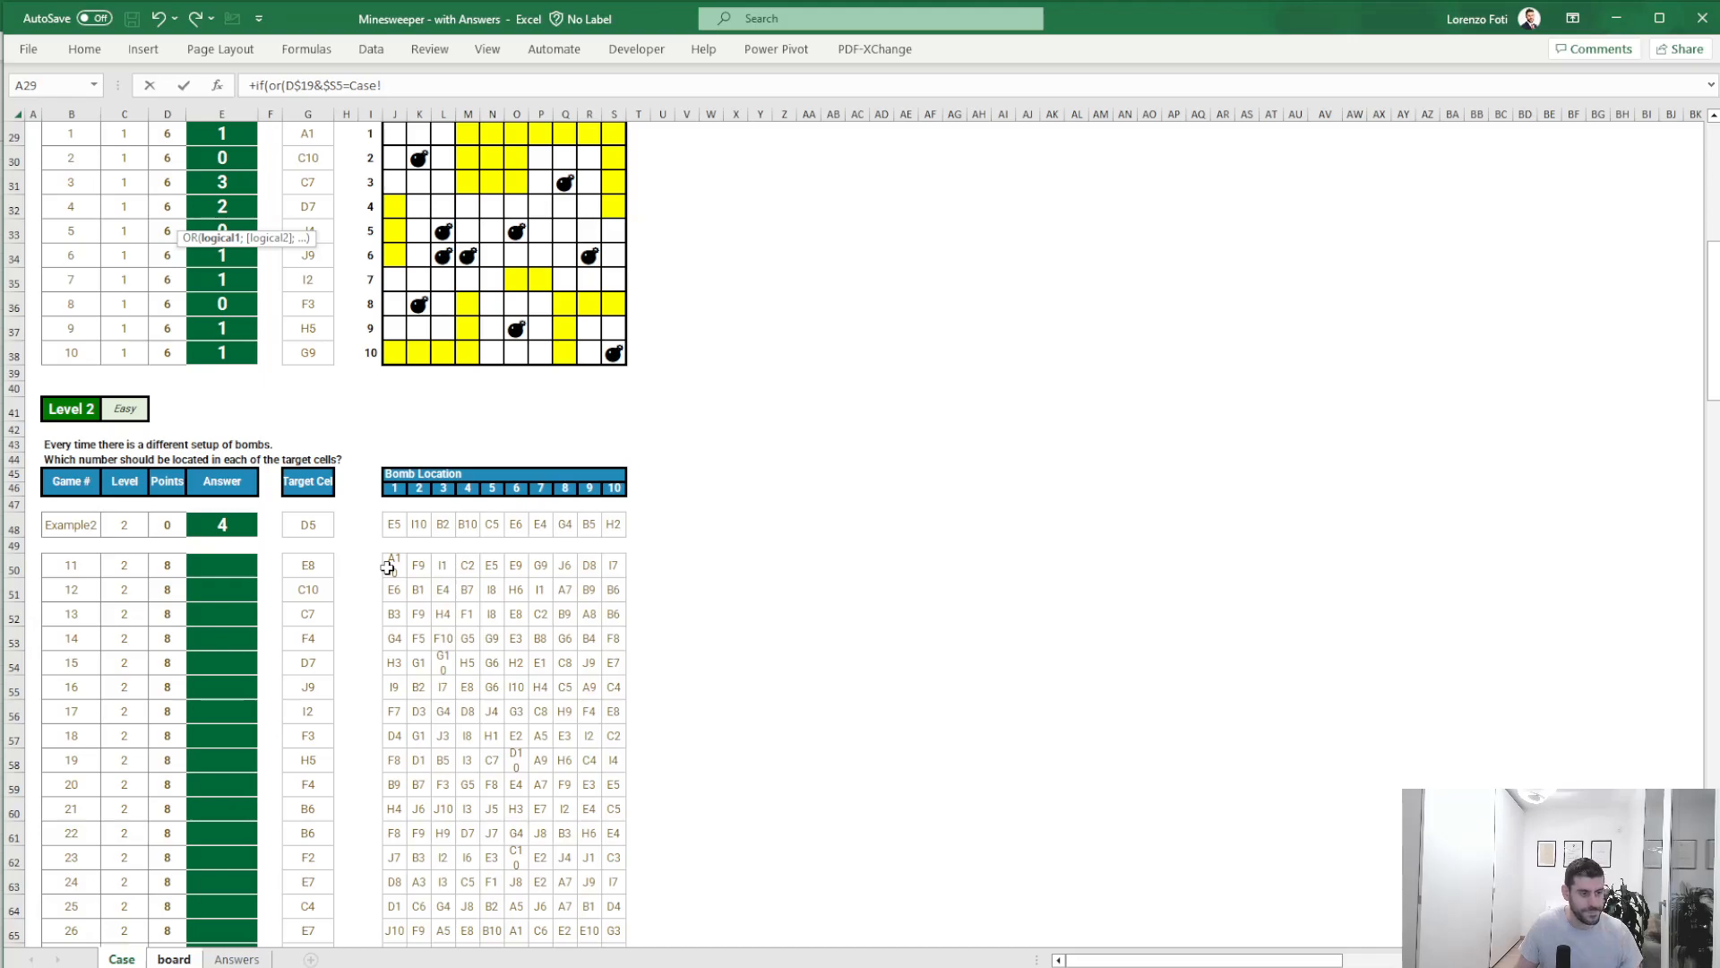
pyautogui.click(174, 958)
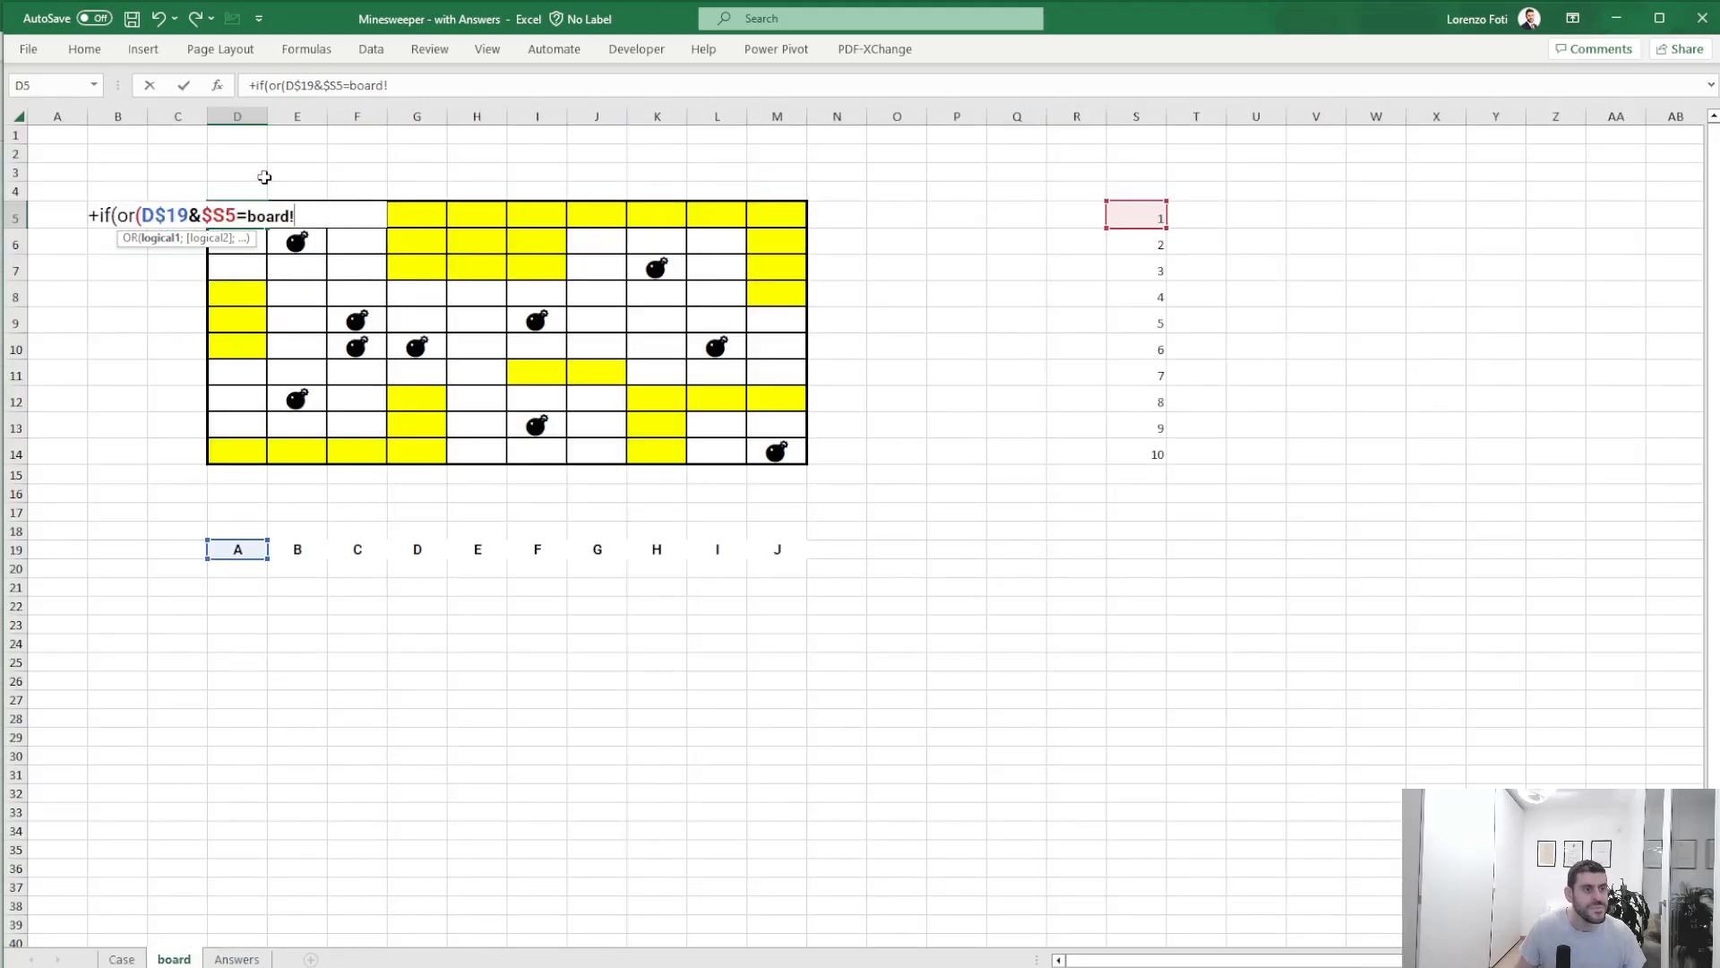
pyautogui.moveTo(242, 737); pyautogui.dragTo(989, 746)
pyautogui.press('F4')
pyautogui.write(');')
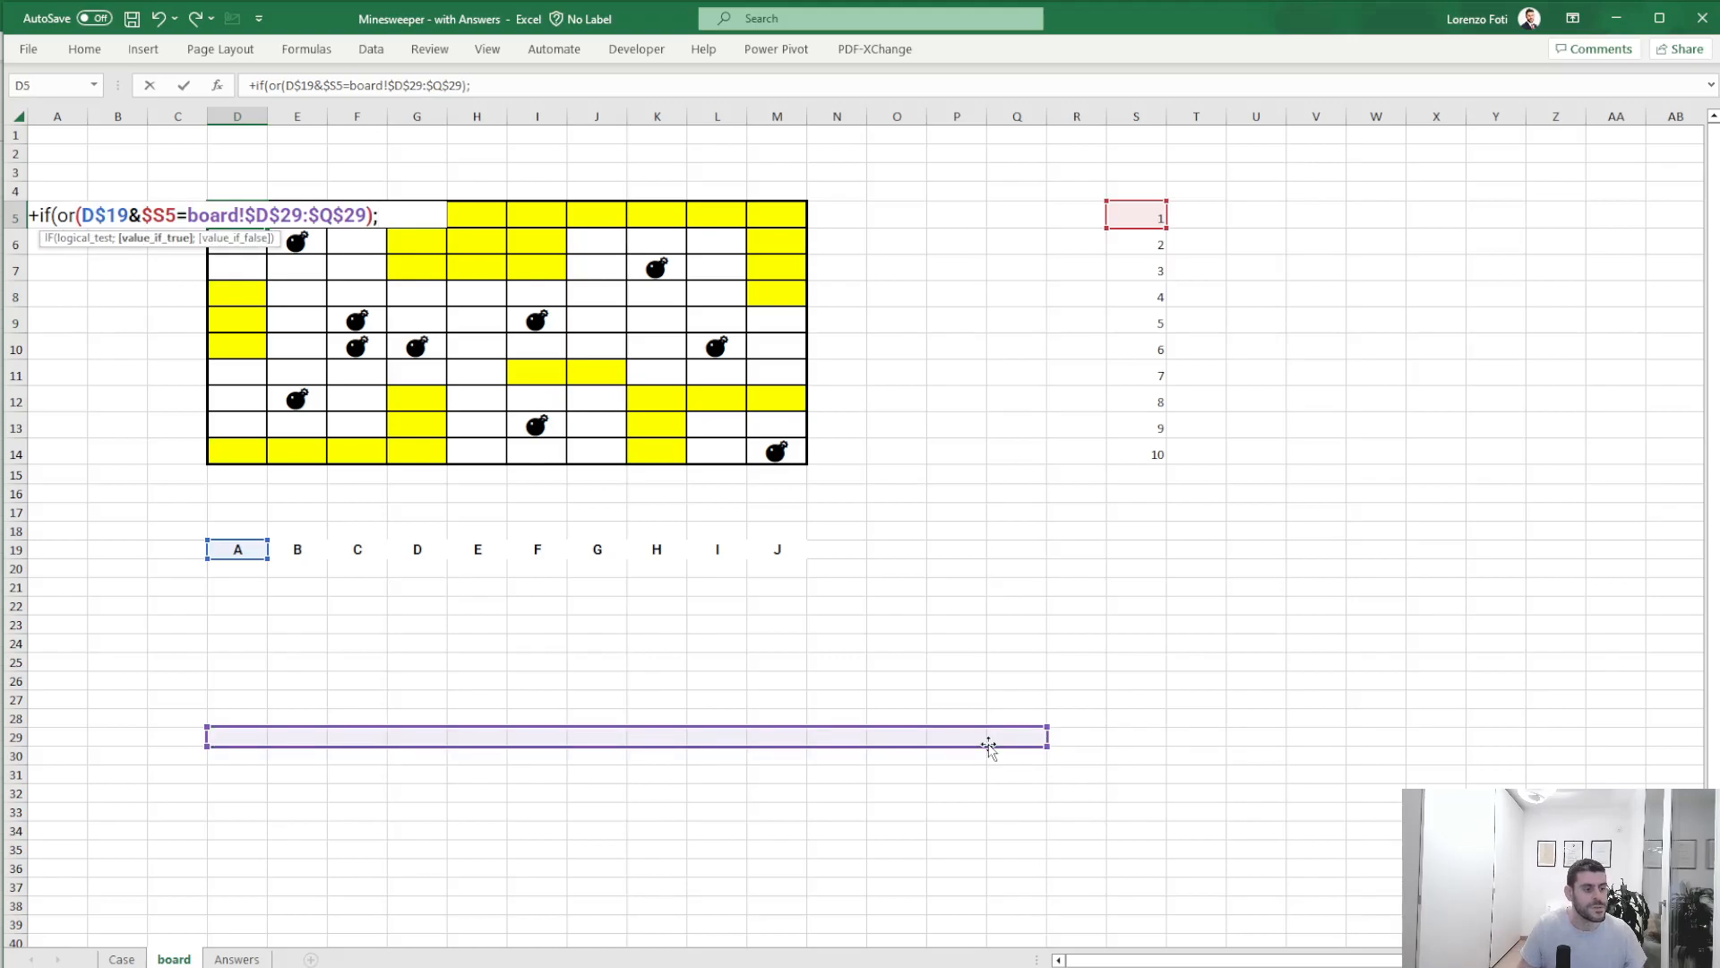
# - Finish the IF formula in D5 so it returns the bomb cell Case!$T$7 when true and an empty string otherwise
pyautogui.click(119, 959)
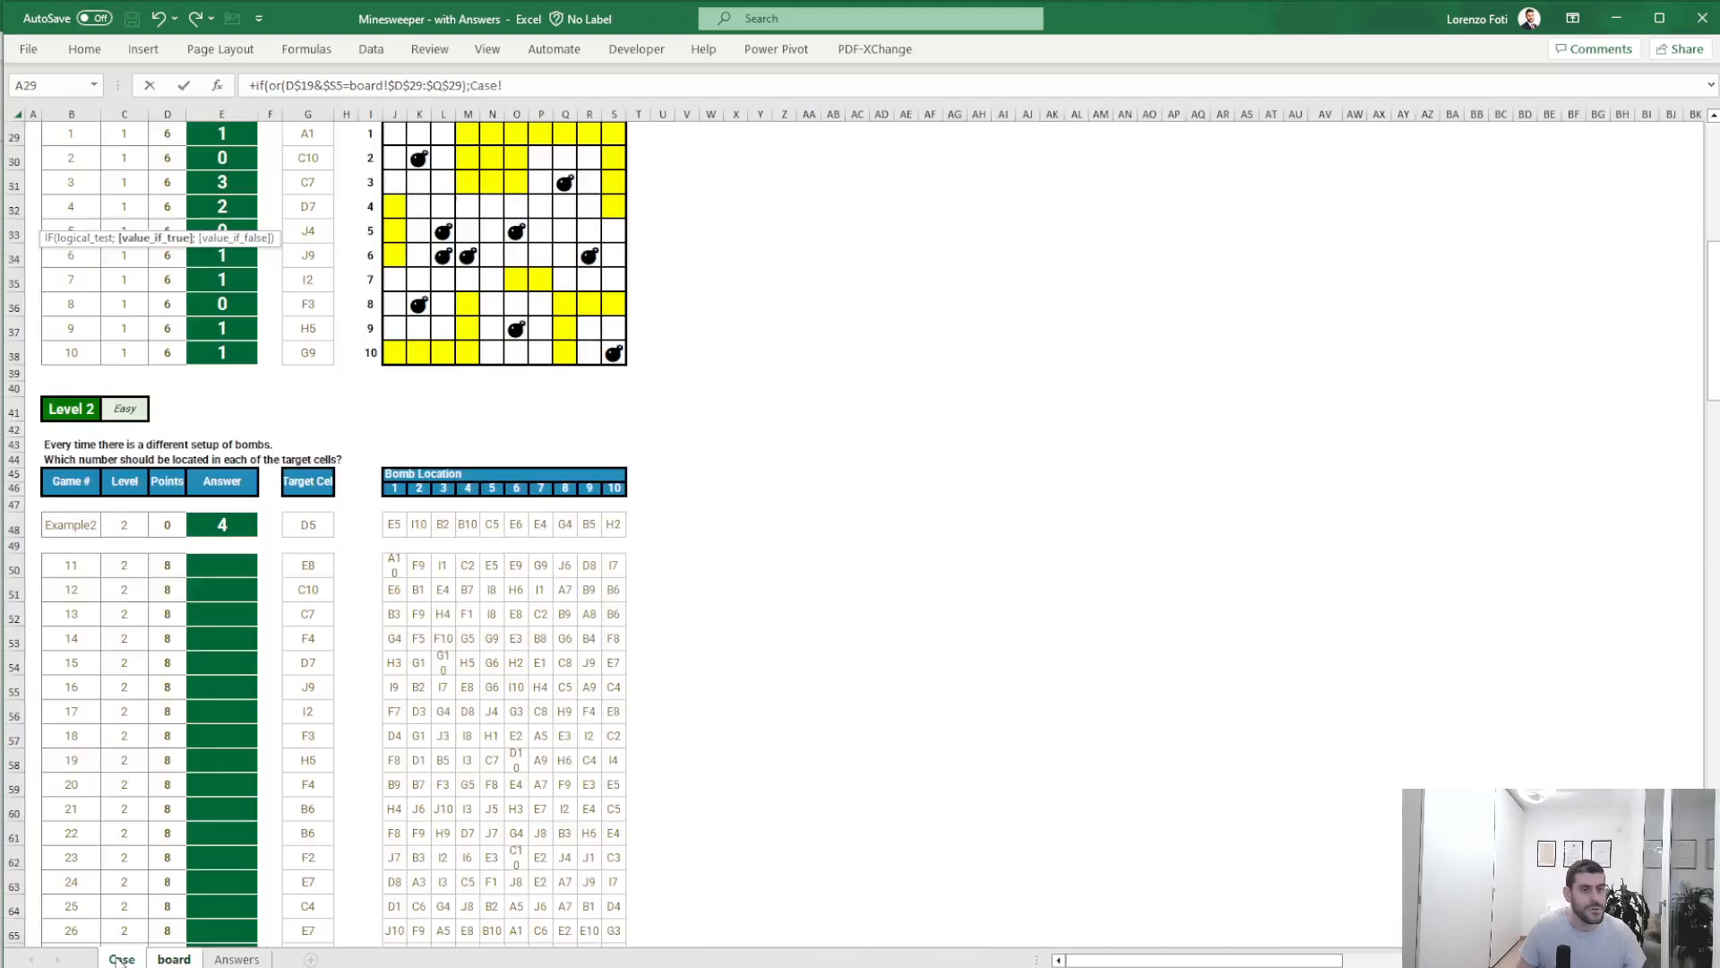
pyautogui.click(638, 195)
pyautogui.write(';"")')
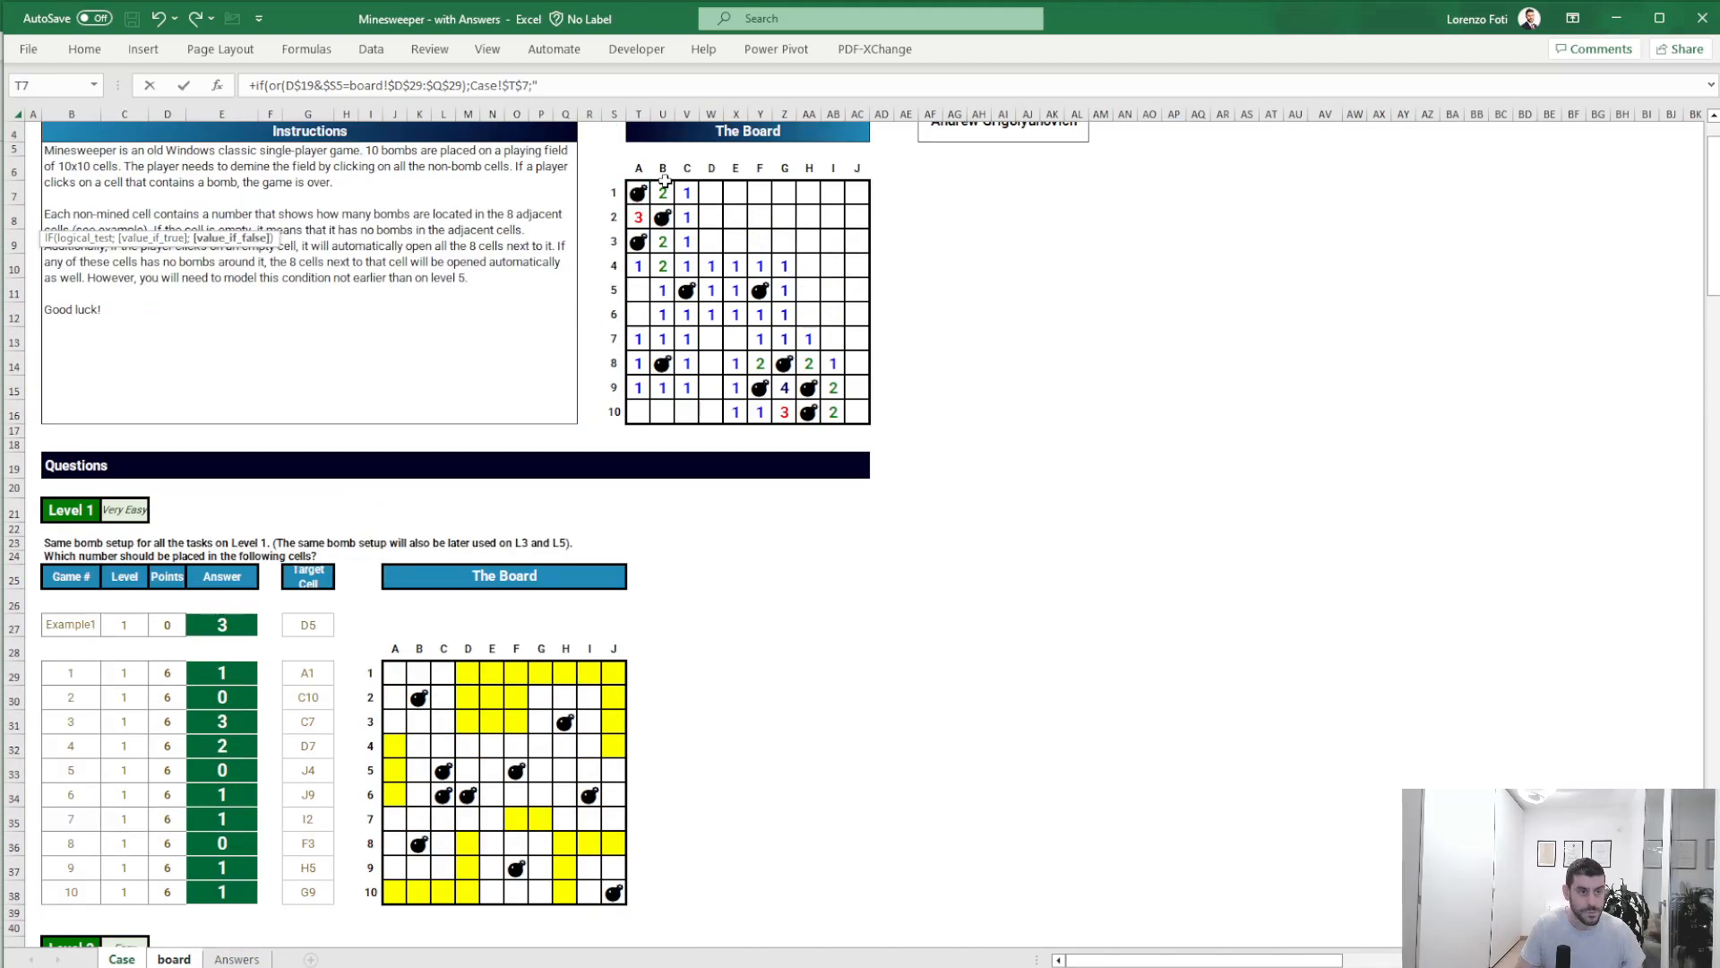
pyautogui.press('Return')
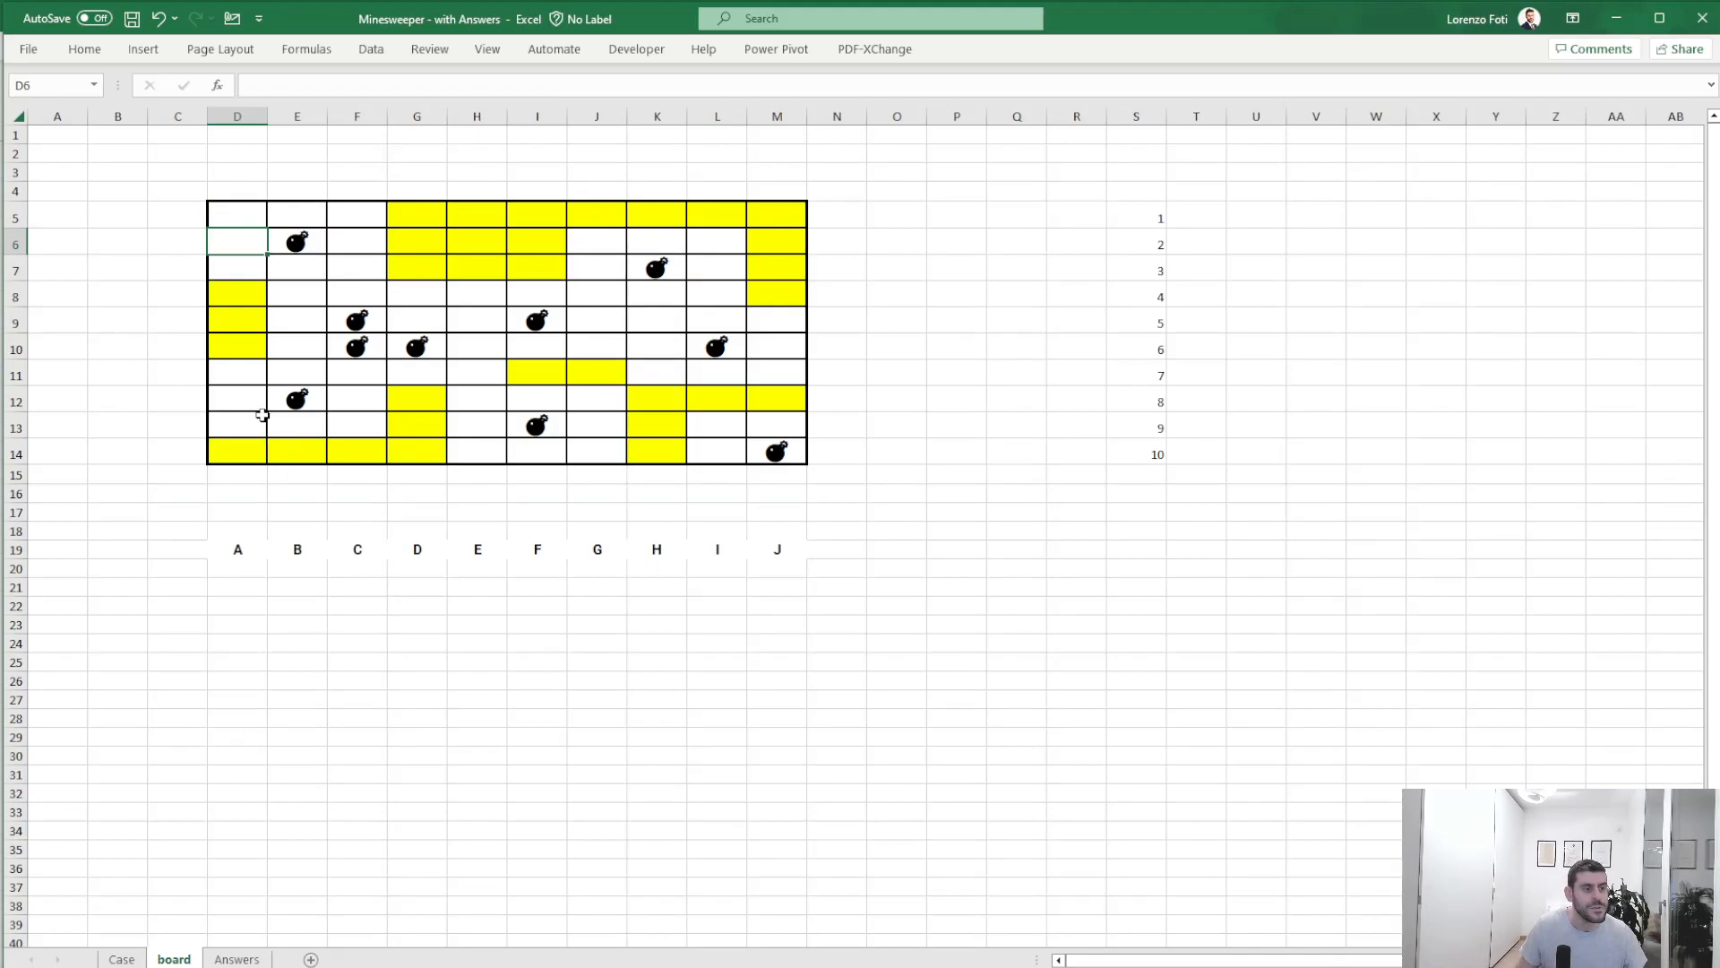
# - Check the range referenced by the D5 formula and enter 1 in B29 as the game number
pyautogui.doubleClick(233, 215)
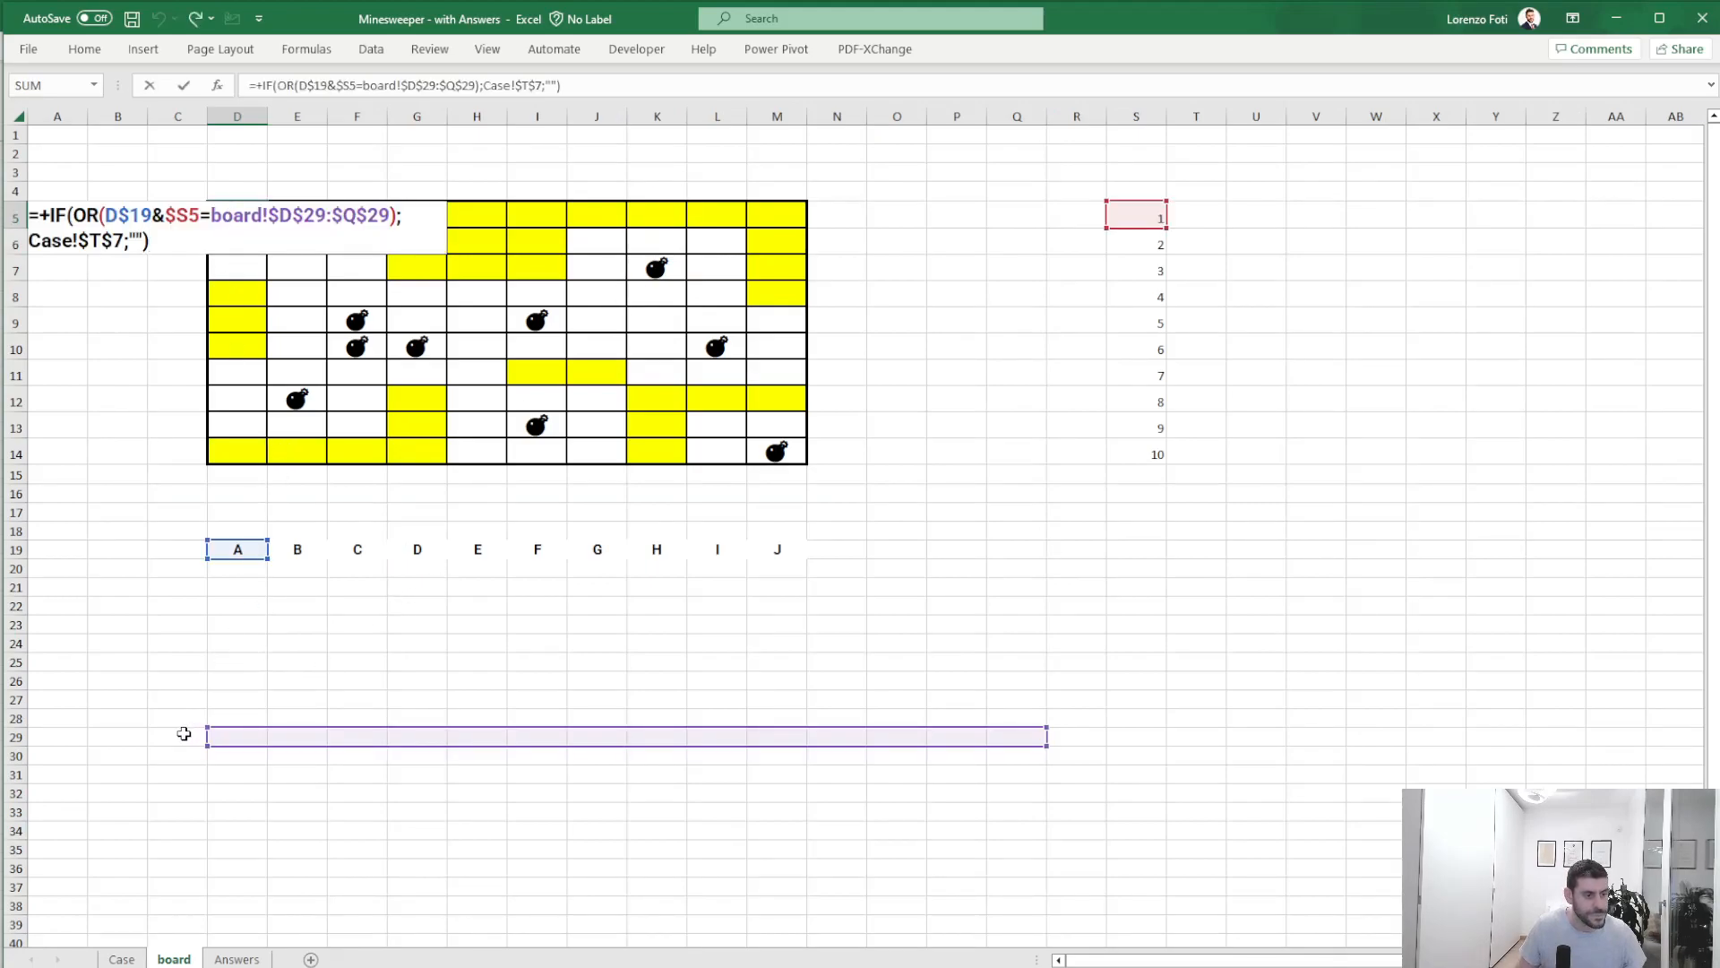
pyautogui.click(135, 738)
pyautogui.write('1')
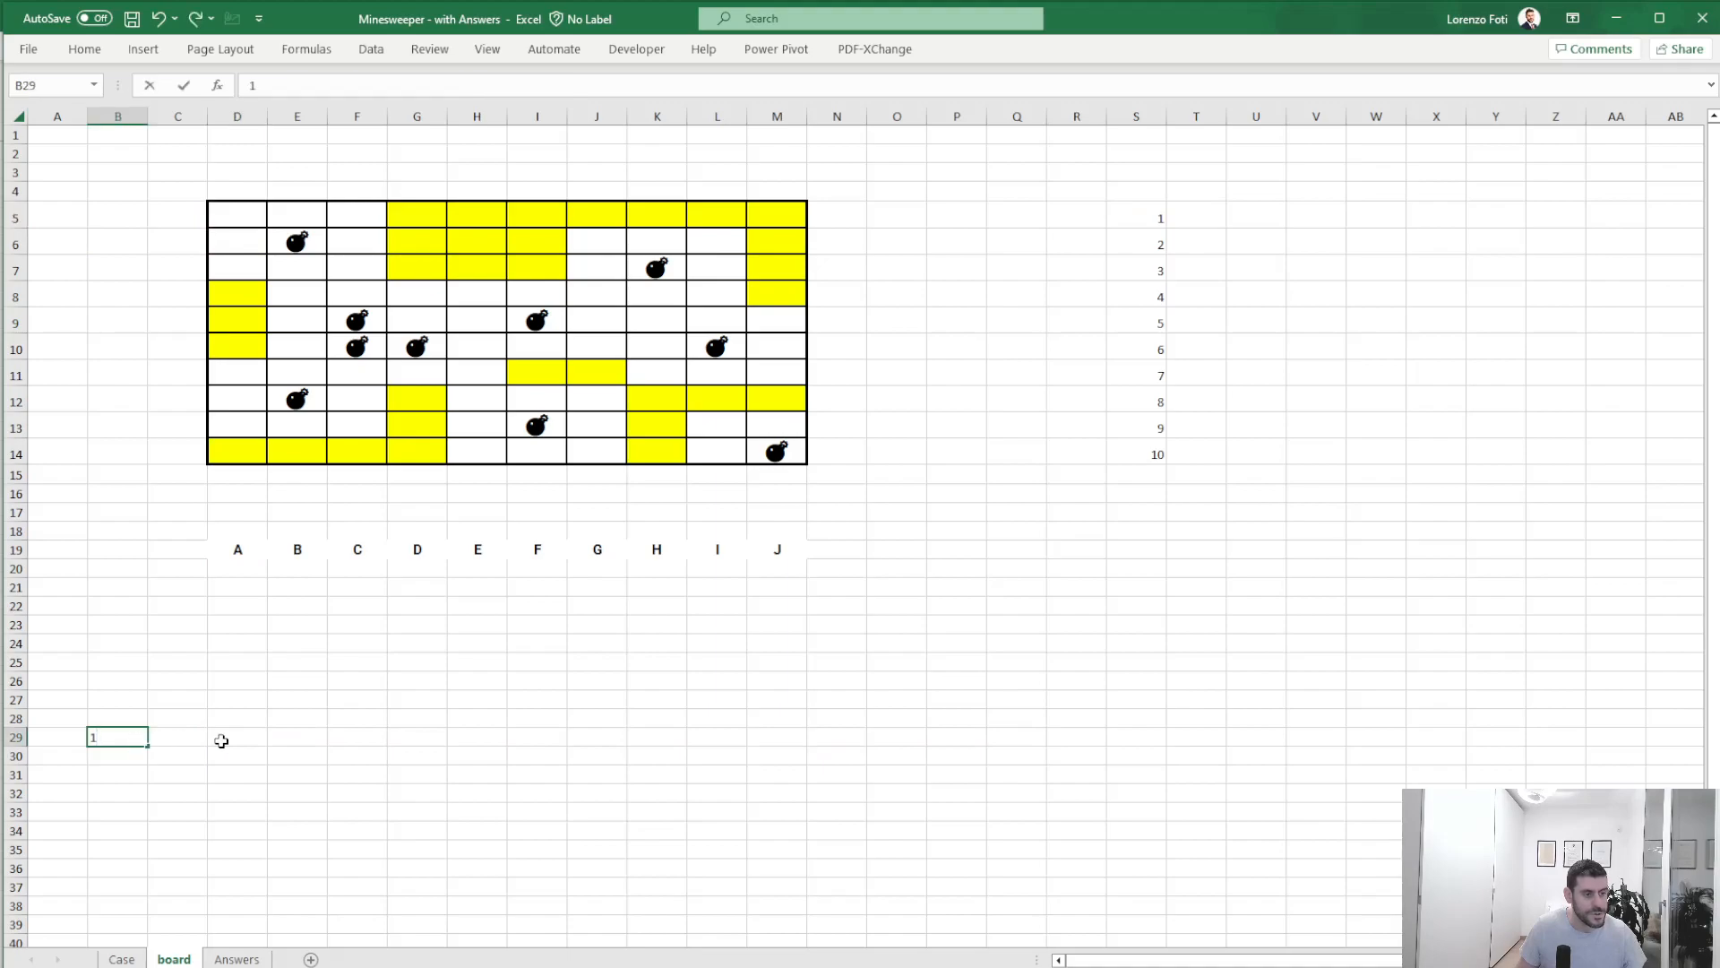
# - Start an XLOOKUP formula in D29 that looks up B29 in column B of the Case sheet
pyautogui.click(221, 740)
pyautogui.write('+')
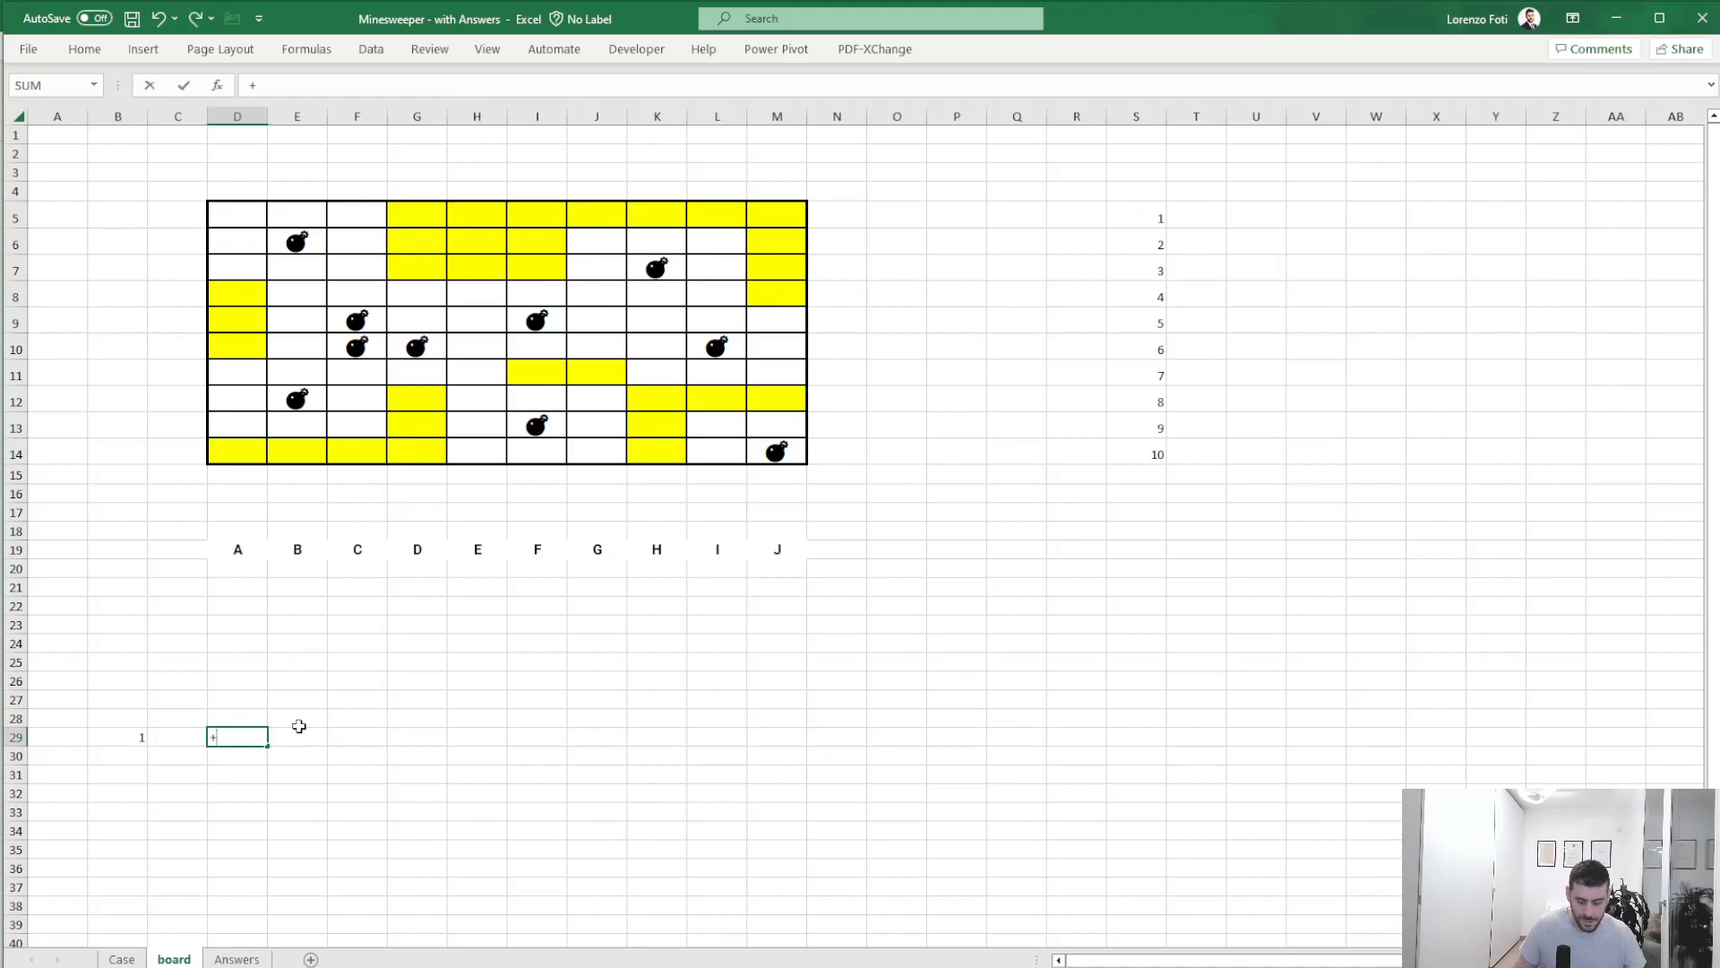
pyautogui.write('XLOOKUP(')
pyautogui.press('Left')
pyautogui.press('Left')
pyautogui.write(';')
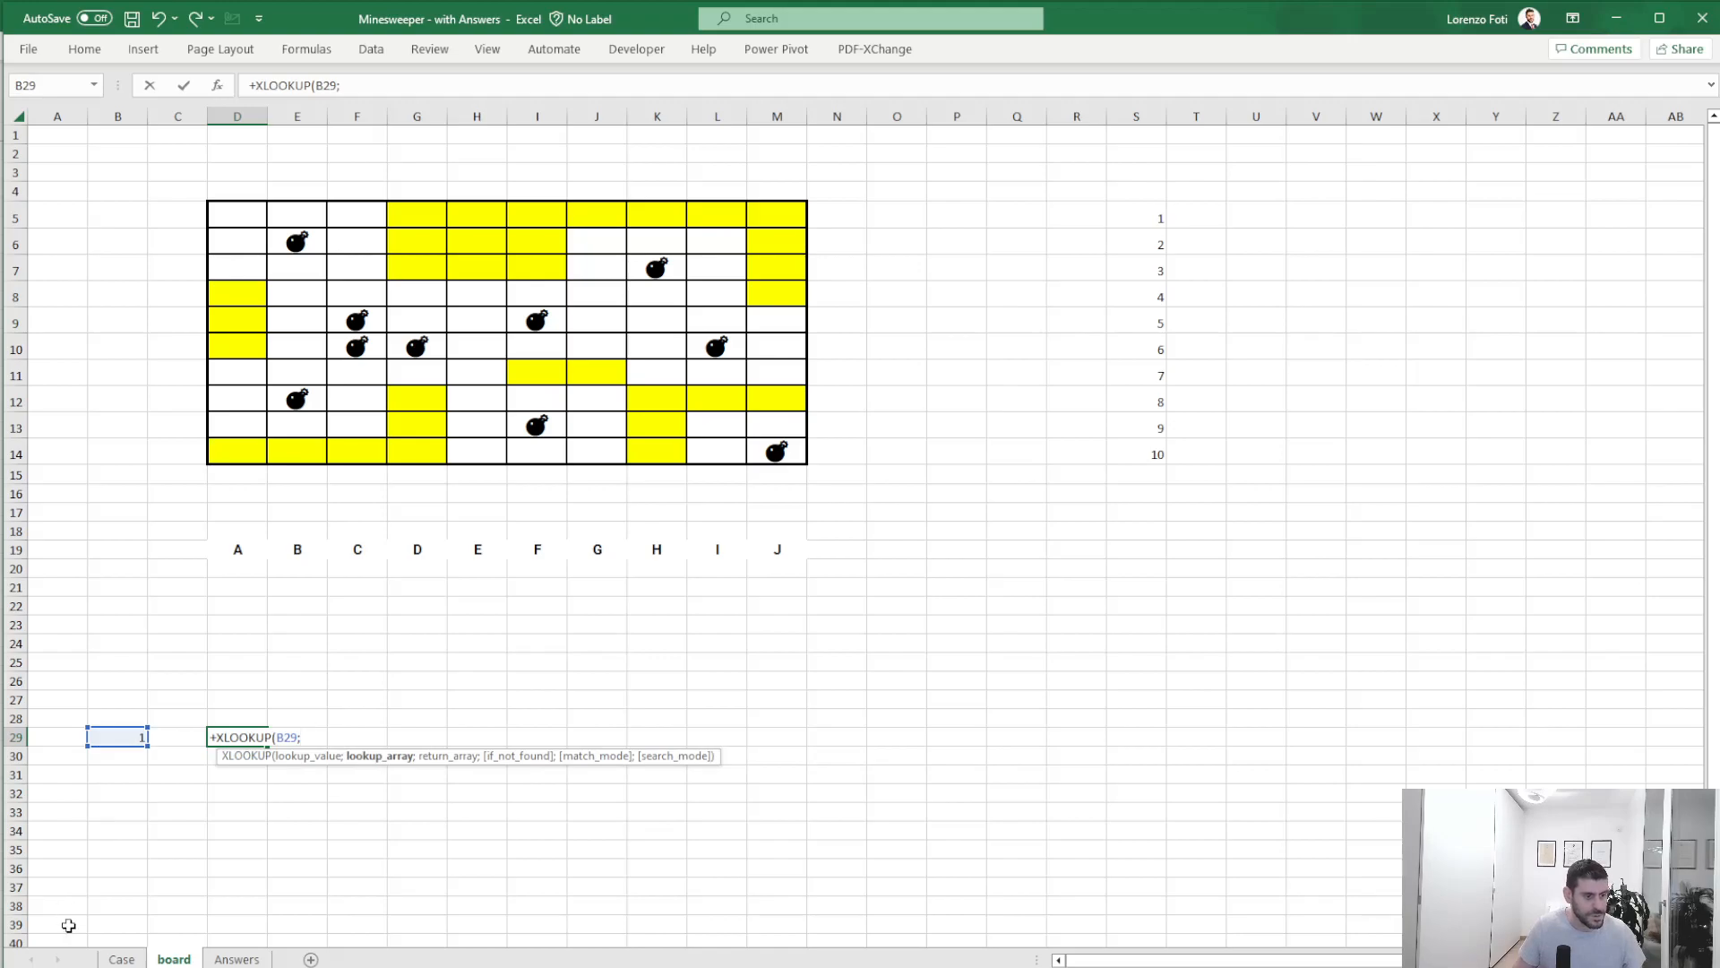
pyautogui.click(121, 958)
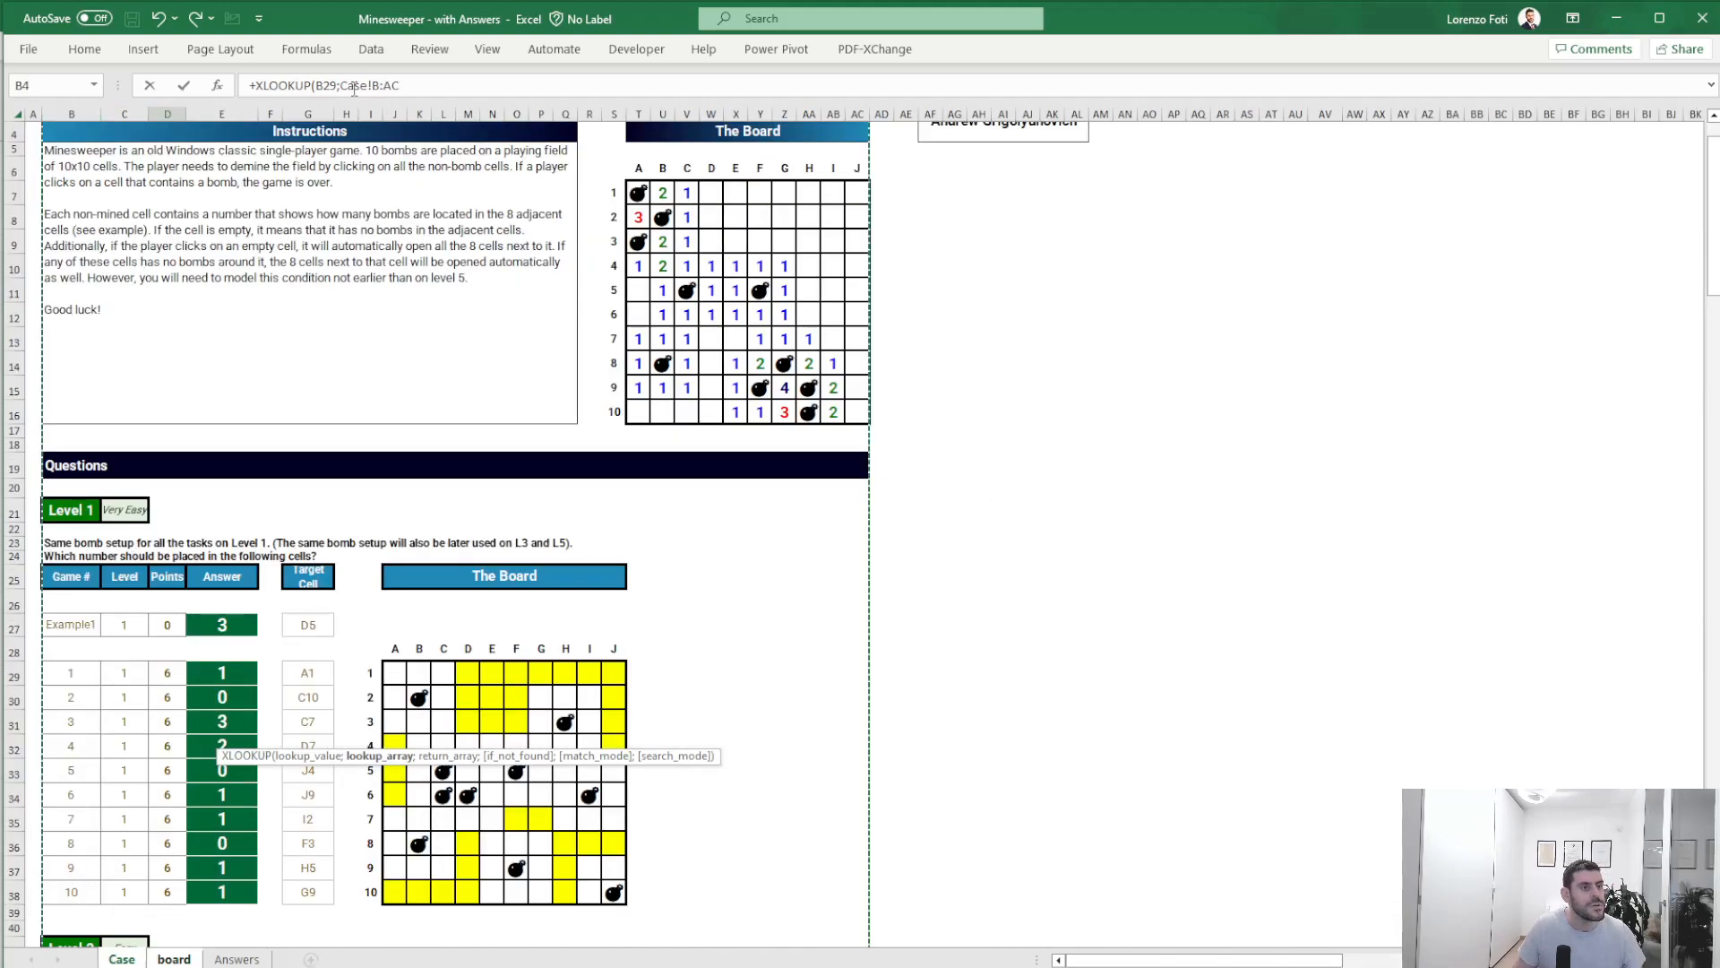
pyautogui.click(434, 84)
pyautogui.press('BackSpace')
pyautogui.press('BackSpace')
pyautogui.write('b;')
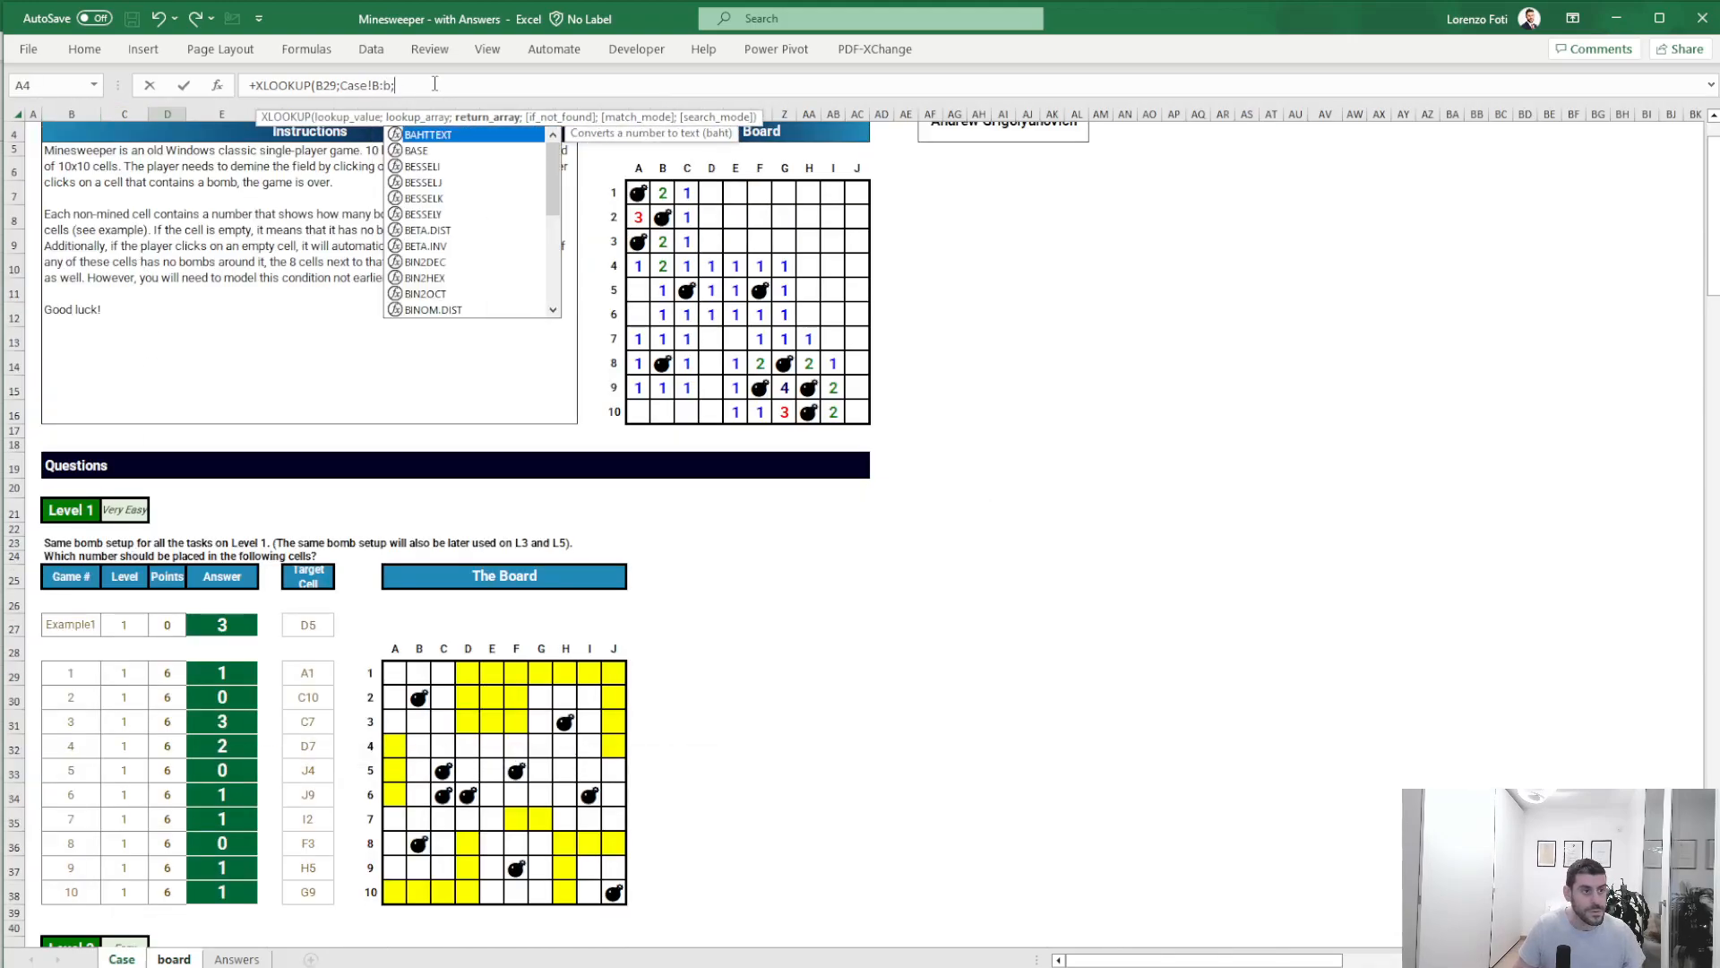
# - Complete the XLOOKUP in D29 of the board sheet with the whole-column range Case!G:S as the return array
pyautogui.scroll(-4, 363, 699)
pyautogui.moveTo(308, 797); pyautogui.dragTo(621, 796)
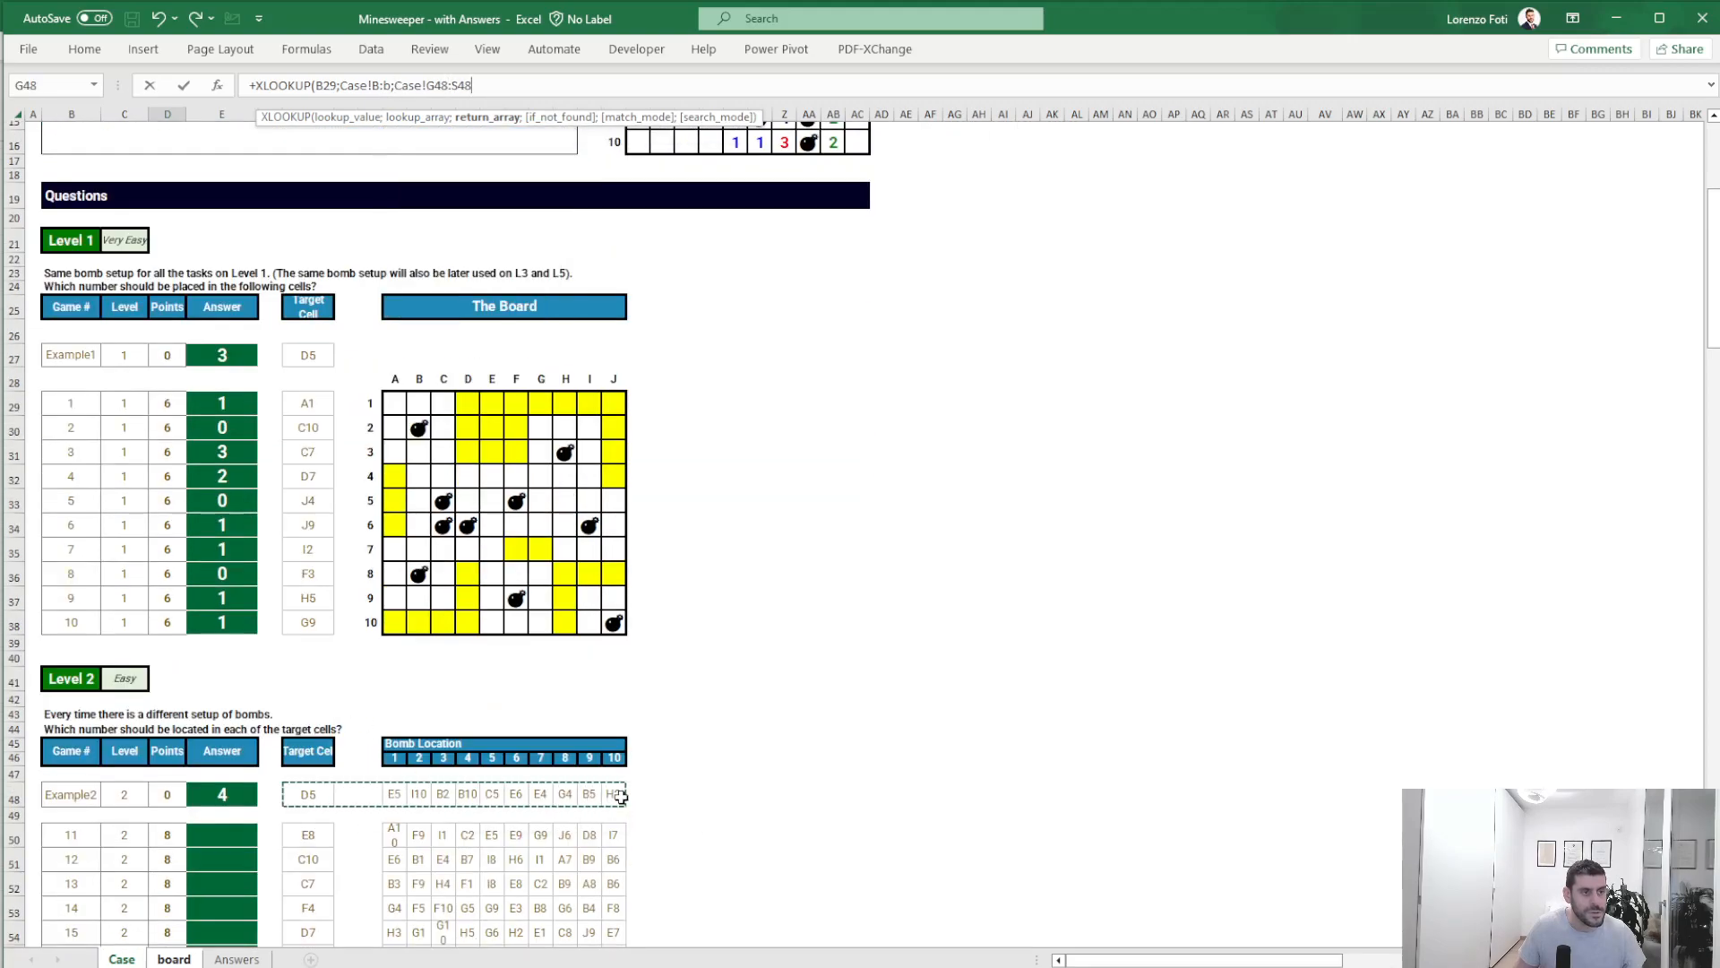
pyautogui.press('BackSpace')
pyautogui.press('BackSpace')
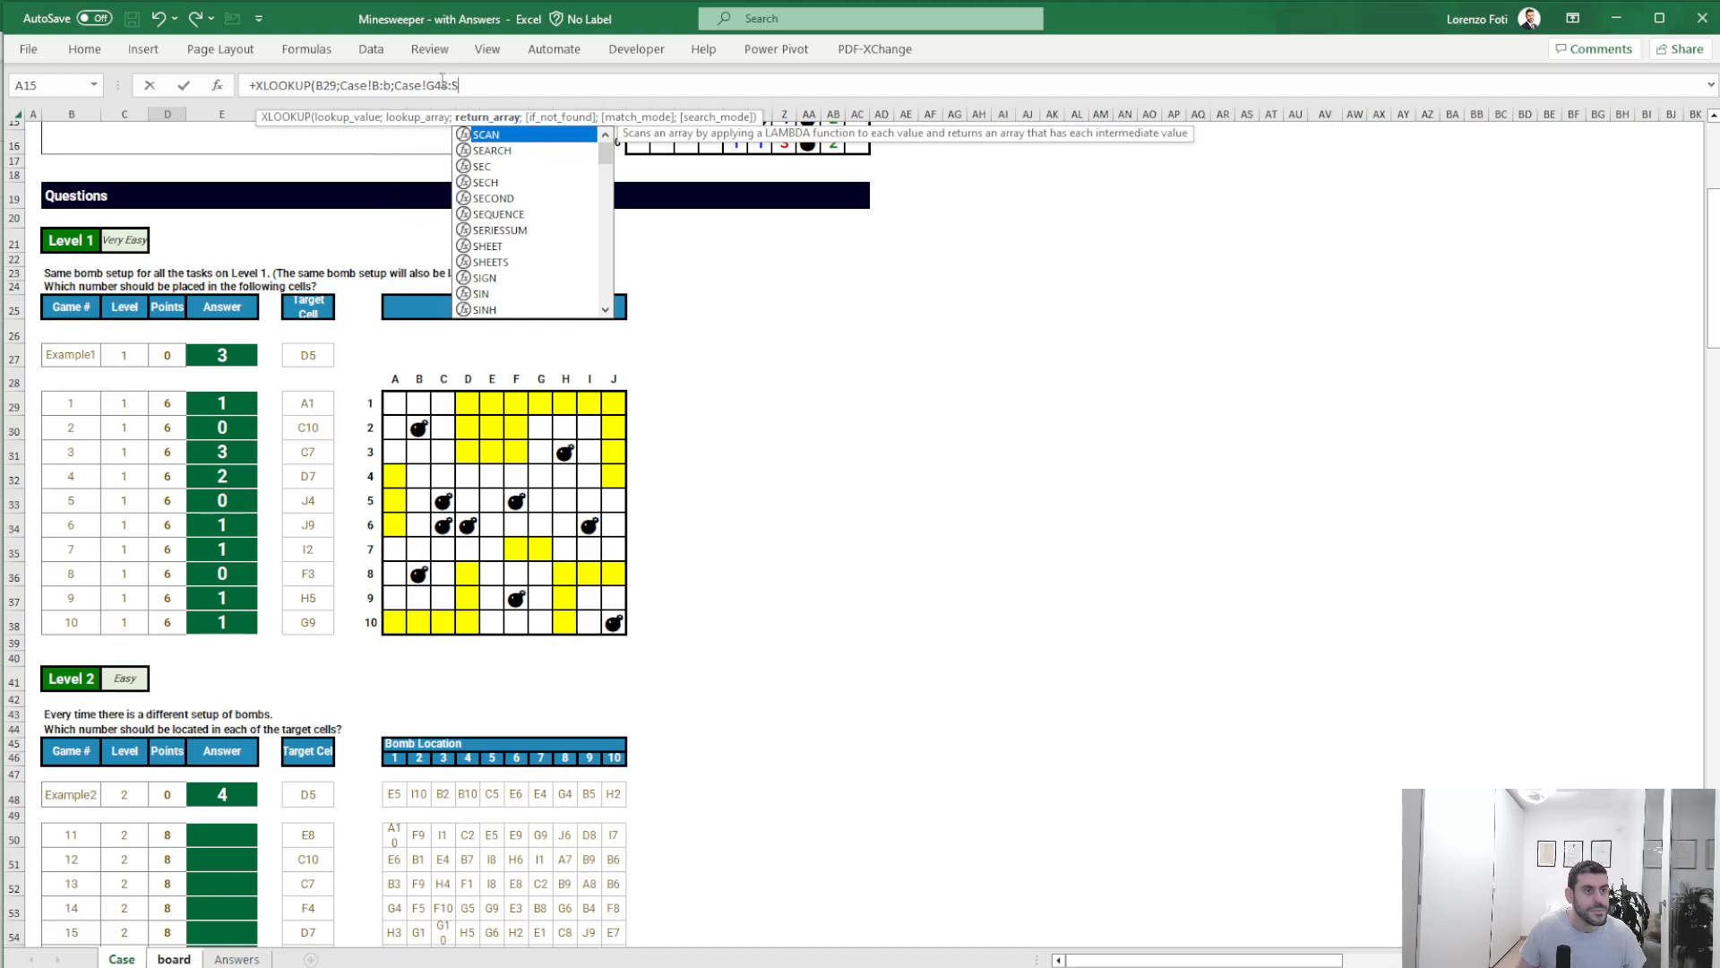
pyautogui.click(450, 84)
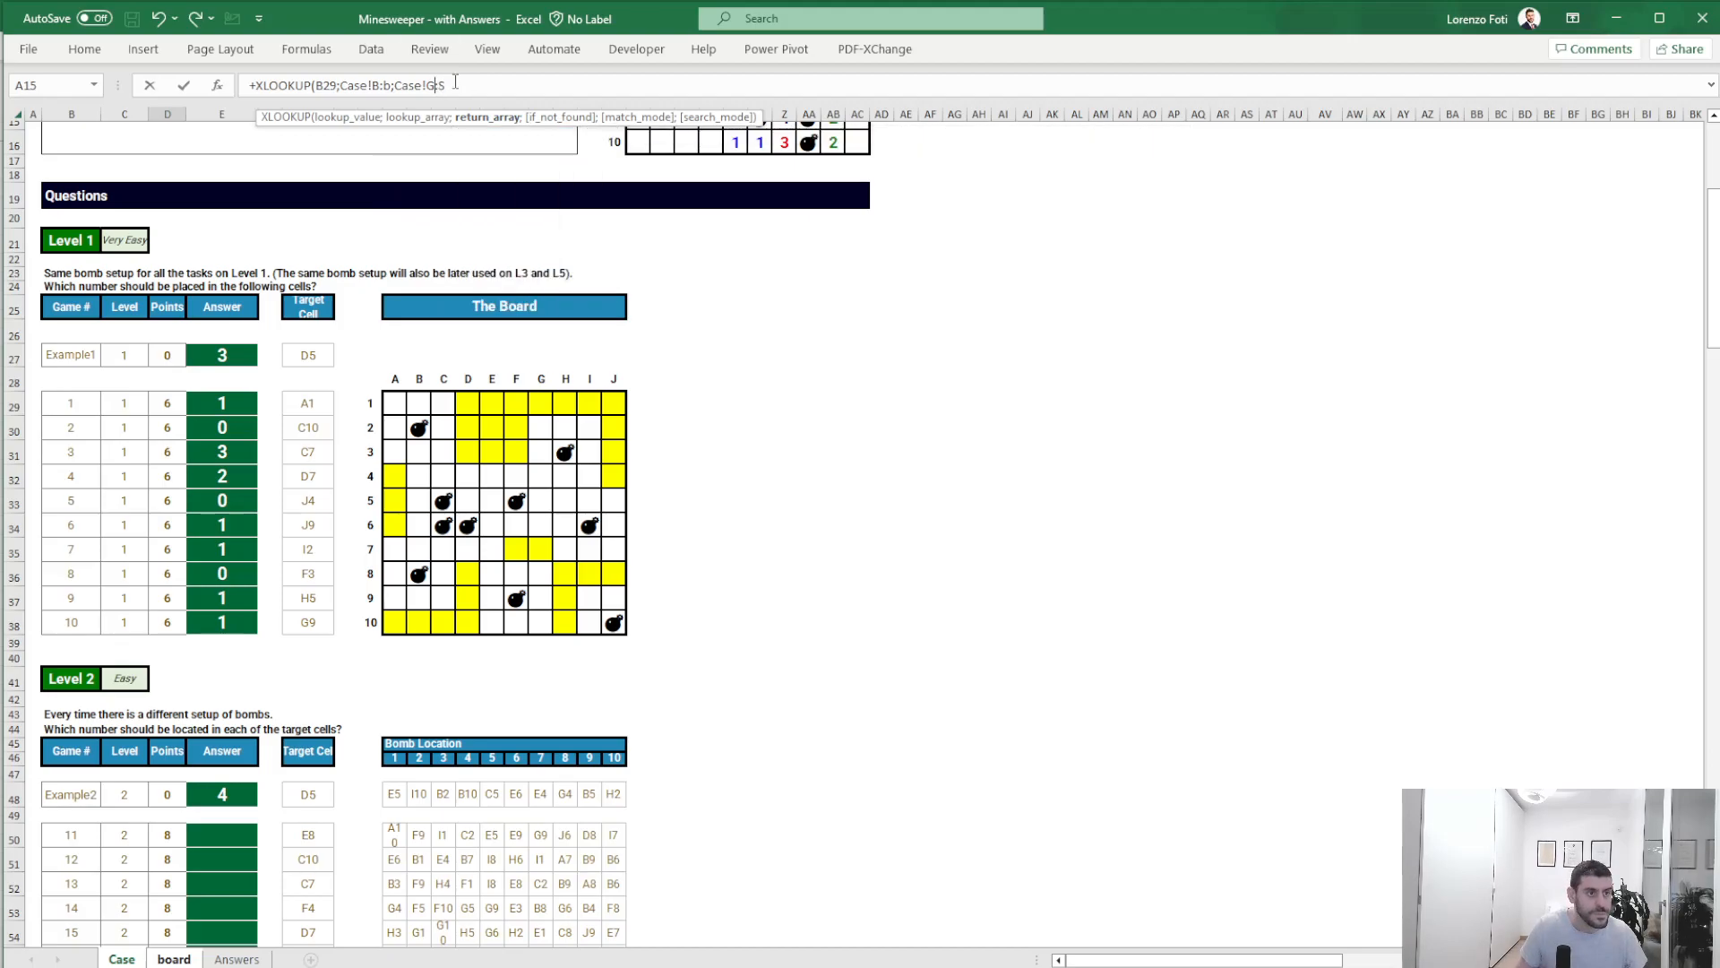
pyautogui.press('Return')
pyautogui.press('Up')
pyautogui.click(251, 216)
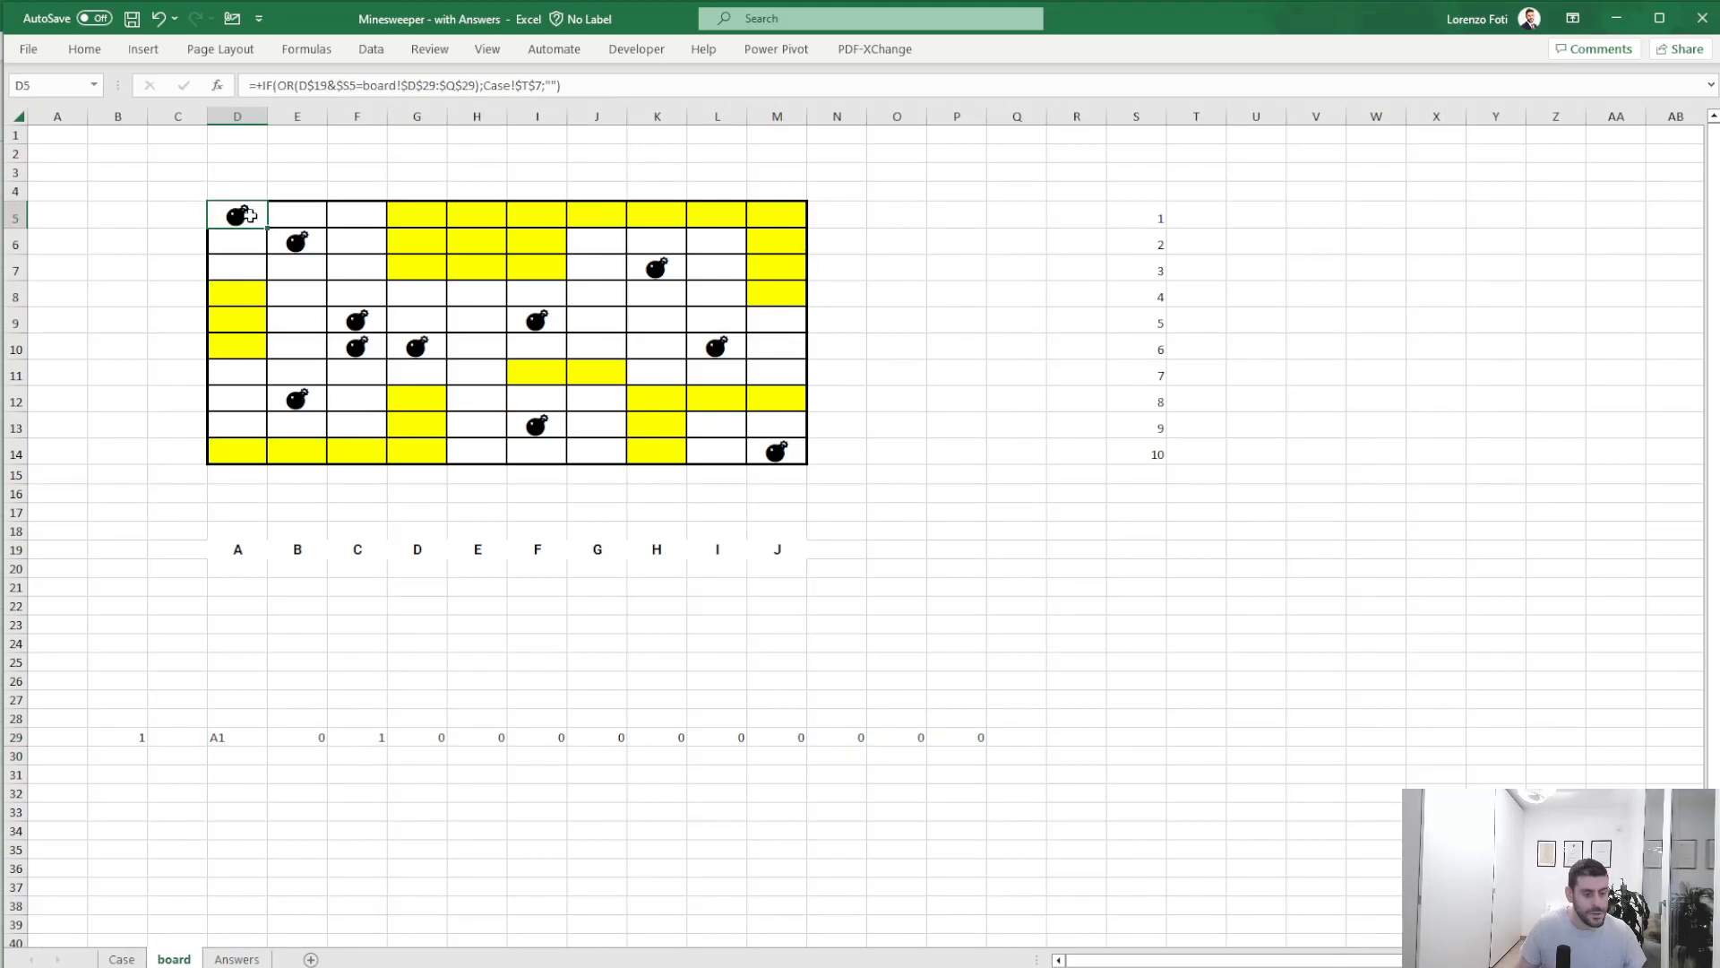
pyautogui.press('F2')
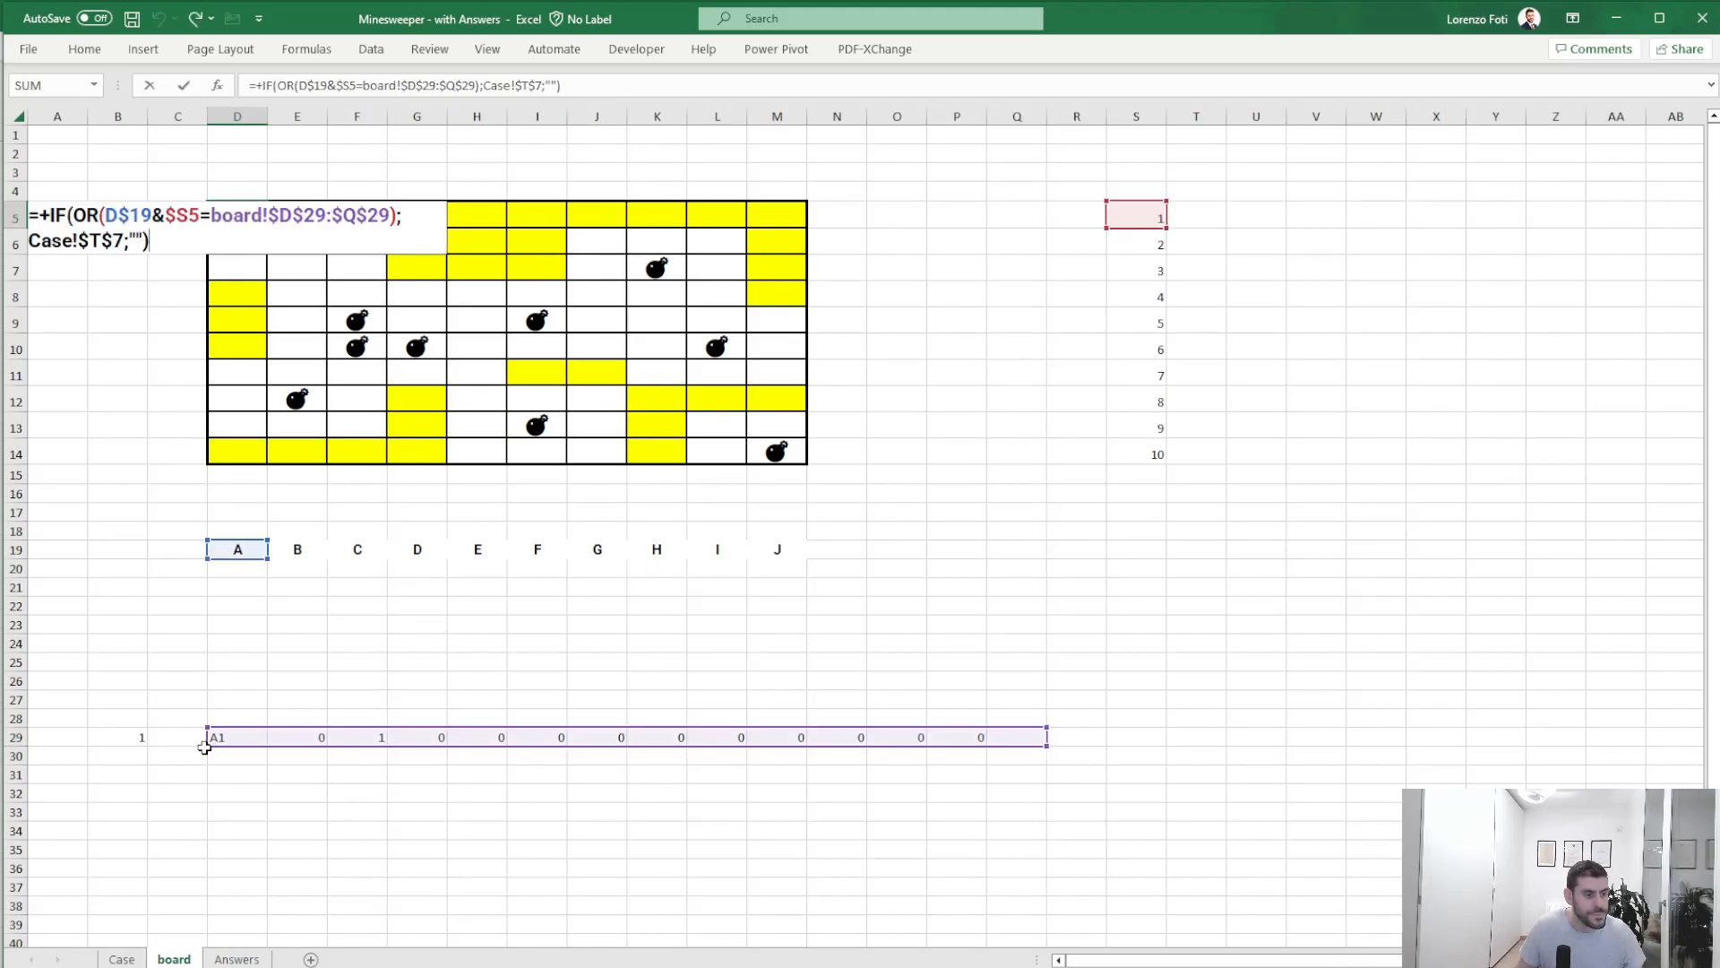
pyautogui.moveTo(216, 742); pyautogui.dragTo(267, 745)
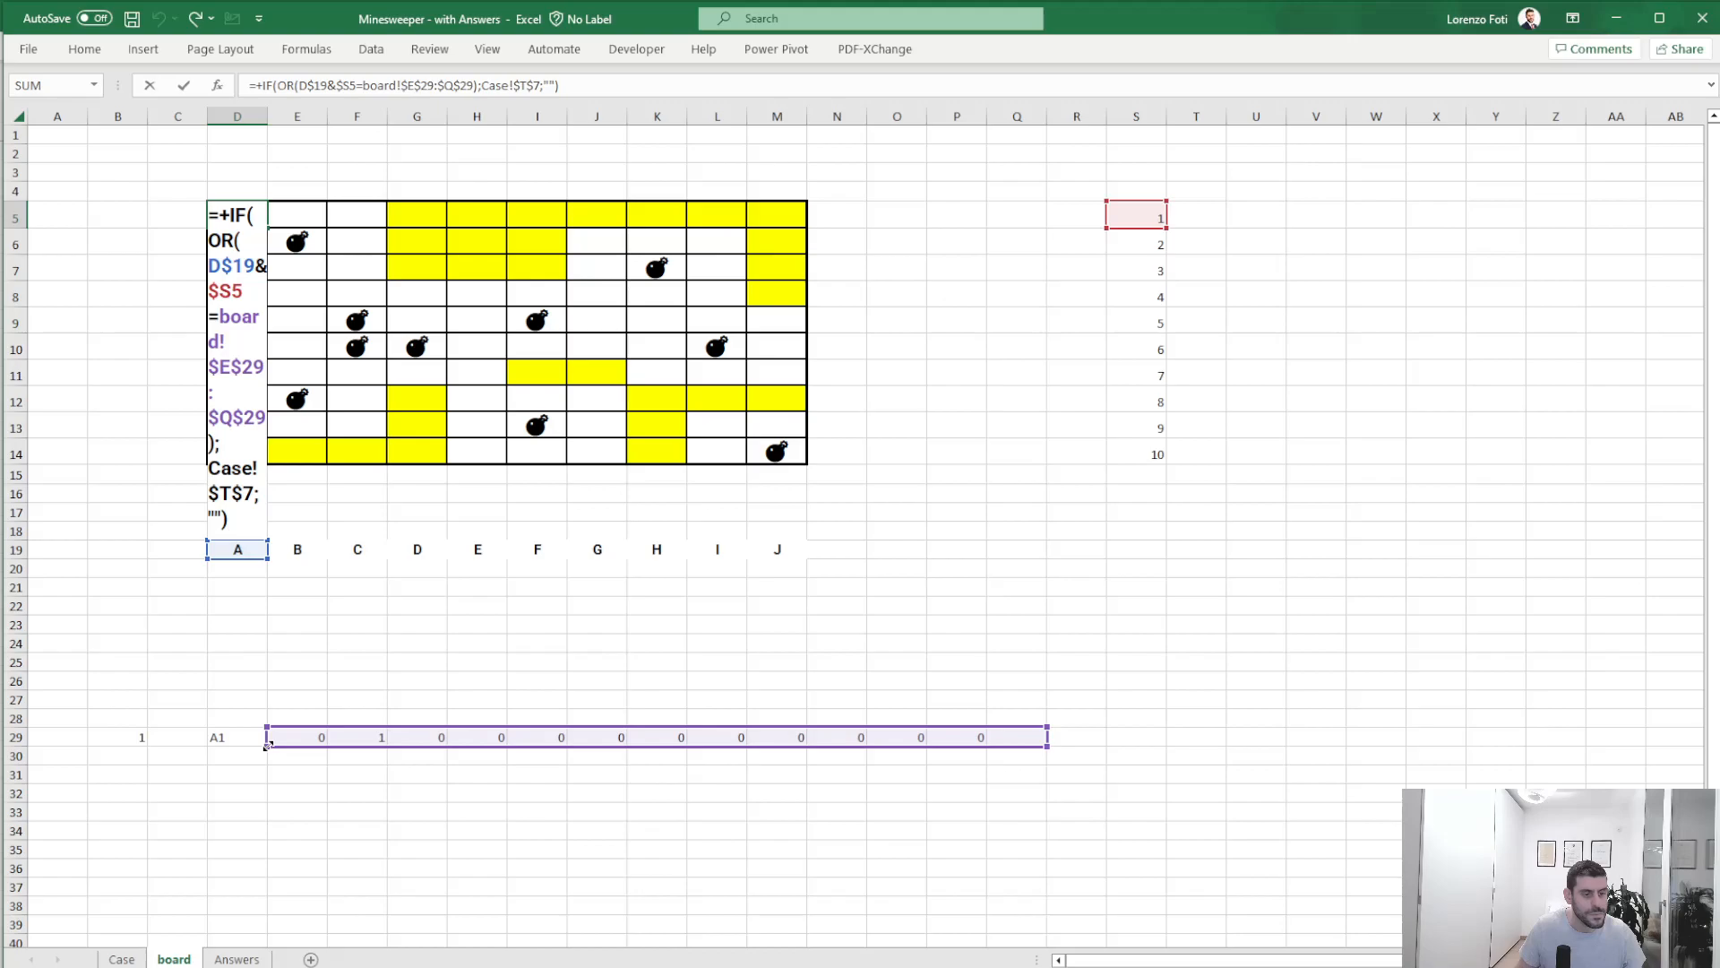
pyautogui.press('Escape')
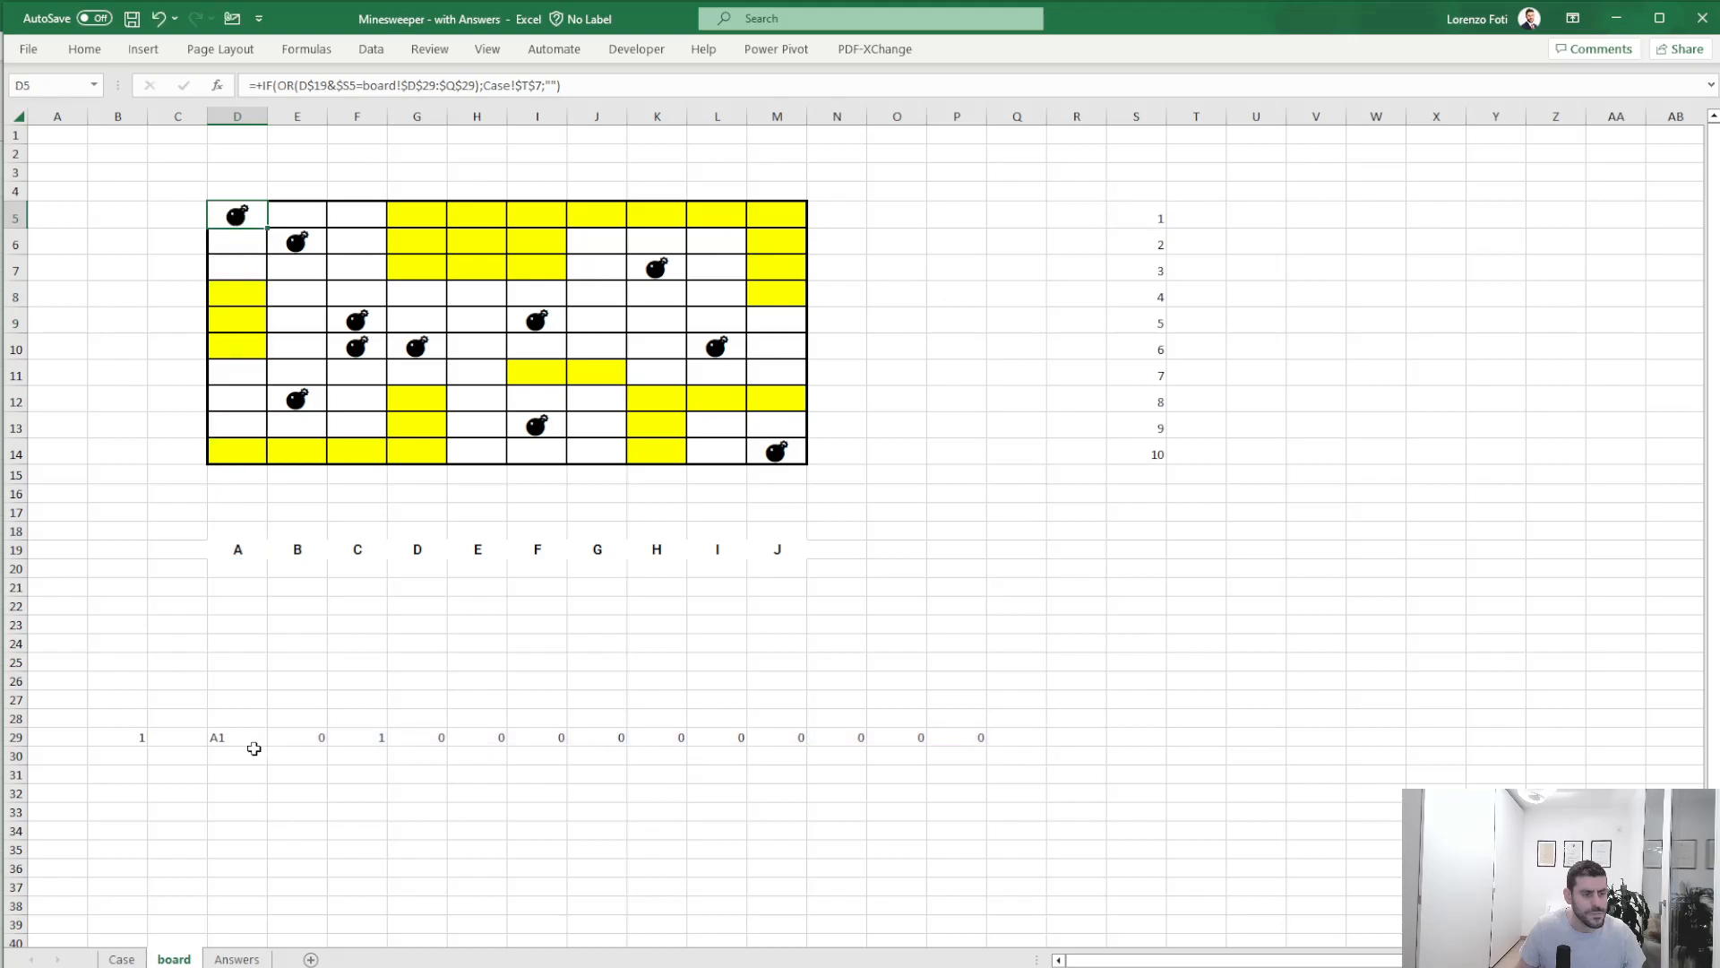
# - Set the game number in B29 to 11
pyautogui.click(137, 740)
pyautogui.press('F2')
pyautogui.write('1')
pyautogui.press('Return')
# - Narrow the comparison range in the D5 formula to the bomb locations in $G$29:$P$29
pyautogui.click(248, 217)
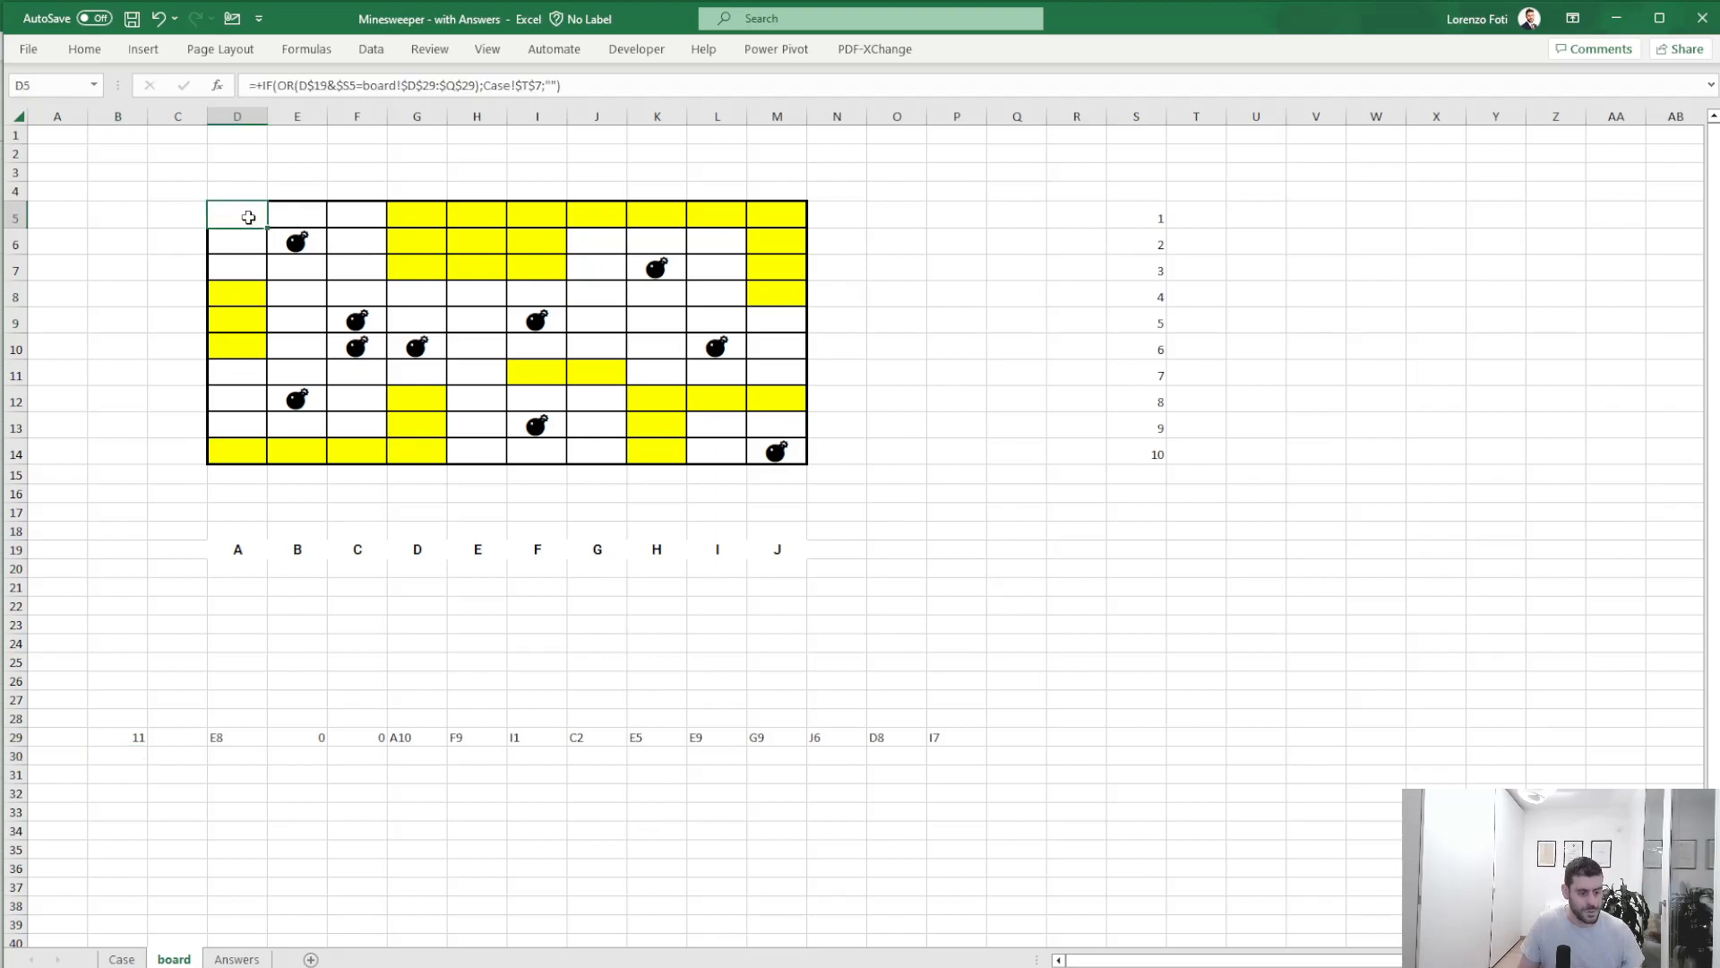
pyautogui.press('F2')
pyautogui.moveTo(243, 741); pyautogui.dragTo(399, 740)
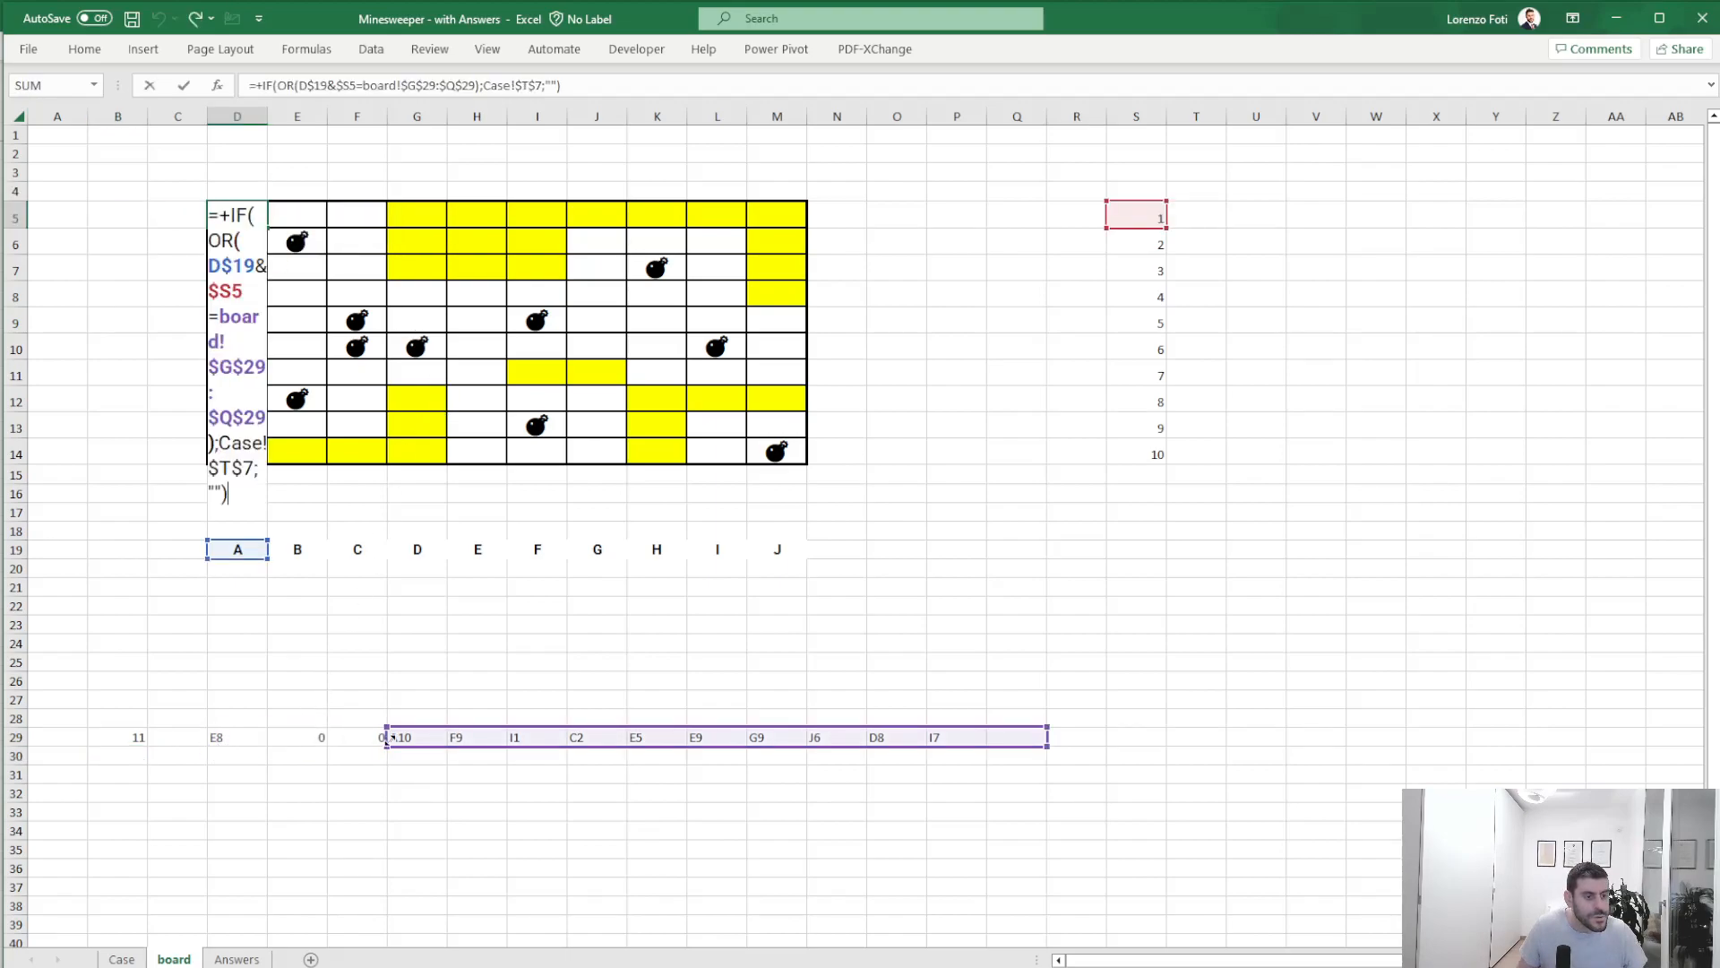
pyautogui.click(1049, 747)
pyautogui.click(238, 219)
pyautogui.press('F2')
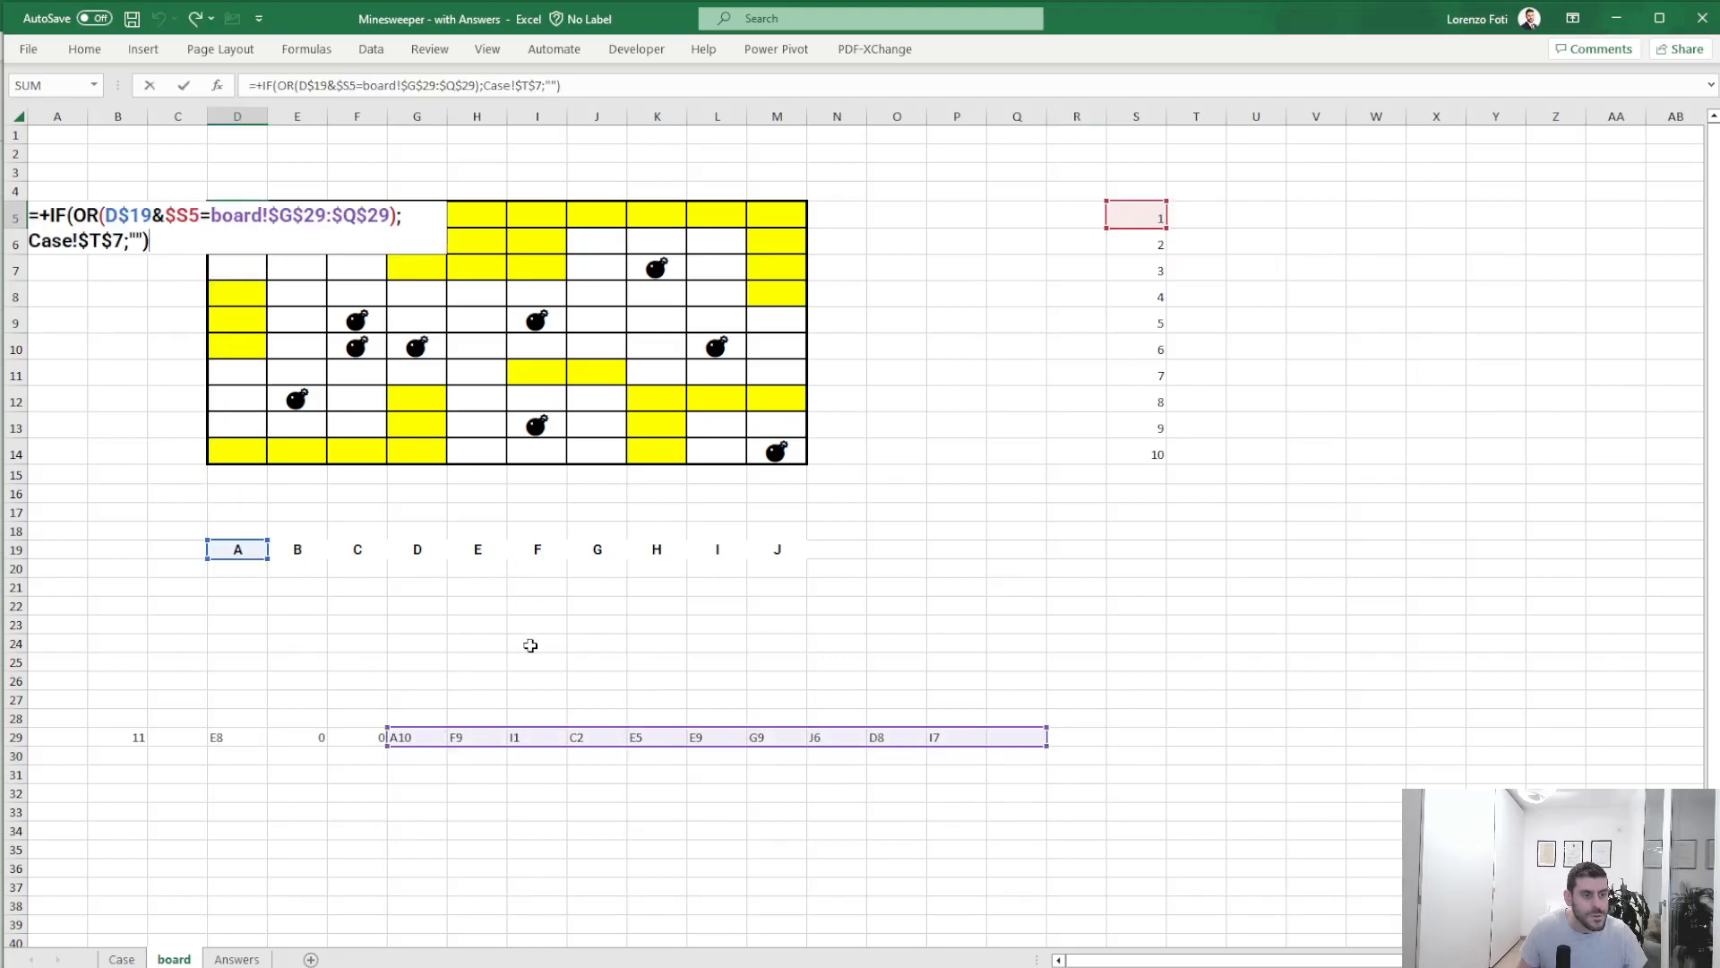
pyautogui.moveTo(1046, 745); pyautogui.dragTo(917, 743)
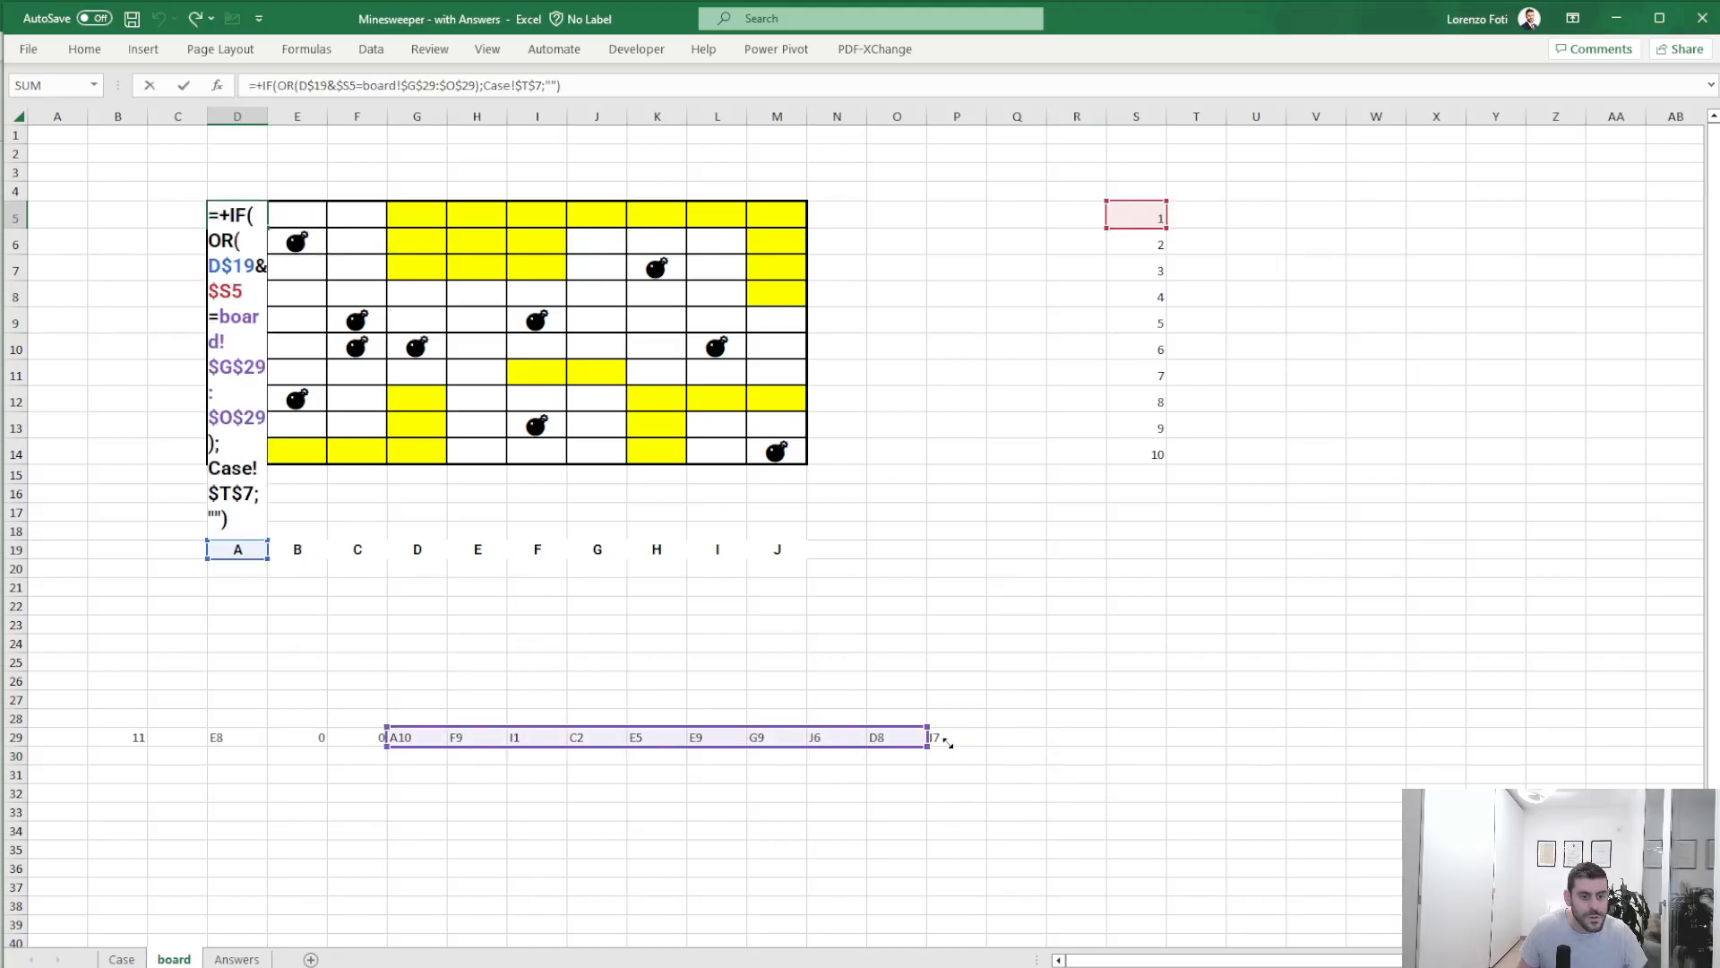
pyautogui.press('Return')
# - Copy the D5 formula across the whole 10 by 10 board, D5:M14
pyautogui.press('Up')
pyautogui.hotkey('ctrl', 'c')
pyautogui.hotkey('shift', 'Right')
pyautogui.hotkey('shift', 'Right')
pyautogui.hotkey('shift', 'Right')
pyautogui.hotkey('shift', 'Right')
pyautogui.hotkey('shift', 'Right')
pyautogui.hotkey('shift', 'Right')
pyautogui.hotkey('shift', 'Right')
pyautogui.hotkey('shift', 'Right')
pyautogui.hotkey('shift', 'Right')
pyautogui.hotkey('shift', 'Down')
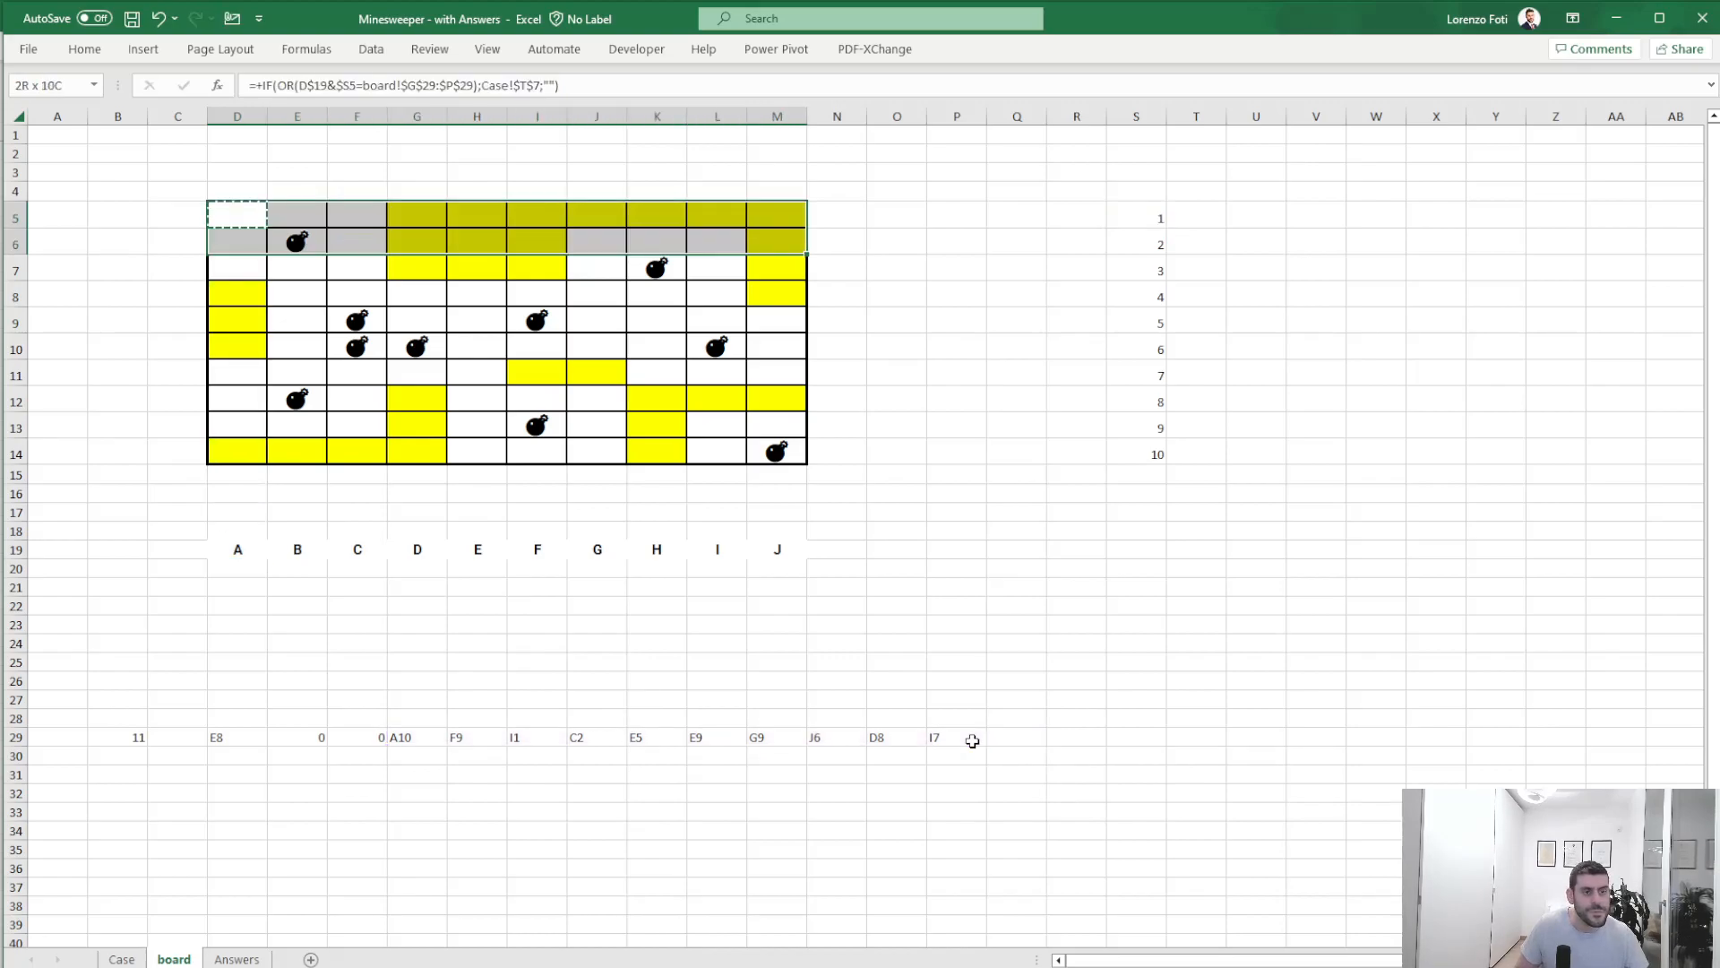
pyautogui.hotkey('shift', 'Down')
pyautogui.hotkey('shift', 'Down')
pyautogui.hotkey('shift', 'Down')
pyautogui.hotkey('shift', 'Down')
pyautogui.hotkey('shift', 'Down')
pyautogui.hotkey('shift', 'Down')
pyautogui.hotkey('shift', 'Down')
pyautogui.hotkey('shift', 'Down')
pyautogui.hotkey('ctrl', 'v')
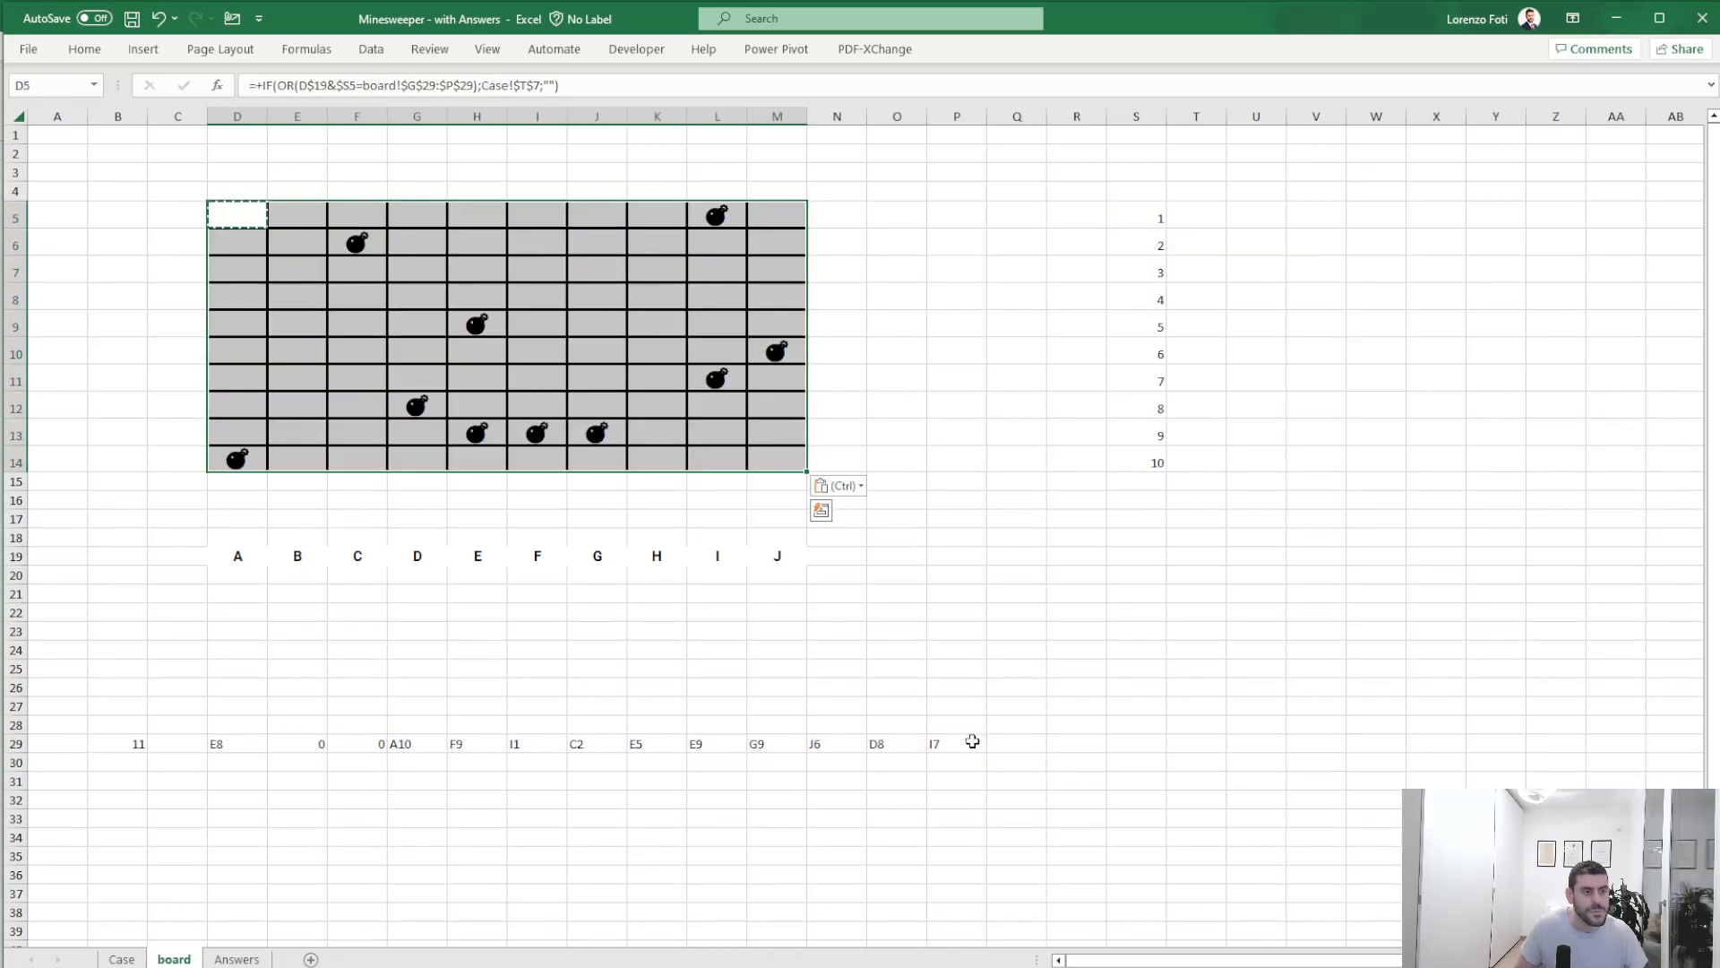
pyautogui.press('Escape')
pyautogui.press('Down')
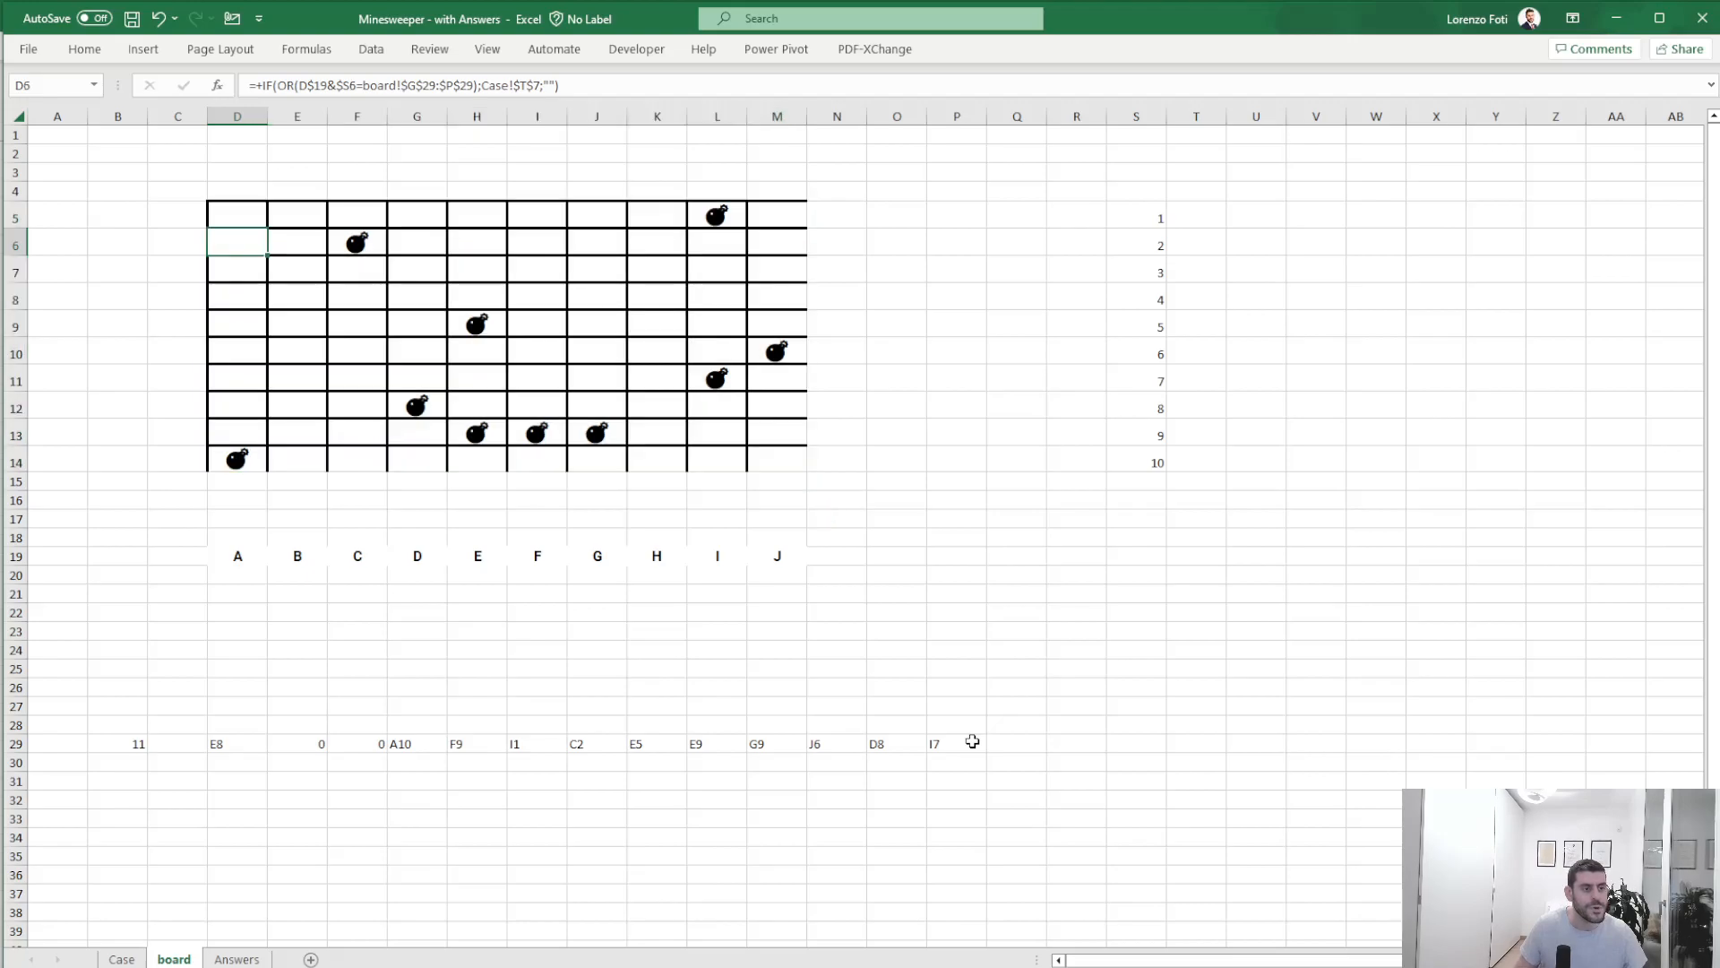
# - Compare the bombs placed on the board with the location list for game 11 on the Case sheet
pyautogui.click(419, 742)
pyautogui.click(222, 464)
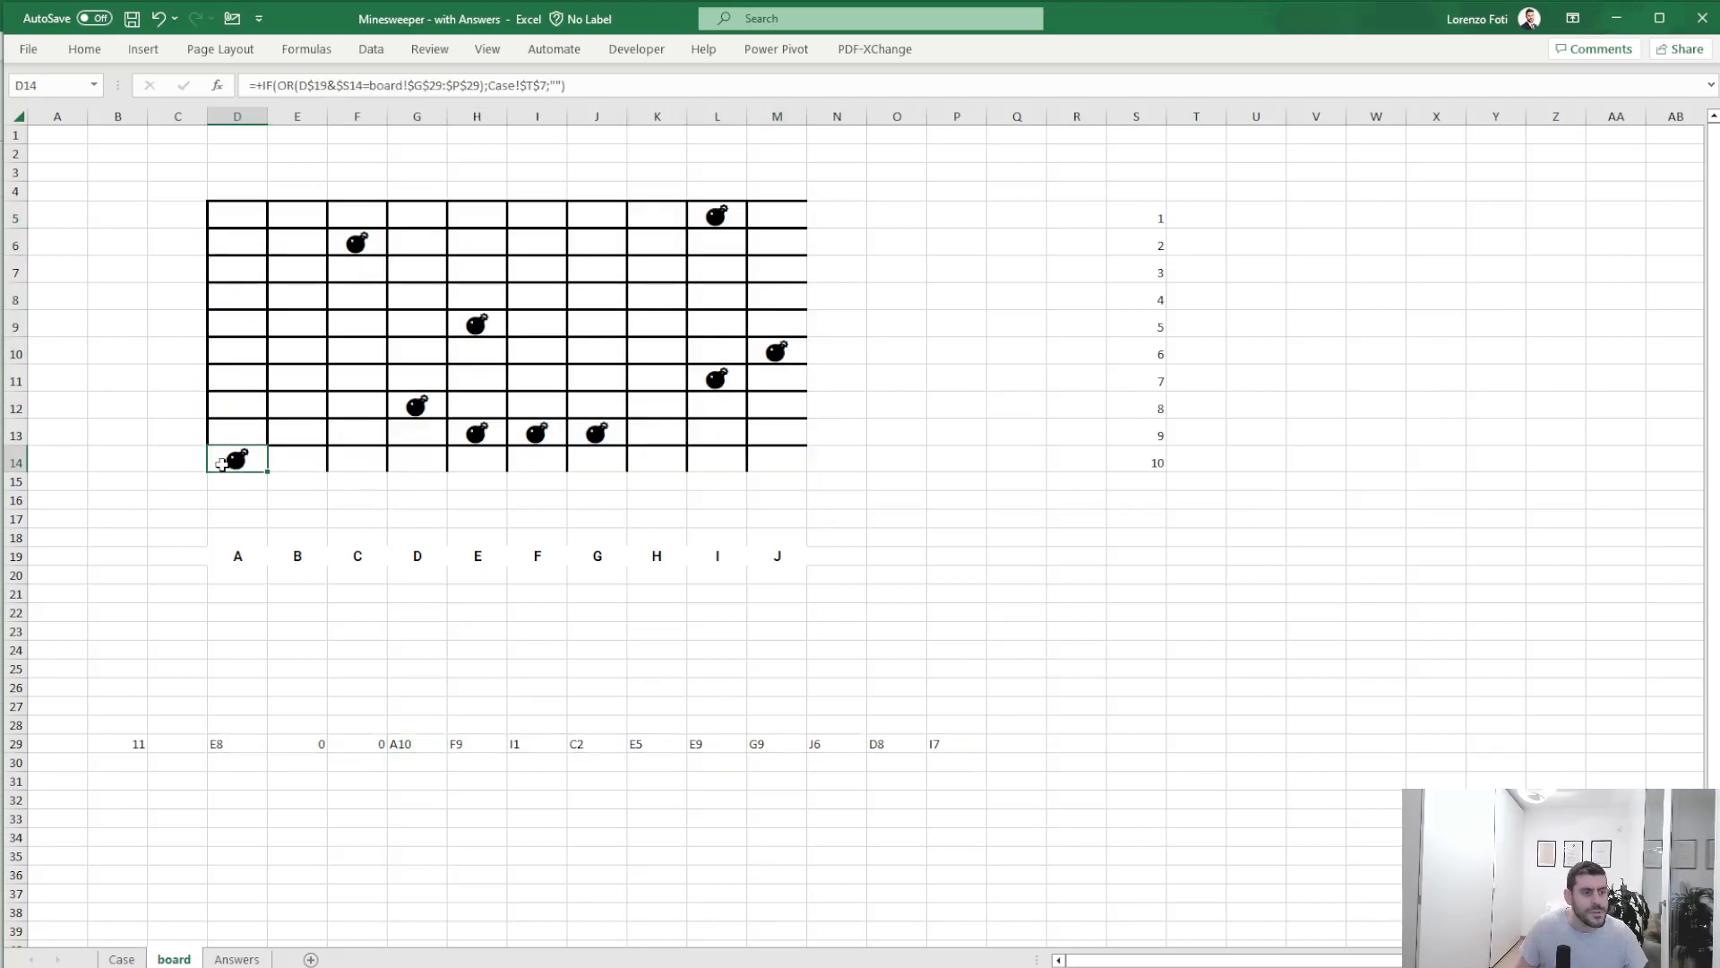
pyautogui.click(122, 960)
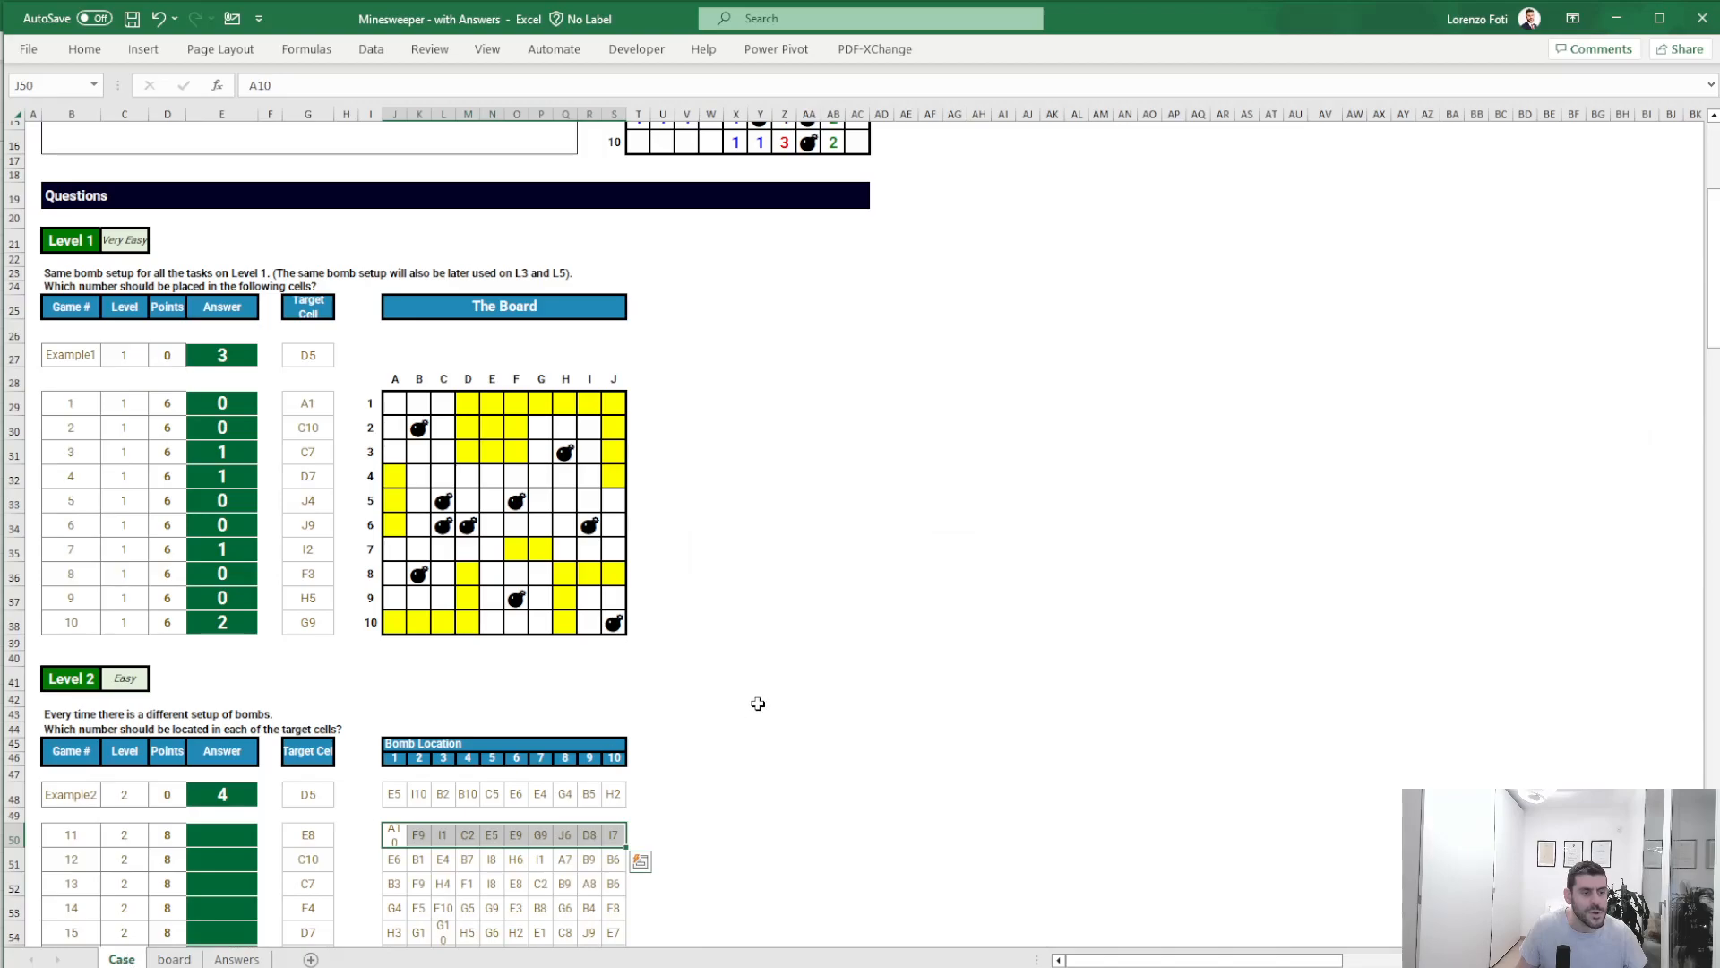
pyautogui.scroll(3, 756, 706)
pyautogui.scroll(-2, 756, 706)
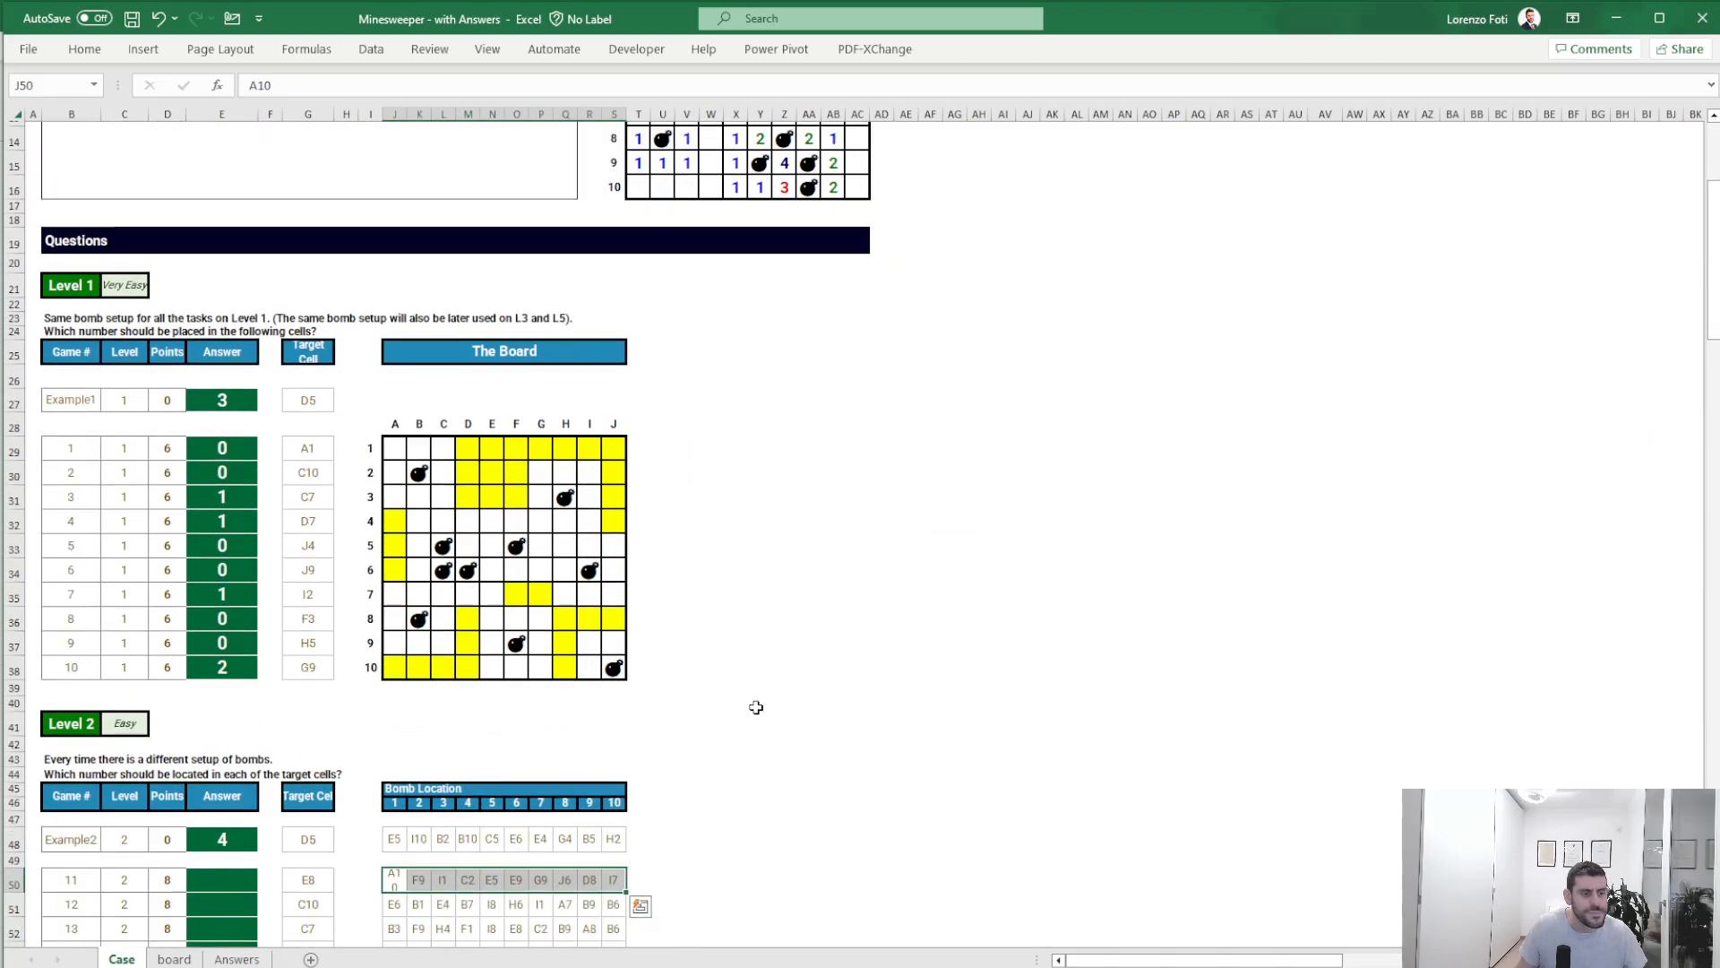
pyautogui.click(179, 960)
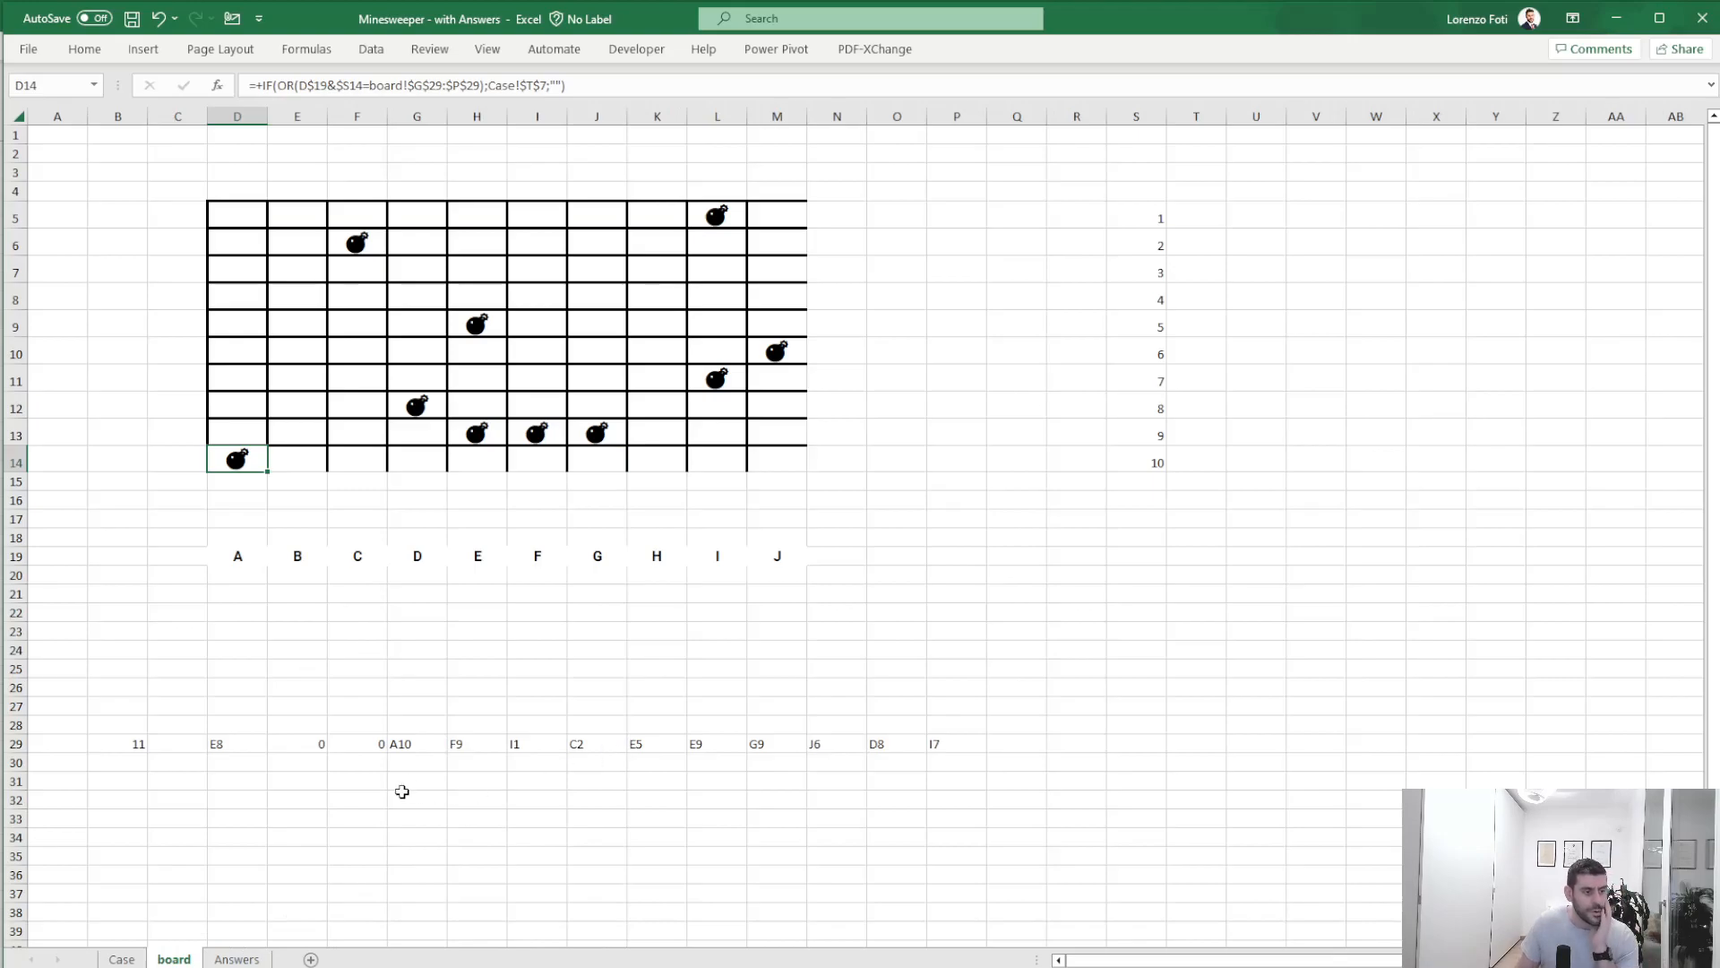
# - Copy the answer formula of game 10 on the Case sheet into the answer cell of game 11, E50
pyautogui.click(123, 958)
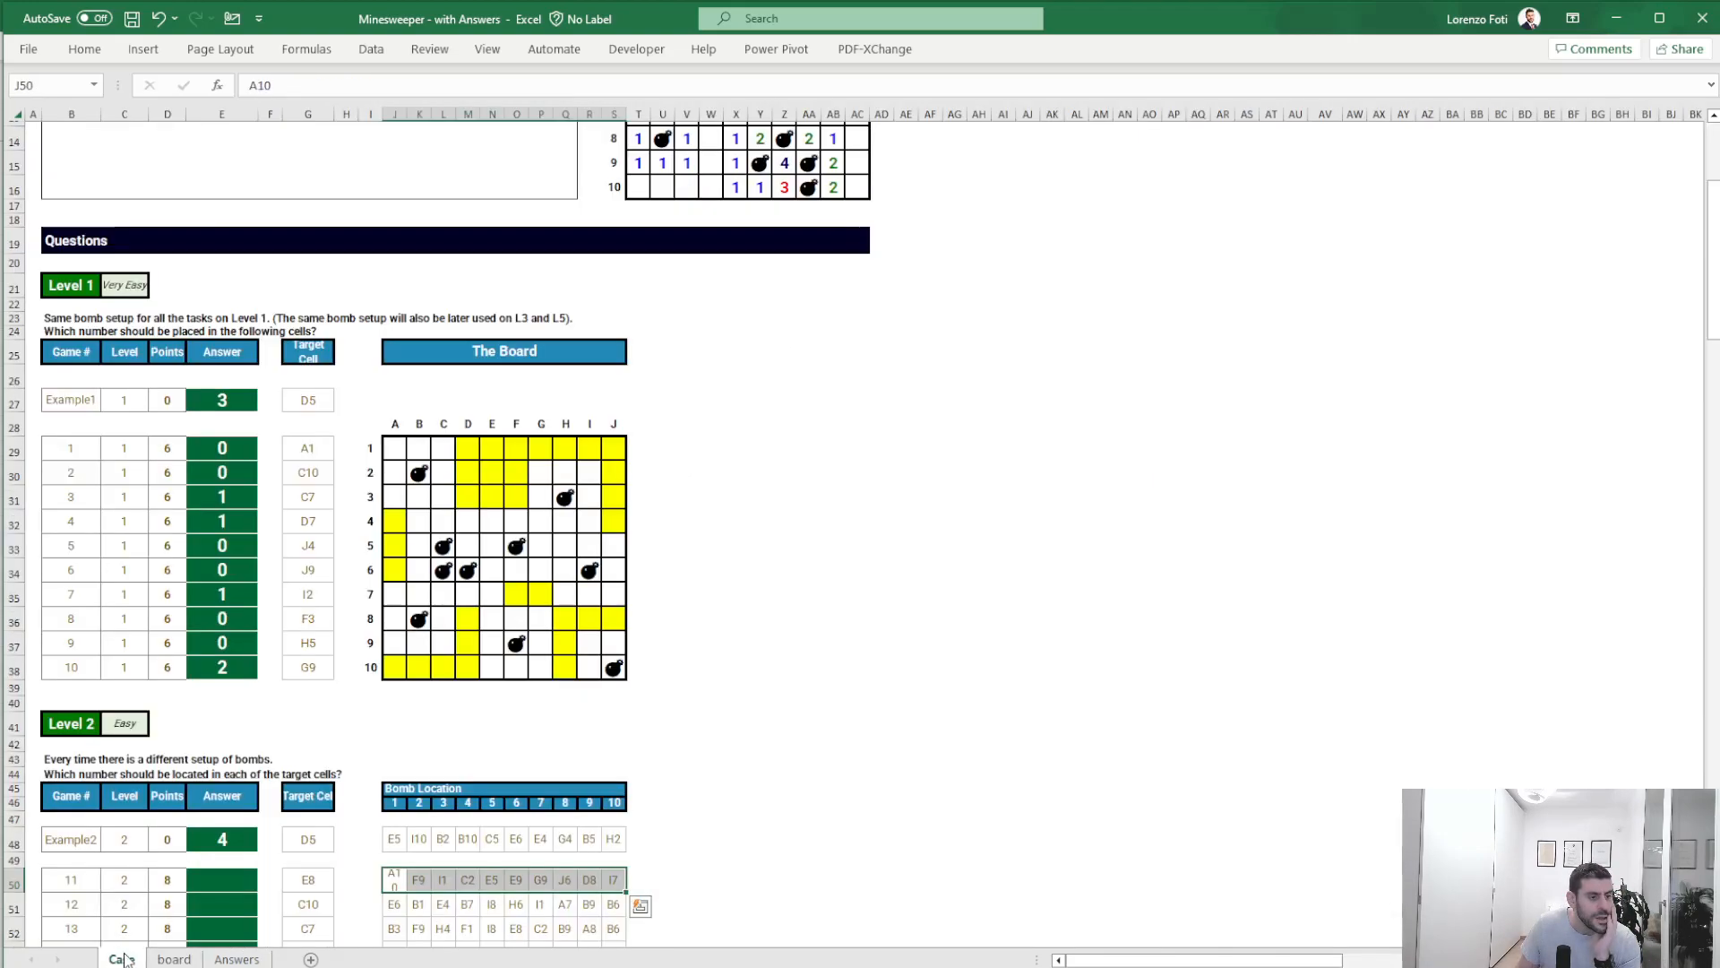
pyautogui.scroll(-3, 142, 910)
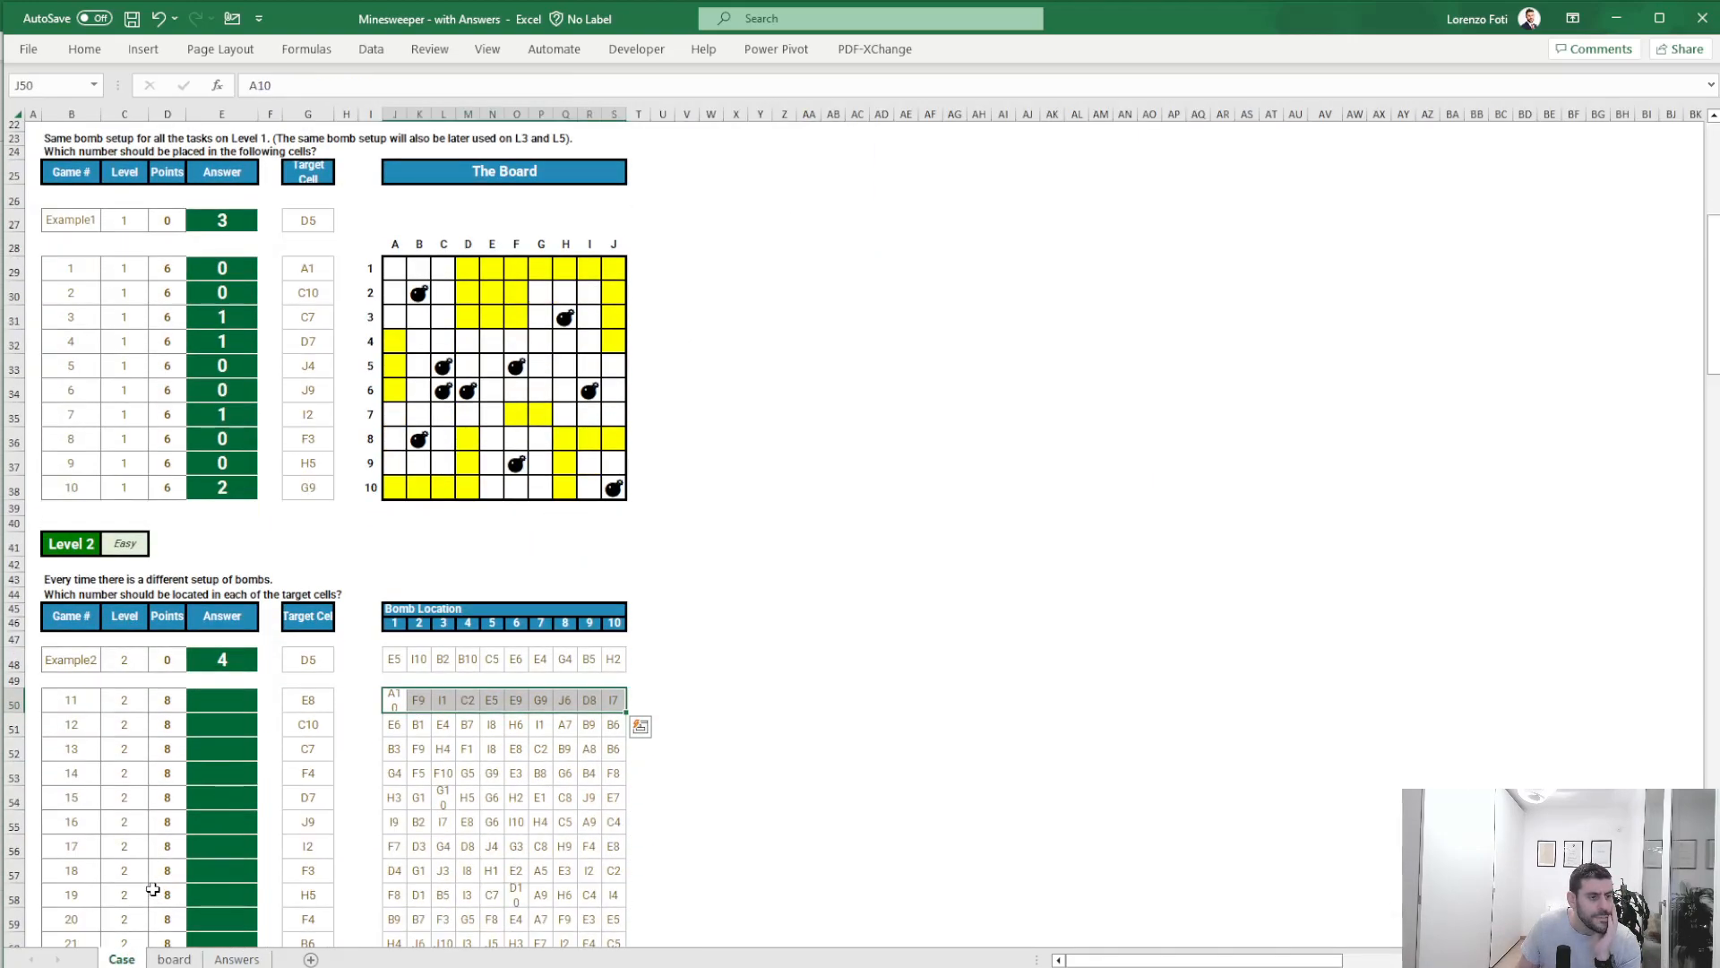
pyautogui.click(224, 484)
pyautogui.hotkey('ctrl', 'c')
pyautogui.click(226, 700)
pyautogui.hotkey('ctrl', 'v')
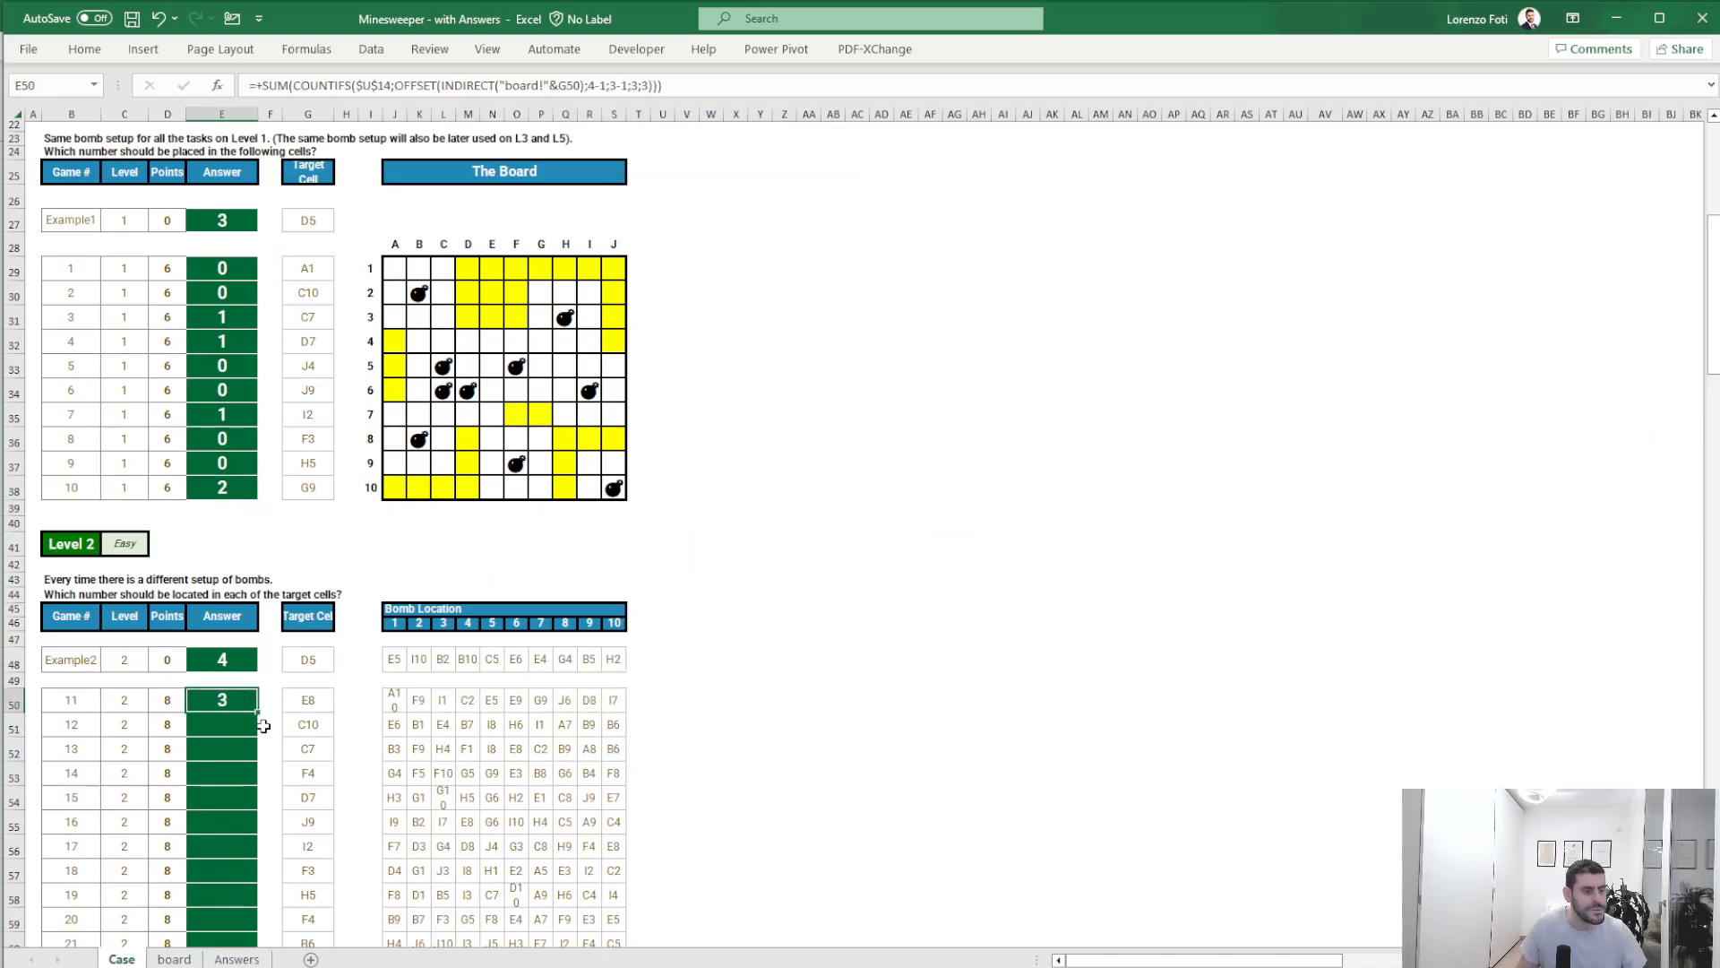
# - Try the game 11 answer formula in Example2's answer cell E48, and restore its value of 4
pyautogui.hotkey('ctrl', 'c')
pyautogui.click(224, 659)
pyautogui.hotkey('ctrl', 'v')
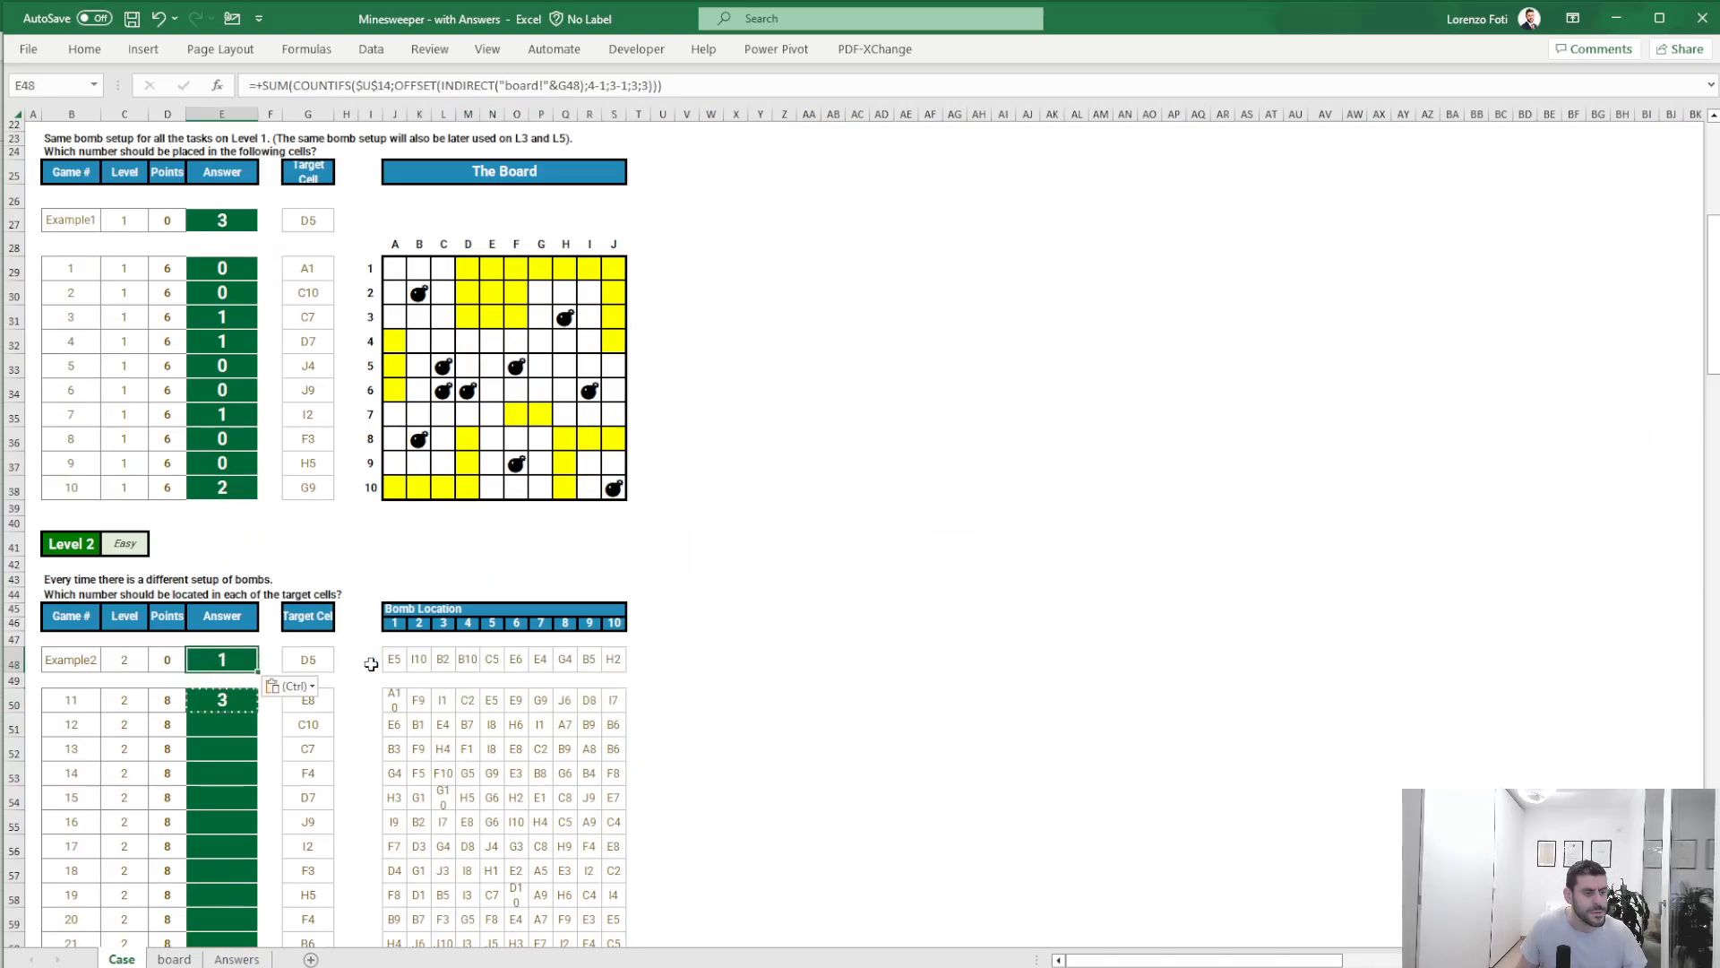
pyautogui.write('4')
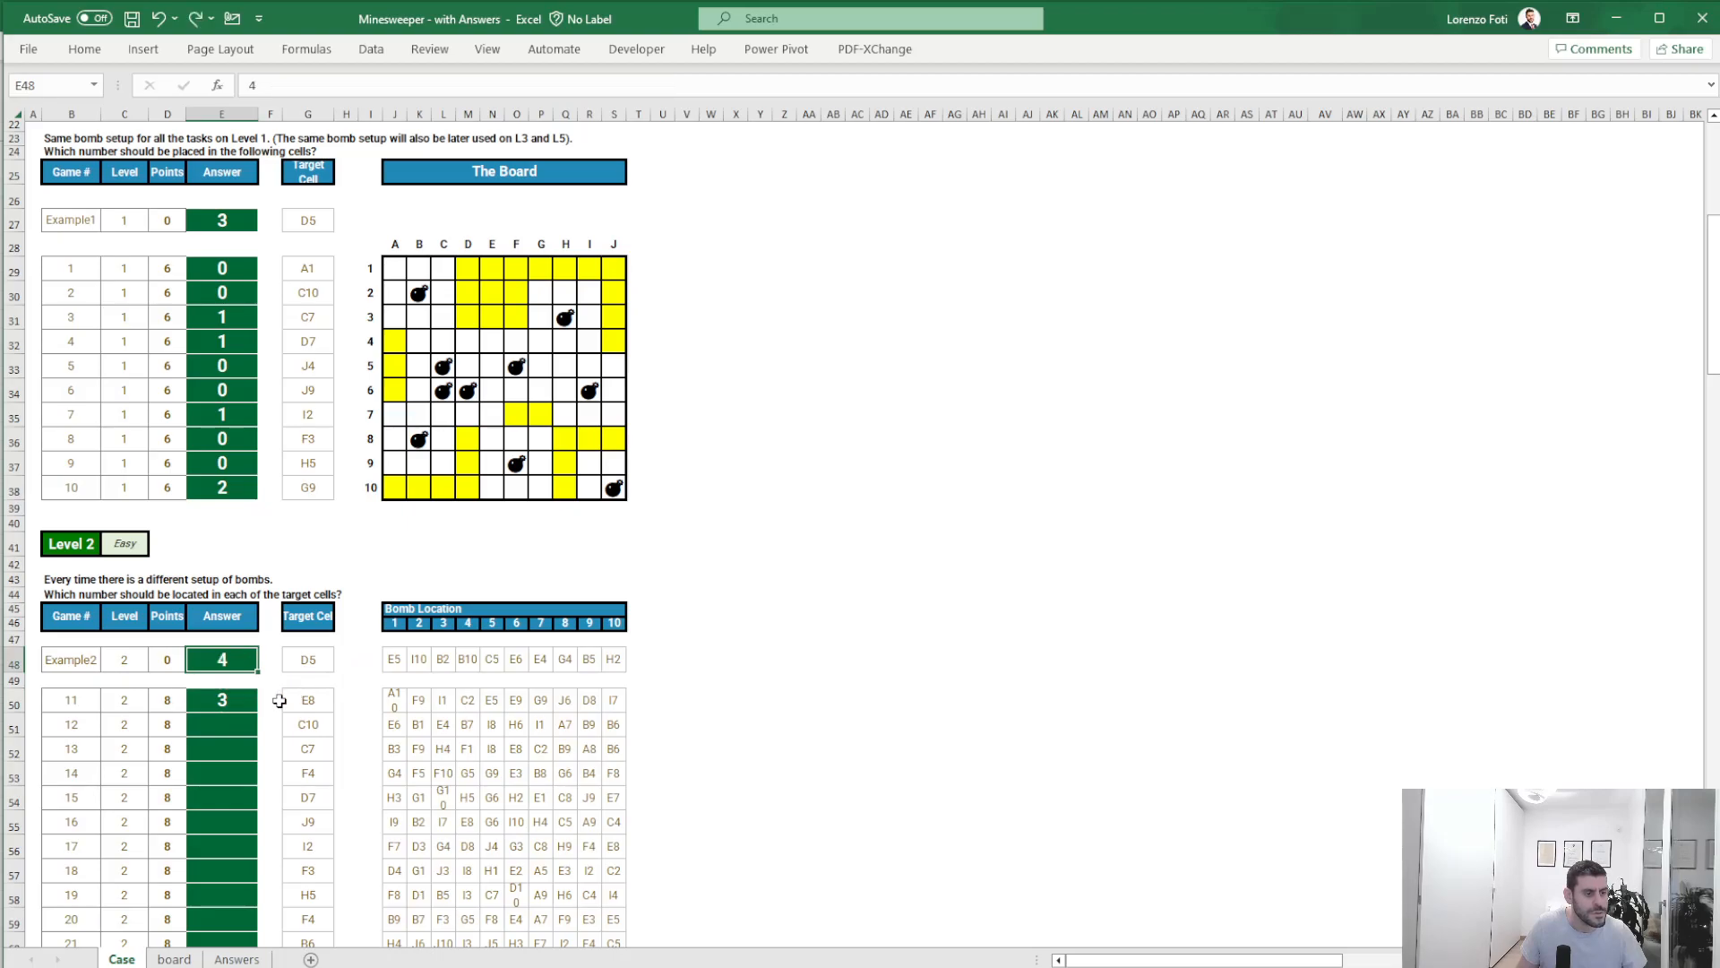
pyautogui.click(311, 663)
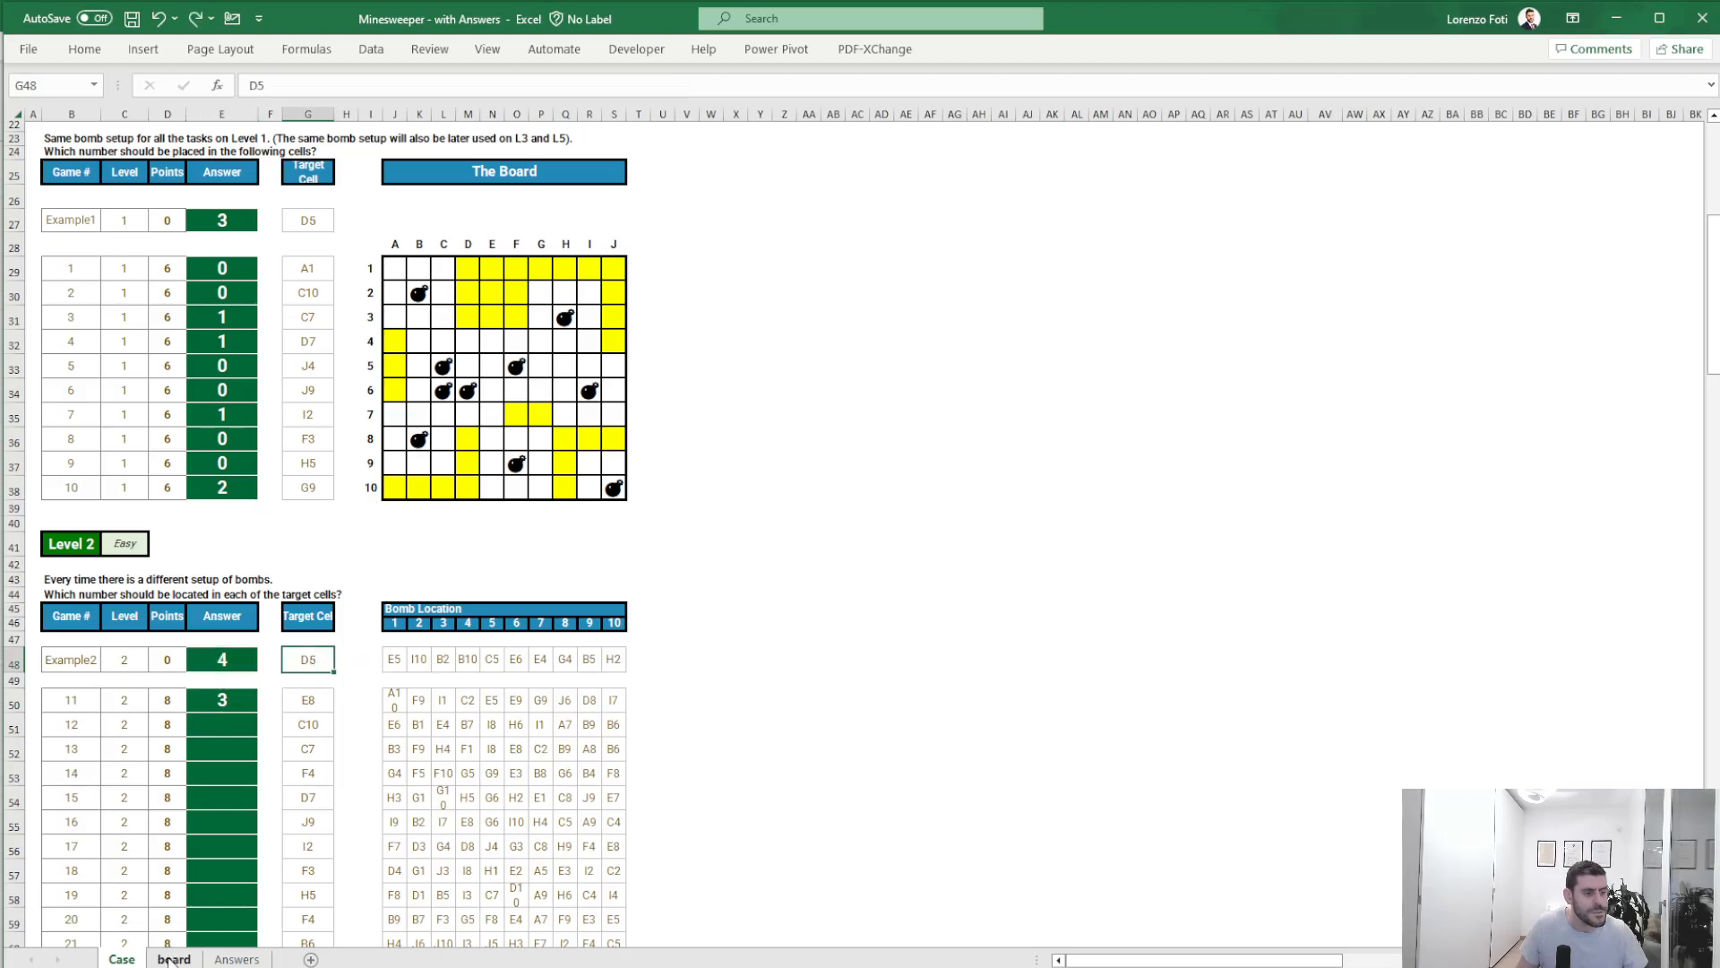
pyautogui.scroll(-2, 193, 849)
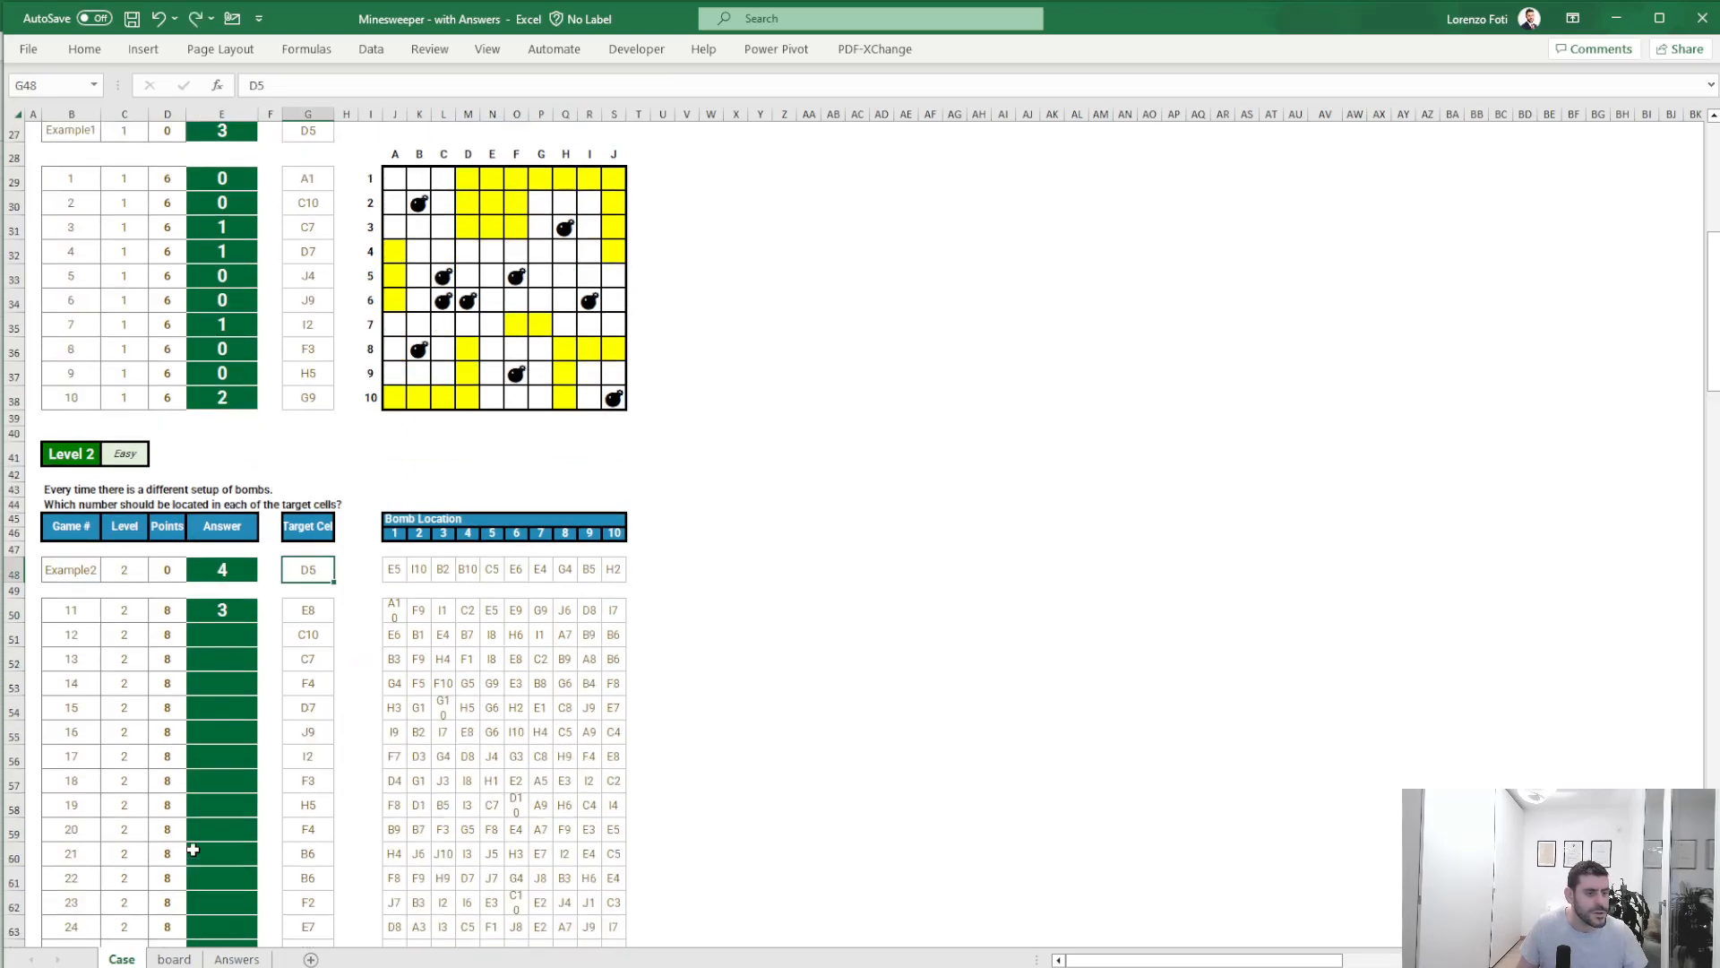
pyautogui.click(173, 958)
pyautogui.scroll(-6, 227, 889)
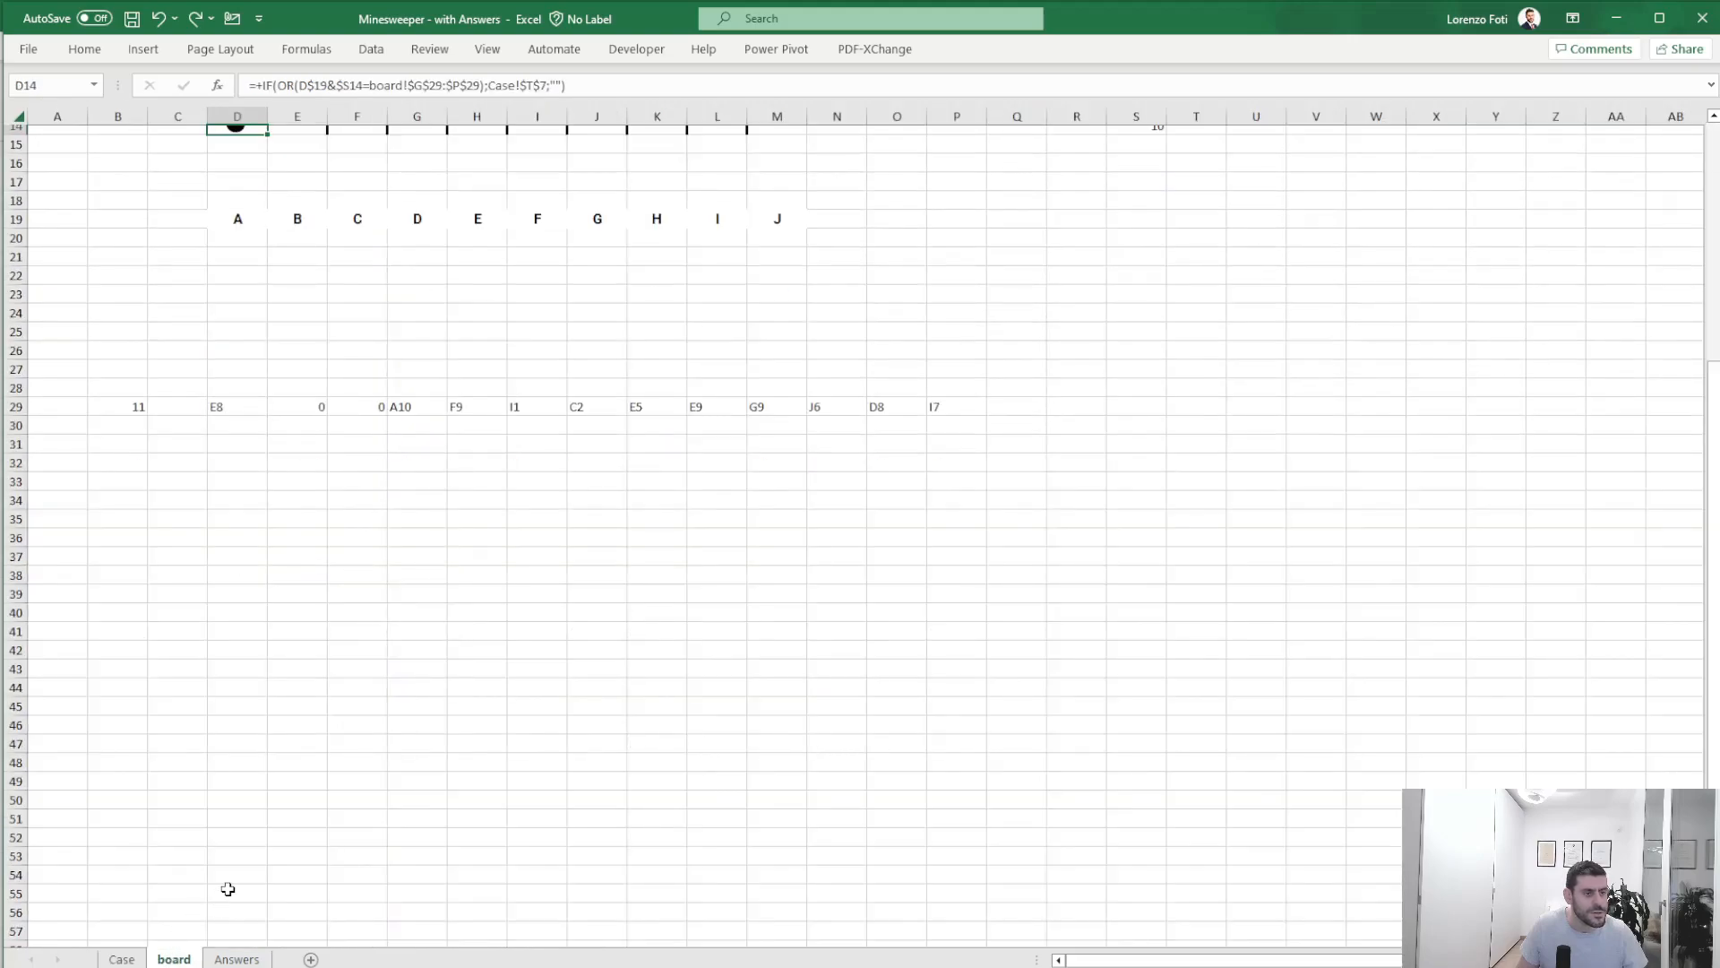
pyautogui.scroll(4, 227, 888)
# - Copy the text of game 11's SUM(COUNTIFS) answer formula from E50 and paste it into D35 of the board sheet
pyautogui.click(123, 957)
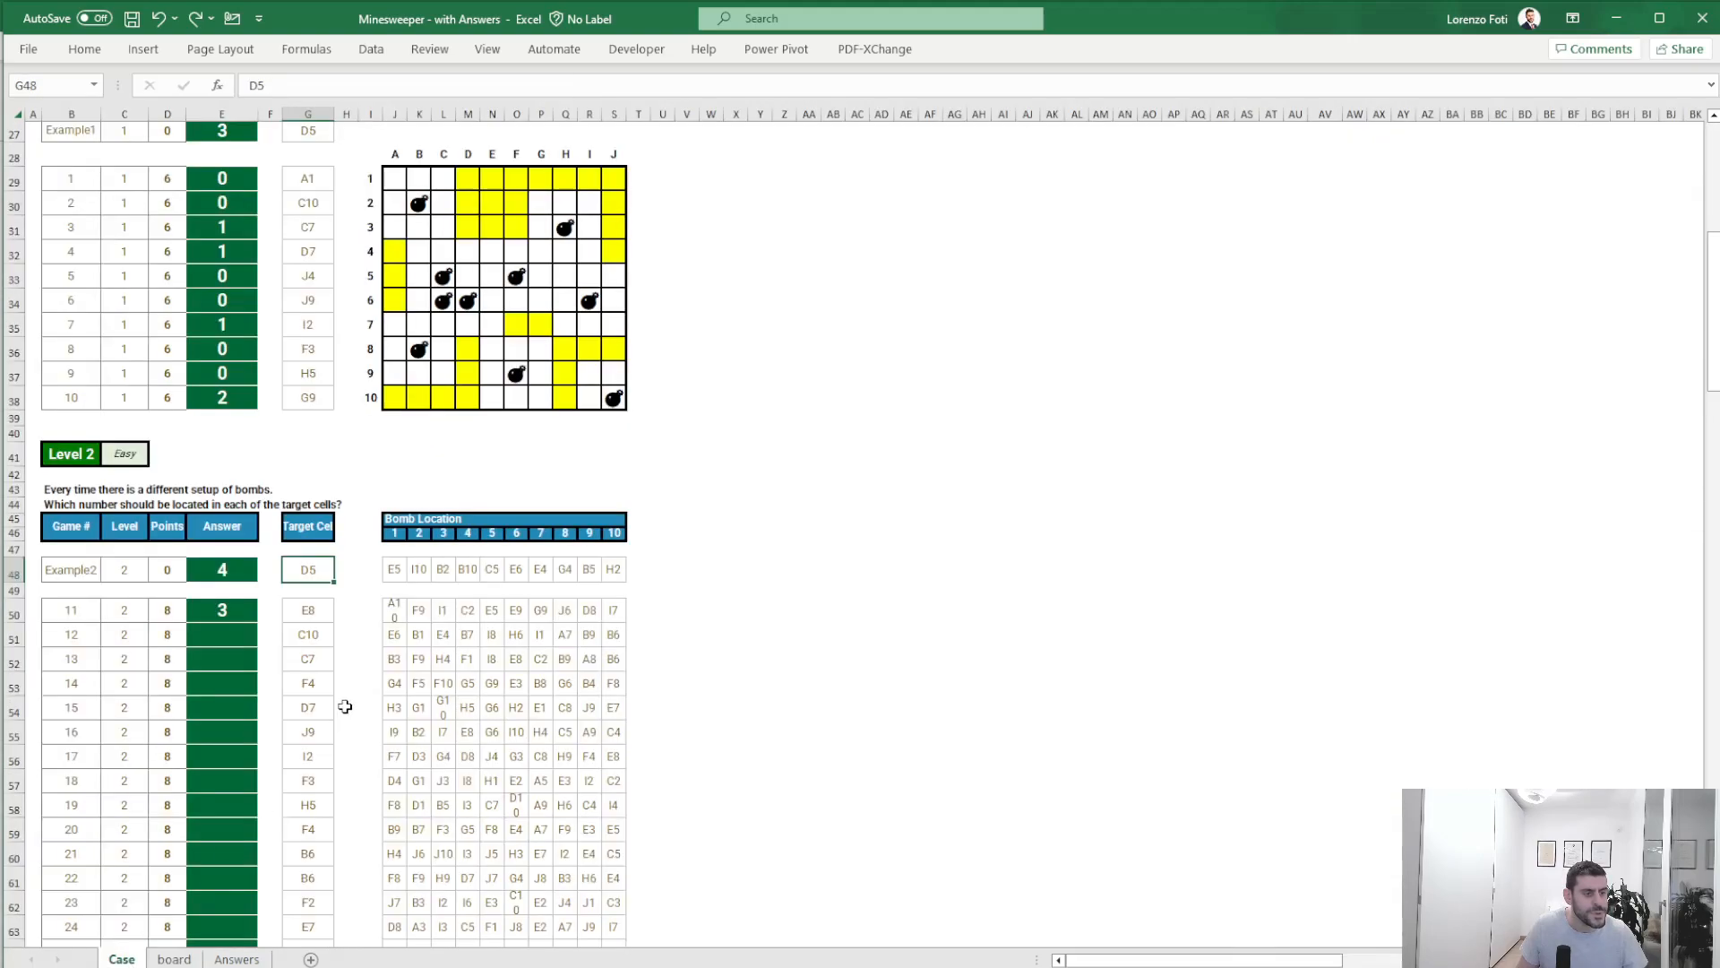
pyautogui.click(215, 610)
pyautogui.moveTo(678, 86); pyautogui.dragTo(231, 20)
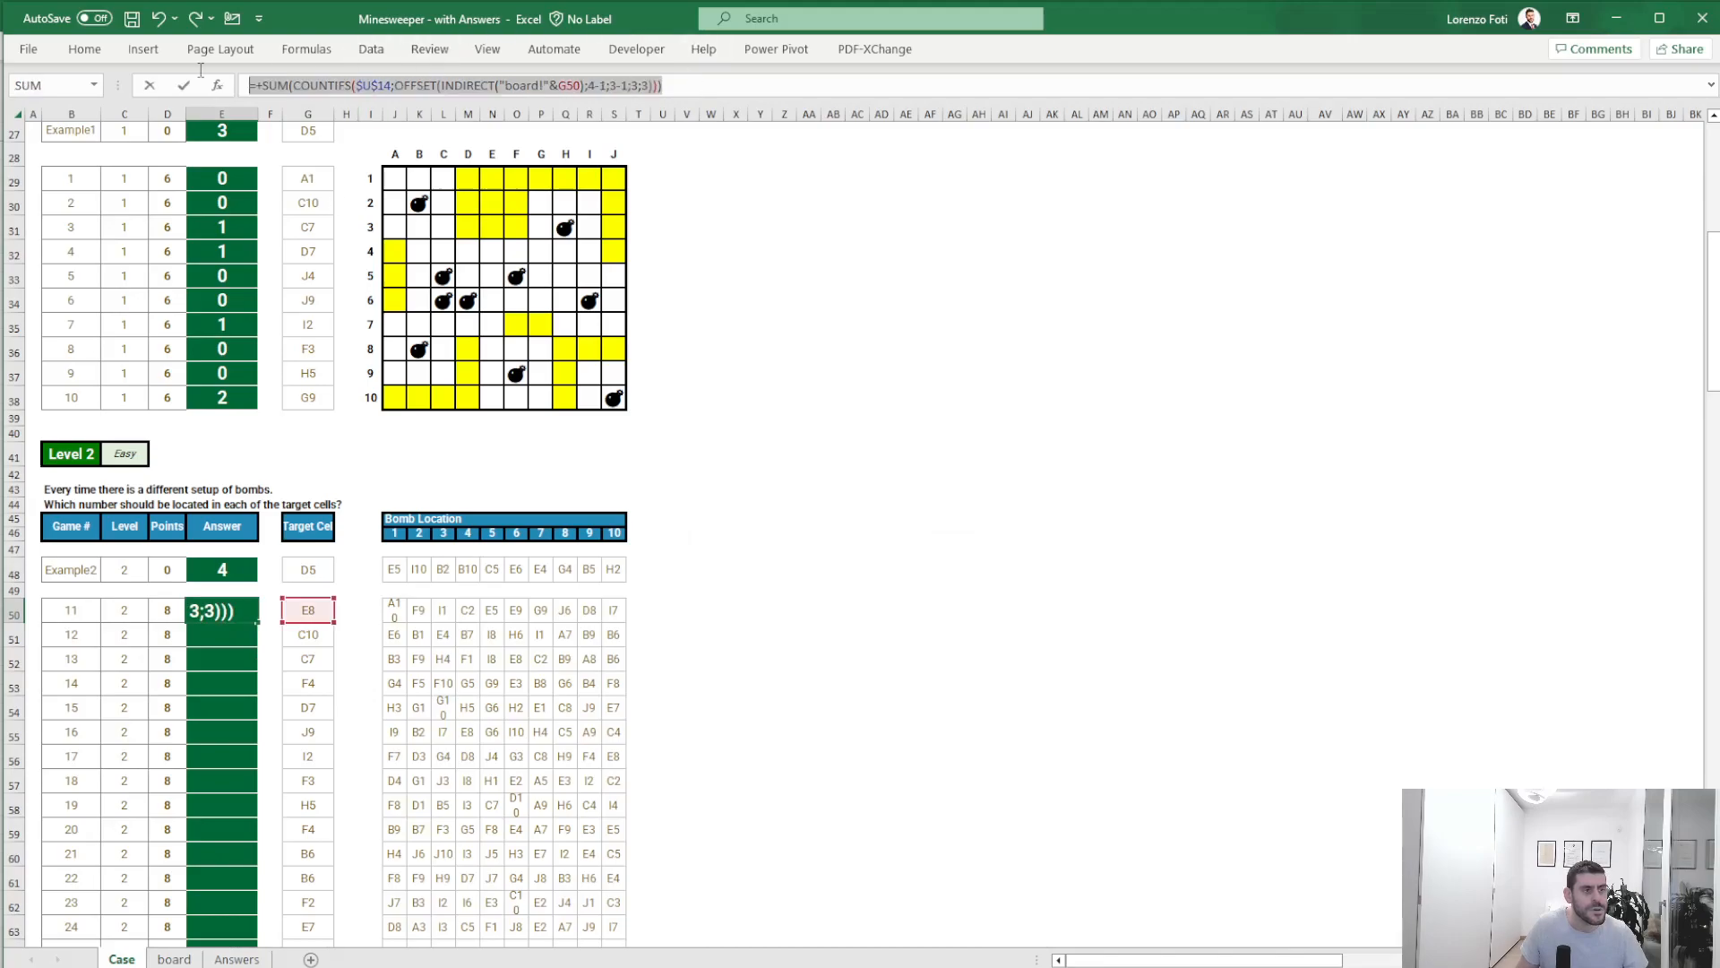
pyautogui.press('Escape')
pyautogui.hotkey('ctrl', 'pagedown')
pyautogui.click(238, 740)
pyautogui.hotkey('ctrl', 'v')
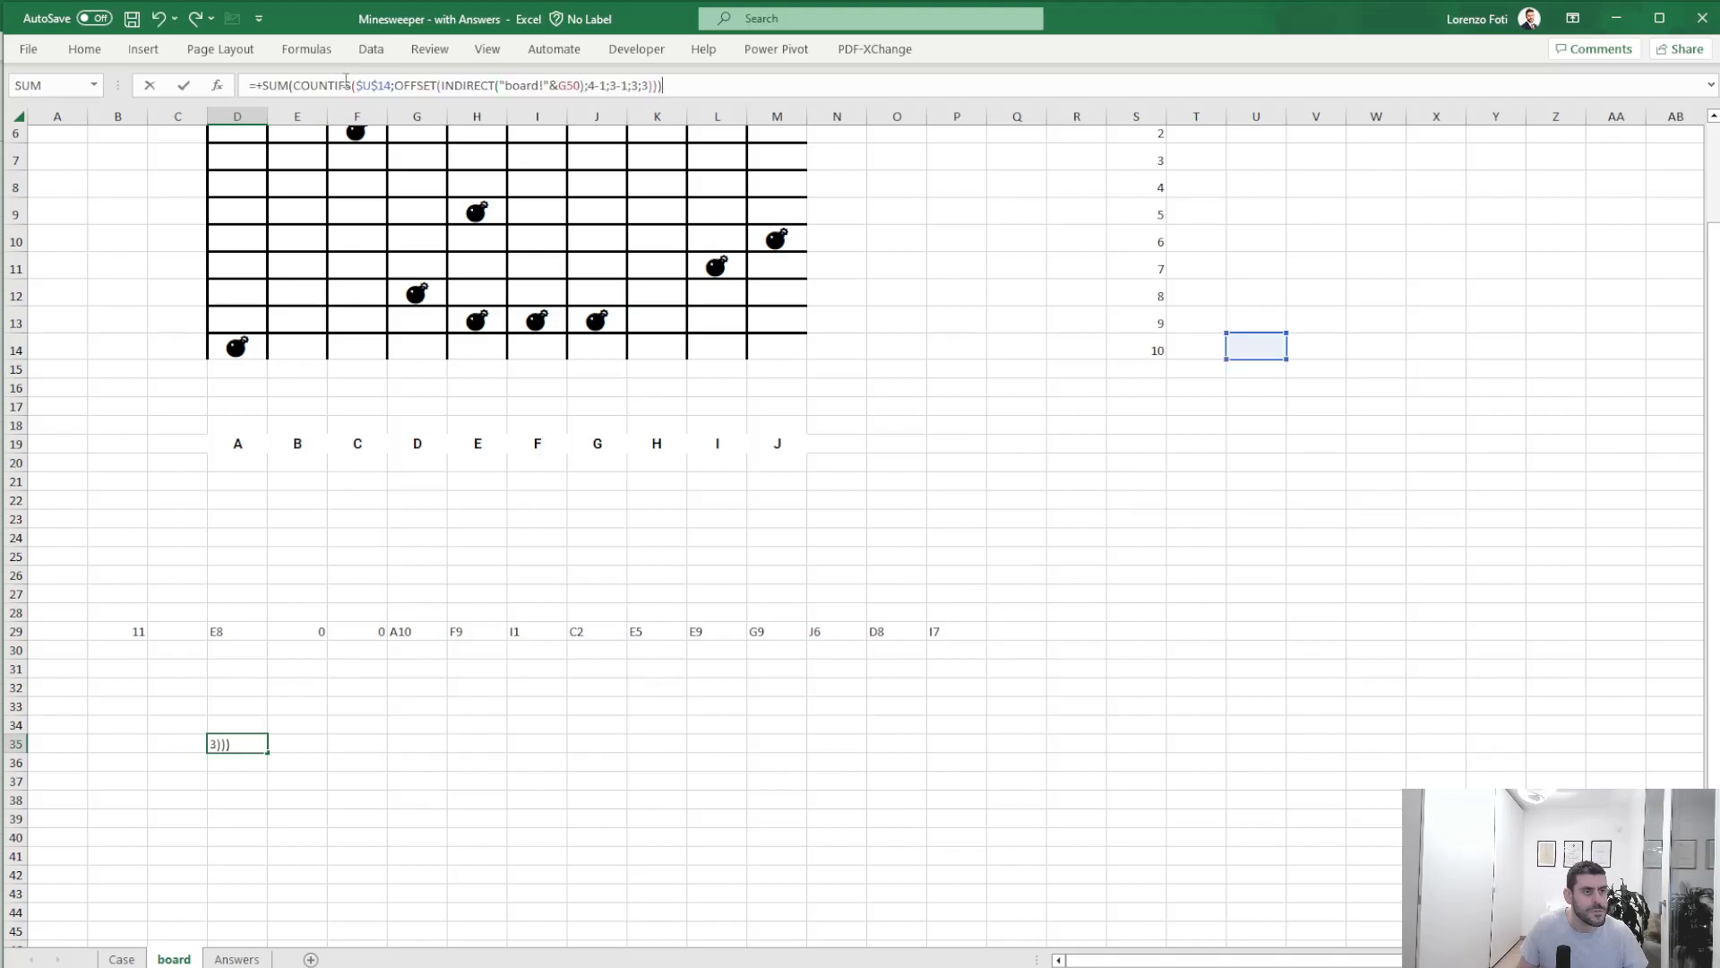
# - Replace the first COUNTIFS argument in the D35 formula with the absolute bomb cell Case!$T$7 and enter the formula
pyautogui.moveTo(1226, 346); pyautogui.dragTo(269, 640)
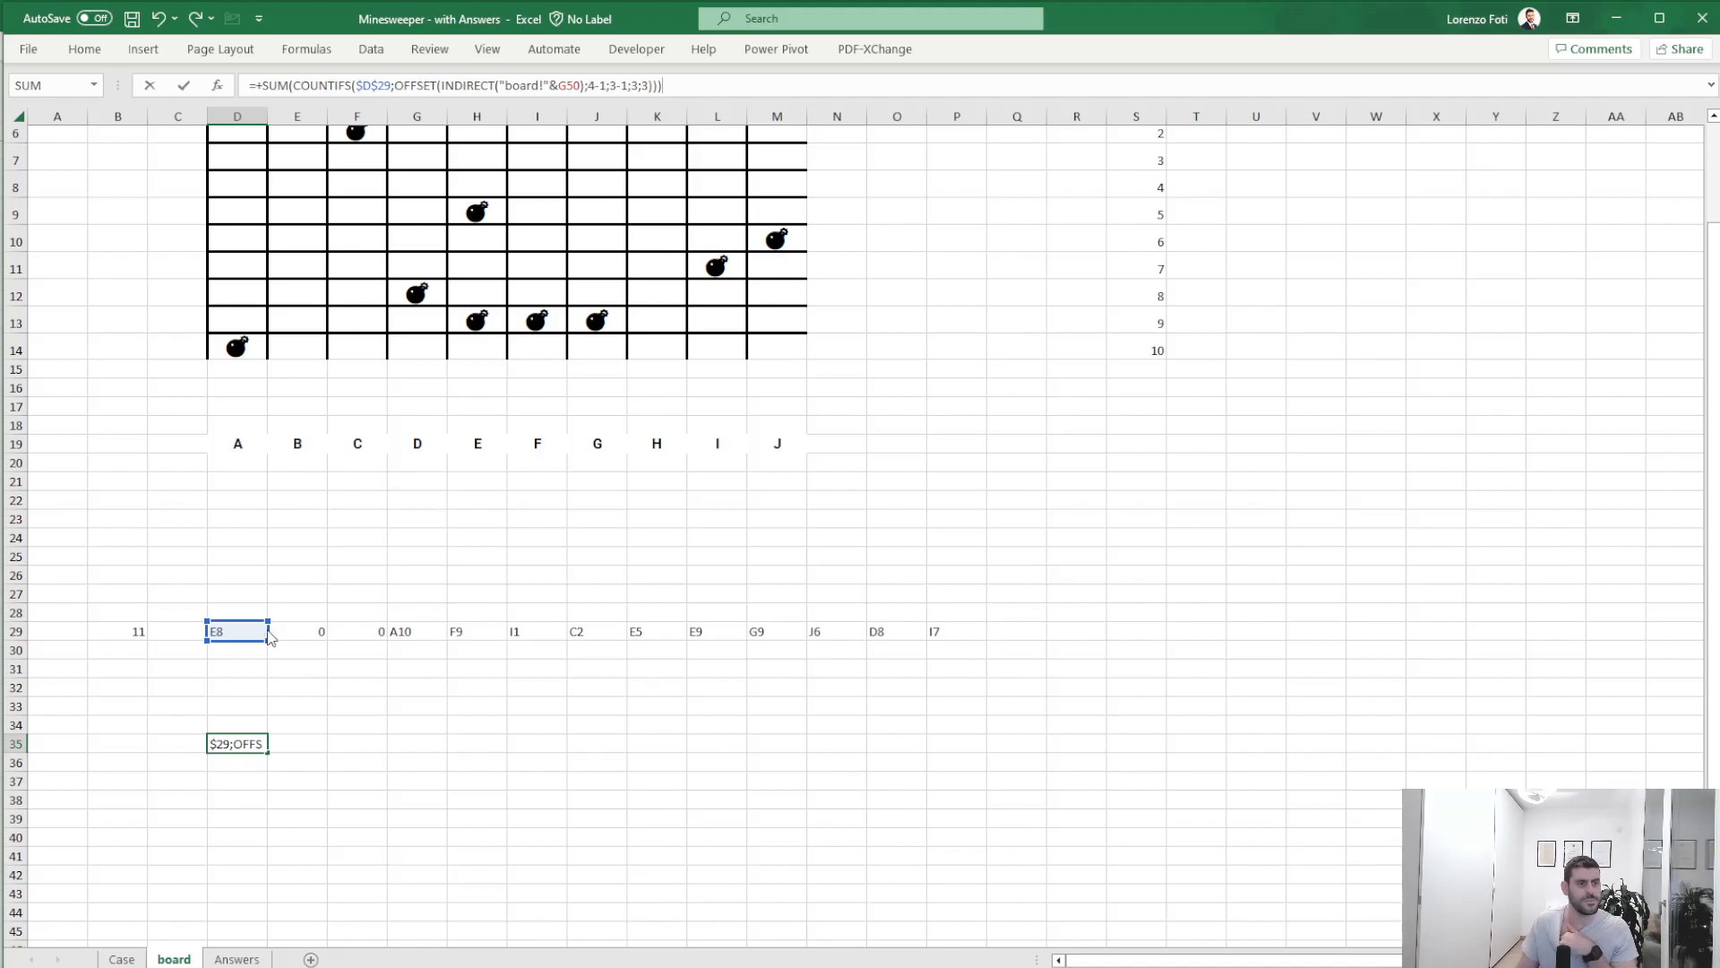
pyautogui.moveTo(391, 86); pyautogui.dragTo(372, 85)
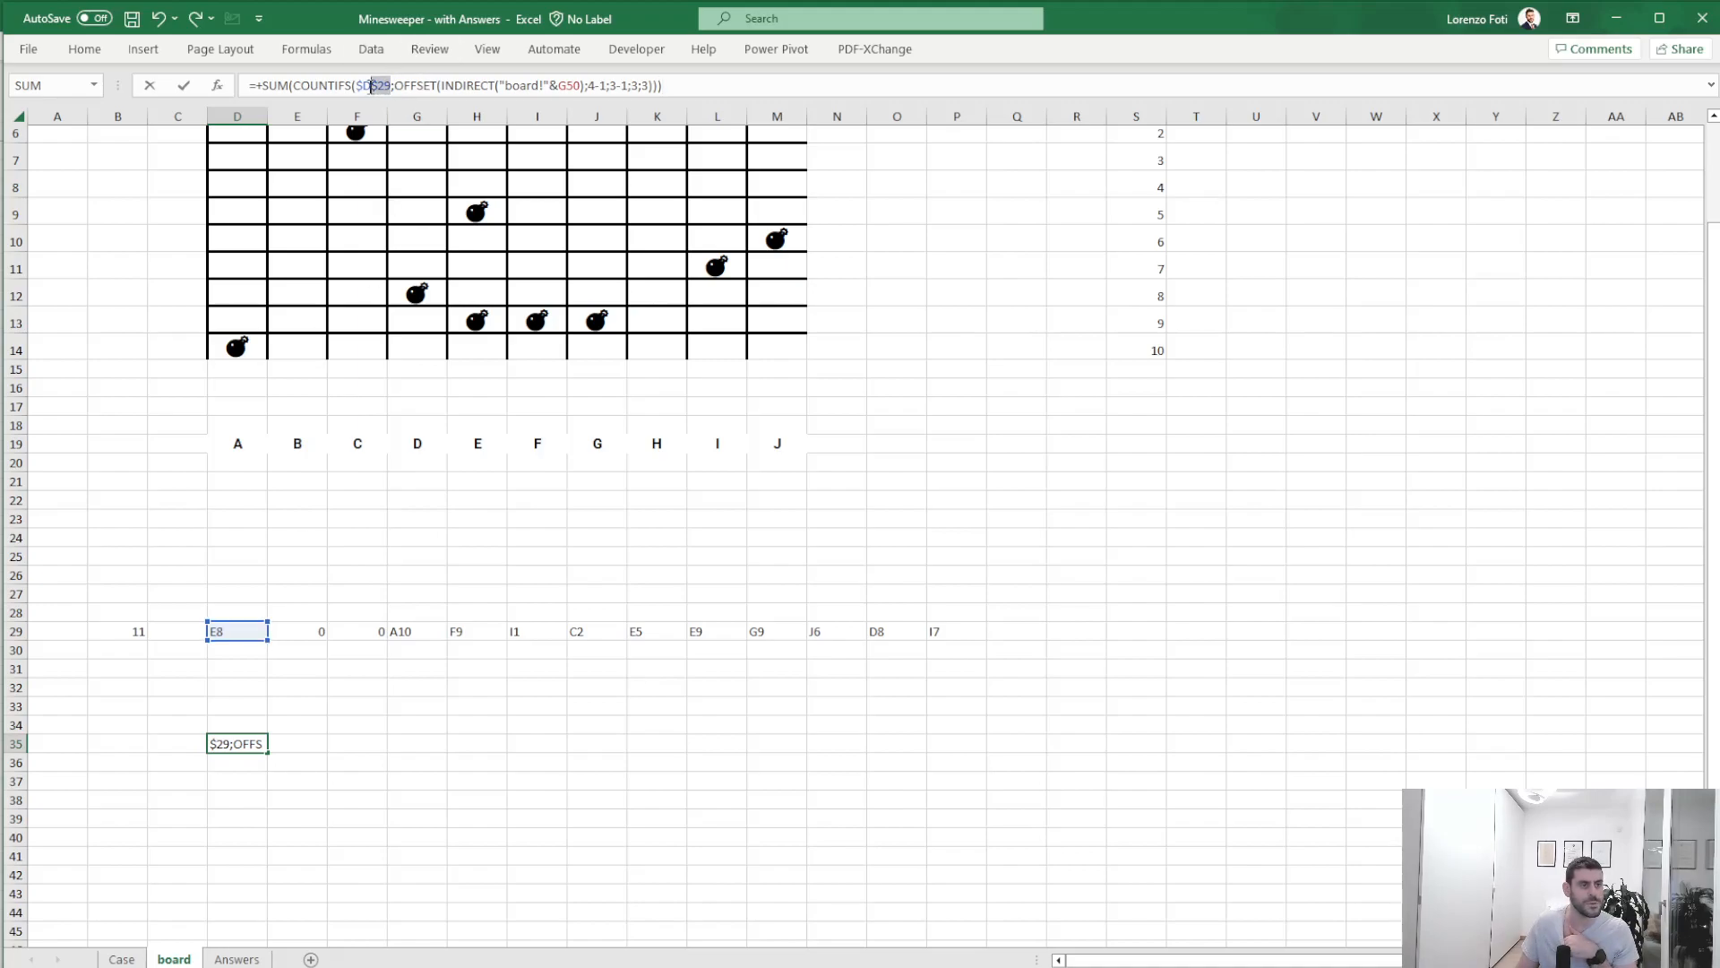
pyautogui.click(121, 958)
pyautogui.click(638, 260)
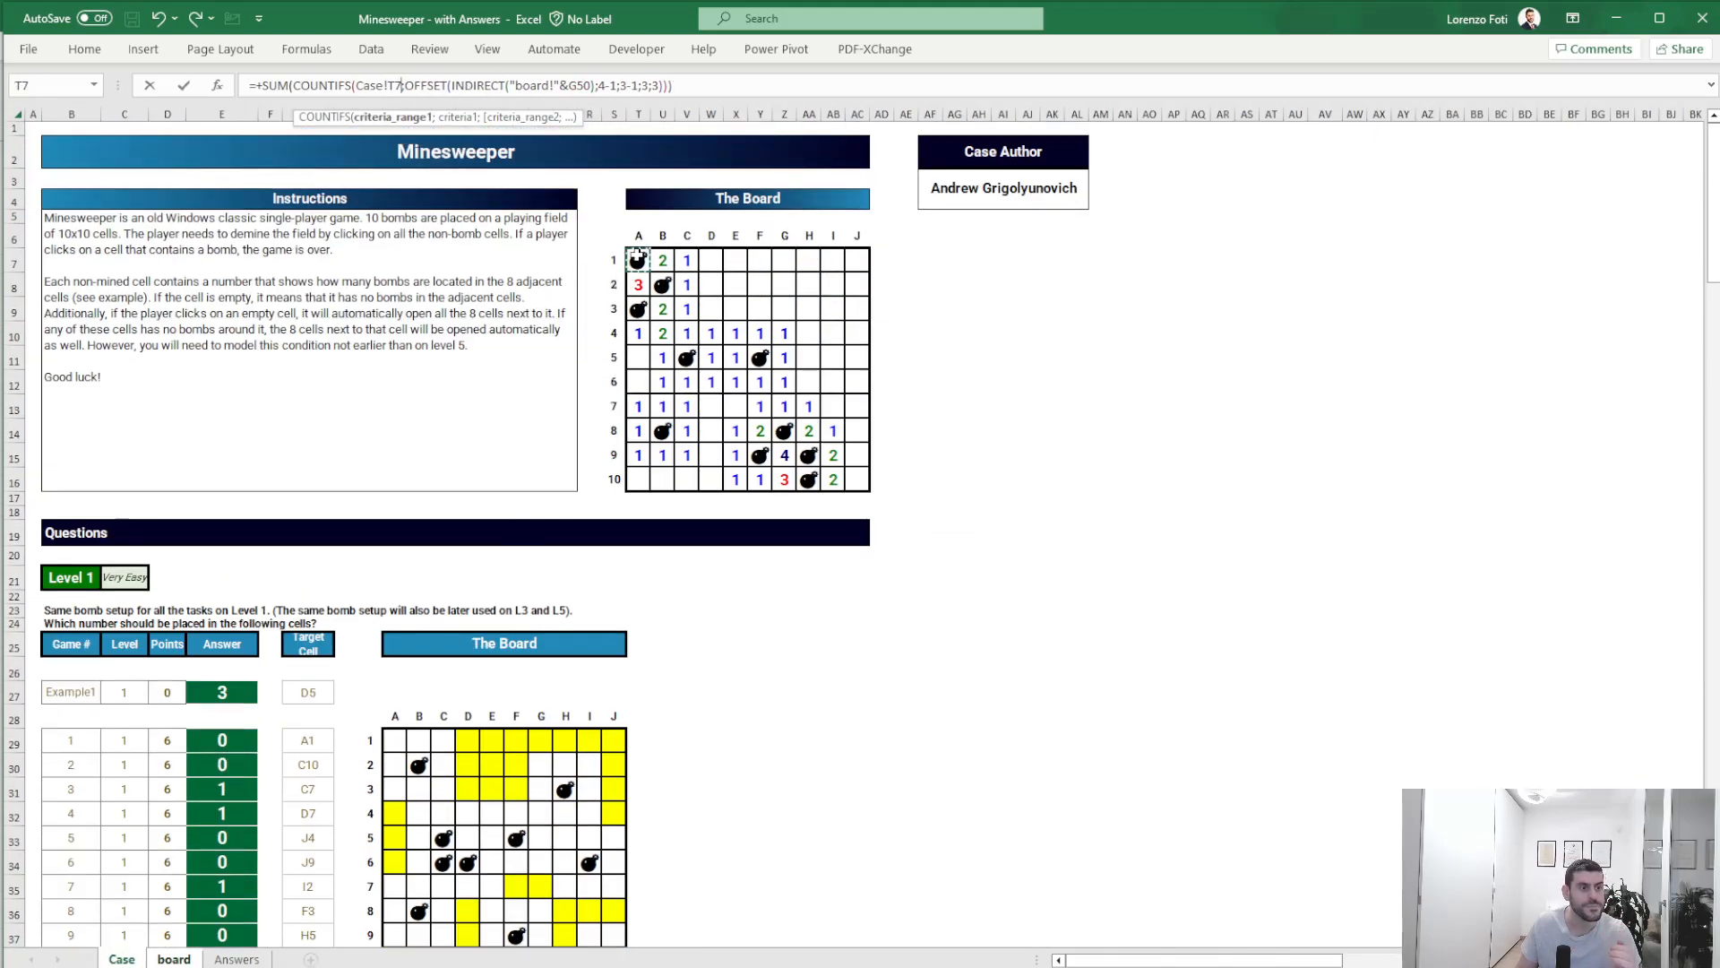
pyautogui.press('F4')
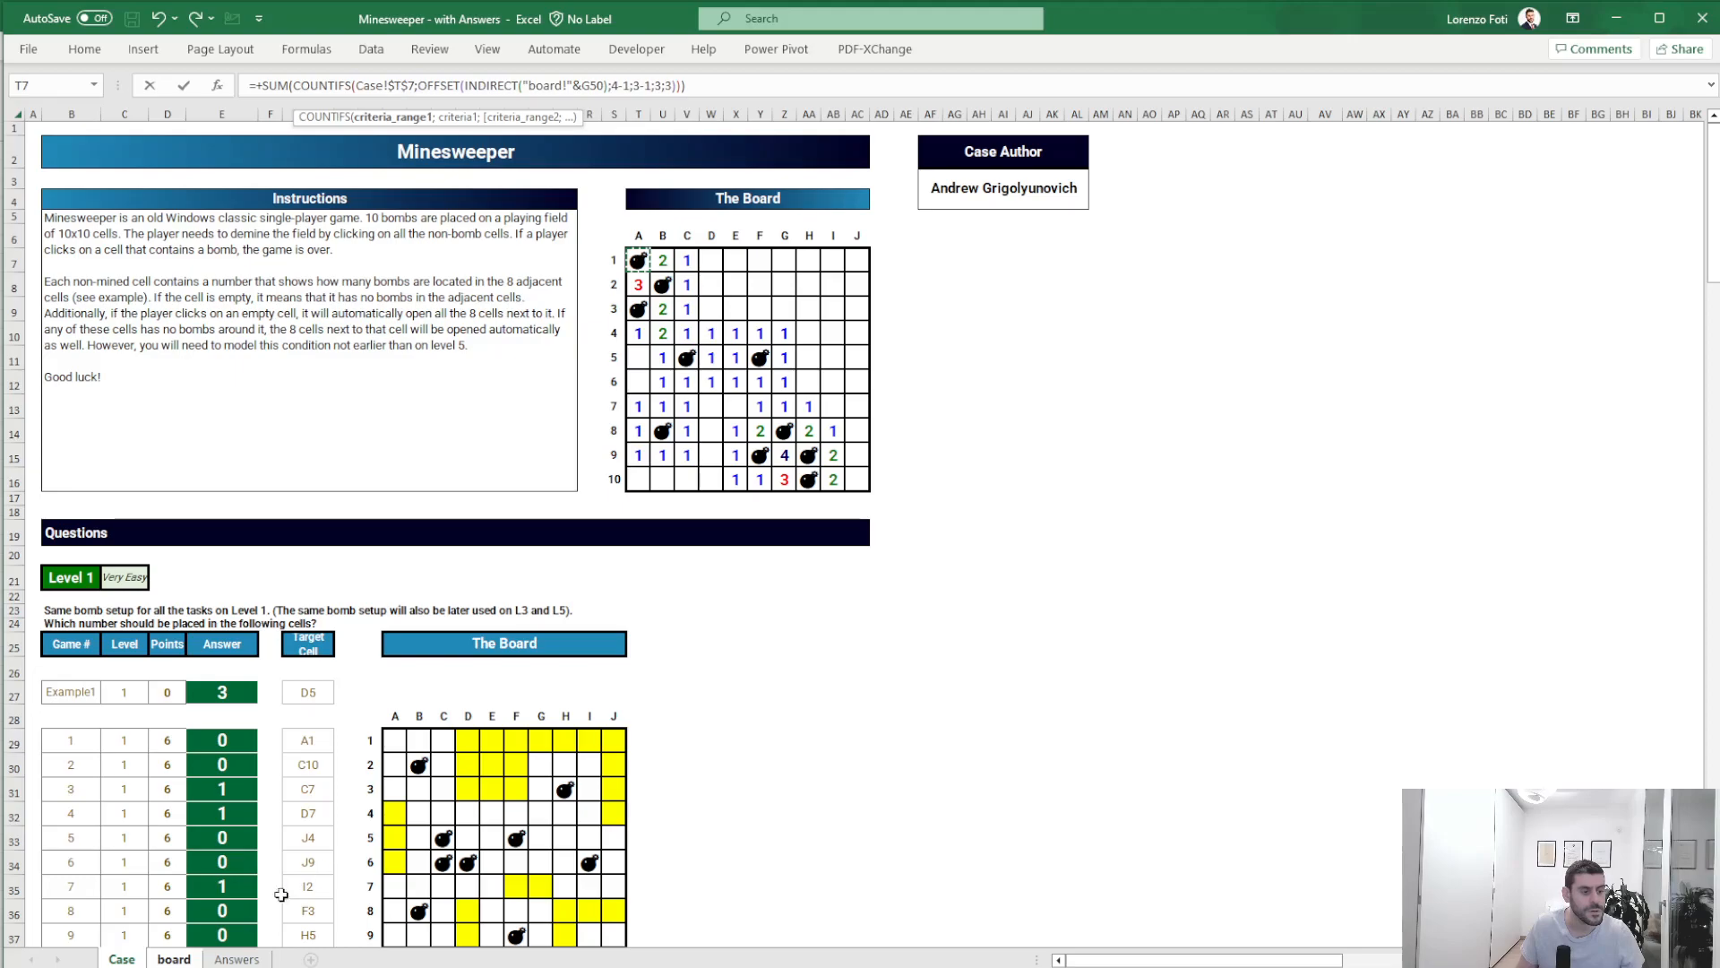
pyautogui.press('Return')
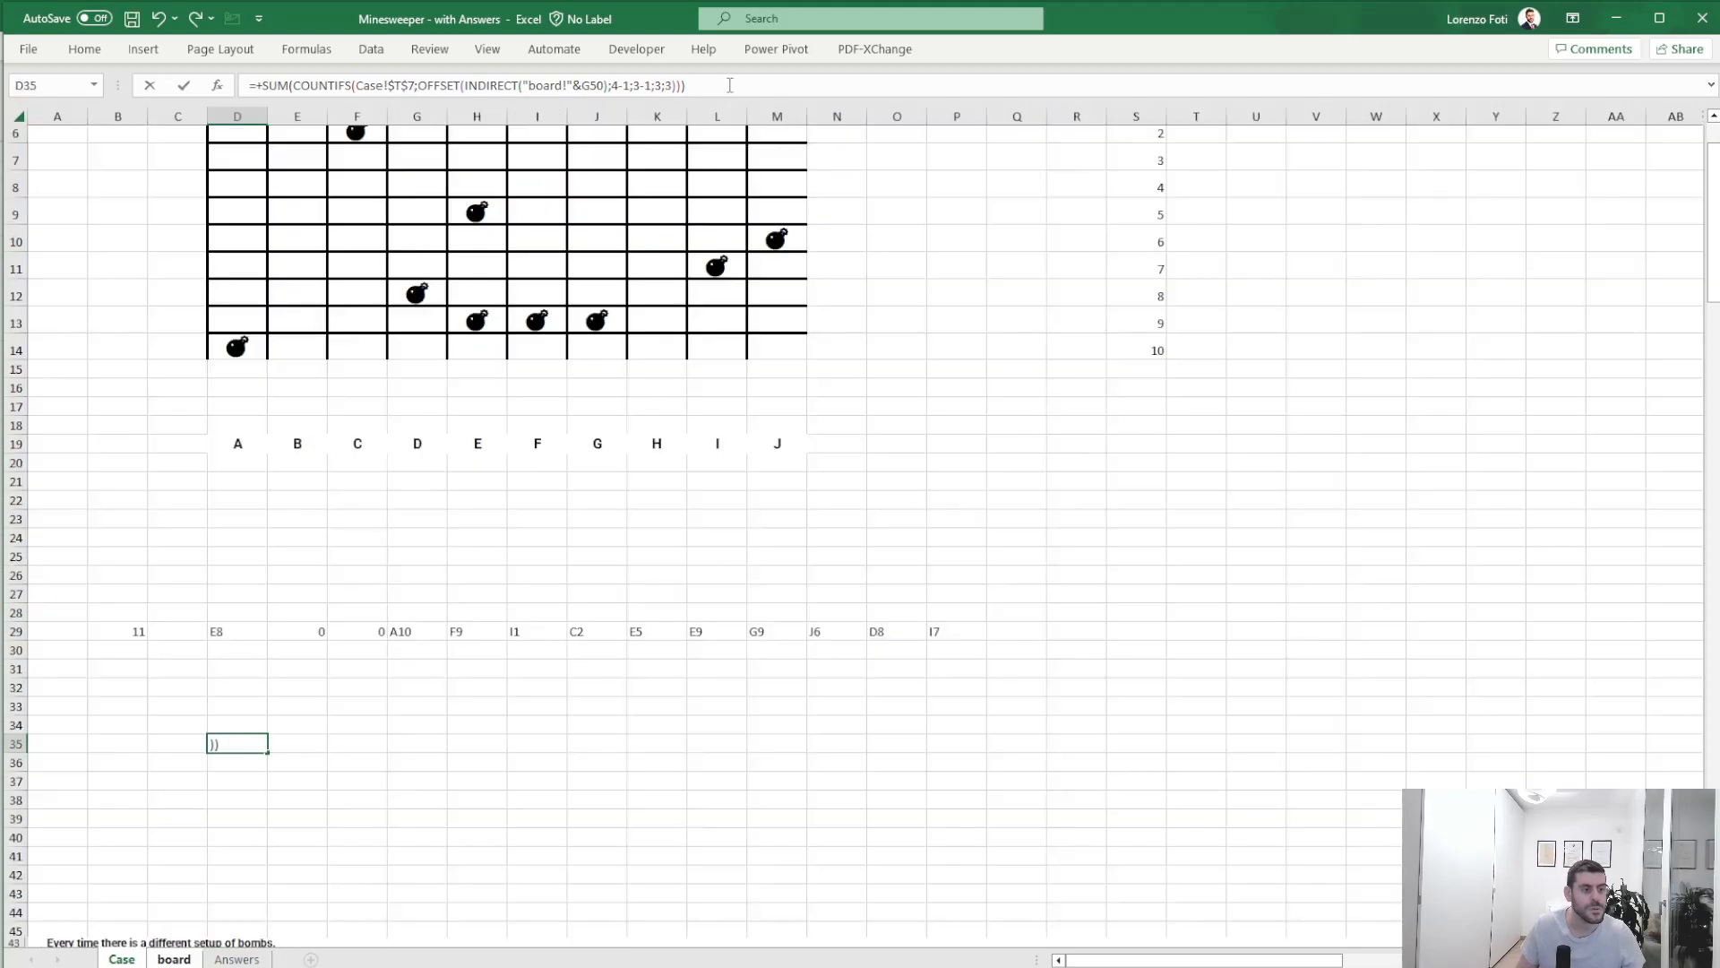
pyautogui.click(225, 745)
pyautogui.click(669, 111)
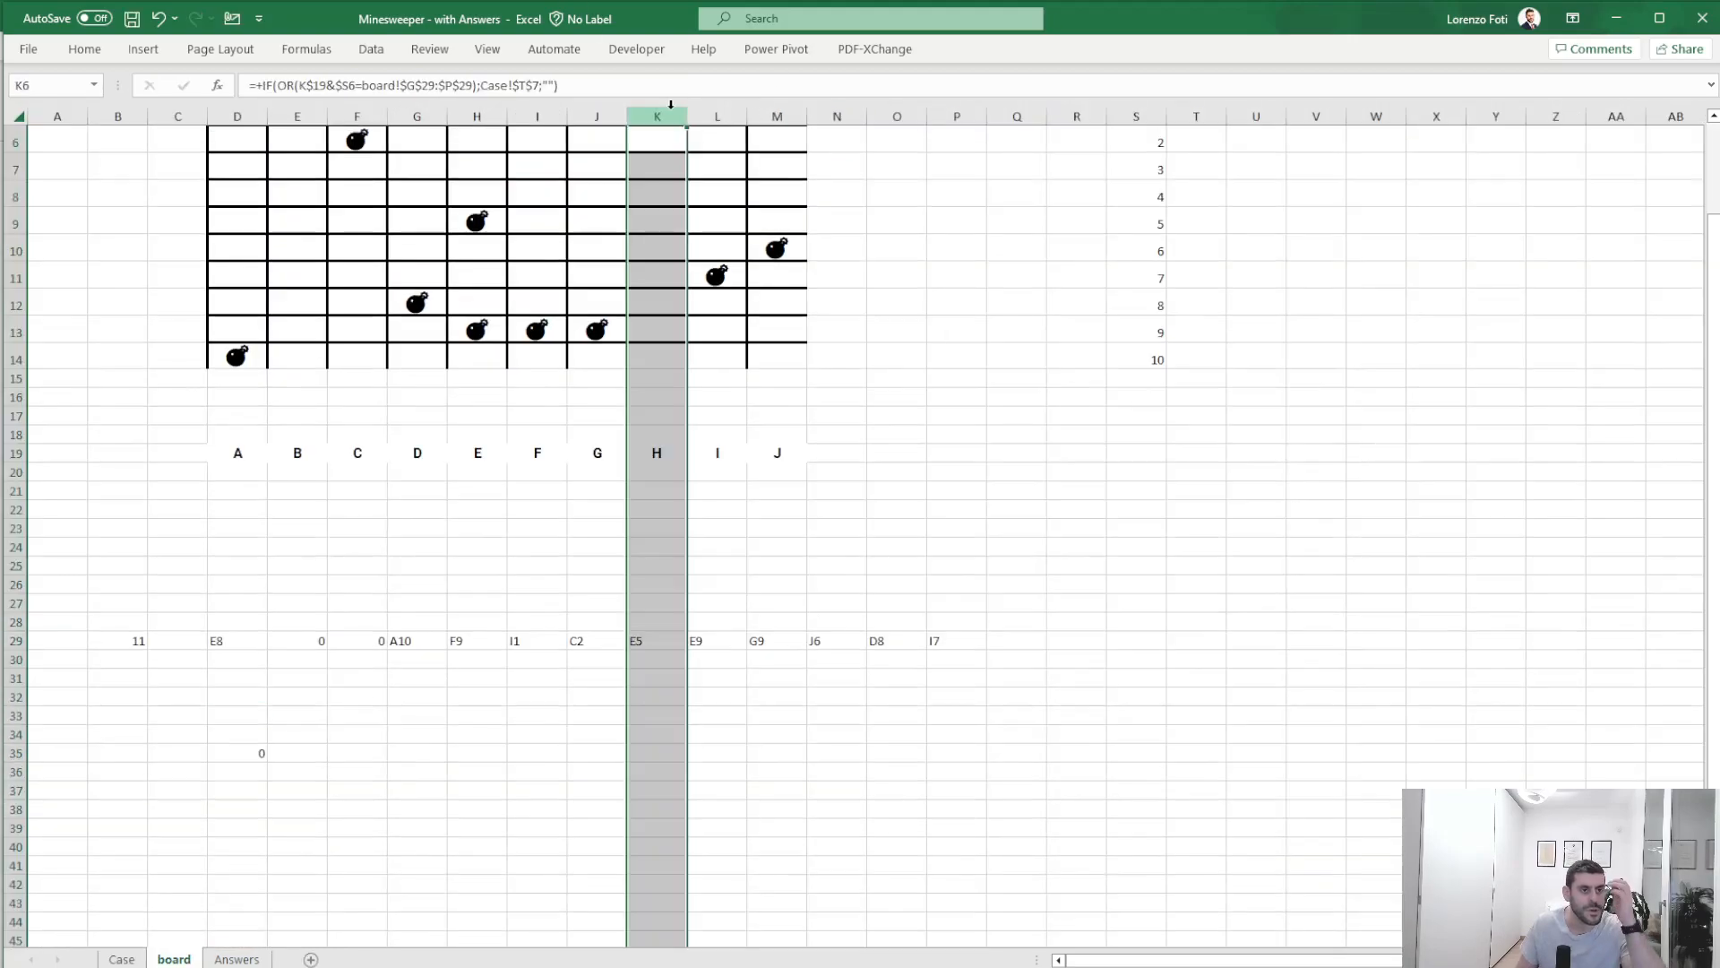
# - Point the INDIRECT reference in the D35 formula to the target cell D29
pyautogui.click(256, 749)
pyautogui.doubleClick(593, 79)
pyautogui.click(218, 640)
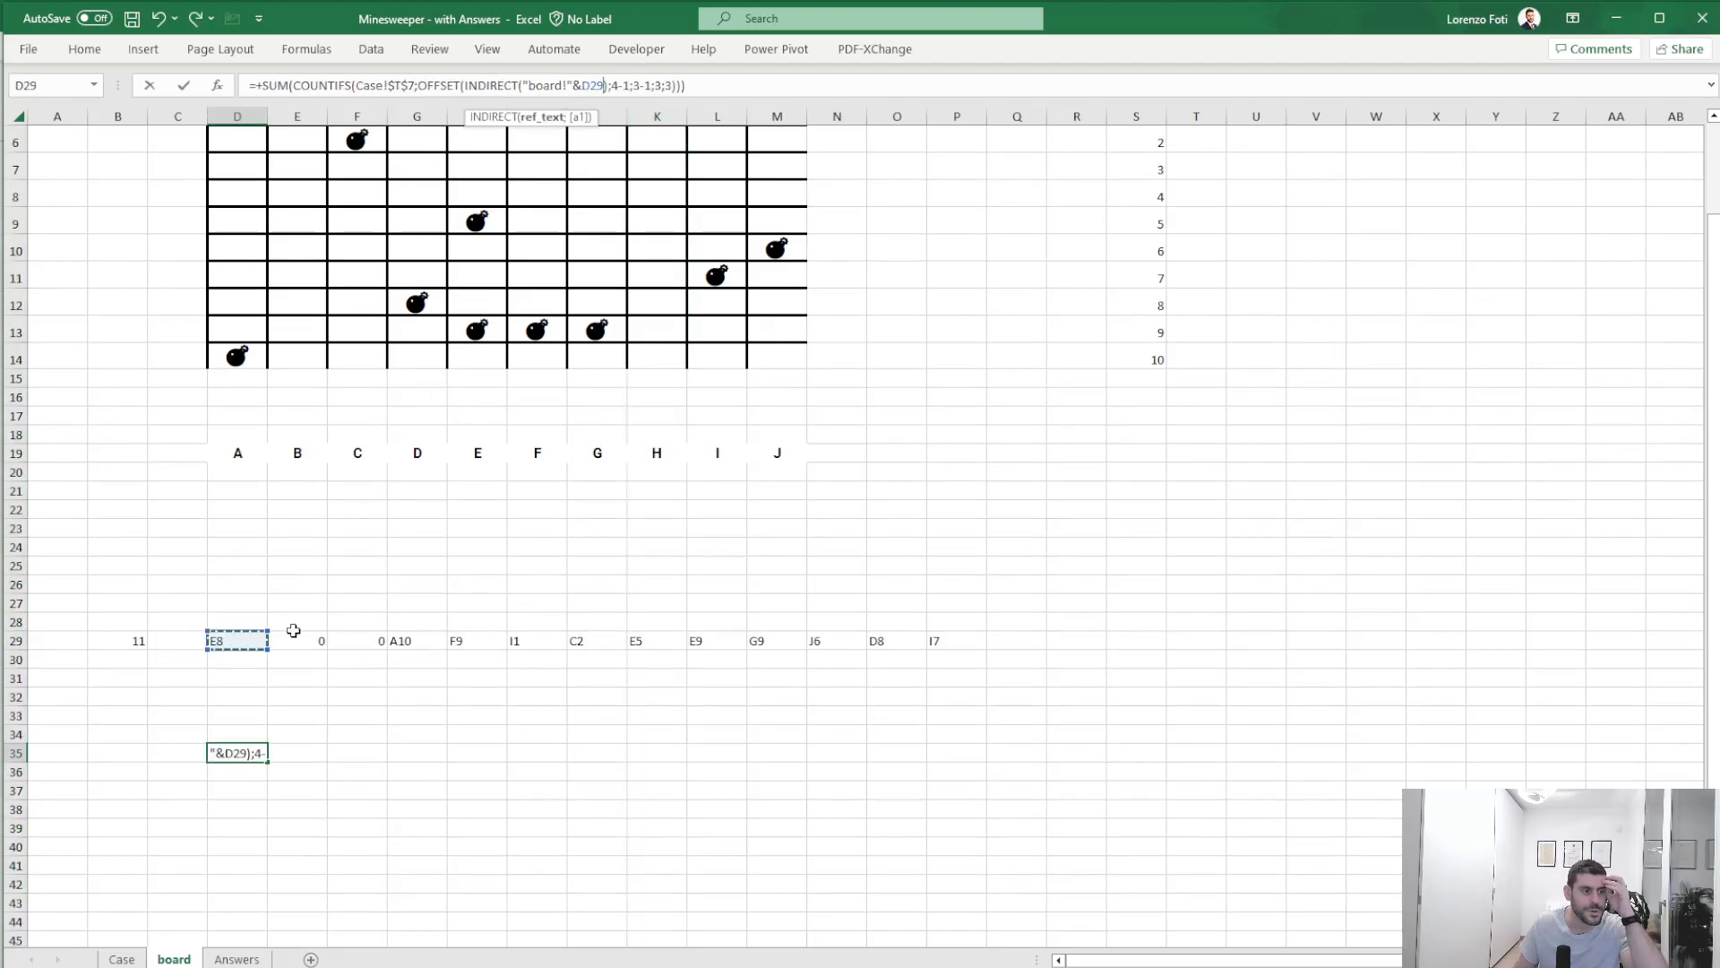
pyautogui.press('Return')
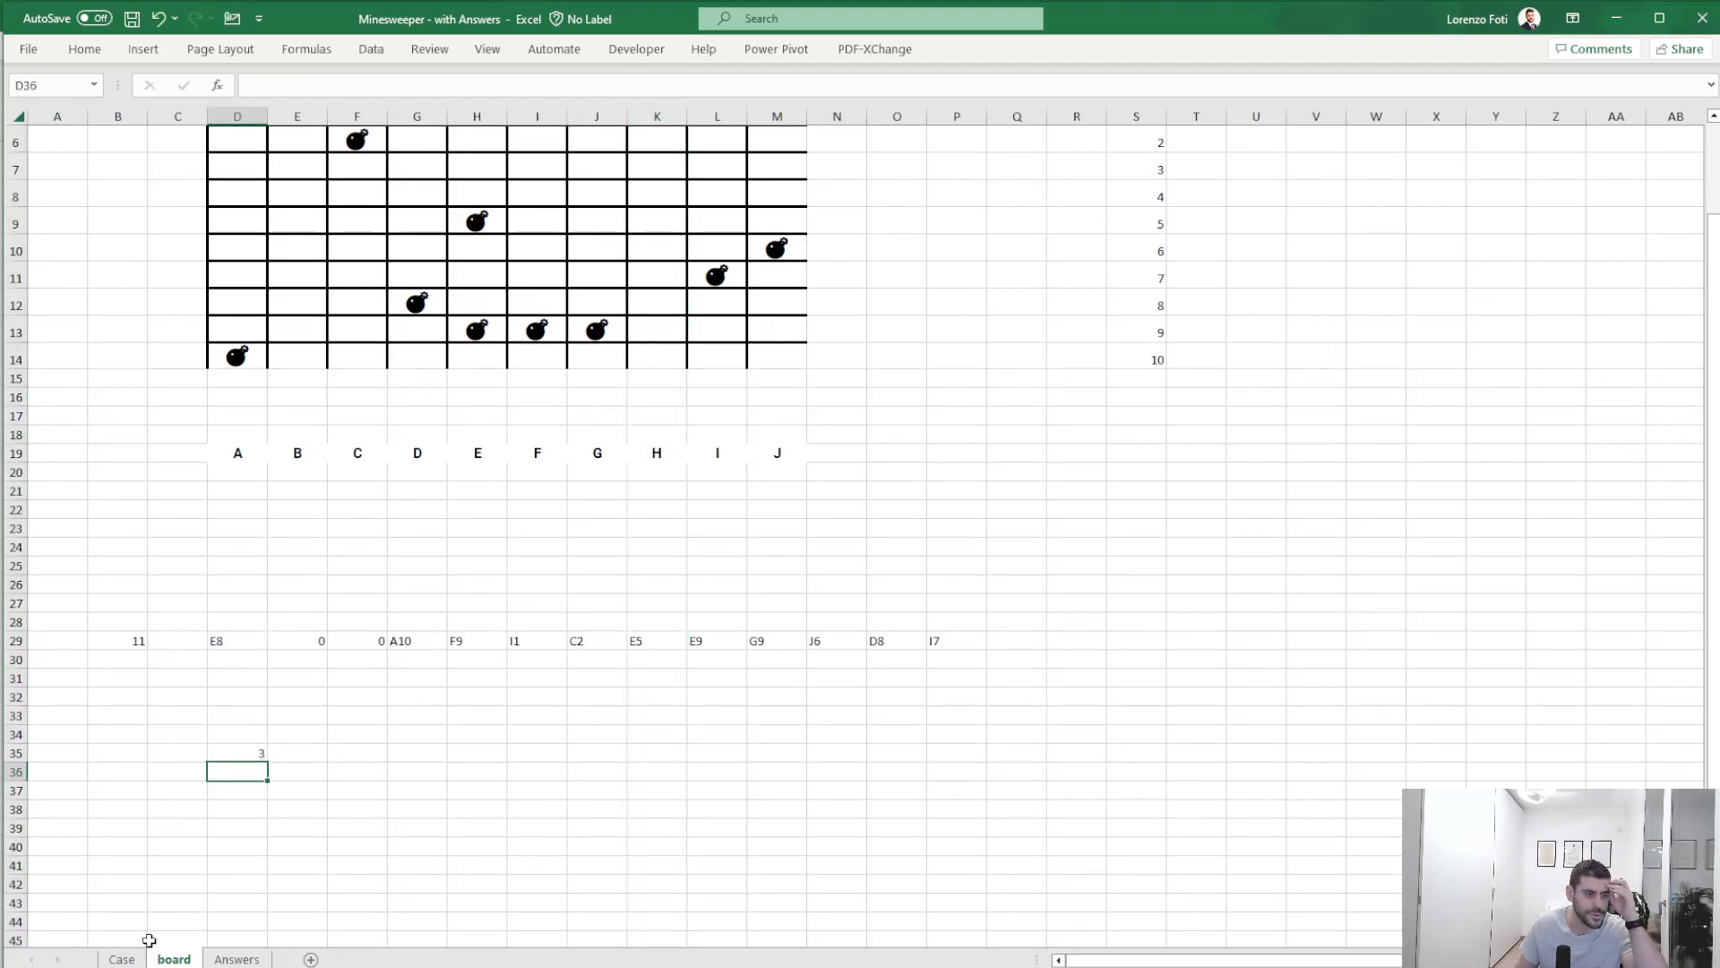
# - Set the game number in B29 to Example2 and check the Level 2 example's expected answer on the Case sheet
pyautogui.scroll(2, 296, 126)
pyautogui.click(156, 747)
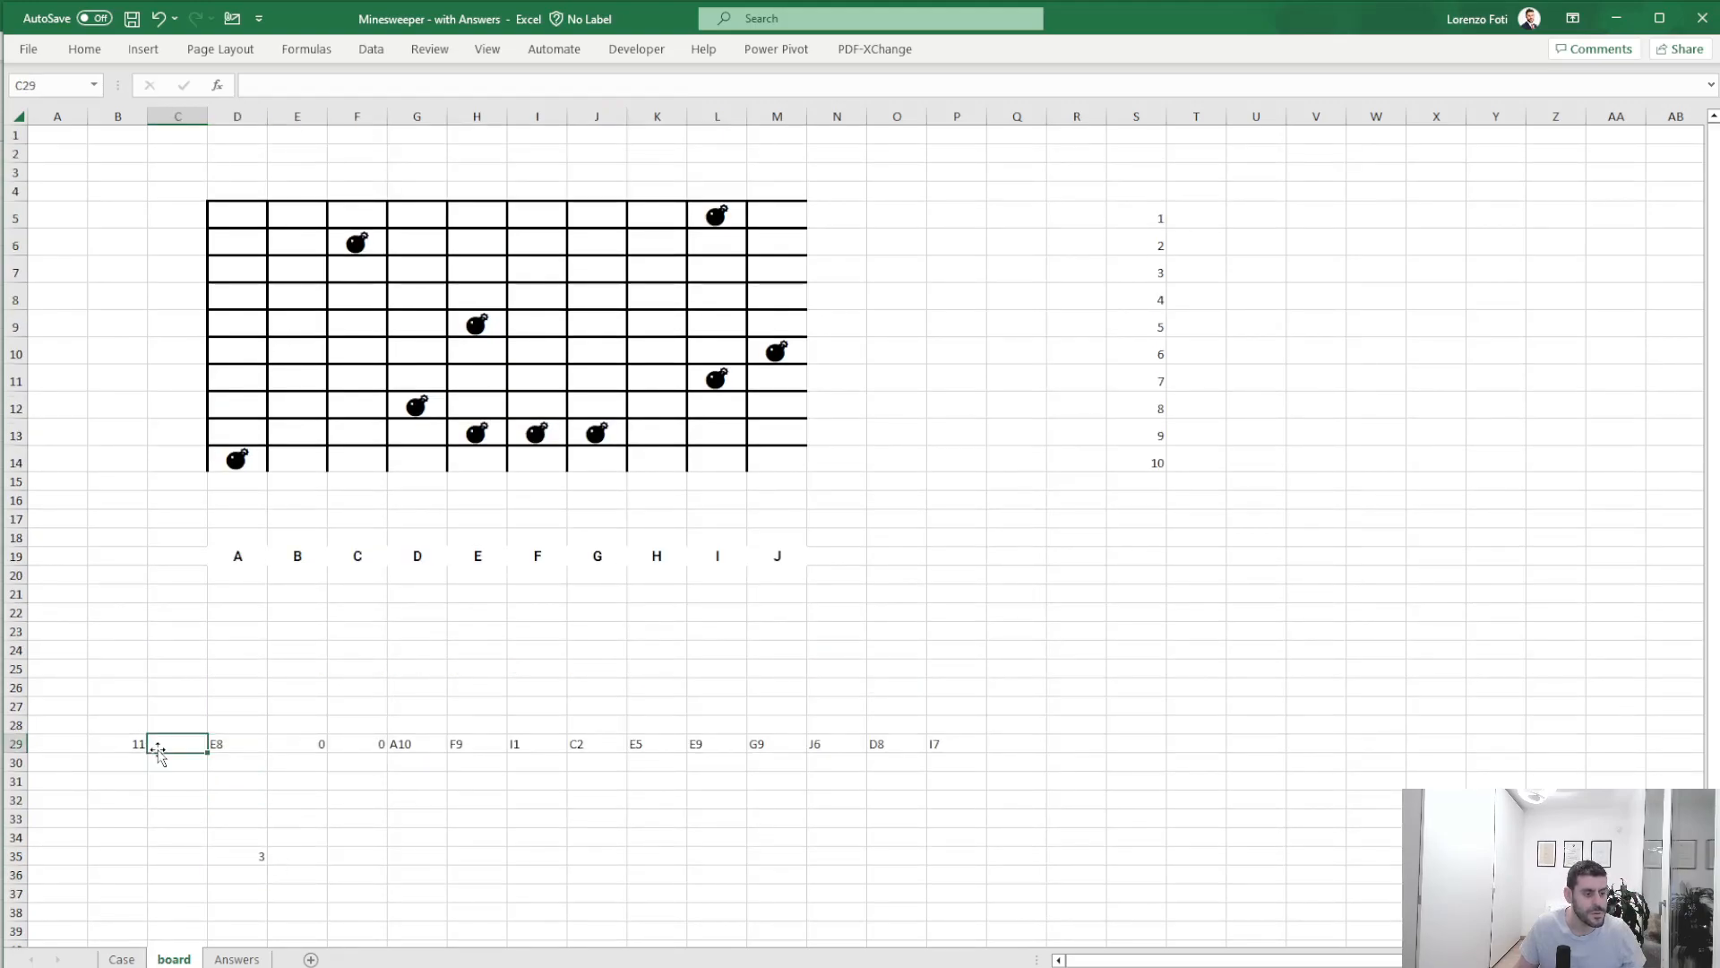
pyautogui.click(144, 745)
pyautogui.write('Example2')
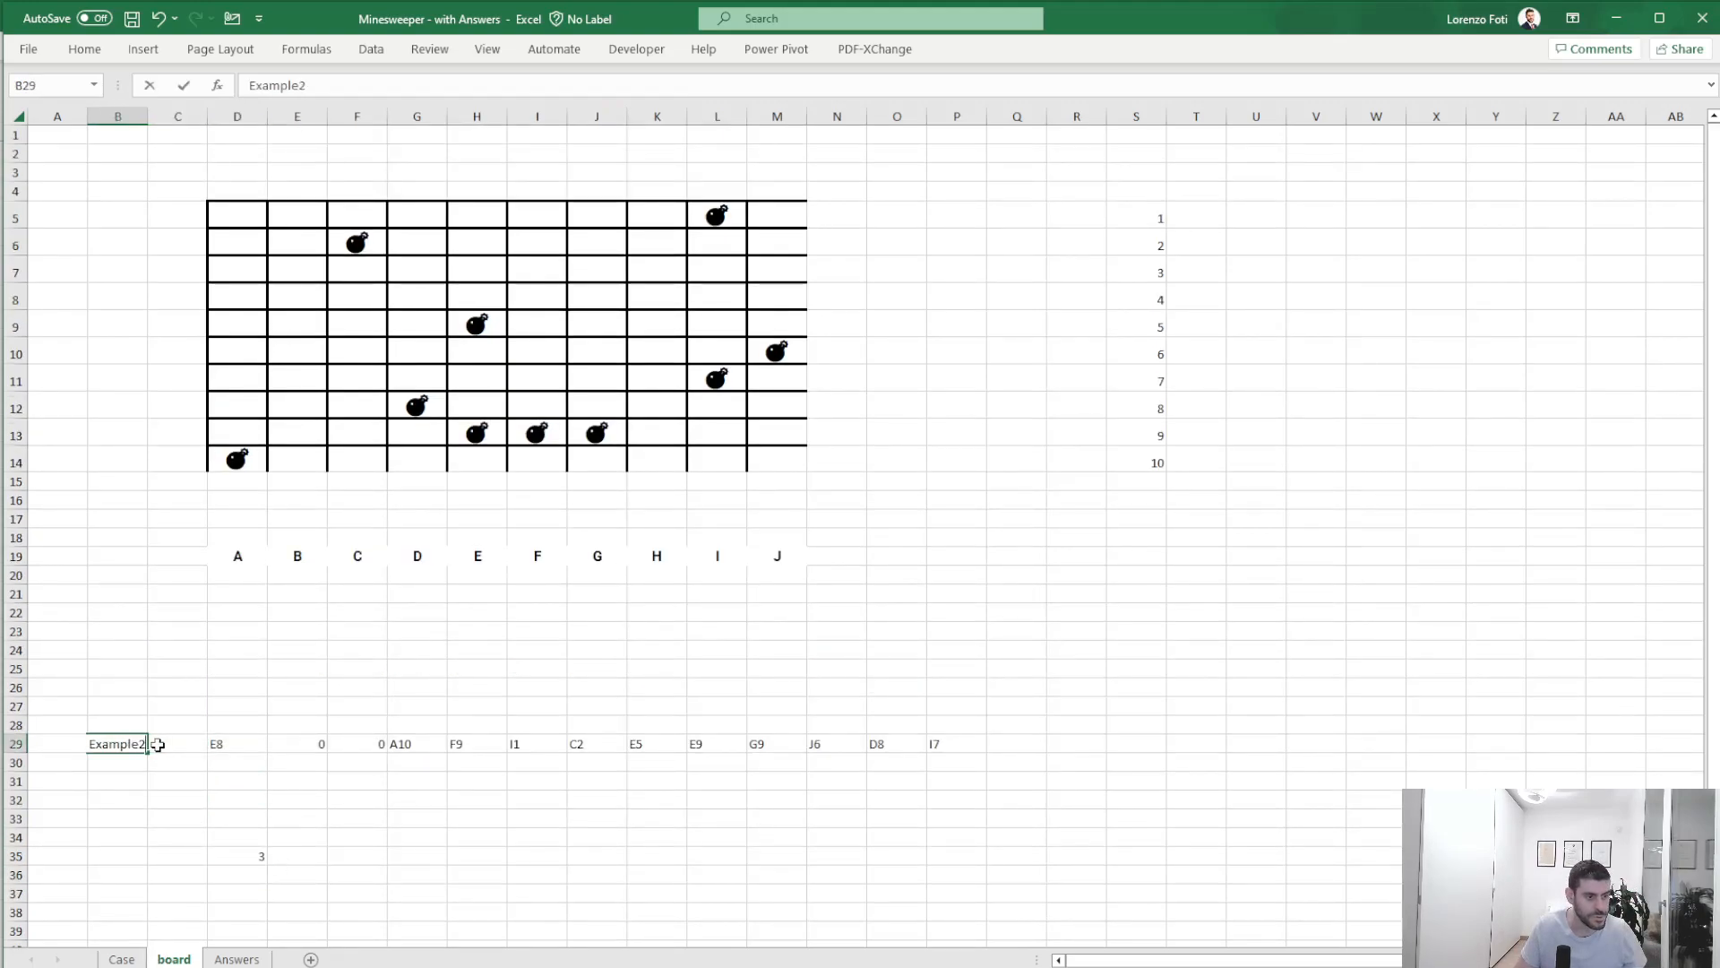
pyautogui.press('Return')
pyautogui.click(121, 959)
pyautogui.scroll(-10, 144, 910)
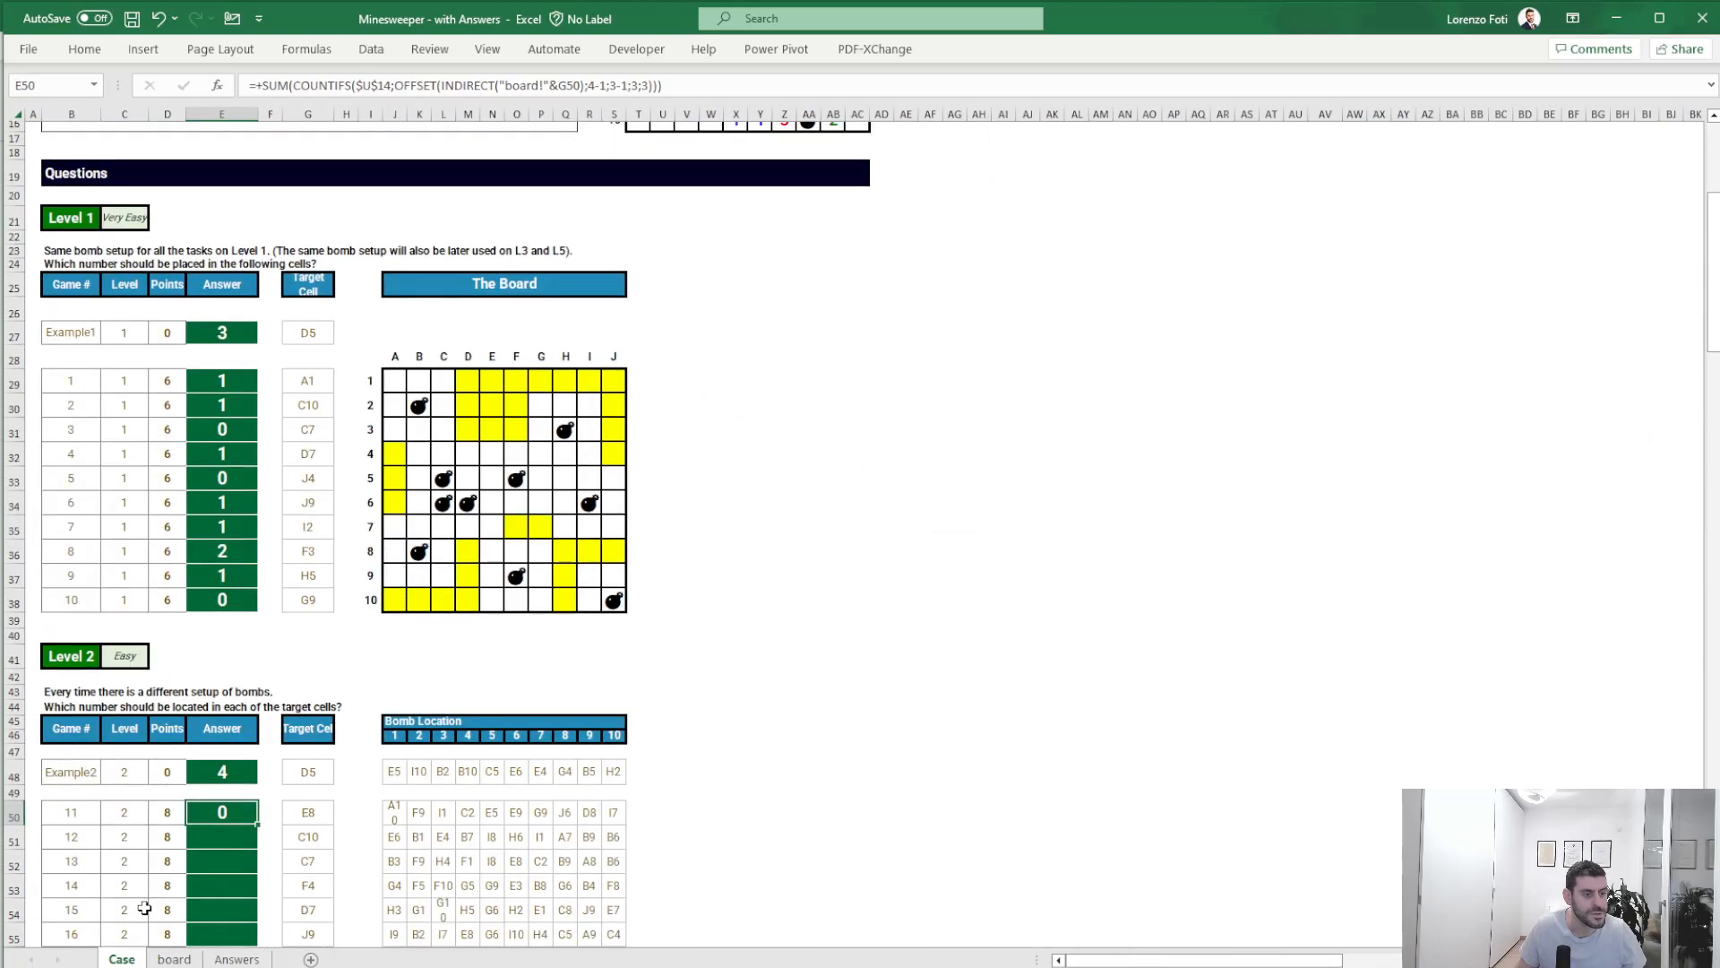
pyautogui.click(164, 959)
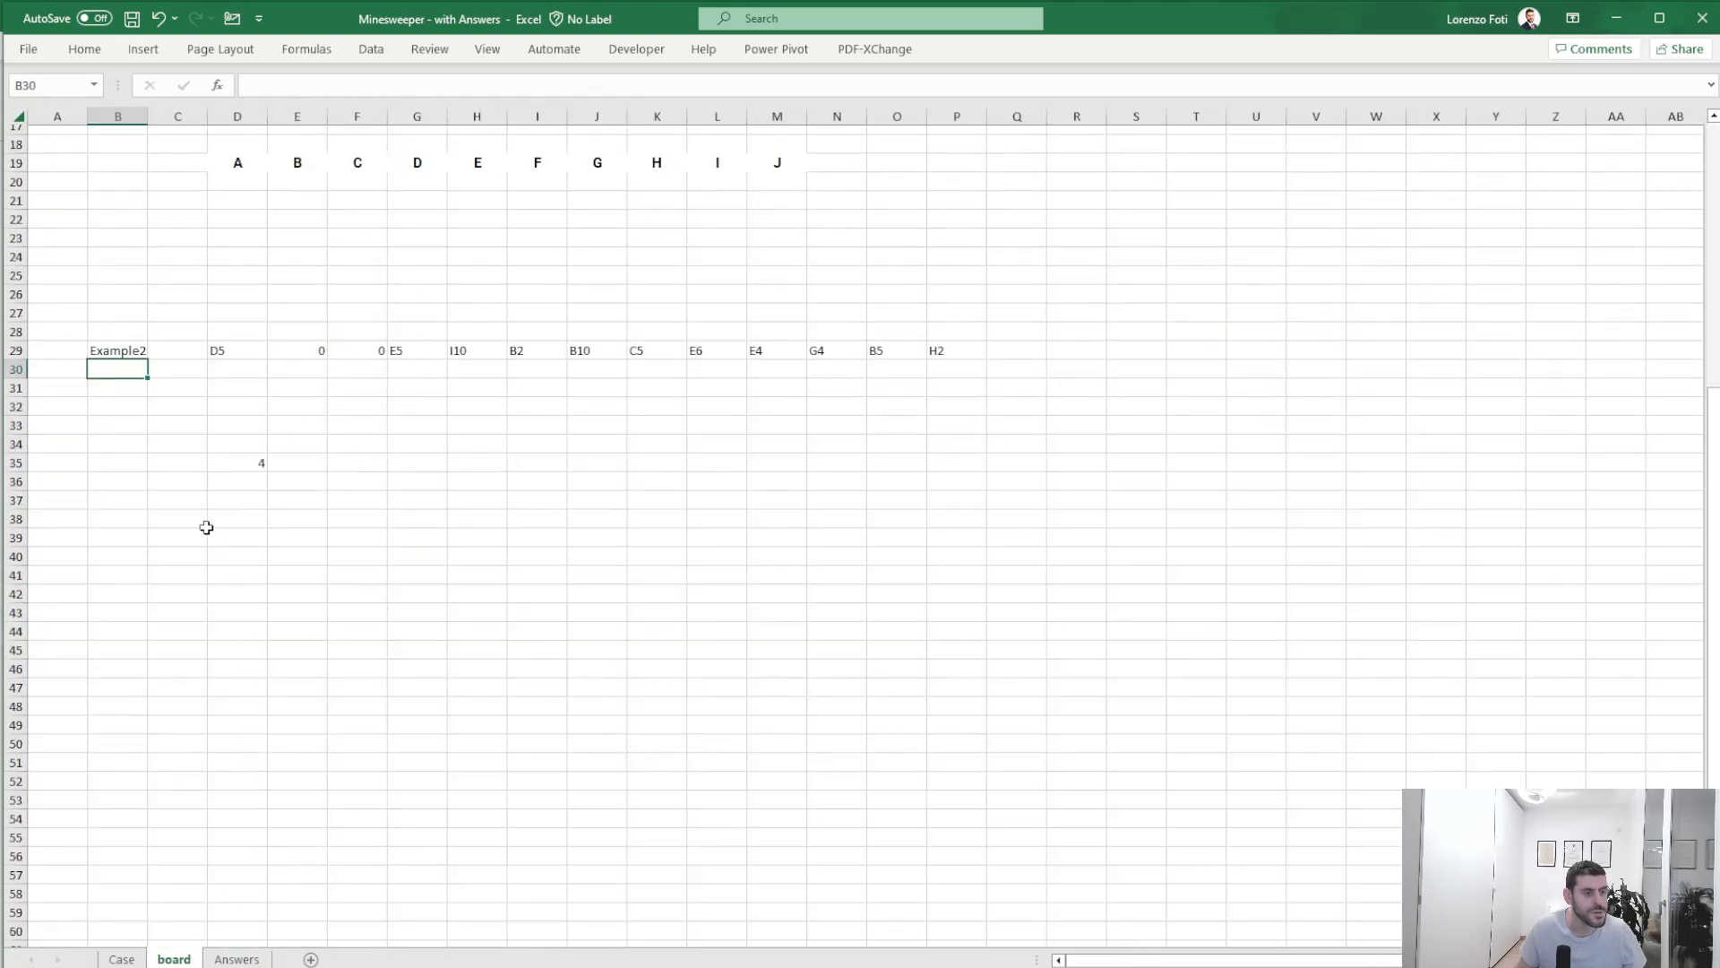
# - Fill game numbers 1 to 100 down from C36 with a SEQUENCE(100) formula
pyautogui.click(191, 480)
pyautogui.write('+seq')
pyautogui.press('Tab')
pyautogui.write('100)')
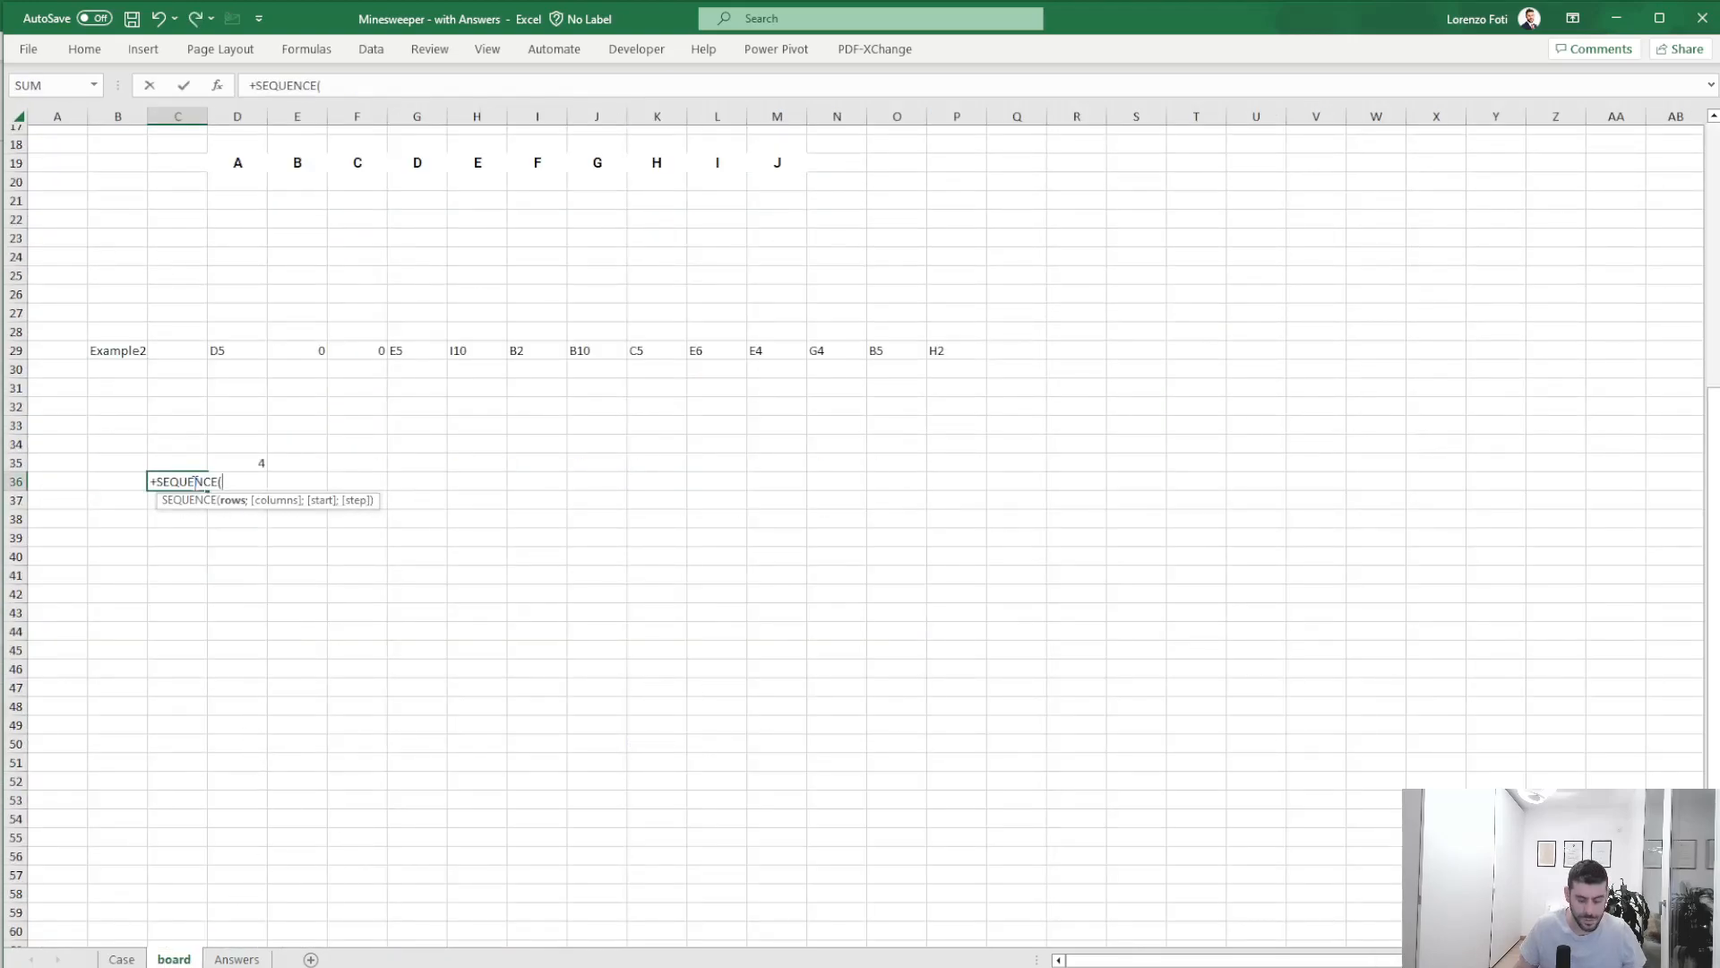
pyautogui.press('Return')
# - Create a data table from C35 through column D down the game list, with B29 as the column input cell
pyautogui.hotkey('shift', 'Right')
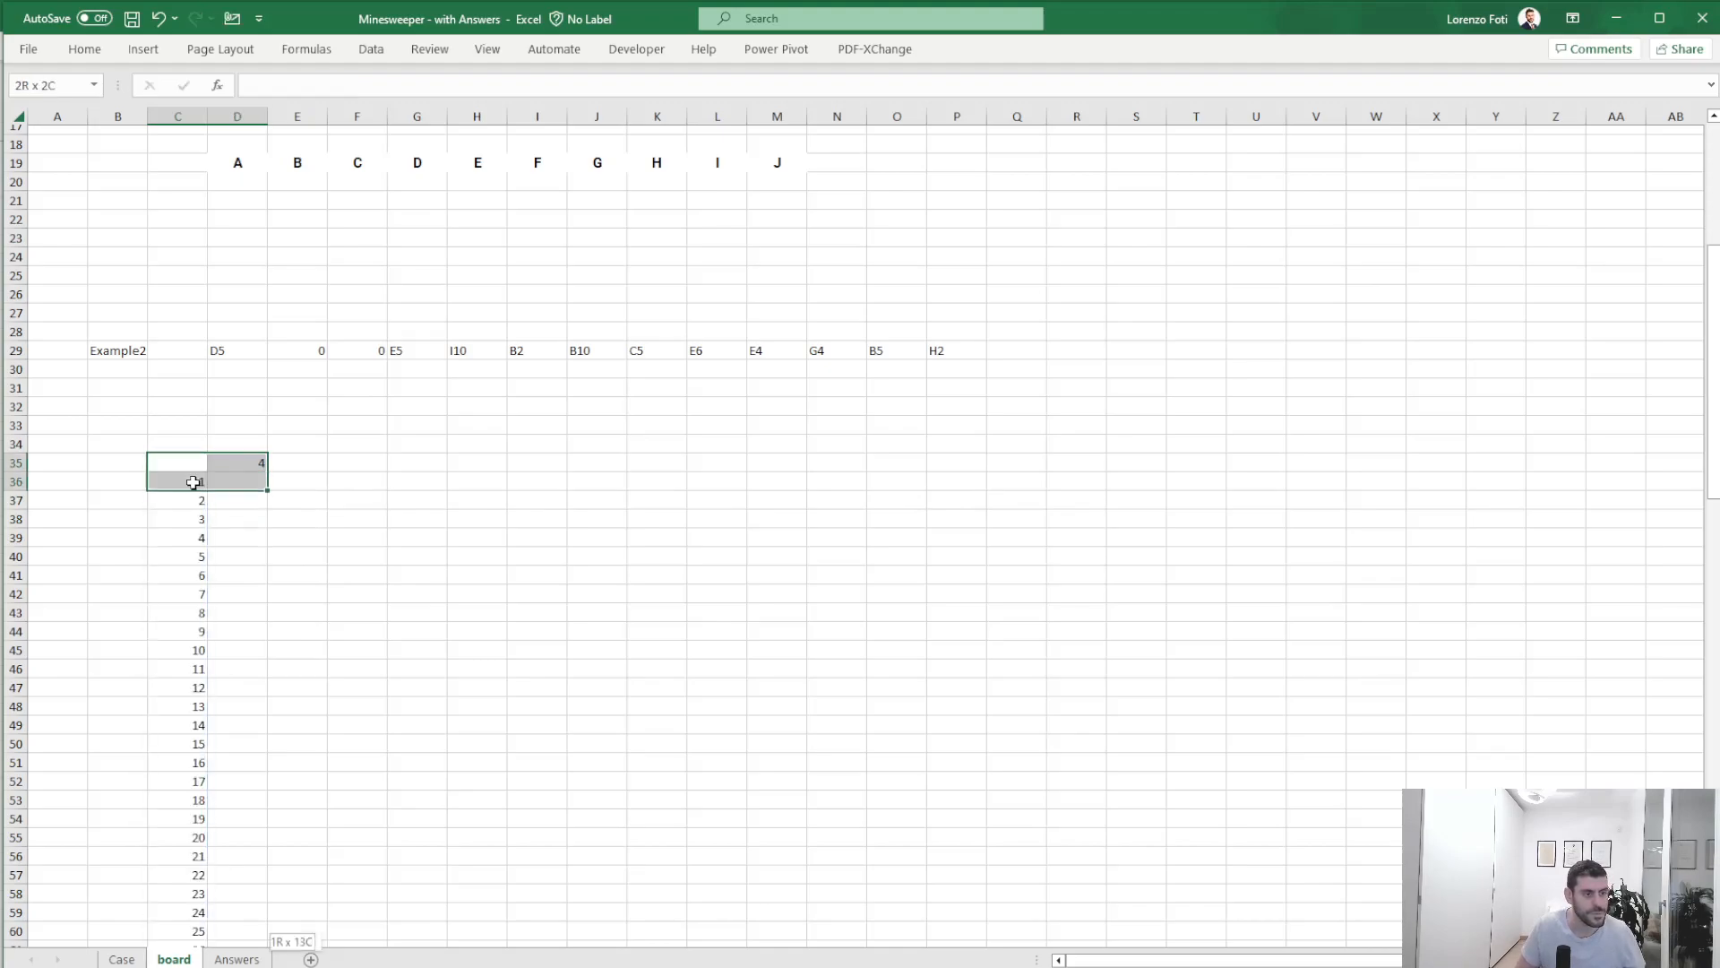
pyautogui.hotkey('ctrl', 'shift', 'Down')
pyautogui.press('alt')
pyautogui.press('a')
pyautogui.press('w')
pyautogui.press('t')
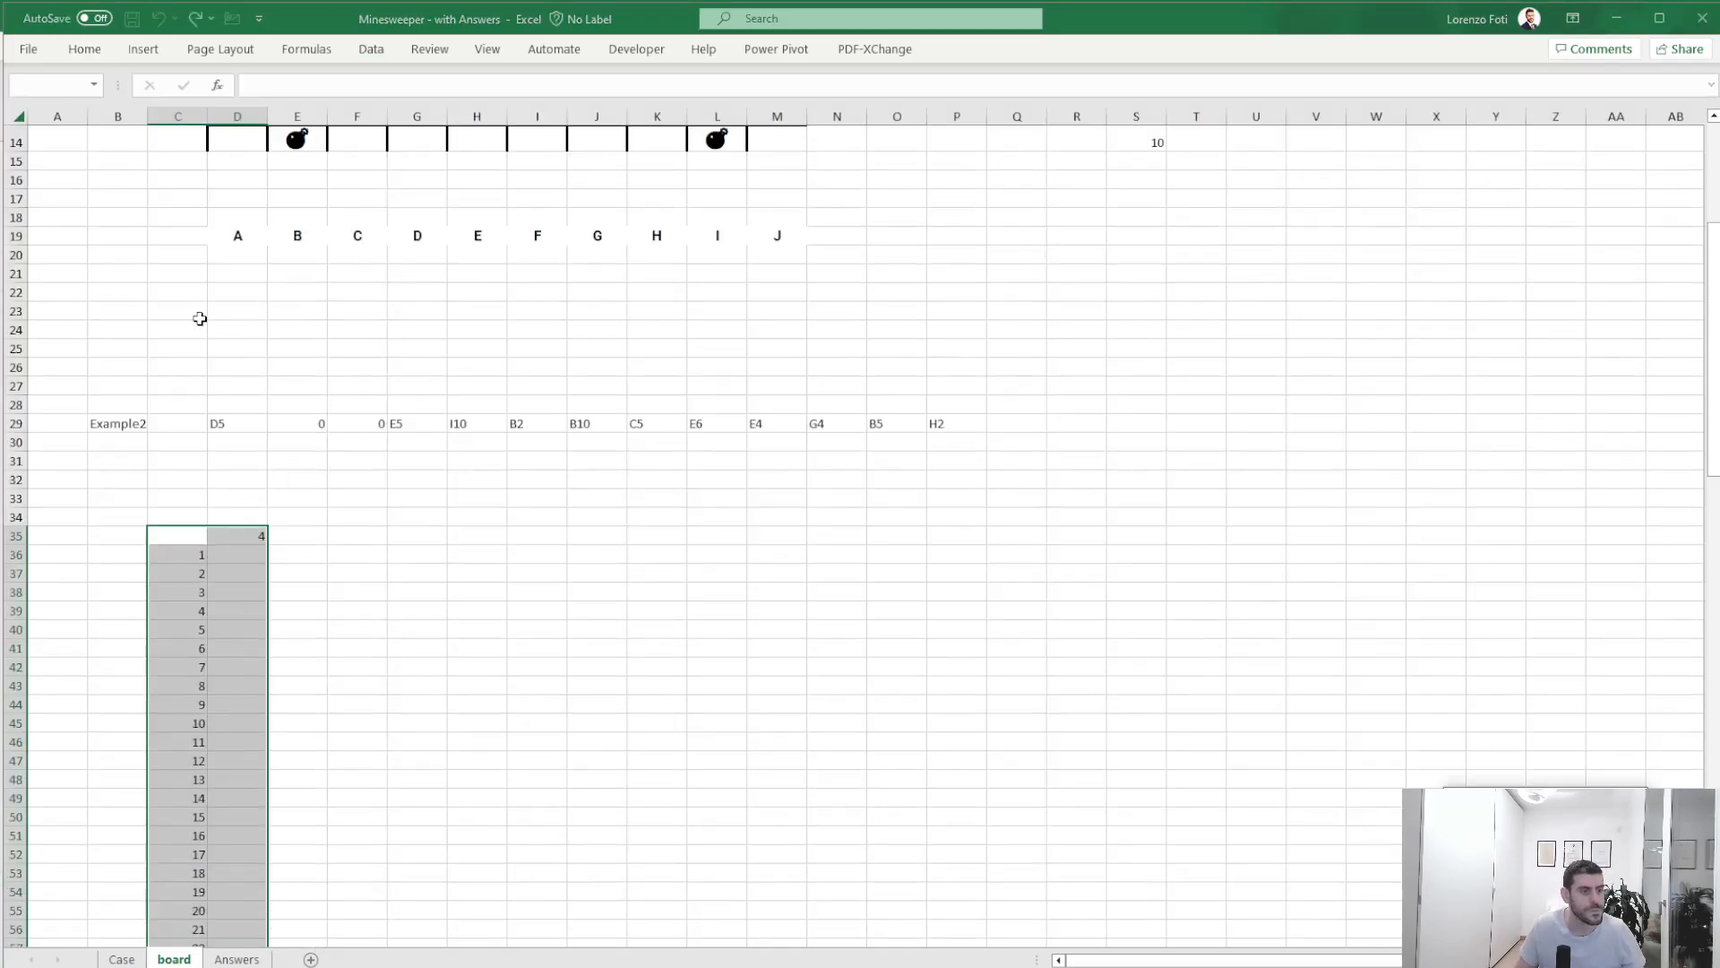
pyautogui.click(121, 427)
pyautogui.press('Return')
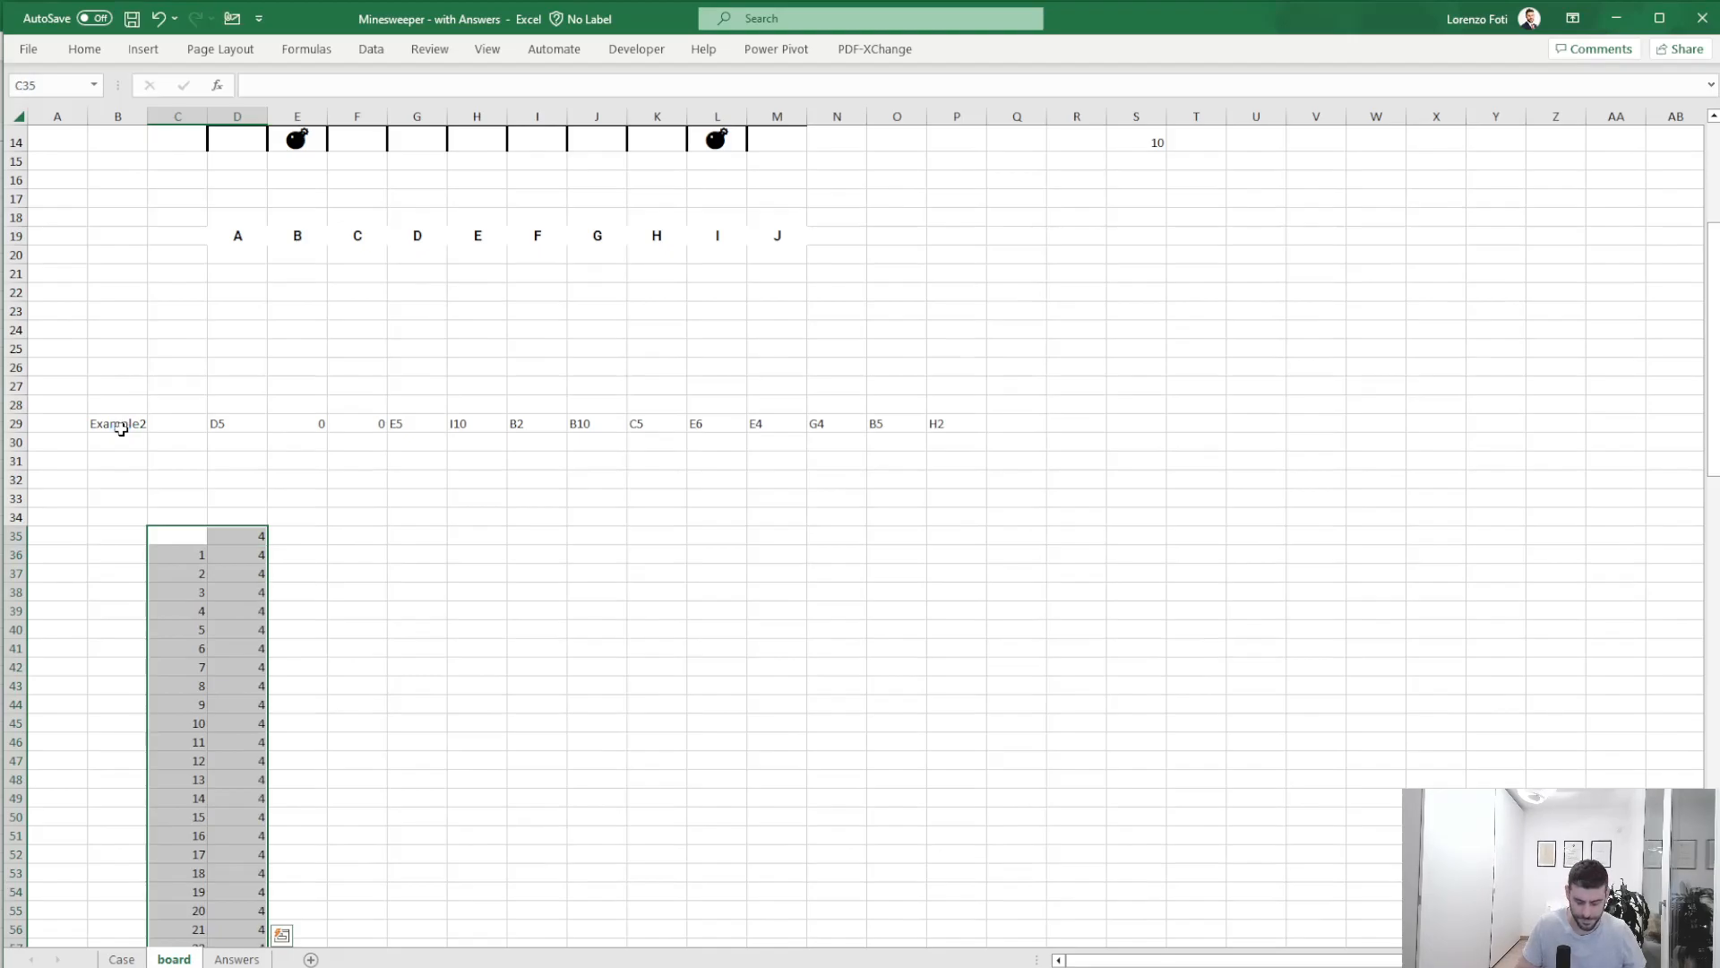
# - Copy the data table results for games 11 to 30 and paste them as values into the Level 2 answers from E50 on the Case sheet
pyautogui.click(122, 959)
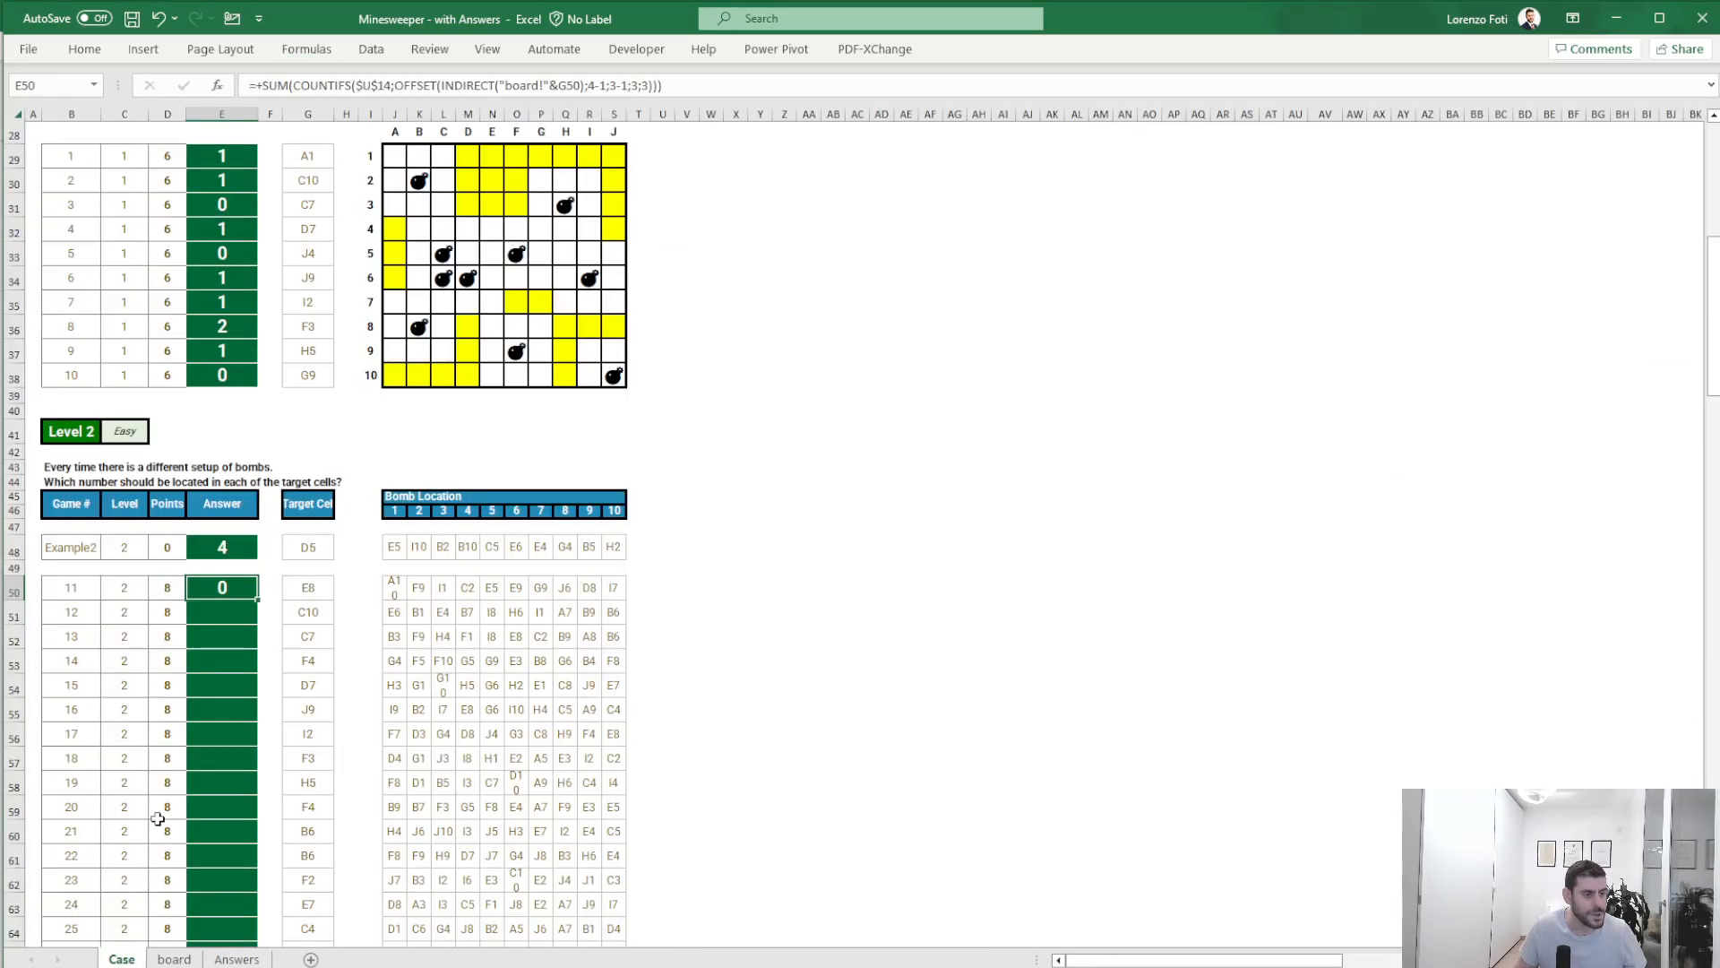
pyautogui.scroll(-3, 182, 663)
pyautogui.click(174, 958)
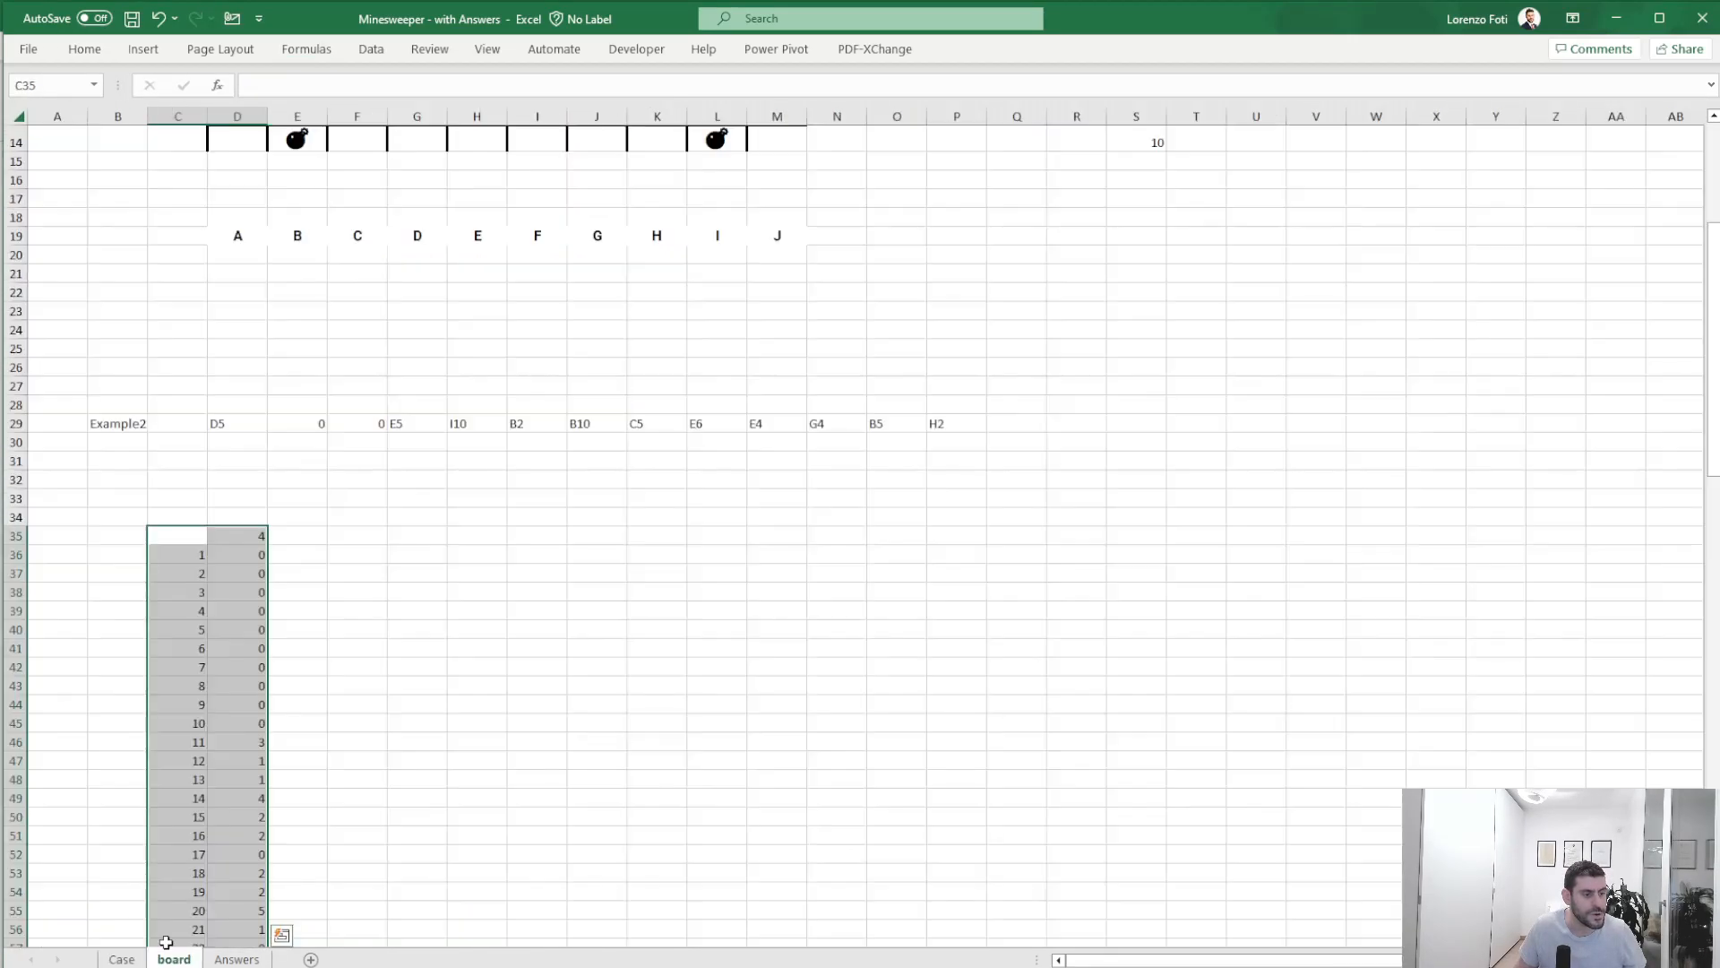
pyautogui.scroll(-3, 244, 721)
pyautogui.moveTo(249, 461); pyautogui.dragTo(259, 800)
pyautogui.hotkey('shift', 'Down')
pyautogui.hotkey('ctrl', 'c')
pyautogui.hotkey('ctrl', 'pageup')
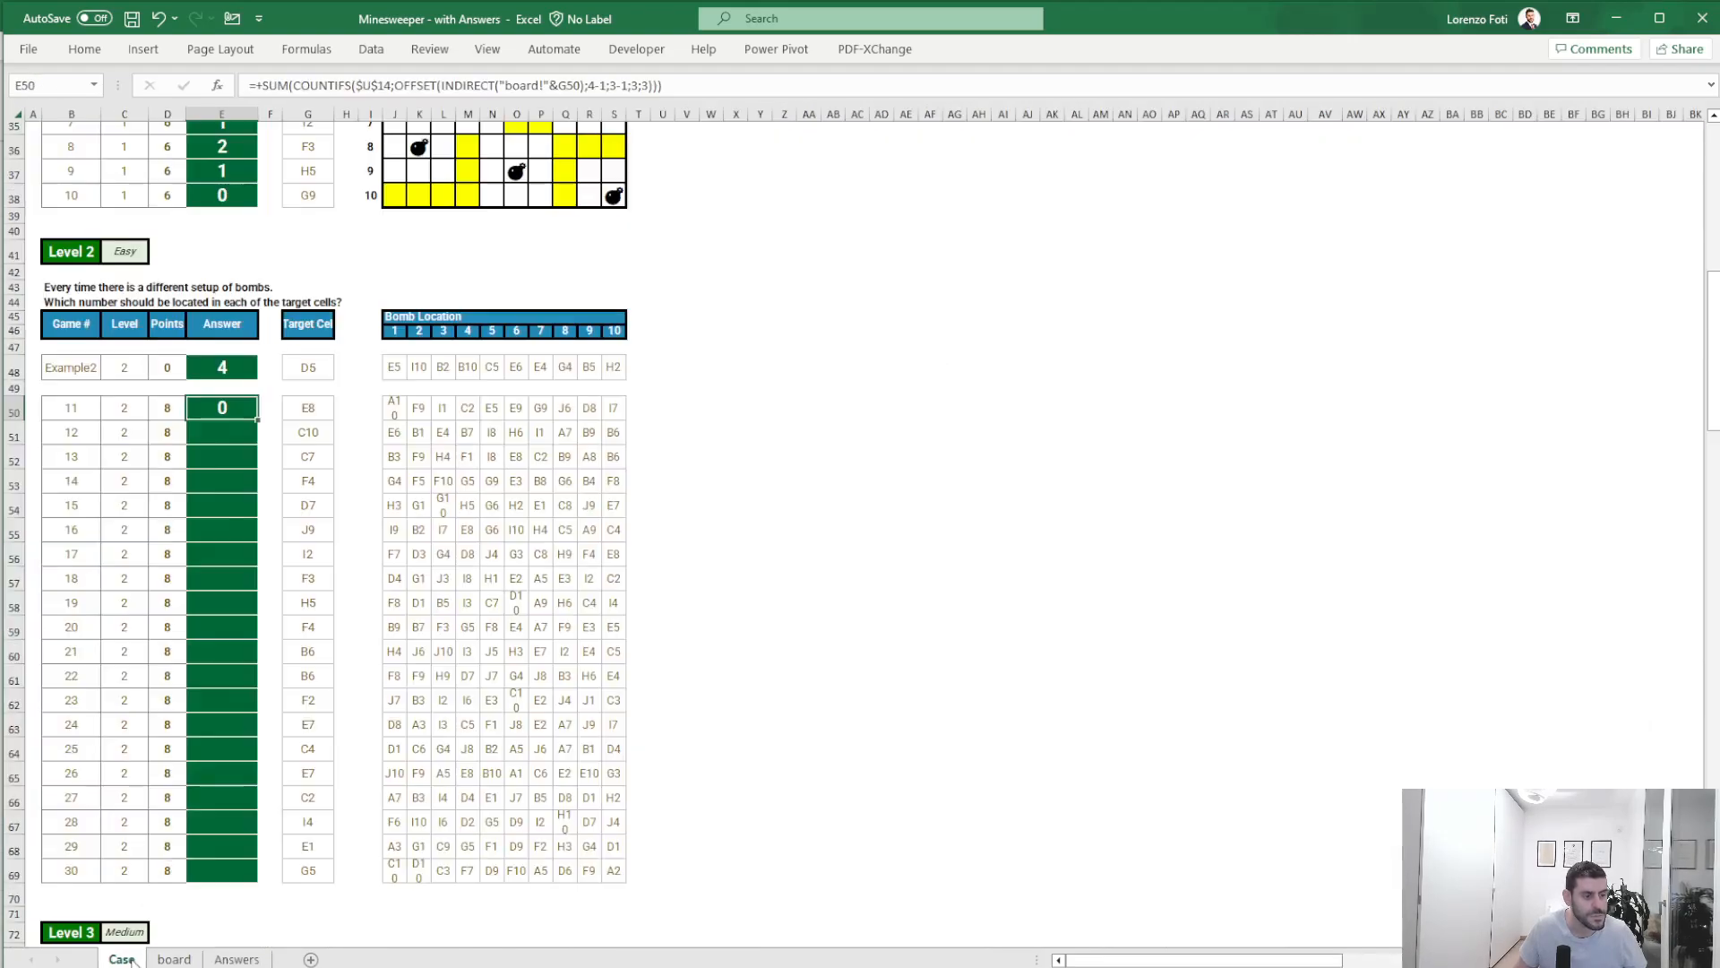
pyautogui.rightClick(235, 405)
pyautogui.click(305, 539)
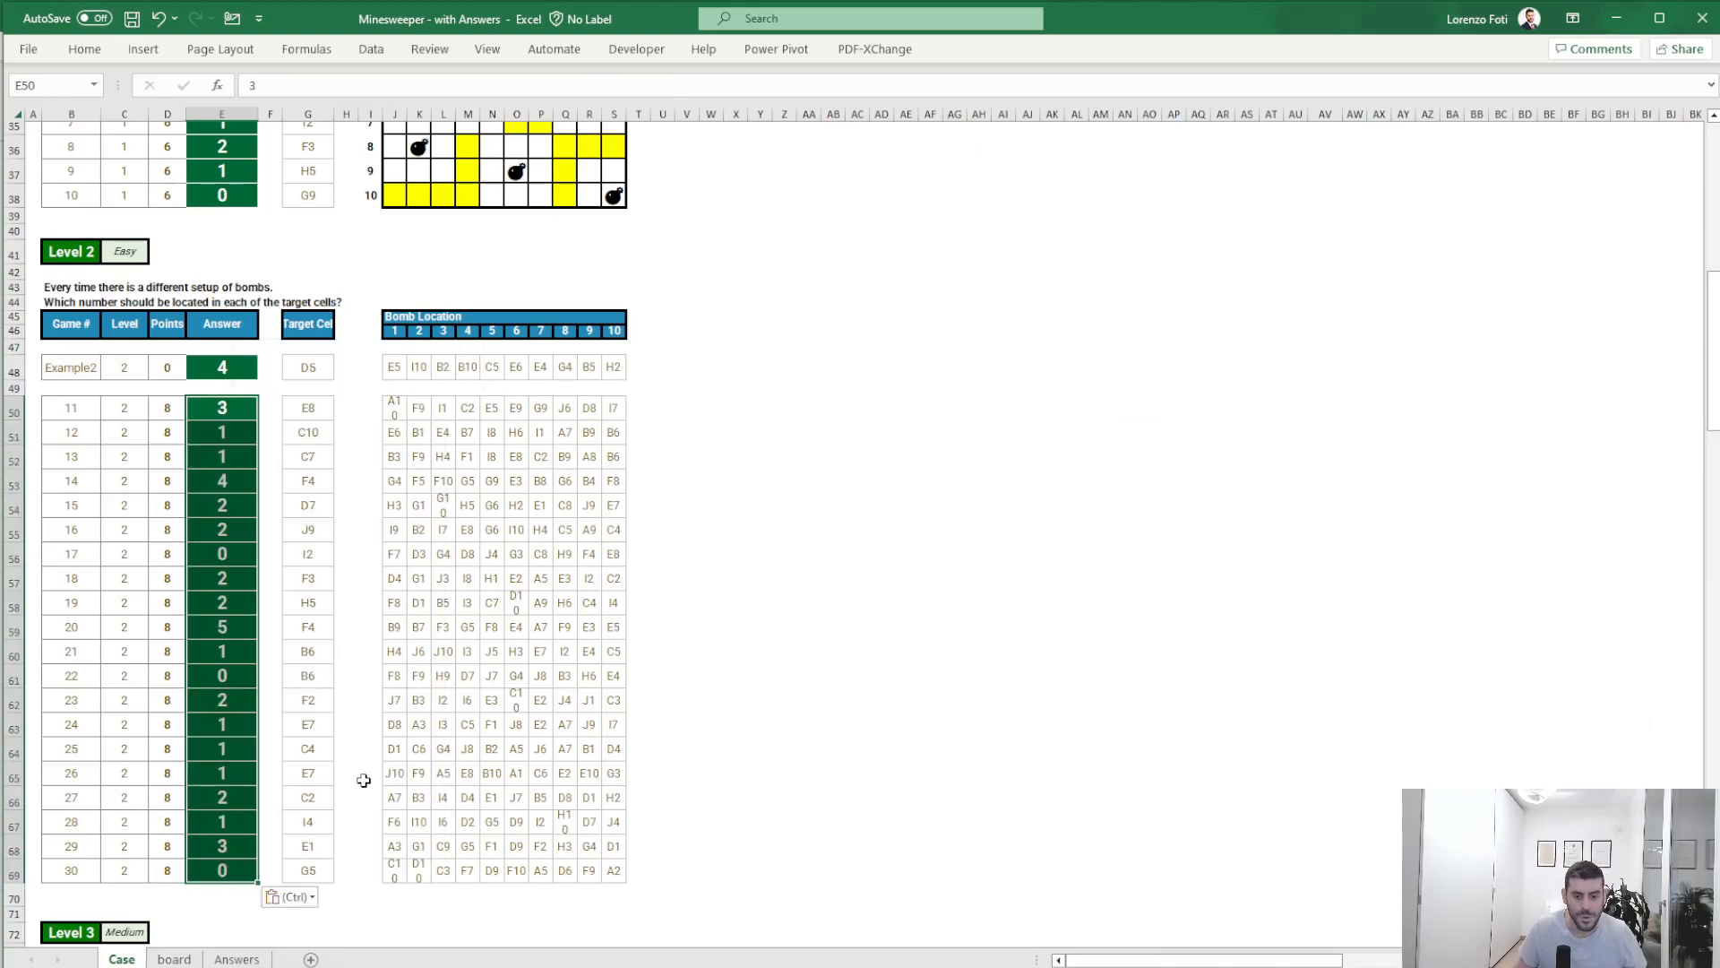
# - Compare the Level 2 answers for games 11 to 30 with those on the Answers sheet
pyautogui.click(243, 959)
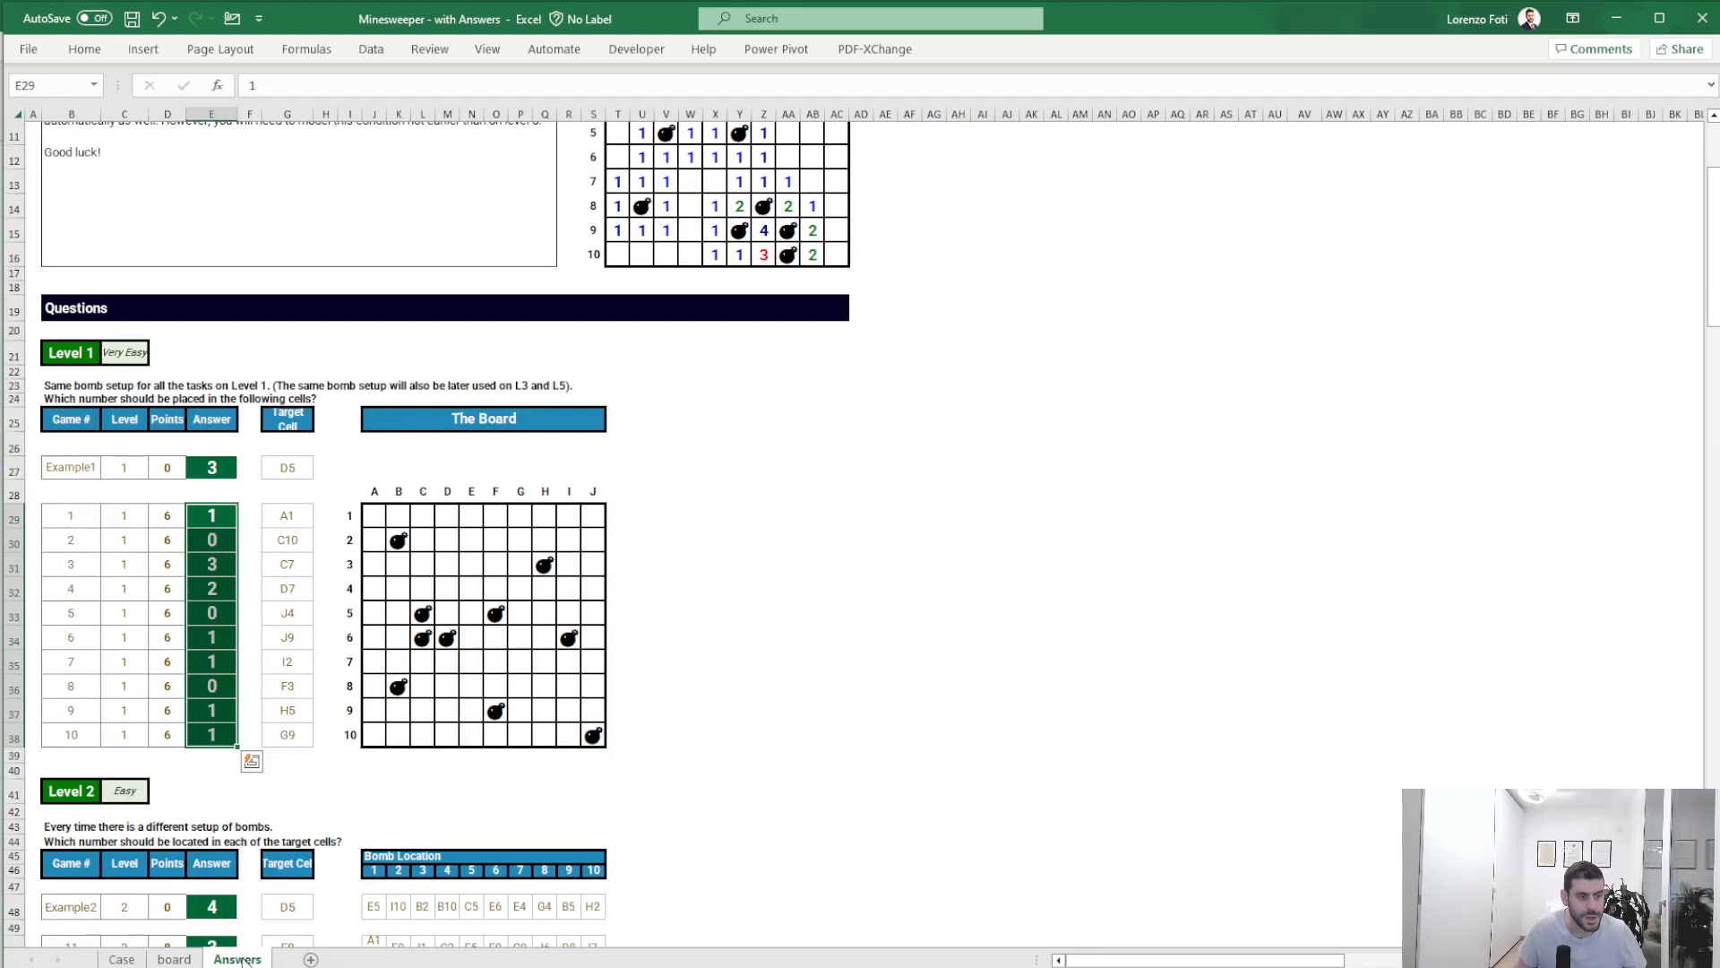
pyautogui.scroll(-5, 233, 645)
pyautogui.doubleClick(236, 600)
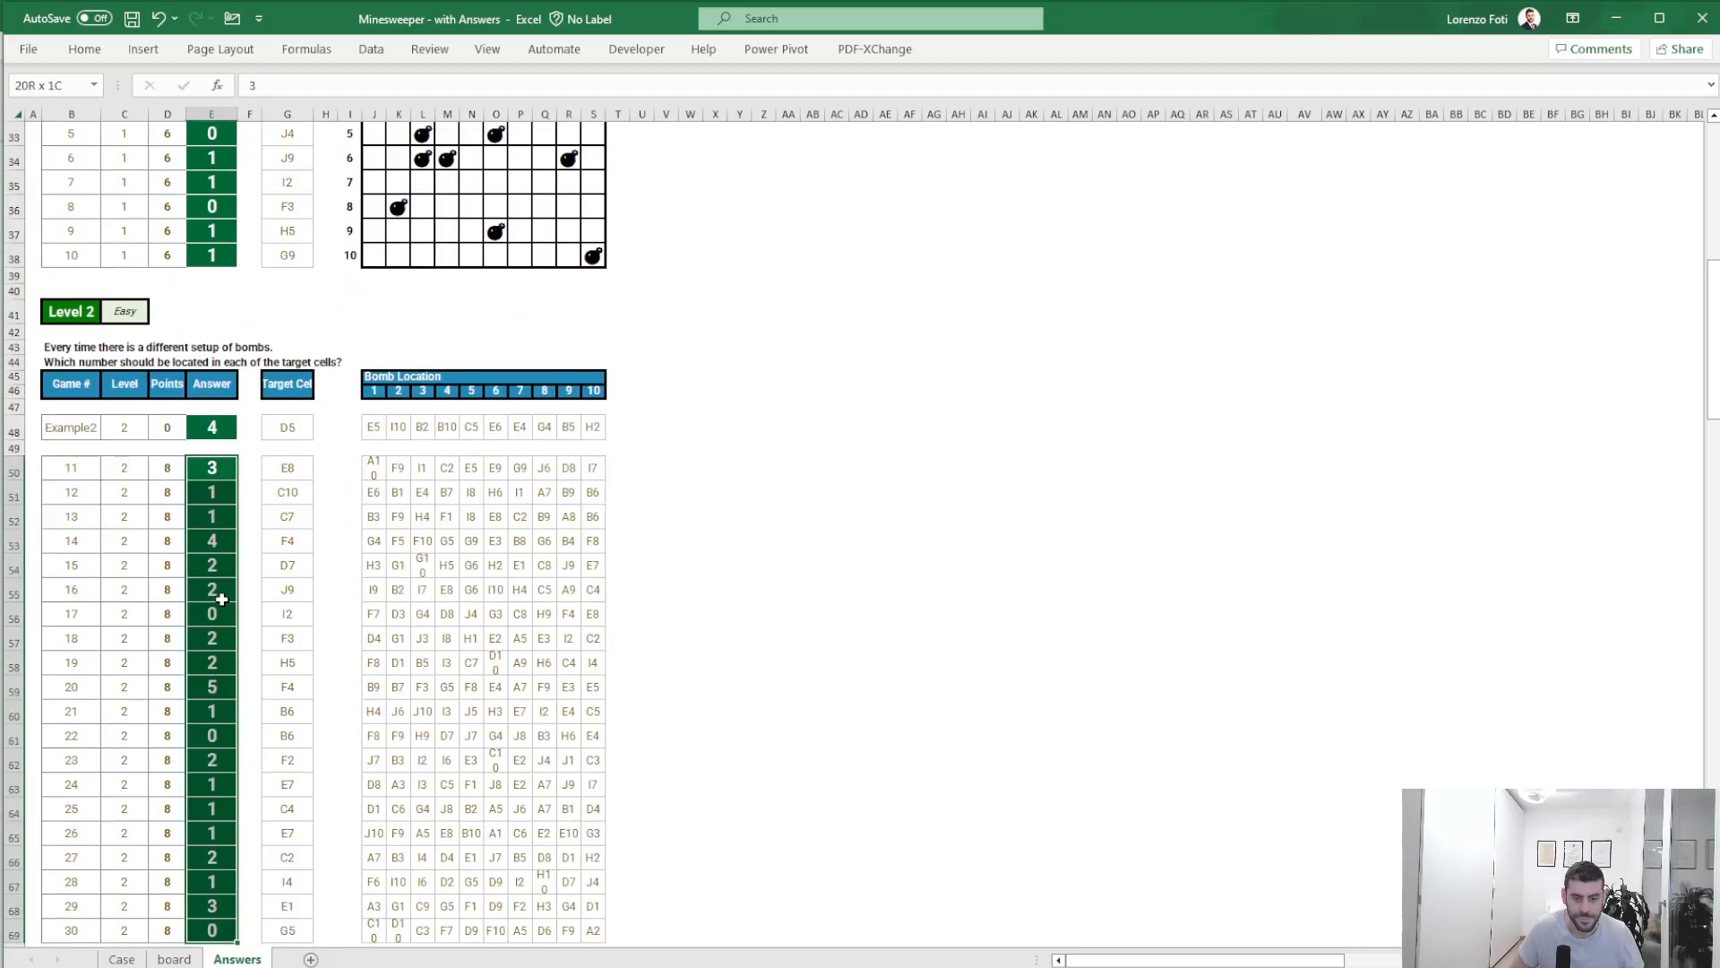
pyautogui.scroll(-3, 242, 843)
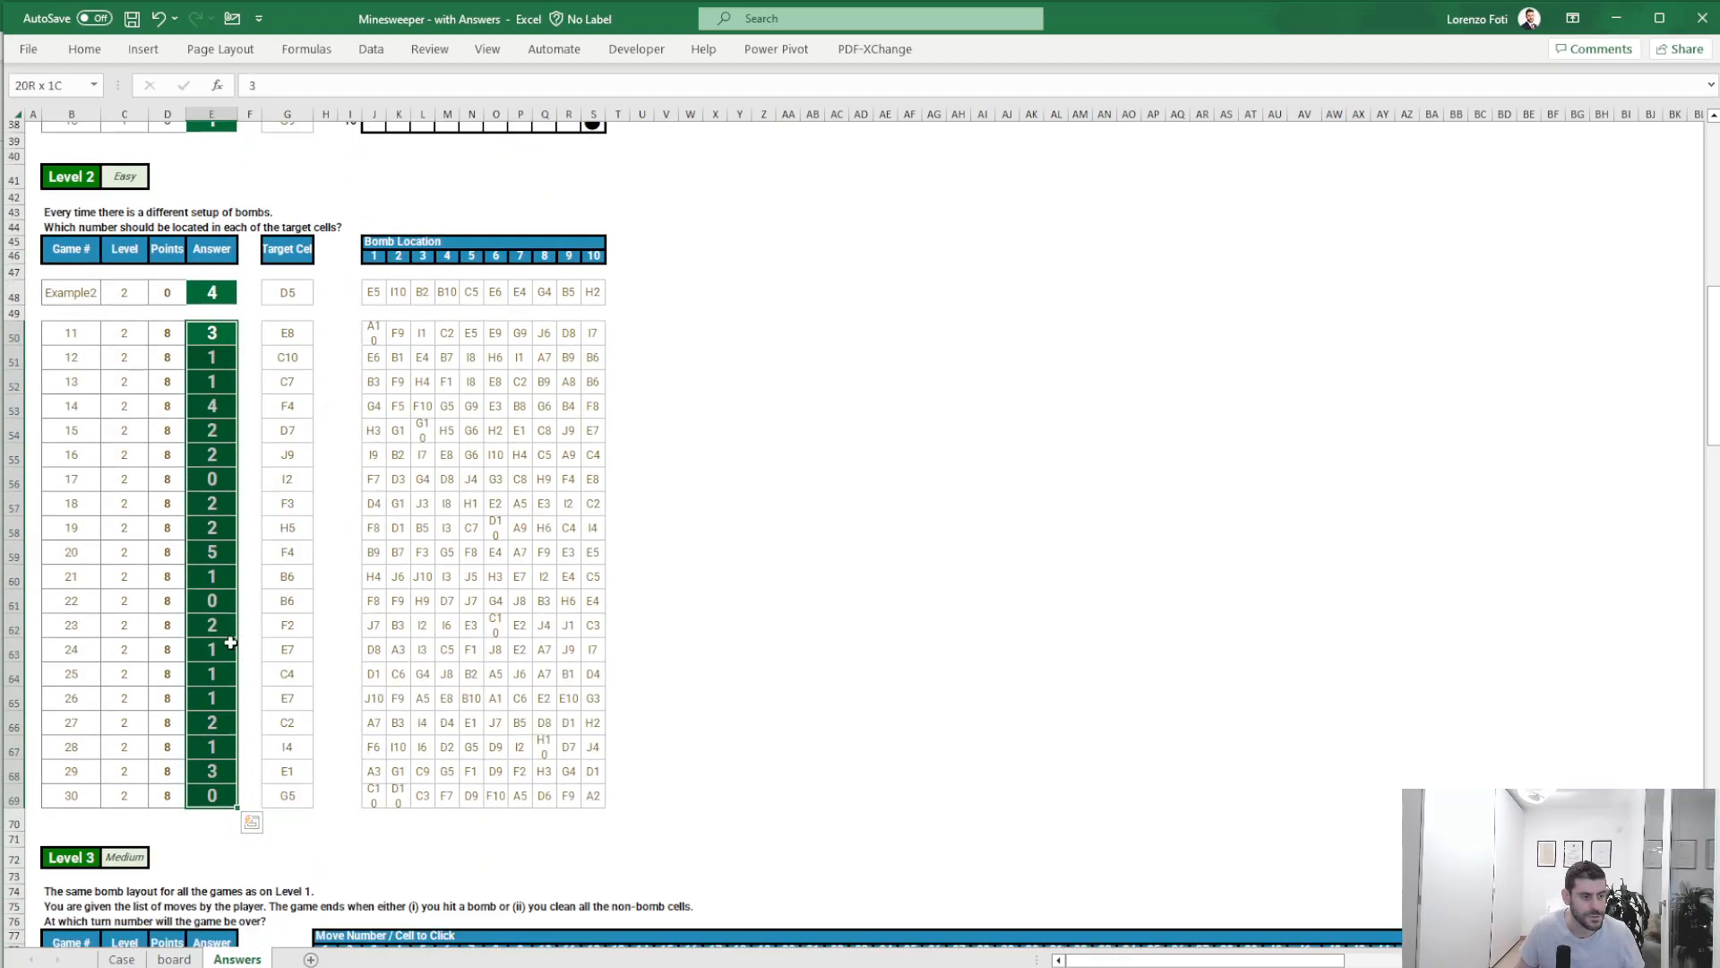
pyautogui.click(175, 960)
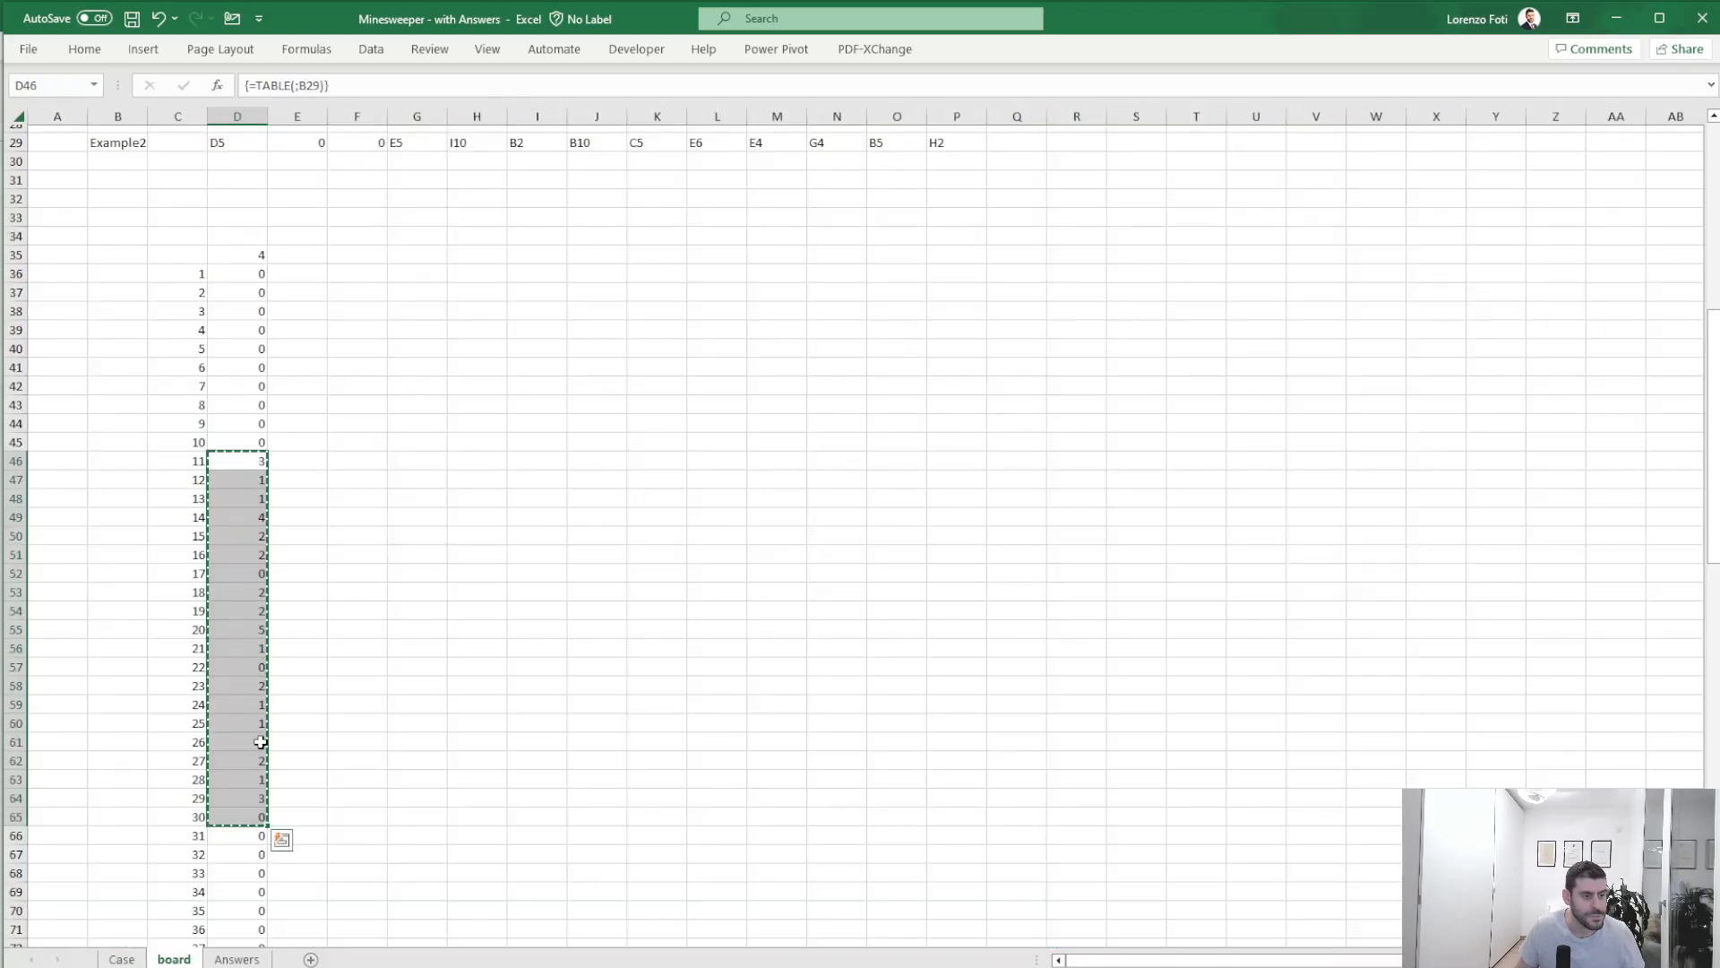
pyautogui.click(235, 957)
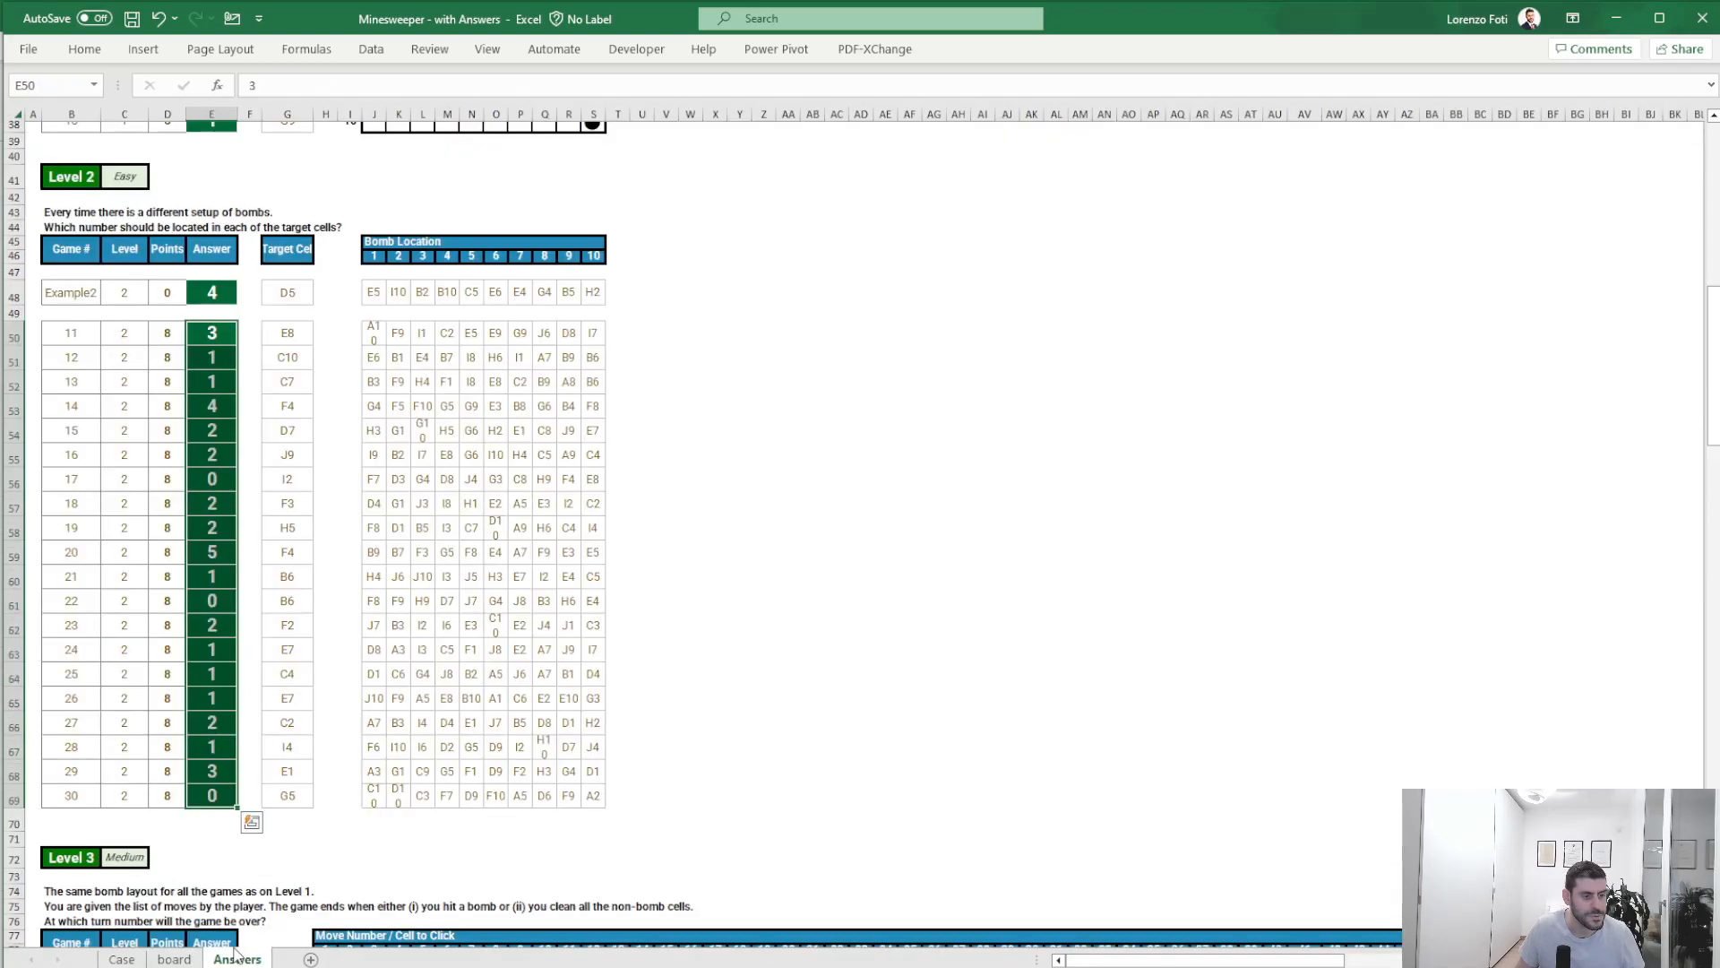
pyautogui.click(121, 958)
pyautogui.hotkey('ctrl', 'v')
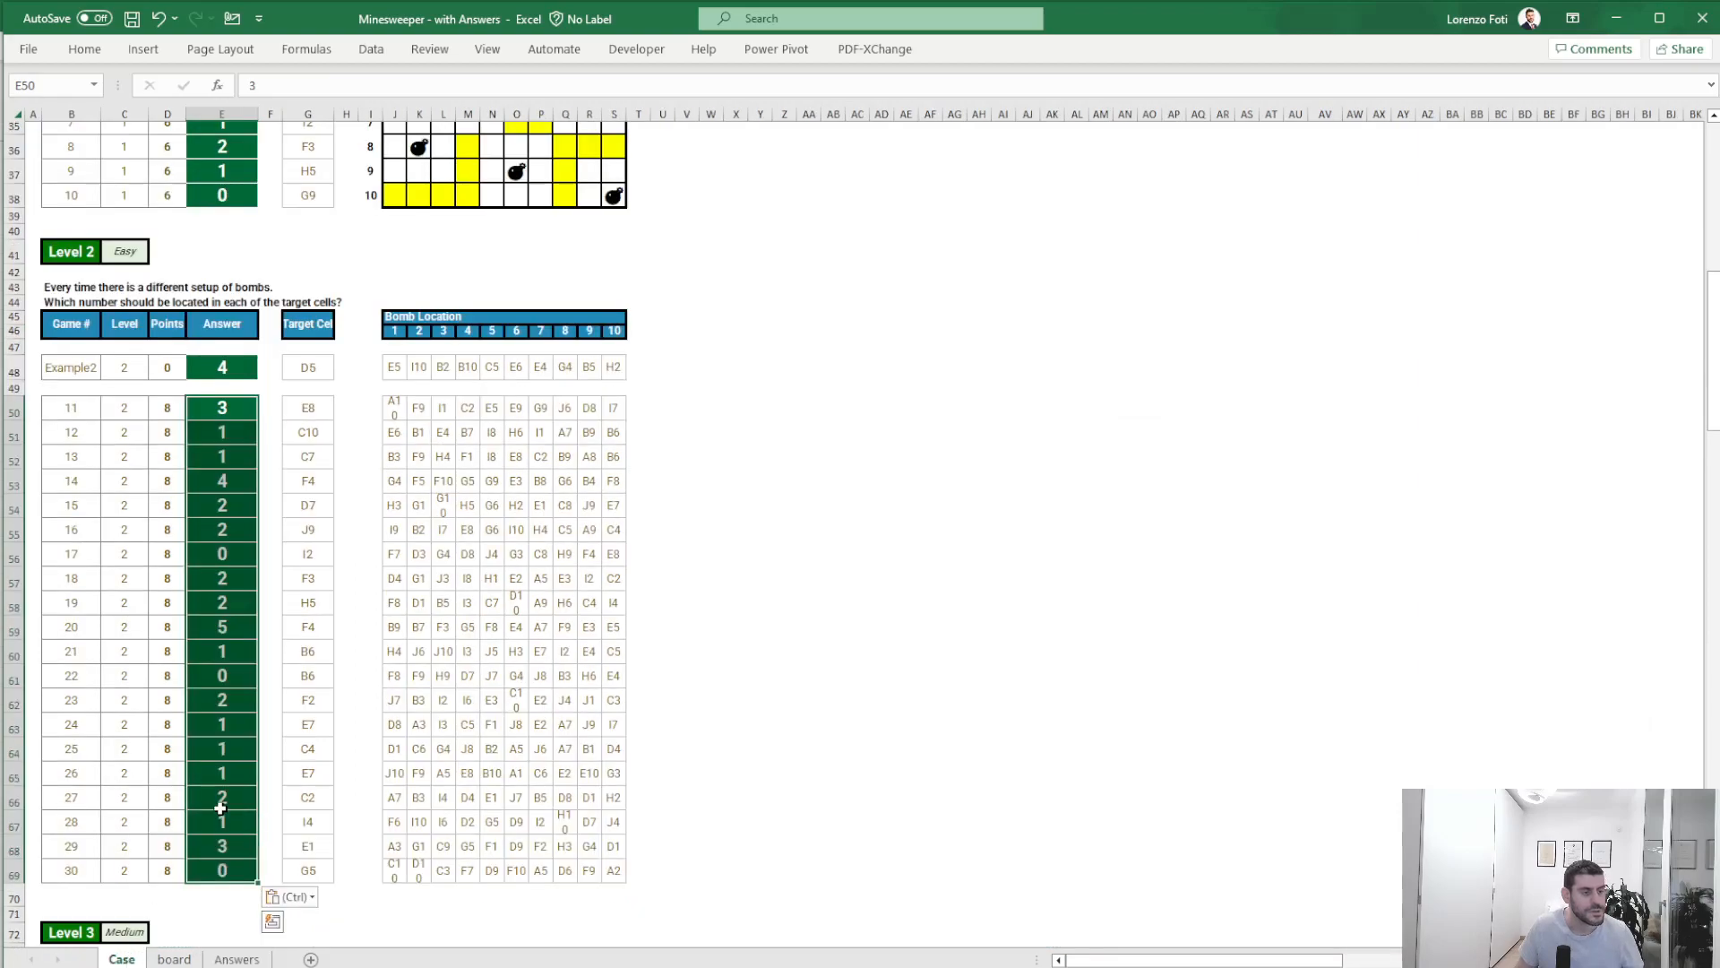
# - Read the Level 3 task, add a new sheet, and paste a picture of the Level 1 board into it
pyautogui.scroll(-6, 216, 758)
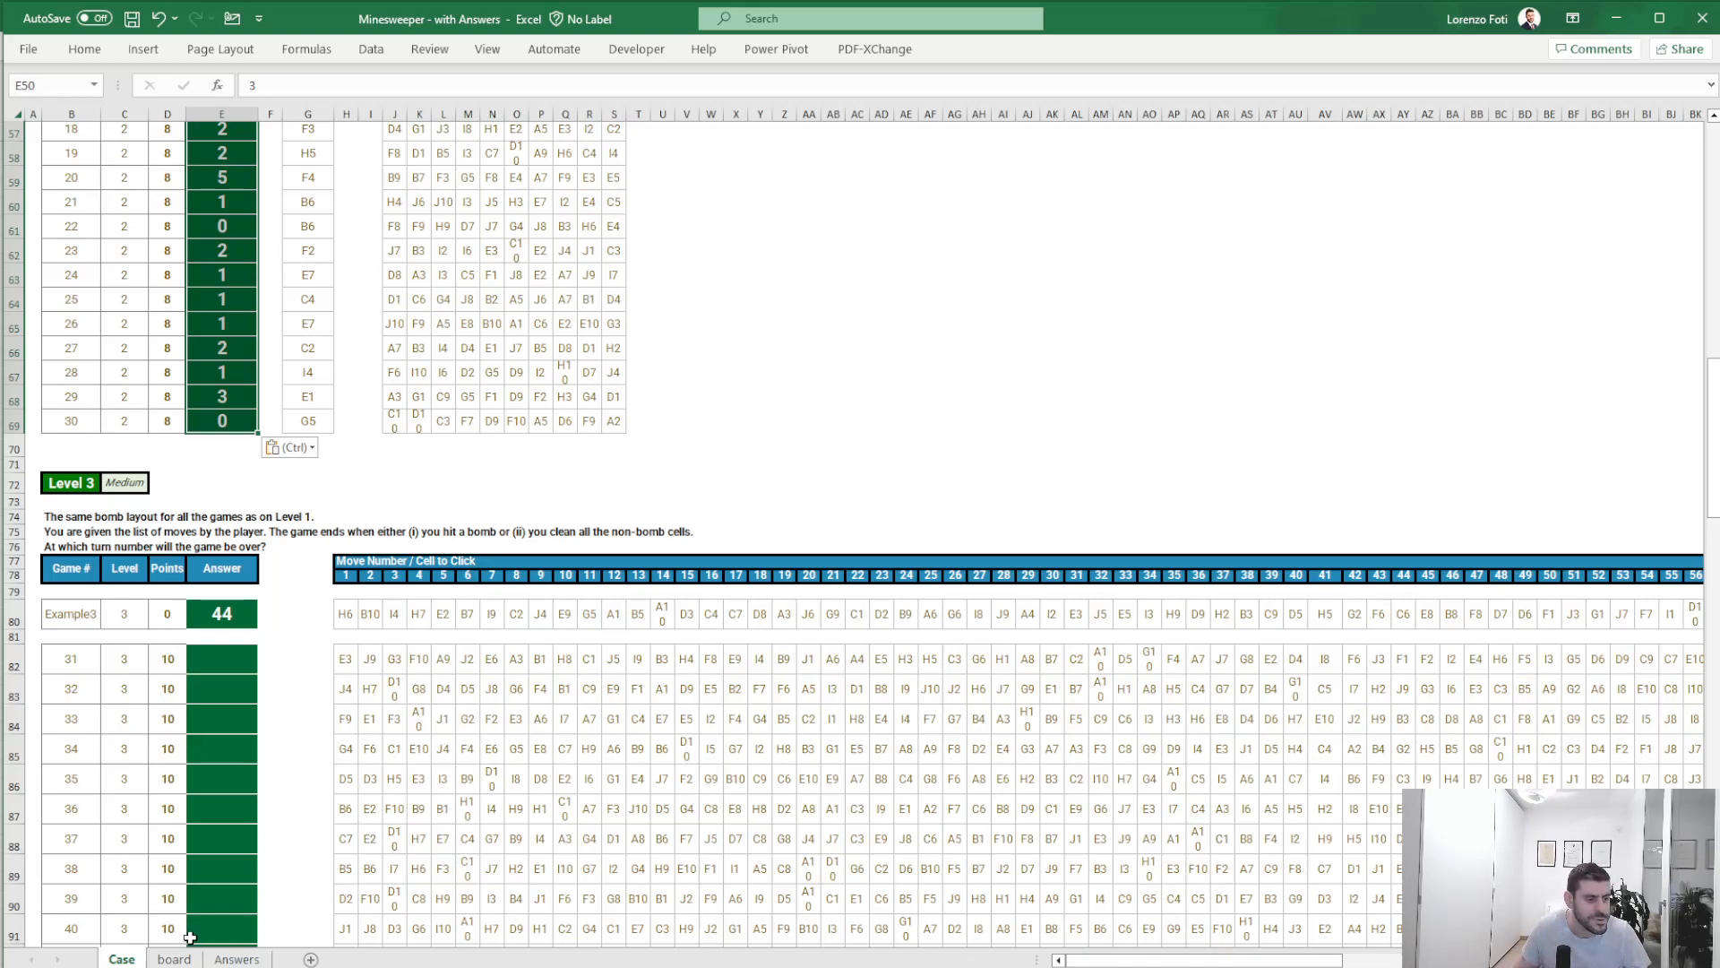
pyautogui.click(311, 959)
pyautogui.click(131, 959)
pyautogui.scroll(18, 281, 730)
pyautogui.scroll(-9, 1009, 603)
pyautogui.scroll(9, 989, 651)
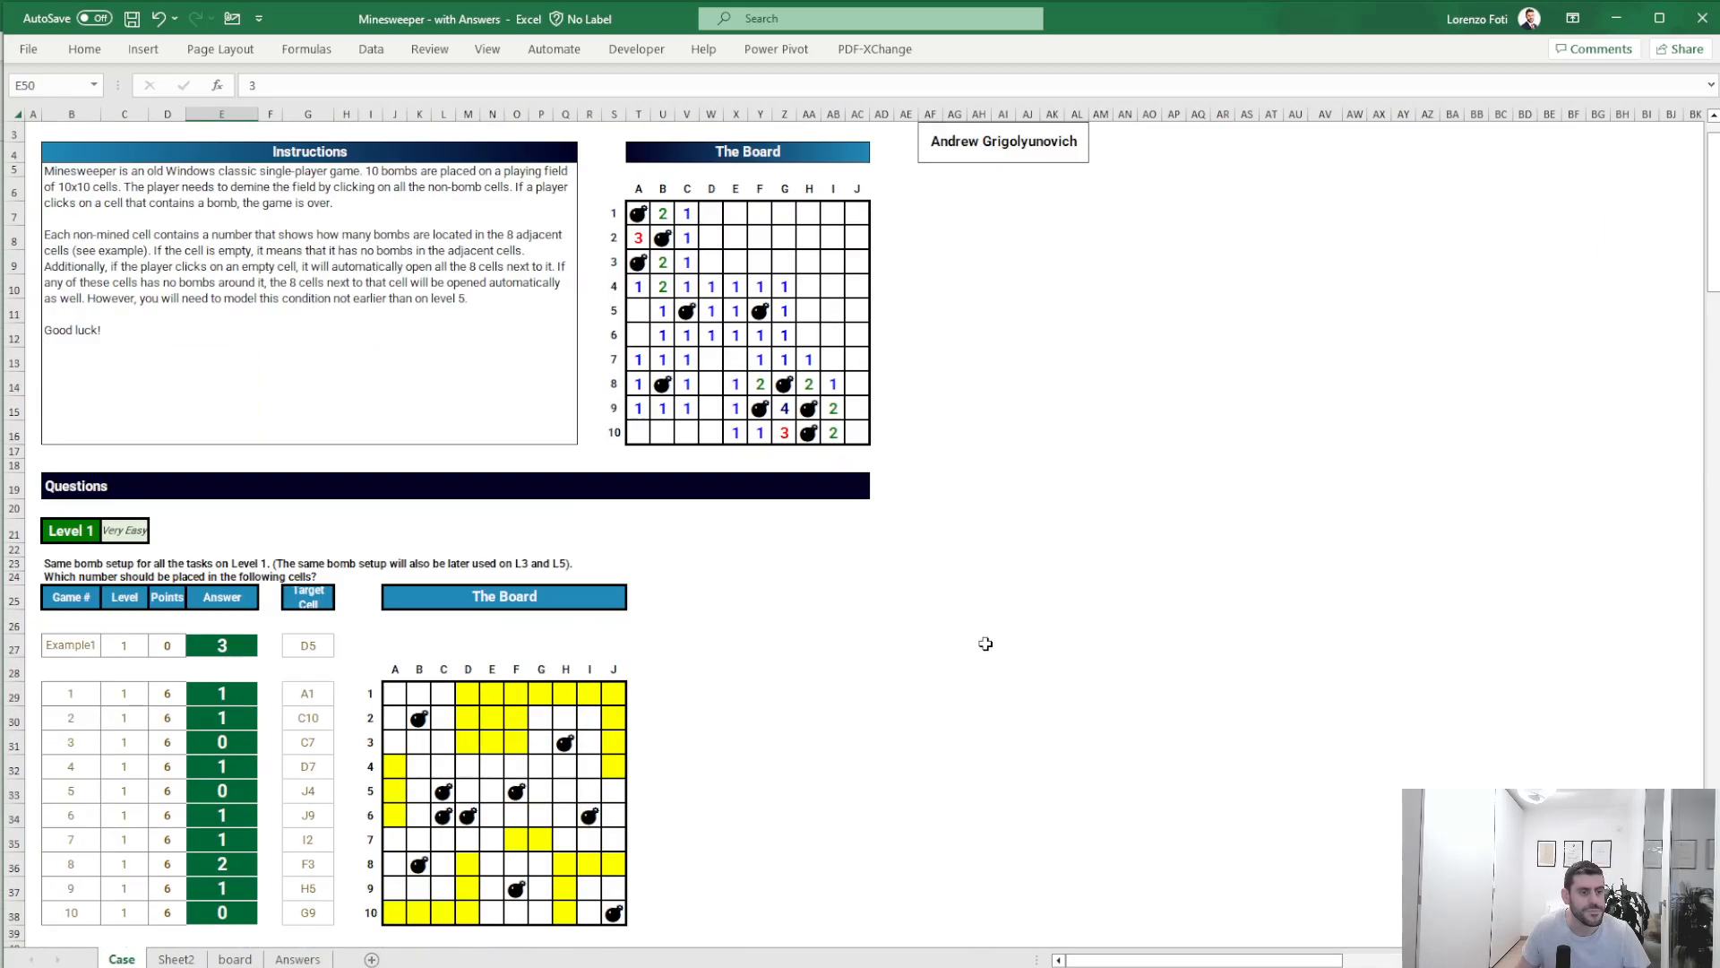
pyautogui.scroll(-3, 987, 645)
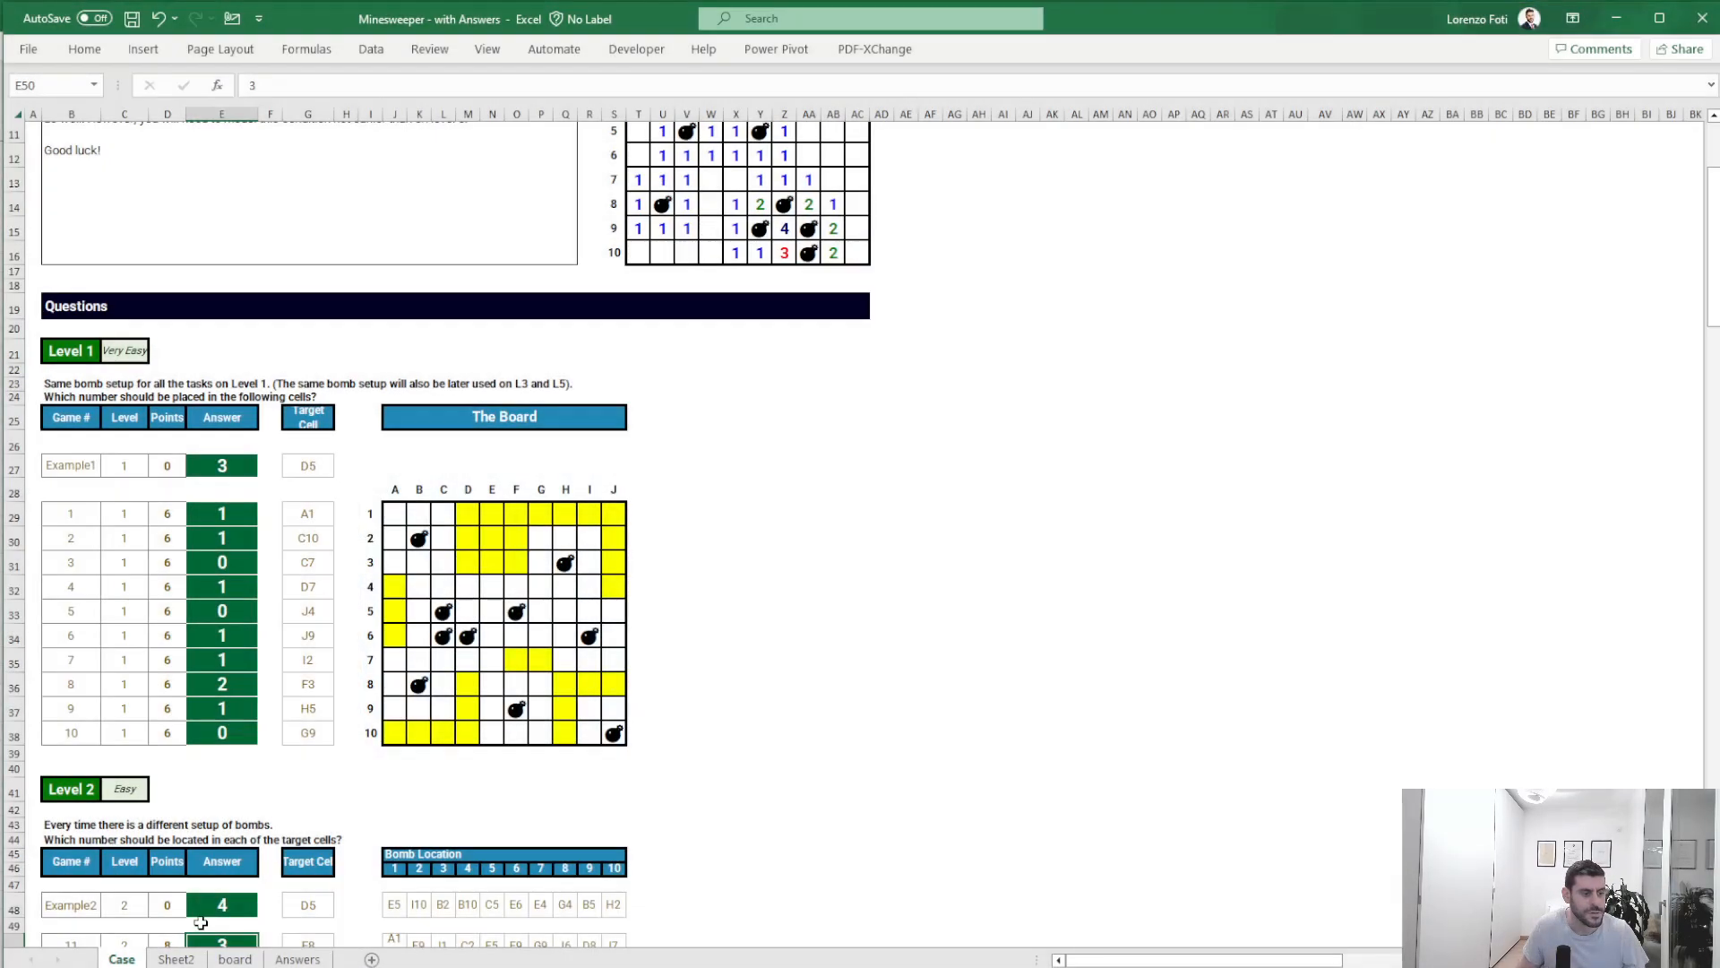
pyautogui.click(175, 958)
pyautogui.click(798, 416)
pyautogui.hotkey('ctrl', 'v')
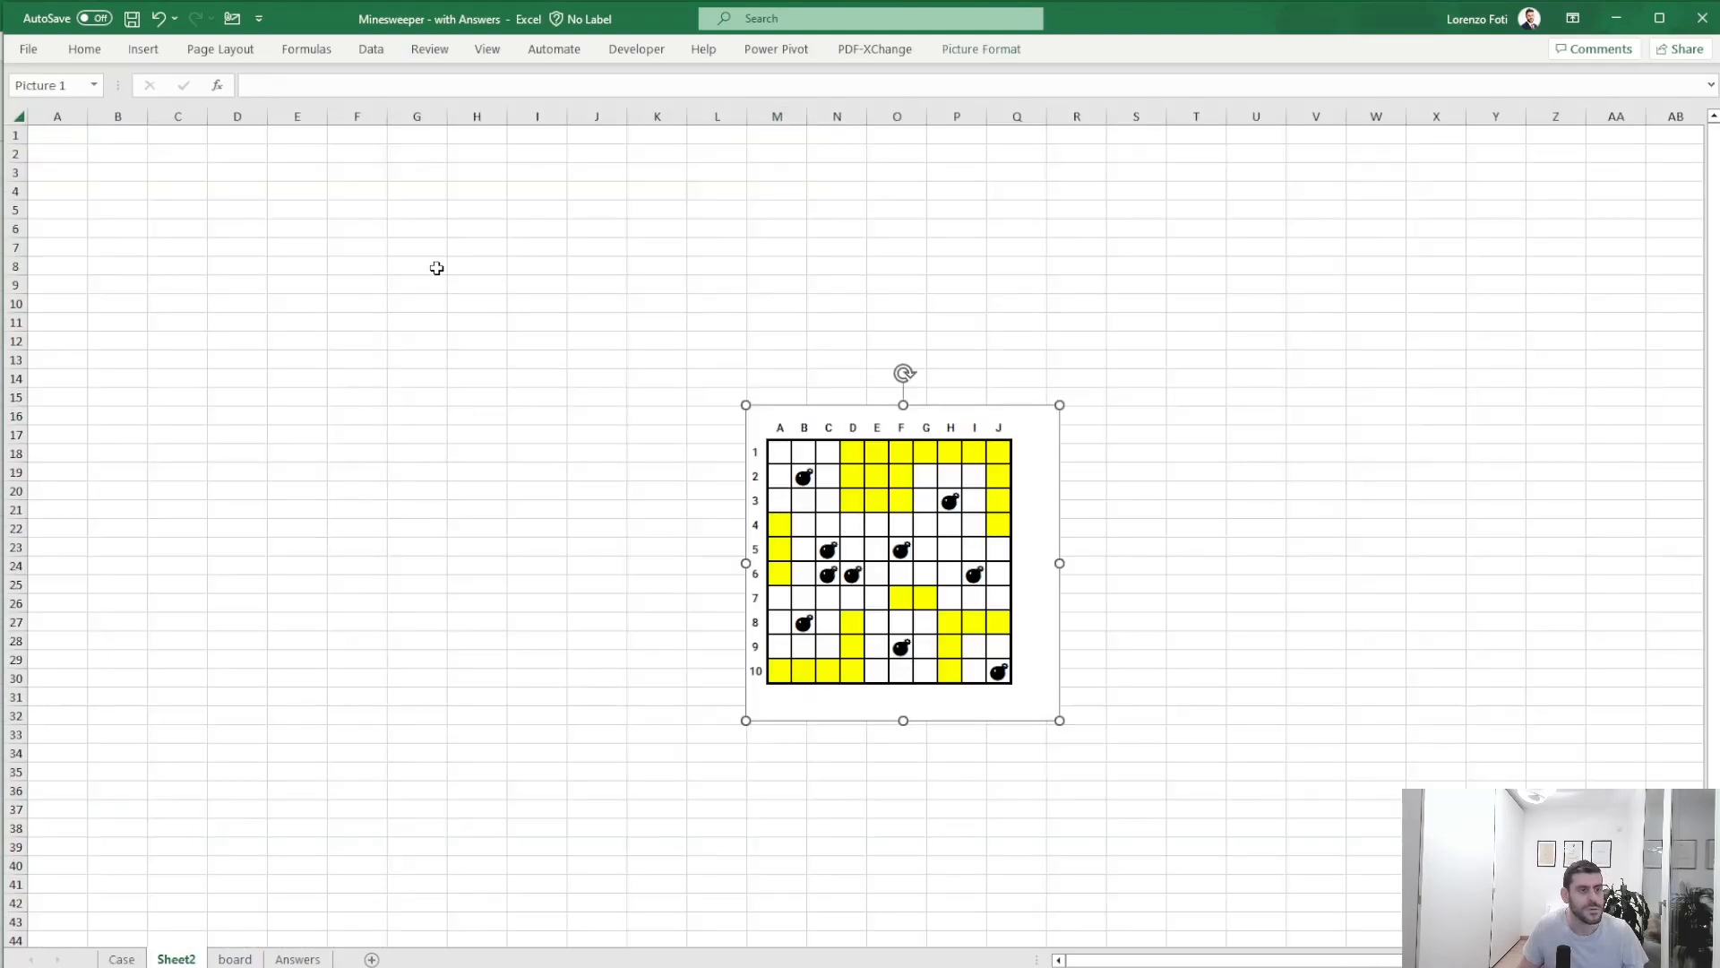
# - List the Level 1 bomb cells B2, H3, C5, F5, C6, D6, I6, B8, F9 and J10 in B5:B14, and move the board picture below them
pyautogui.click(141, 206)
pyautogui.write('B2')
pyautogui.press('Return')
pyautogui.write('H3')
pyautogui.press('Return')
pyautogui.write('C5')
pyautogui.press('Return')
pyautogui.write('F5')
pyautogui.press('Return')
pyautogui.write('C5')
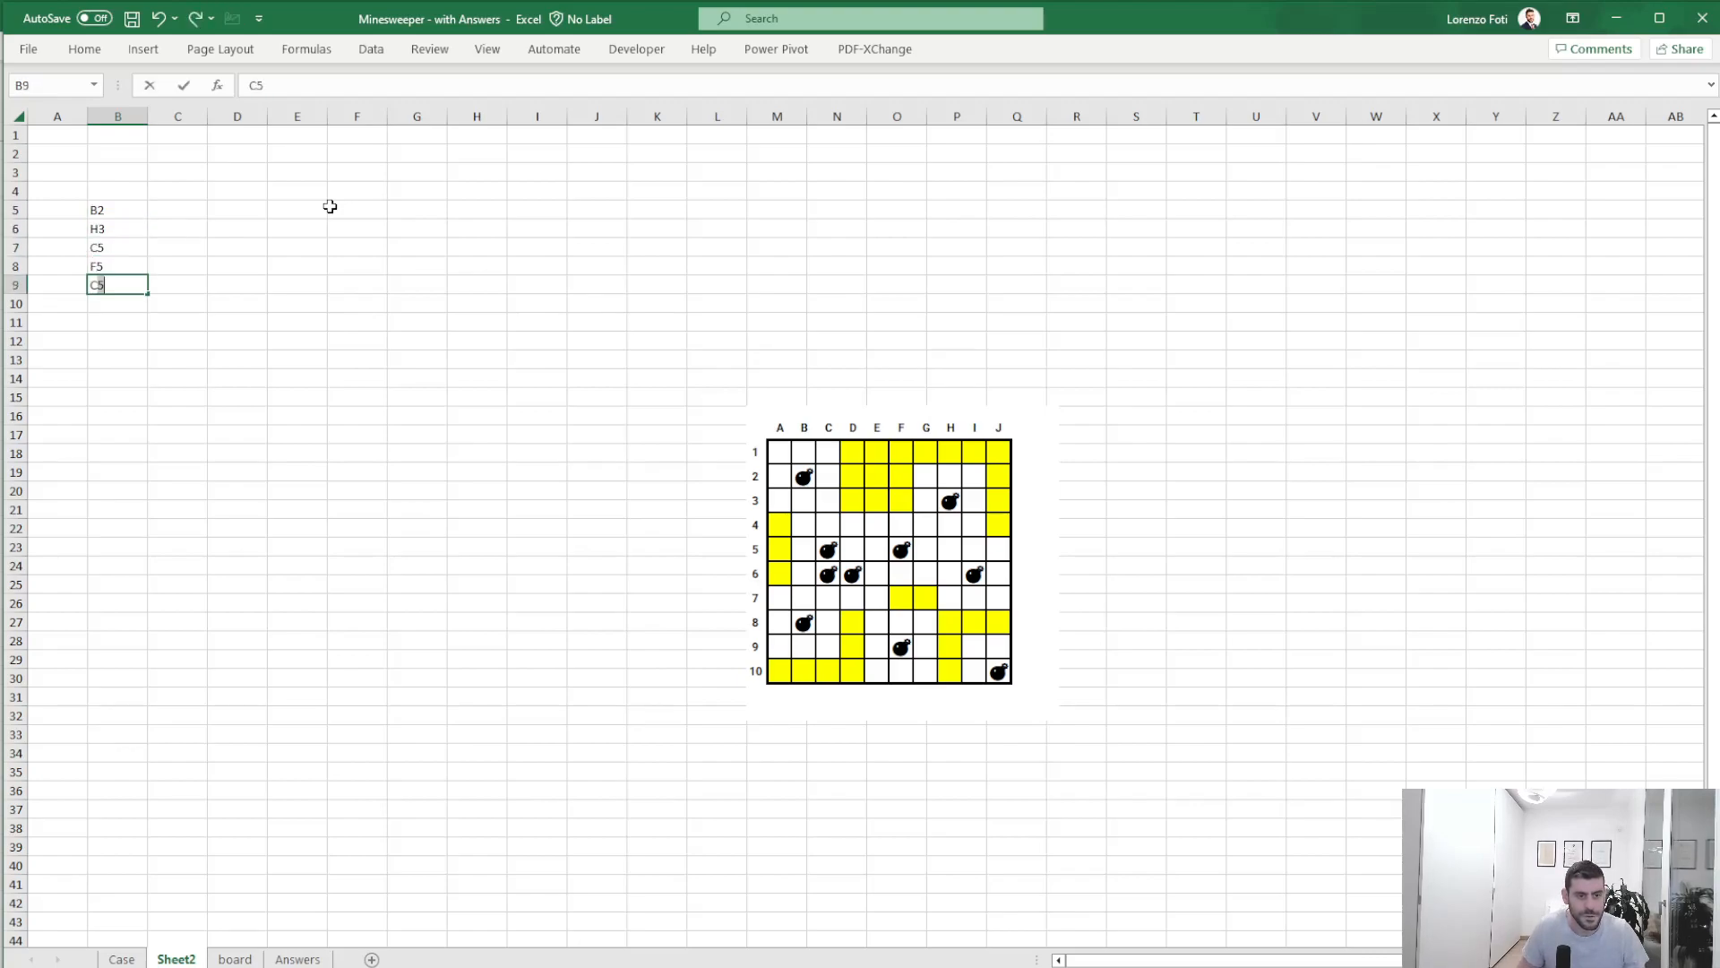
pyautogui.press('Return')
pyautogui.write('D6')
pyautogui.press('Return')
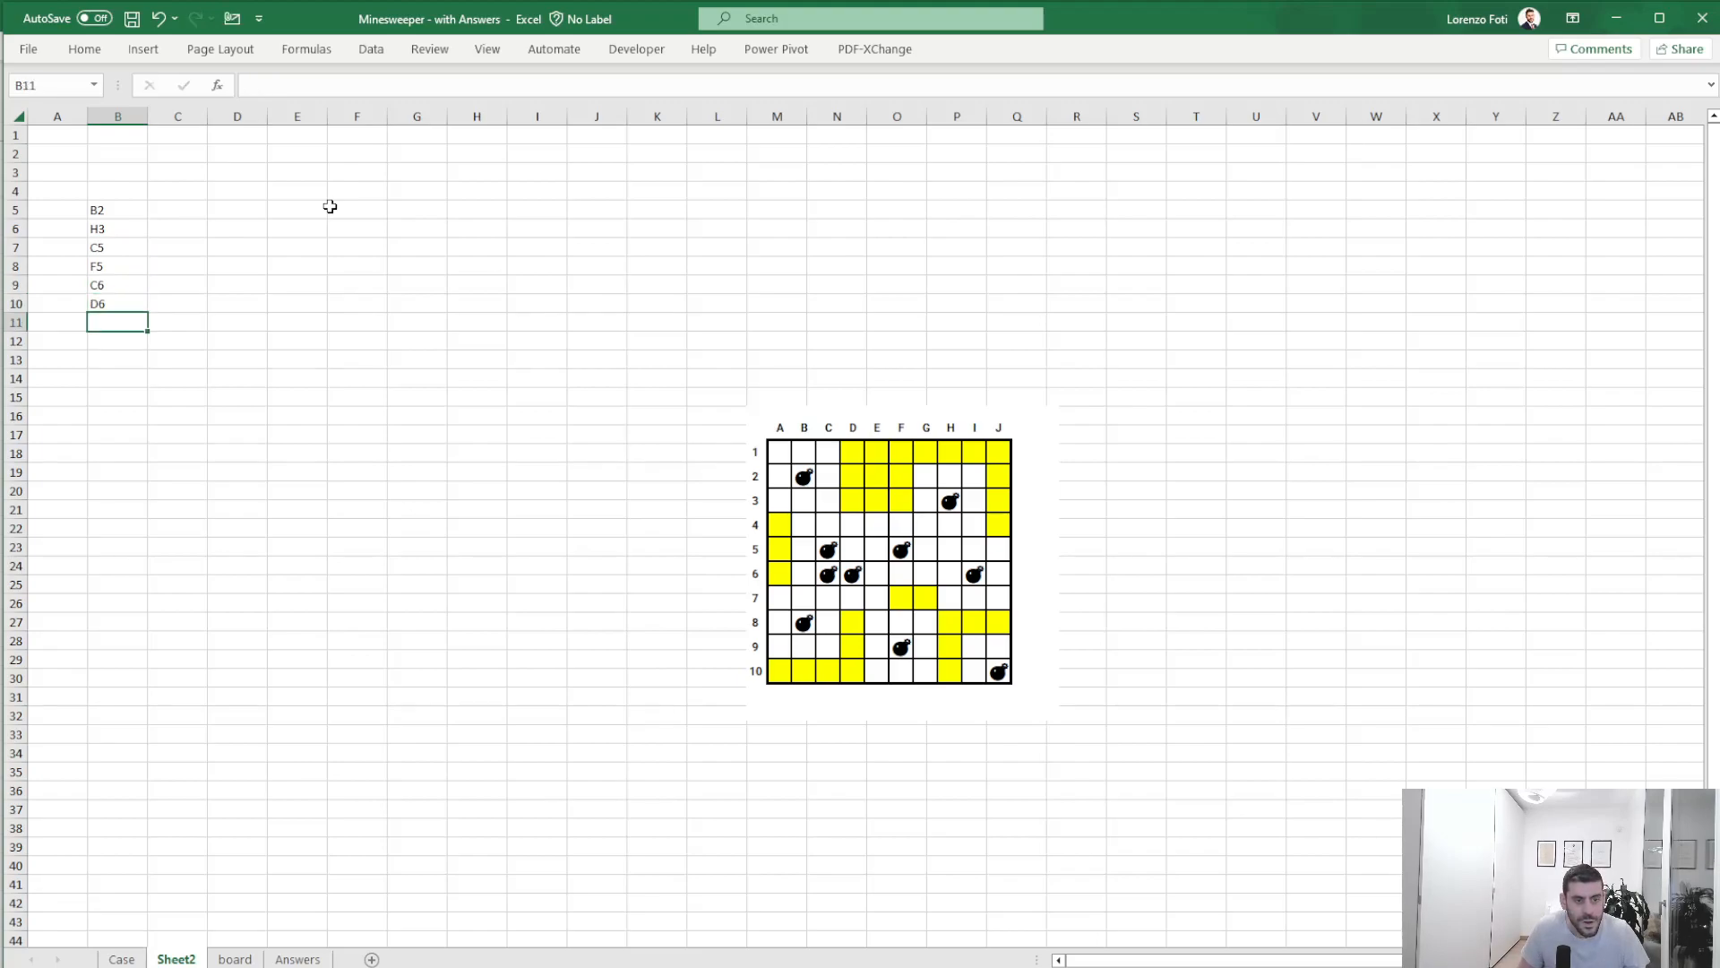
pyautogui.write('I6')
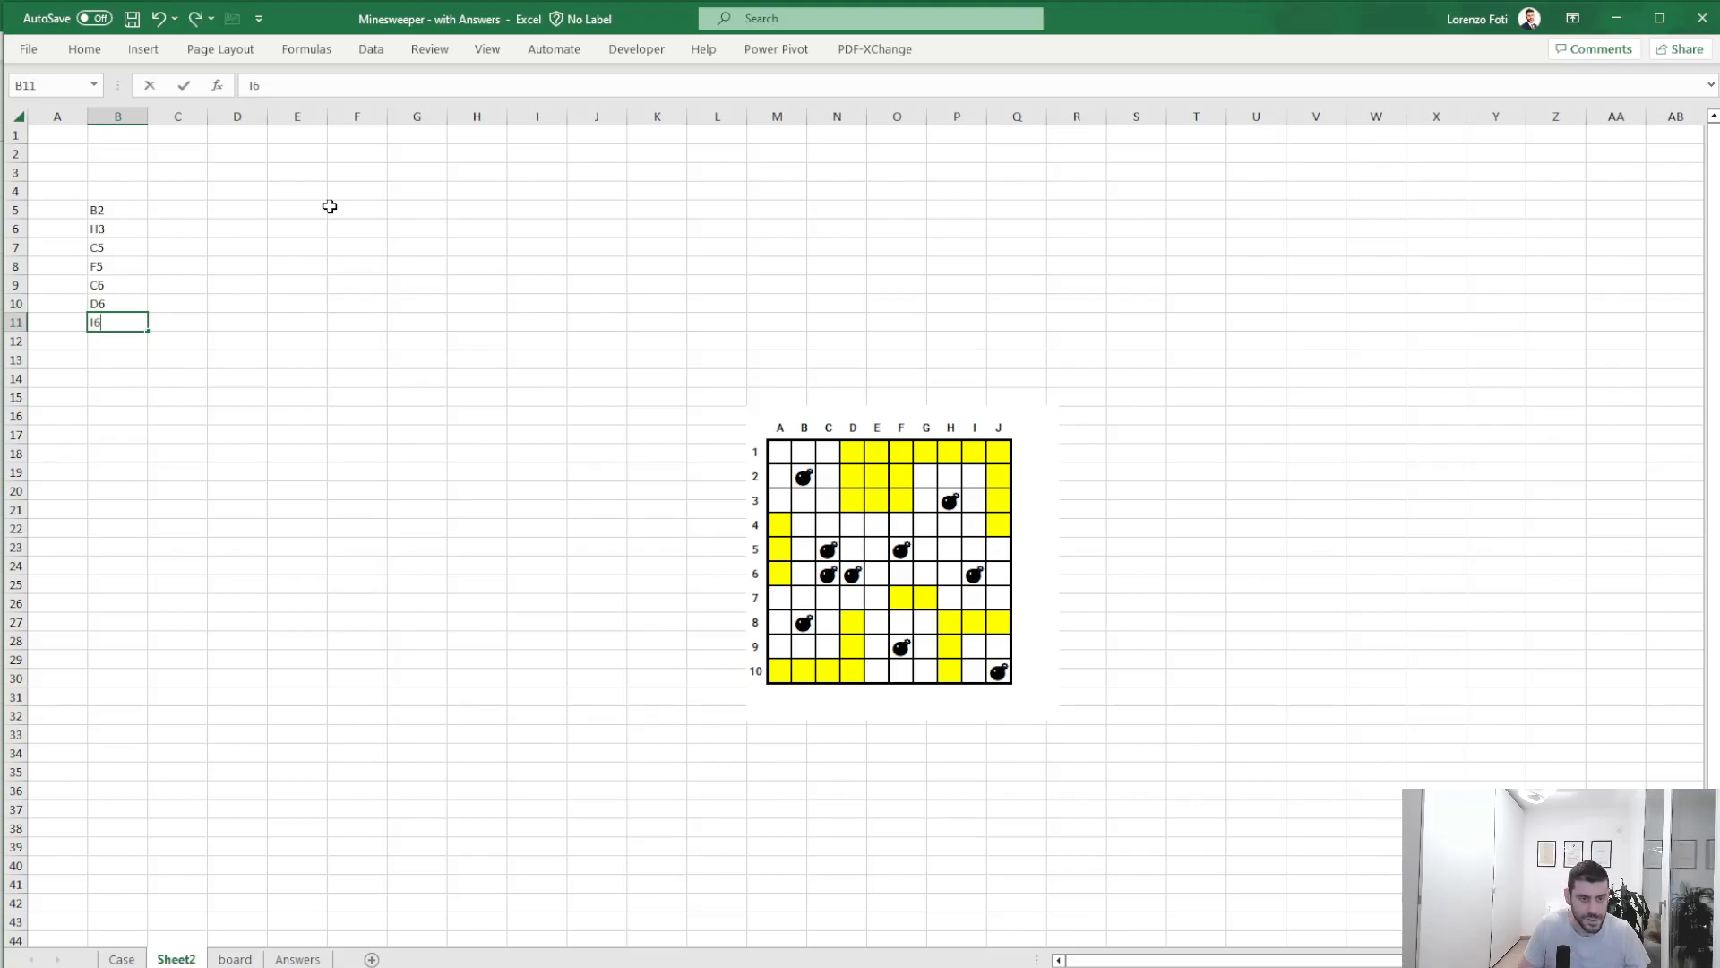
pyautogui.press('Return')
pyautogui.write('B8')
pyautogui.press('Return')
pyautogui.write('F9')
pyautogui.press('Down')
pyautogui.write('J10')
pyautogui.press('Return')
pyautogui.press('Up')
pyautogui.hotkey('ctrl', 'Up')
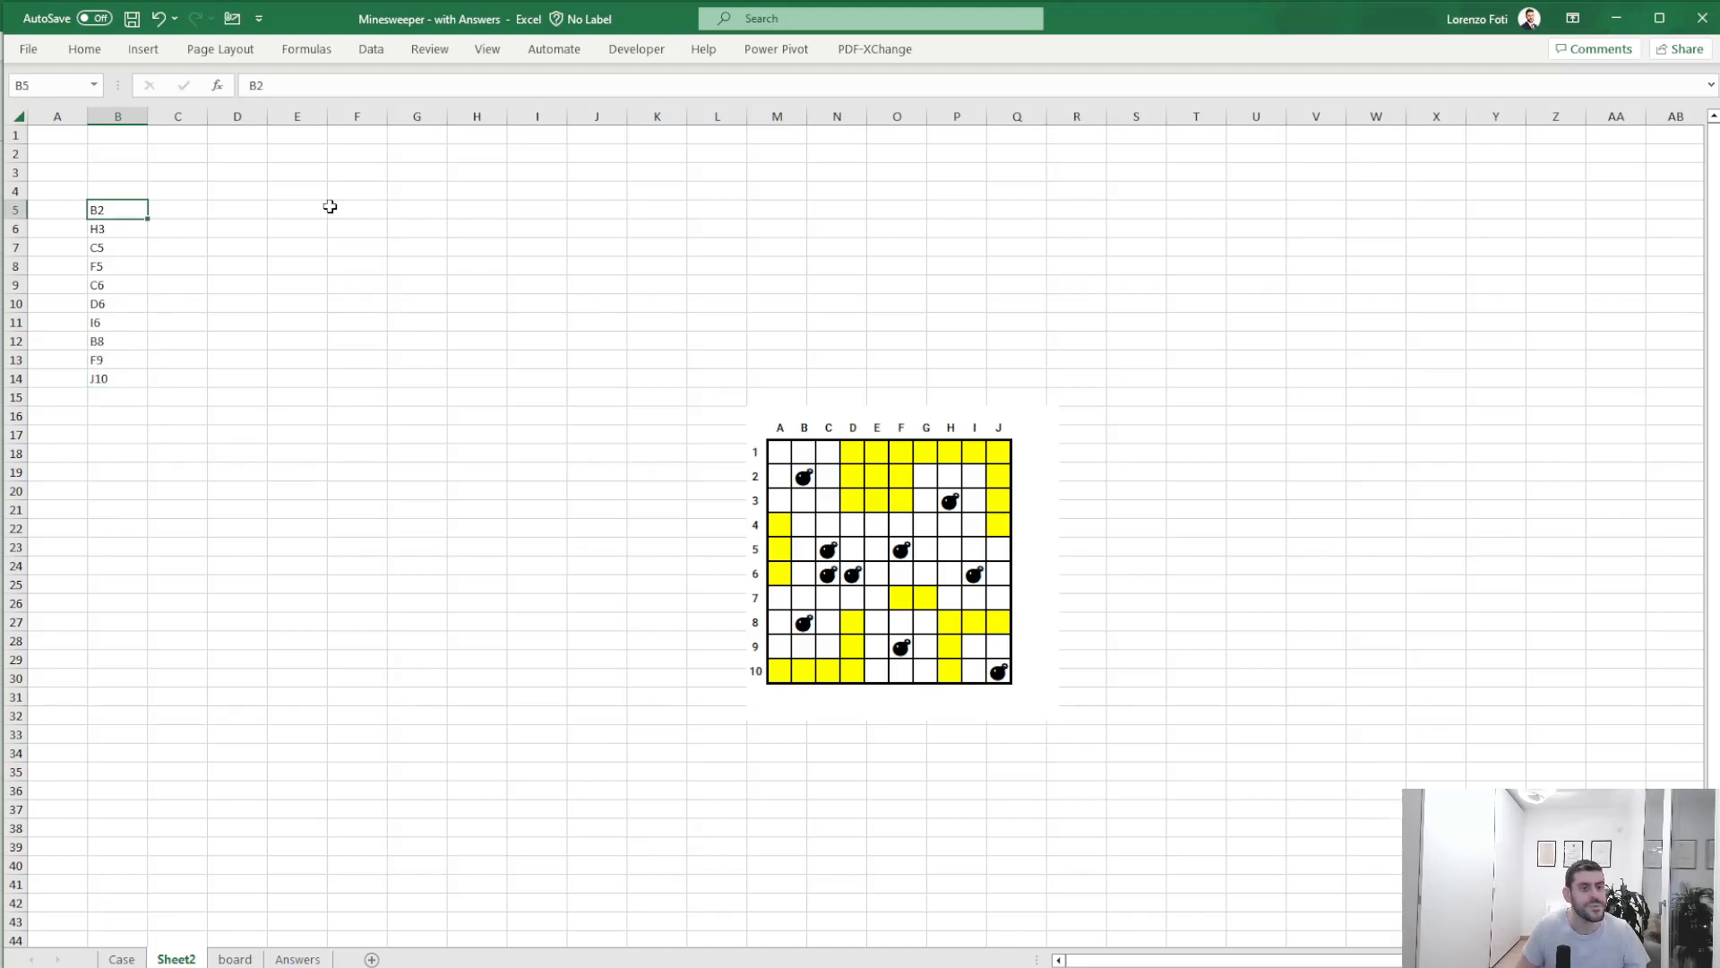
pyautogui.moveTo(915, 535); pyautogui.dragTo(275, 598)
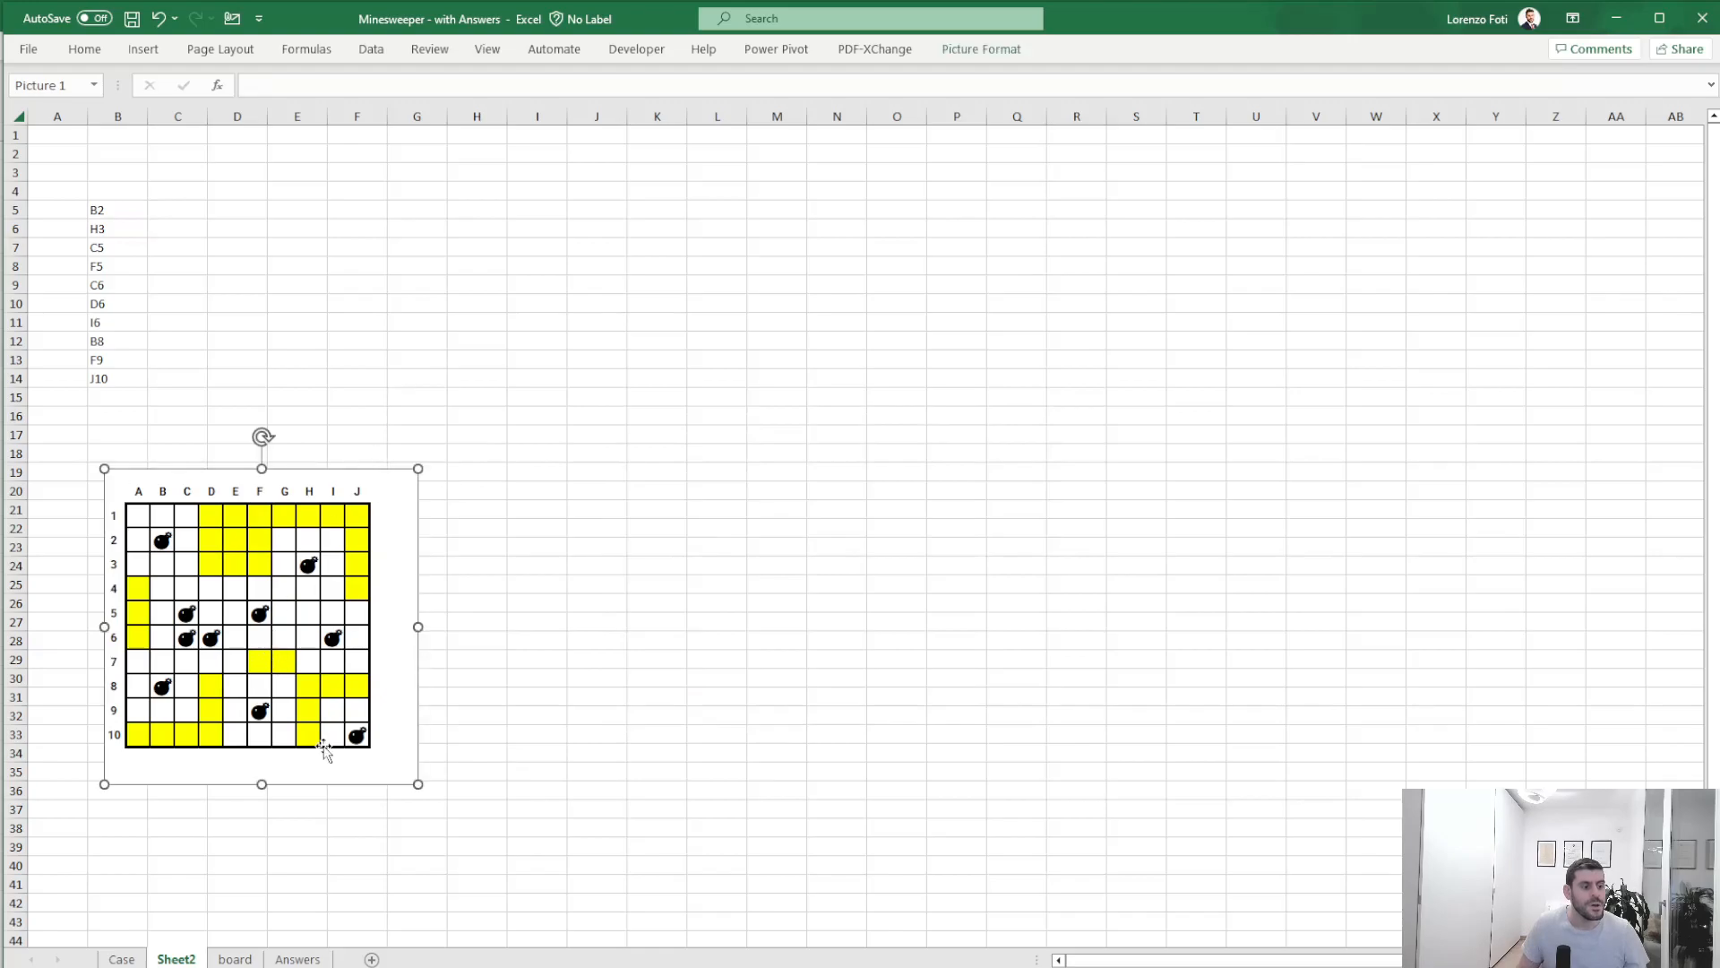
# - Copy the game lookup row B29:P29 from the board sheet and paste it into Sheet2 starting at G4
pyautogui.click(235, 958)
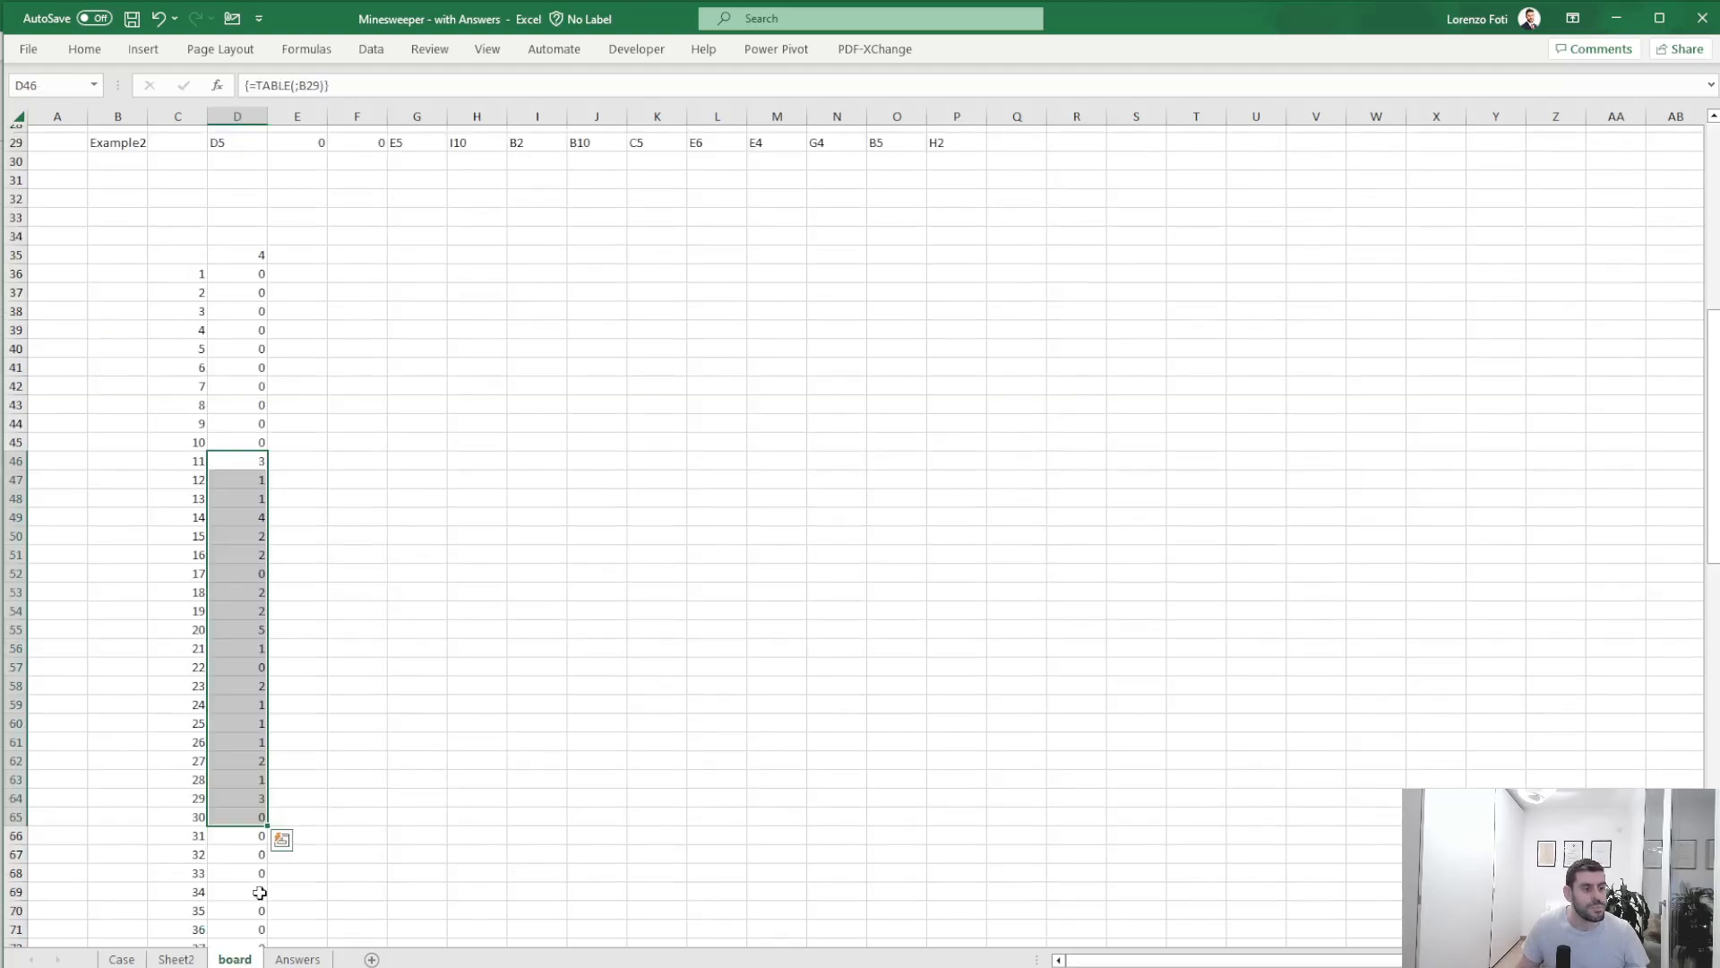
pyautogui.scroll(7, 166, 788)
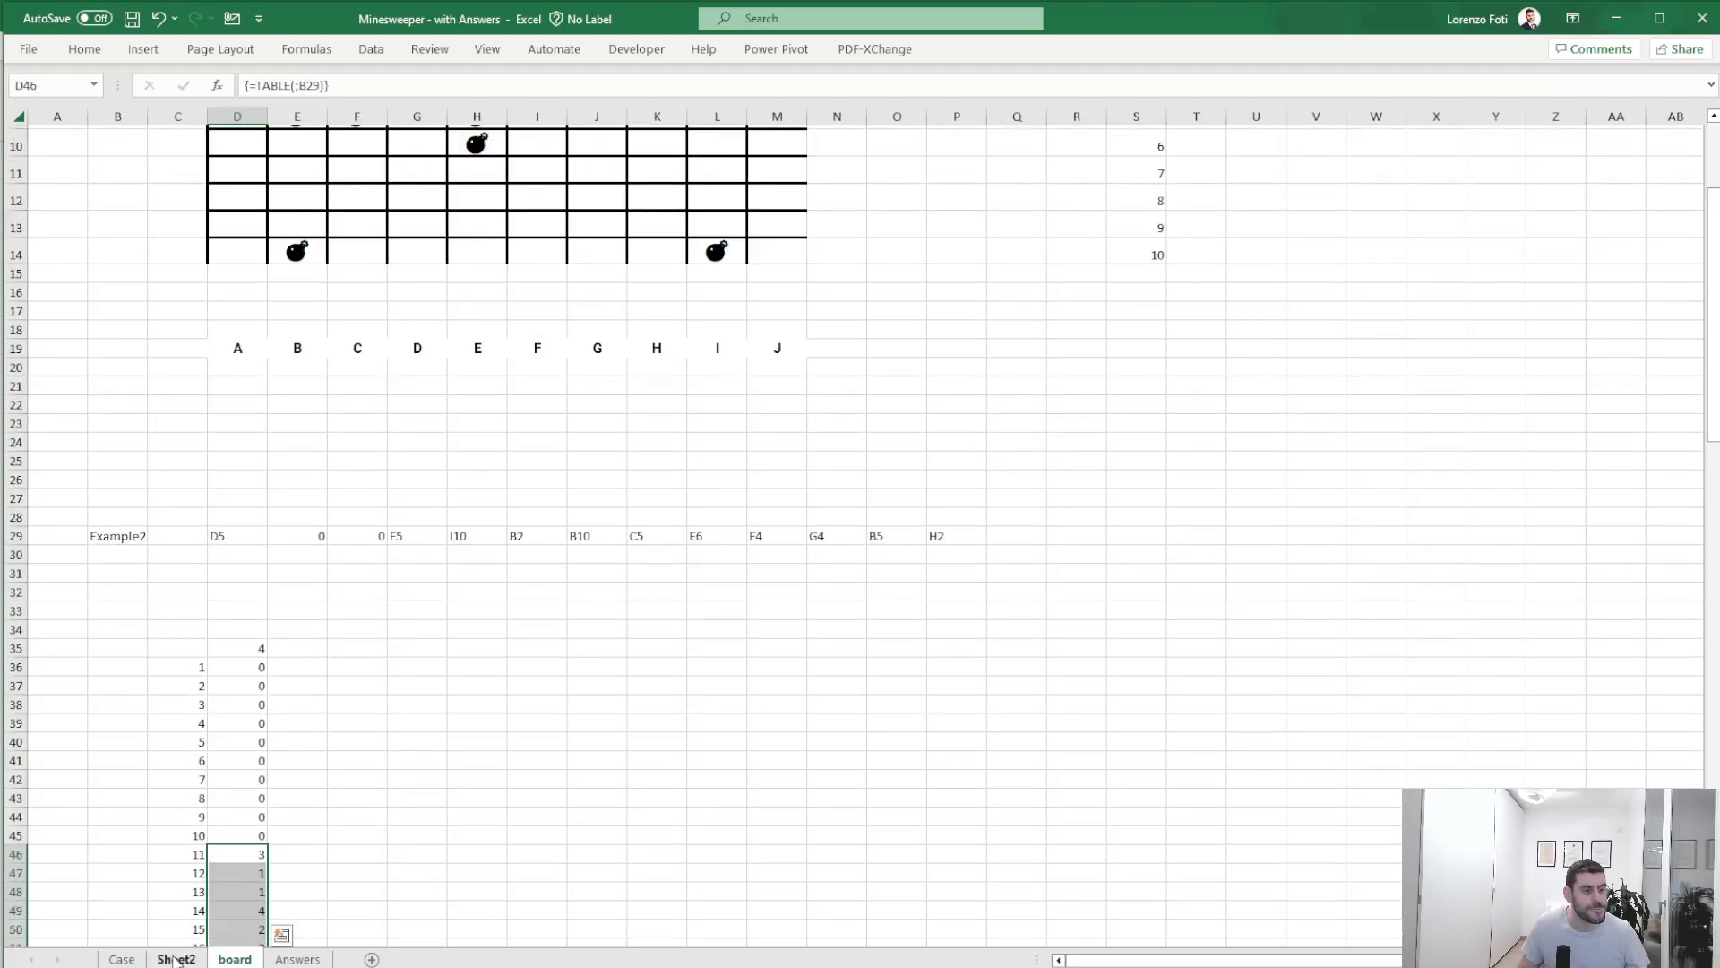
pyautogui.click(135, 534)
pyautogui.moveTo(136, 534); pyautogui.dragTo(977, 529)
pyautogui.hotkey('ctrl', 'c')
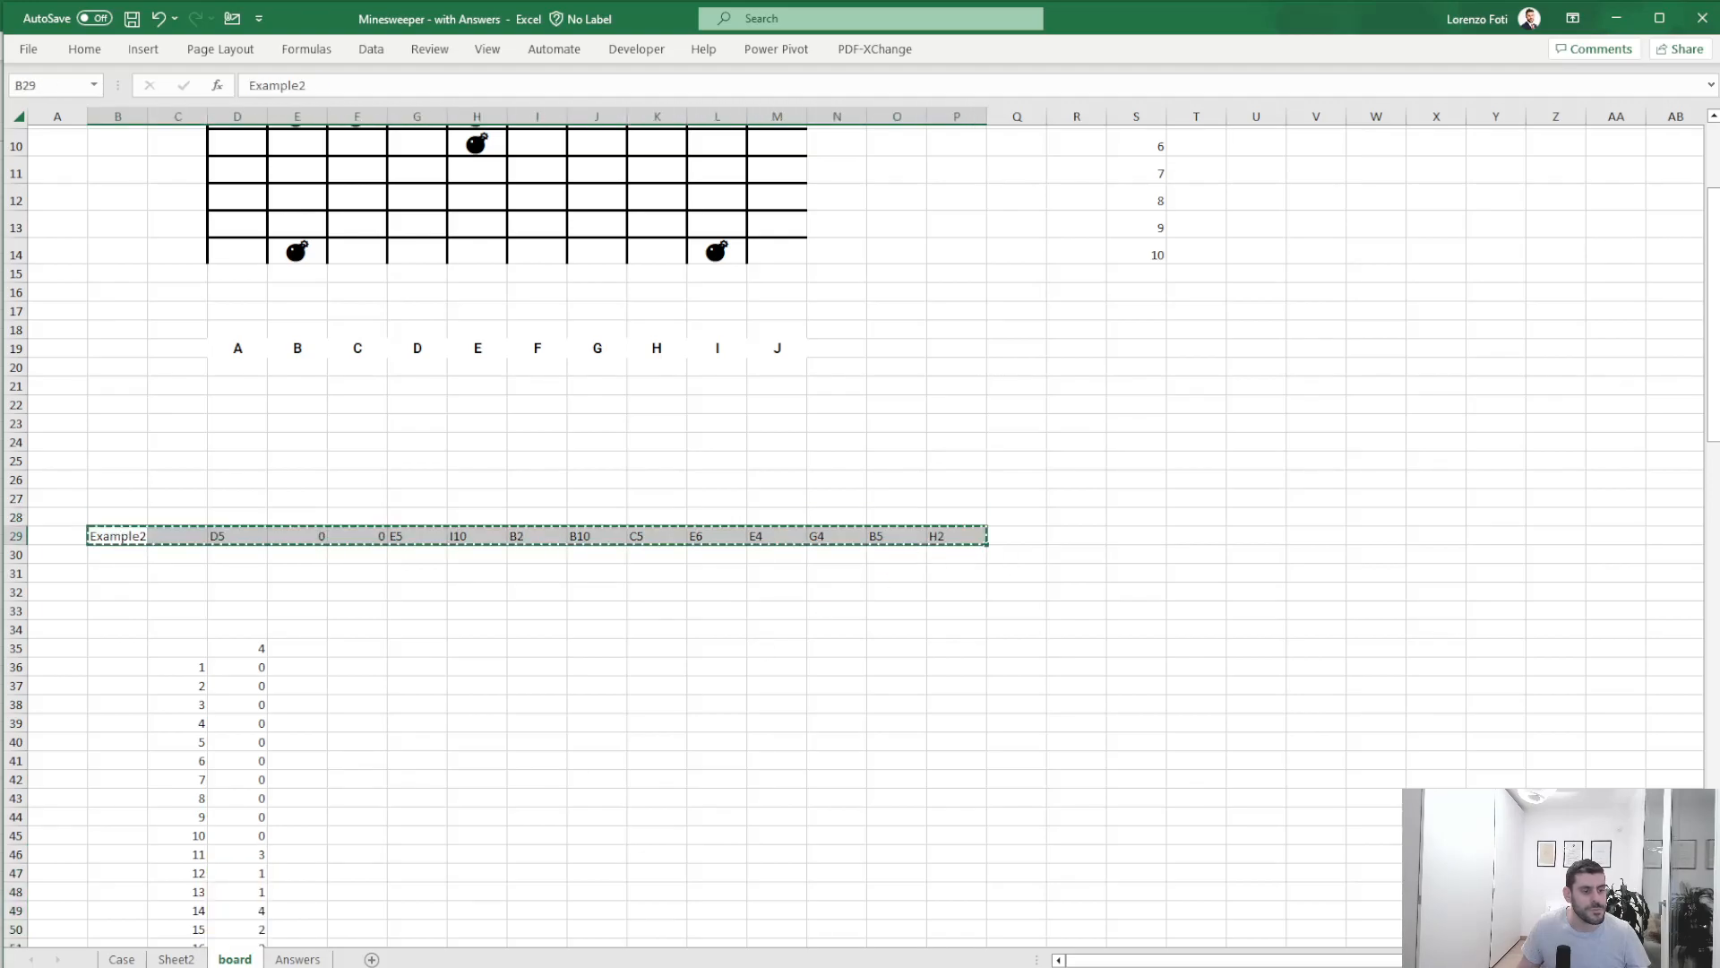
pyautogui.click(176, 959)
pyautogui.click(406, 157)
pyautogui.click(434, 189)
pyautogui.hotkey('ctrl', 'v')
# - Edit the XLOOKUP in I4 of Sheet2 to search Case!B:B and return Case!G:Z
pyautogui.click(466, 224)
pyautogui.click(535, 193)
pyautogui.click(401, 90)
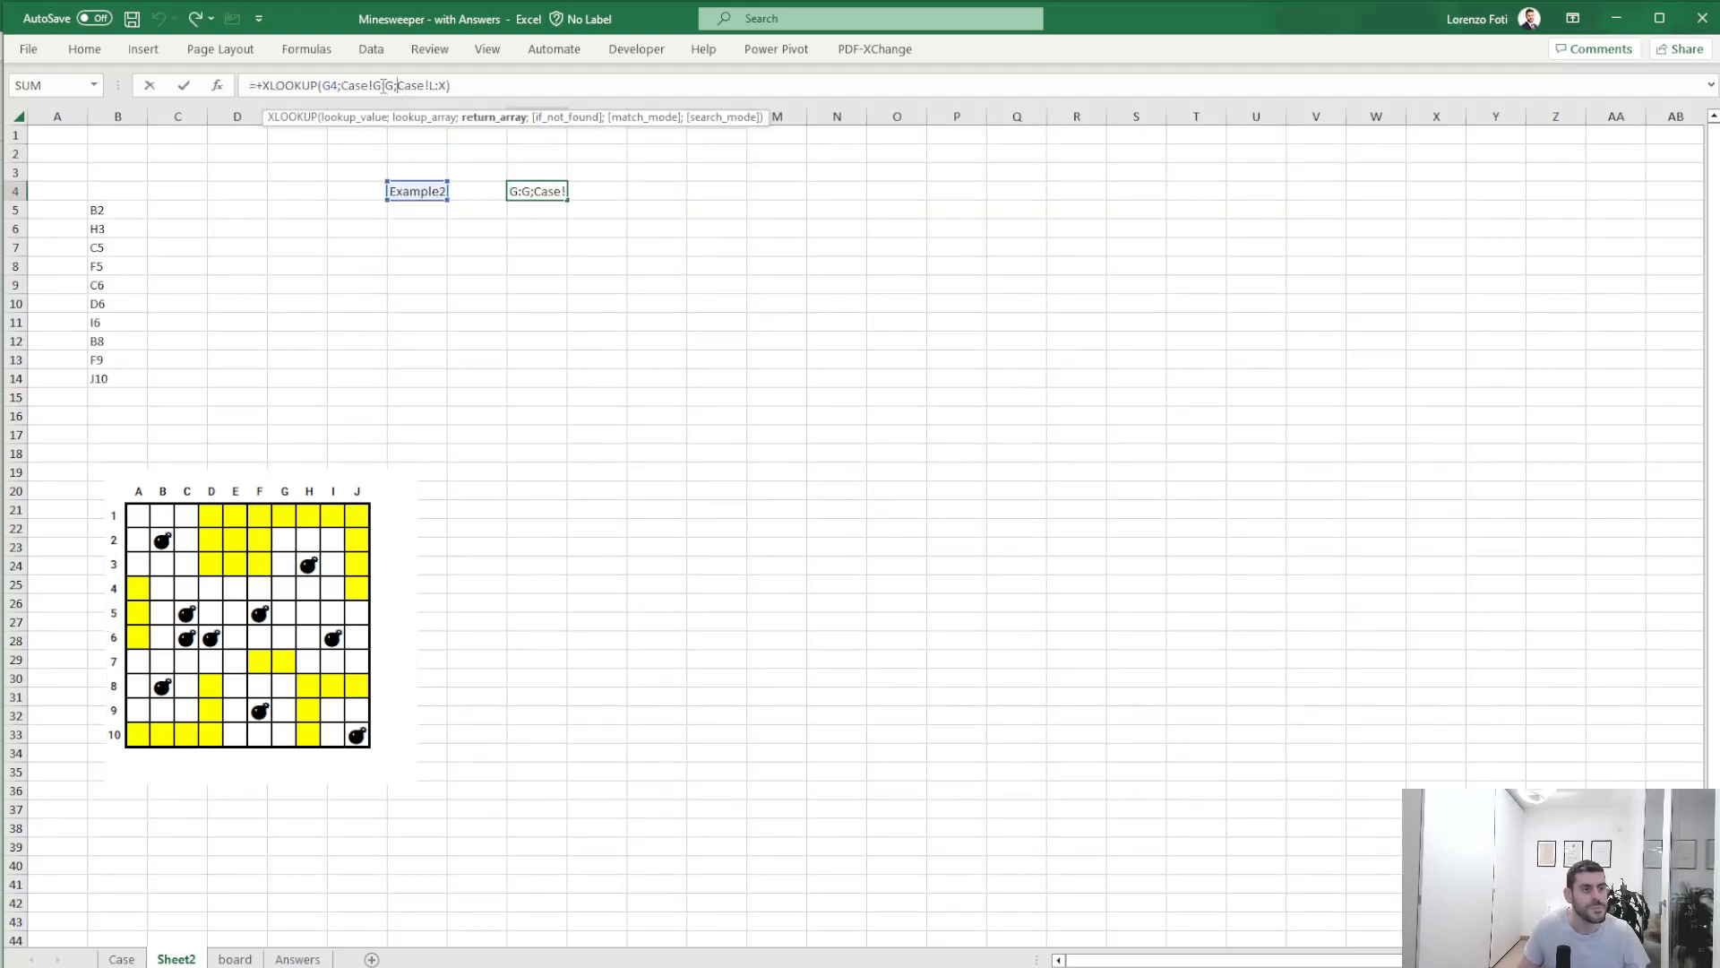
pyautogui.write('b')
pyautogui.write('b')
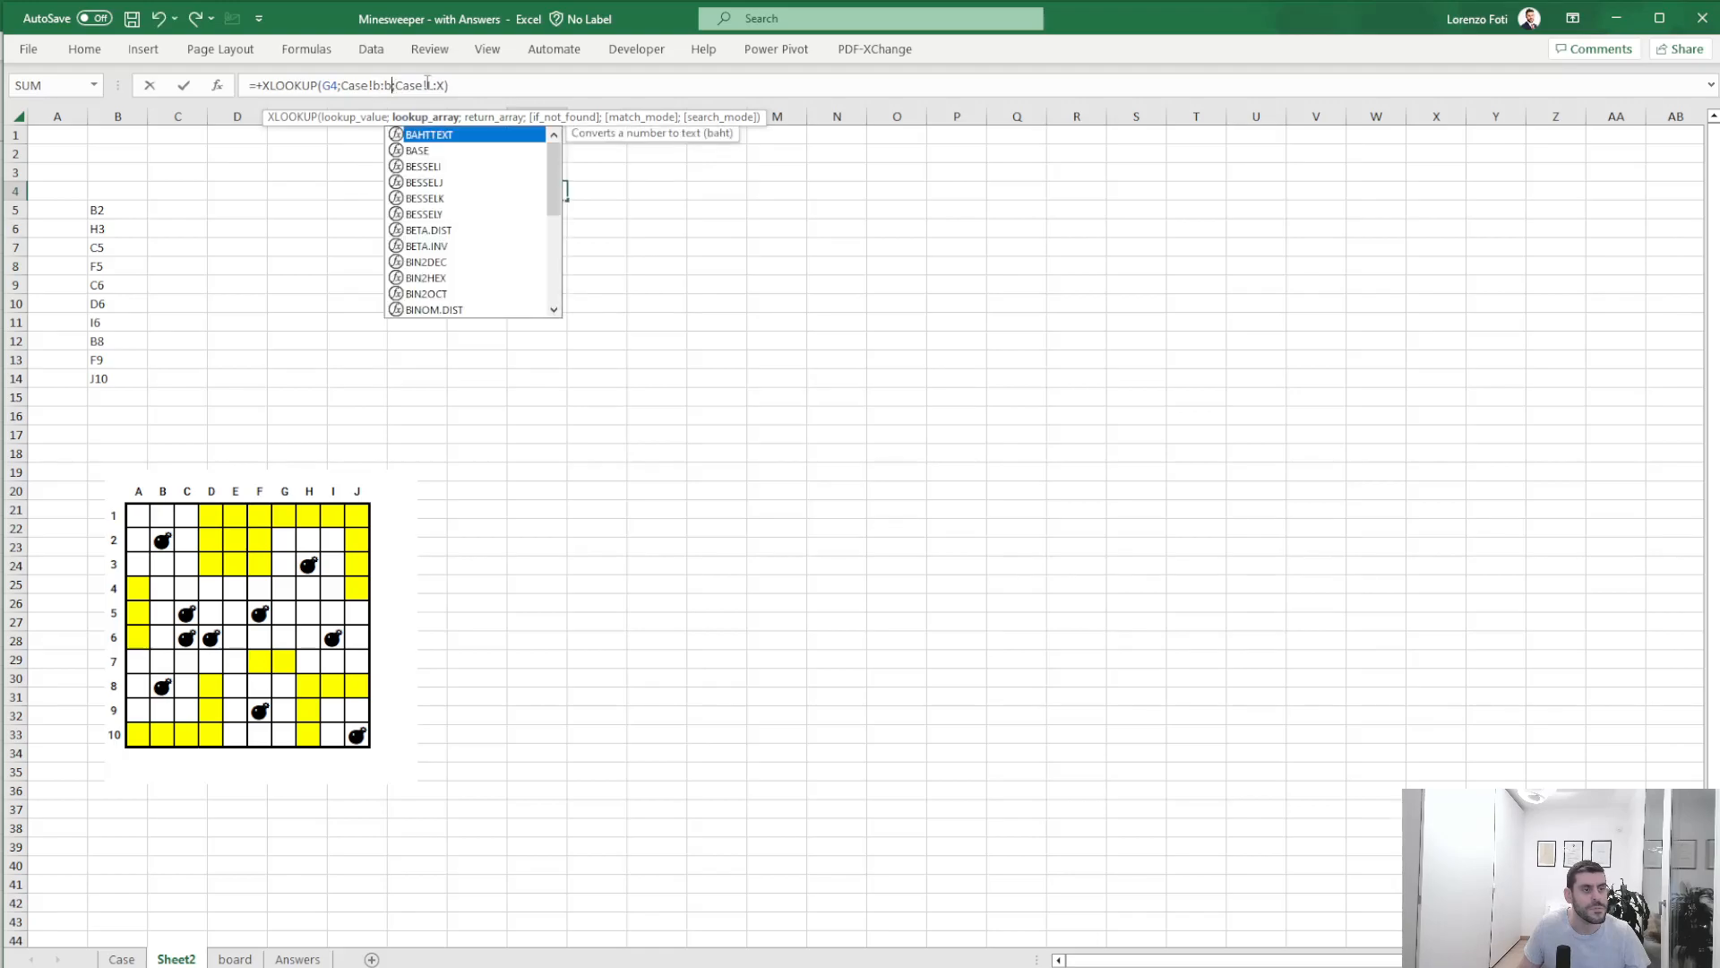
pyautogui.write('g')
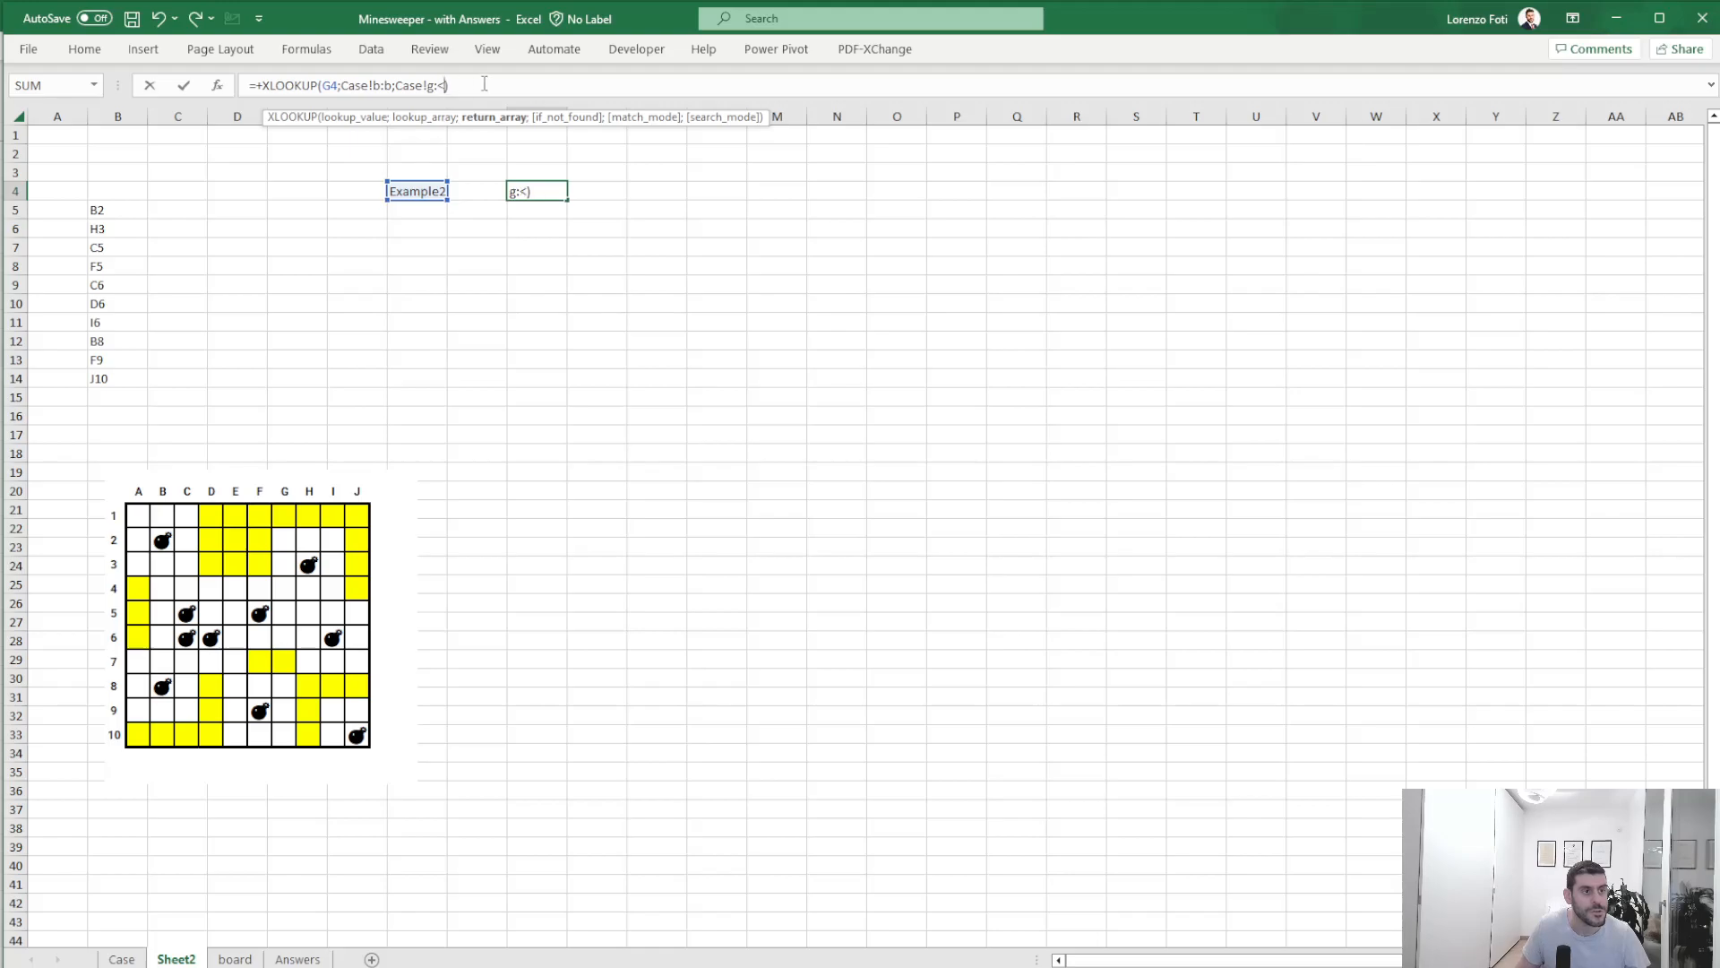
pyautogui.write('<')
pyautogui.press('Return')
pyautogui.press('Return')
pyautogui.press('BackSpace')
pyautogui.write('g')
pyautogui.press('Return')
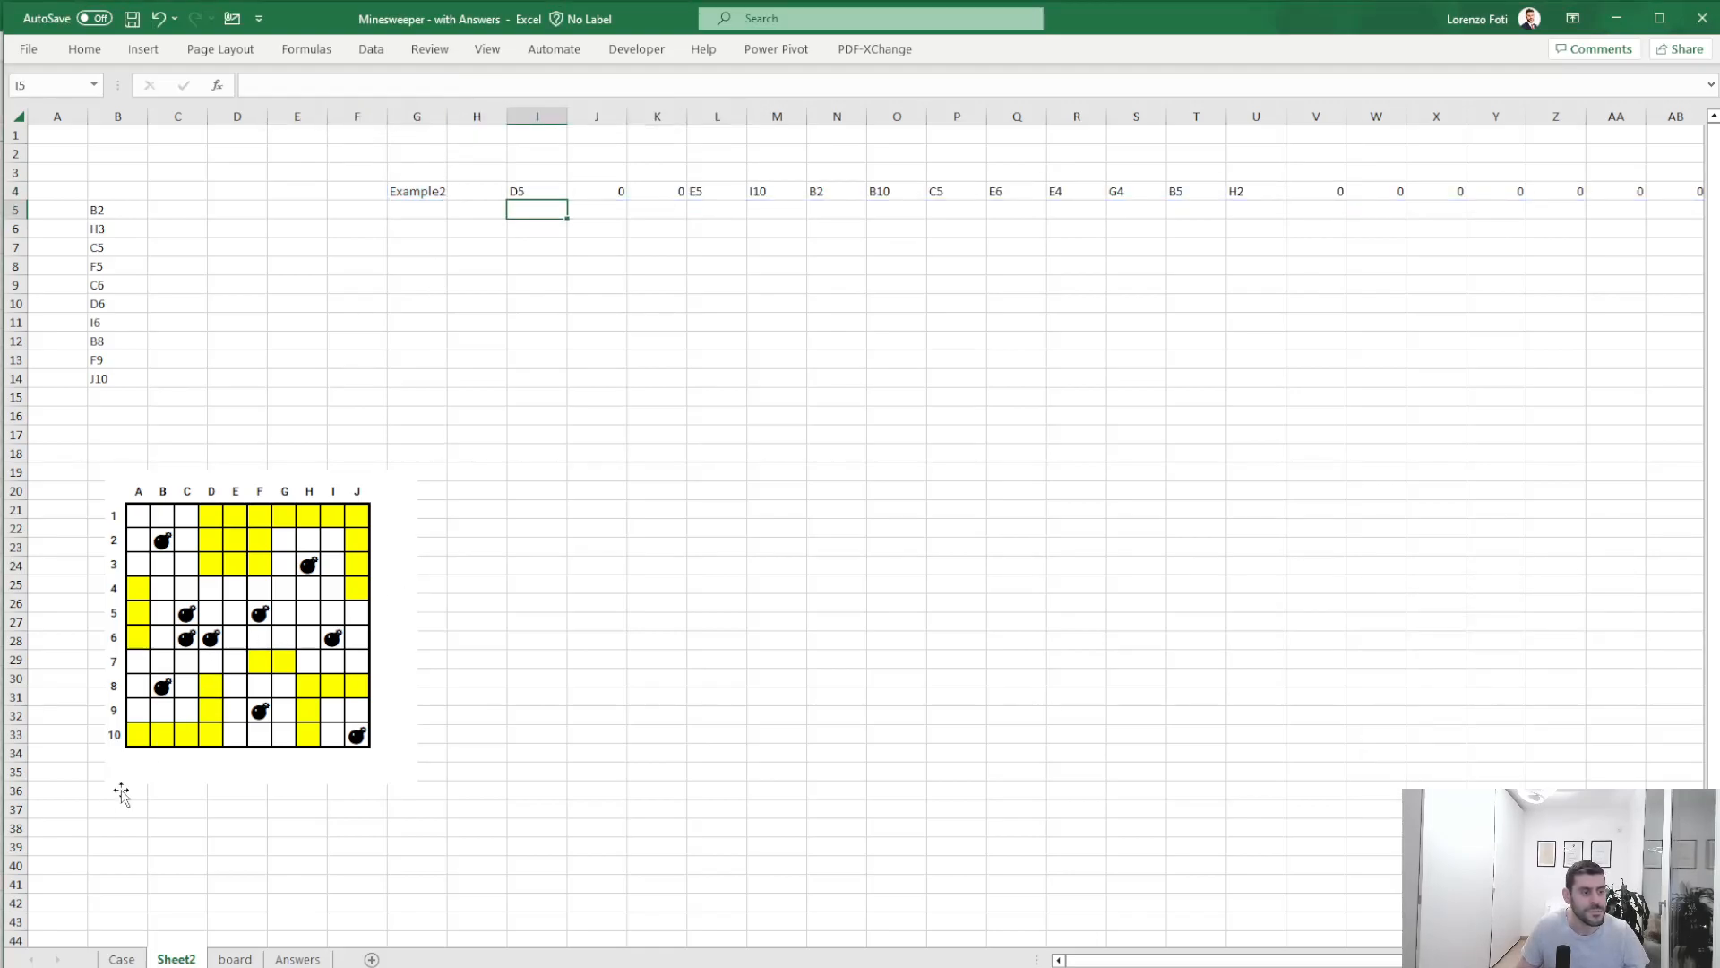
# - Check how far the Level 3 moves extend on the Case sheet and set the I4 lookup's return range to Case!H:DC
pyautogui.click(122, 959)
pyautogui.scroll(-12, 482, 787)
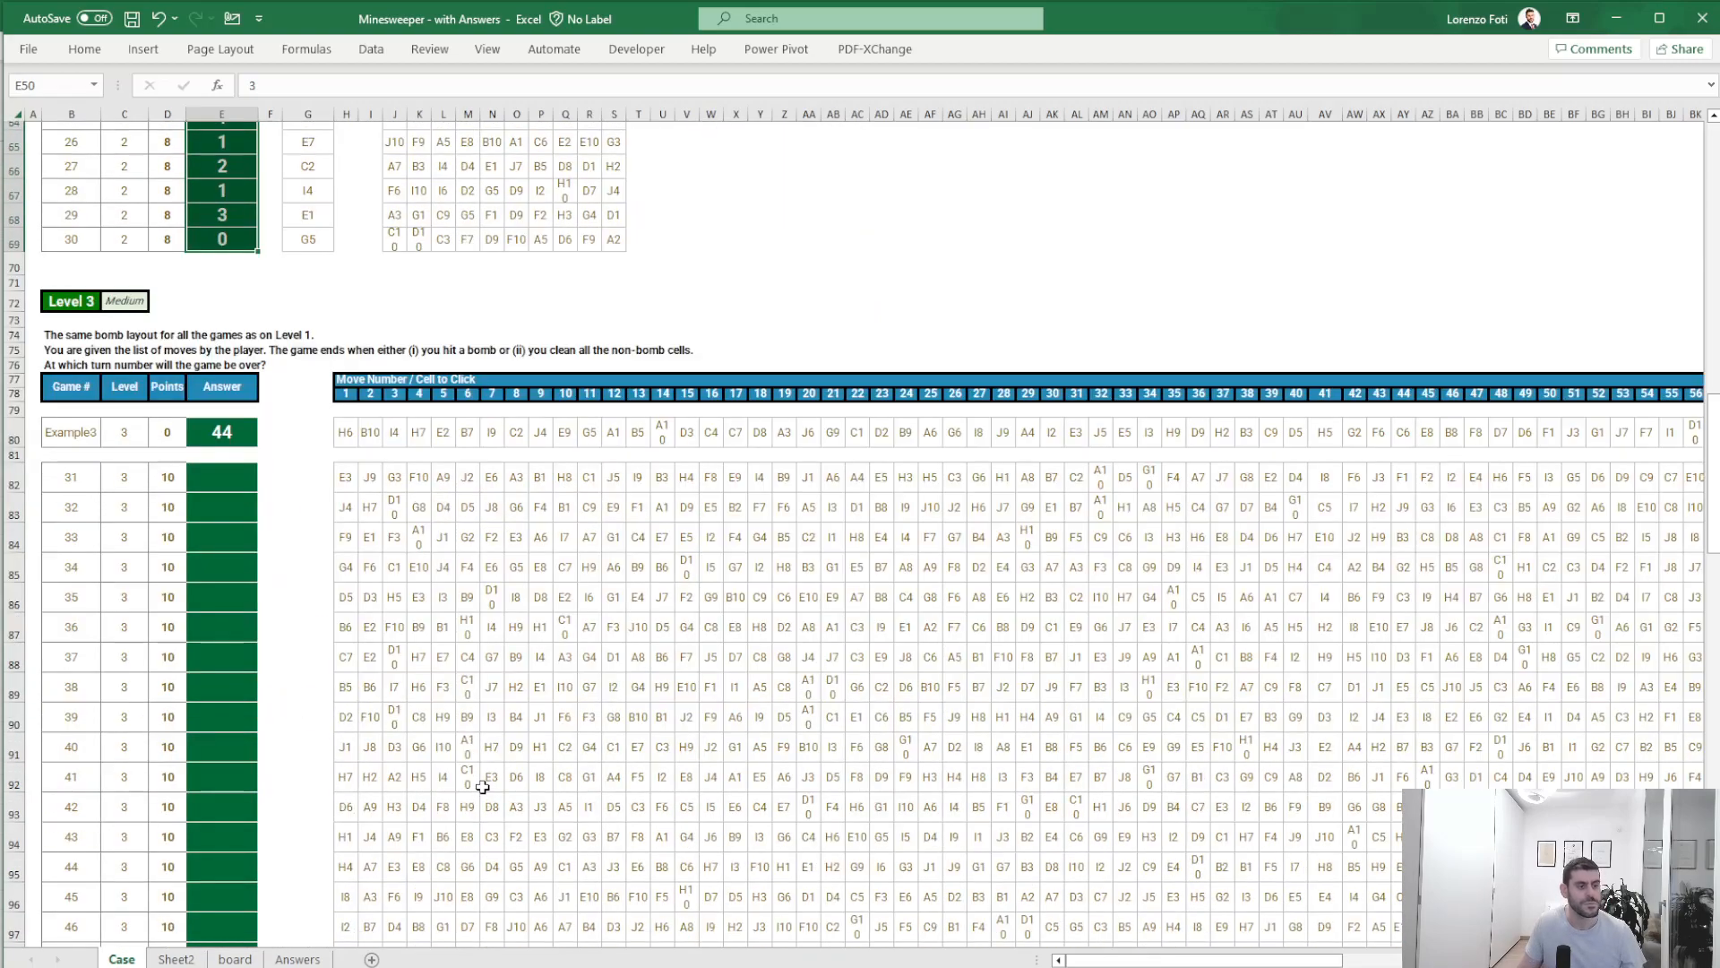
pyautogui.click(352, 431)
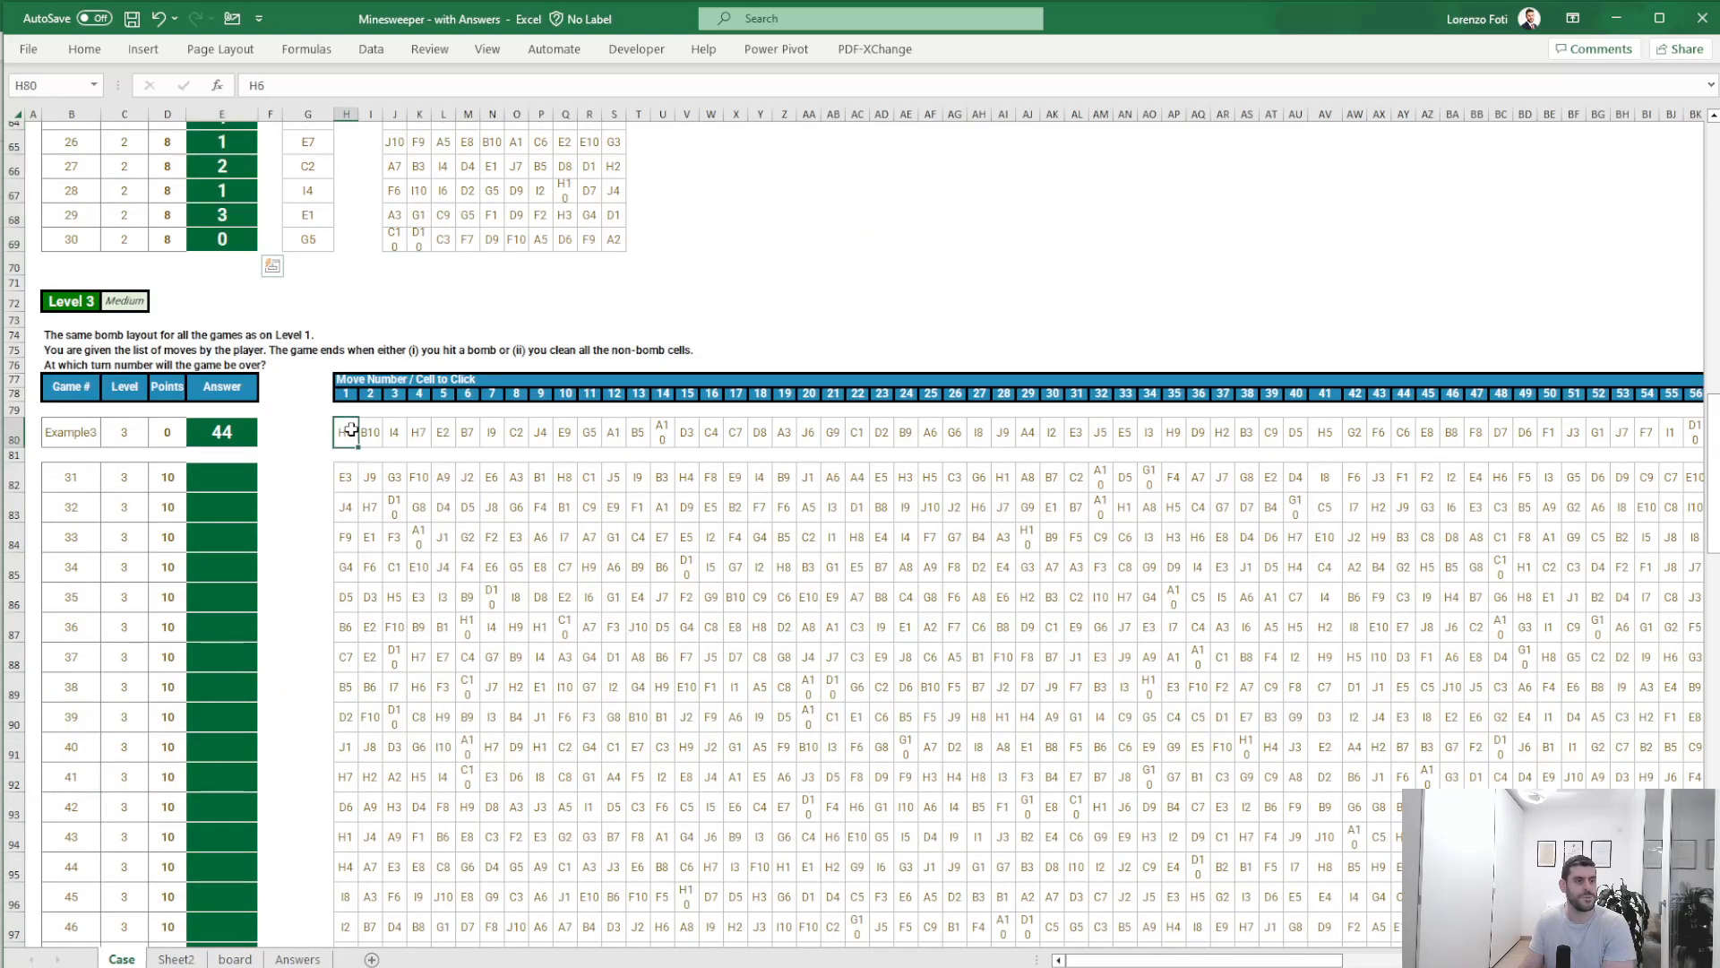
pyautogui.moveTo(1296, 717); pyautogui.dragTo(1665, 657)
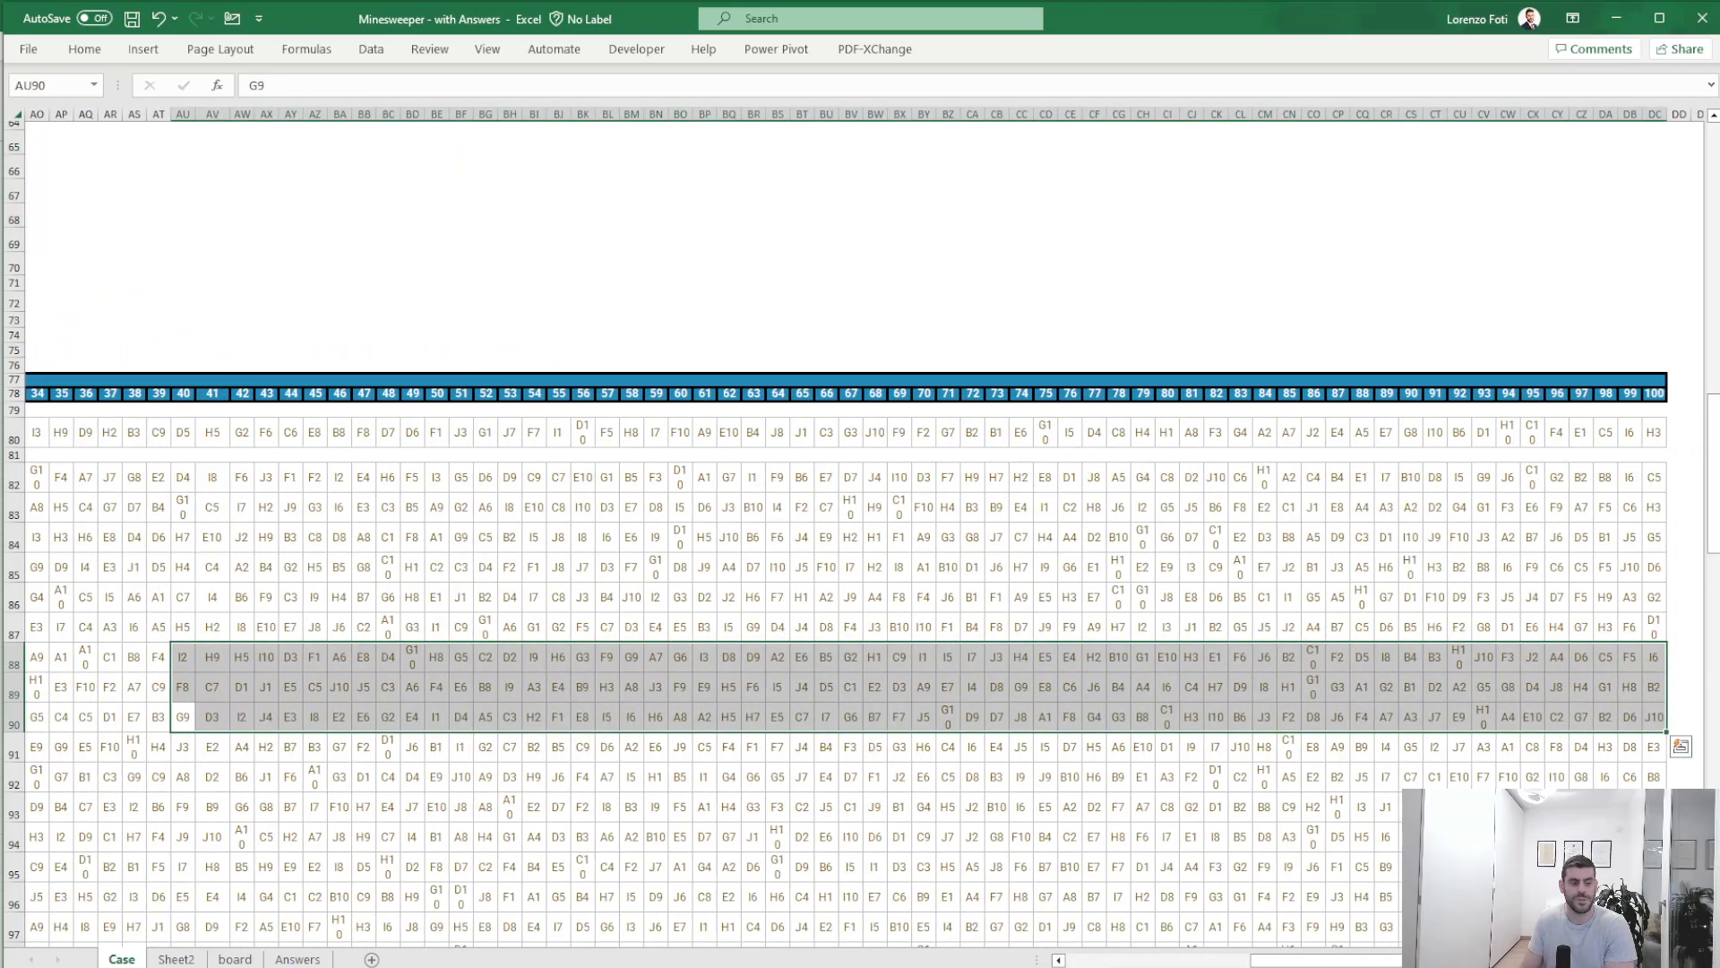
pyautogui.click(176, 959)
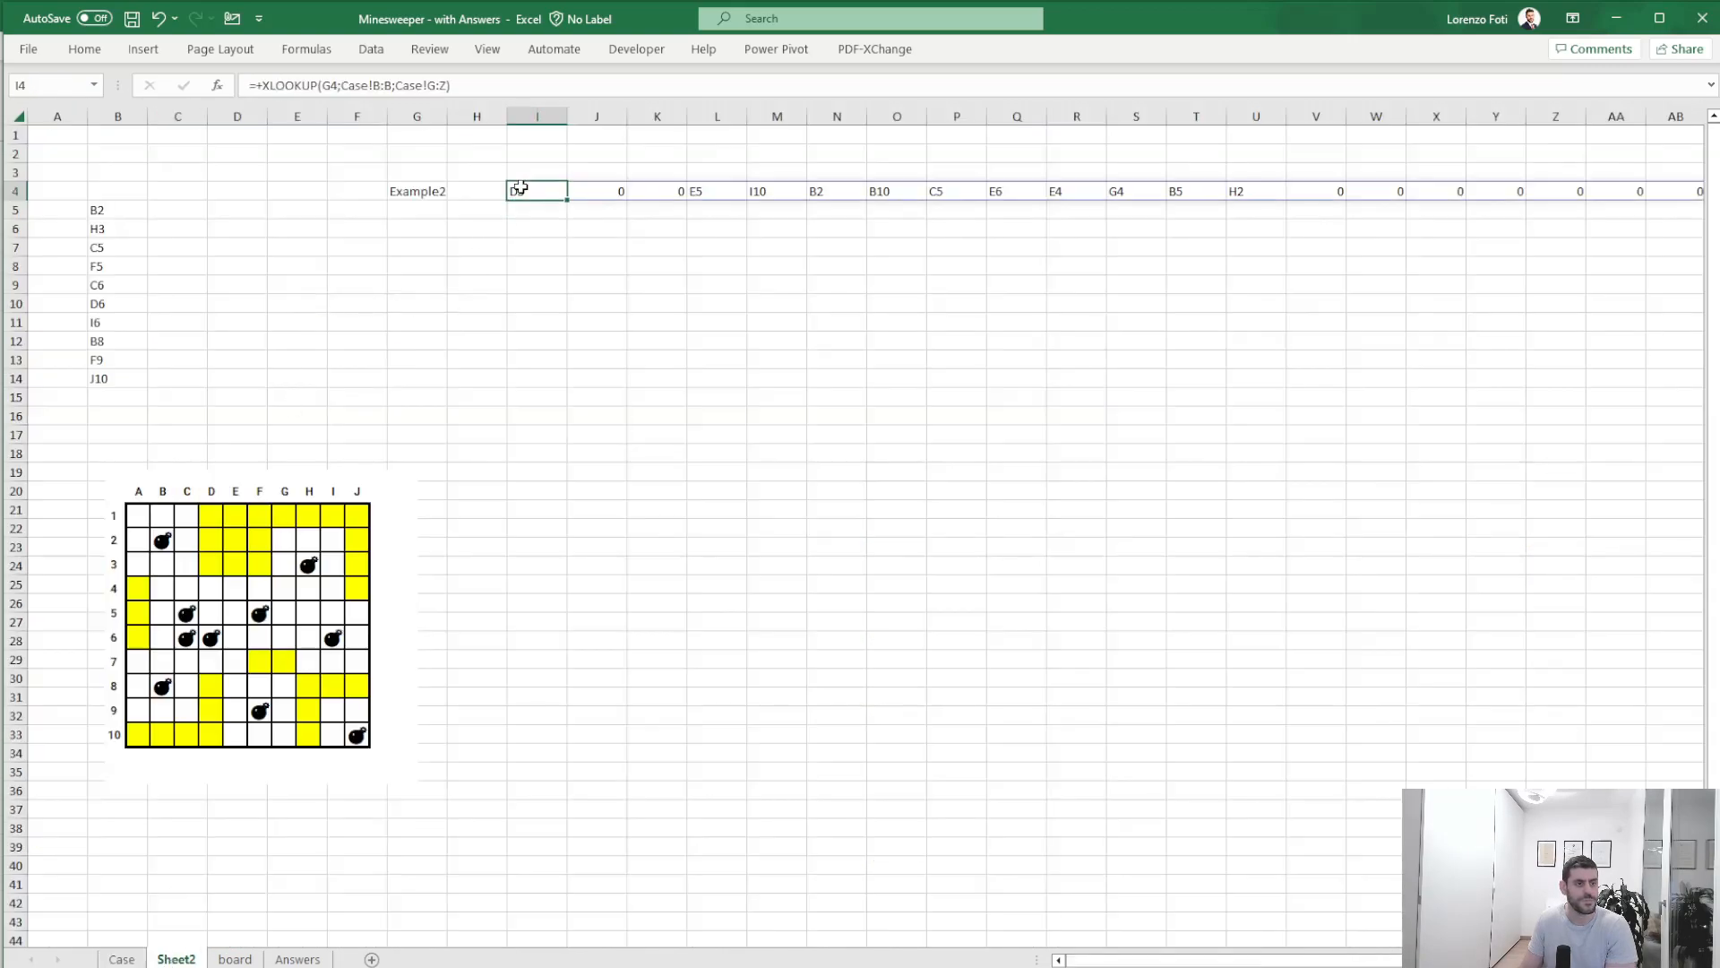
pyautogui.click(430, 86)
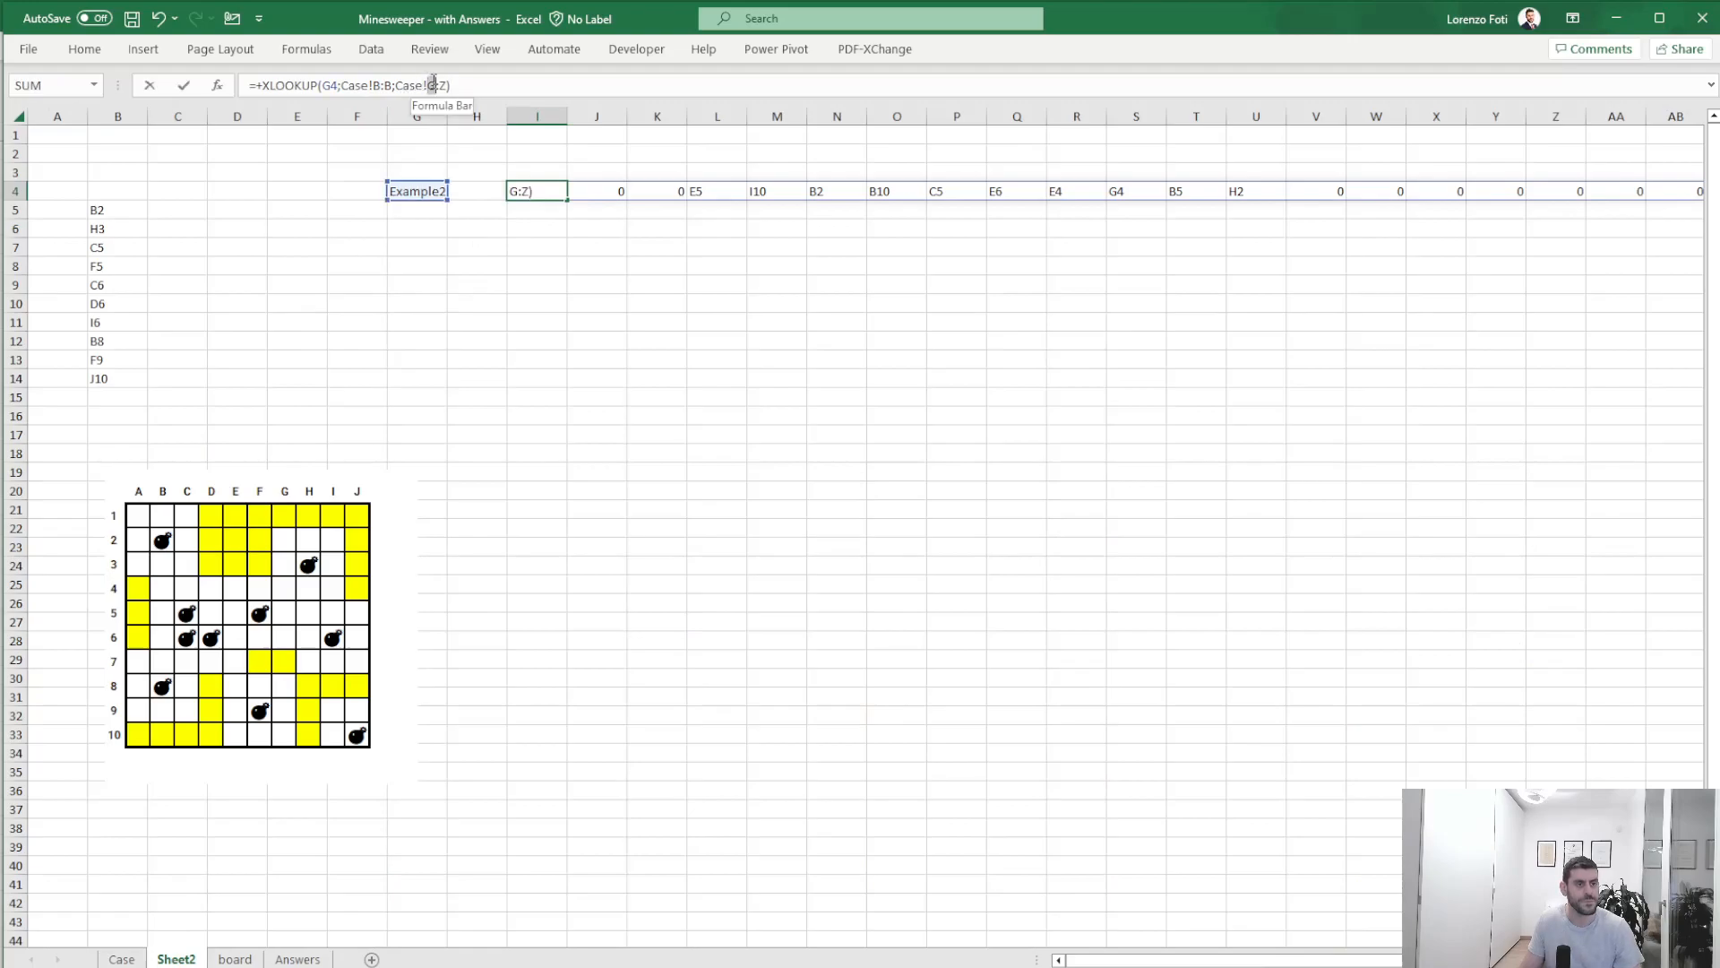
pyautogui.write('h:')
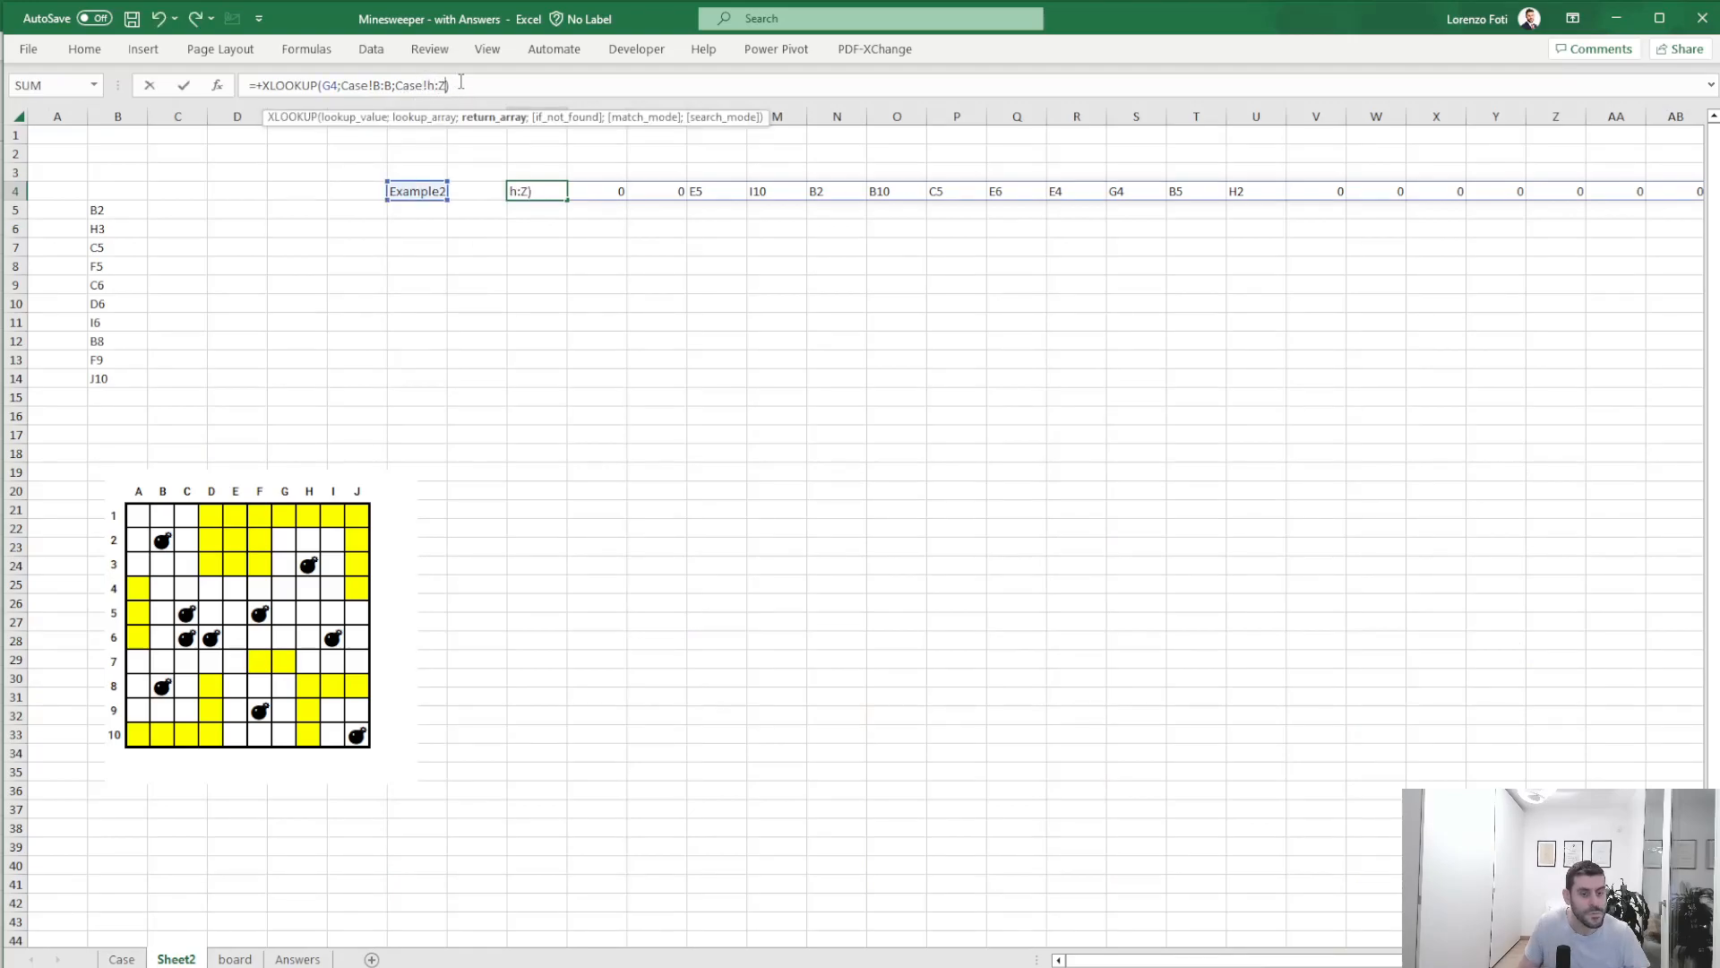
pyautogui.write('dc')
pyautogui.press('Return')
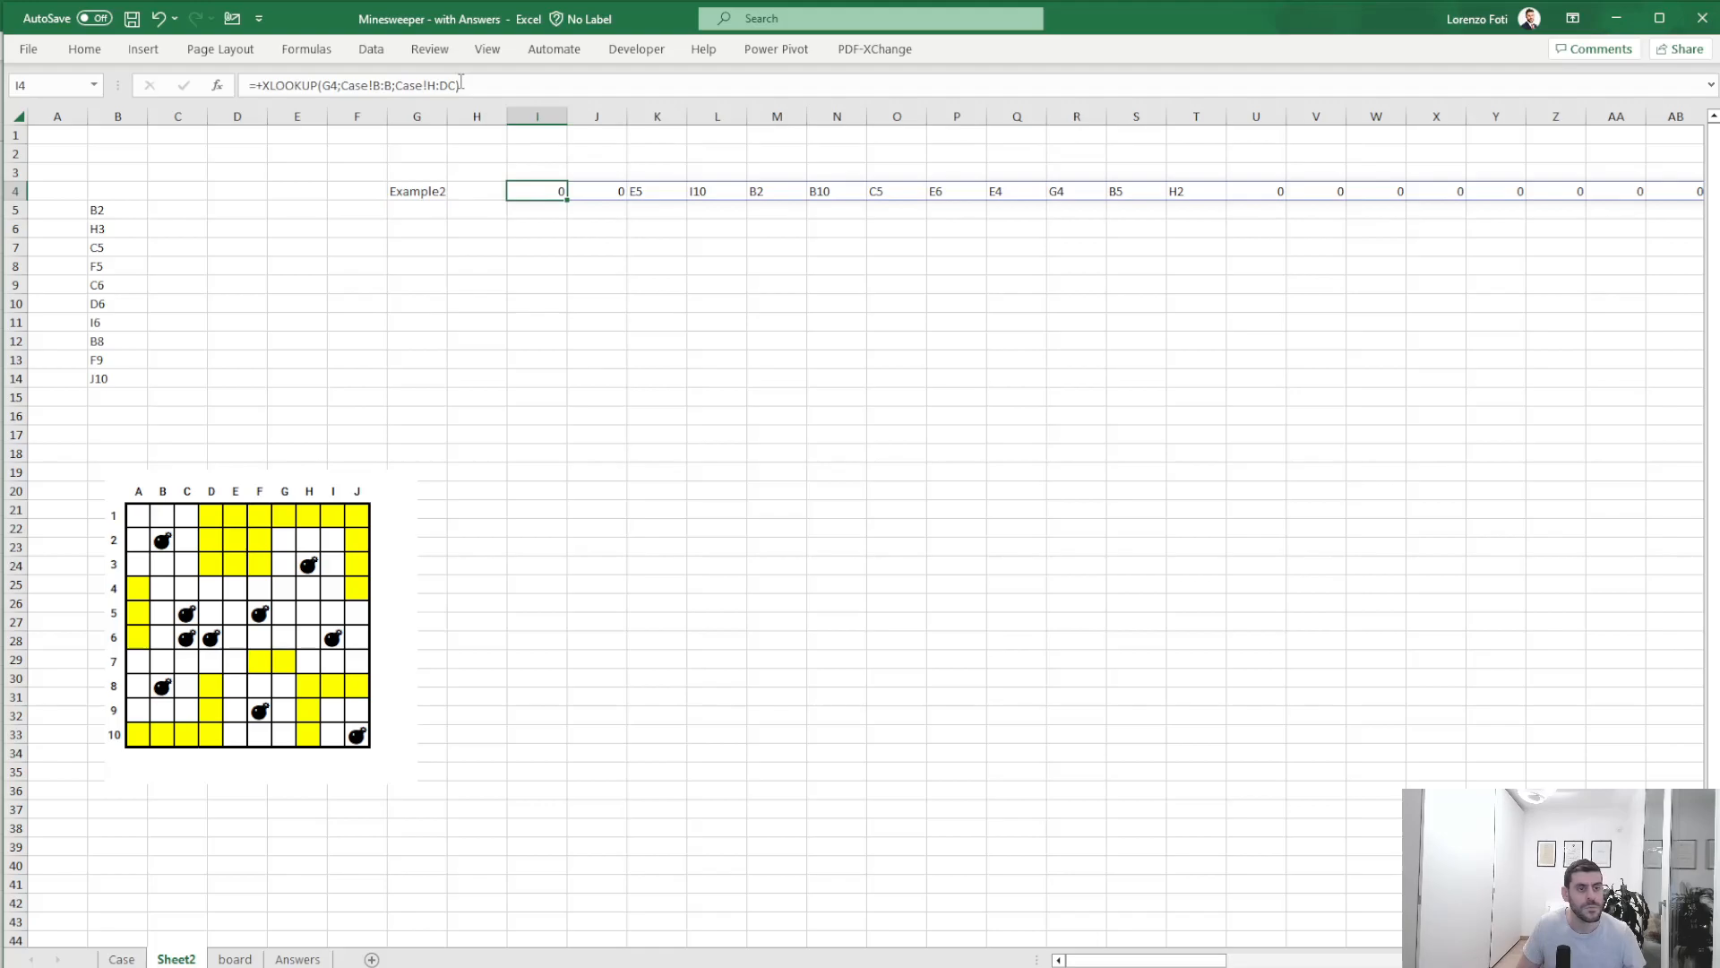
# - Change the game name in G4 to Example3 so the lookup row pulls that game's moves
pyautogui.hotkey('ctrl', 'shift', 'Right')
pyautogui.press('Home')
pyautogui.press('Right')
pyautogui.press('Right')
pyautogui.press('Right')
pyautogui.press('Right')
pyautogui.press('Right')
pyautogui.press('Right')
pyautogui.press('Right')
pyautogui.press('Left')
pyautogui.click(461, 82)
pyautogui.press('Return')
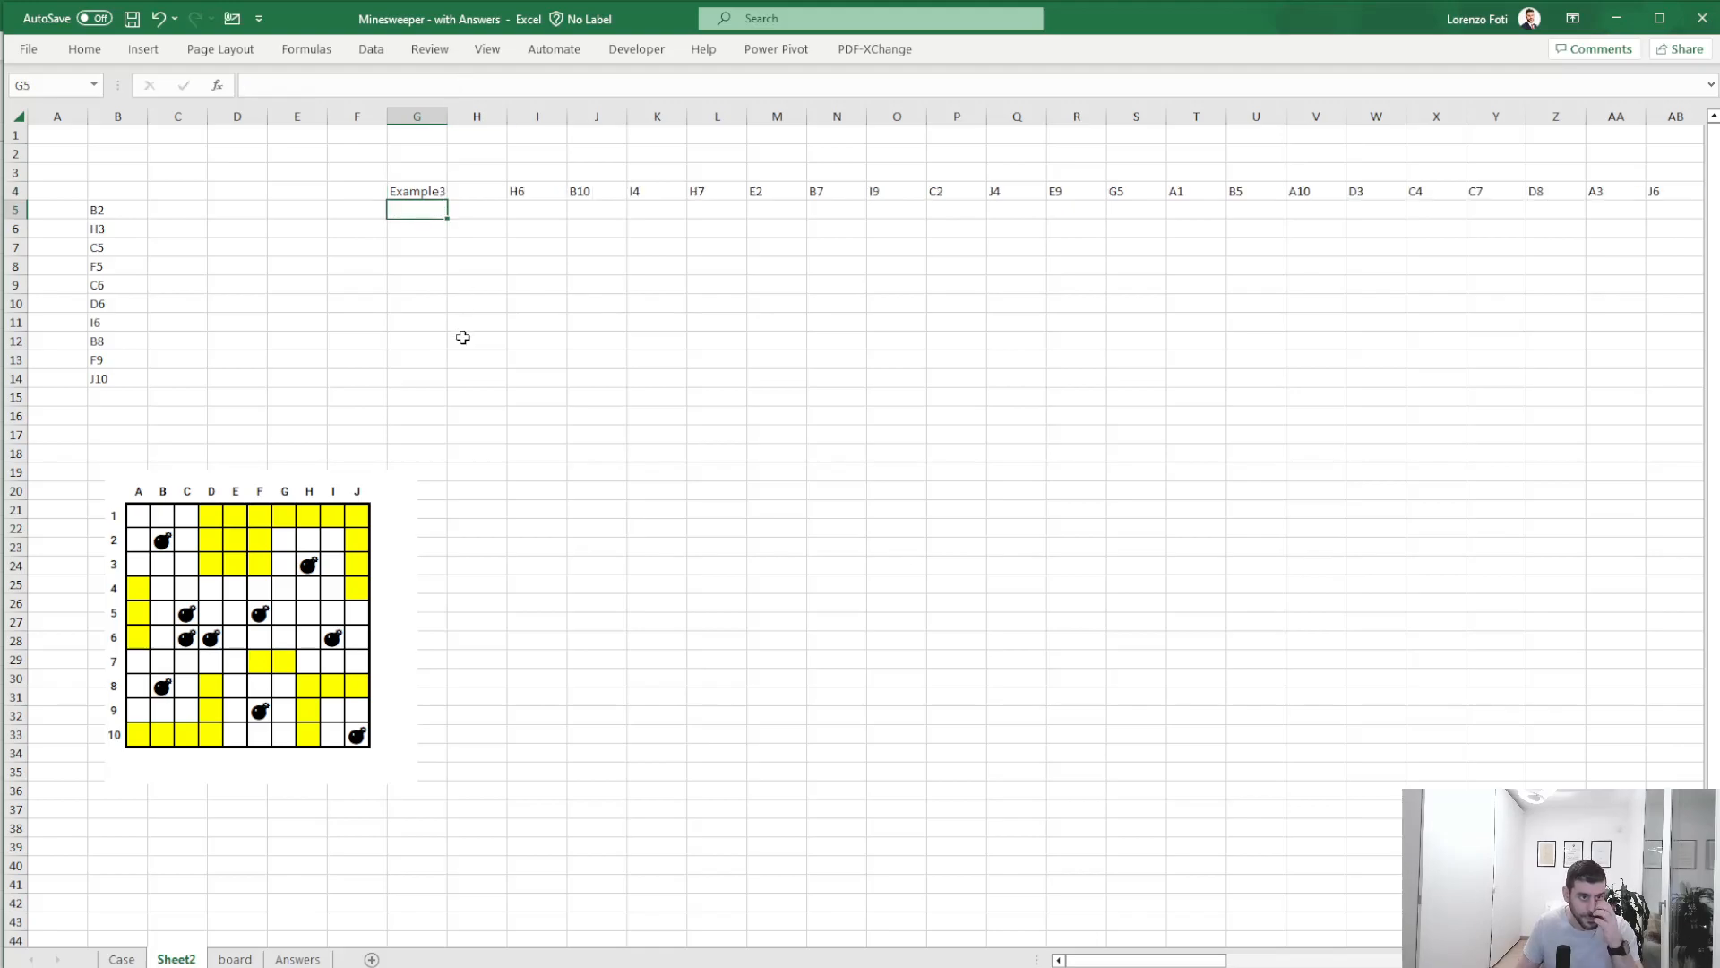
# - Transpose the spilled move list I4# into a vertical list starting at I12
pyautogui.click(534, 344)
pyautogui.write('+tr')
pyautogui.hotkey('ctrl', 'Return')
pyautogui.hotkey('ctrl', 'Up')
pyautogui.press('Down')
pyautogui.click(535, 344)
pyautogui.write('+tr')
pyautogui.press('Tab')
pyautogui.hotkey('ctrl', 'Up')
pyautogui.hotkey('ctrl', 'shift', 'Right')
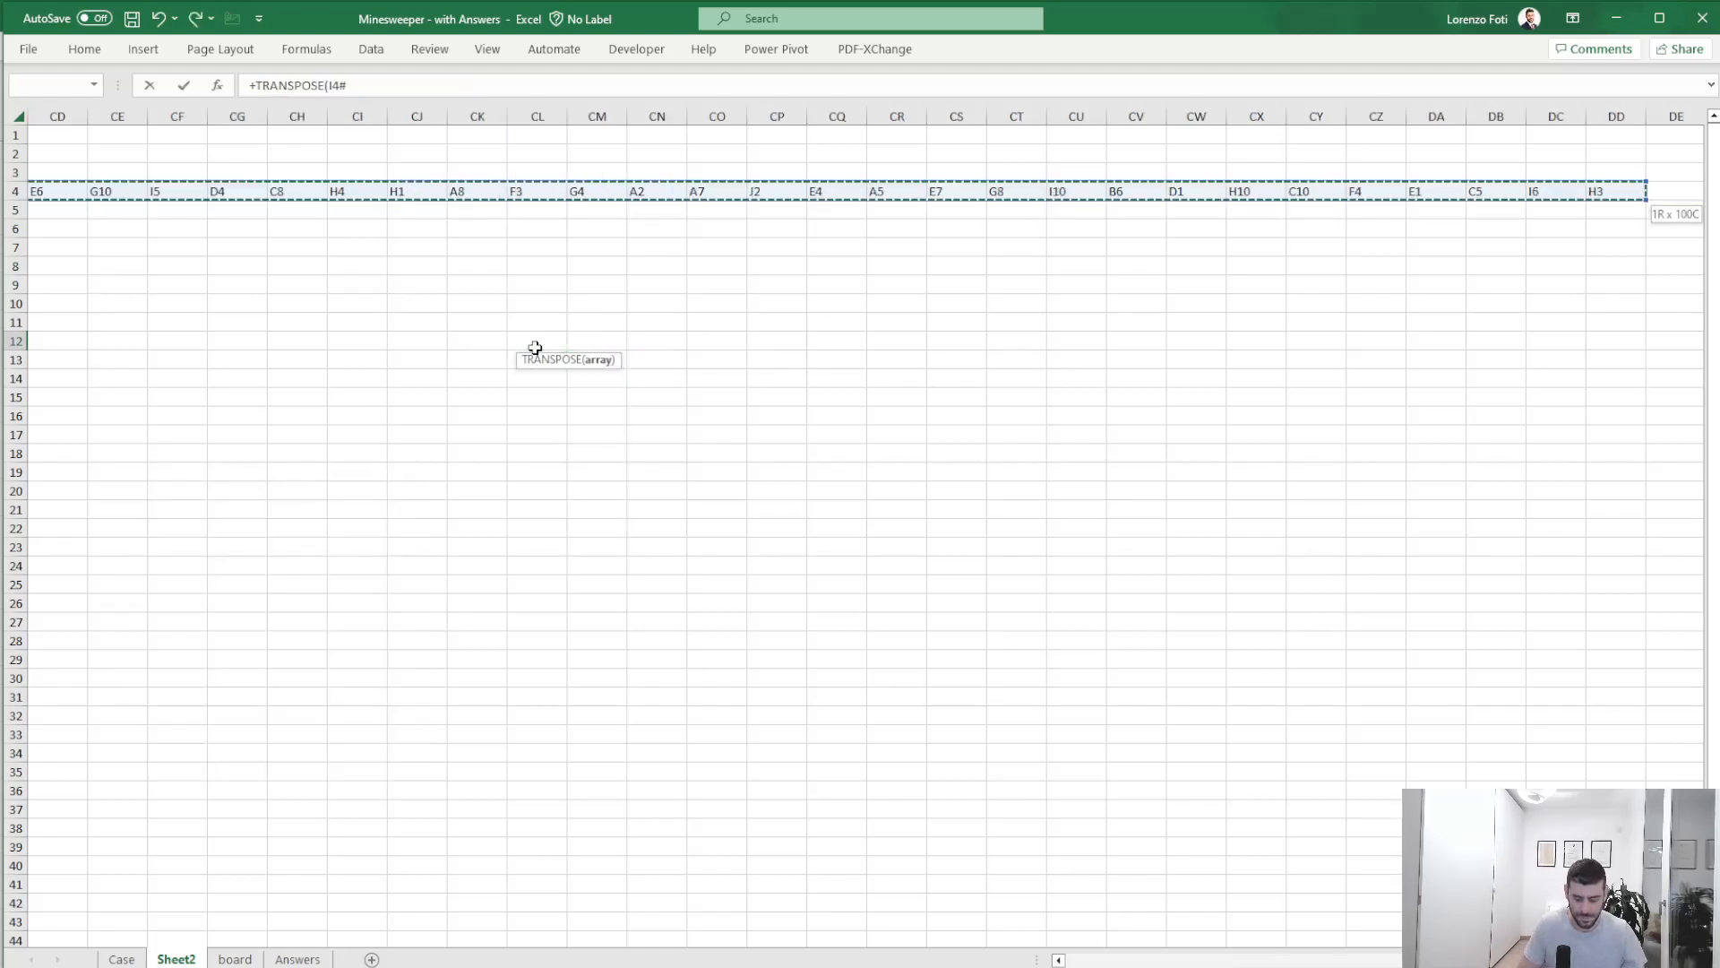
pyautogui.press('Return')
pyautogui.hotkey('ctrl', 'Left')
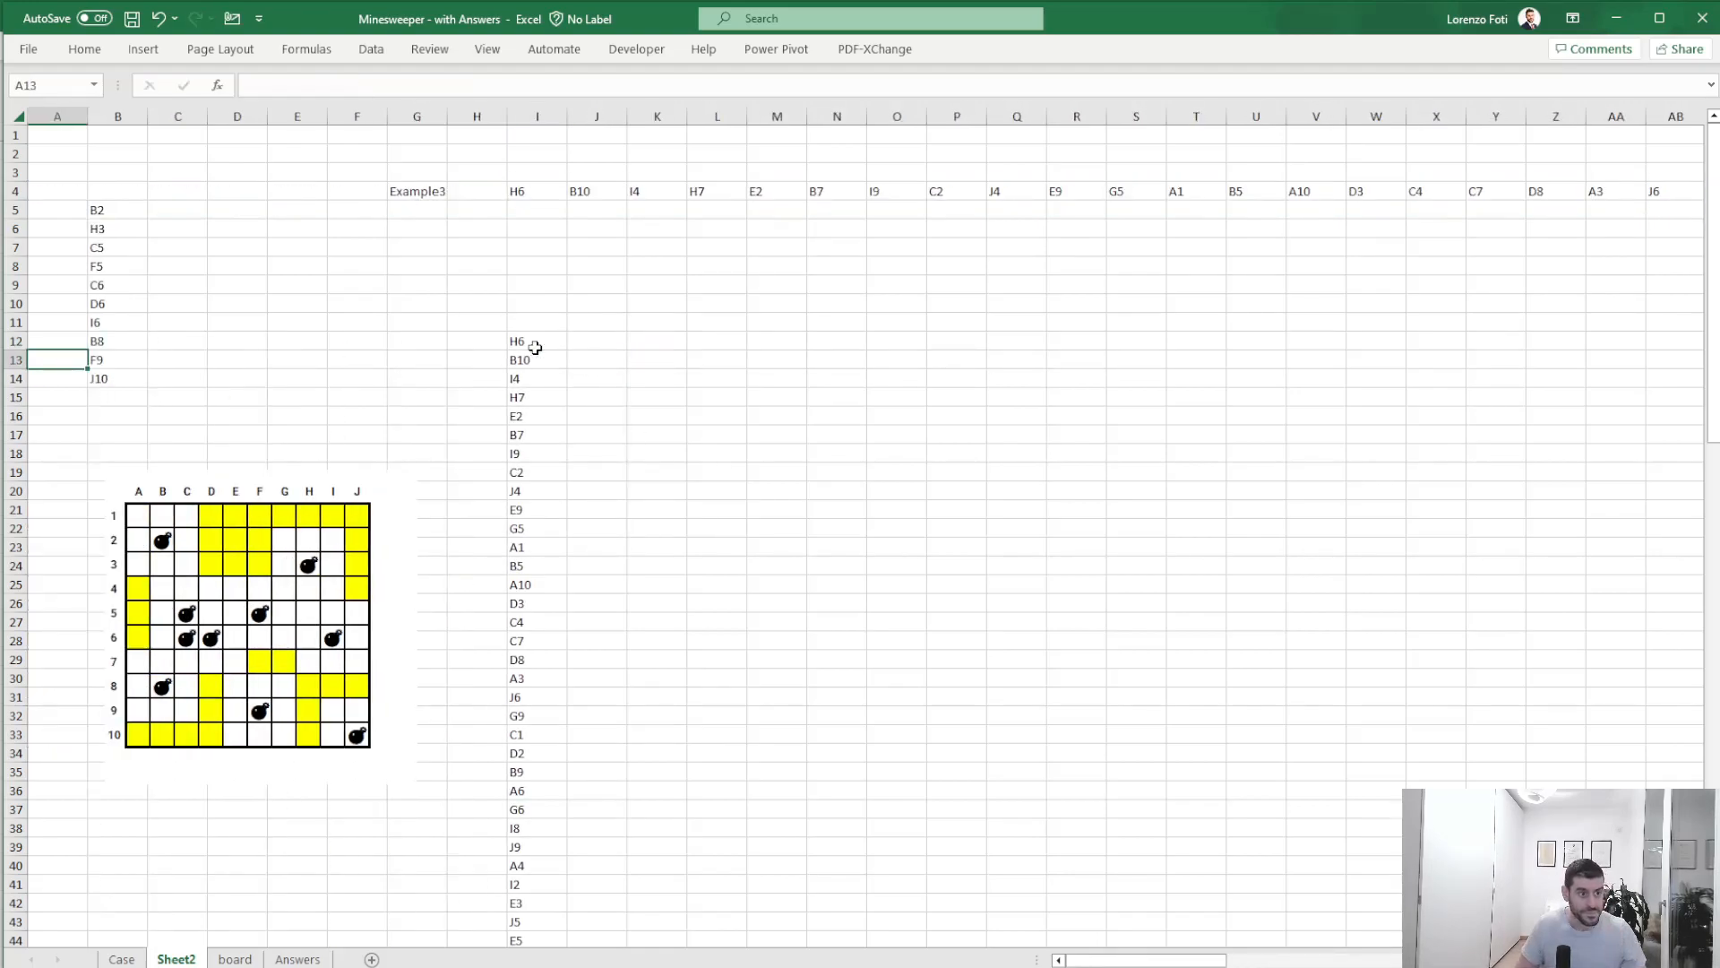
# - Enter a bomb flag in J12 with =+IF(OR(I12=$B$5:$B$14);1;0)
pyautogui.press('Right')
pyautogui.press('Right')
pyautogui.press('Right')
pyautogui.press('Right')
pyautogui.press('Right')
pyautogui.press('Right')
pyautogui.press('Right')
pyautogui.press('Right')
pyautogui.press('Right')
pyautogui.press('Left')
pyautogui.press('Up')
pyautogui.write('+if(or(')
pyautogui.press('Left')
pyautogui.write('=')
pyautogui.hotkey('ctrl', 'Left')
pyautogui.hotkey('ctrl', 'Left')
pyautogui.press('Down')
pyautogui.hotkey('ctrl', 'shift', 'Up')
pyautogui.press('Down')
pyautogui.hotkey('ctrl', 'shift', 'Up')
pyautogui.press('F4')
pyautogui.write(');1;0)')
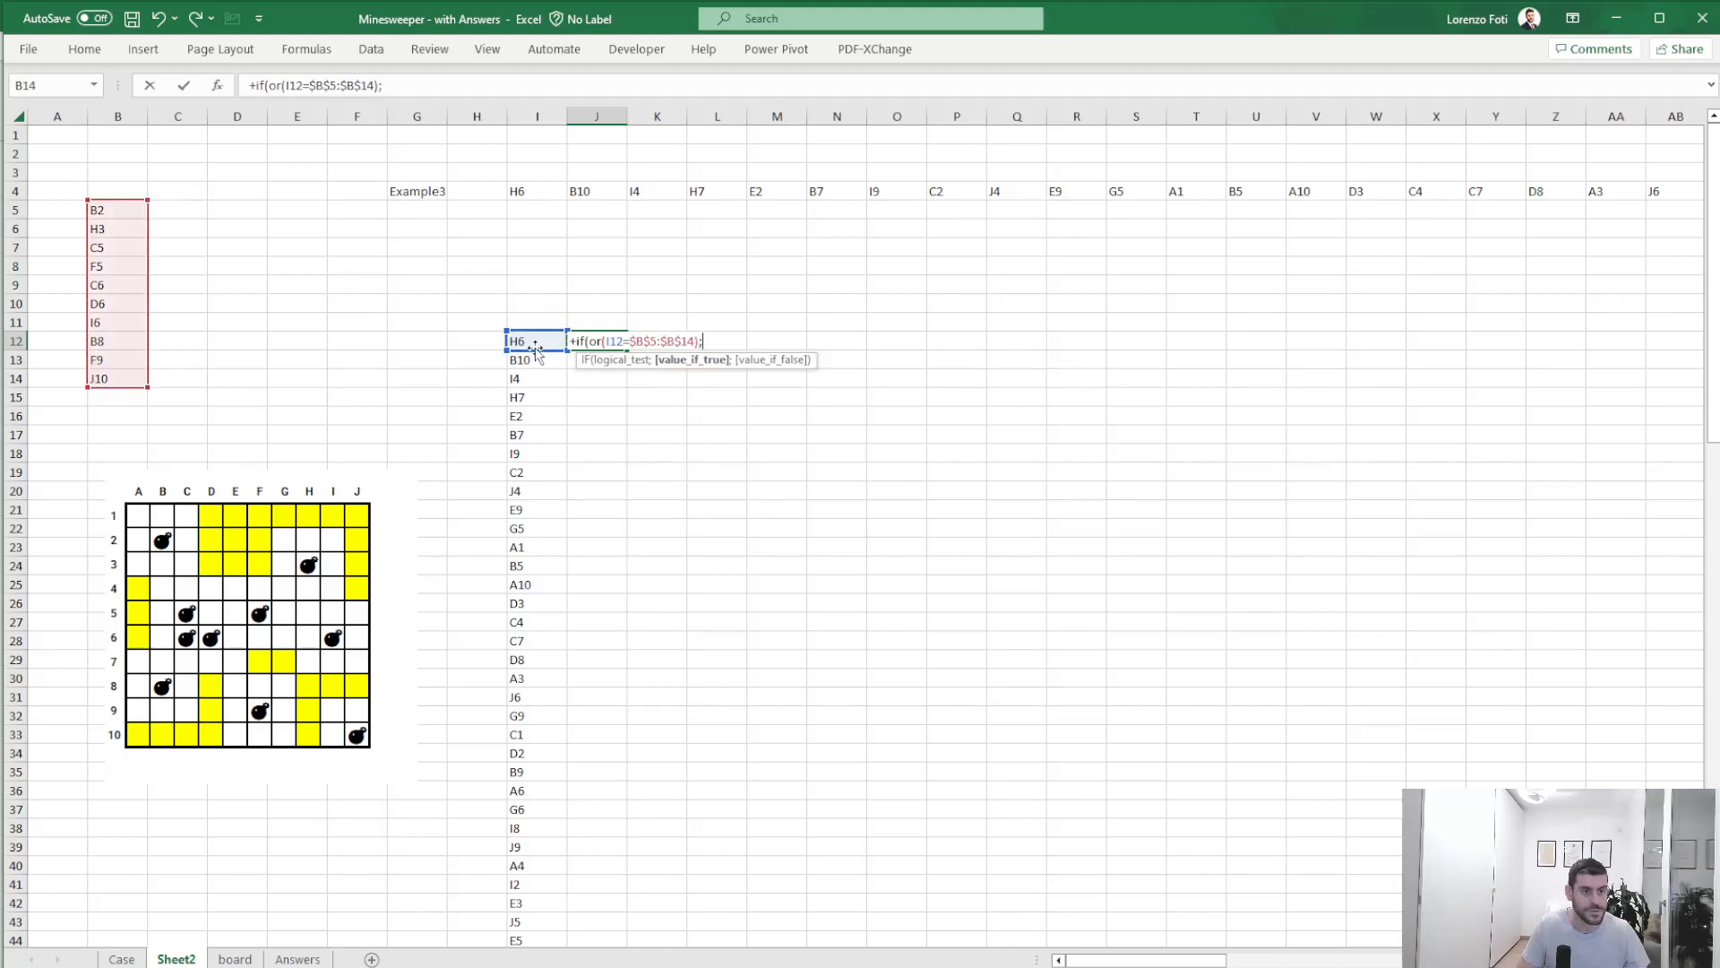
pyautogui.hotkey('ctrl', 'Return')
# - Copy the bomb flag formula from J12 down to J111 alongside all the moves
pyautogui.hotkey('ctrl', 'c')
pyautogui.press('Left')
pyautogui.hotkey('ctrl', 'Down')
pyautogui.press('Right')
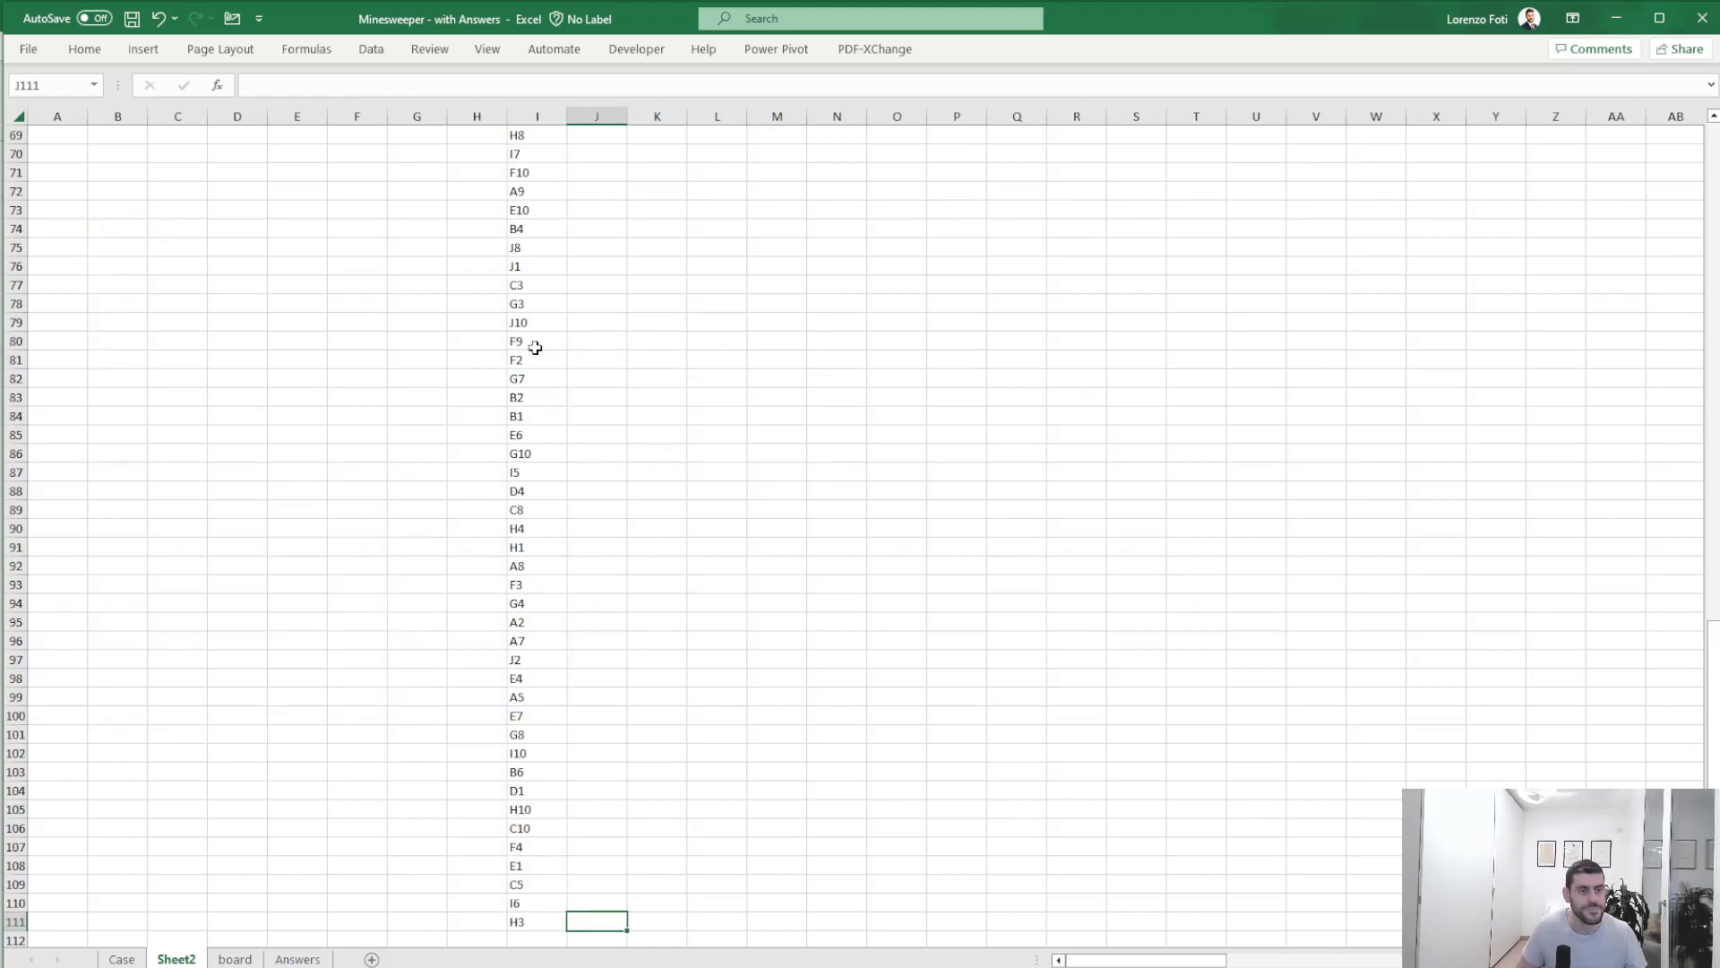
pyautogui.hotkey('ctrl', 'shift', 'Up')
pyautogui.hotkey('ctrl', 'v')
pyautogui.hotkey('ctrl', 'Up')
pyautogui.hotkey('ctrl', 'Up')
pyautogui.hotkey('ctrl', 'Up')
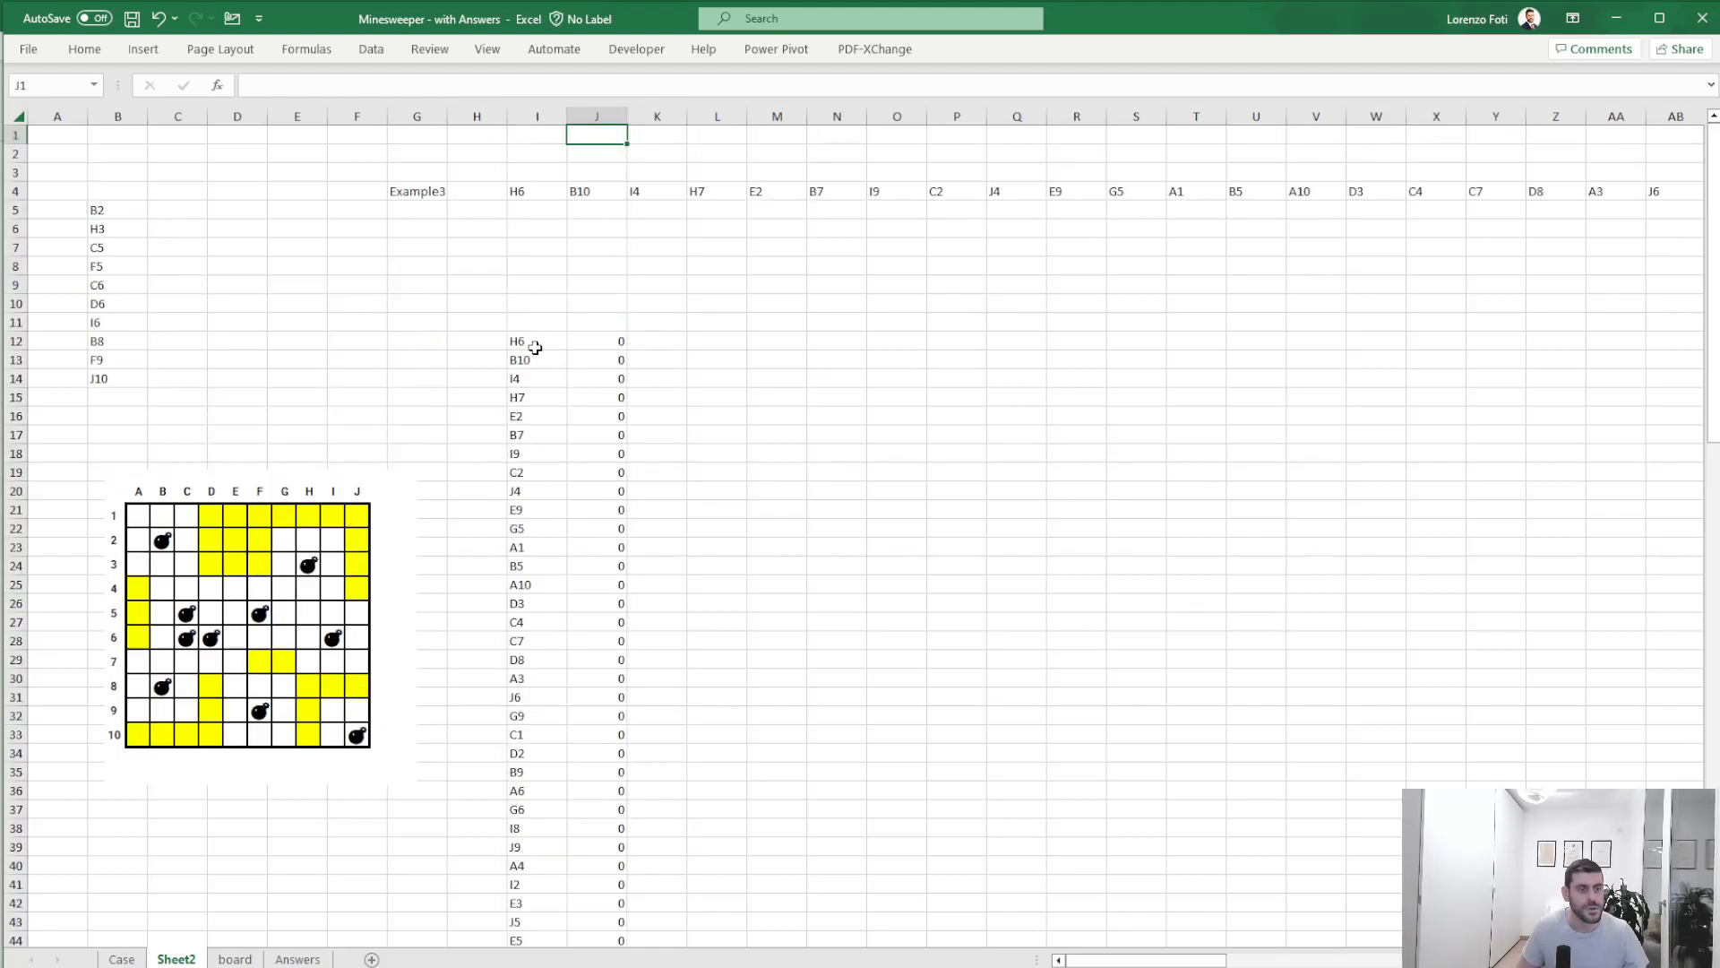
# - Check the flag formula in J12 and review the flags down to J111
pyautogui.click(622, 342)
pyautogui.press('F2')
pyautogui.press('Return')
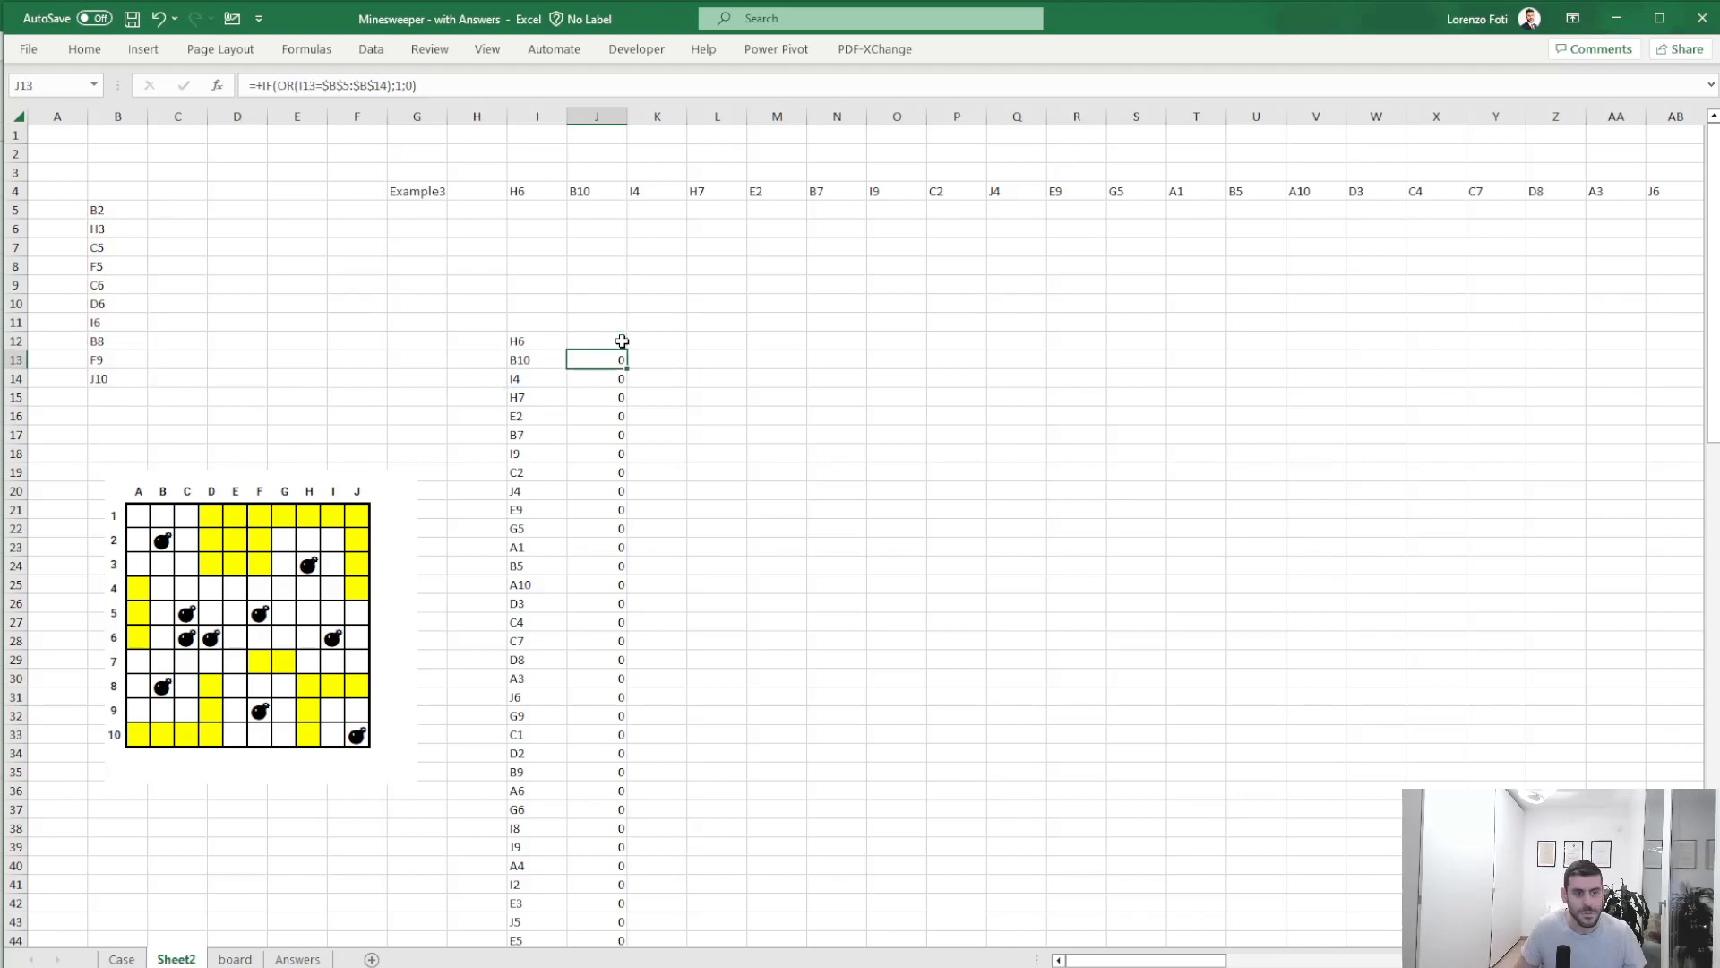
pyautogui.press('Up')
pyautogui.hotkey('ctrl', 'shift', 'Down')
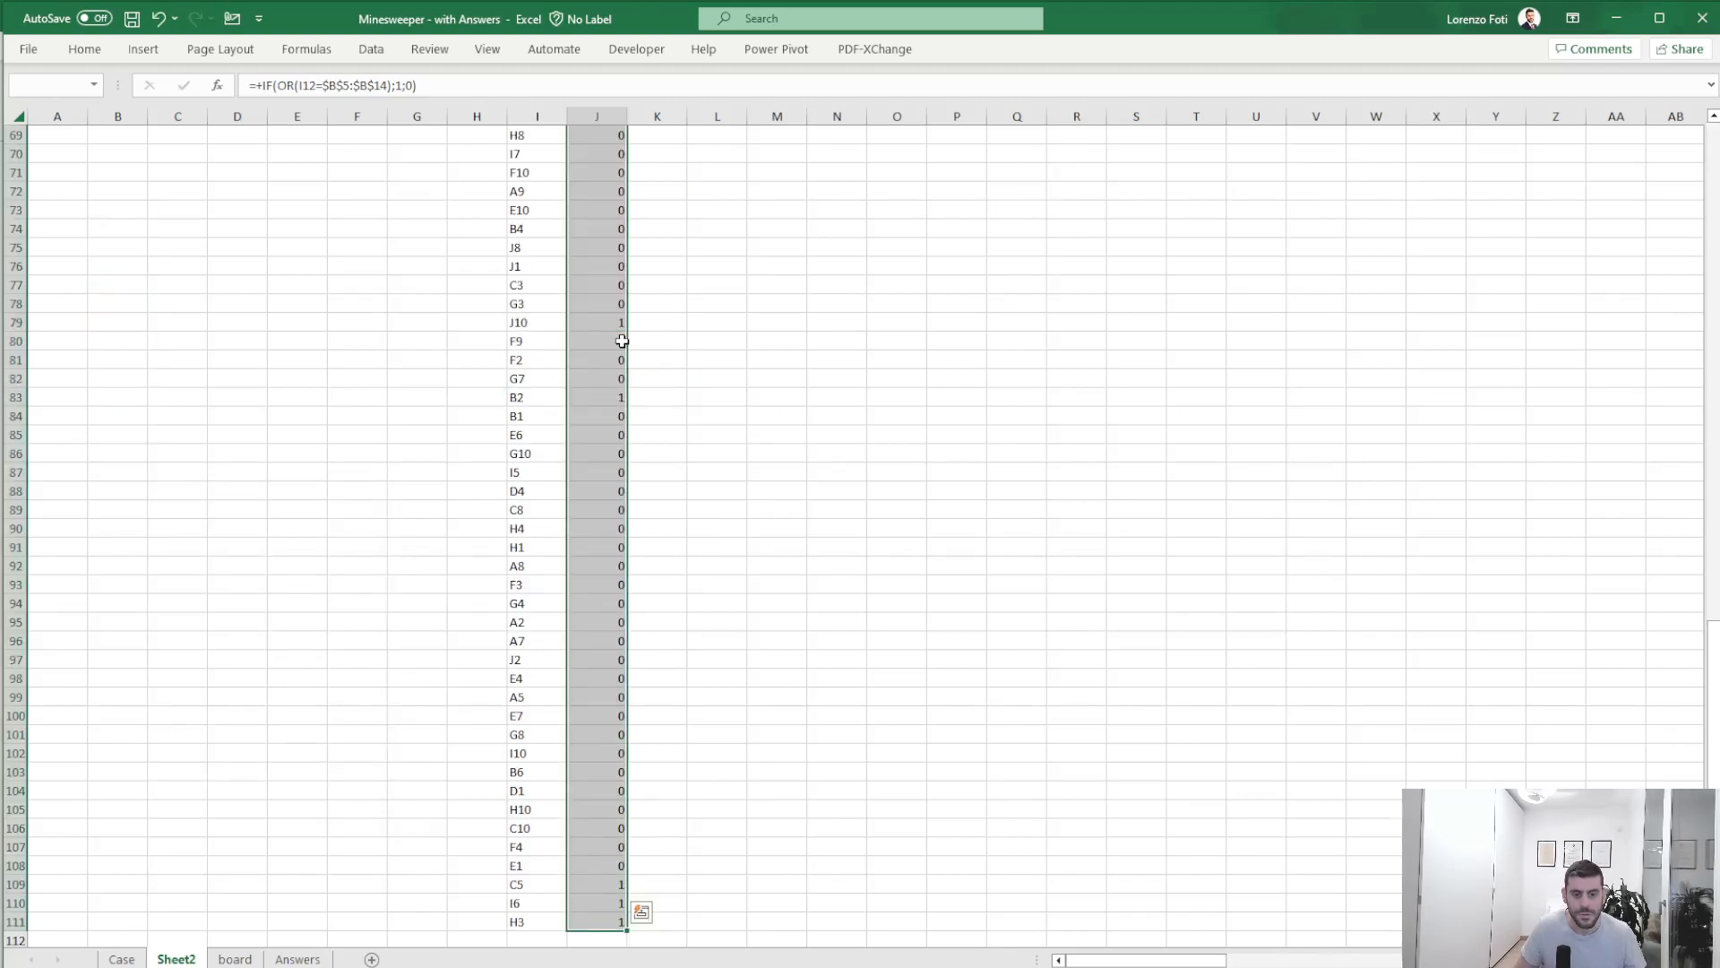
pyautogui.hotkey('ctrl', 'Up')
pyautogui.hotkey('ctrl', 'Up')
pyautogui.press('Down')
pyautogui.press('Down')
pyautogui.press('Down')
pyautogui.press('Down')
pyautogui.press('Down')
pyautogui.press('Down')
pyautogui.press('Down')
pyautogui.press('Down')
pyautogui.press('Down')
pyautogui.press('Down')
pyautogui.press('Down')
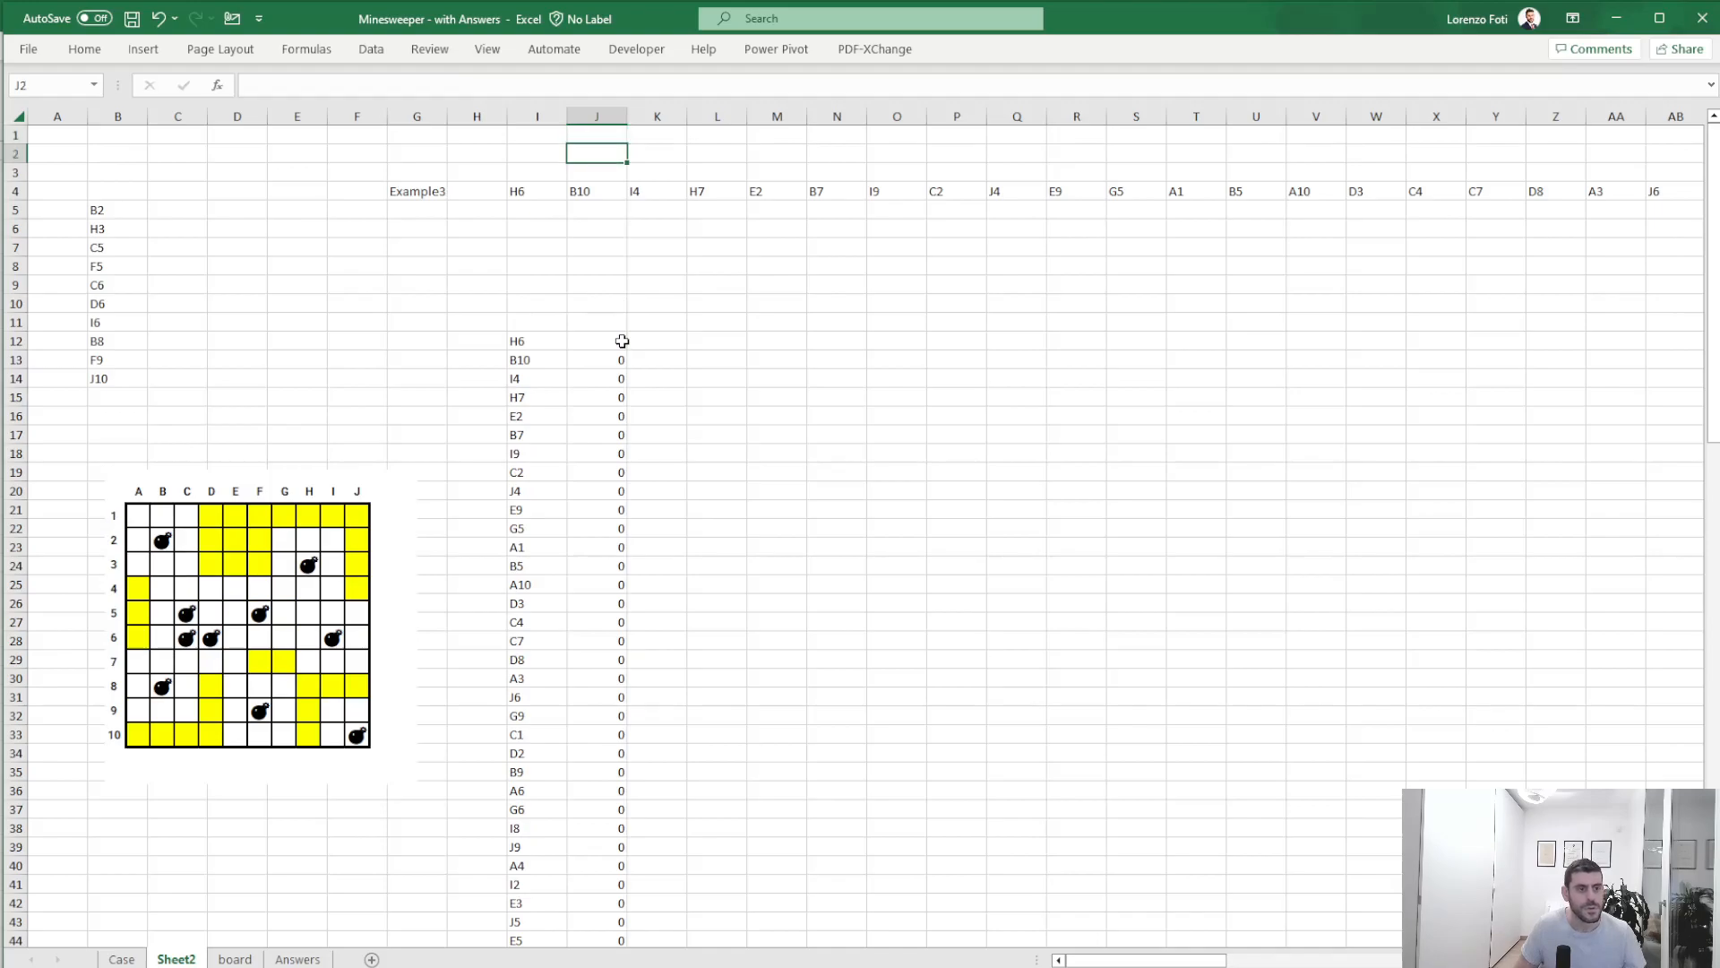
# - Build a running total of bomb hits with =+J12+K11 in K12 and fill it down to K111
pyautogui.press('Right')
pyautogui.write('+')
pyautogui.press('Left')
pyautogui.write('+')
pyautogui.press('Up')
pyautogui.hotkey('ctrl', 'Return')
pyautogui.press('Left')
pyautogui.hotkey('ctrl', 'Down')
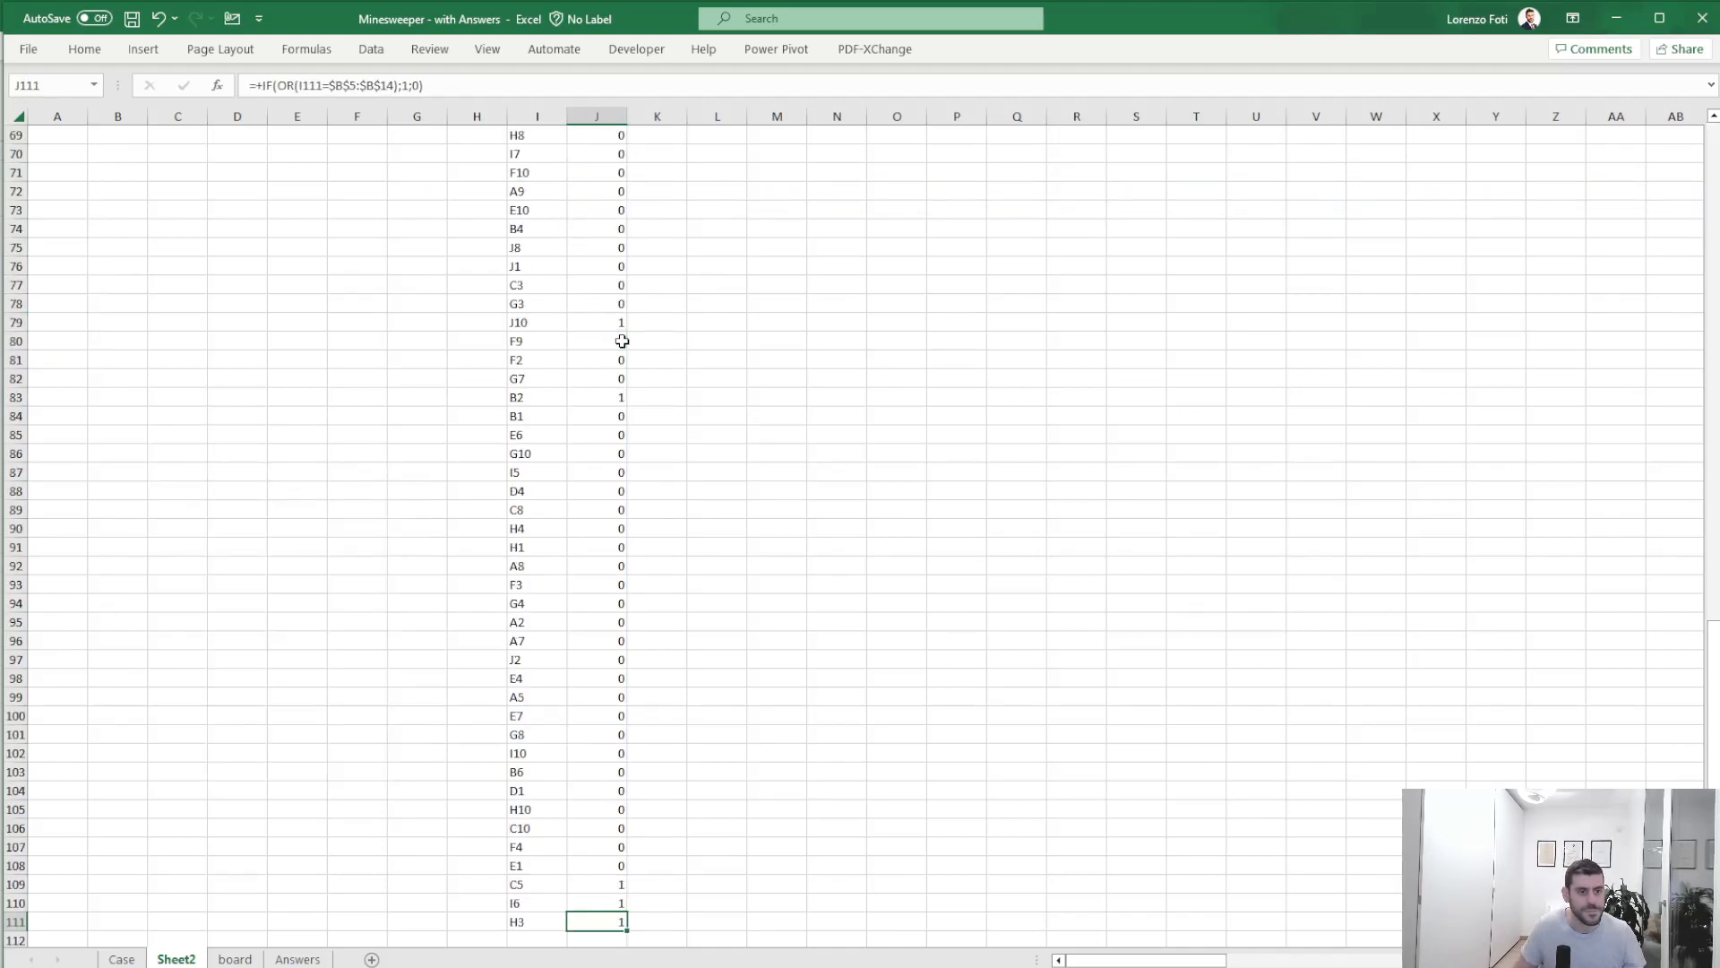
pyautogui.press('Right')
pyautogui.hotkey('ctrl', 'shift', 'Up')
pyautogui.hotkey('ctrl', 'd')
pyautogui.hotkey('ctrl', 'Up')
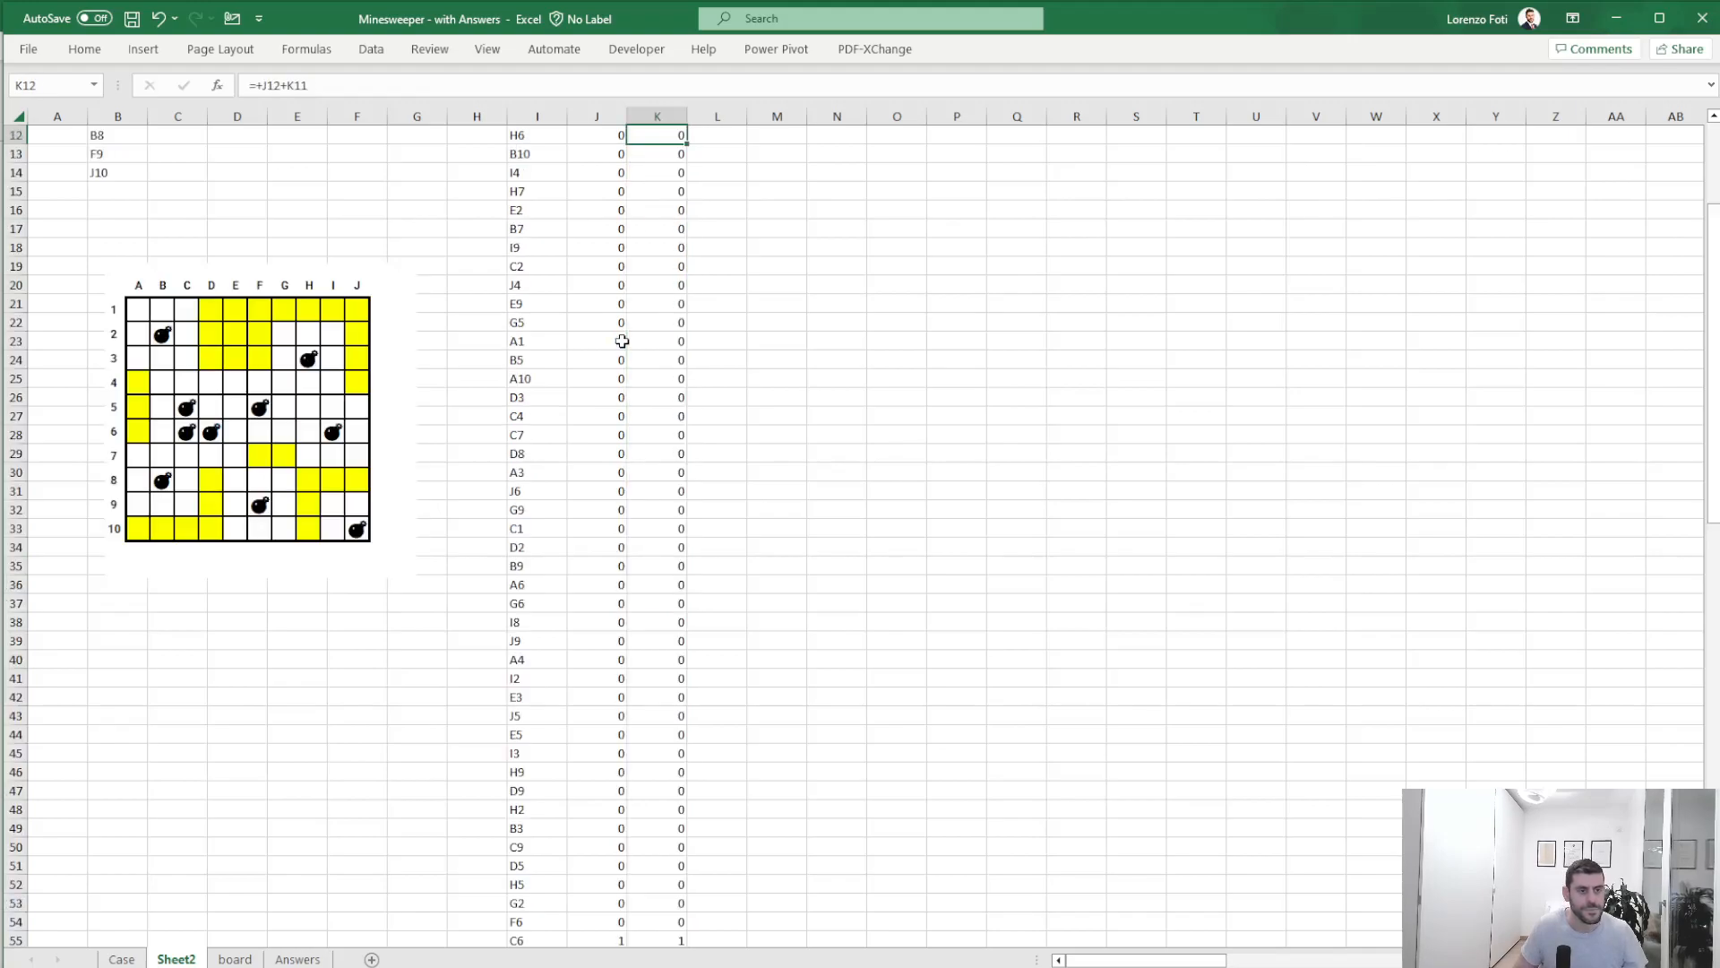
pyautogui.hotkey('ctrl', 'Down')
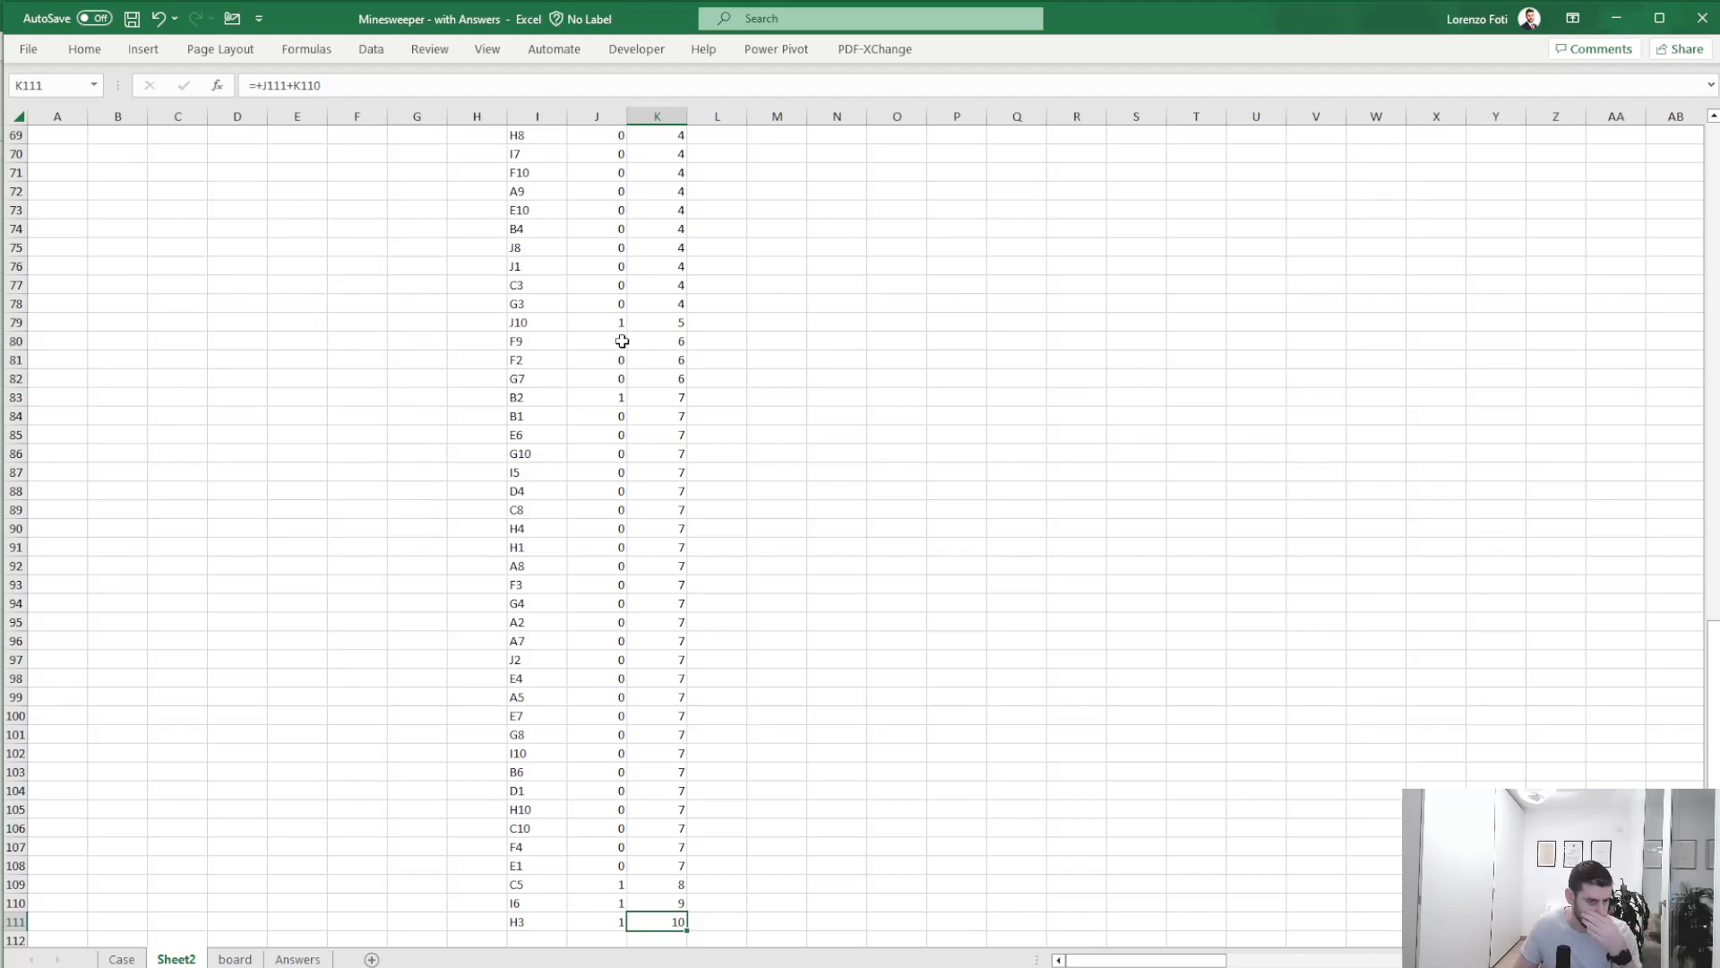
# - Reread the Level 3 task on the Case sheet and review the bomb list in B5:B14 of Sheet2
pyautogui.click(118, 959)
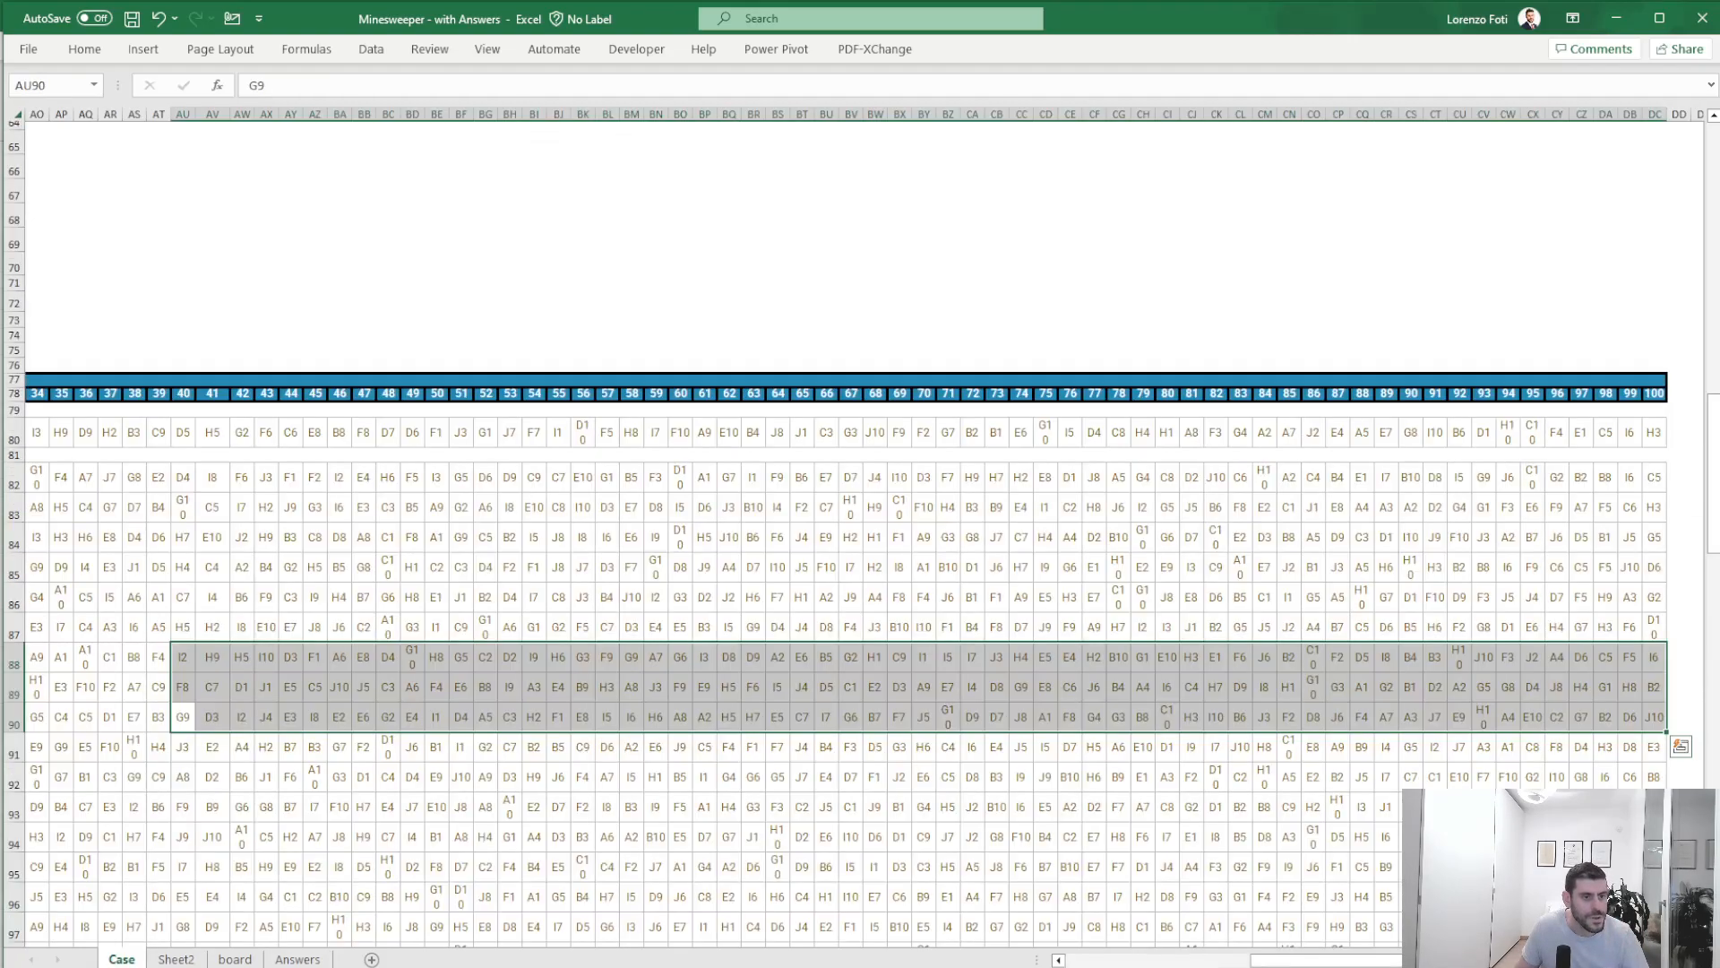
pyautogui.hotkey('ctrl', 'Home')
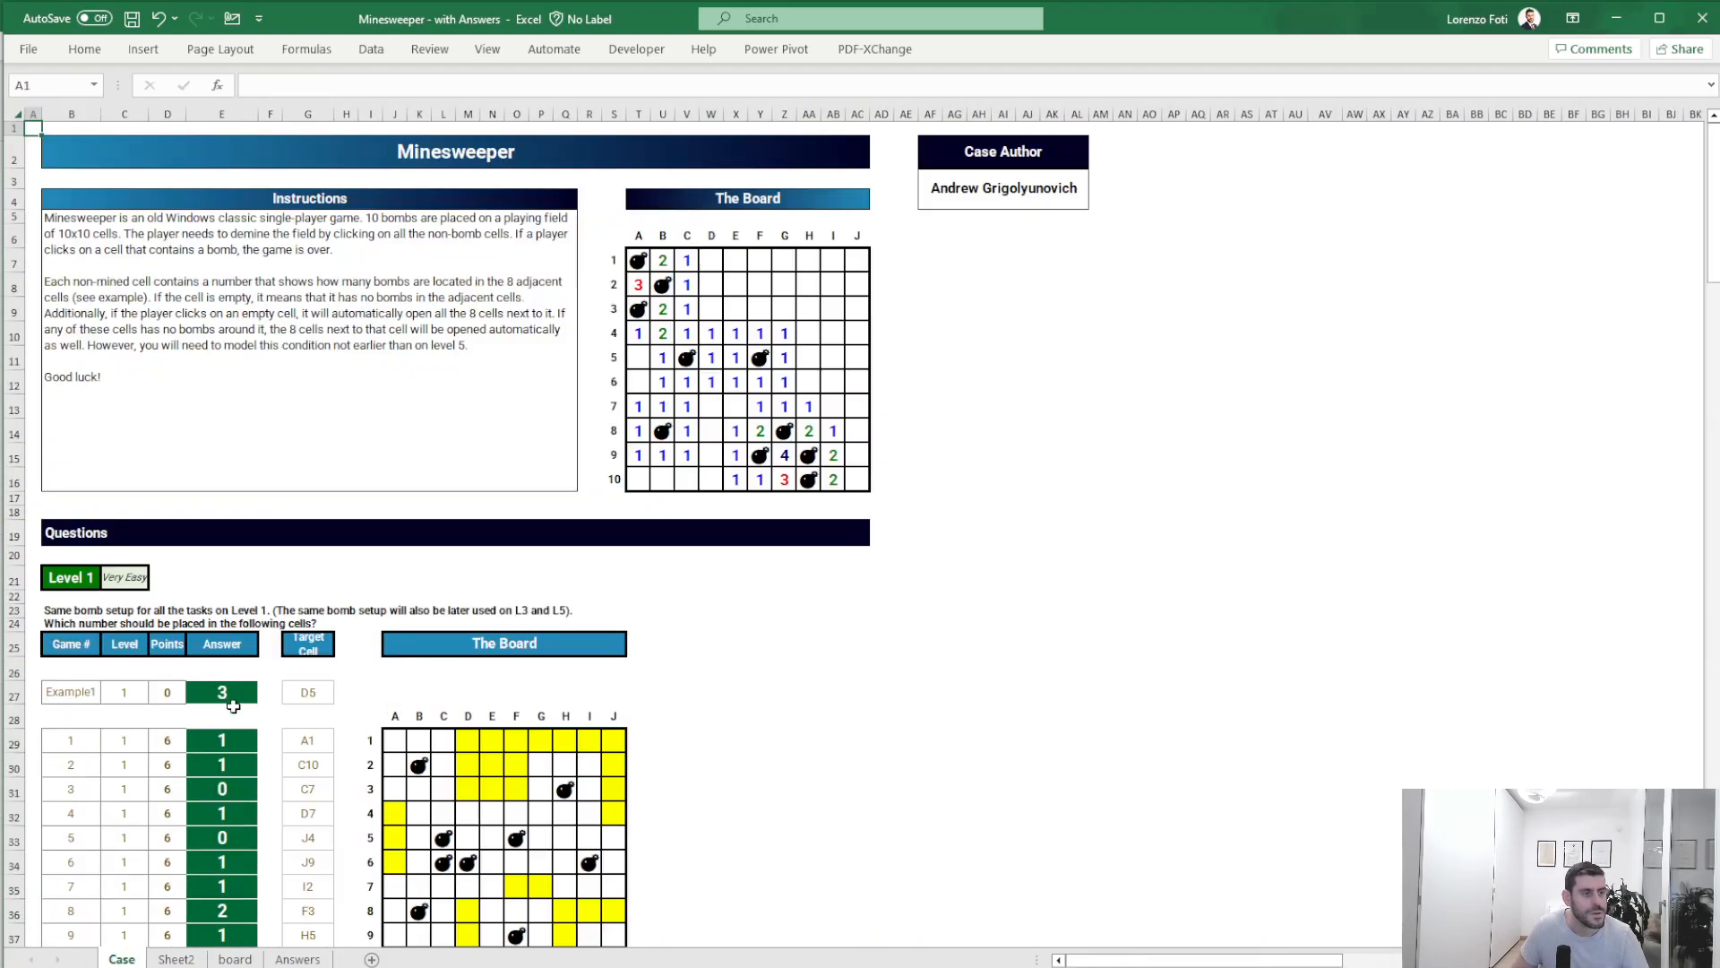
pyautogui.scroll(-19, 256, 793)
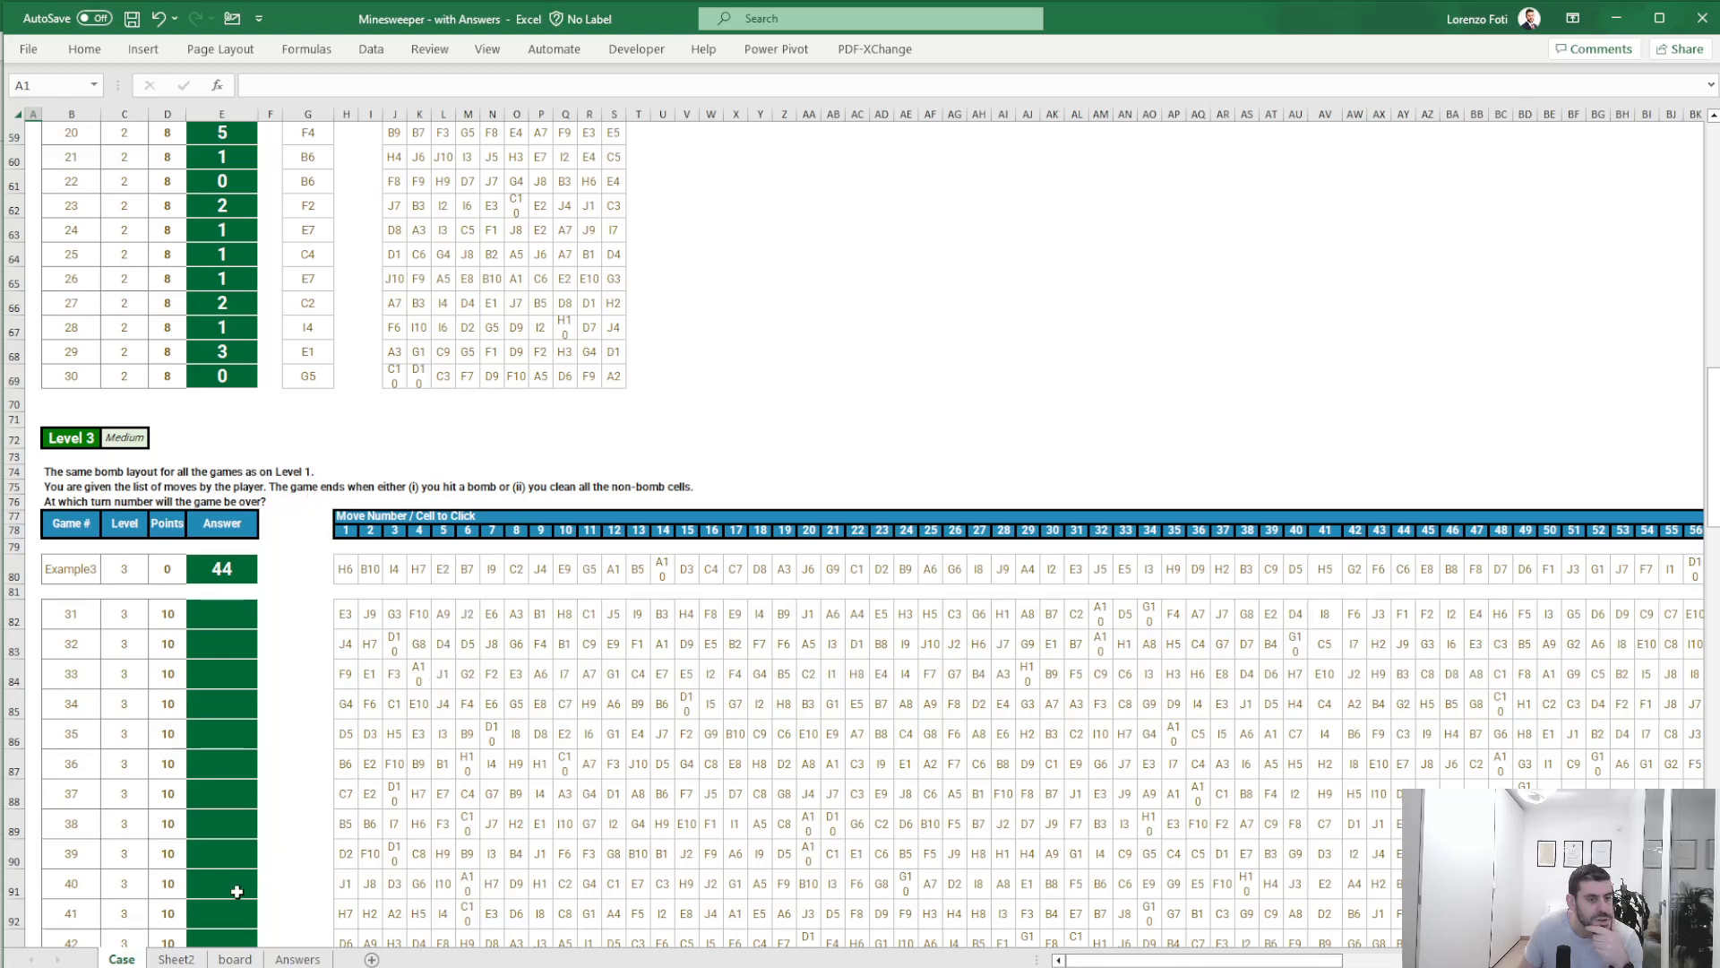
pyautogui.click(176, 959)
pyautogui.scroll(20, 170, 779)
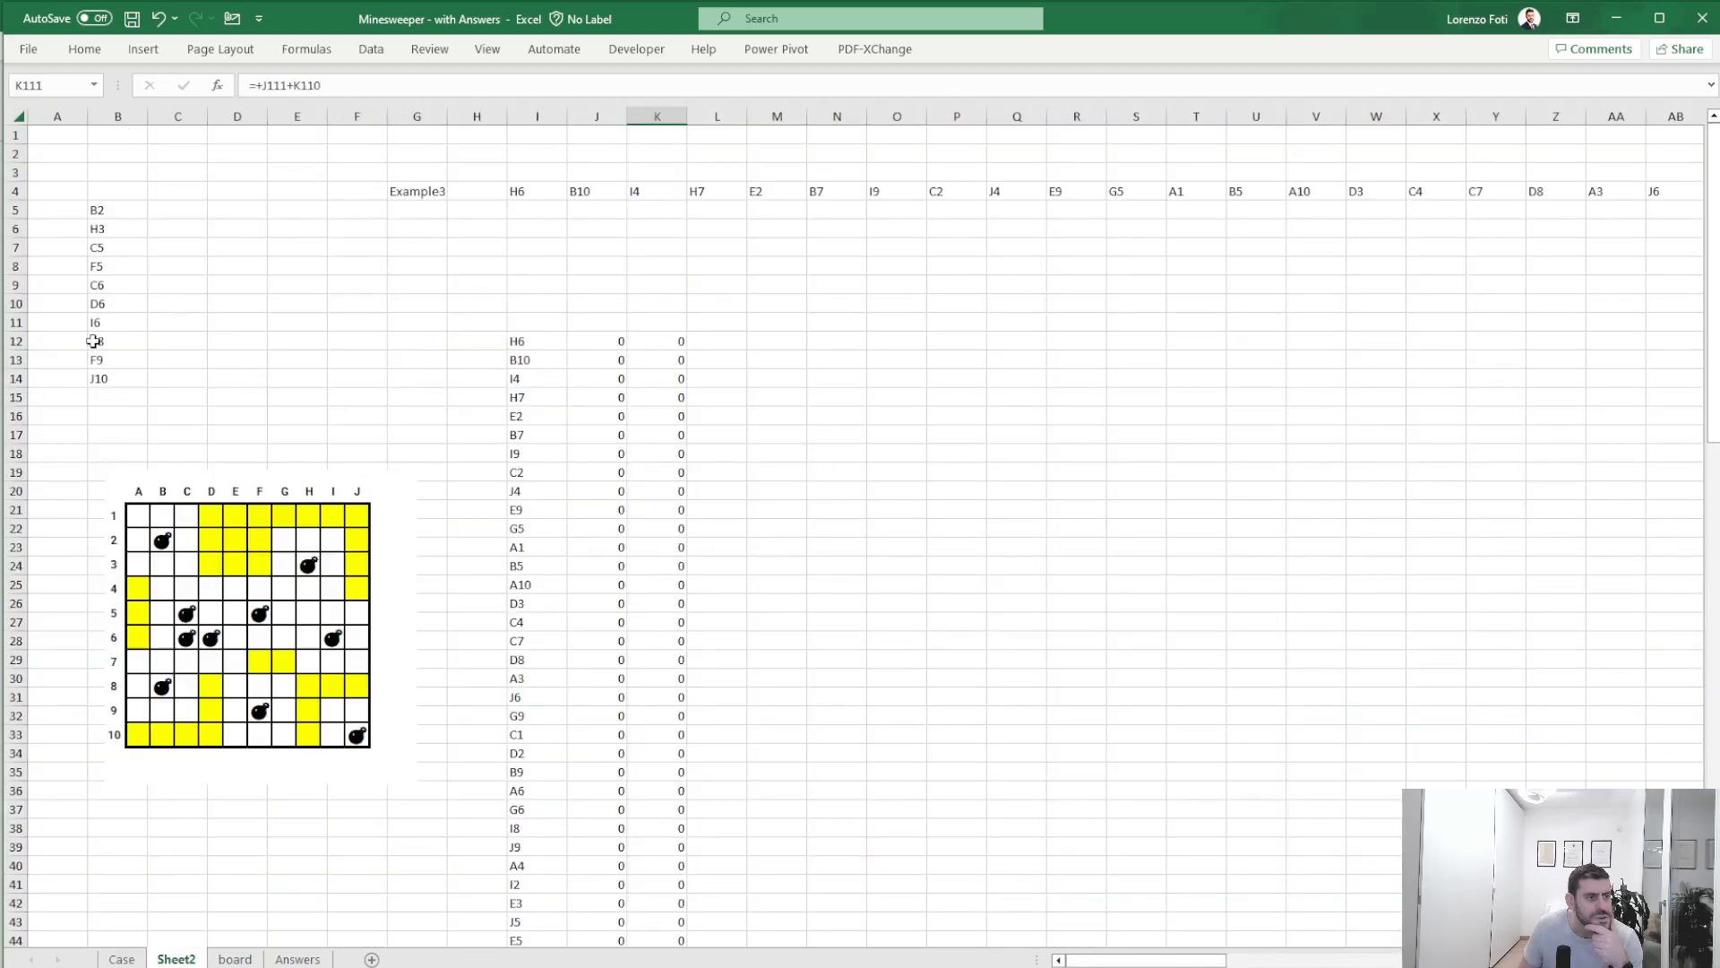
pyautogui.moveTo(103, 211); pyautogui.dragTo(104, 379)
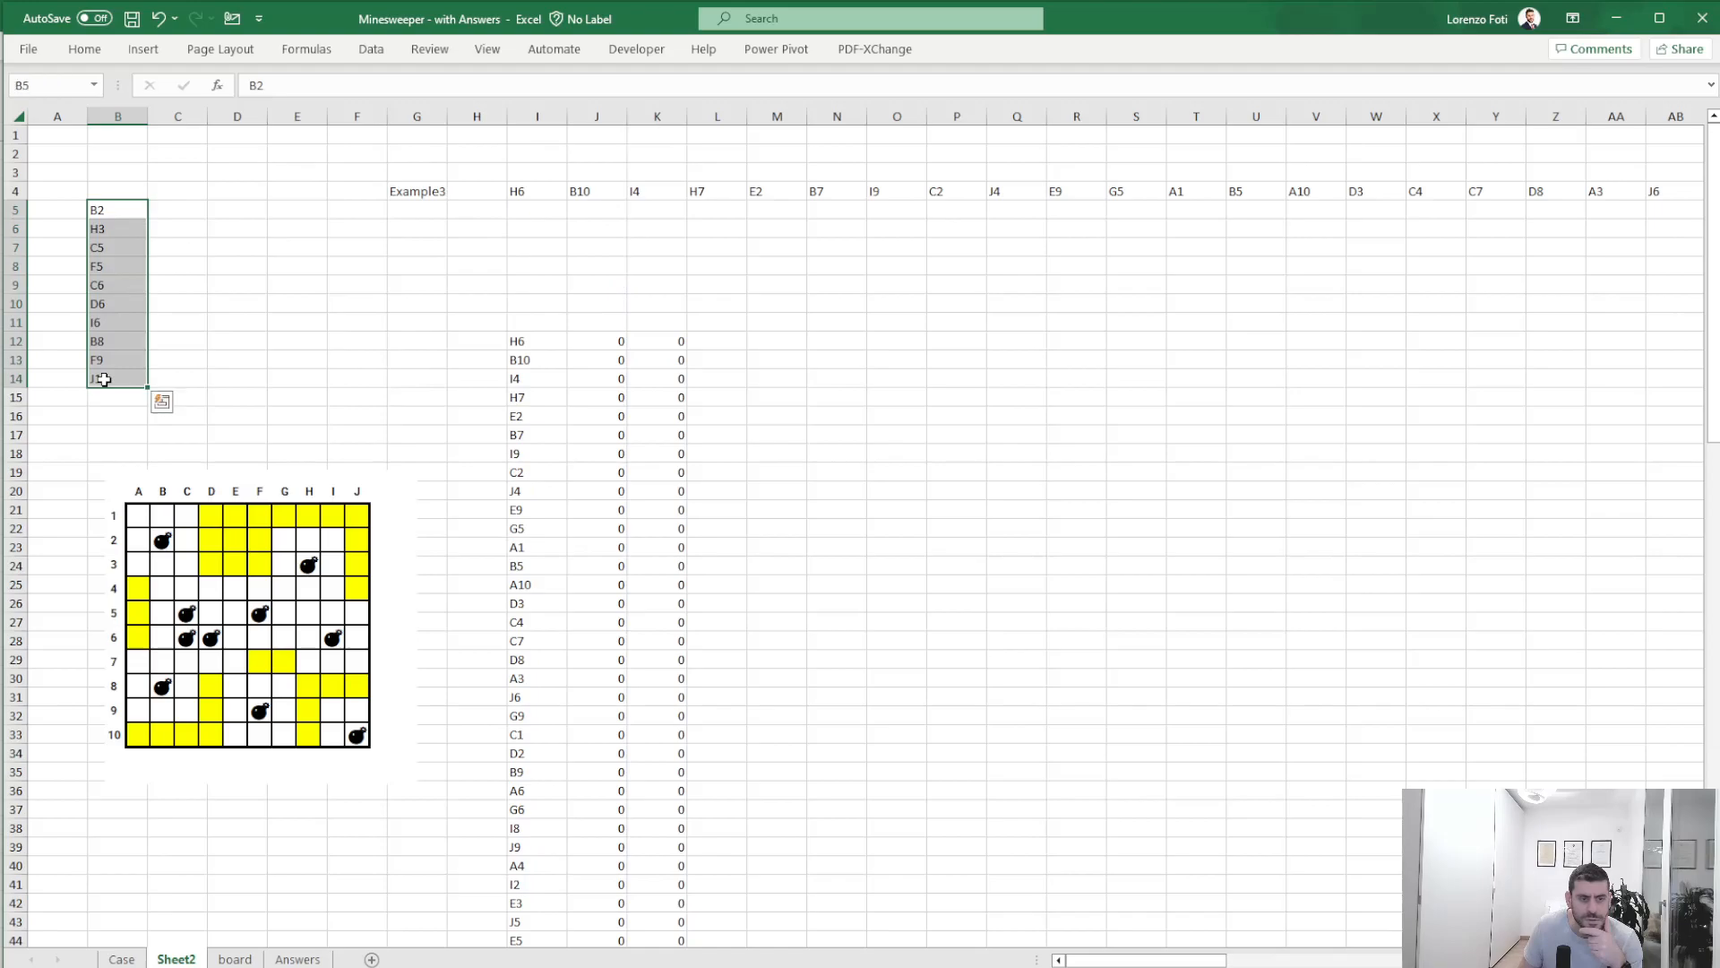
# - Find the turn of the first bomb hit in J10 with =+MATCH(1;J12:J111;0)
pyautogui.click(615, 305)
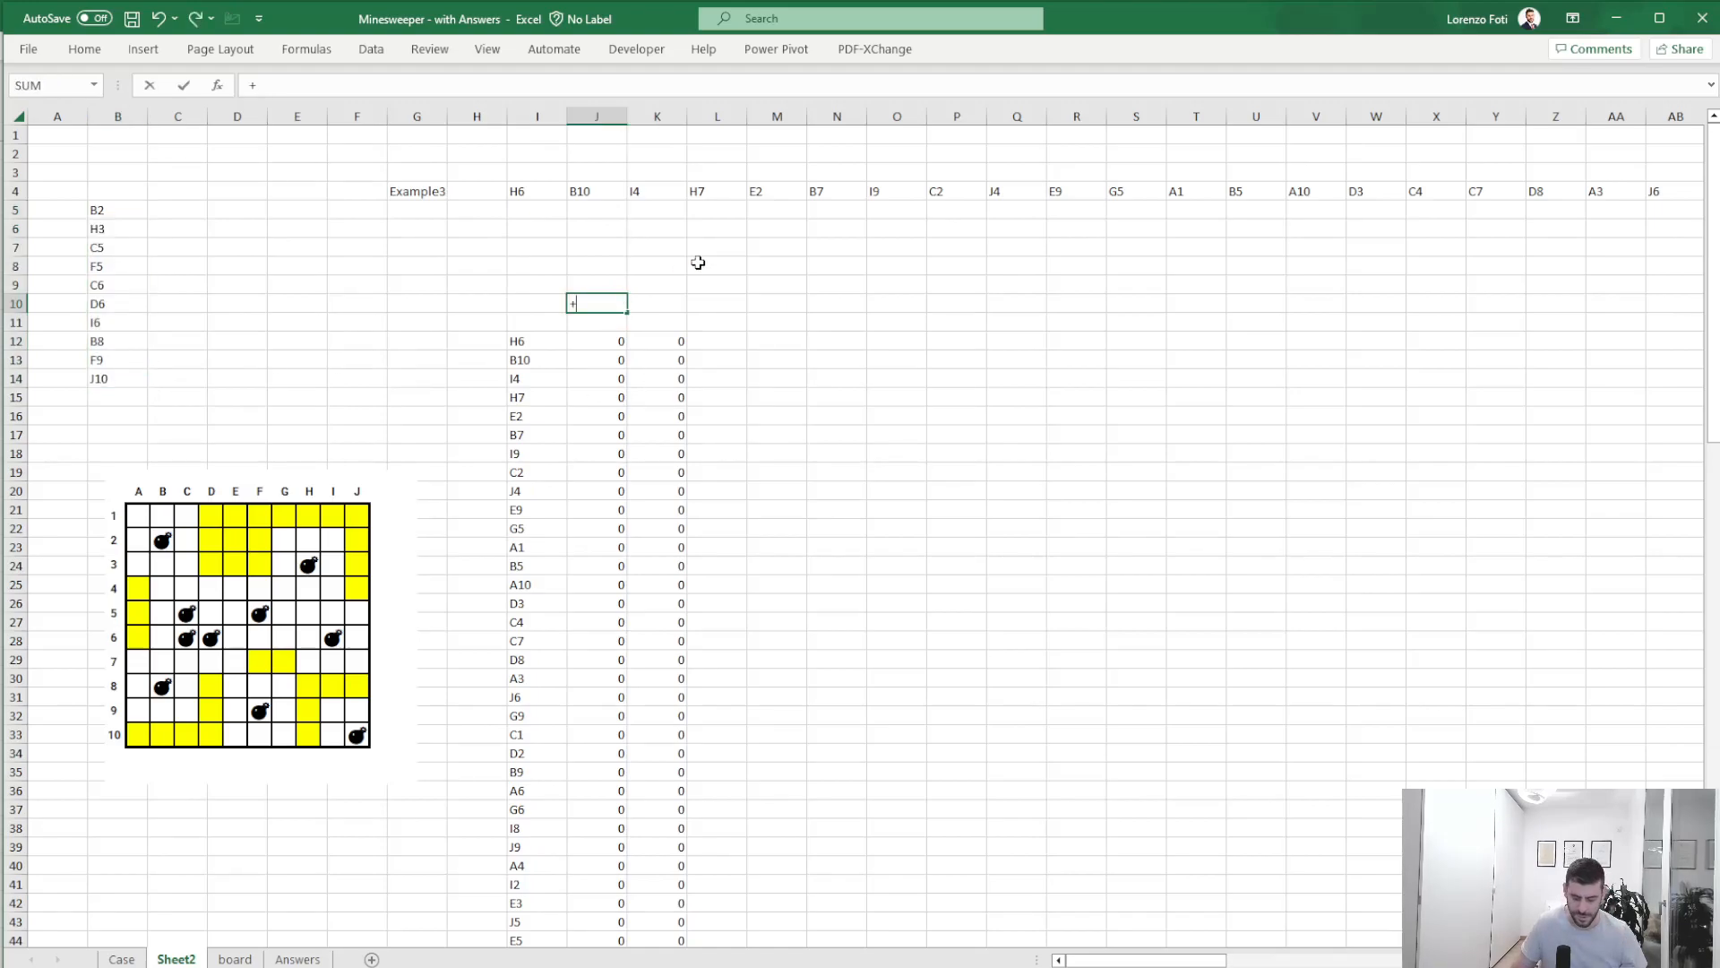
pyautogui.write('+match(1;')
pyautogui.press('Down')
pyautogui.press('Down')
pyautogui.hotkey('ctrl', 'shift', 'Down')
pyautogui.write(';0)')
pyautogui.press('Return')
# - Check the MATCH result in J10 against the move list, the bomb flags and the running total below it
pyautogui.hotkey('ctrl', 'Up')
pyautogui.hotkey('ctrl', 'Up')
pyautogui.hotkey('ctrl', 'Up')
pyautogui.press('Down')
pyautogui.press('Down')
pyautogui.press('Down')
pyautogui.press('Down')
pyautogui.press('Down')
pyautogui.press('Down')
pyautogui.press('Down')
pyautogui.press('Down')
pyautogui.press('Down')
pyautogui.press('Down')
pyautogui.press('Down')
pyautogui.press('Left')
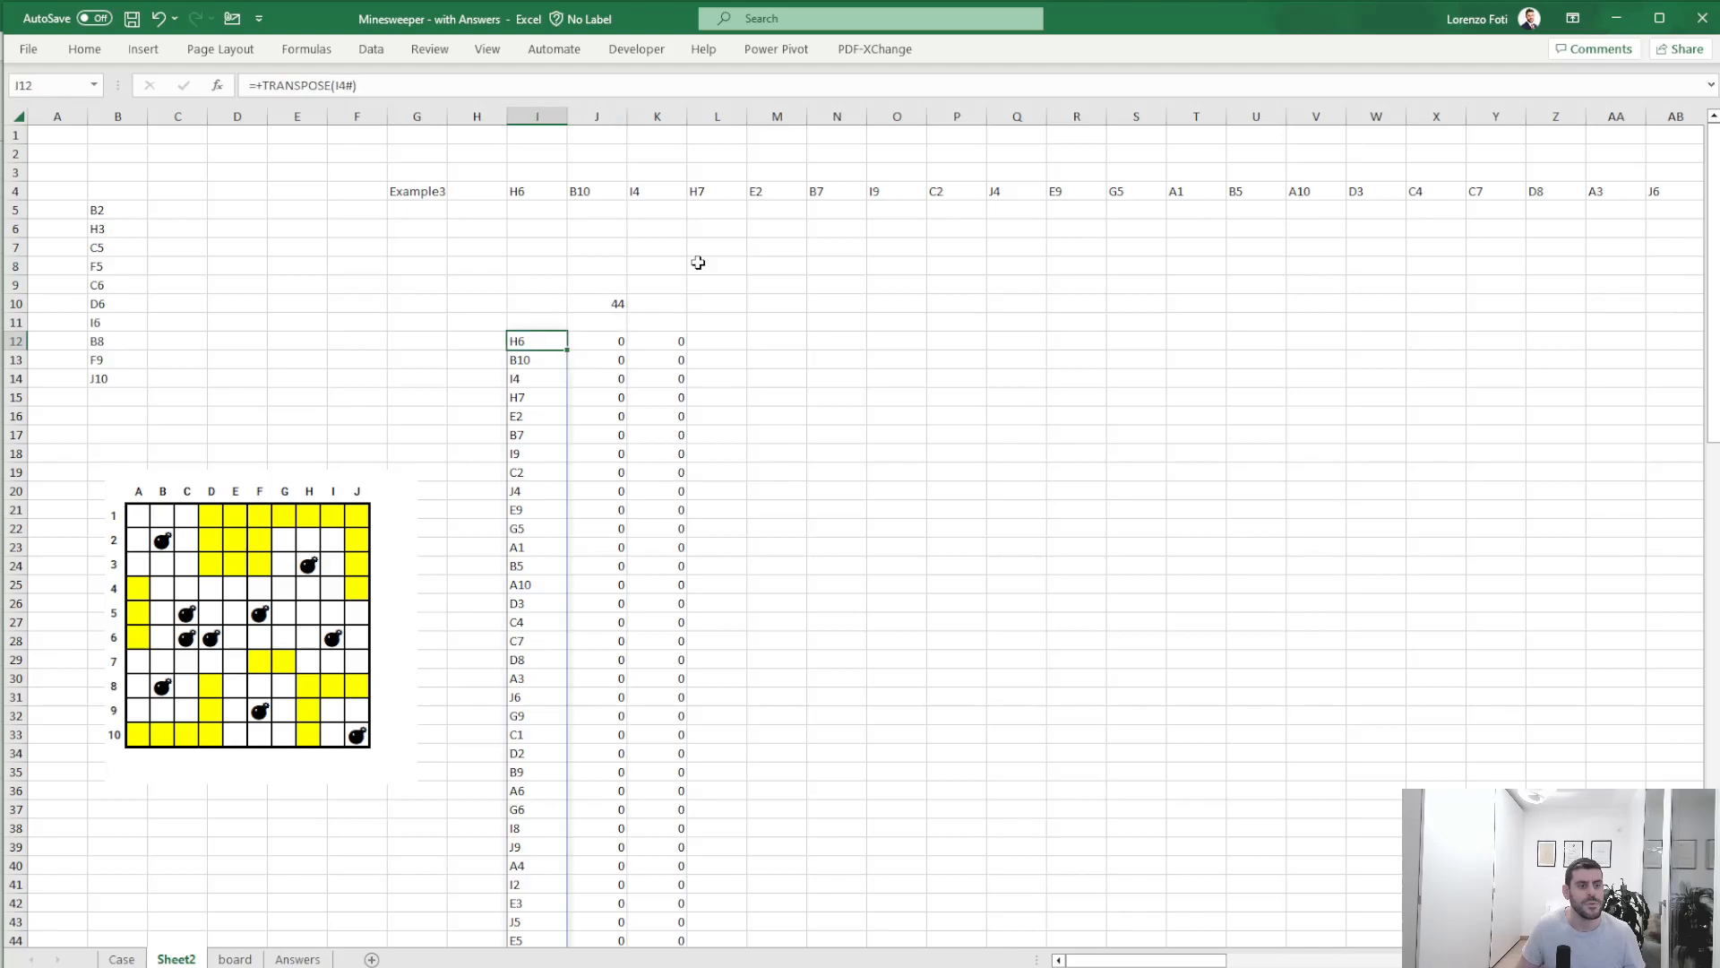
pyautogui.hotkey('ctrl', 'shift', 'Down')
pyautogui.hotkey('ctrl', 'Up')
pyautogui.press('Down')
pyautogui.press('Down')
pyautogui.press('Down')
pyautogui.press('Down')
pyautogui.press('Down')
pyautogui.press('Right')
pyautogui.press('Down')
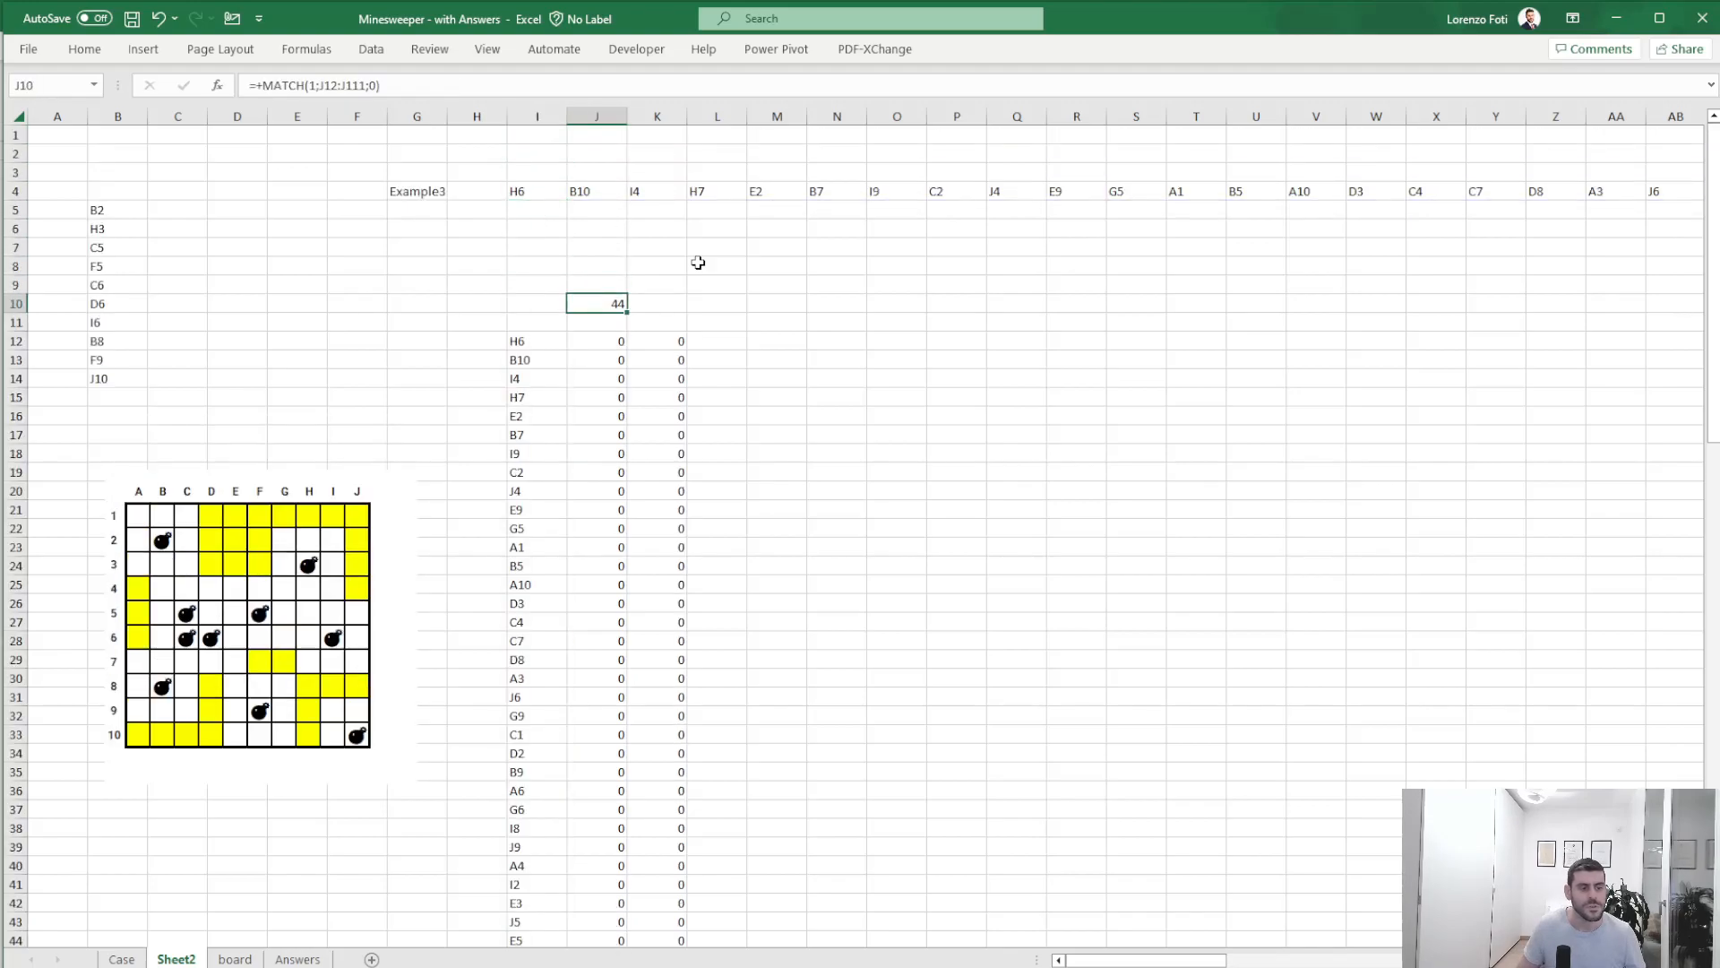
pyautogui.scroll(-17, 718, 587)
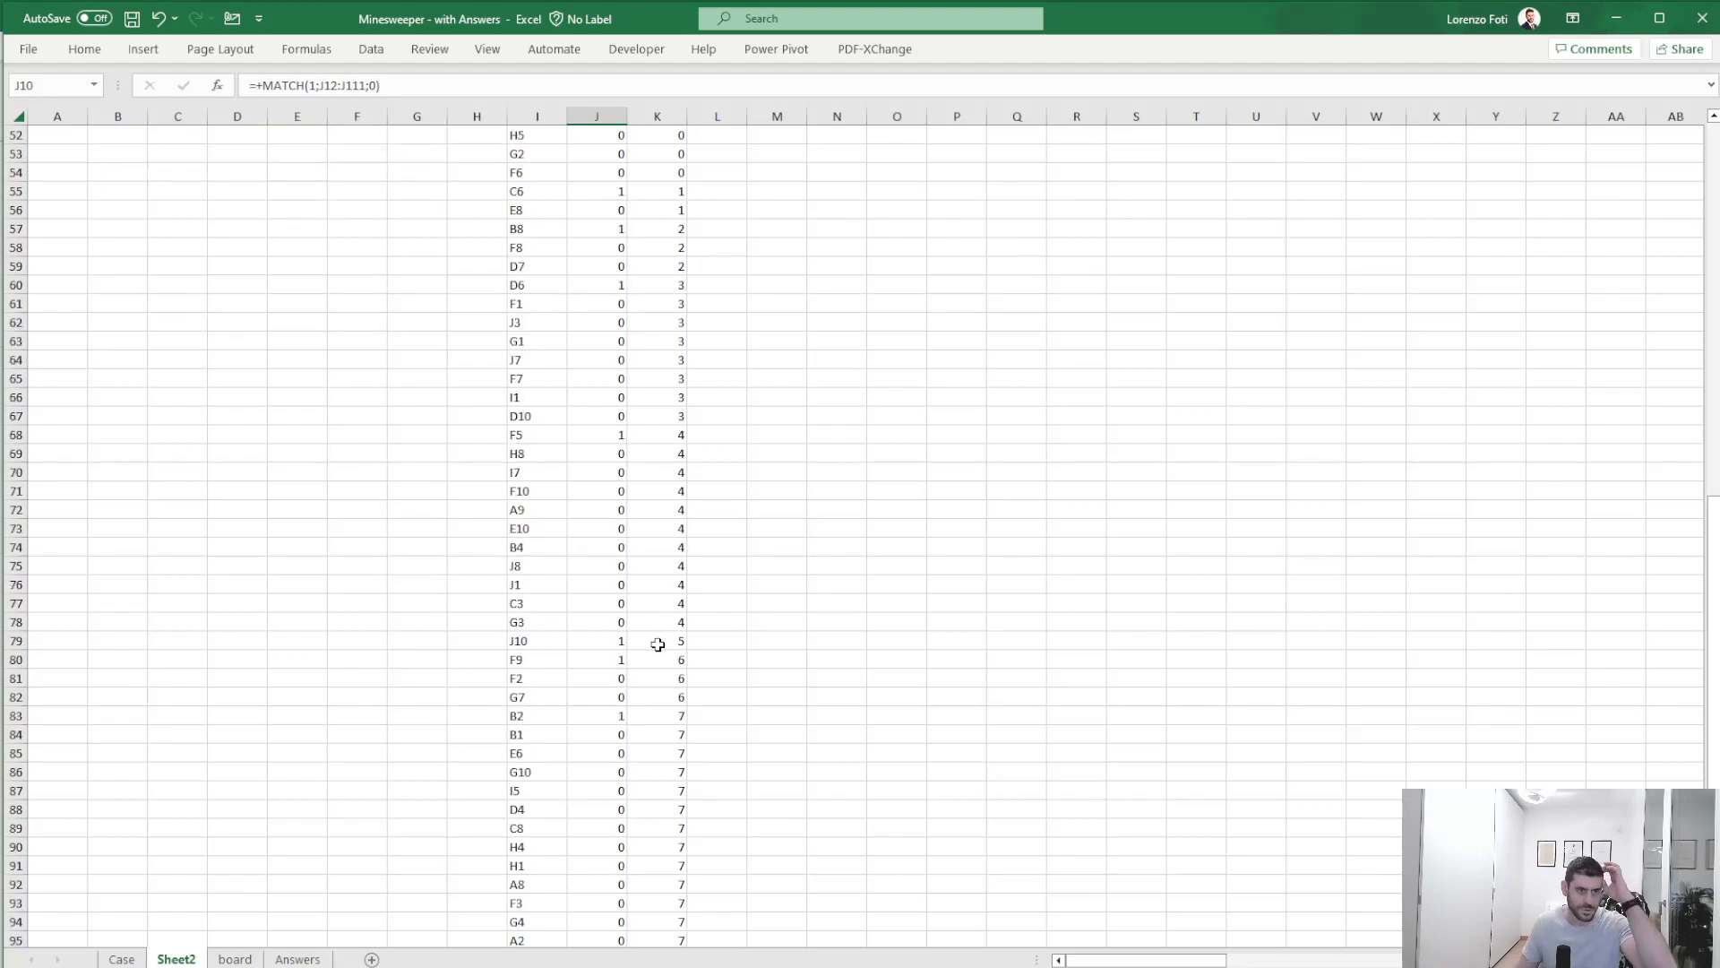
pyautogui.click(607, 283)
pyautogui.scroll(9, 565, 445)
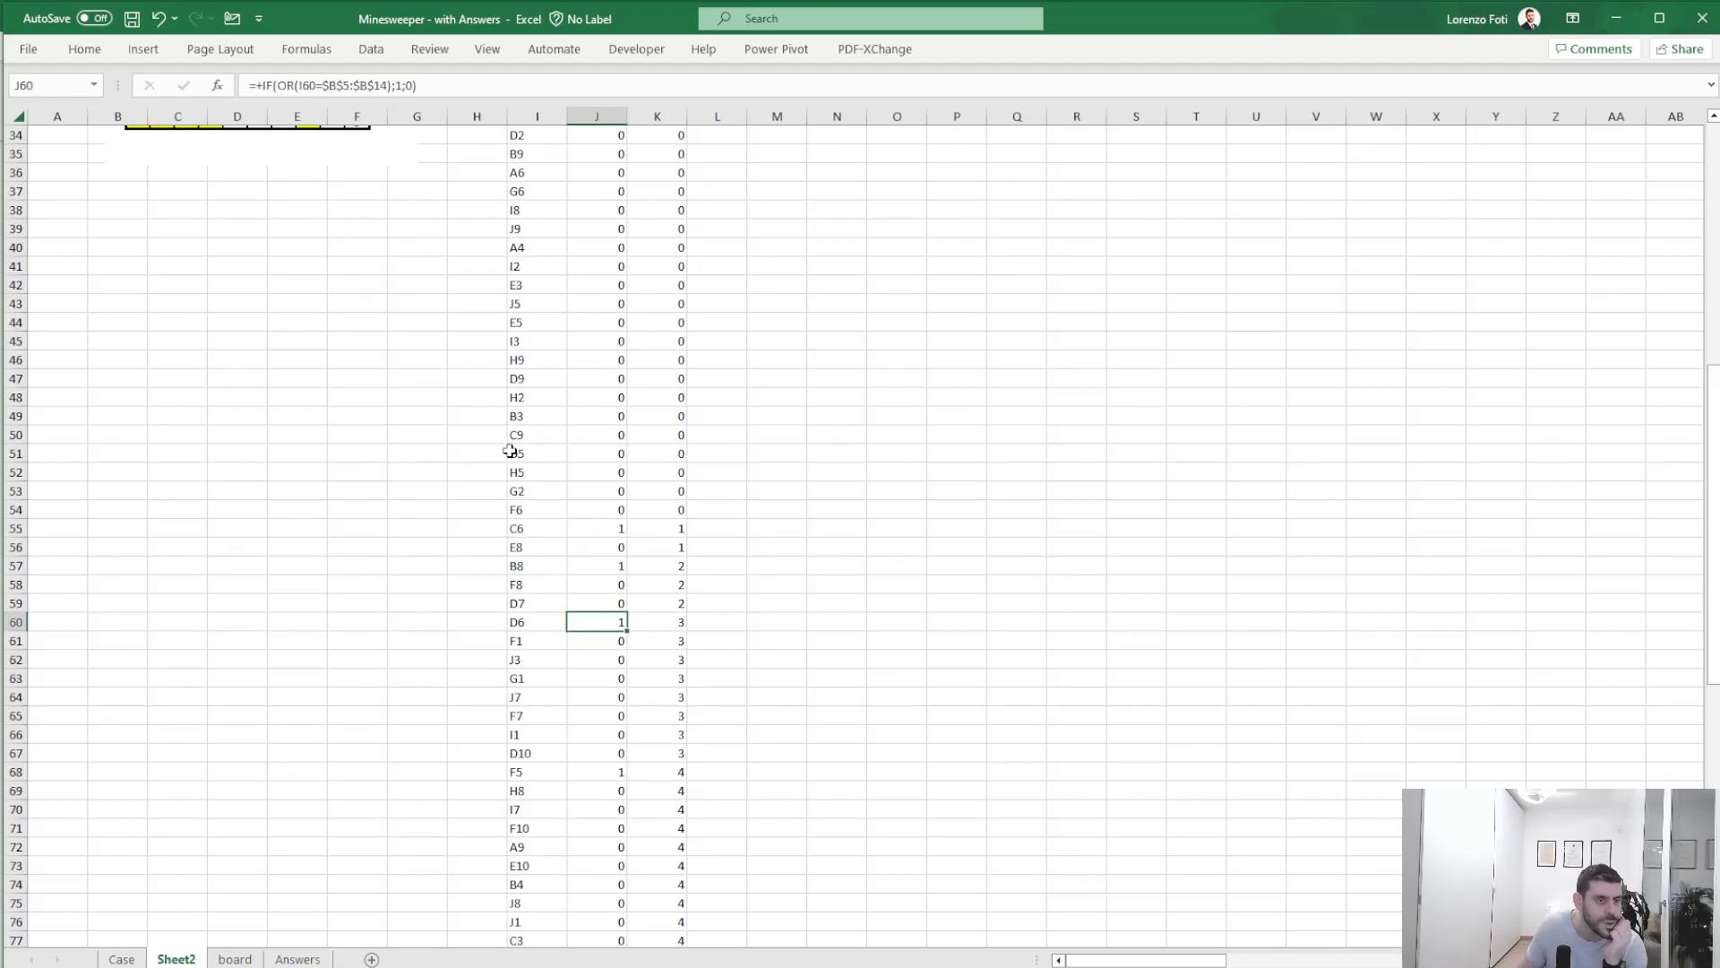
pyautogui.scroll(3, 612, 517)
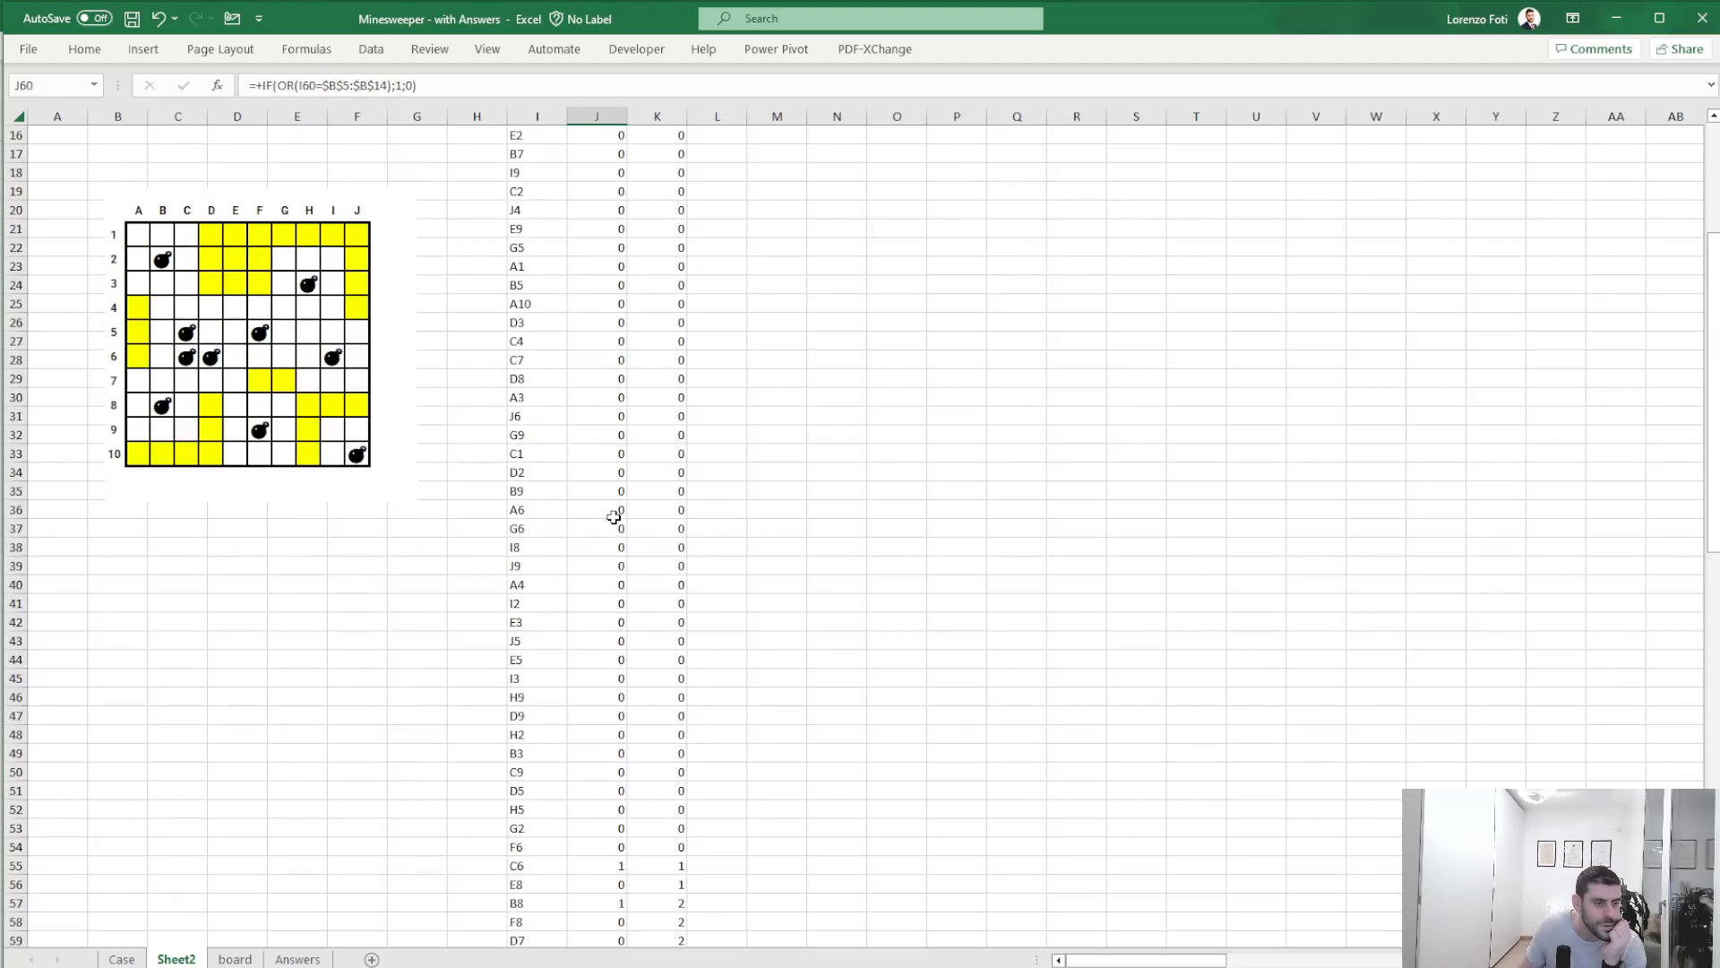
pyautogui.scroll(5, 260, 798)
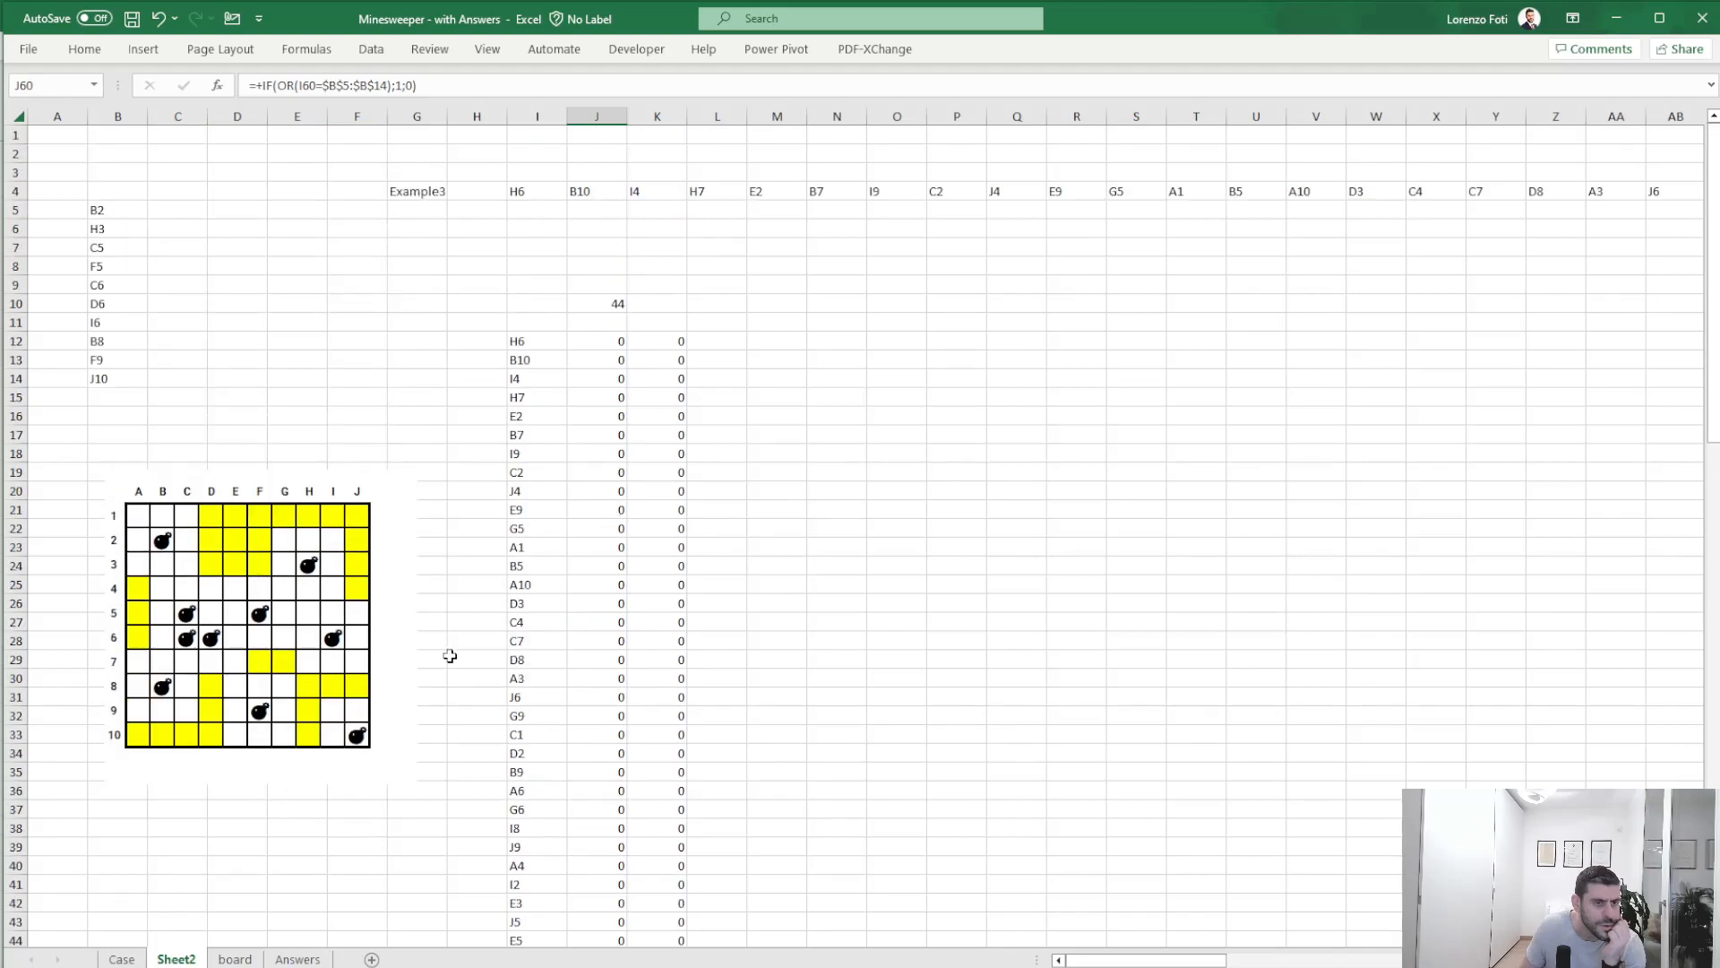
# - Cap the Level 3 game-ending turn at 90 in J8 with the formula +MIN(J10;90)
pyautogui.click(616, 306)
pyautogui.click(610, 269)
pyautogui.write('+')
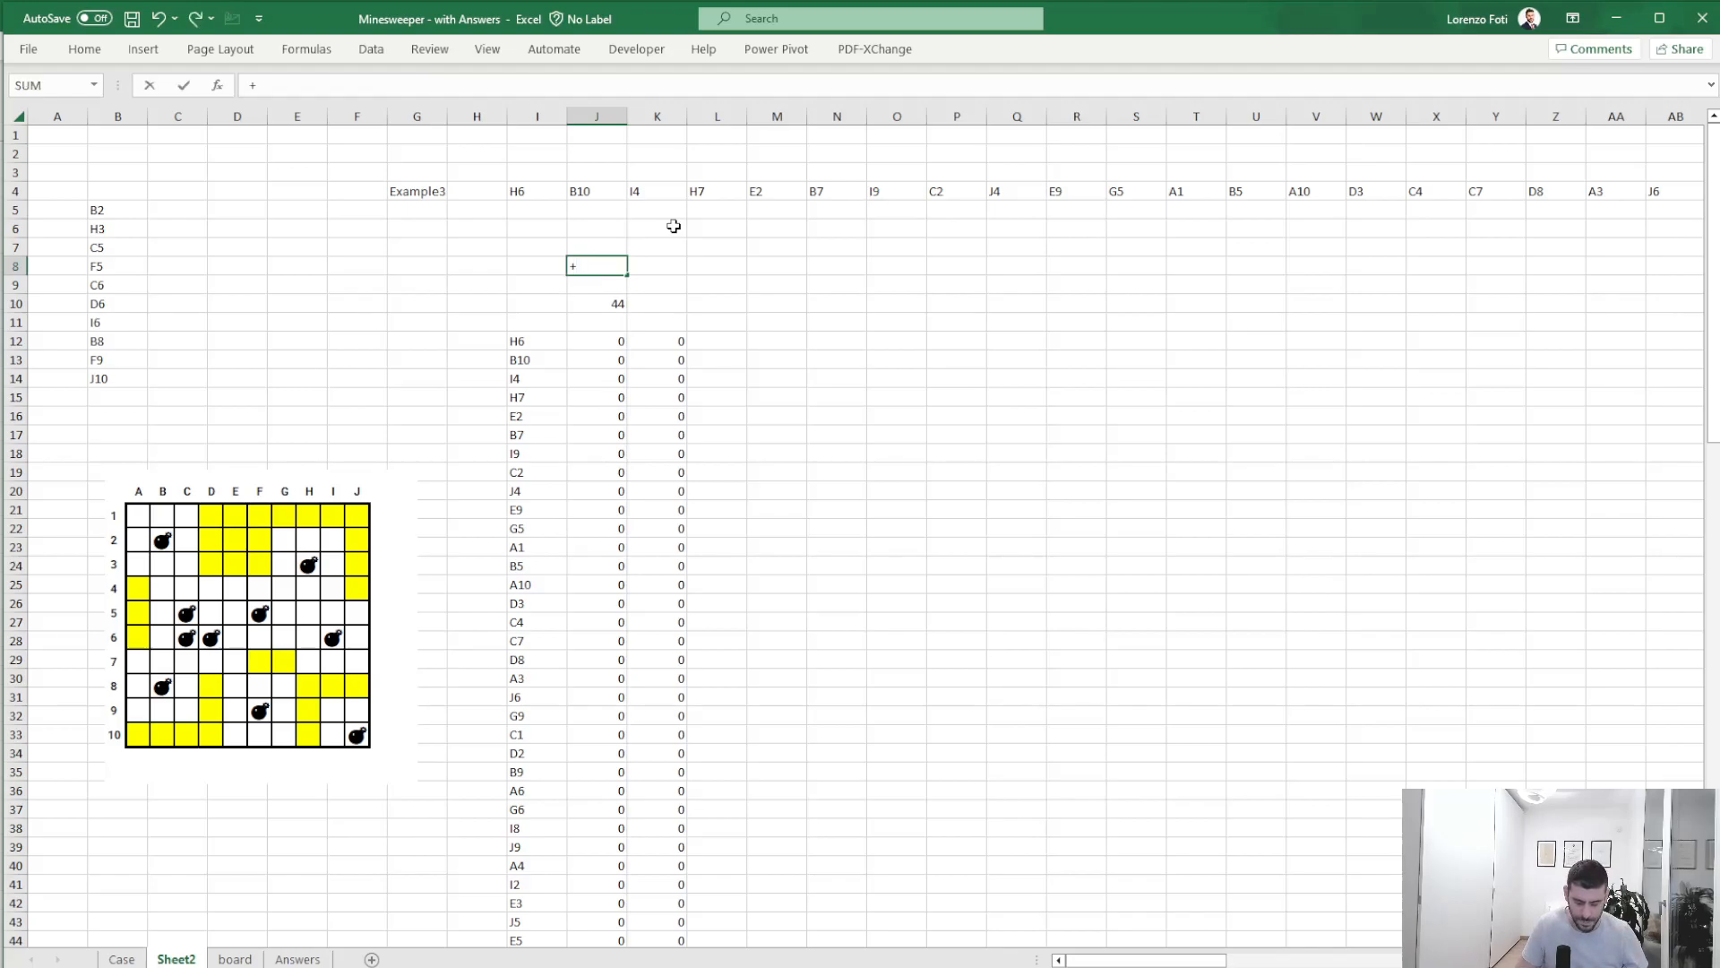
pyautogui.write('min(')
pyautogui.press('Down')
pyautogui.press('Down')
pyautogui.write(';')
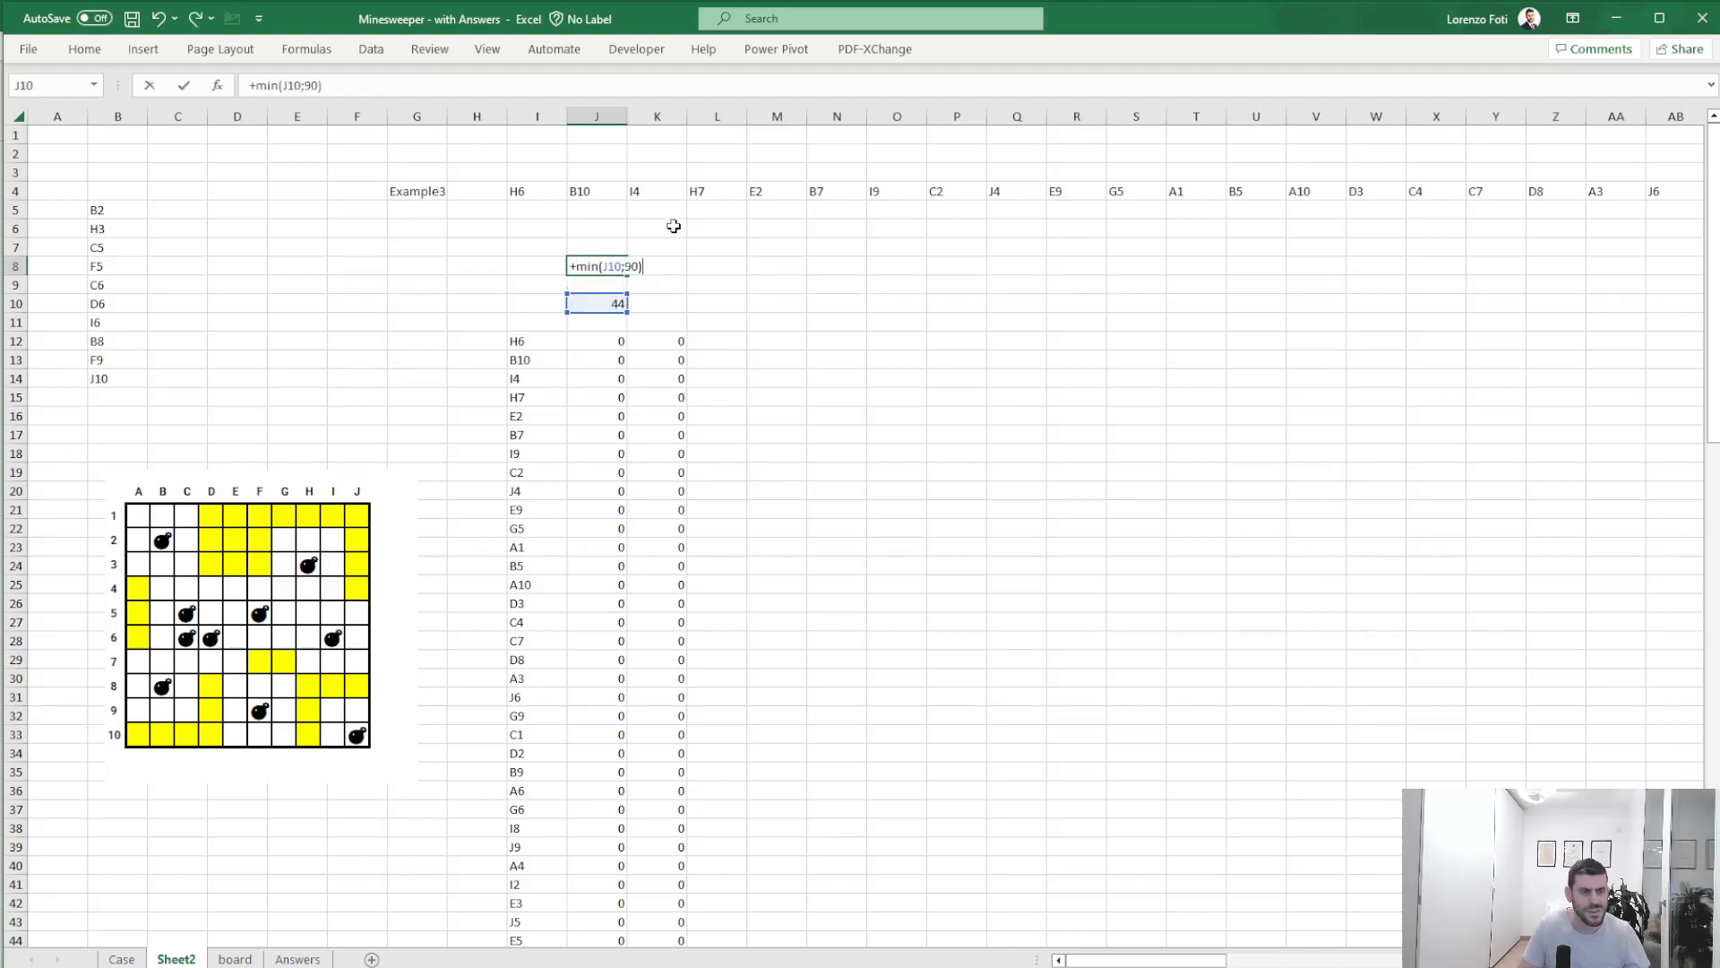
pyautogui.press('BackSpace')
pyautogui.write('89)')
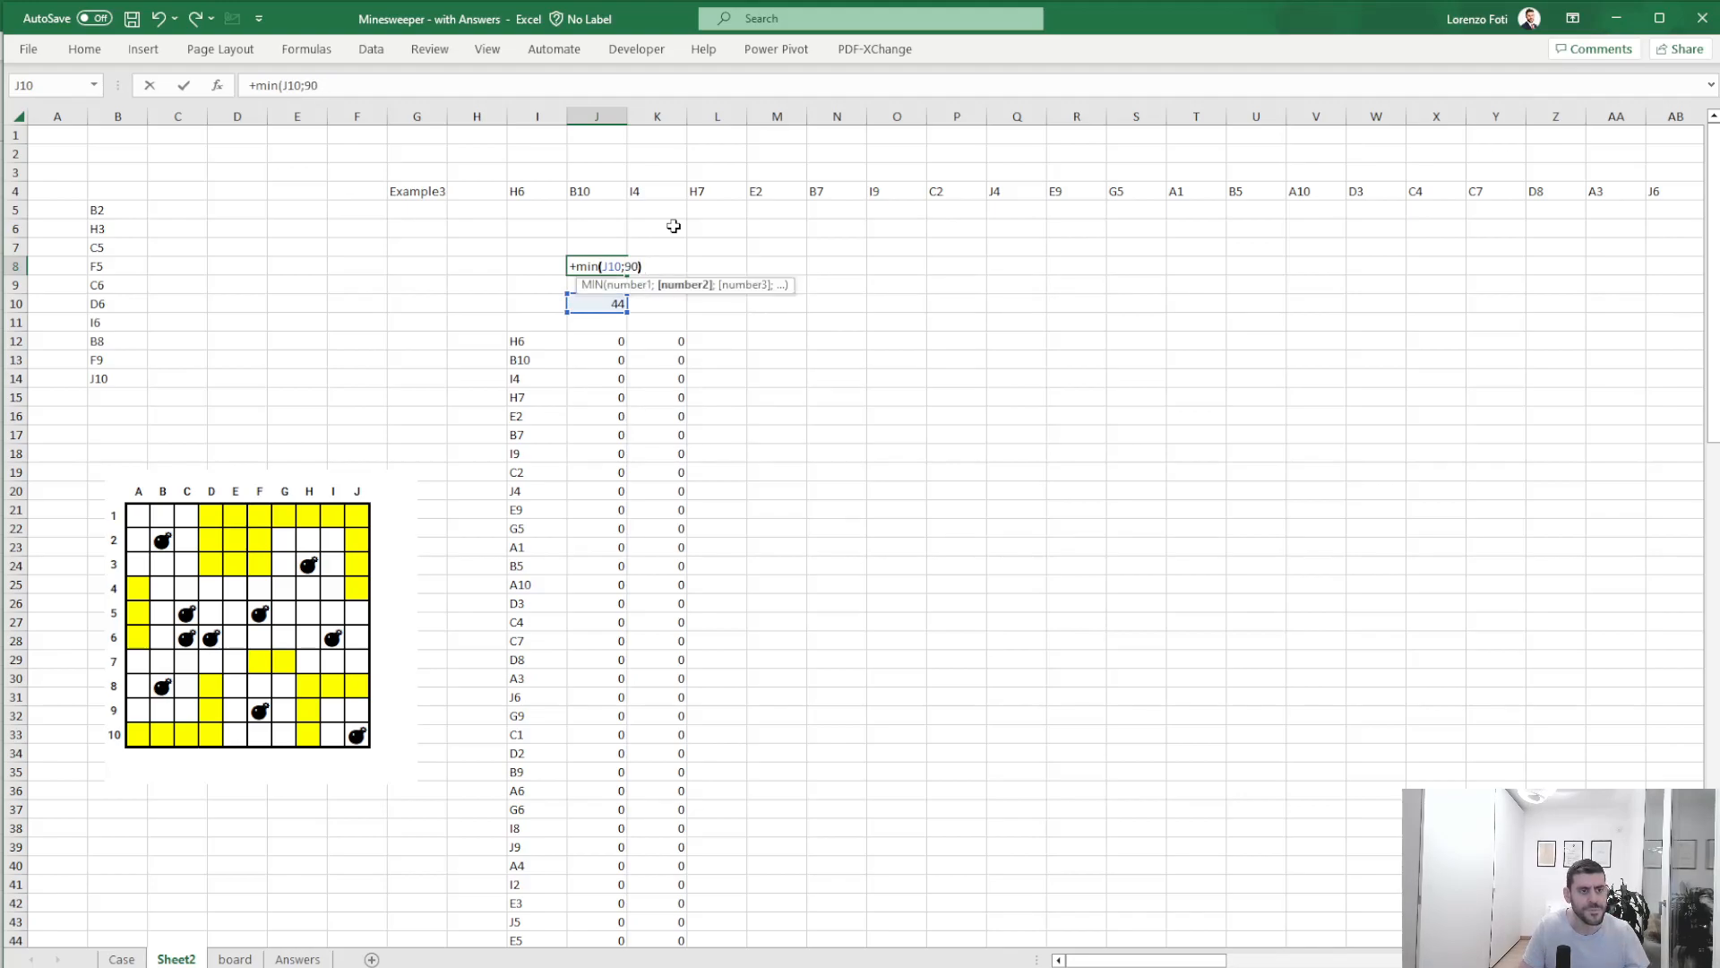
pyautogui.press('Return')
# - Recheck the Level 3 task on the Case sheet and delete the minesweeper board picture from Sheet2
pyautogui.click(133, 957)
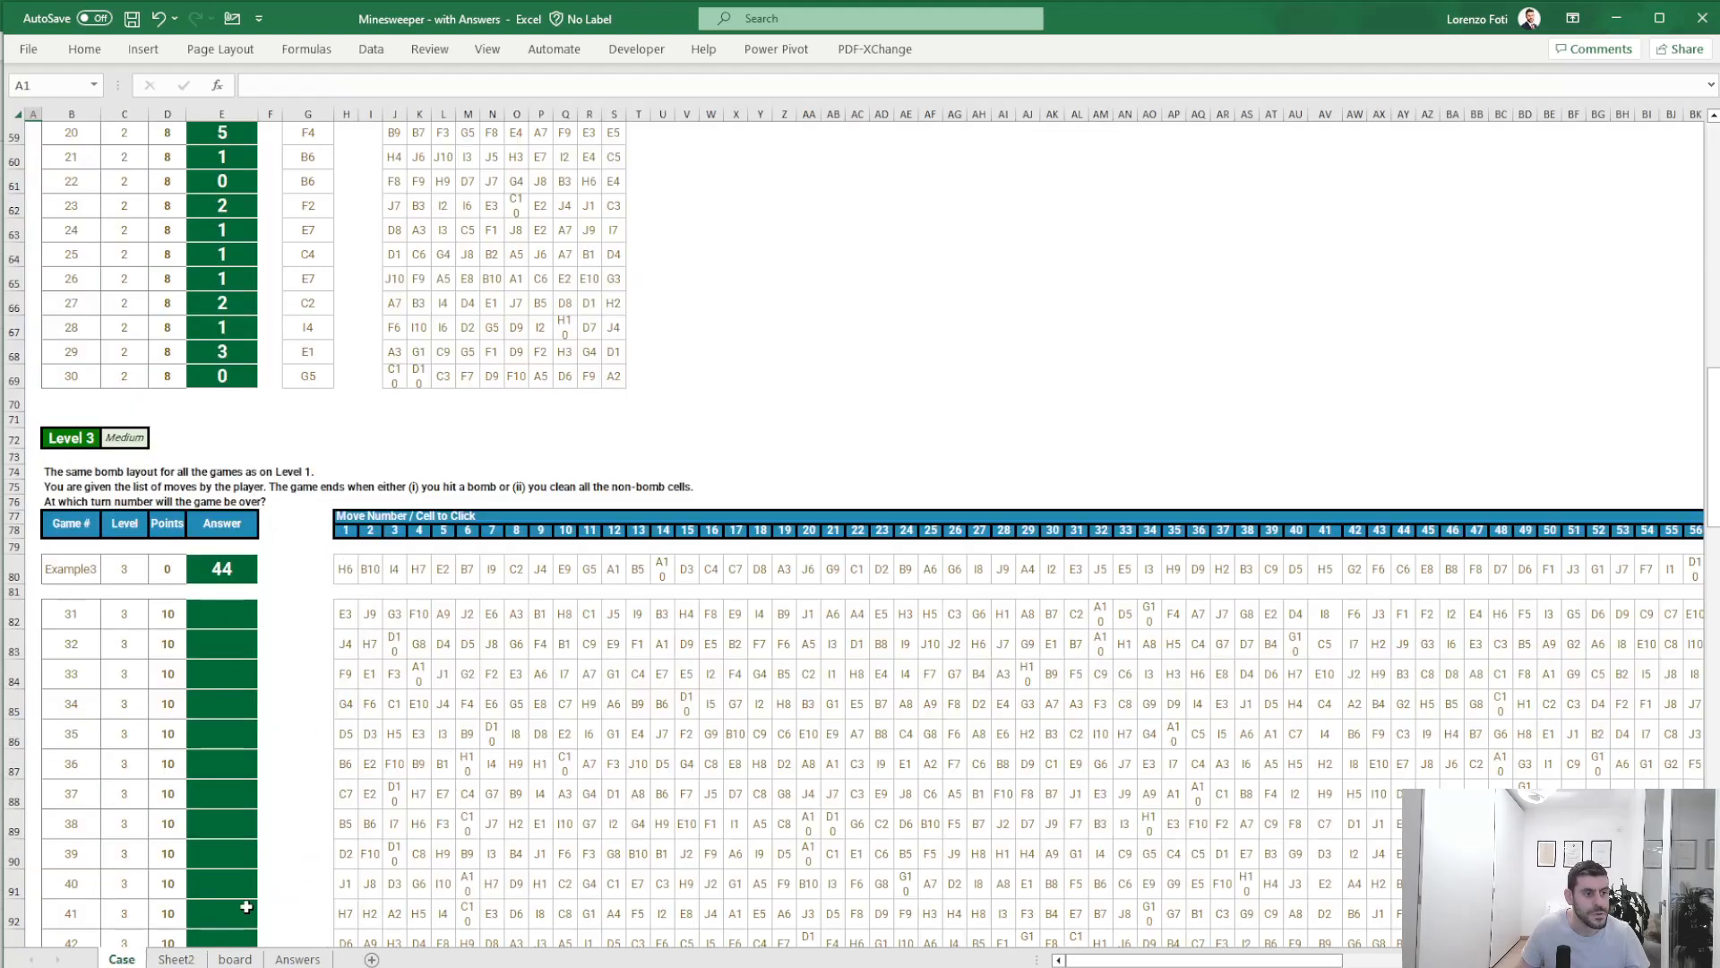
pyautogui.click(176, 958)
pyautogui.scroll(4, 201, 663)
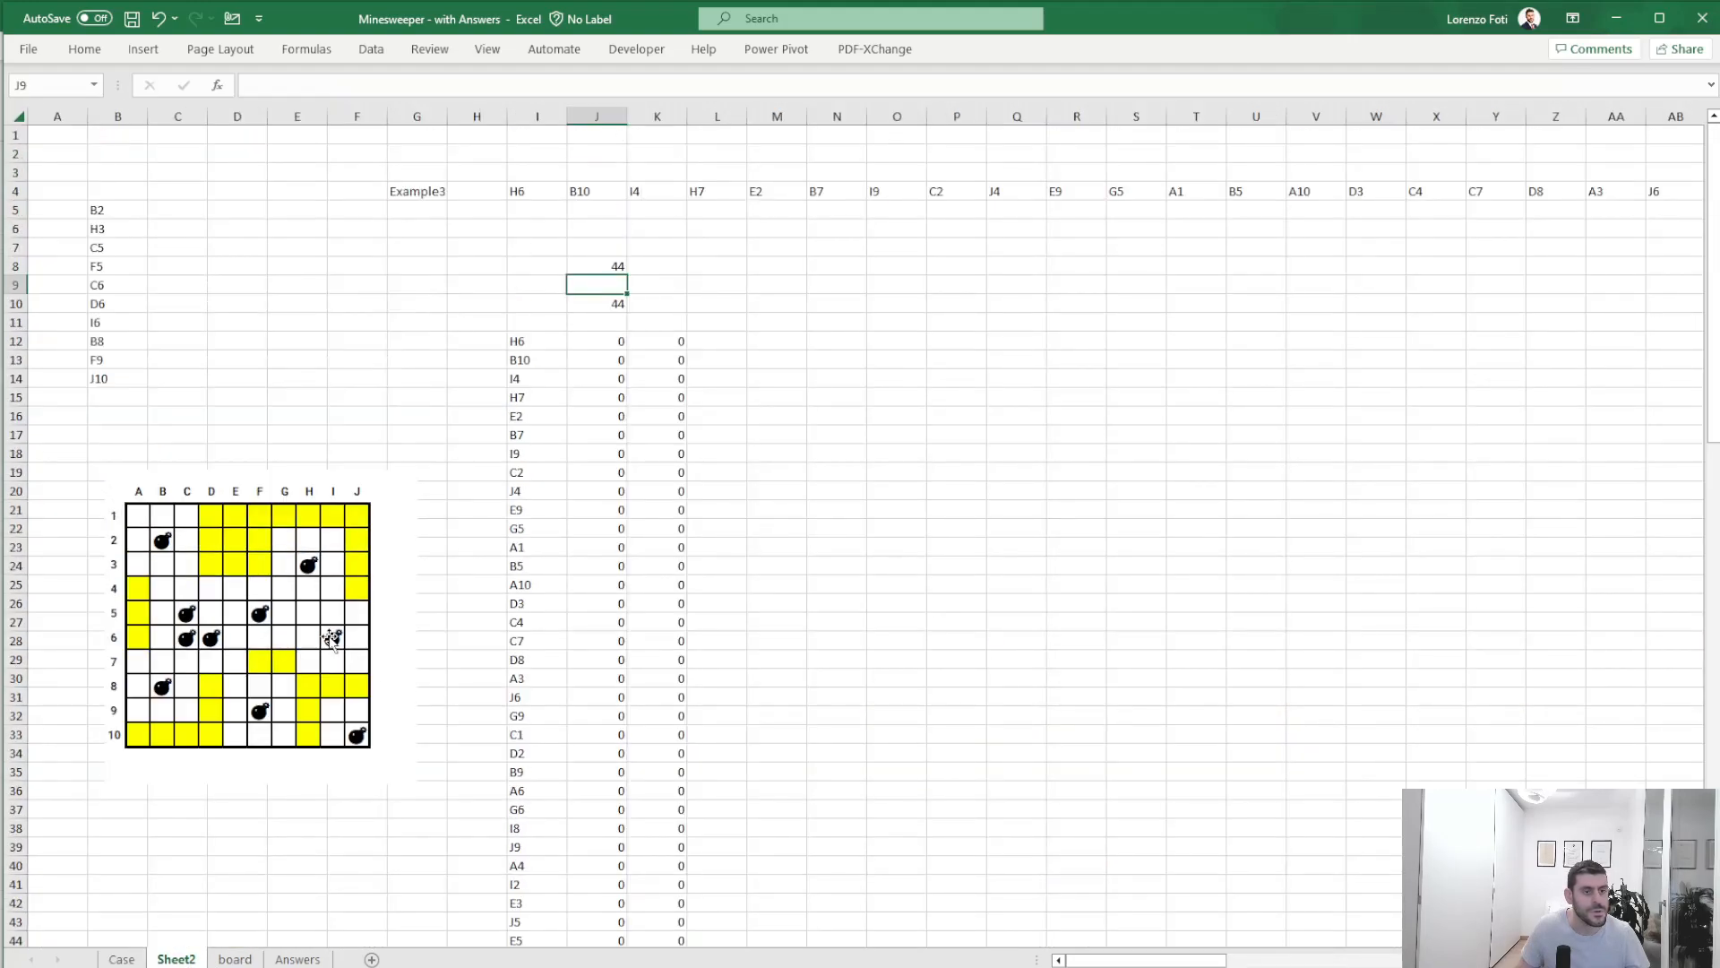
pyautogui.click(256, 607)
pyautogui.press('Delete')
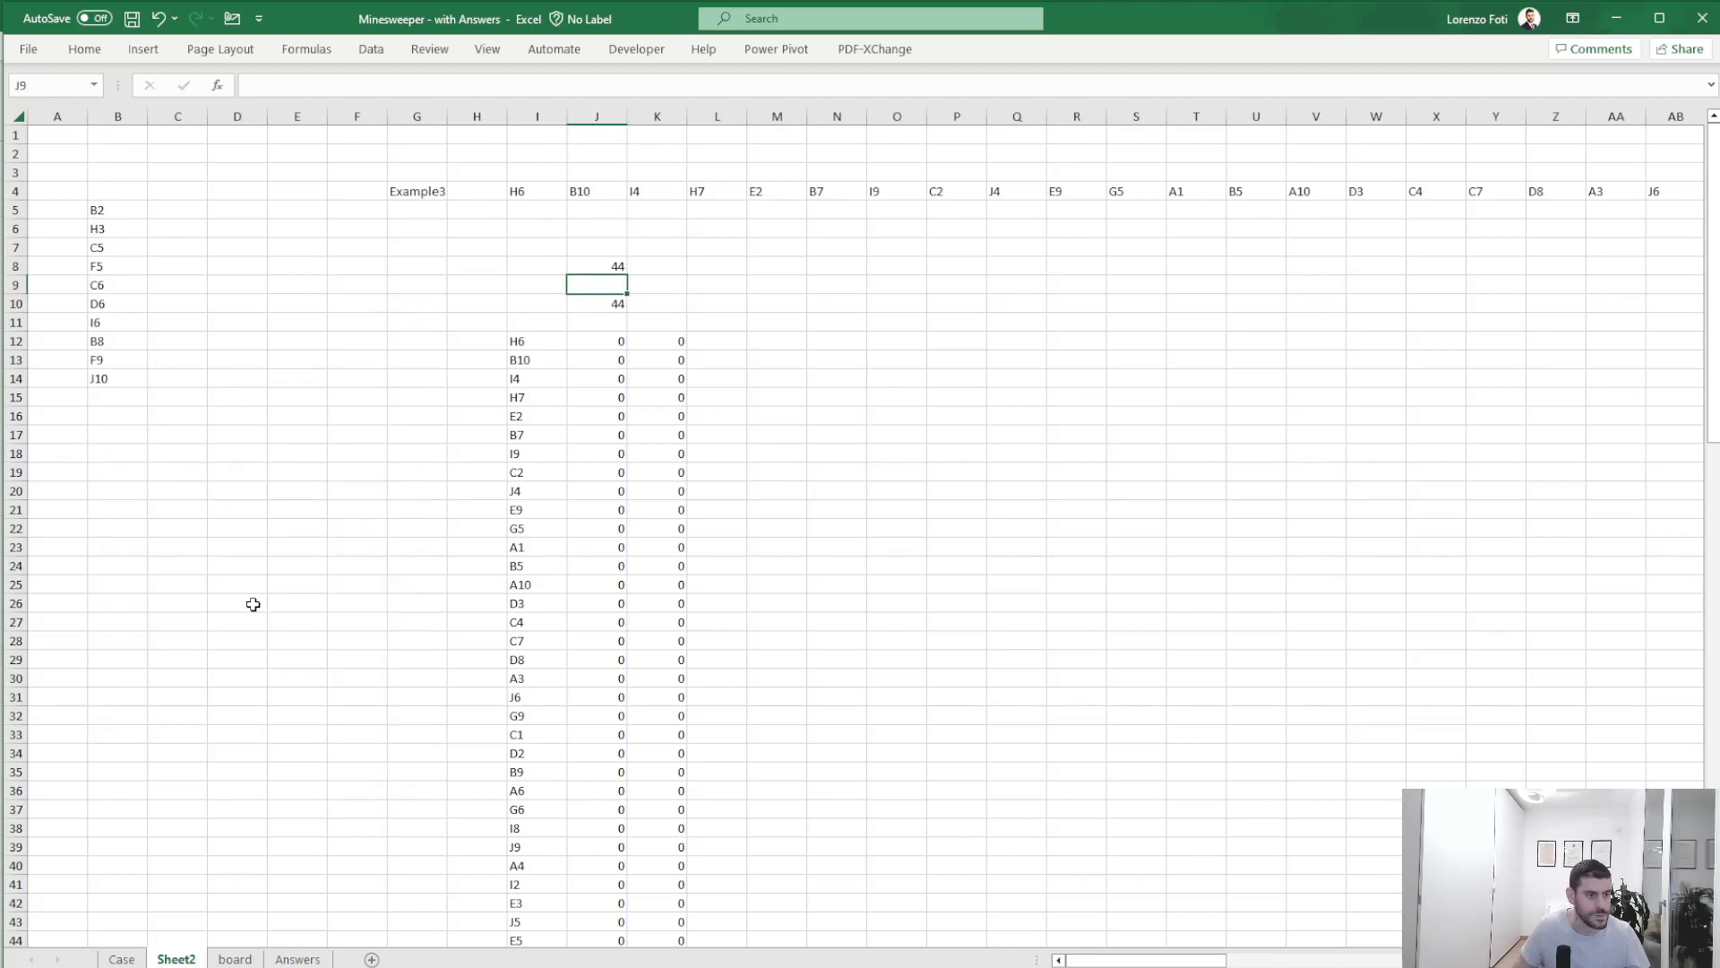
# - Generate the game numbers 1 to 100 from C19 downward with +SEQUENCE(100)
pyautogui.click(182, 470)
pyautogui.write('+a')
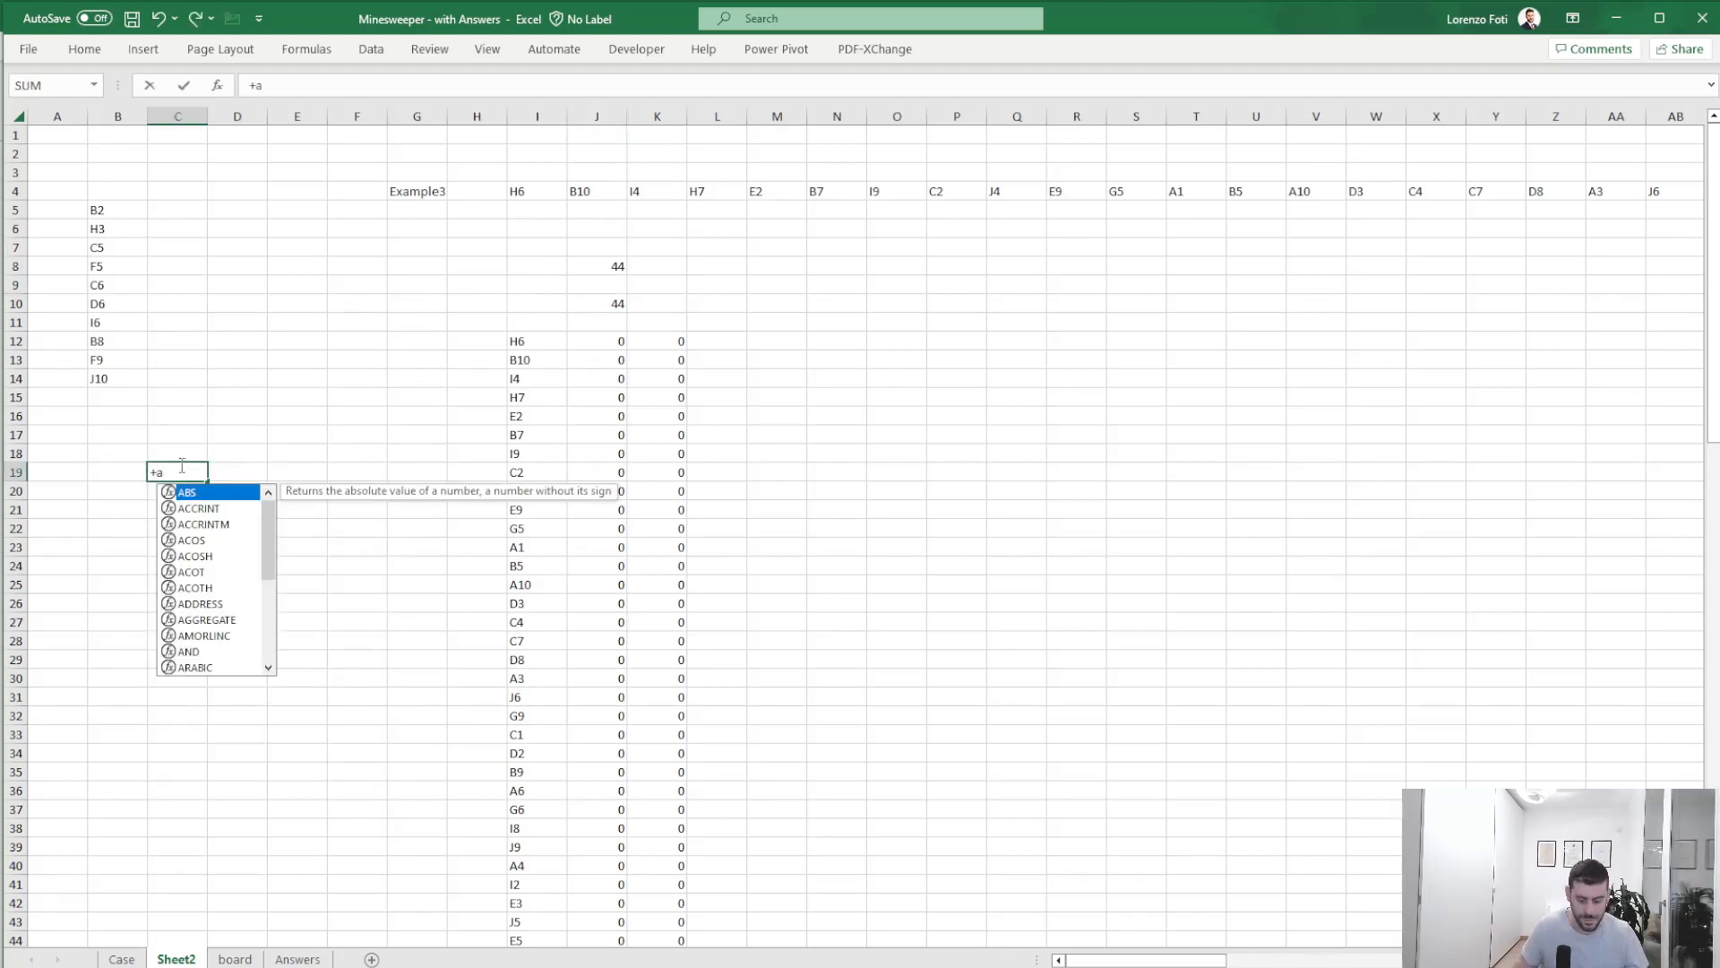
pyautogui.press('BackSpace')
pyautogui.write('seq')
pyautogui.press('Tab')
pyautogui.write('100)')
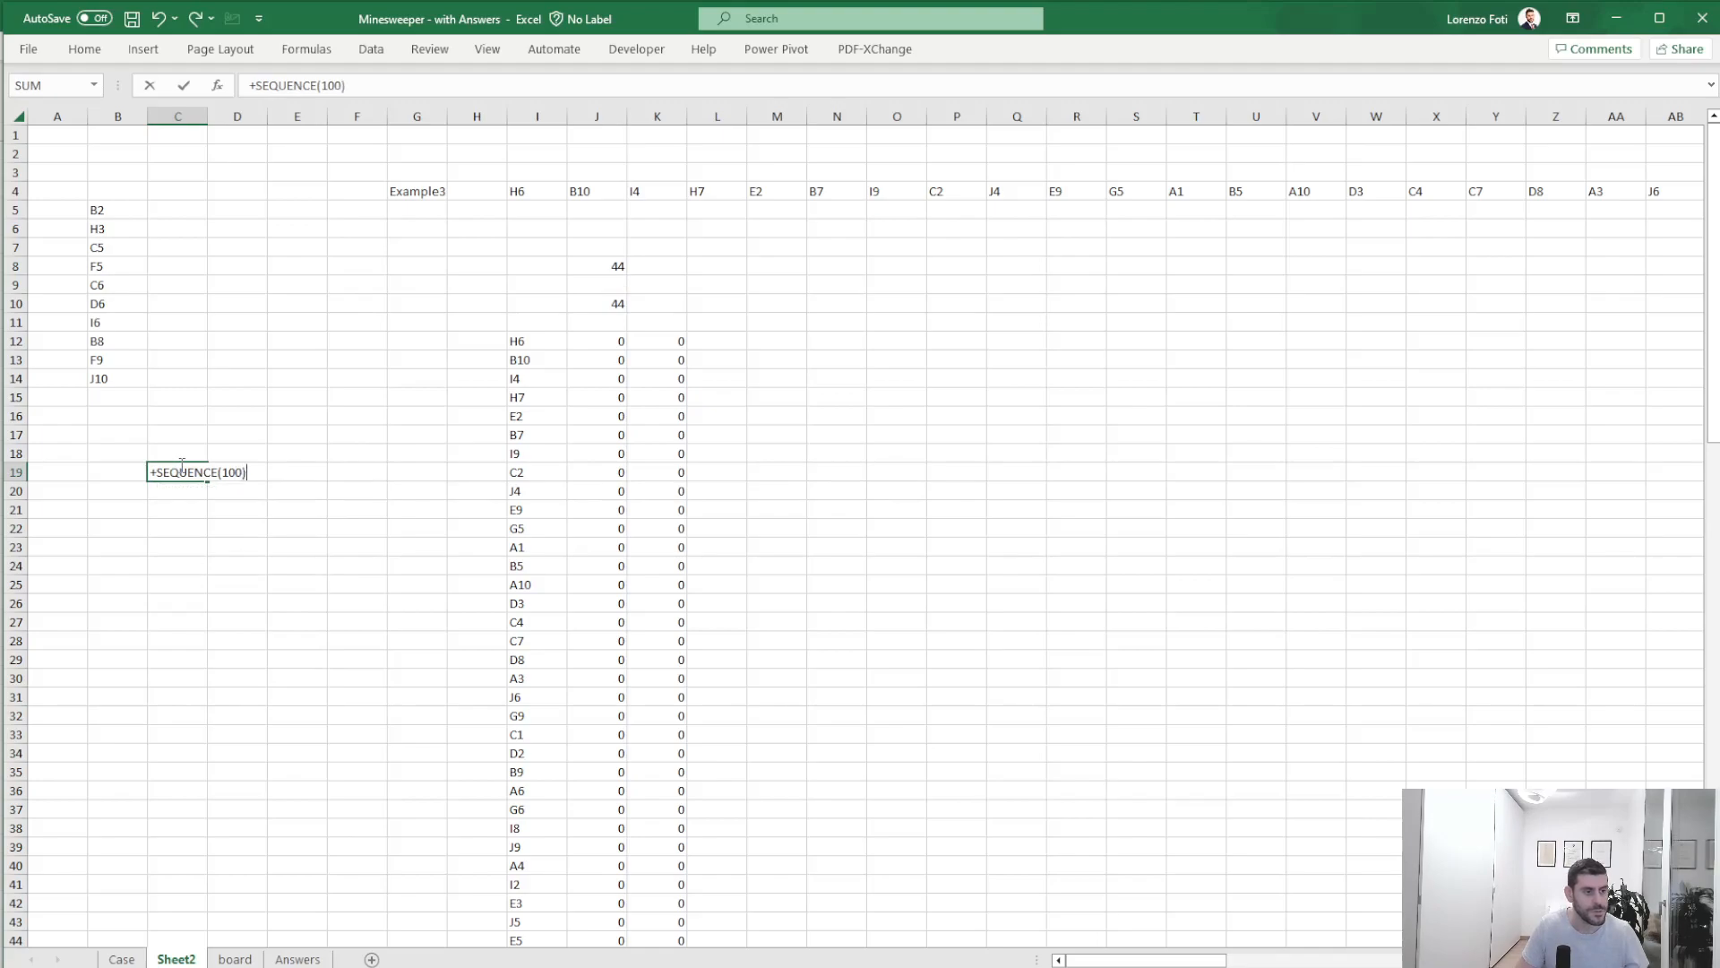
pyautogui.press('Up')
# - Link D18, above the results column, to the capped game-ending turn in J8
pyautogui.press('Right')
pyautogui.write('+')
pyautogui.press('Up')
pyautogui.press('Up')
pyautogui.press('Up')
pyautogui.press('Right')
pyautogui.press('Right')
pyautogui.press('Right')
pyautogui.press('Right')
pyautogui.press('Right')
pyautogui.press('Right')
pyautogui.press('Up')
pyautogui.press('Up')
pyautogui.press('Up')
pyautogui.press('Up')
pyautogui.press('Up')
pyautogui.press('Up')
pyautogui.press('Up')
pyautogui.press('Return')
# - Build a what-if data table over C18:D118 using G4 as the column input cell
pyautogui.press('Up')
pyautogui.hotkey('shift', 'Left')
pyautogui.hotkey('ctrl', 'shift', 'Down')
pyautogui.hotkey('ctrl', 'shift', 'Down')
pyautogui.press('alt')
pyautogui.press('a')
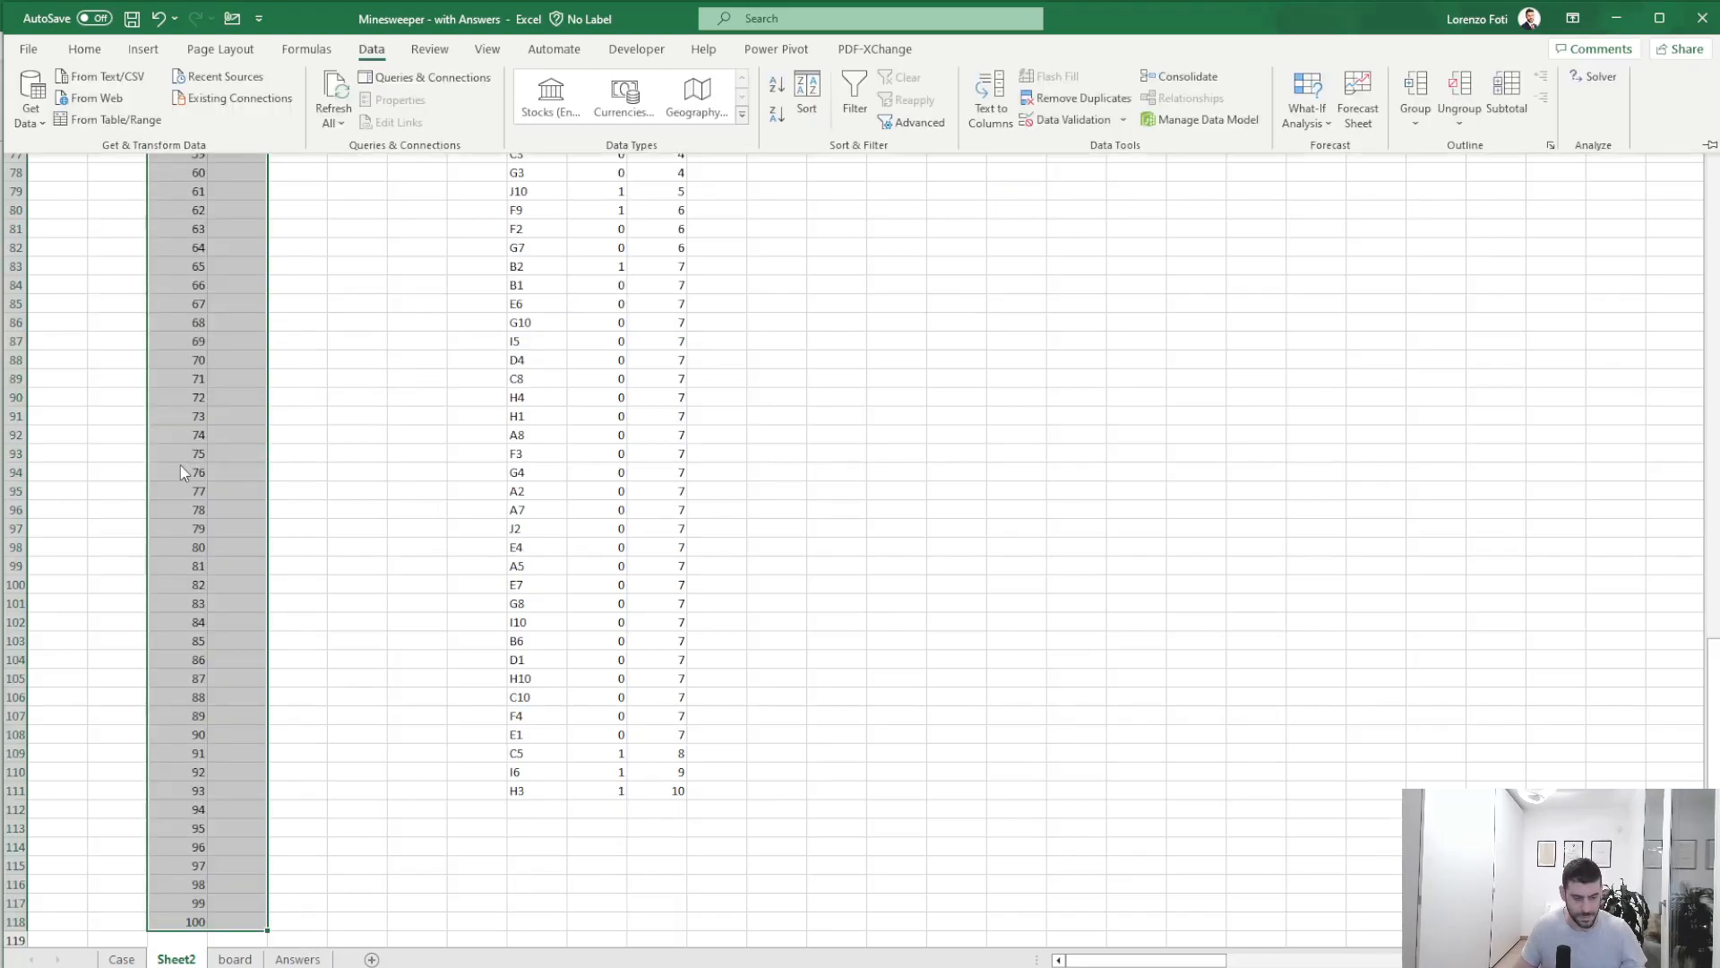
pyautogui.press('w')
pyautogui.press('t')
pyautogui.click(432, 197)
pyautogui.press('Return')
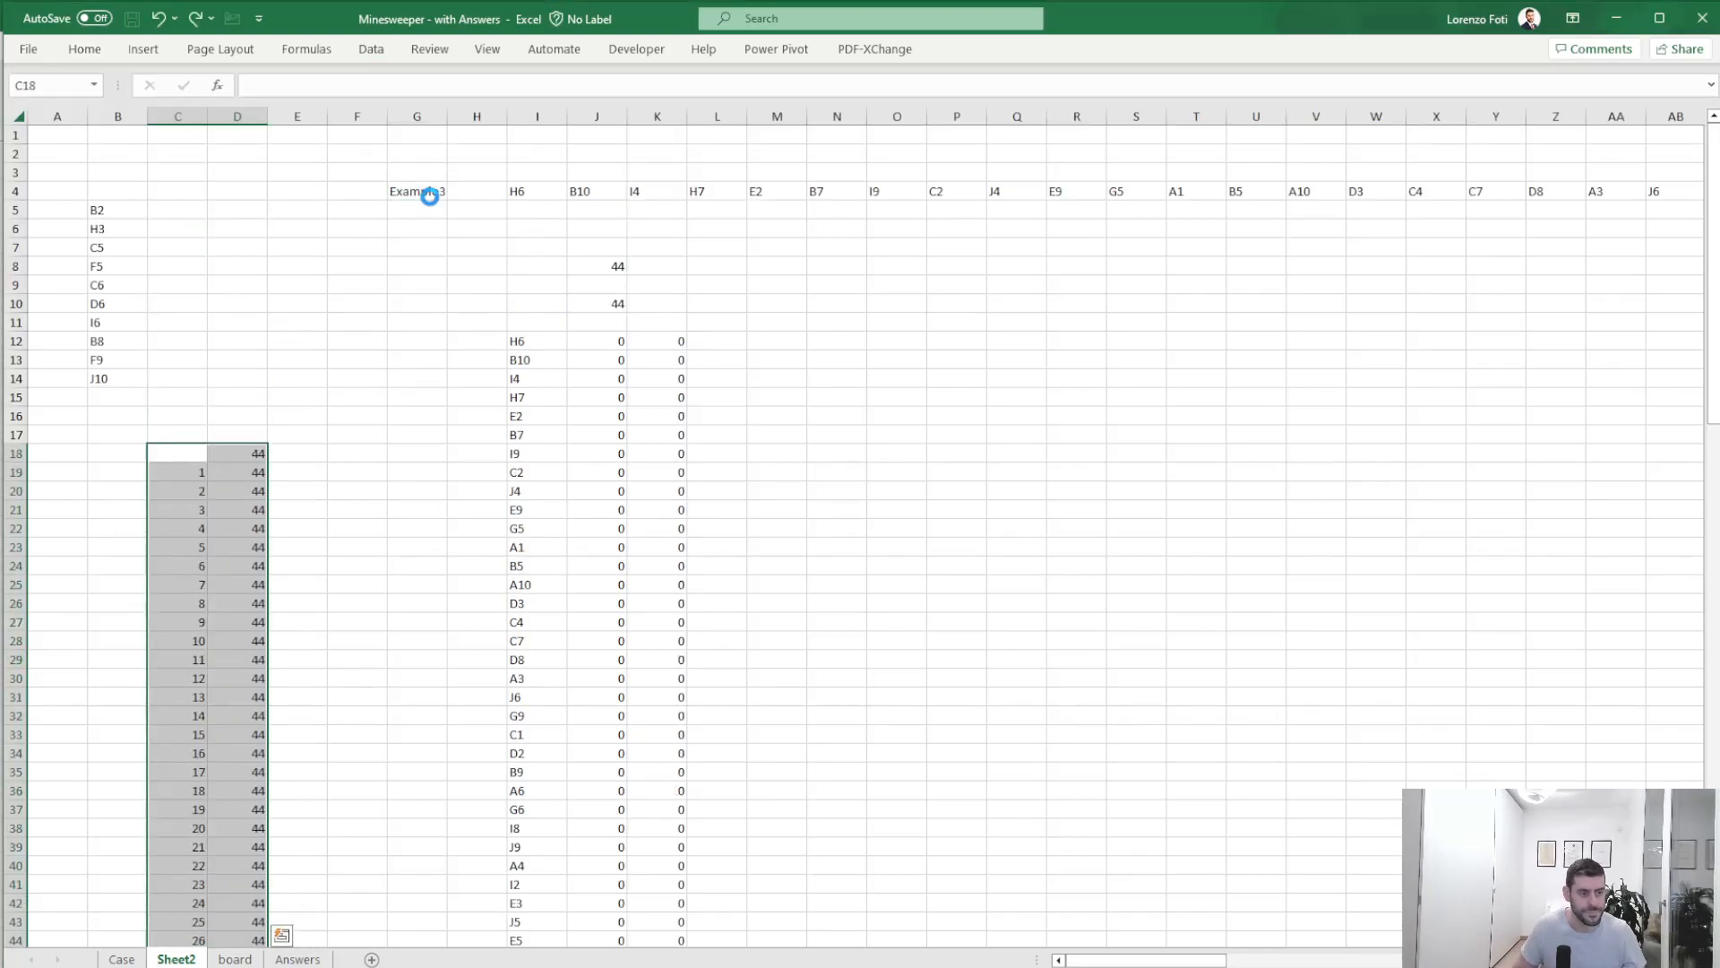
# - Examine the data table results for games 31 to 50 in D49:D68, checking the game numbers on the Case sheet
pyautogui.scroll(-5, 326, 722)
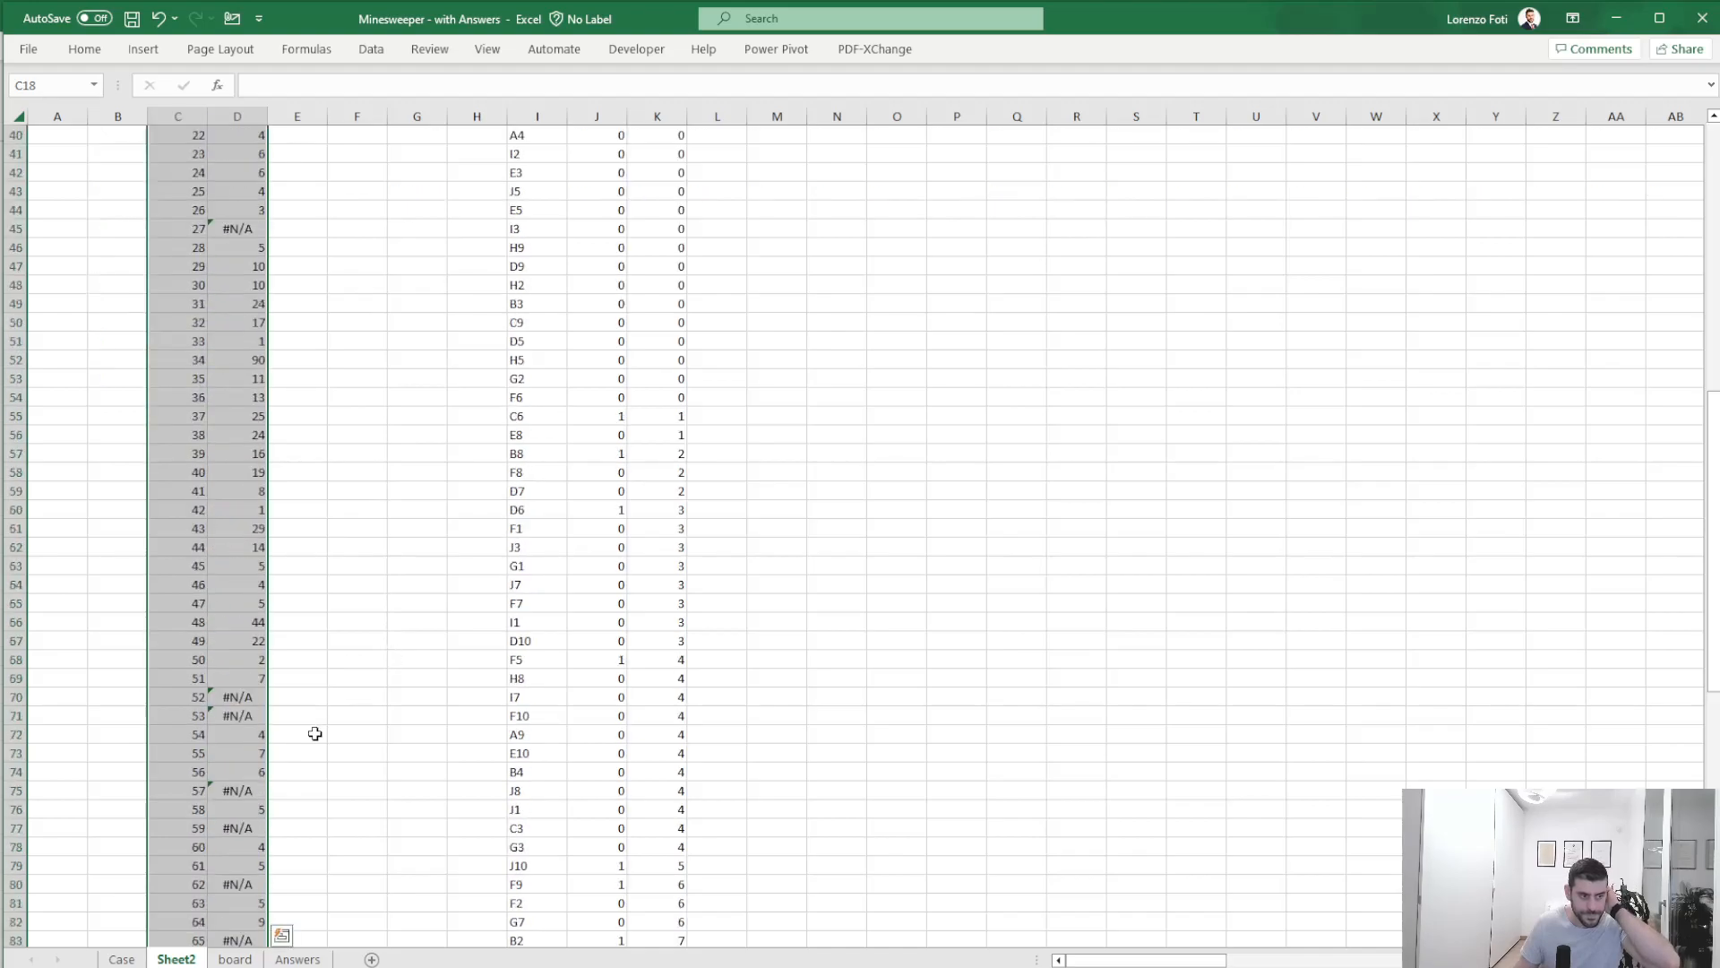
pyautogui.click(124, 959)
pyautogui.scroll(-3, 164, 801)
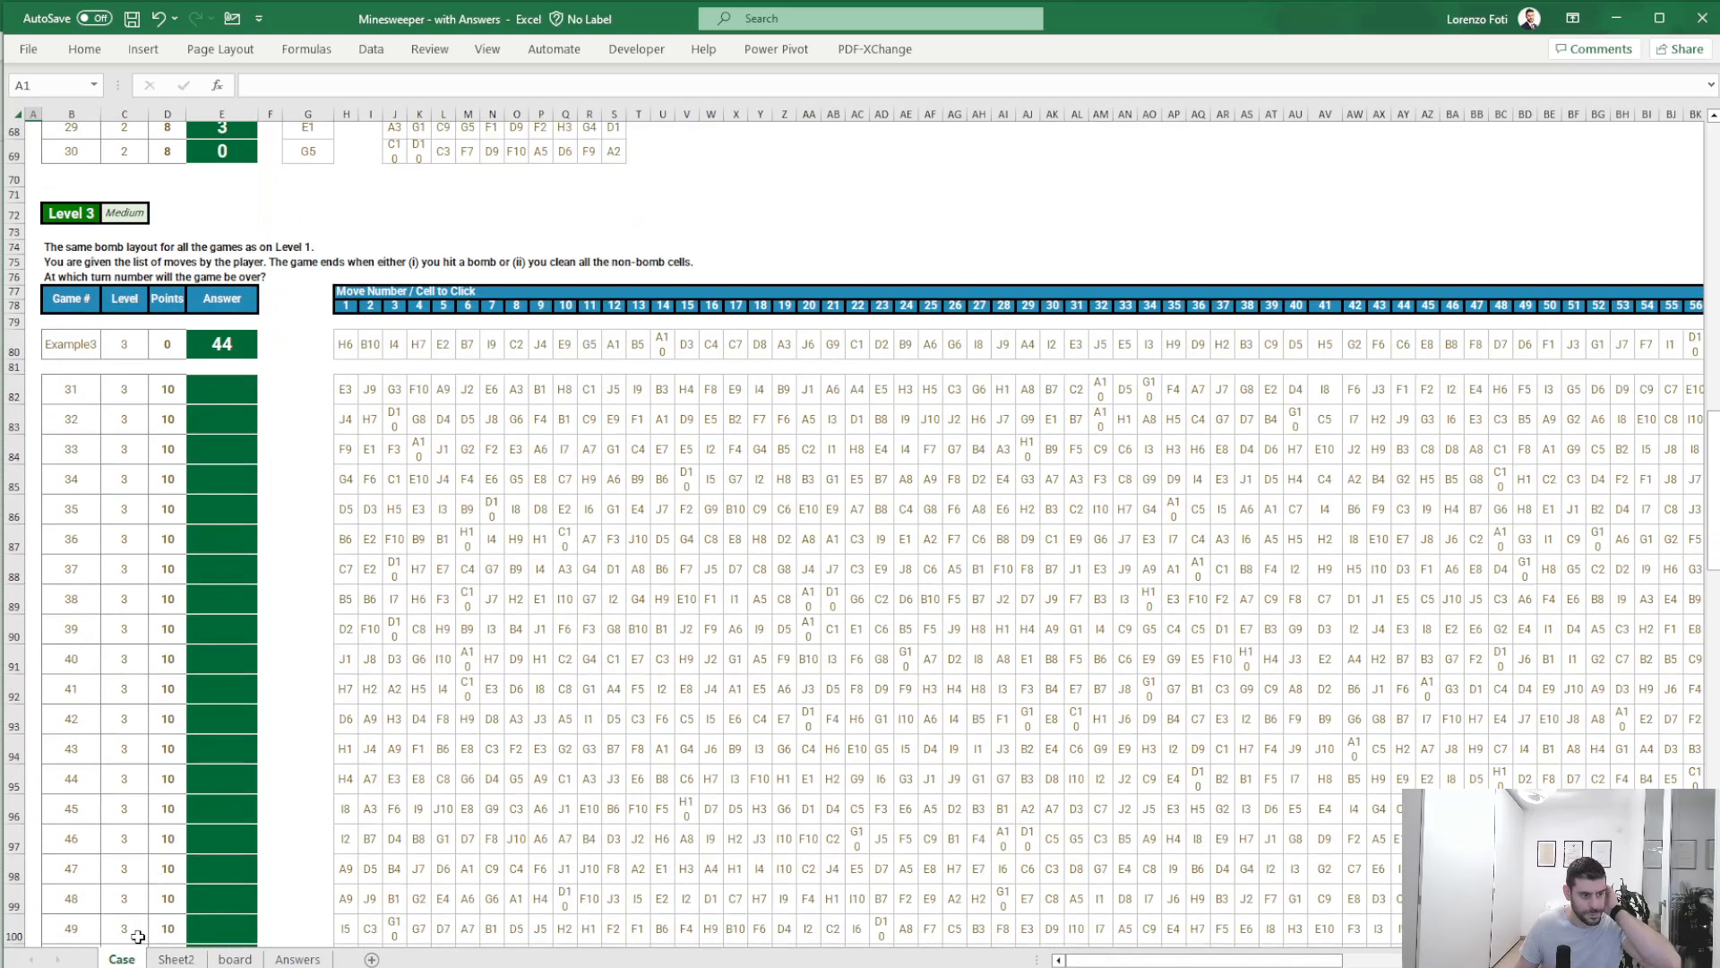
pyautogui.click(176, 958)
pyautogui.scroll(3, 211, 755)
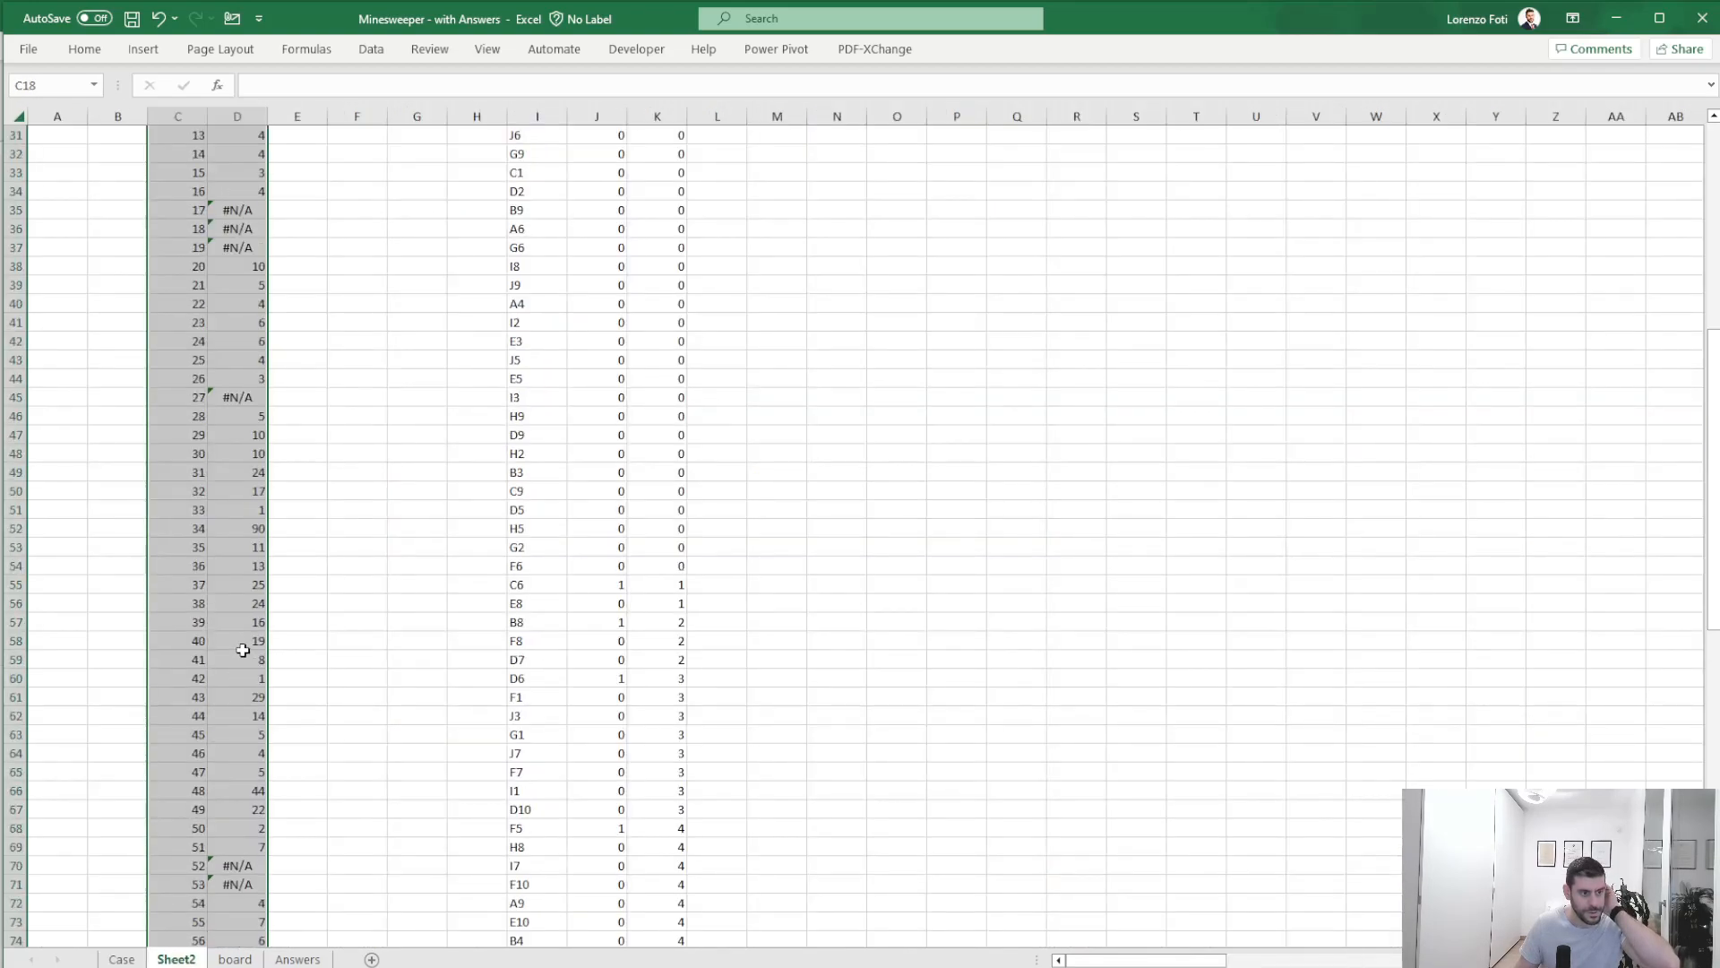
pyautogui.moveTo(245, 825); pyautogui.dragTo(244, 469)
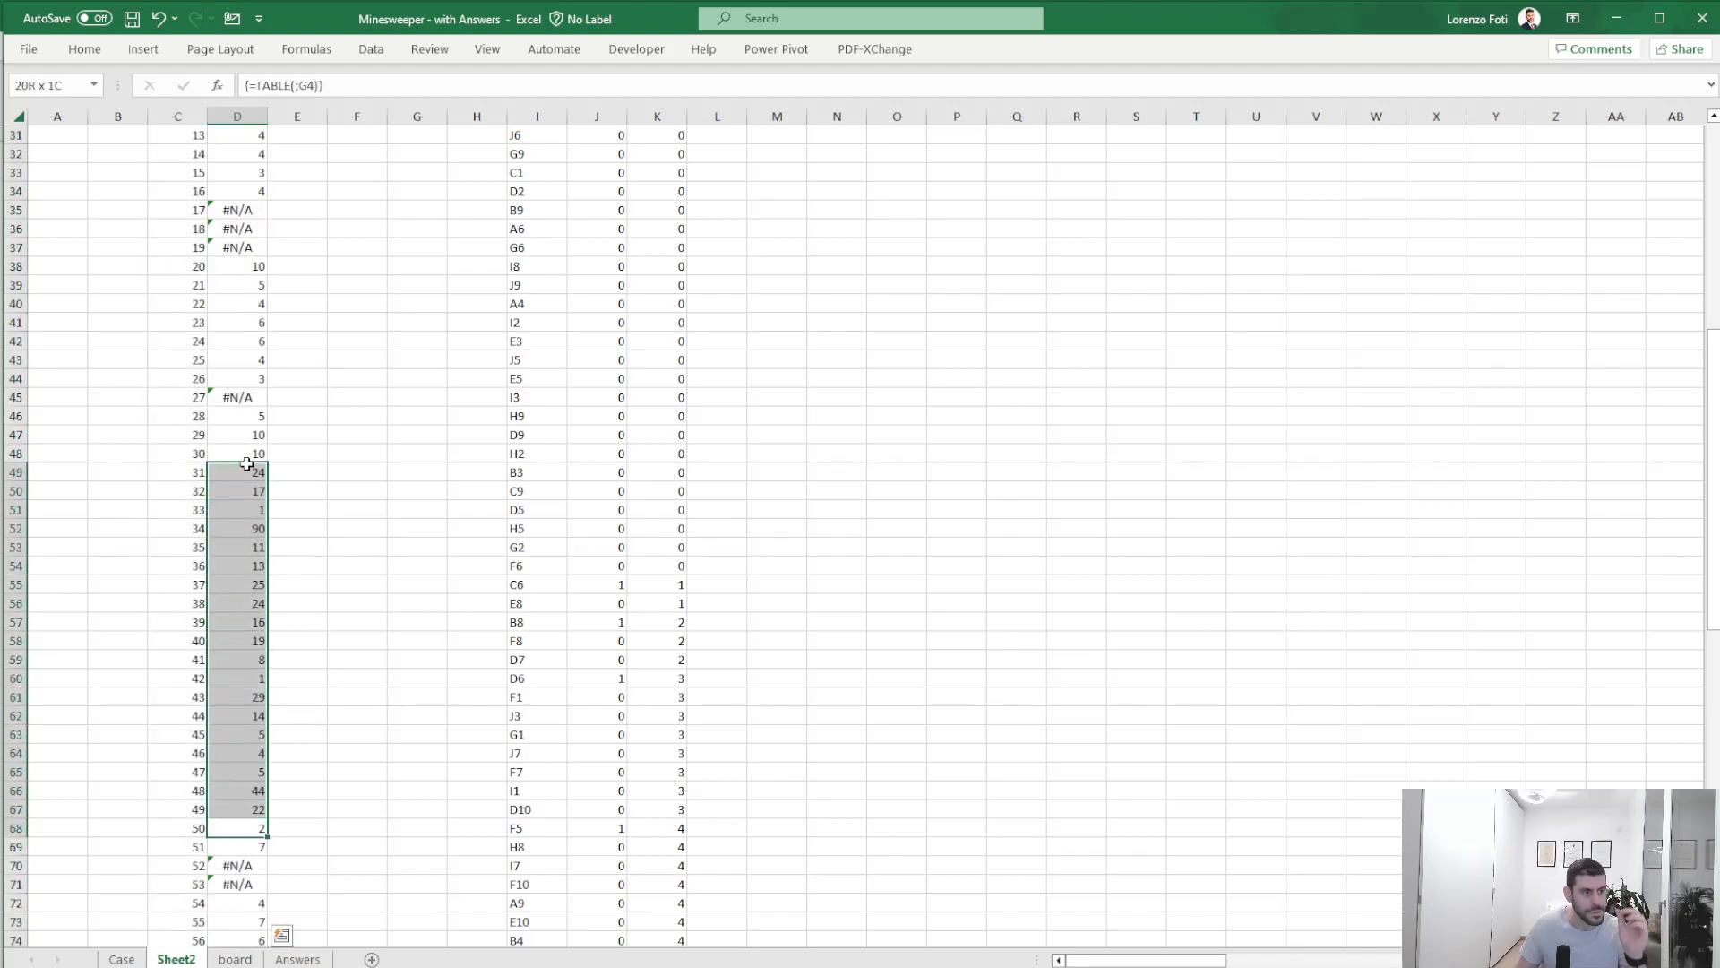
# - Compare the Sheet2 results for games 31 to 50 with the Level 3 answers on the Answers sheet
pyautogui.click(296, 958)
pyautogui.scroll(-5, 239, 677)
pyautogui.click(222, 550)
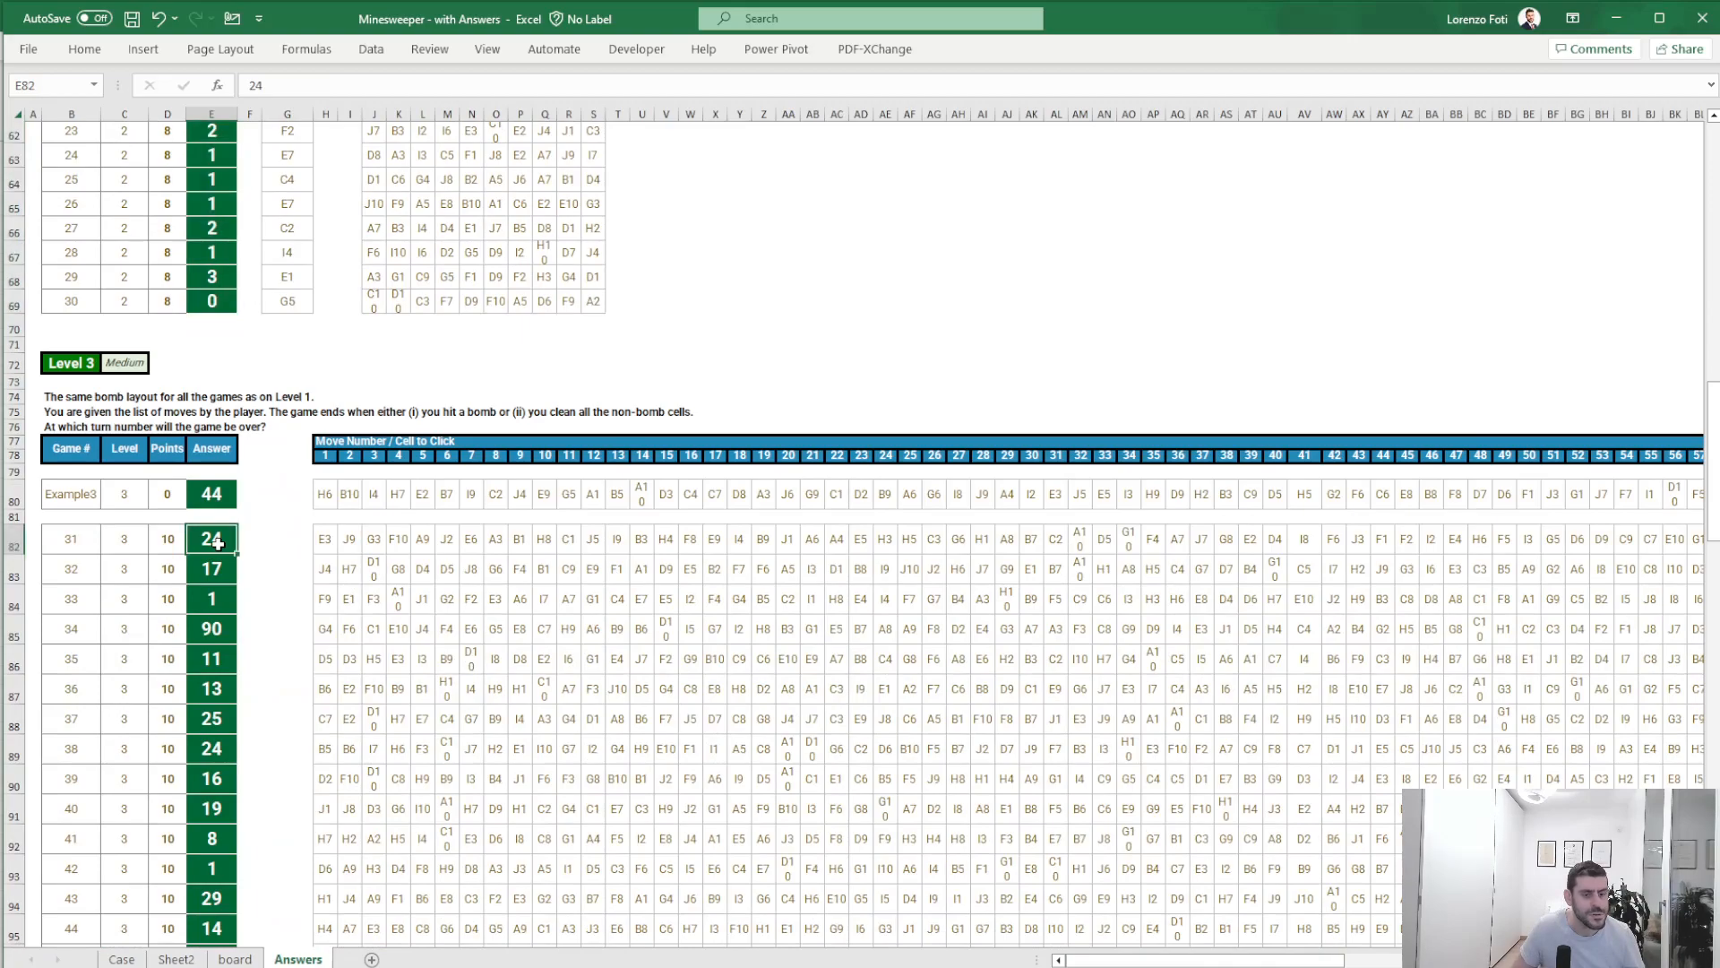
pyautogui.hotkey('ctrl', 'shift', 'Down')
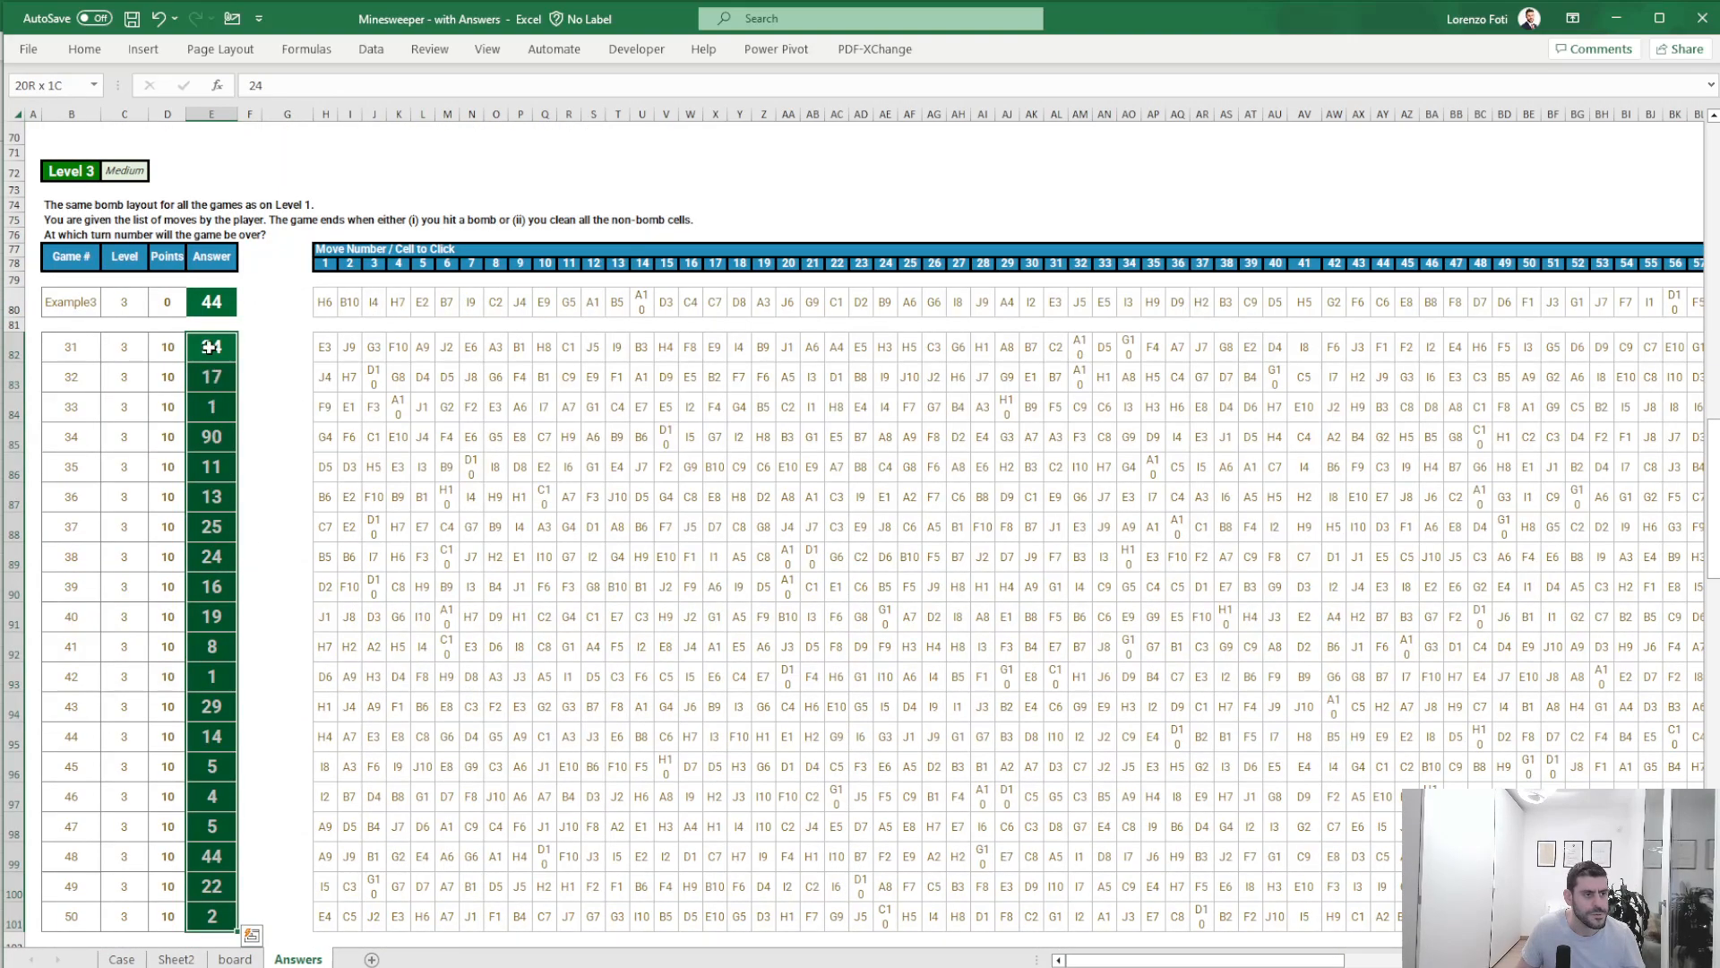
pyautogui.click(176, 957)
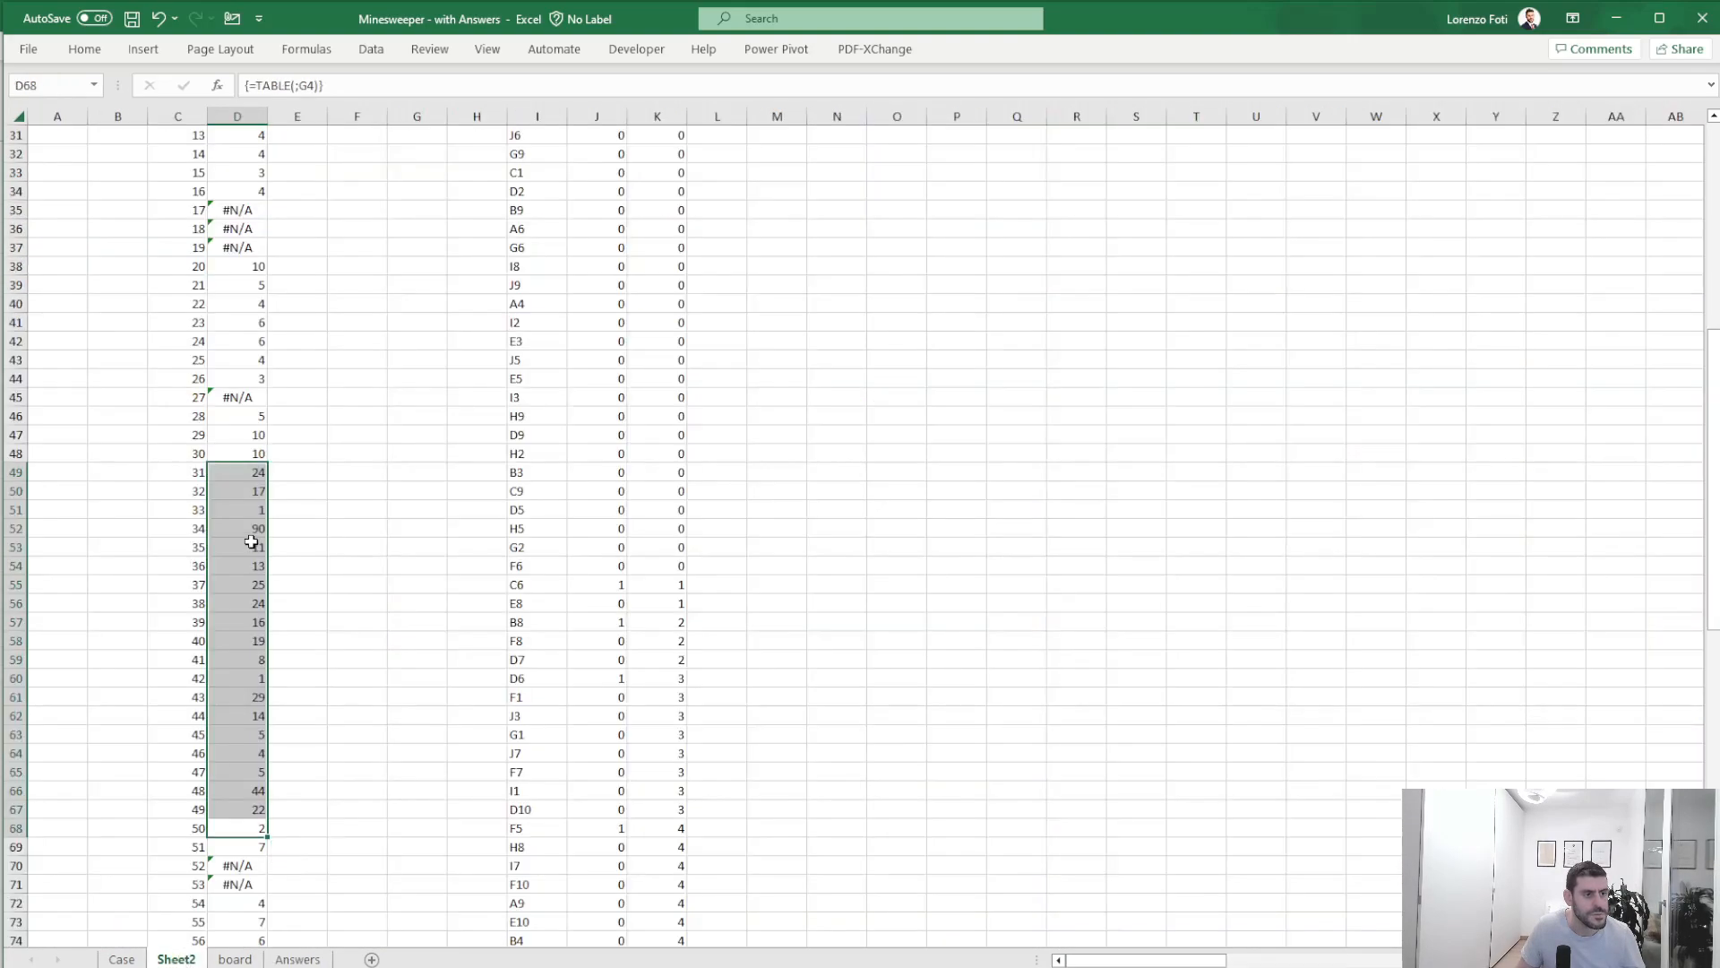
pyautogui.click(296, 940)
pyautogui.click(298, 959)
pyautogui.moveTo(215, 439); pyautogui.dragTo(215, 502)
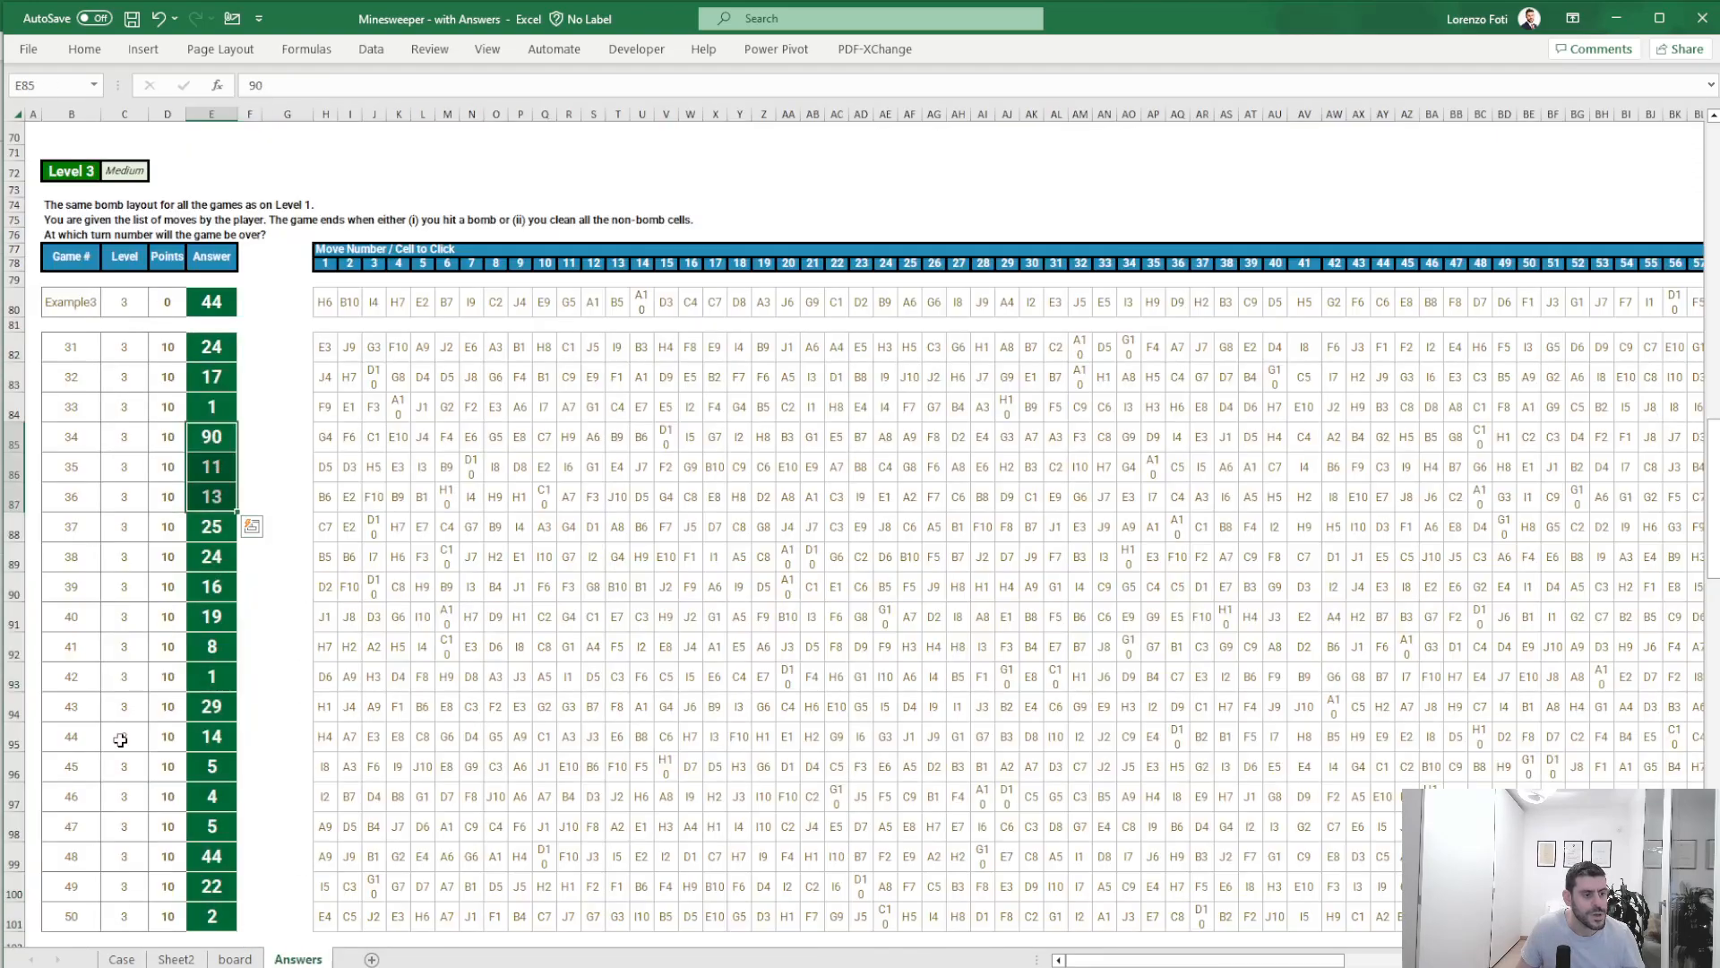
# - Read the Level 4 task on the Case sheet and change the game label in B29 of the board sheet to Example4
pyautogui.click(107, 960)
pyautogui.scroll(-12, 135, 860)
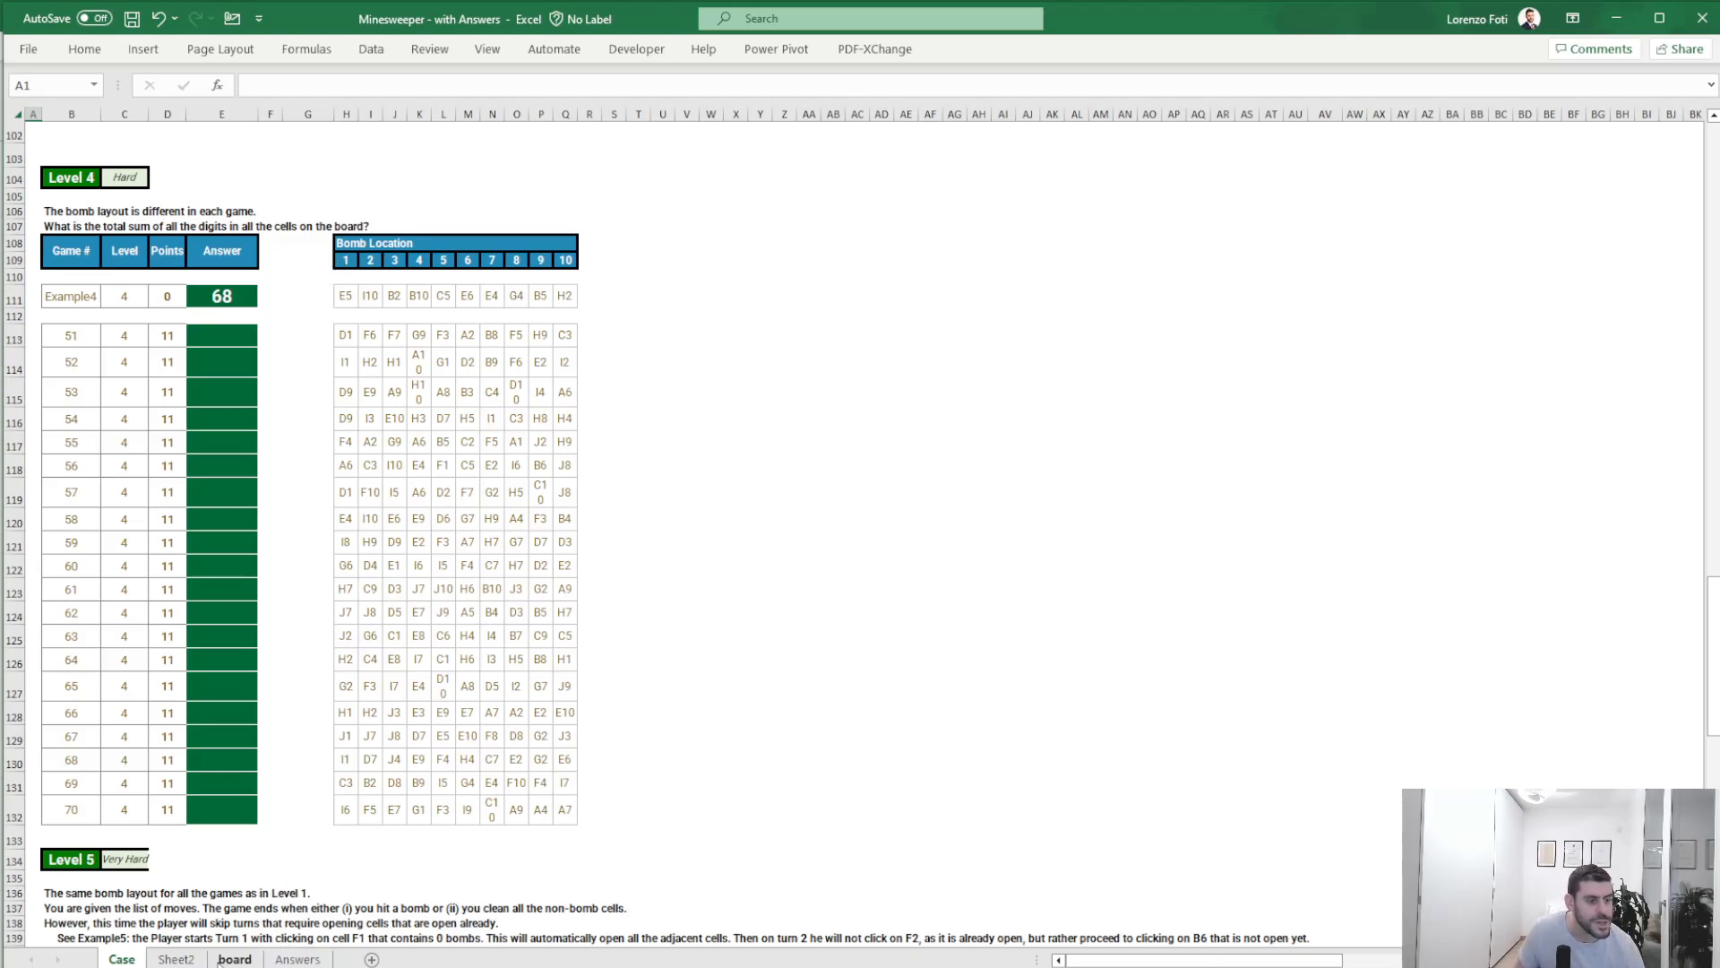
pyautogui.click(235, 959)
pyautogui.scroll(4, 266, 595)
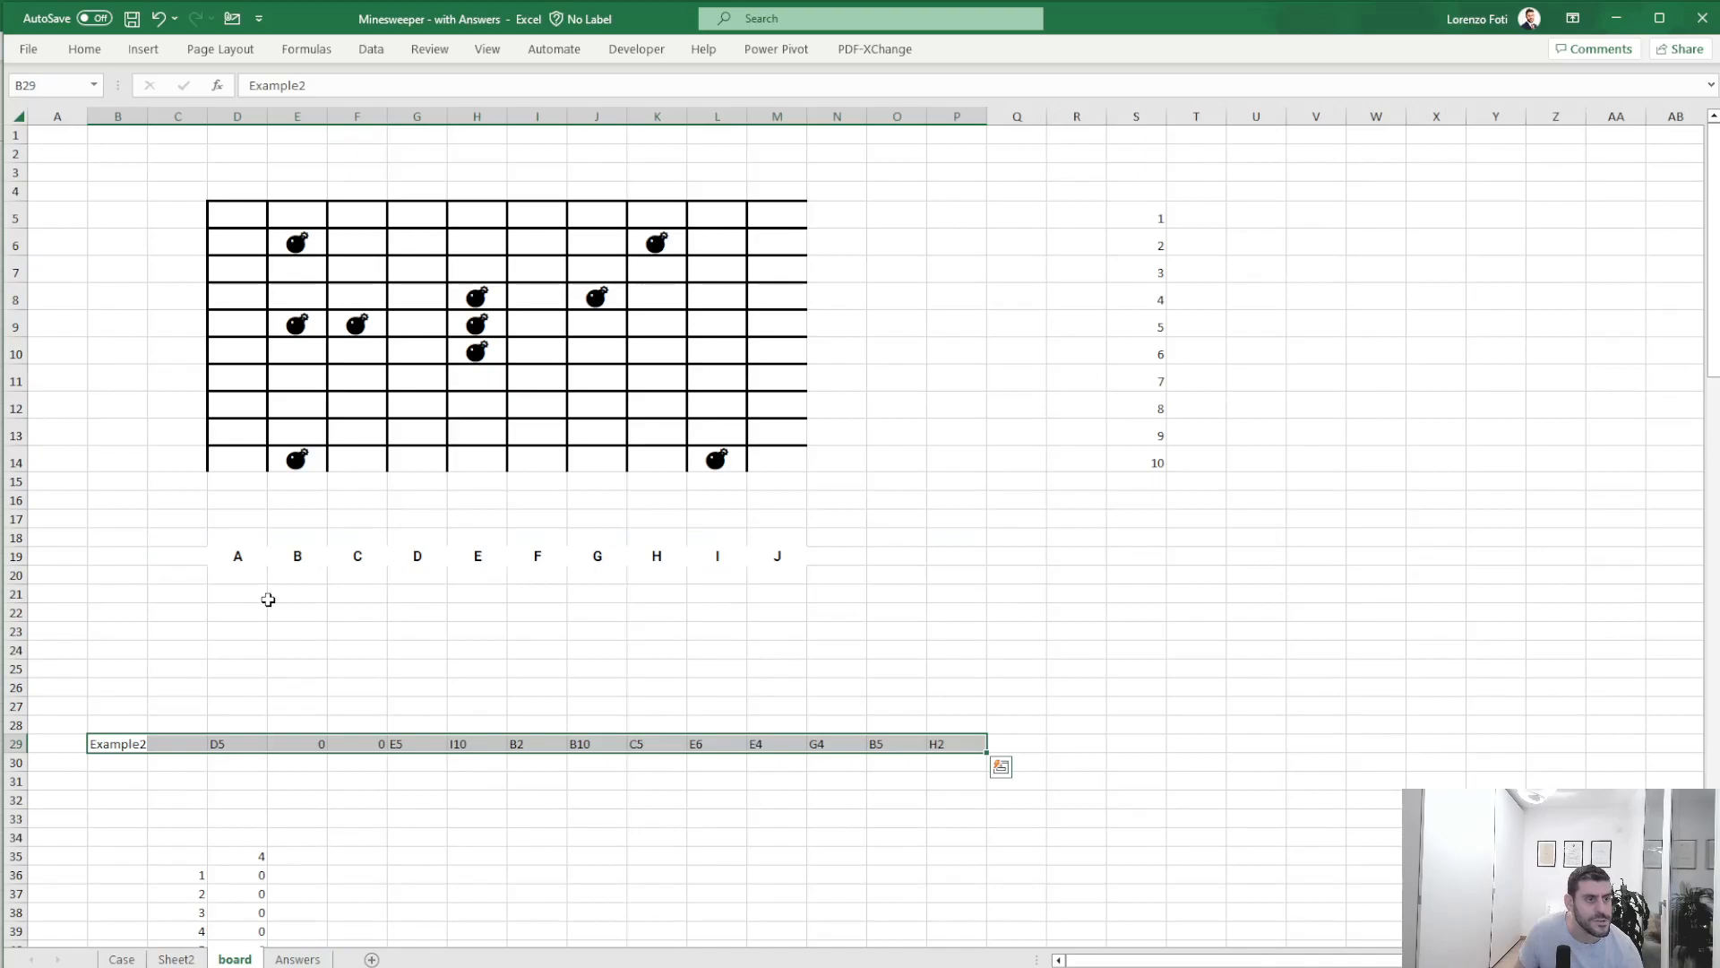
pyautogui.moveTo(183, 535); pyautogui.dragTo(5, 481)
pyautogui.click(98, 748)
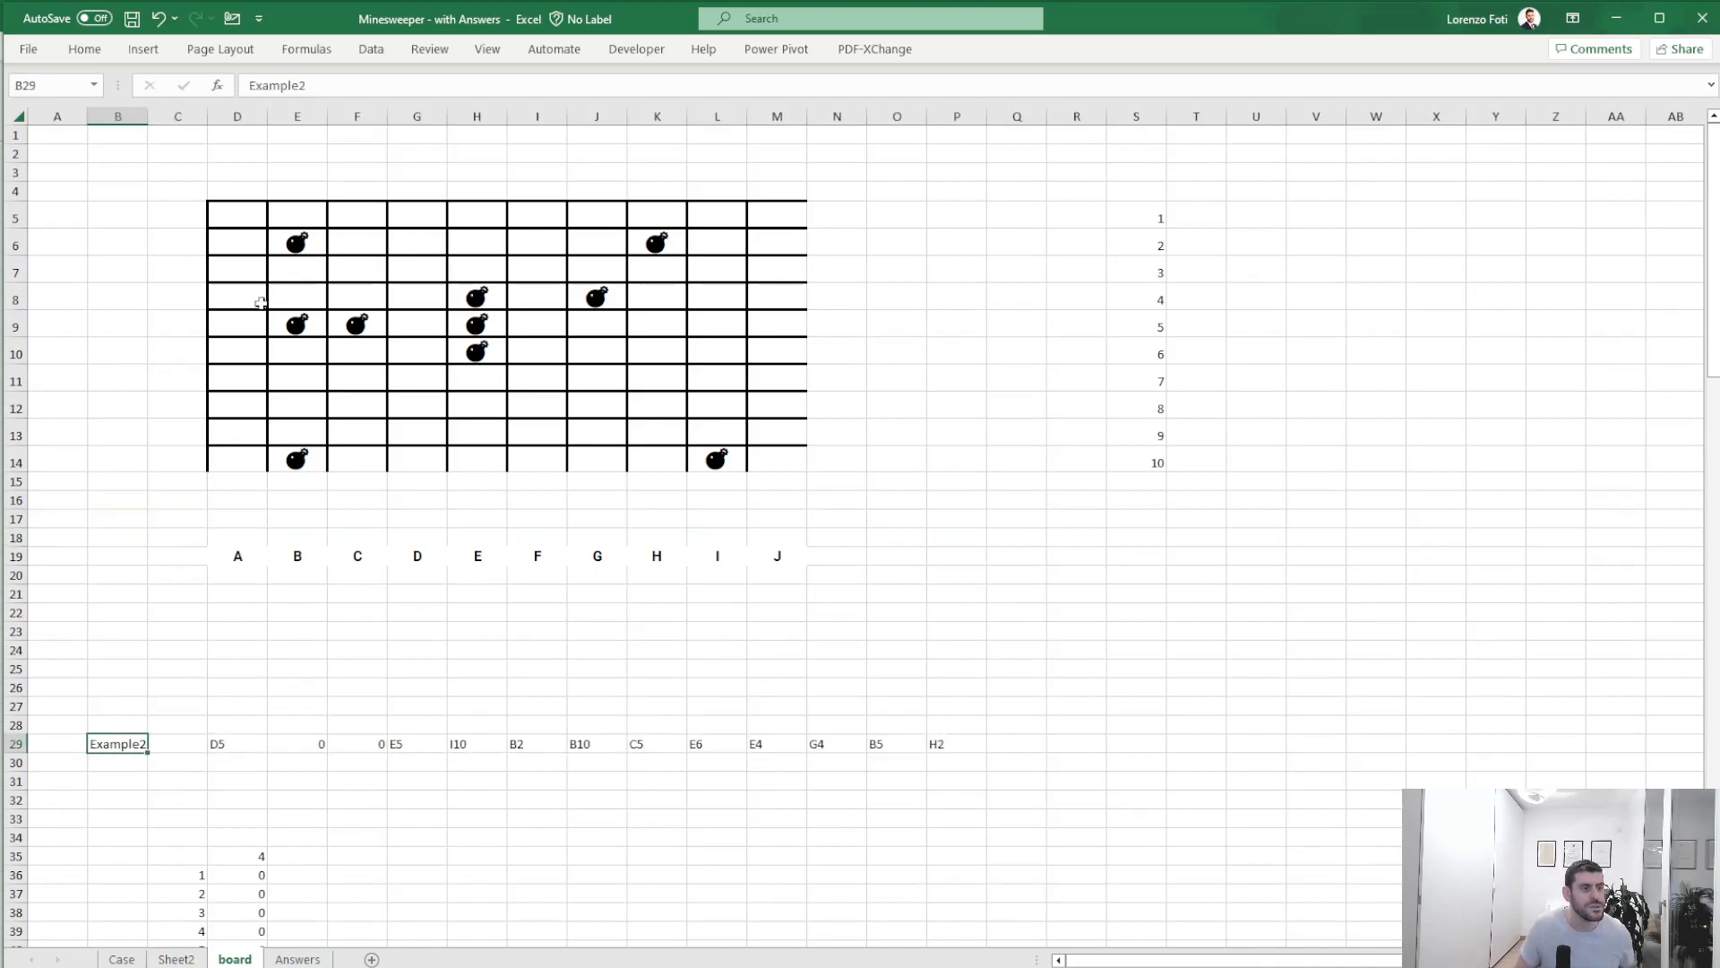
pyautogui.click(353, 80)
pyautogui.press('BackSpace')
pyautogui.write('4')
pyautogui.press('Return')
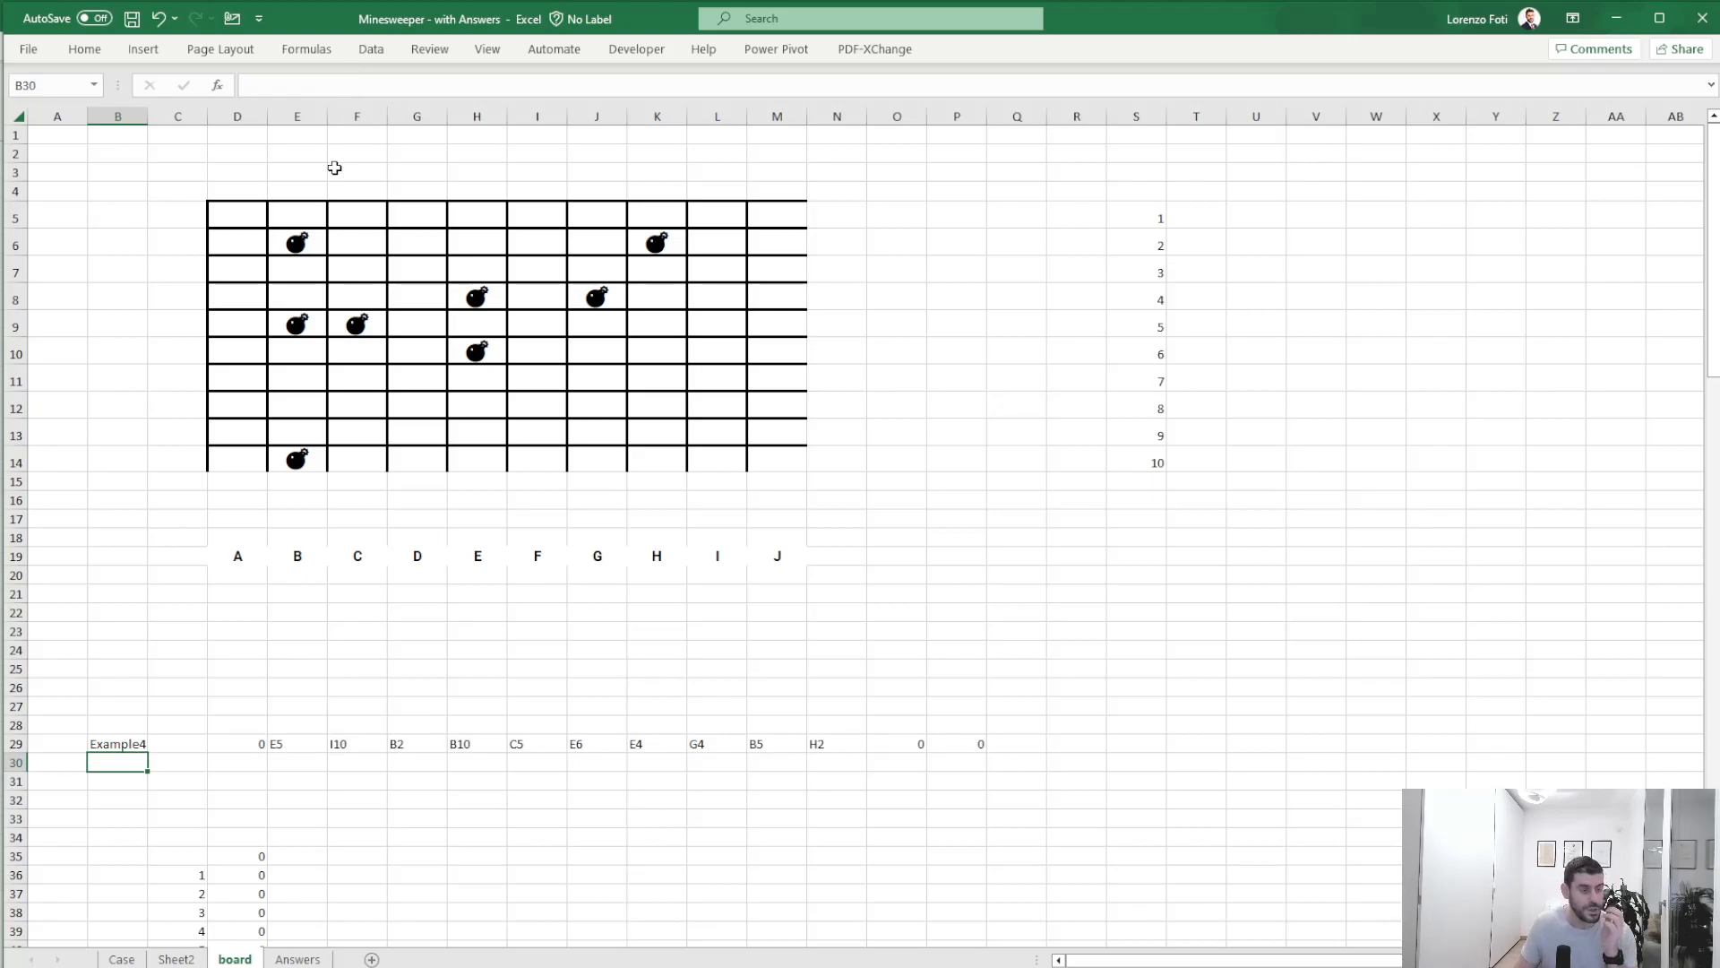
# - Inspect the bomb-placement formula in D5 and the neighbouring-bomb count formula in D35 of the board sheet
pyautogui.click(240, 223)
pyautogui.scroll(-5, 241, 242)
pyautogui.scroll(2, 241, 251)
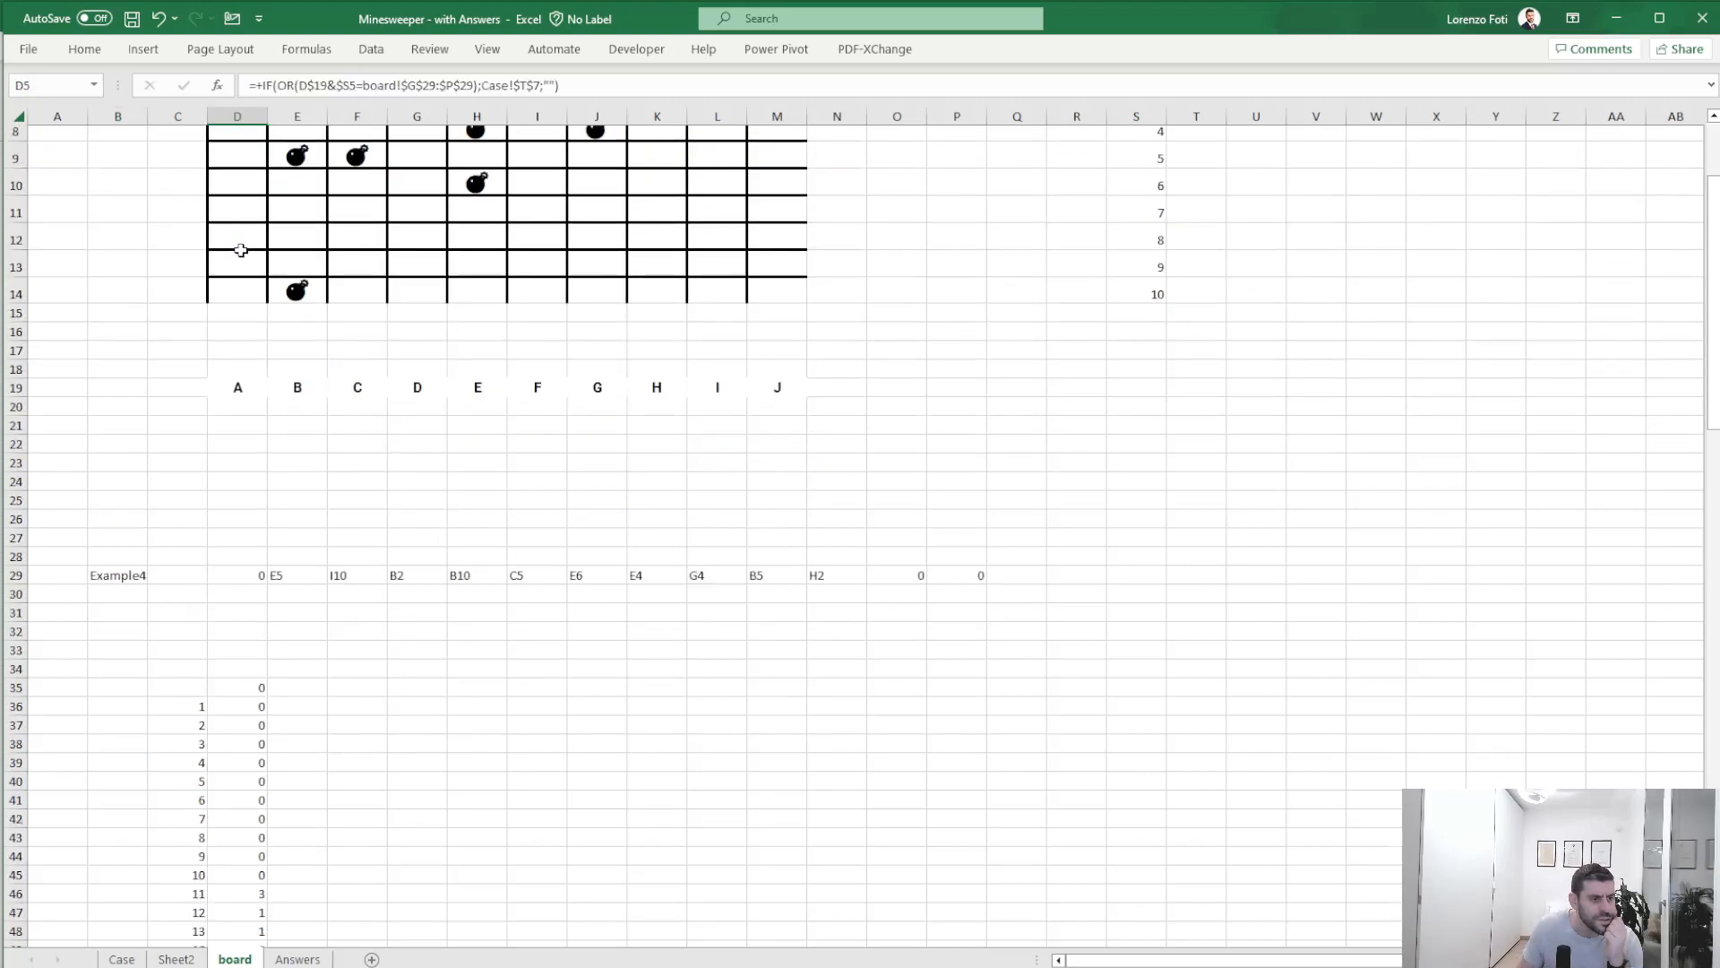
pyautogui.click(251, 681)
pyautogui.click(349, 86)
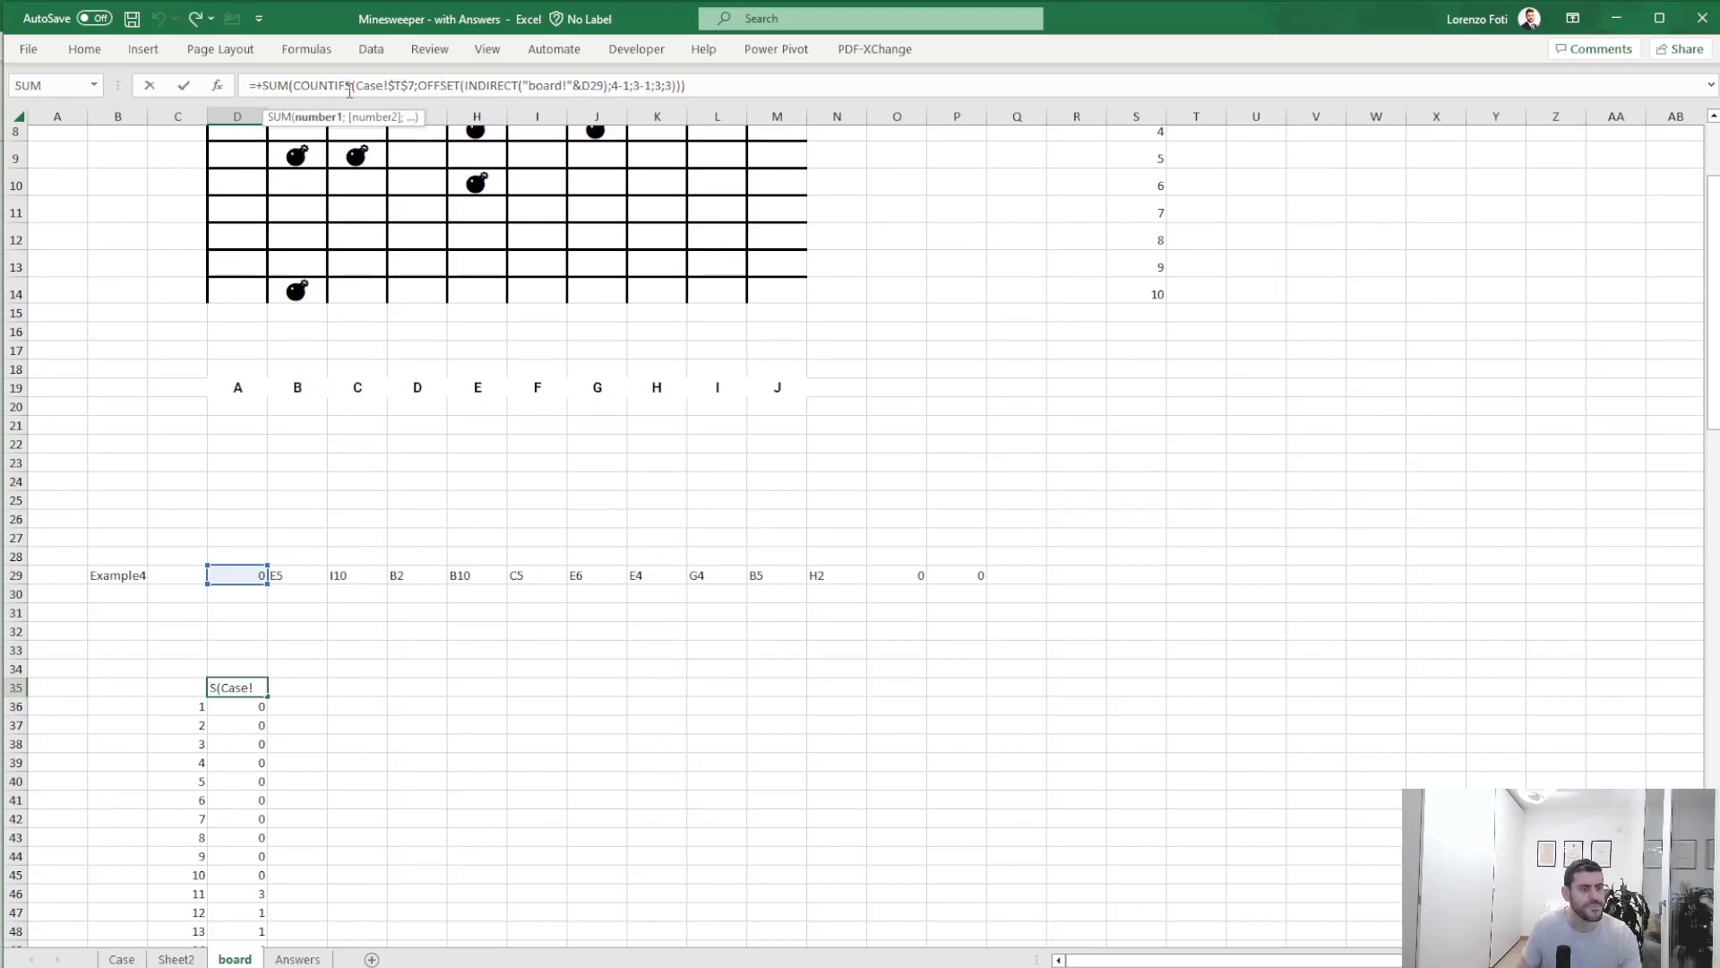
pyautogui.press('Escape')
# - List all board cell coordinates in one column from U19 with +TOCOL(D19:M19&S5#)
pyautogui.scroll(3, 1237, 556)
pyautogui.click(1279, 556)
pyautogui.write('+TOCOL(')
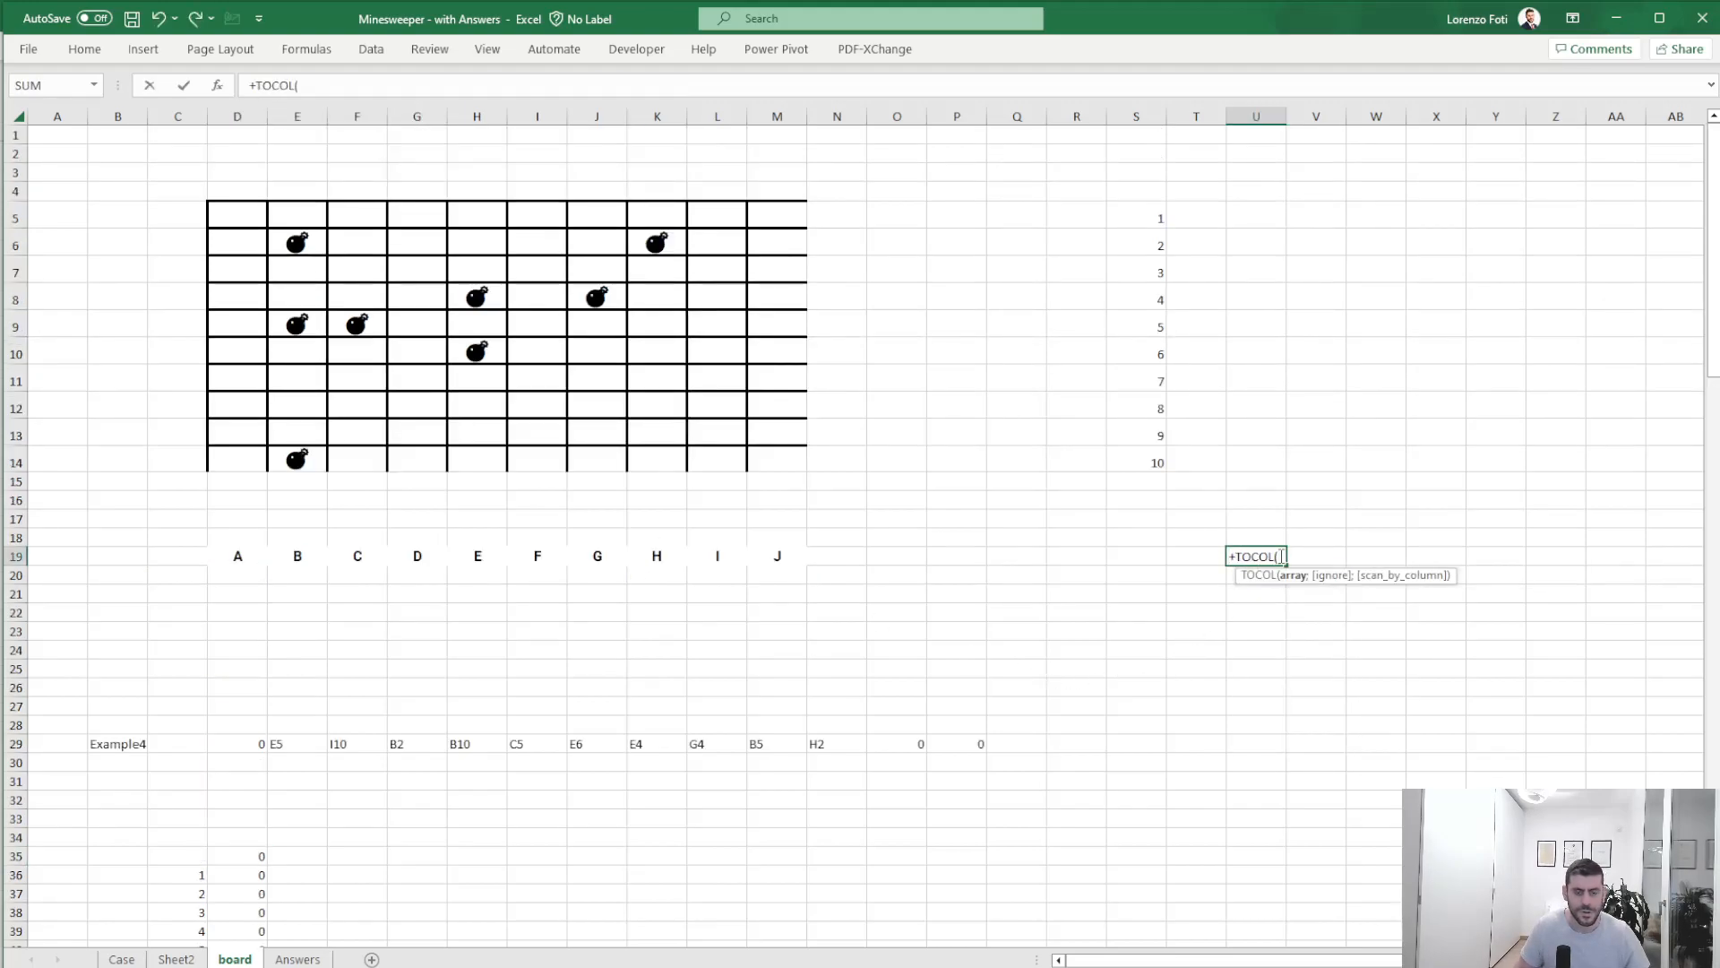
pyautogui.hotkey('ctrl', 'Left')
pyautogui.hotkey('ctrl', 'Left')
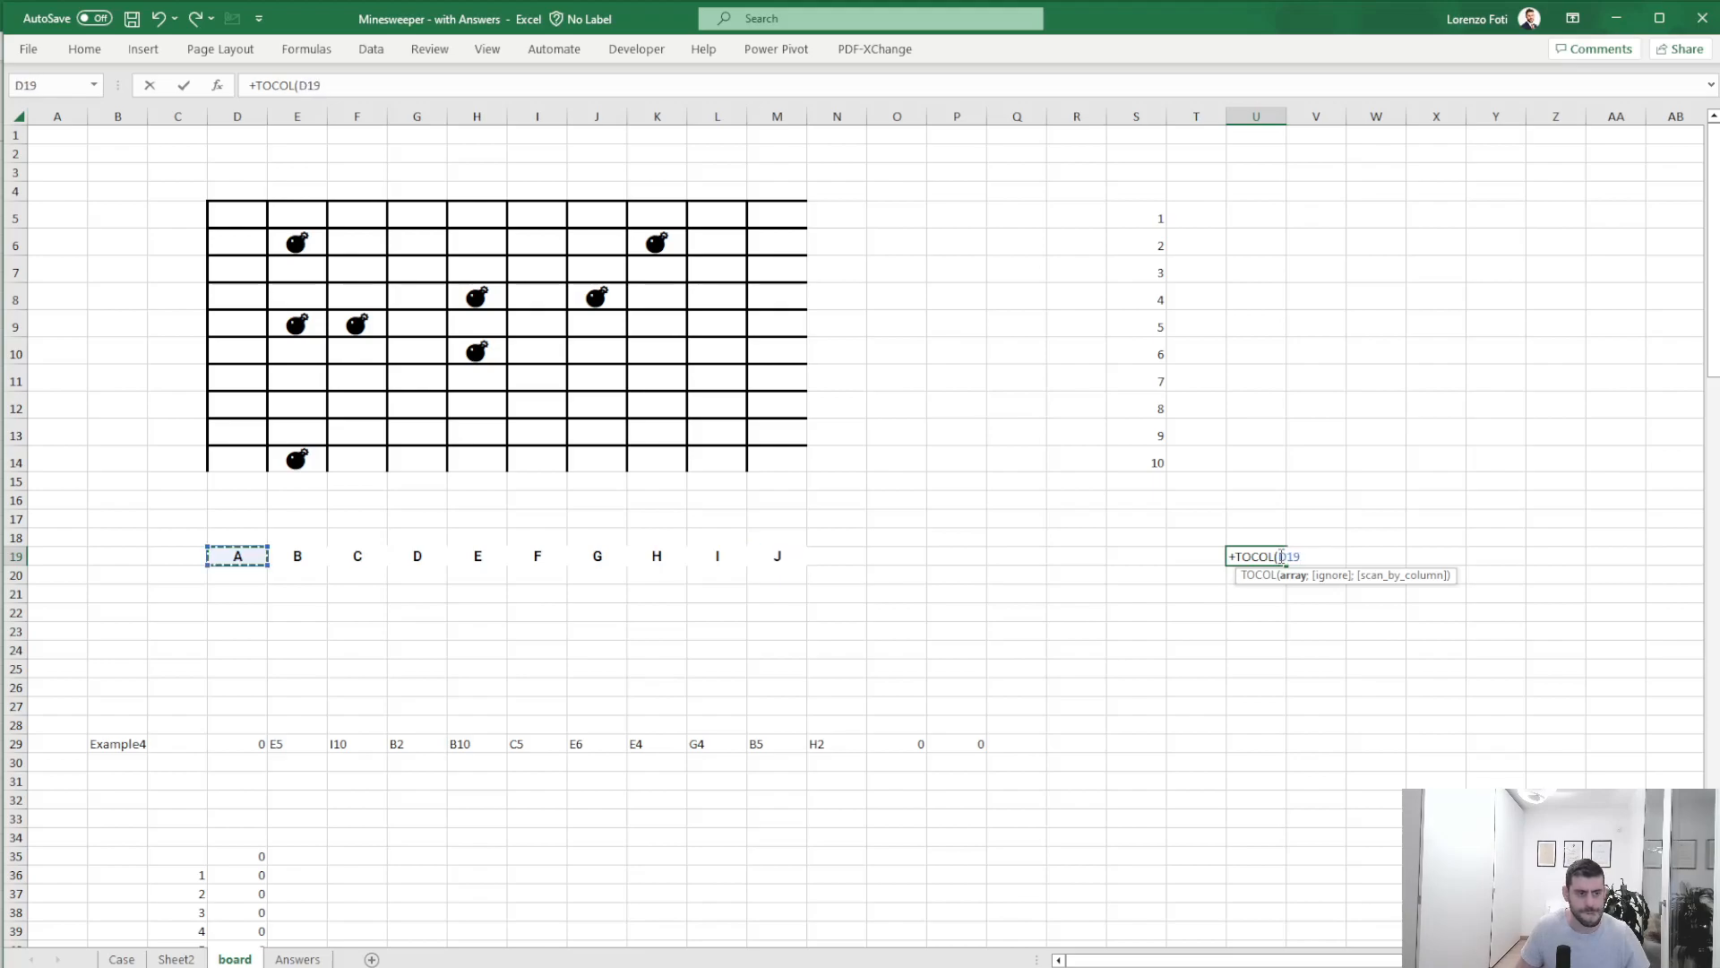
pyautogui.hotkey('ctrl', 'shift', 'Right')
pyautogui.write('&')
pyautogui.hotkey('ctrl', 'Up')
pyautogui.press('Left')
pyautogui.press('Left')
pyautogui.press('Down')
pyautogui.press('Down')
pyautogui.press('Down')
pyautogui.press('Down')
pyautogui.hotkey('ctrl', 'shift', 'Down')
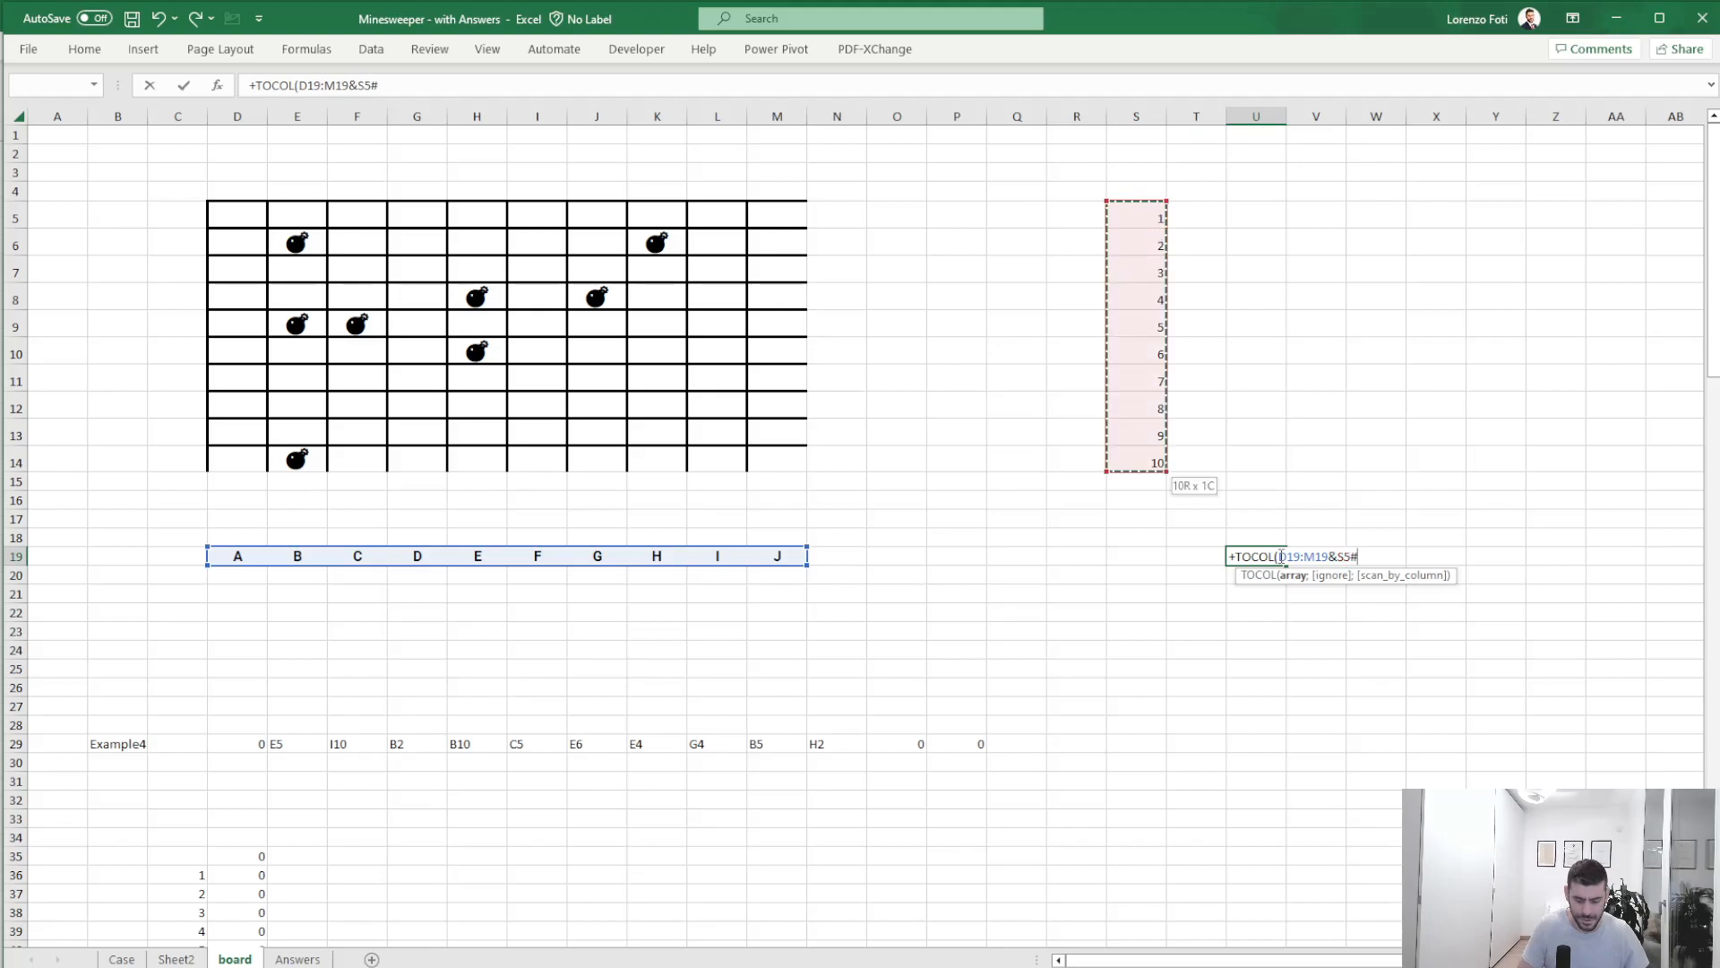
pyautogui.write(')')
pyautogui.press('Return')
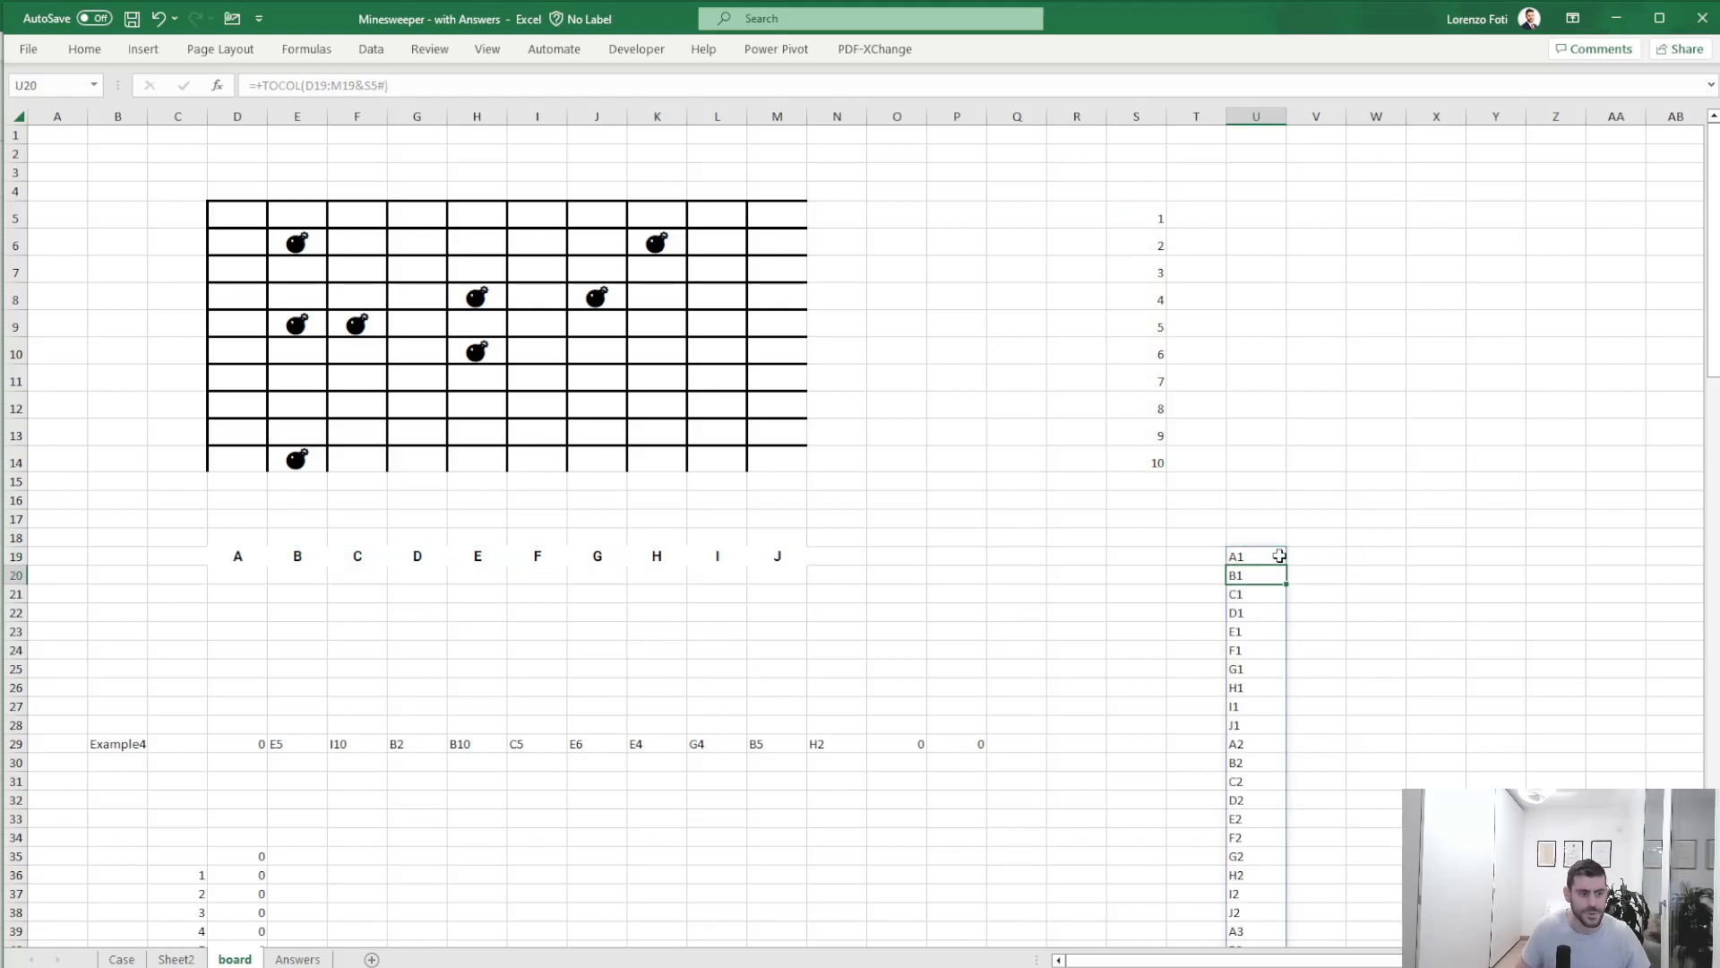
# - Copy the neighbouring-bomb count formula from D35 into C35 and clear column D from D35 downward
pyautogui.scroll(-4, 1121, 722)
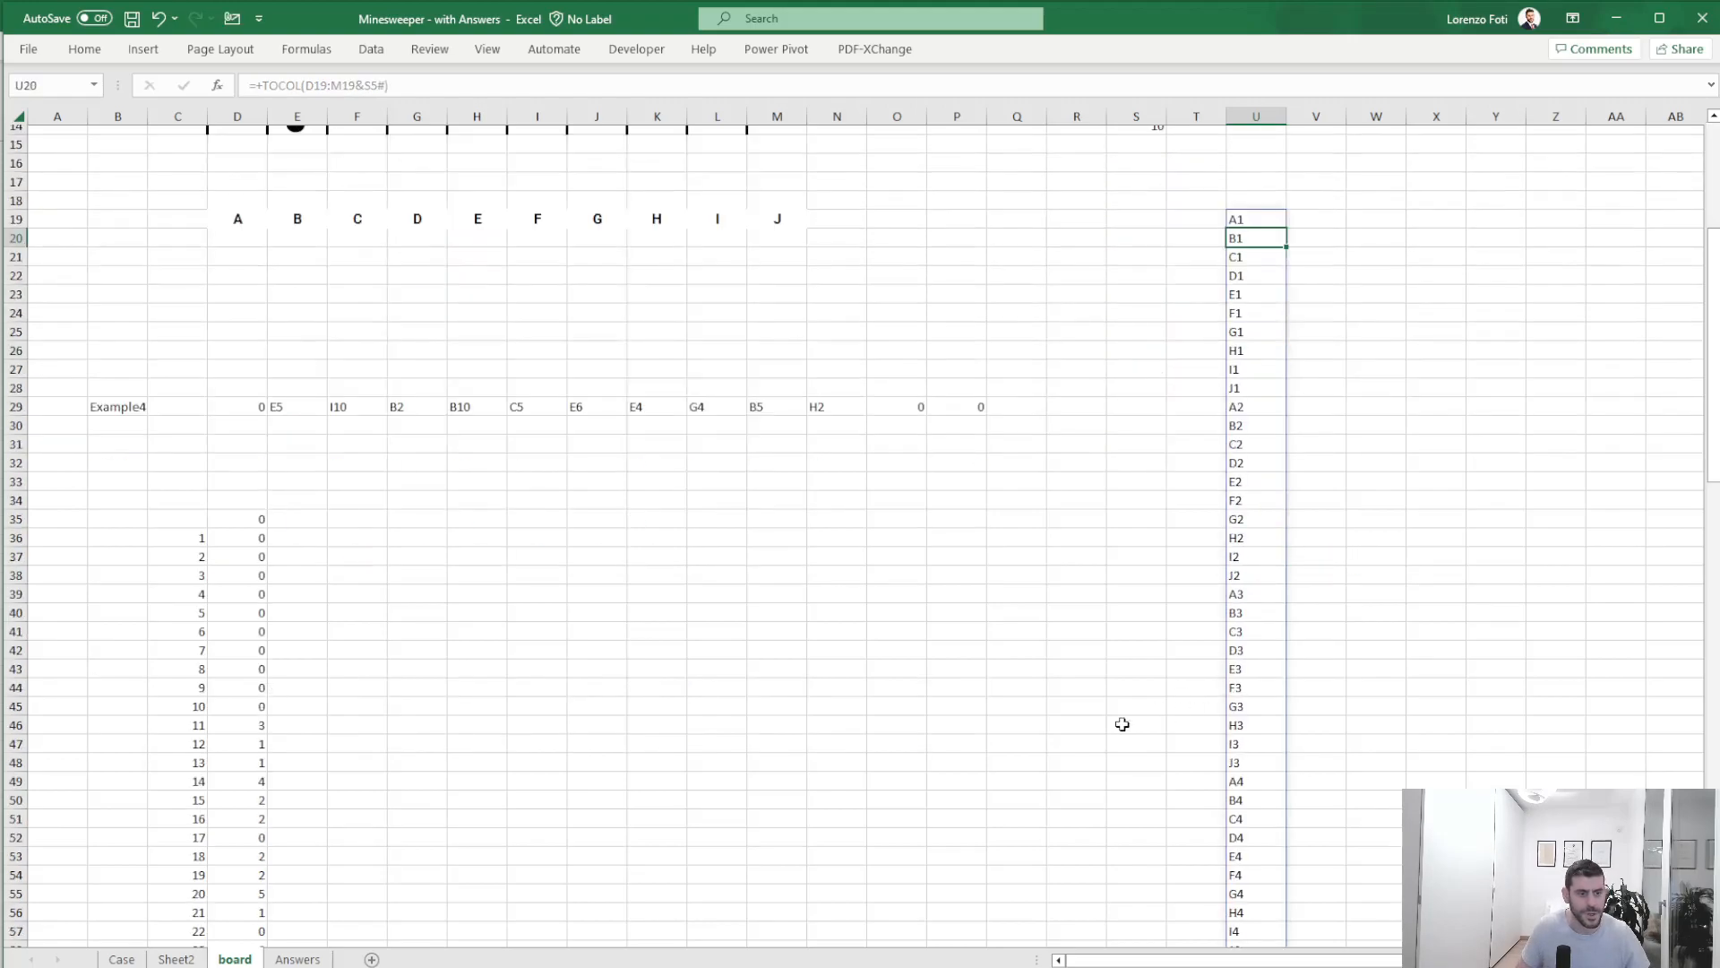
pyautogui.click(264, 501)
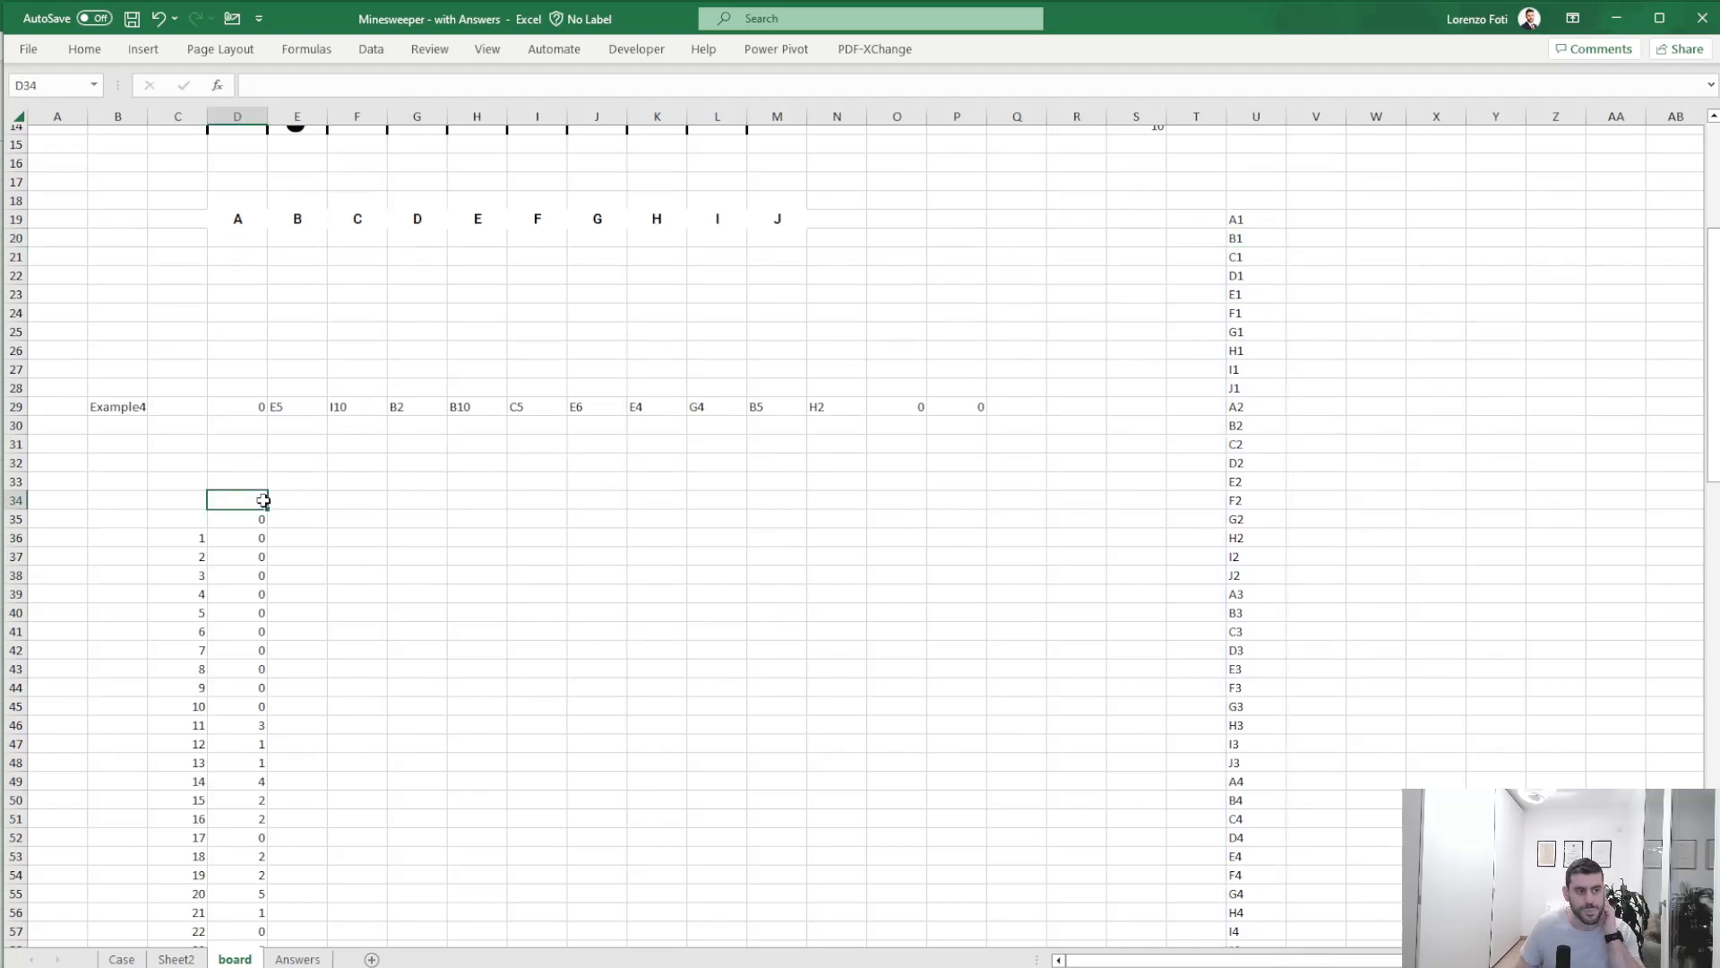
pyautogui.click(245, 522)
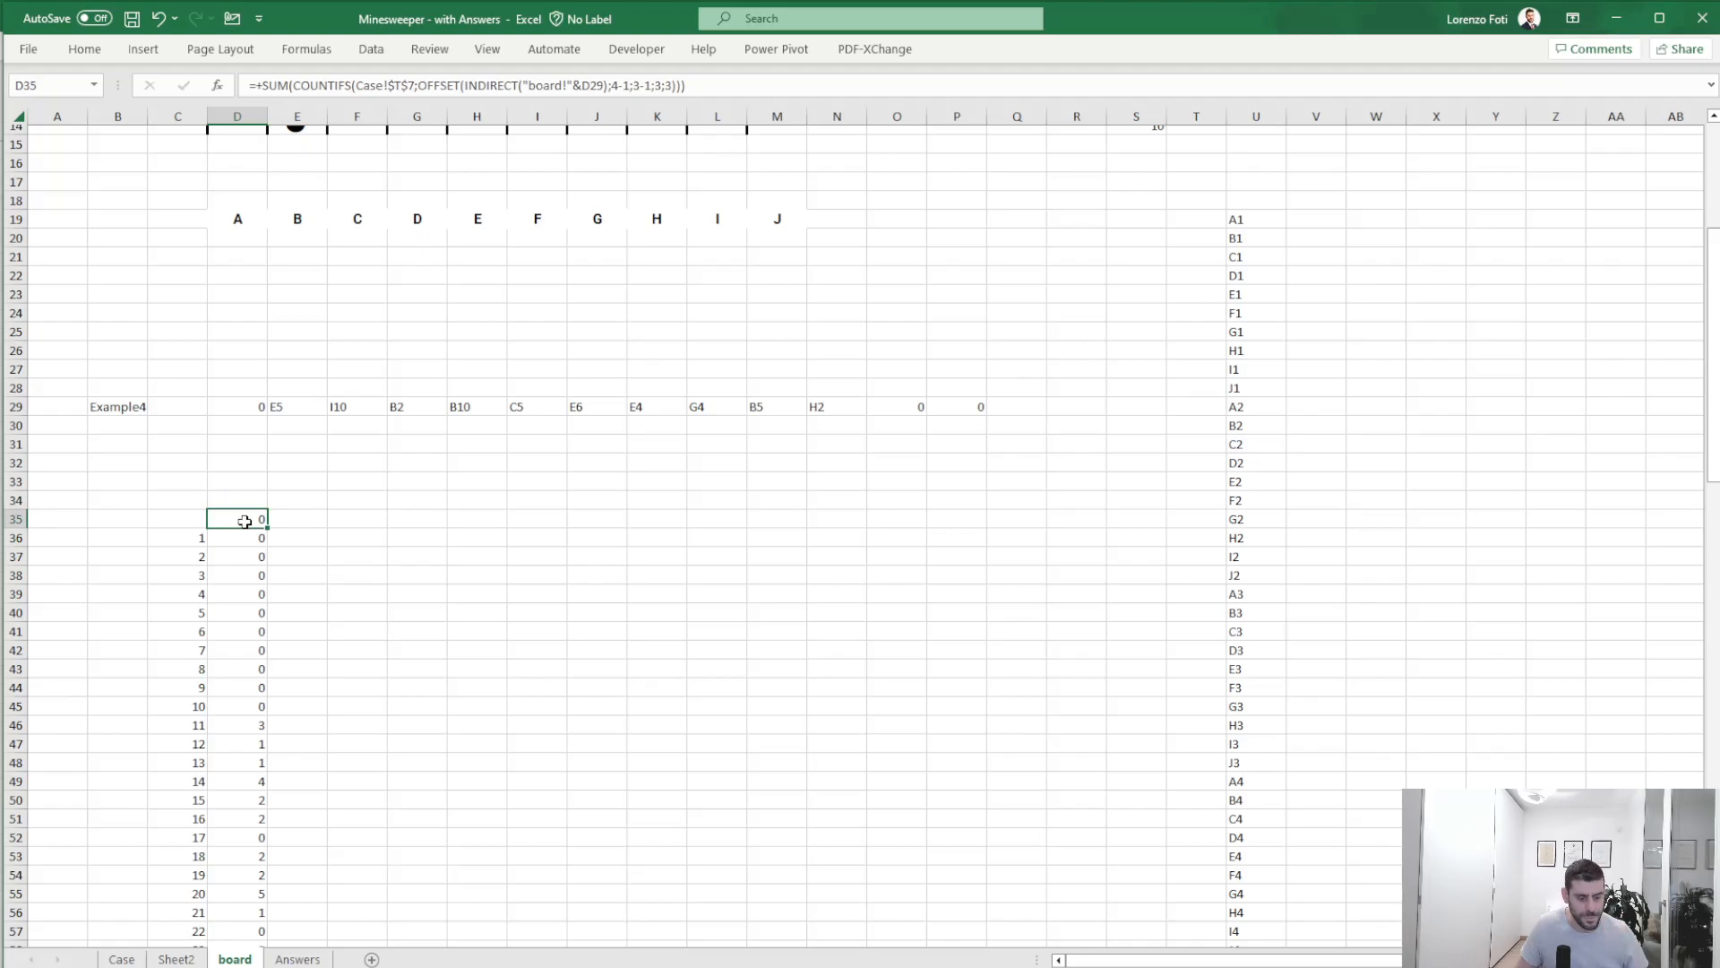
pyautogui.click(192, 519)
pyautogui.write('0')
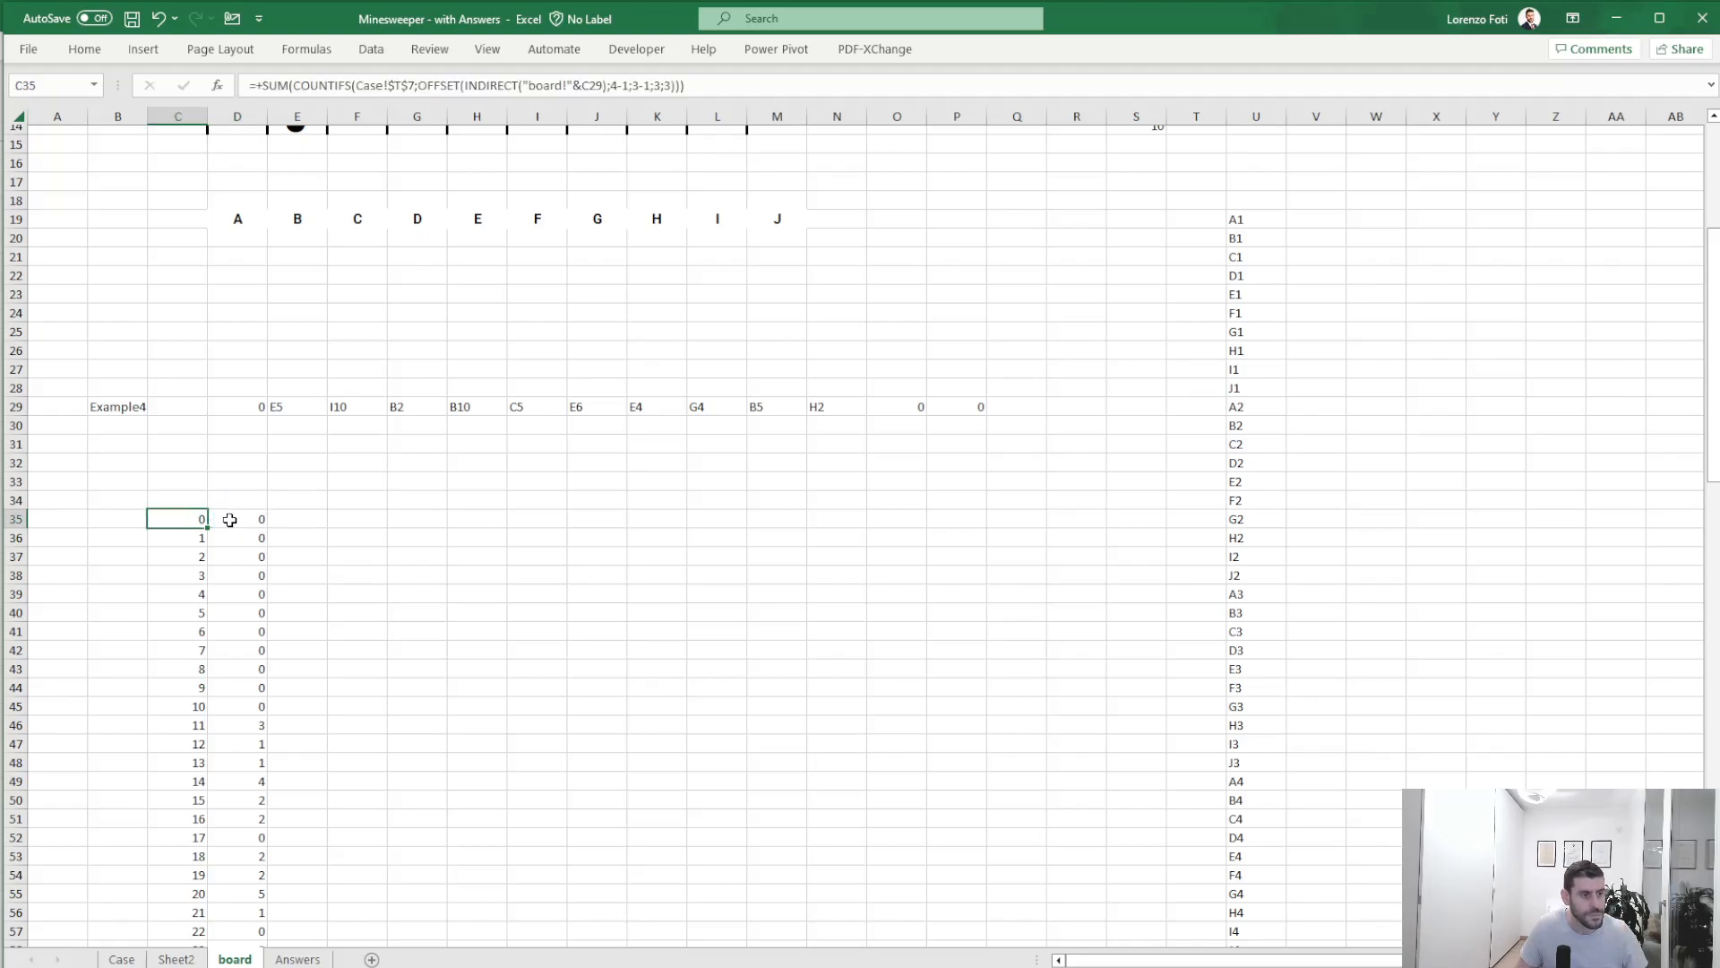
pyautogui.click(234, 520)
pyautogui.hotkey('ctrl', 'shift', 'Down')
pyautogui.press('Delete')
pyautogui.hotkey('ctrl', 'BackSpace')
pyautogui.press('Up')
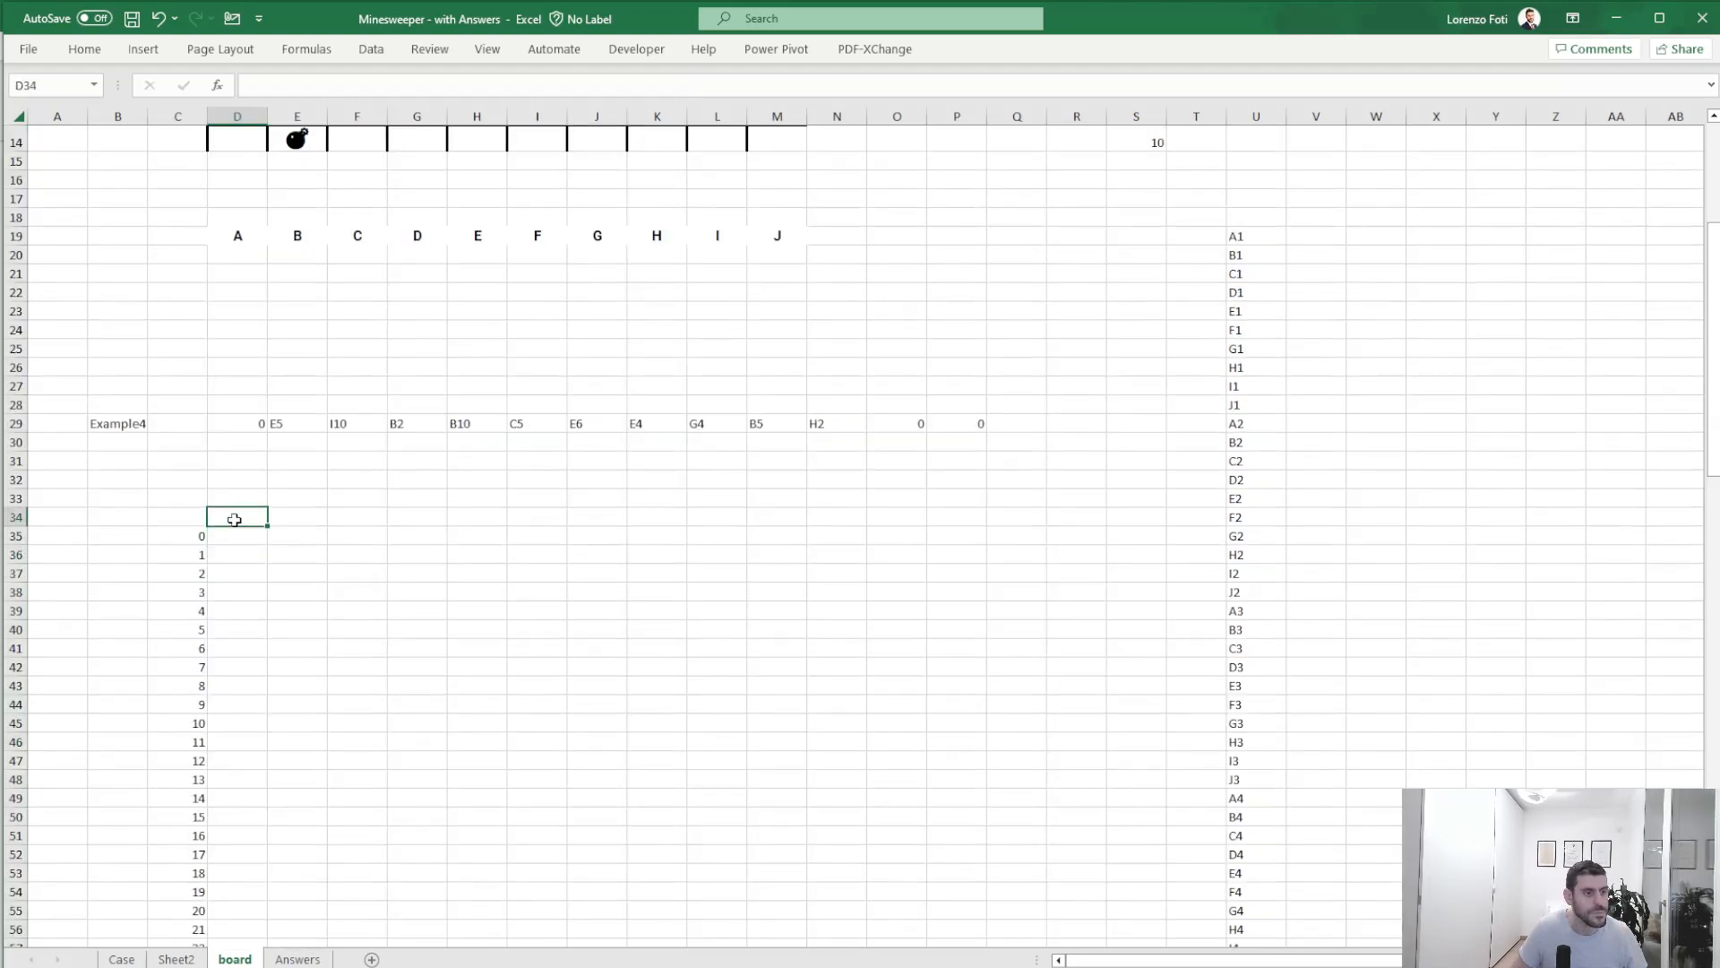
# - Try to transpose the spilled coordinate list in U19 into row 34 from D34 with +TRANSPOSE(U19#)
pyautogui.click(1254, 237)
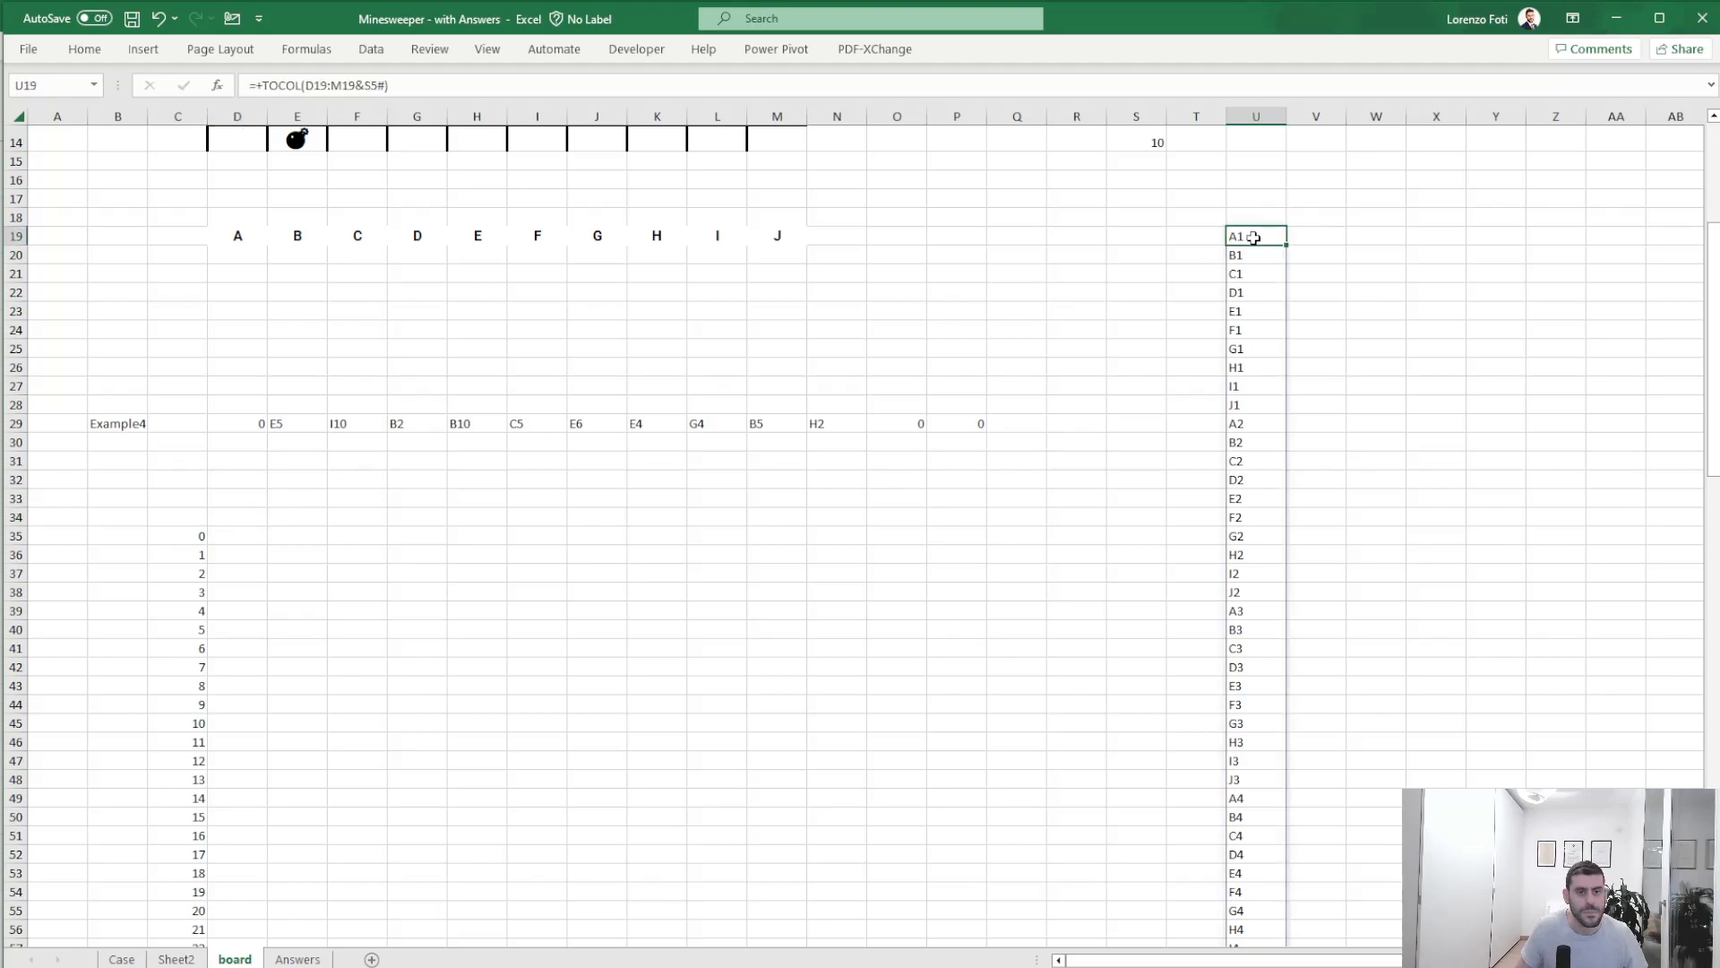
pyautogui.click(258, 513)
pyautogui.write('+tra')
pyautogui.press('Tab')
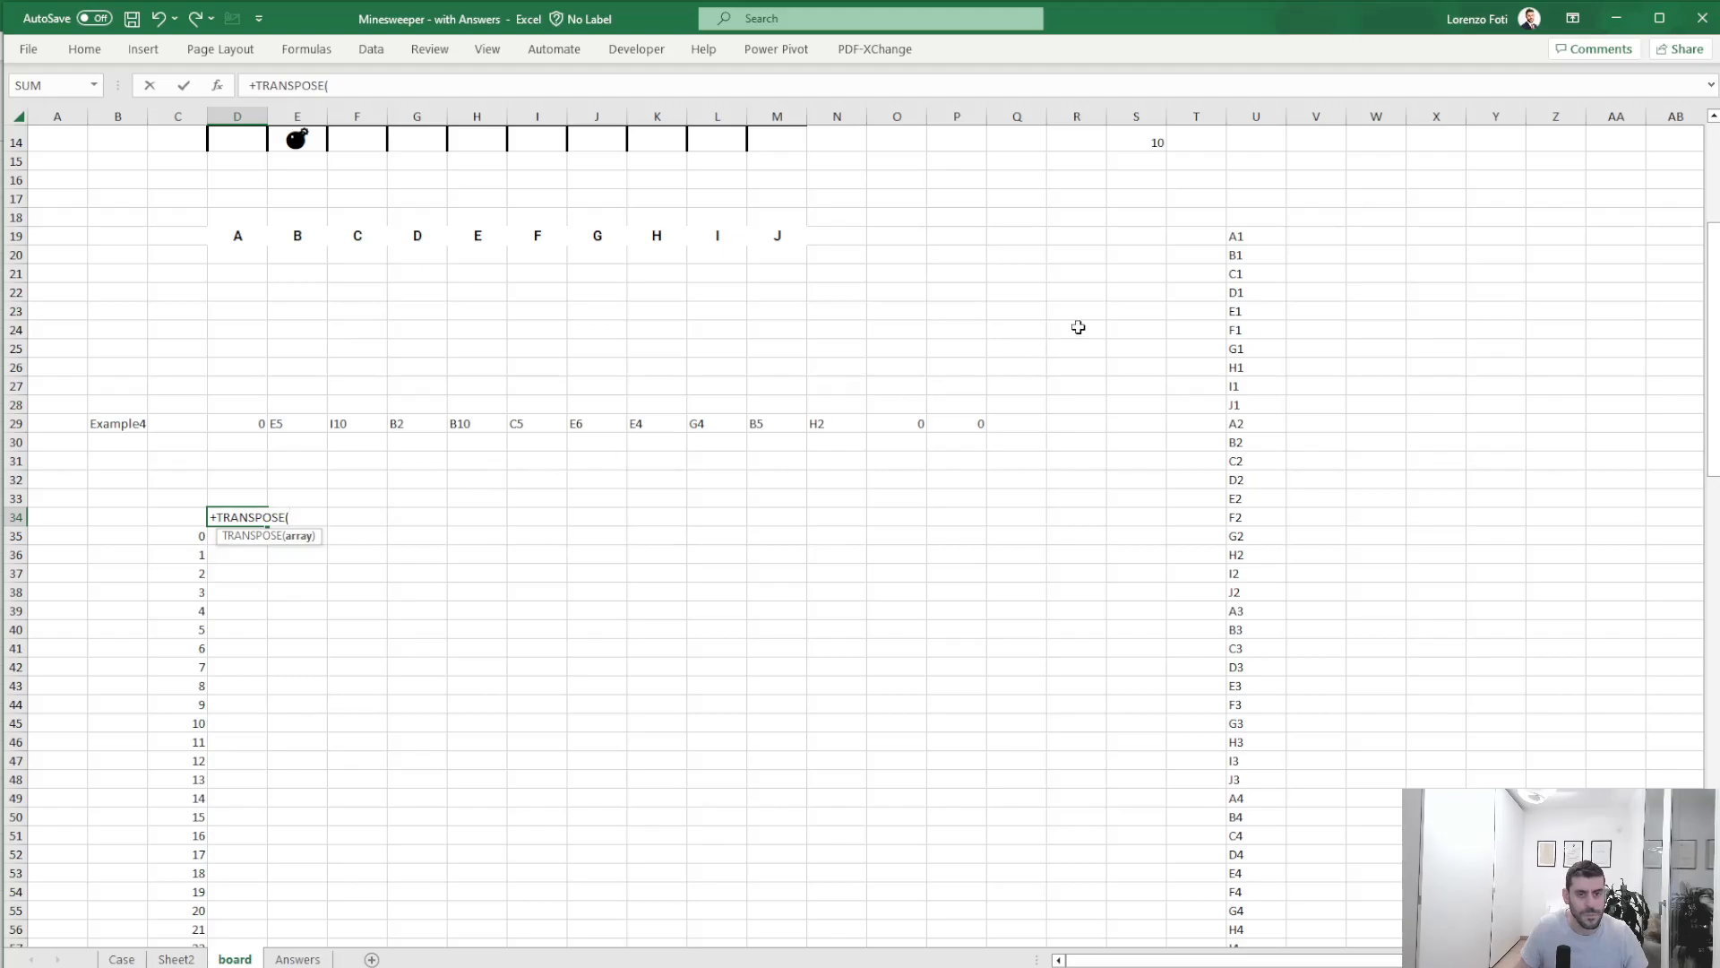
pyautogui.click(1250, 231)
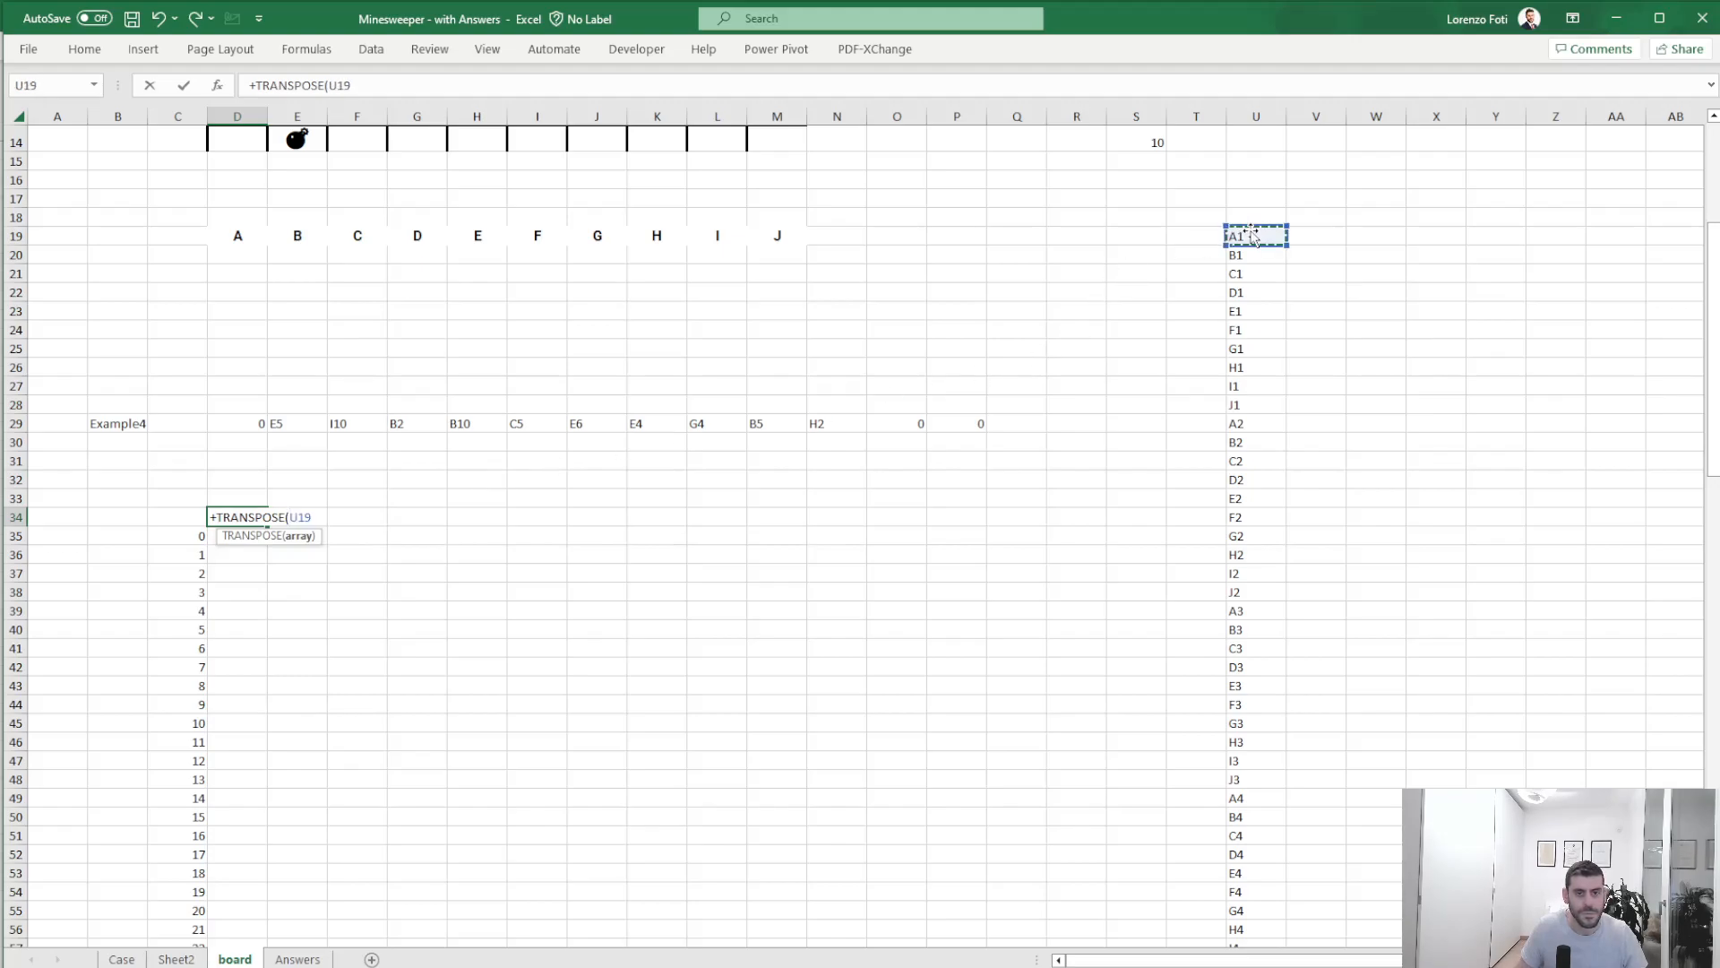
pyautogui.scroll(-20, 1251, 231)
pyautogui.press('Return')
pyautogui.press('Up')
pyautogui.press('Up')
pyautogui.press('Up')
pyautogui.press('Up')
pyautogui.press('Up')
pyautogui.press('Up')
pyautogui.press('Up')
pyautogui.press('Up')
pyautogui.press('Up')
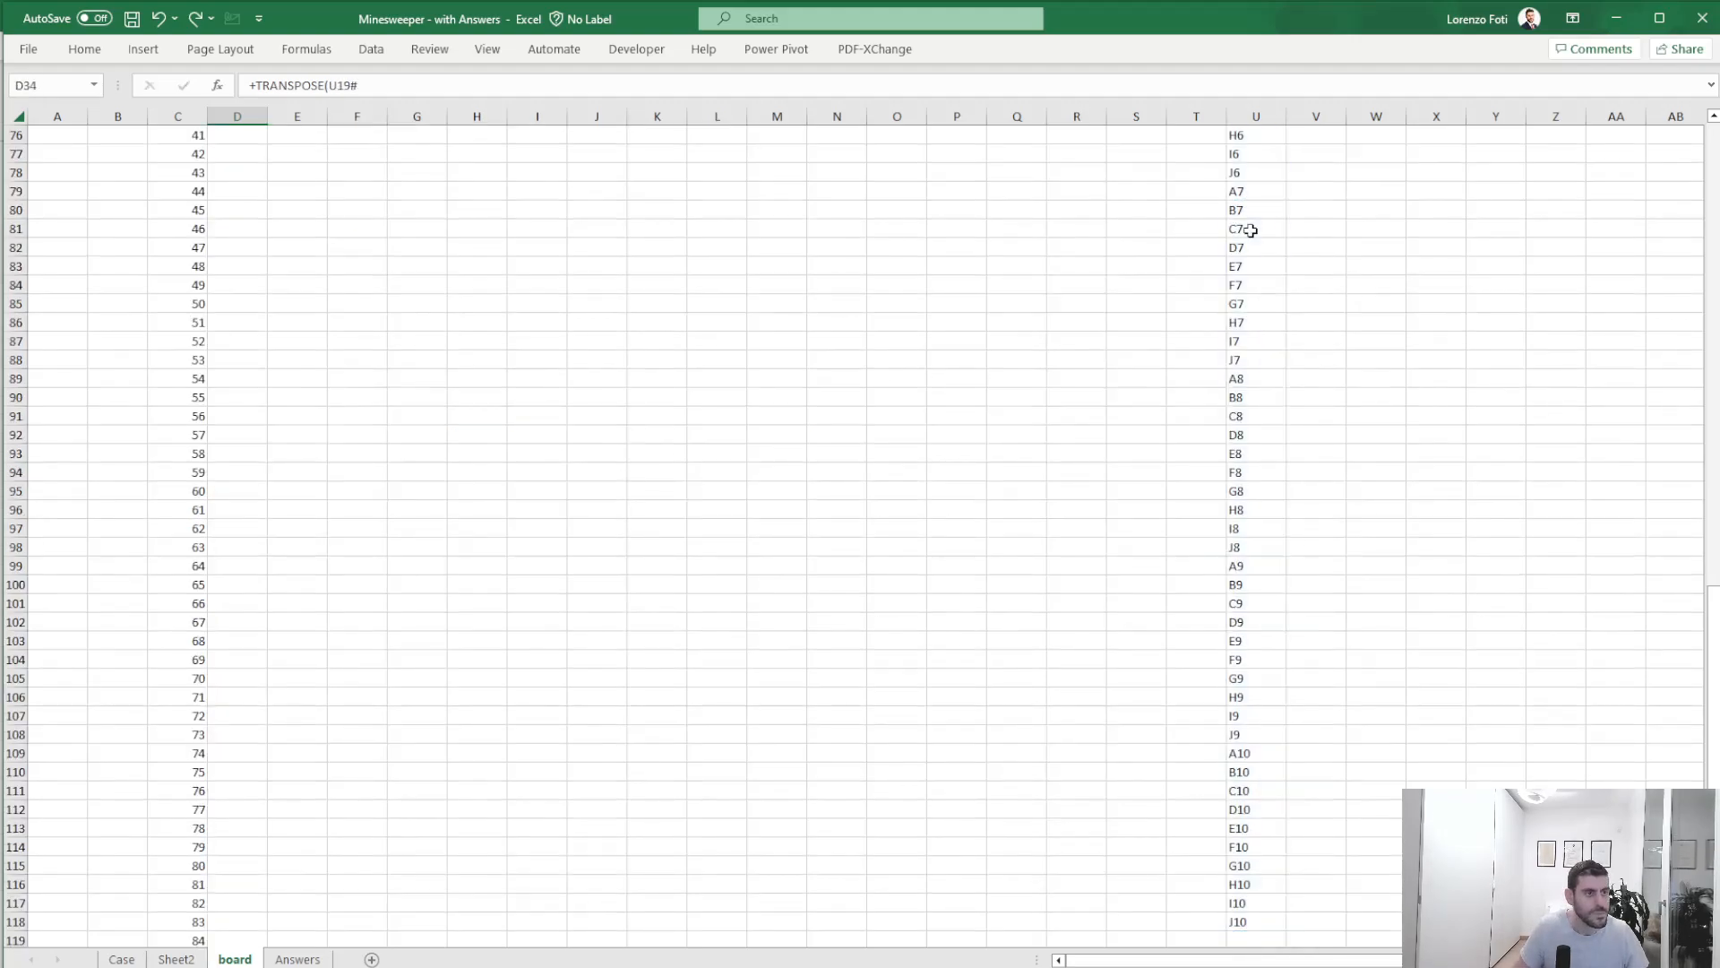
pyautogui.press('Up')
pyautogui.press('Down')
pyautogui.press('Down')
pyautogui.press('Down')
pyautogui.press('Down')
pyautogui.press('Down')
pyautogui.press('Down')
pyautogui.press('Down')
pyautogui.press('Down')
pyautogui.press('Down')
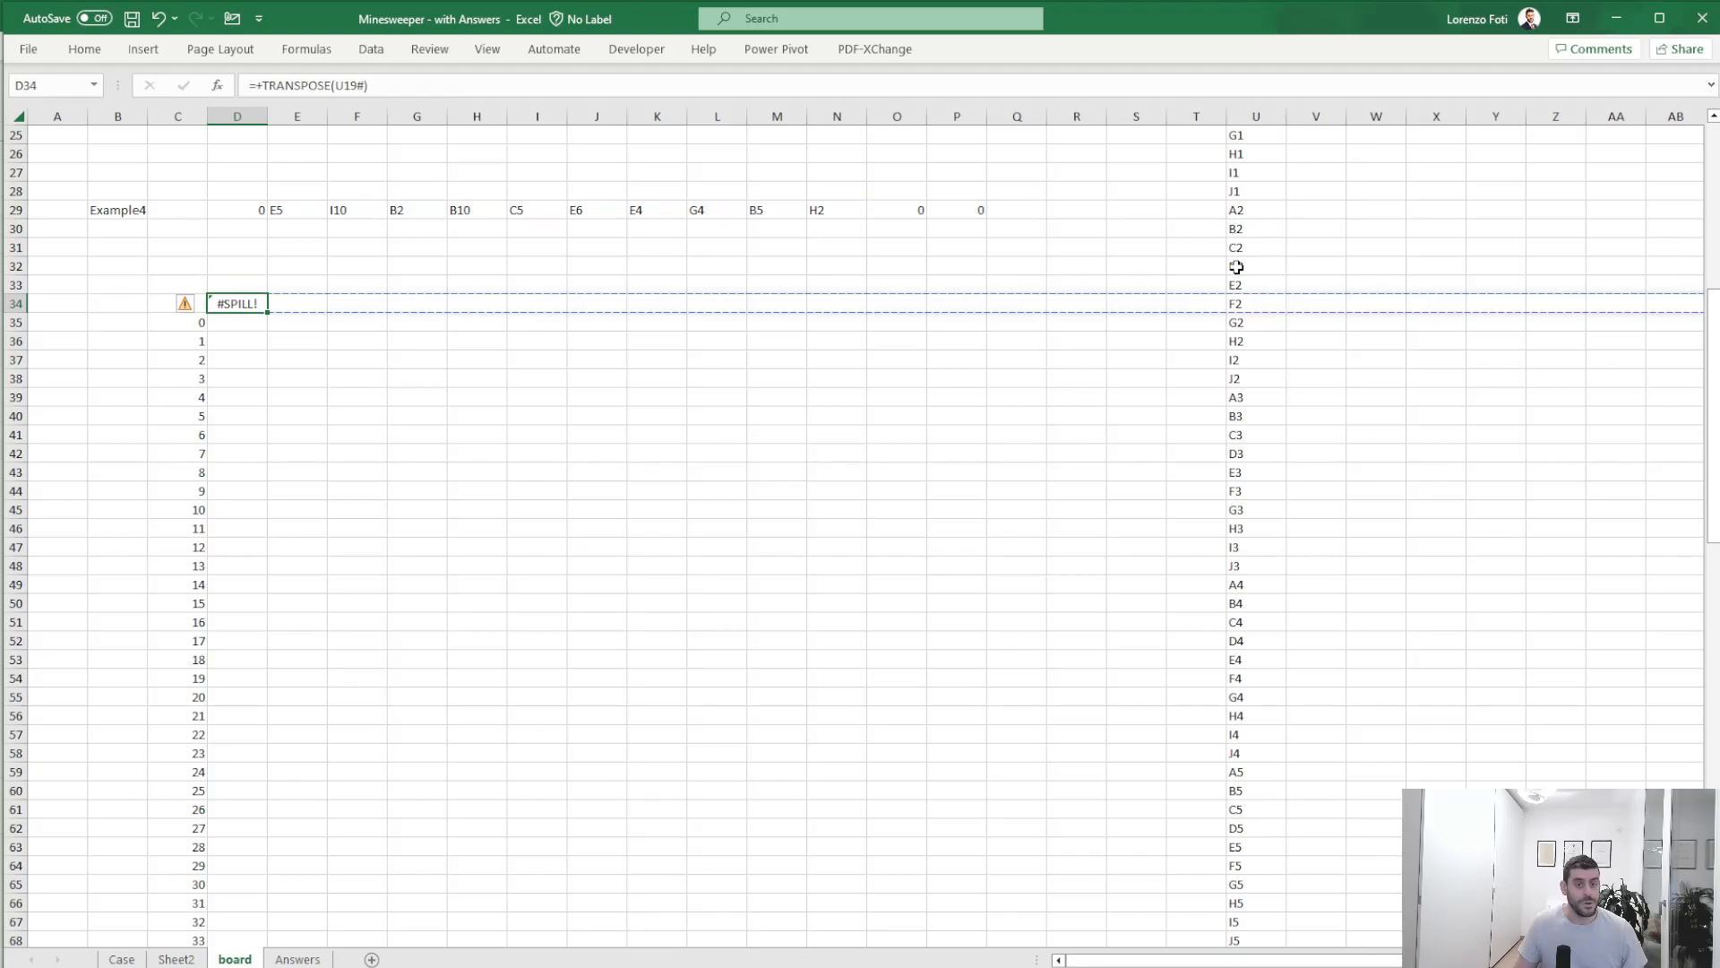
# - Transpose the coordinate list into a row starting at W19 with +TRANSPOSE(U19#)
pyautogui.scroll(5, 1237, 267)
pyautogui.click(1357, 305)
pyautogui.write('+')
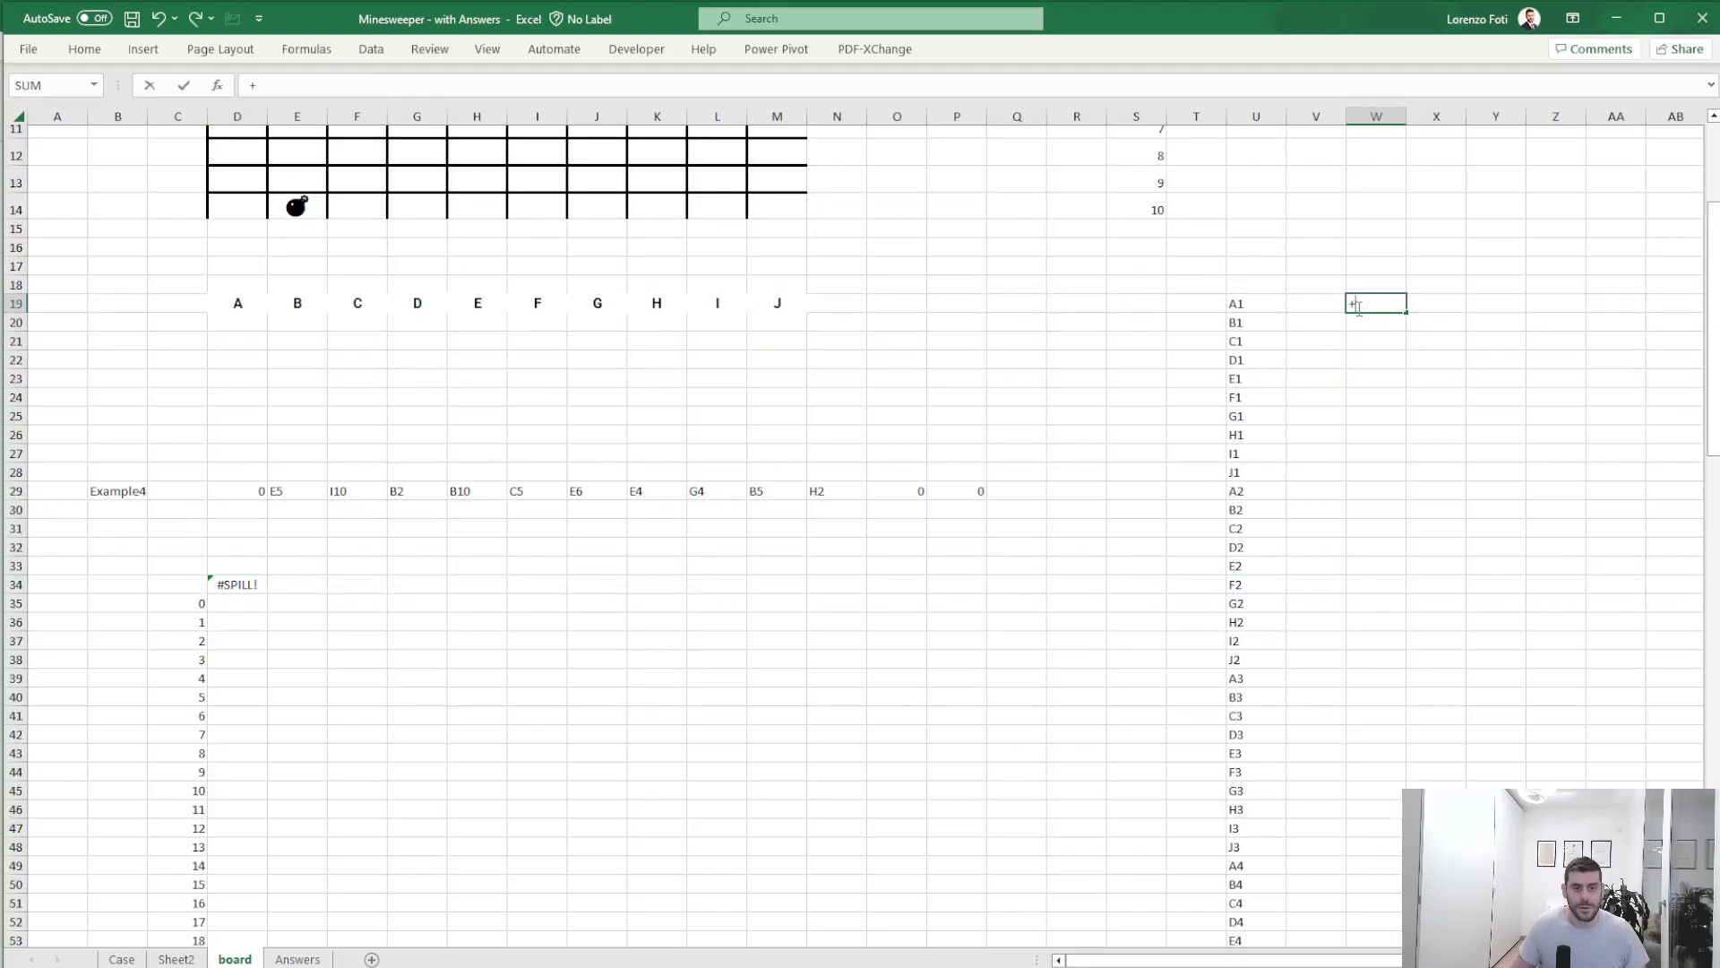
pyautogui.write('tr')
pyautogui.press('Tab')
pyautogui.press('Left')
pyautogui.press('Left')
pyautogui.press('Left')
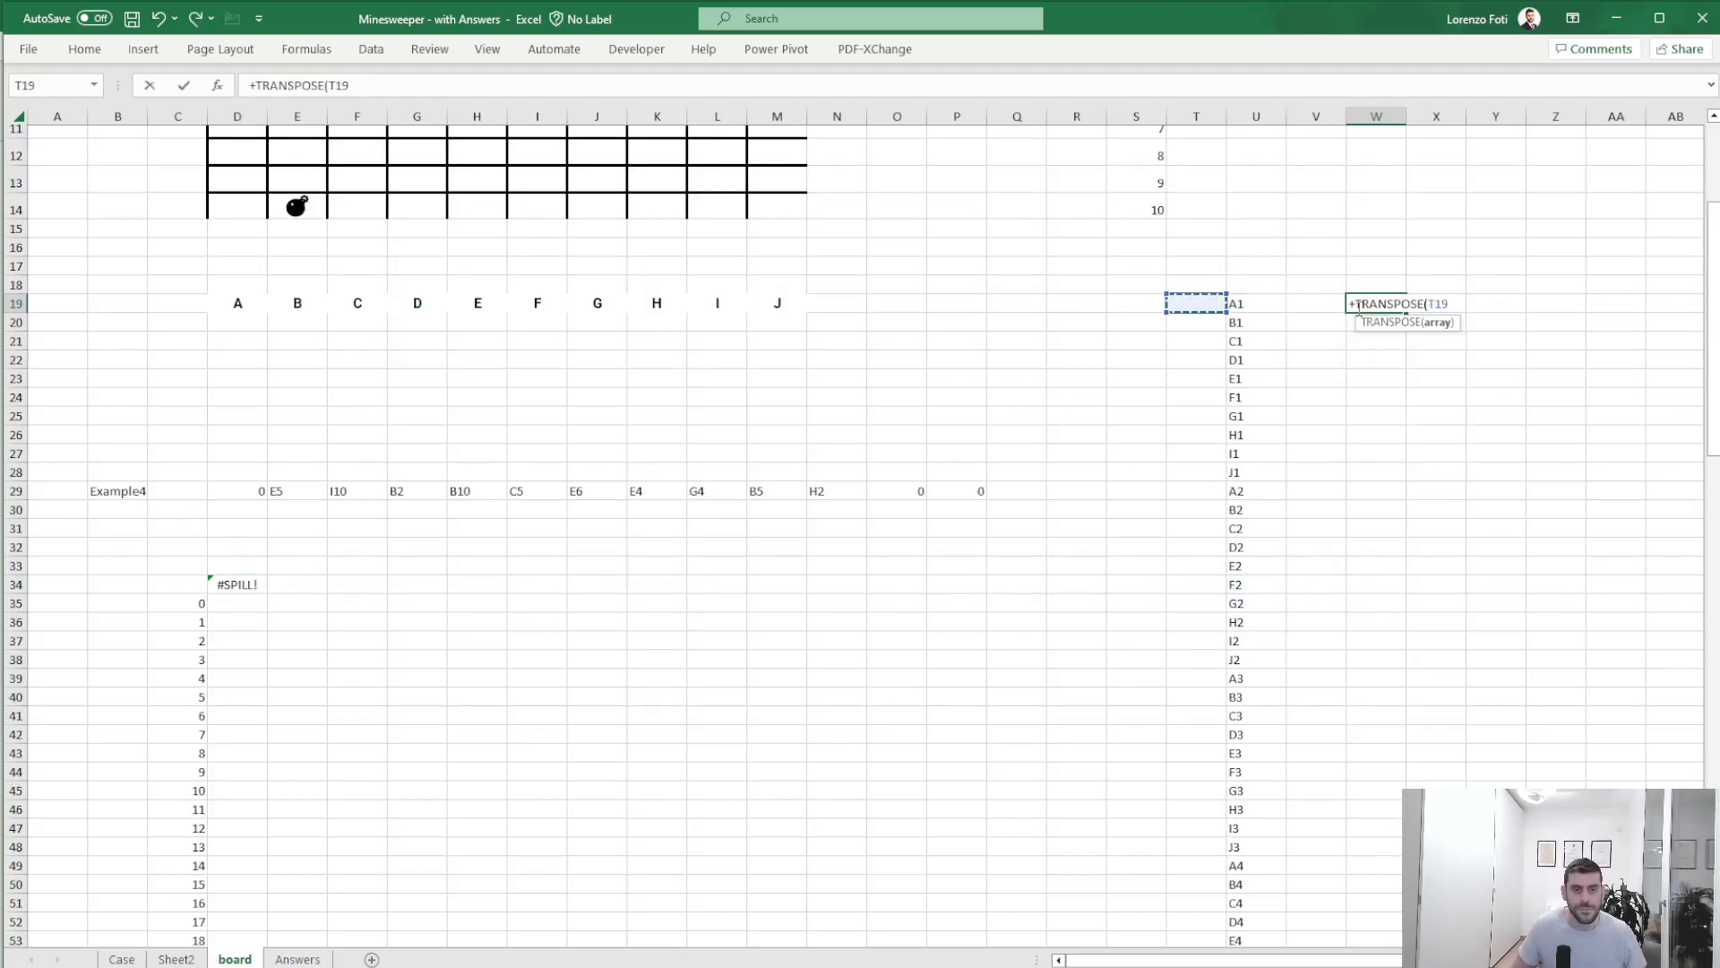
pyautogui.hotkey('ctrl', 'shift', 'Down')
pyautogui.press('Return')
# - Convert the transposed coordinate row from W19 onward into static values
pyautogui.press('Down')
pyautogui.press('Down')
pyautogui.hotkey('ctrl', 'shift', 'Right')
pyautogui.hotkey('ctrl', 'c')
pyautogui.hotkey('ctrl', 'Left')
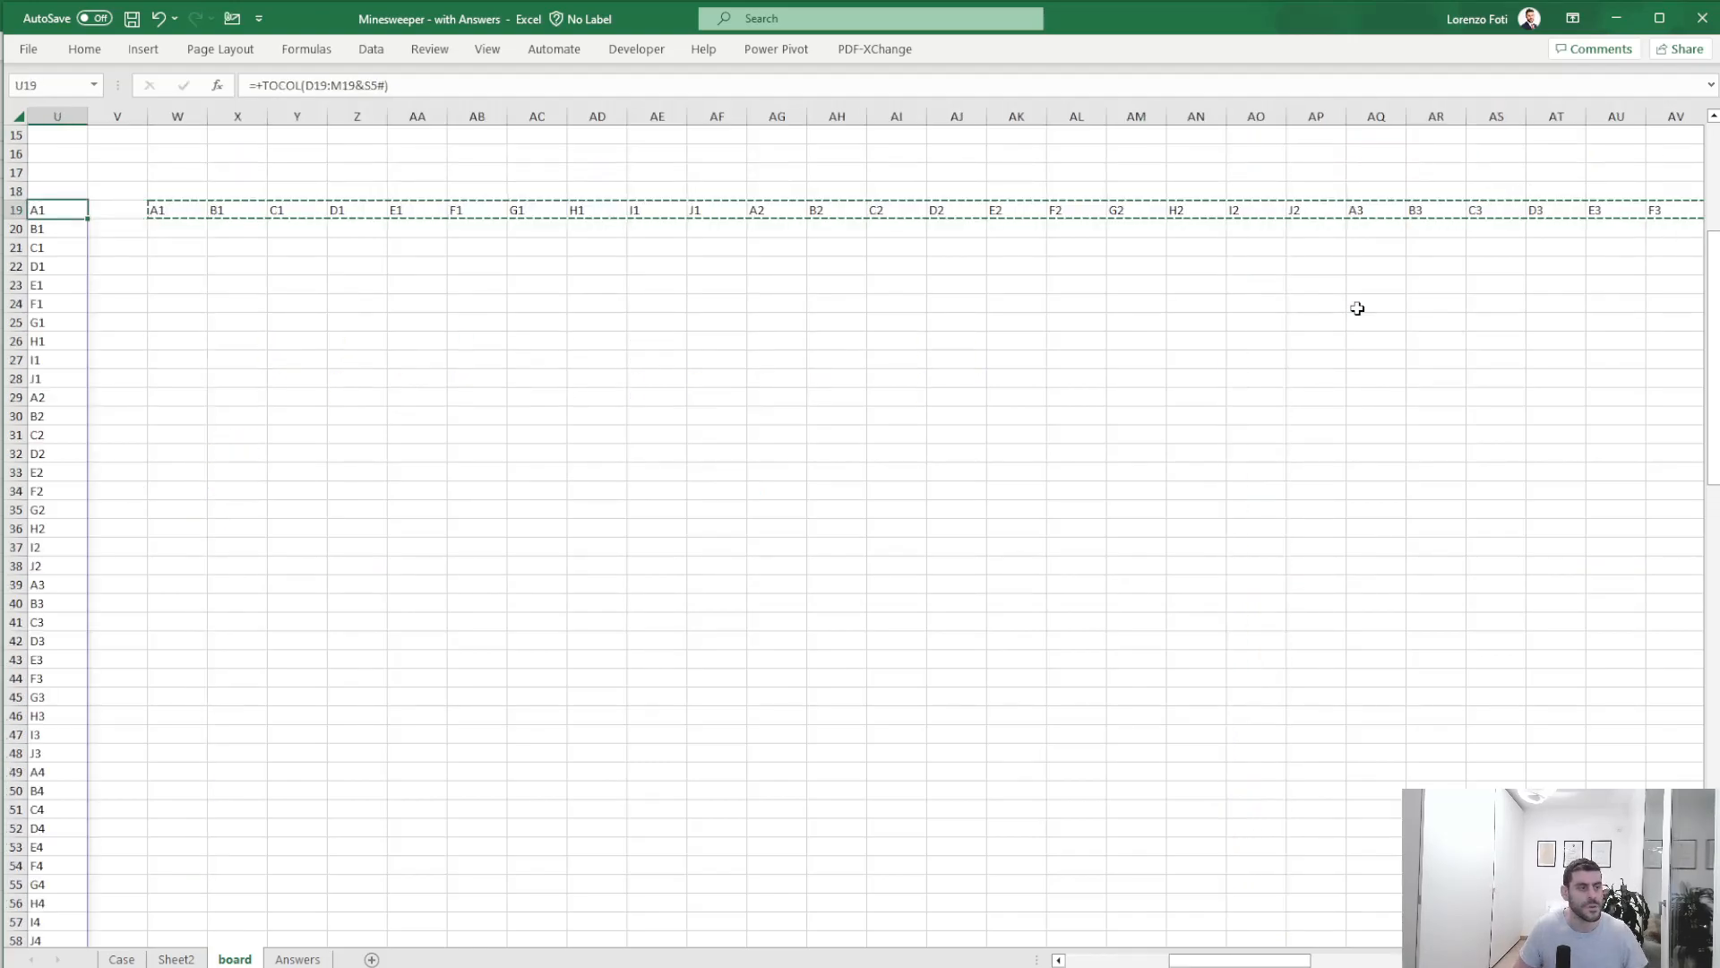
pyautogui.hotkey('ctrl', 'Right')
pyautogui.hotkey('alt', 'h')
pyautogui.press('v')
pyautogui.press('v')
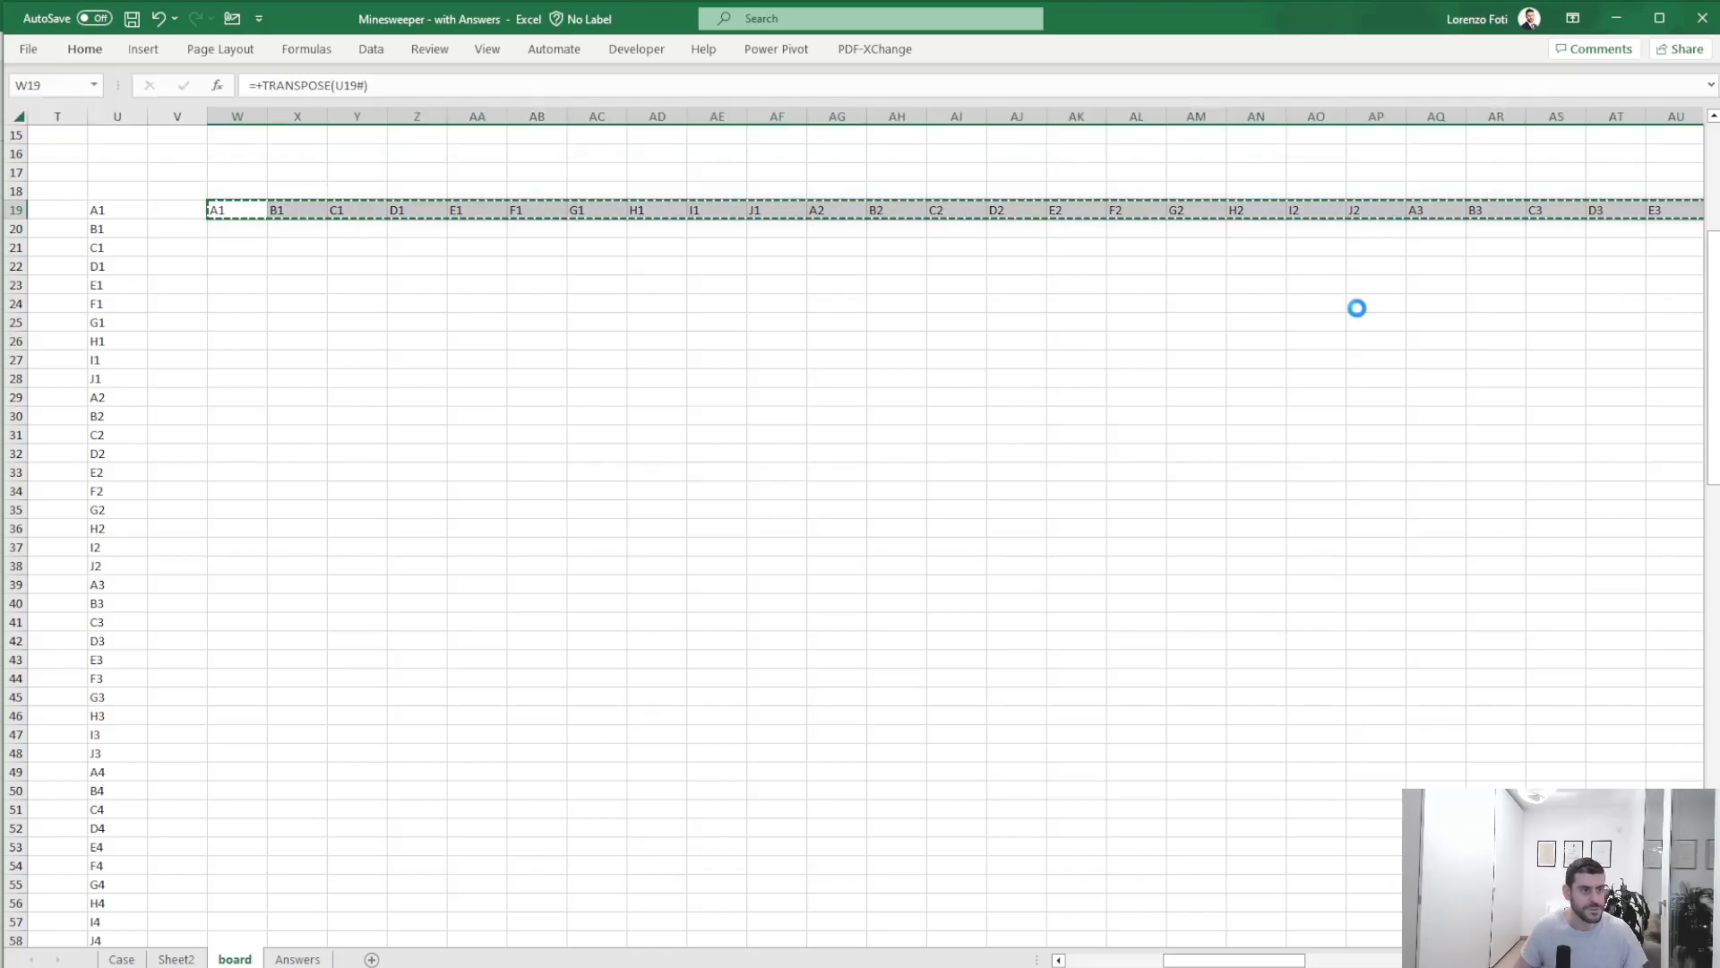
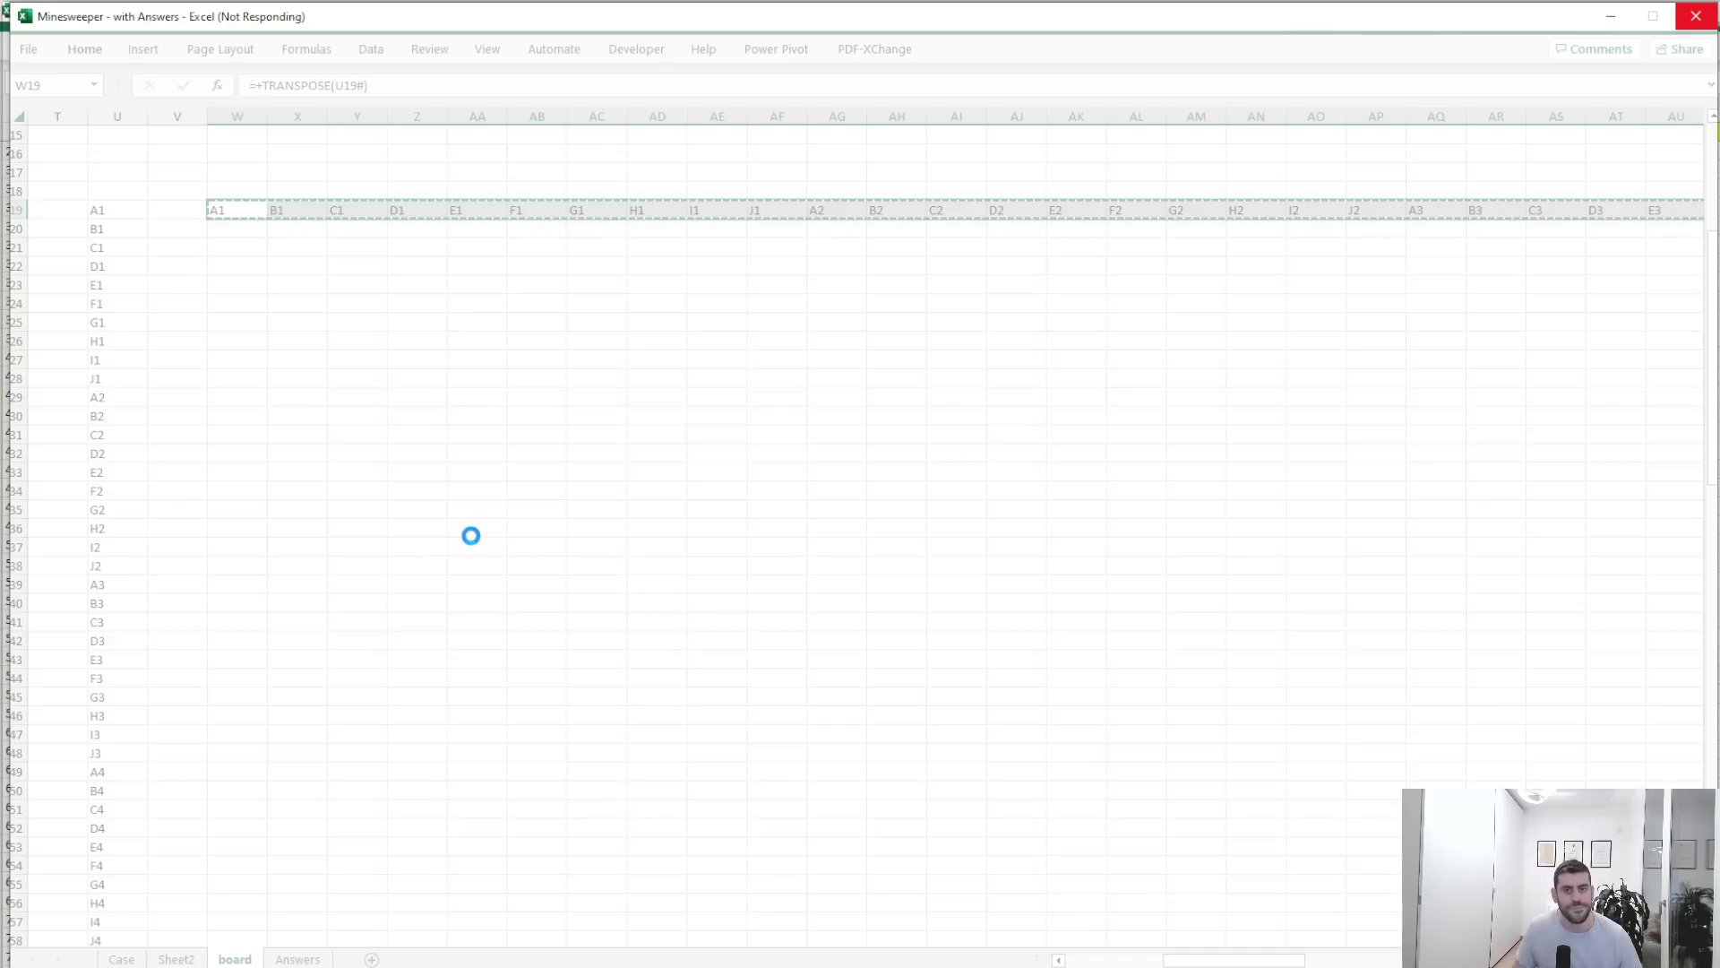
# - Delete the TOCOL coordinate list from U19
pyautogui.click(385, 287)
pyautogui.press('Up')
pyautogui.press('Up')
pyautogui.press('Up')
pyautogui.press('Right')
pyautogui.press('Up')
pyautogui.press('Left')
pyautogui.press('Left')
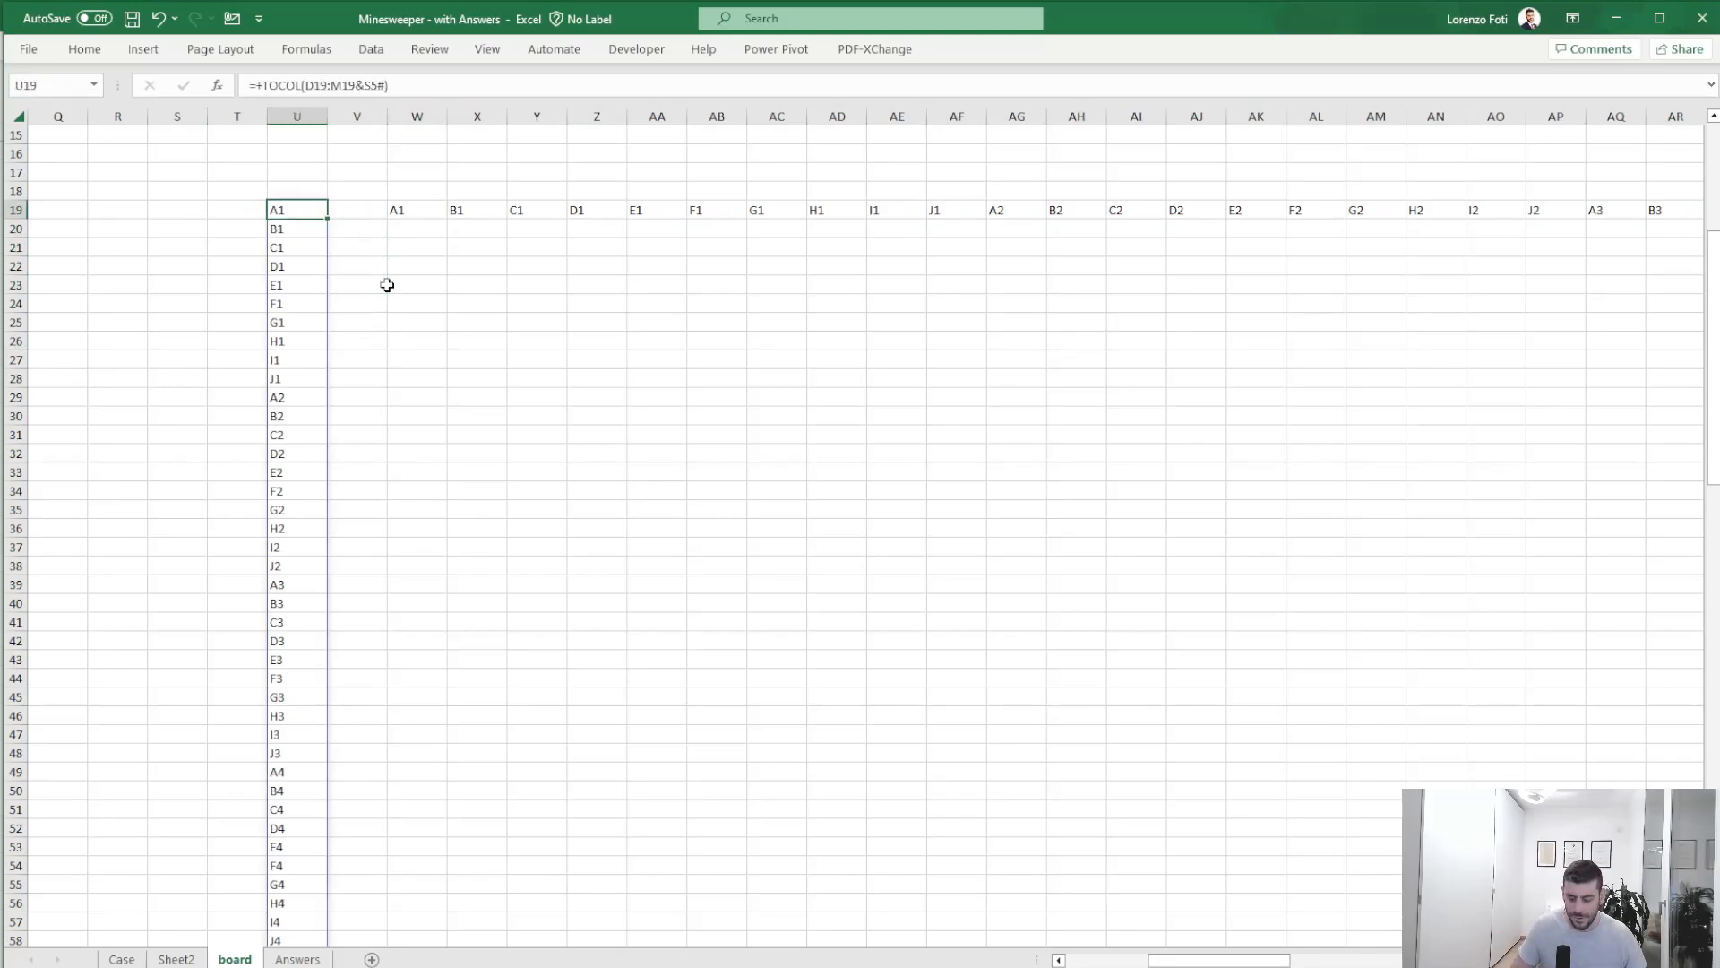
pyautogui.press('Delete')
# - Move the full row of coordinates from W19 to row 34, starting at D34
pyautogui.press('Right')
pyautogui.press('Right')
pyautogui.hotkey('ctrl', 'shift', 'Right')
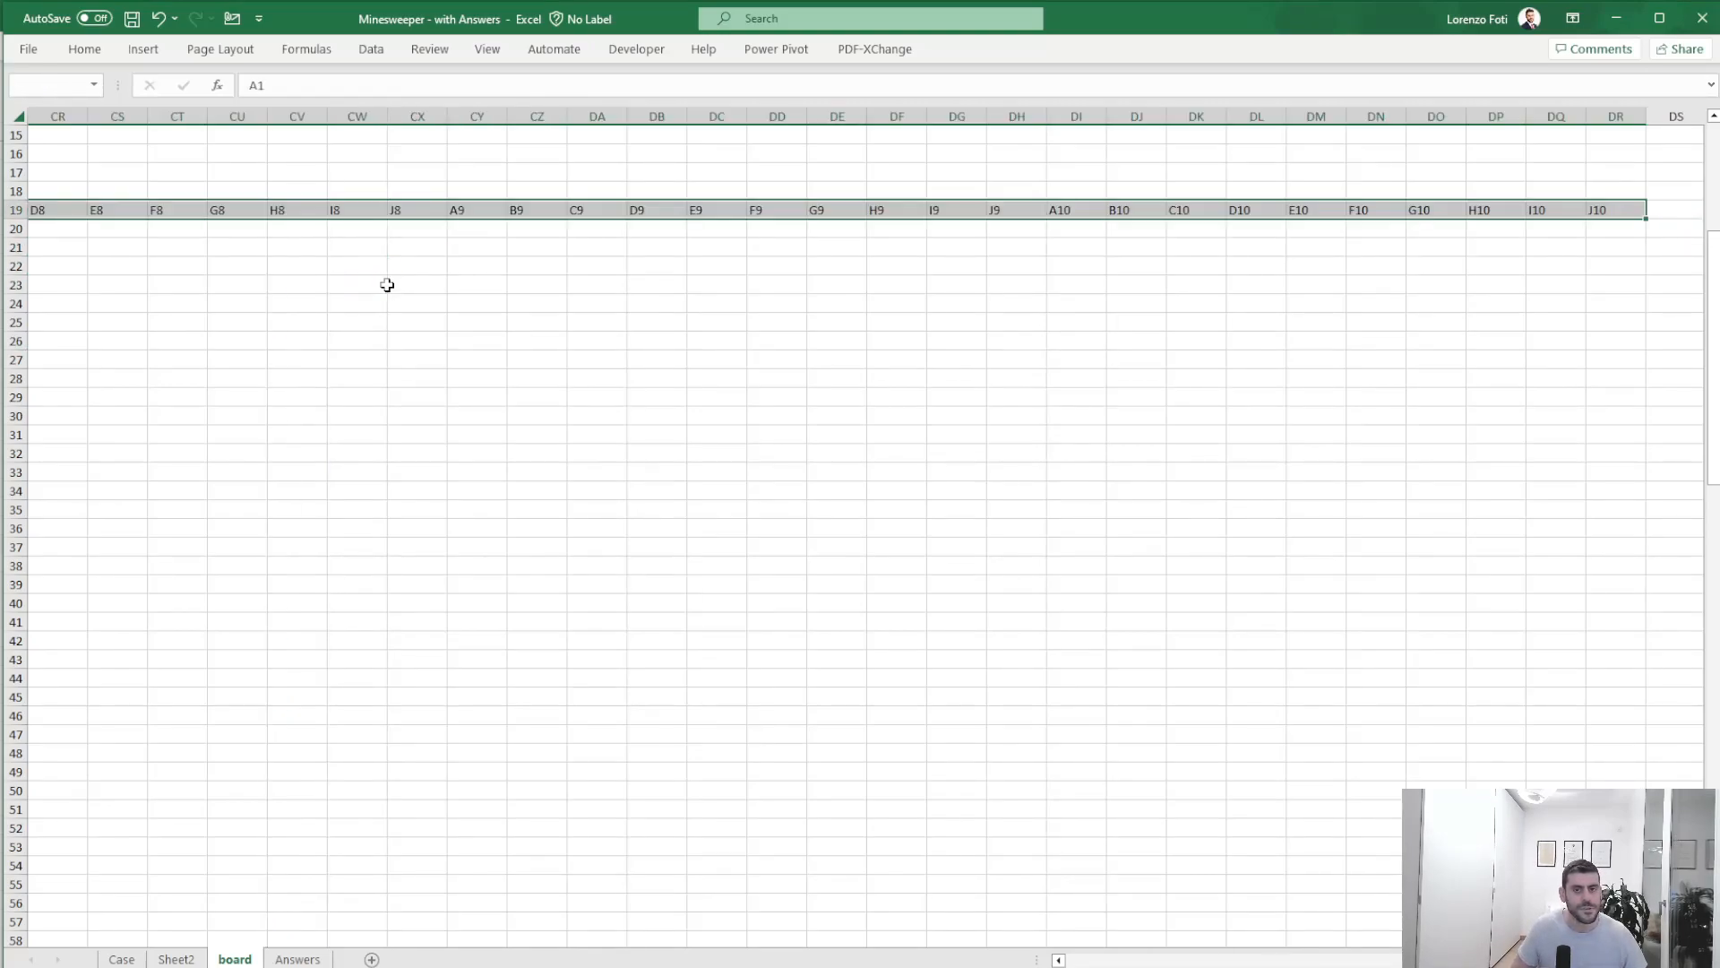
pyautogui.hotkey('ctrl', 'c')
pyautogui.hotkey('ctrl', 'Left')
pyautogui.hotkey('ctrl', 'Left')
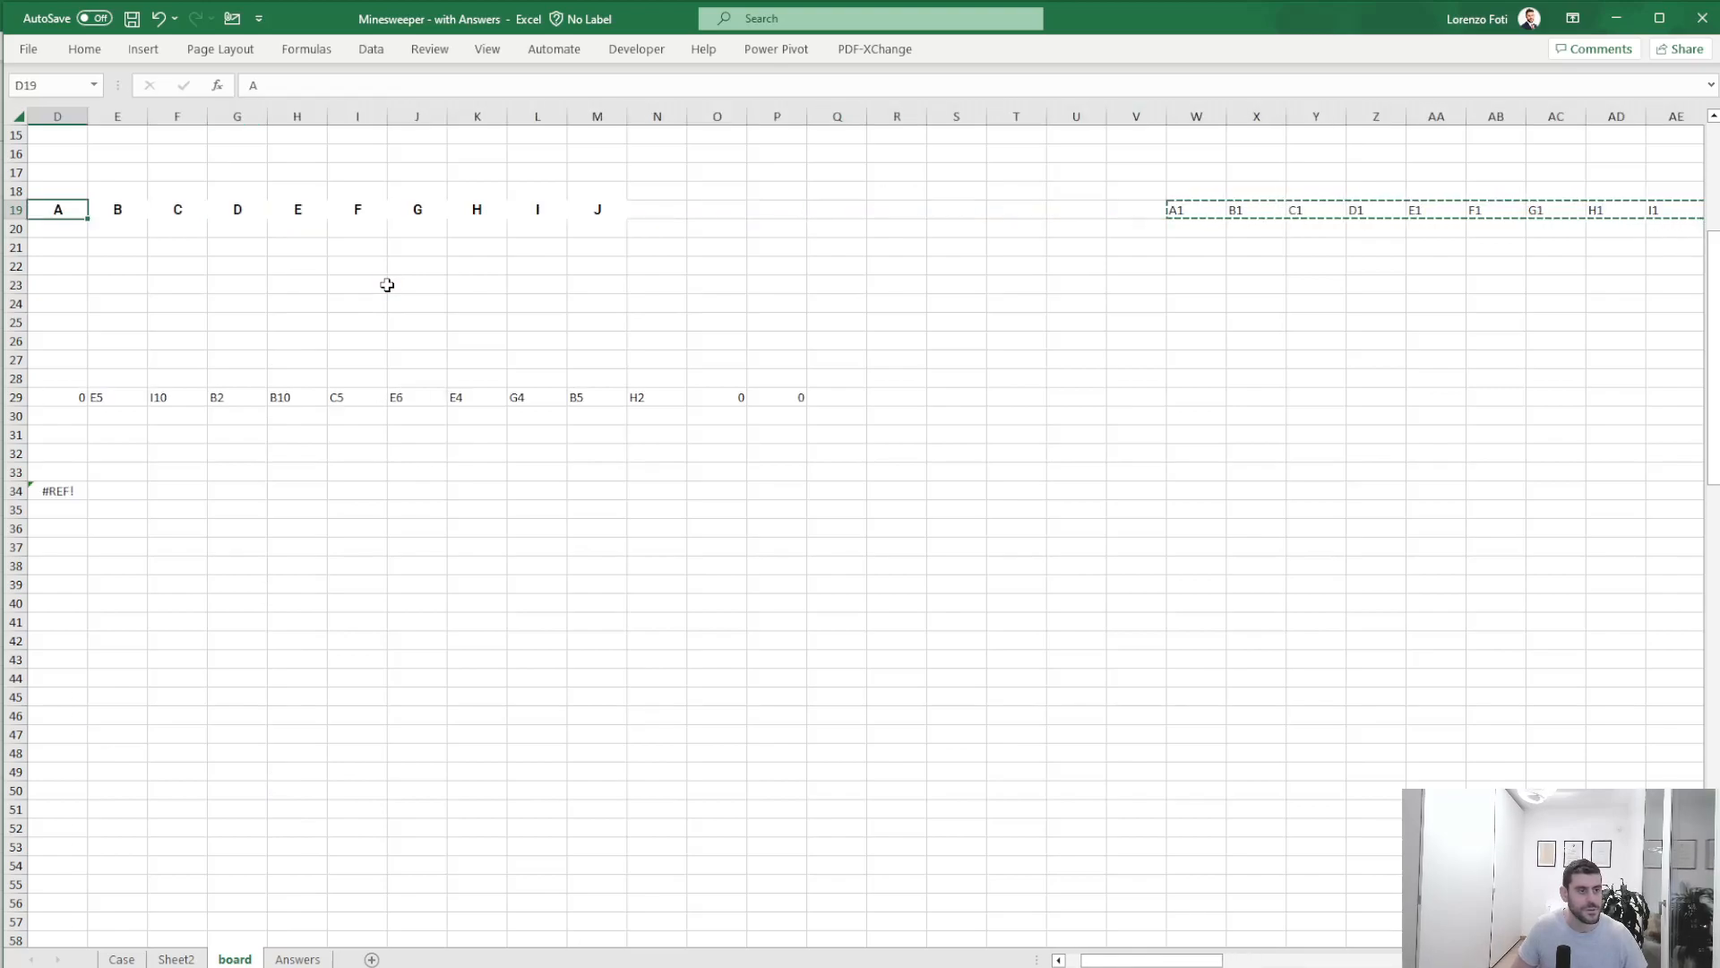
pyautogui.hotkey('ctrl', 'Left')
pyautogui.press('Down')
pyautogui.press('Down')
pyautogui.press('Down')
pyautogui.press('Down')
pyautogui.press('Down')
pyautogui.press('Down')
pyautogui.press('Down')
pyautogui.press('Down')
pyautogui.press('Down')
pyautogui.press('Down')
pyautogui.press('Down')
pyautogui.press('Down')
pyautogui.press('Down')
pyautogui.press('Right')
pyautogui.press('Right')
pyautogui.press('Right')
pyautogui.press('Down')
pyautogui.press('Down')
pyautogui.hotkey('ctrl', 'shift', 'Right')
pyautogui.hotkey('ctrl', 'v')
# - Shift the coordinate row down one row so that it starts at D35, level with the formula in C35
pyautogui.press('Down')
pyautogui.press('Left')
pyautogui.press('Right')
pyautogui.press('Up')
pyautogui.hotkey('ctrl', 'shift', 'Right')
pyautogui.hotkey('ctrl', 'c')
pyautogui.press('Left')
pyautogui.press('Right')
pyautogui.press('Down')
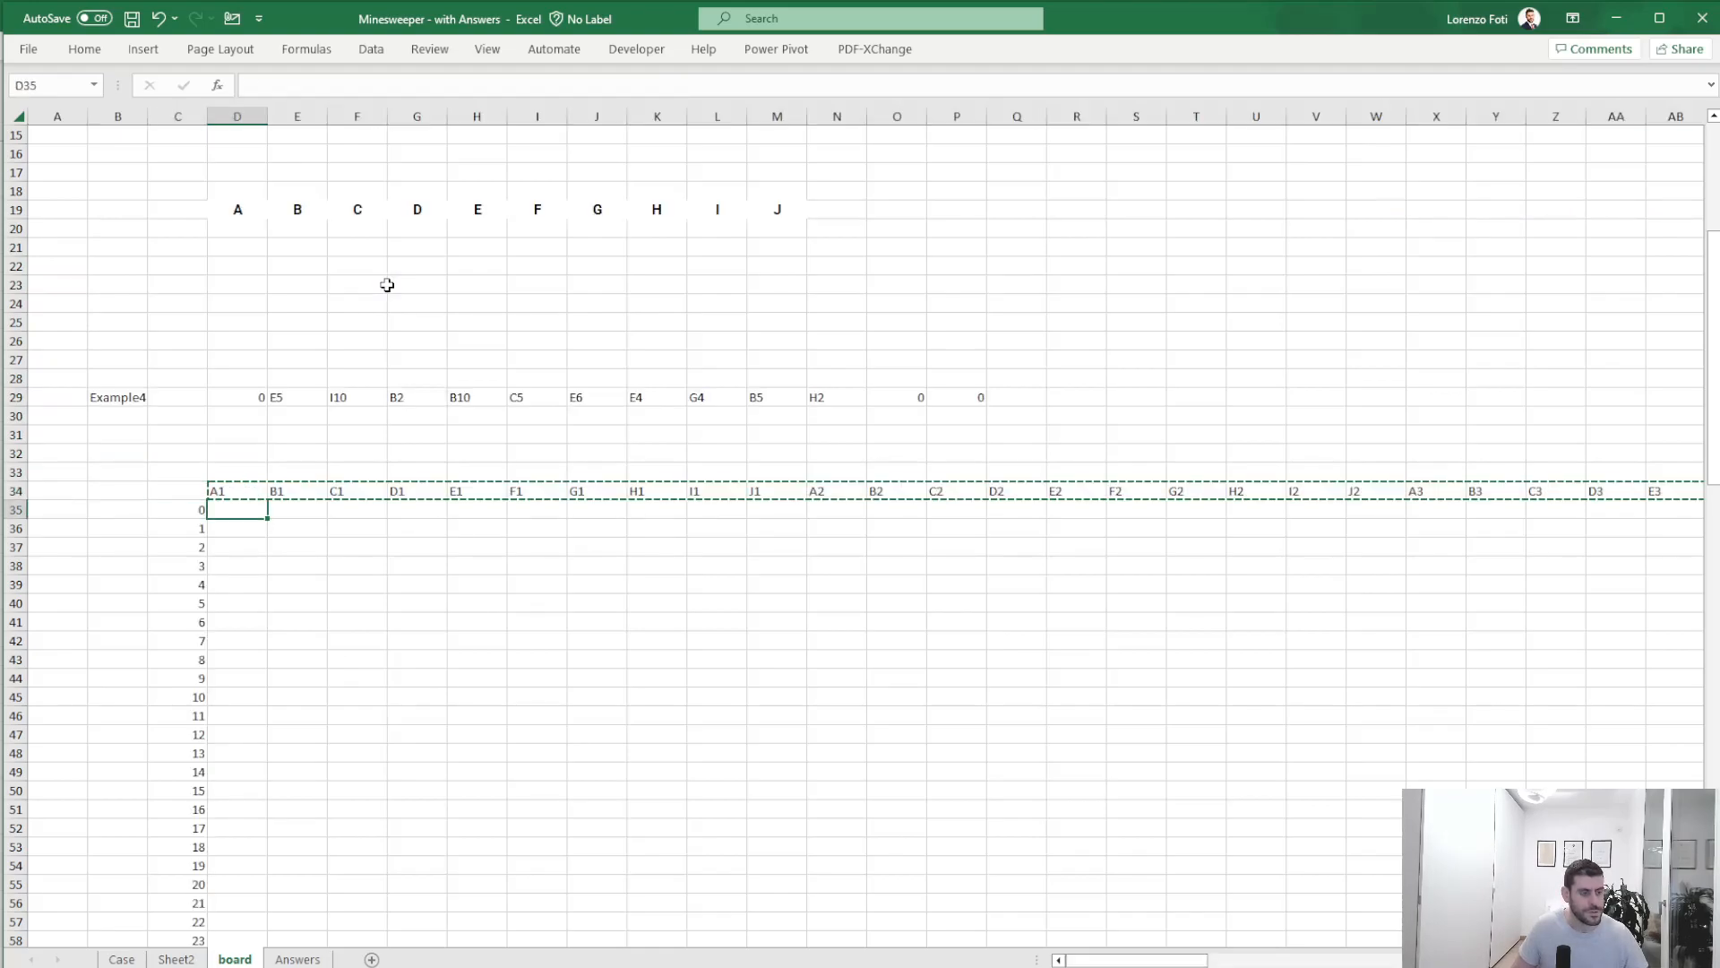
pyautogui.hotkey('ctrl', 'v')
# - Check the neighbouring-bomb formula in C35 and enter A1 in C32 as its coordinate input cell
pyautogui.press('Left')
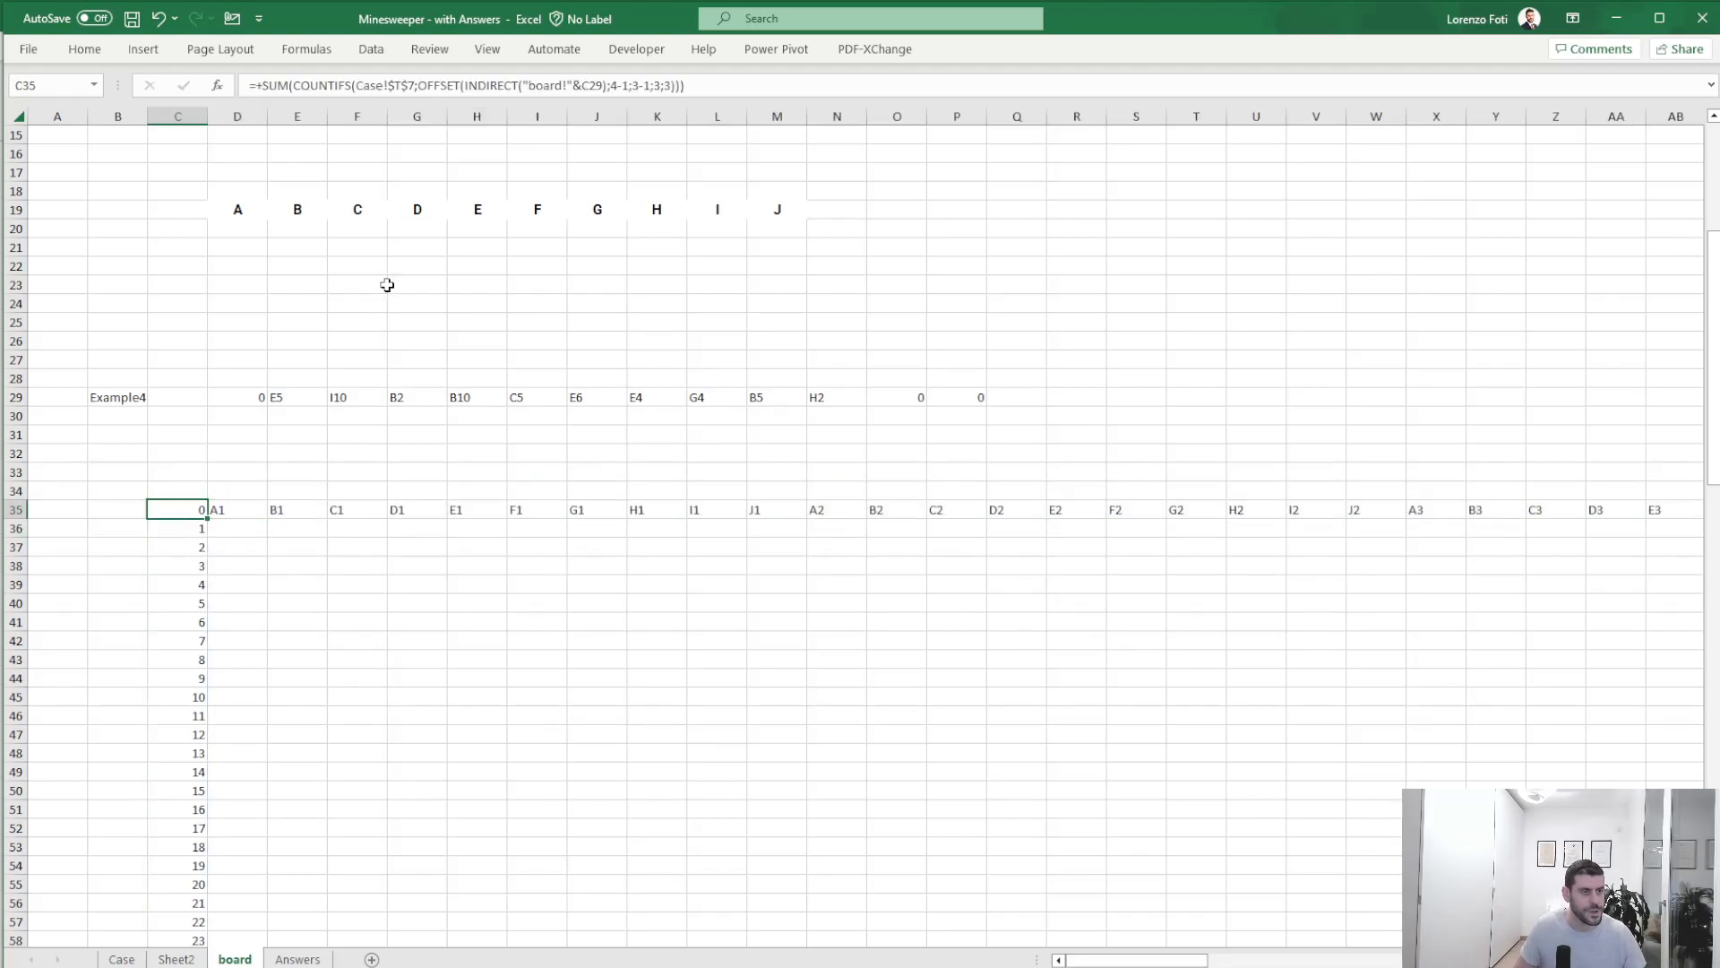
pyautogui.write('+')
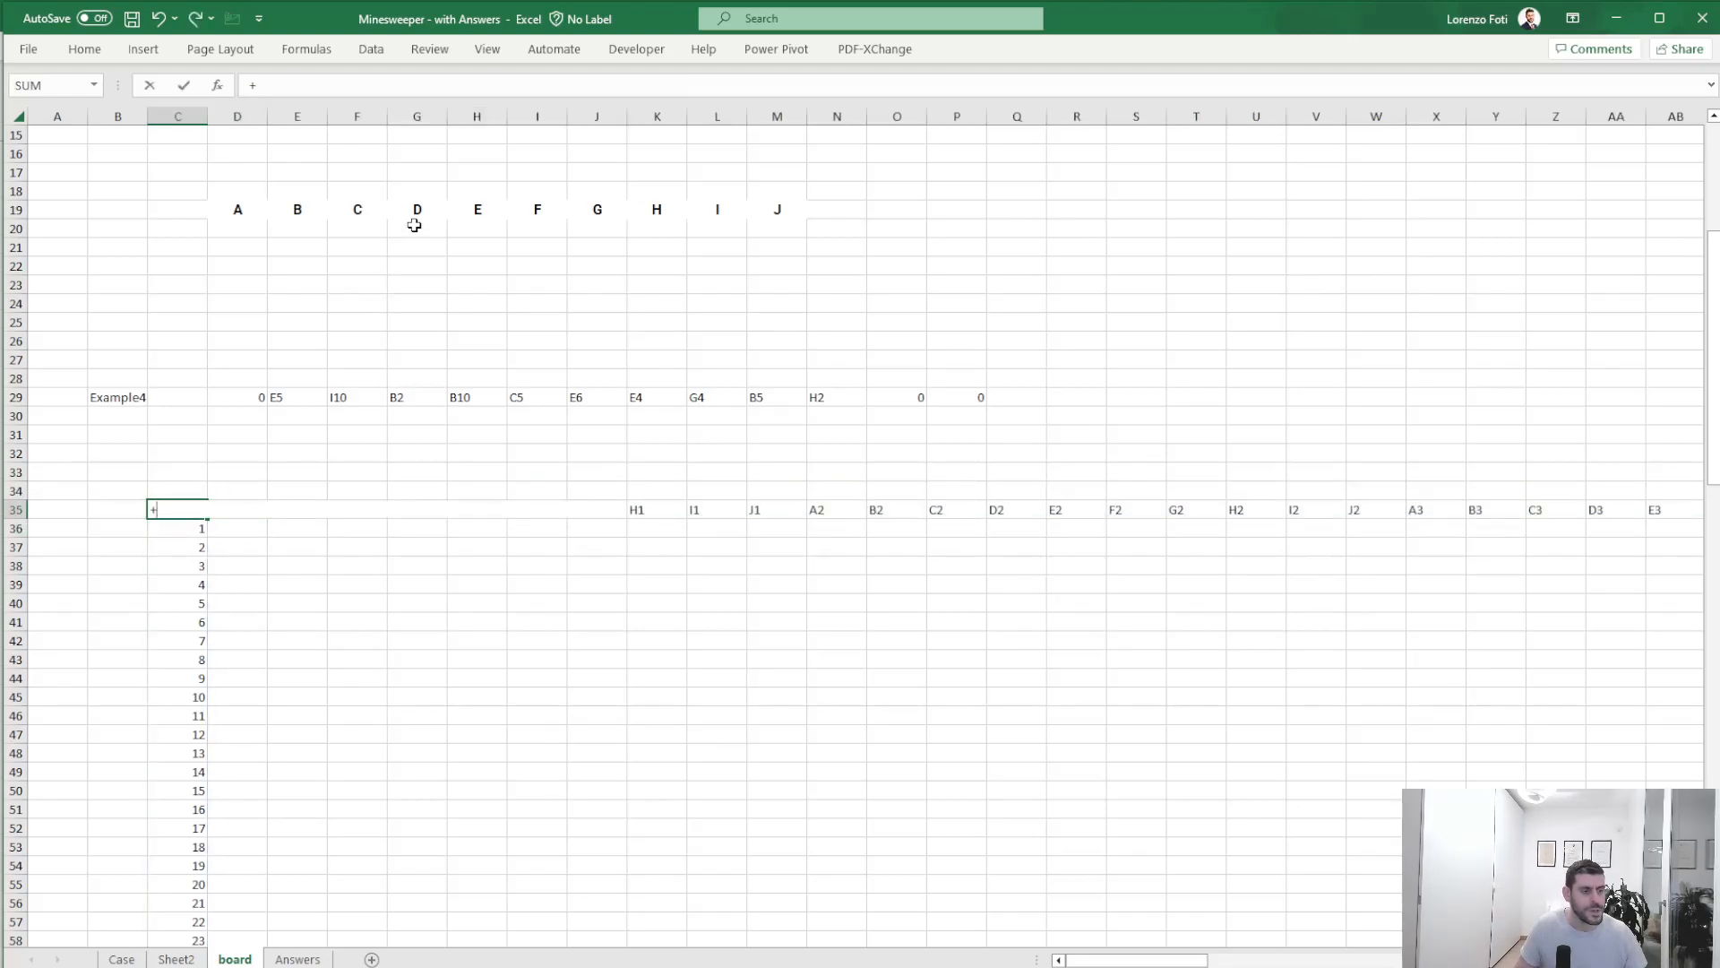
pyautogui.press('Escape')
pyautogui.click(410, 87)
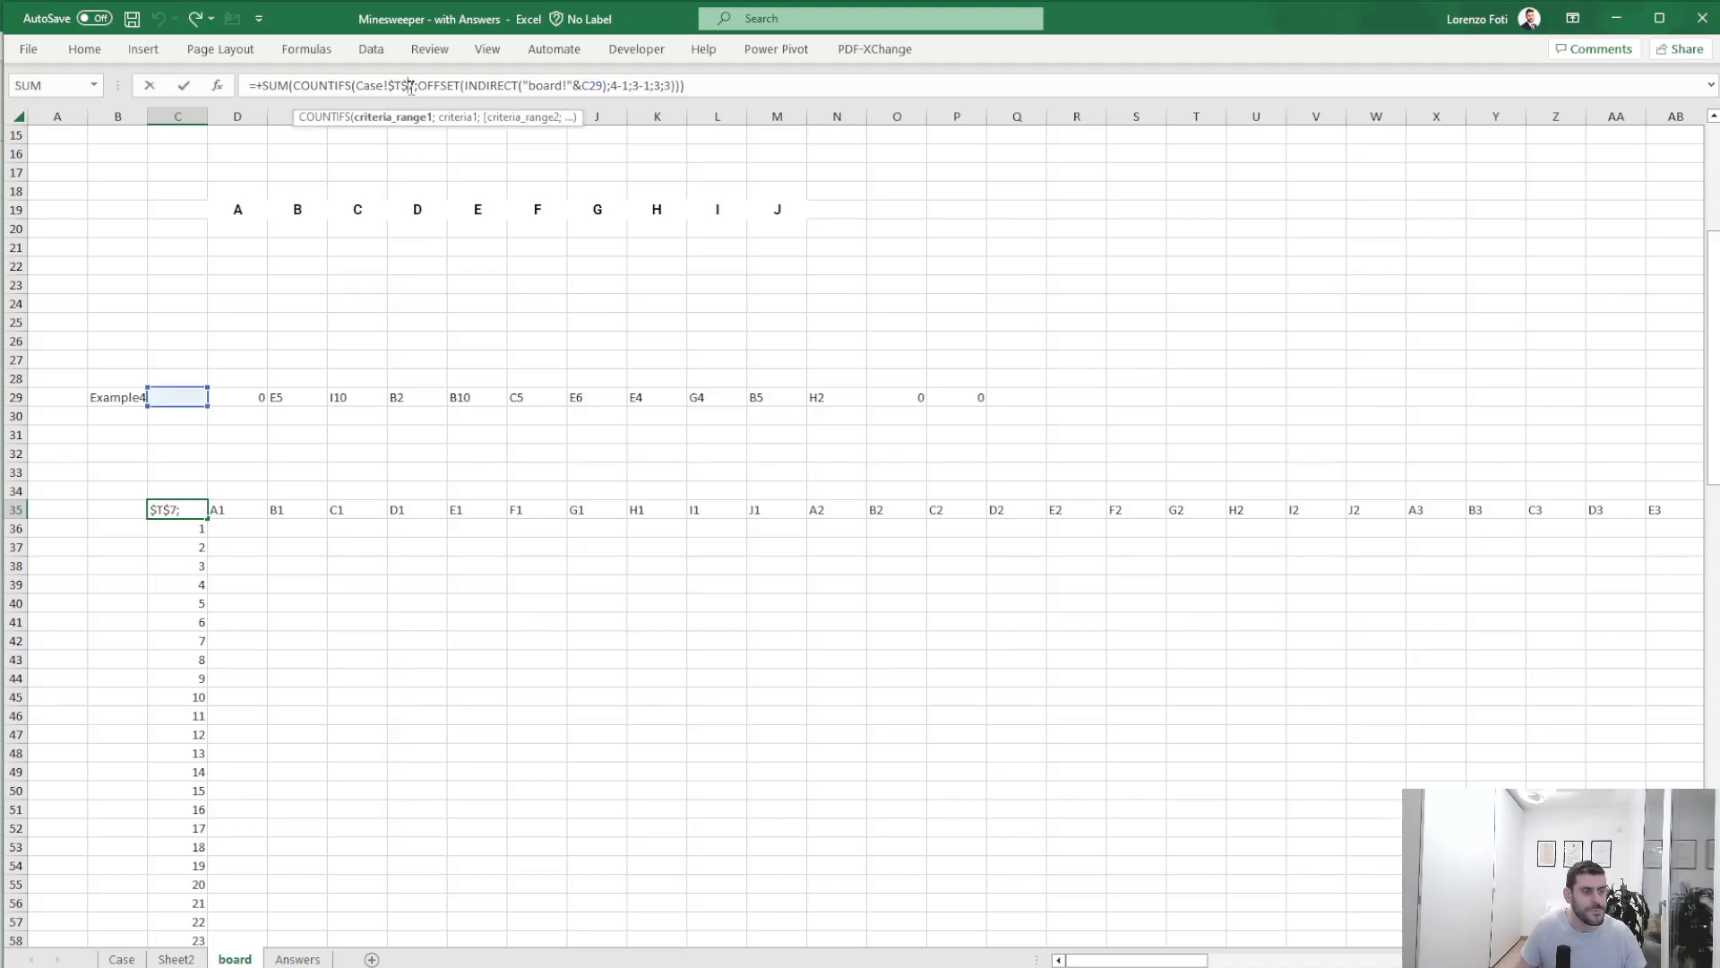
pyautogui.press('Escape')
pyautogui.click(193, 450)
pyautogui.write('A1')
pyautogui.press('Return')
# - Redirect the INDIRECT reference in the C35 formula from C29 to C32
pyautogui.click(190, 506)
pyautogui.click(282, 90)
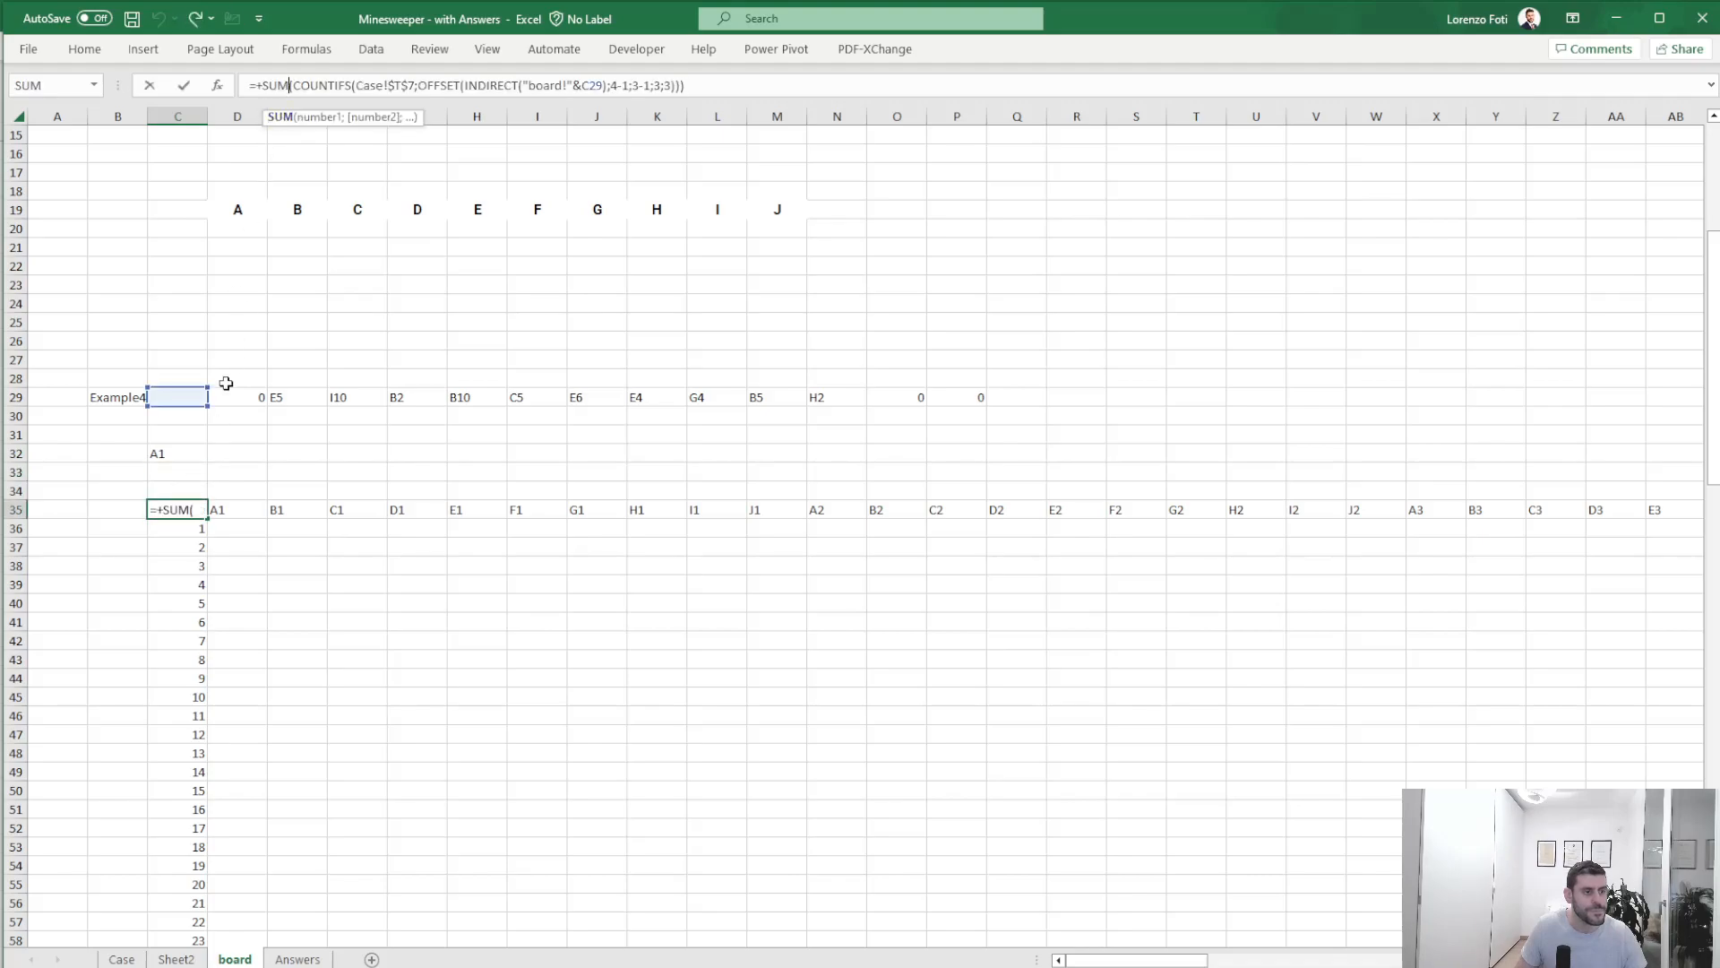
pyautogui.moveTo(203, 403); pyautogui.dragTo(193, 456)
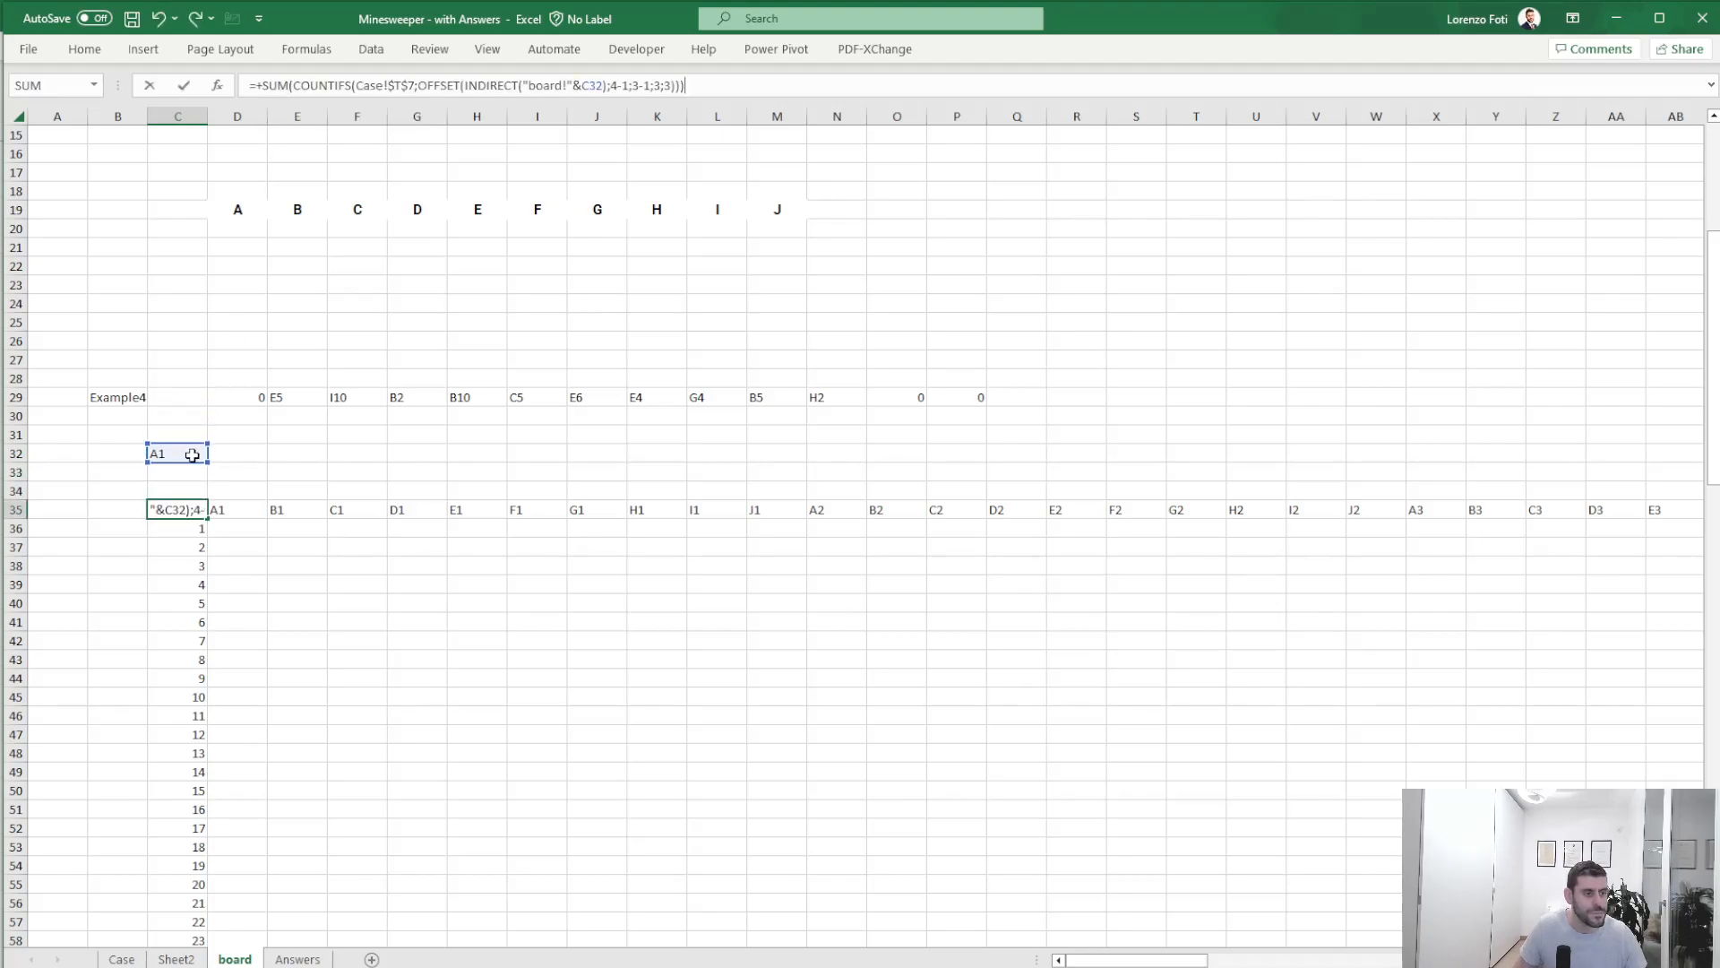
pyautogui.hotkey('ctrl', 'Return')
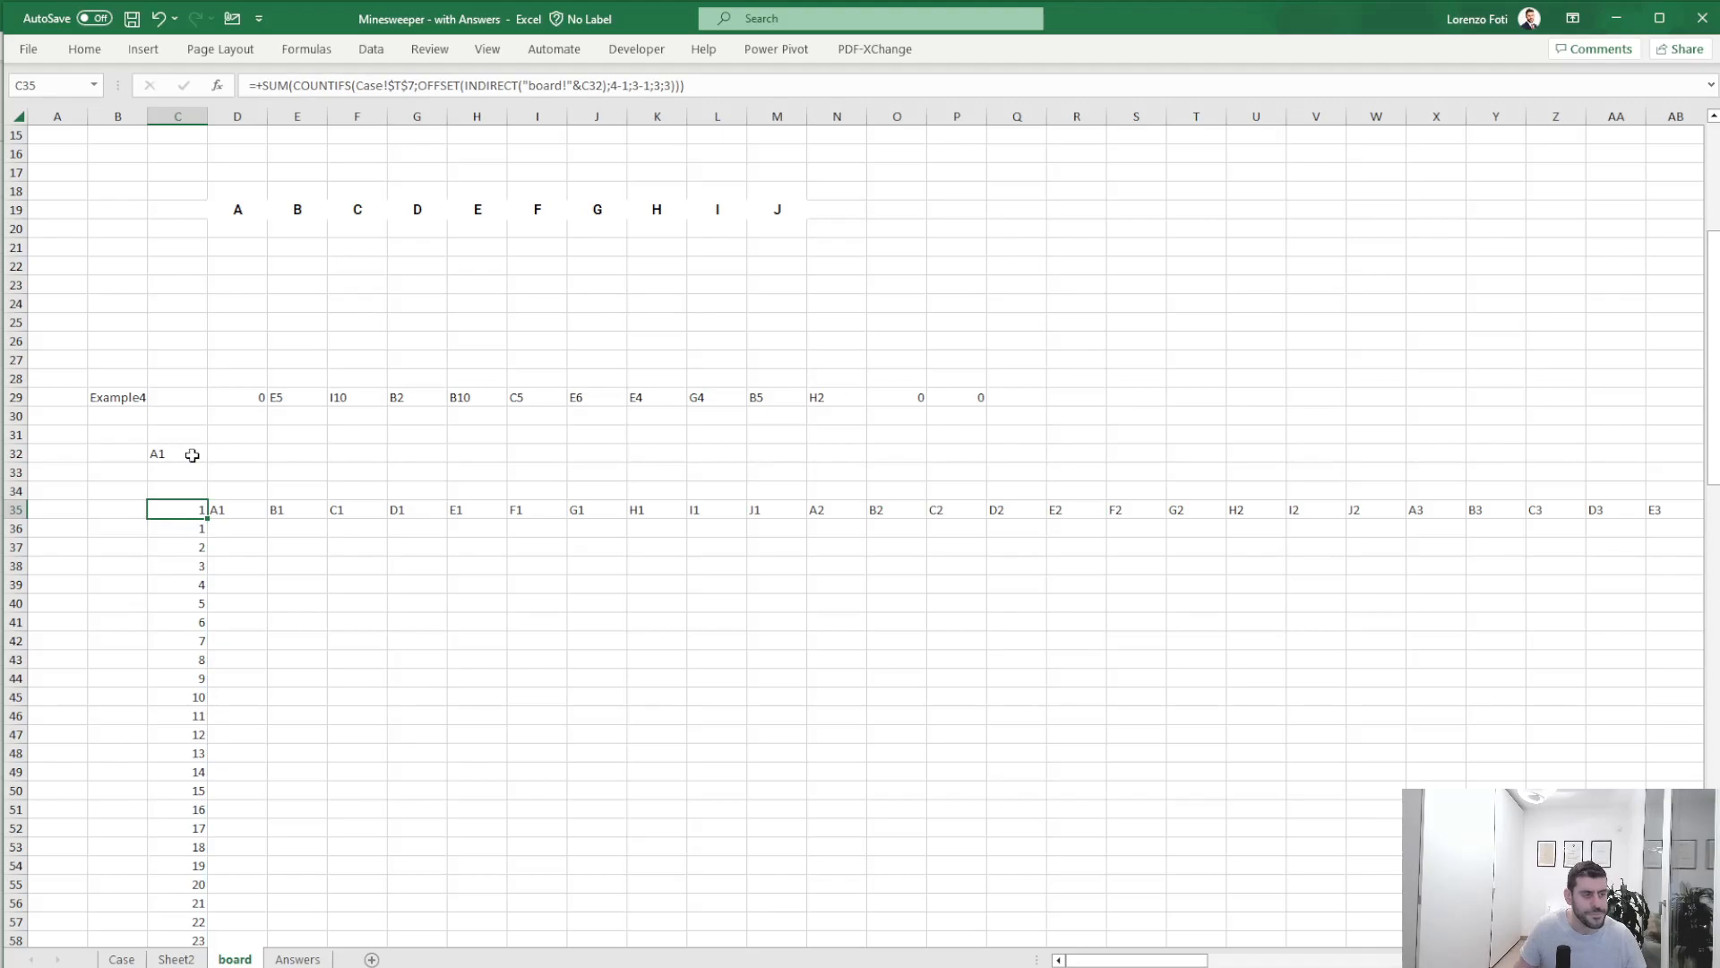
# - Check the Level 4 game numbers on the Case sheet and change the list in C36:C55 to run from 51 to 70
pyautogui.hotkey('ctrl', 'shift', 'Right')
pyautogui.hotkey('ctrl', 'shift', 'Down')
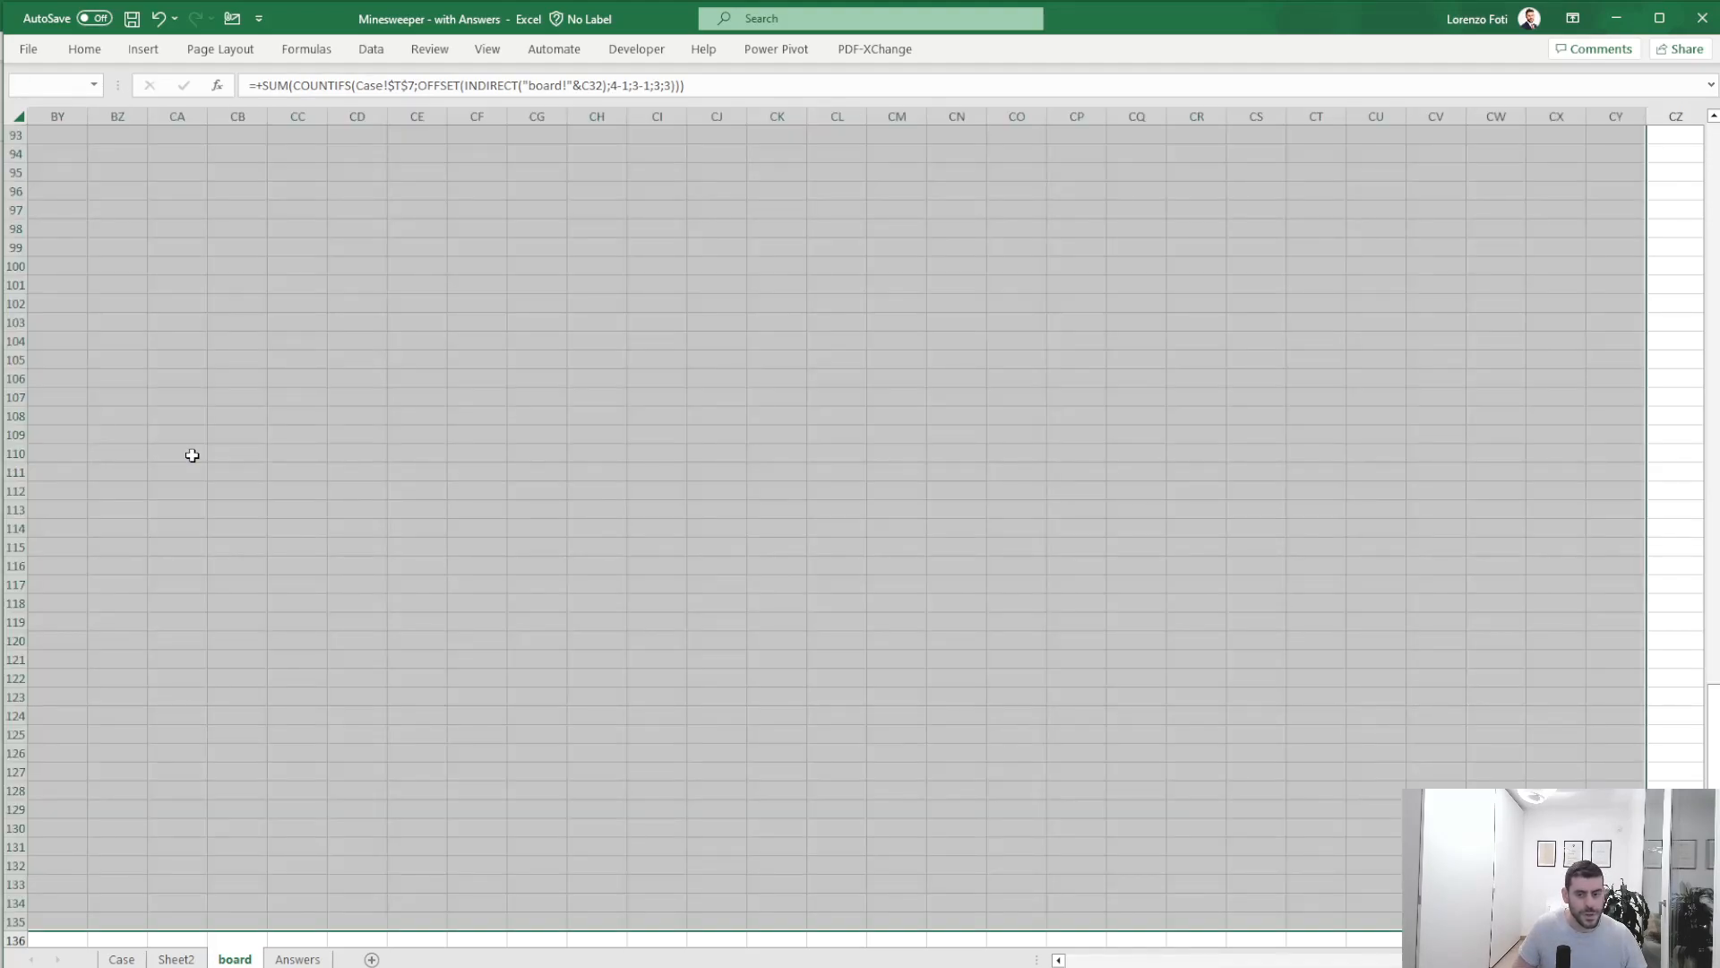
pyautogui.hotkey('ctrl', 'Home')
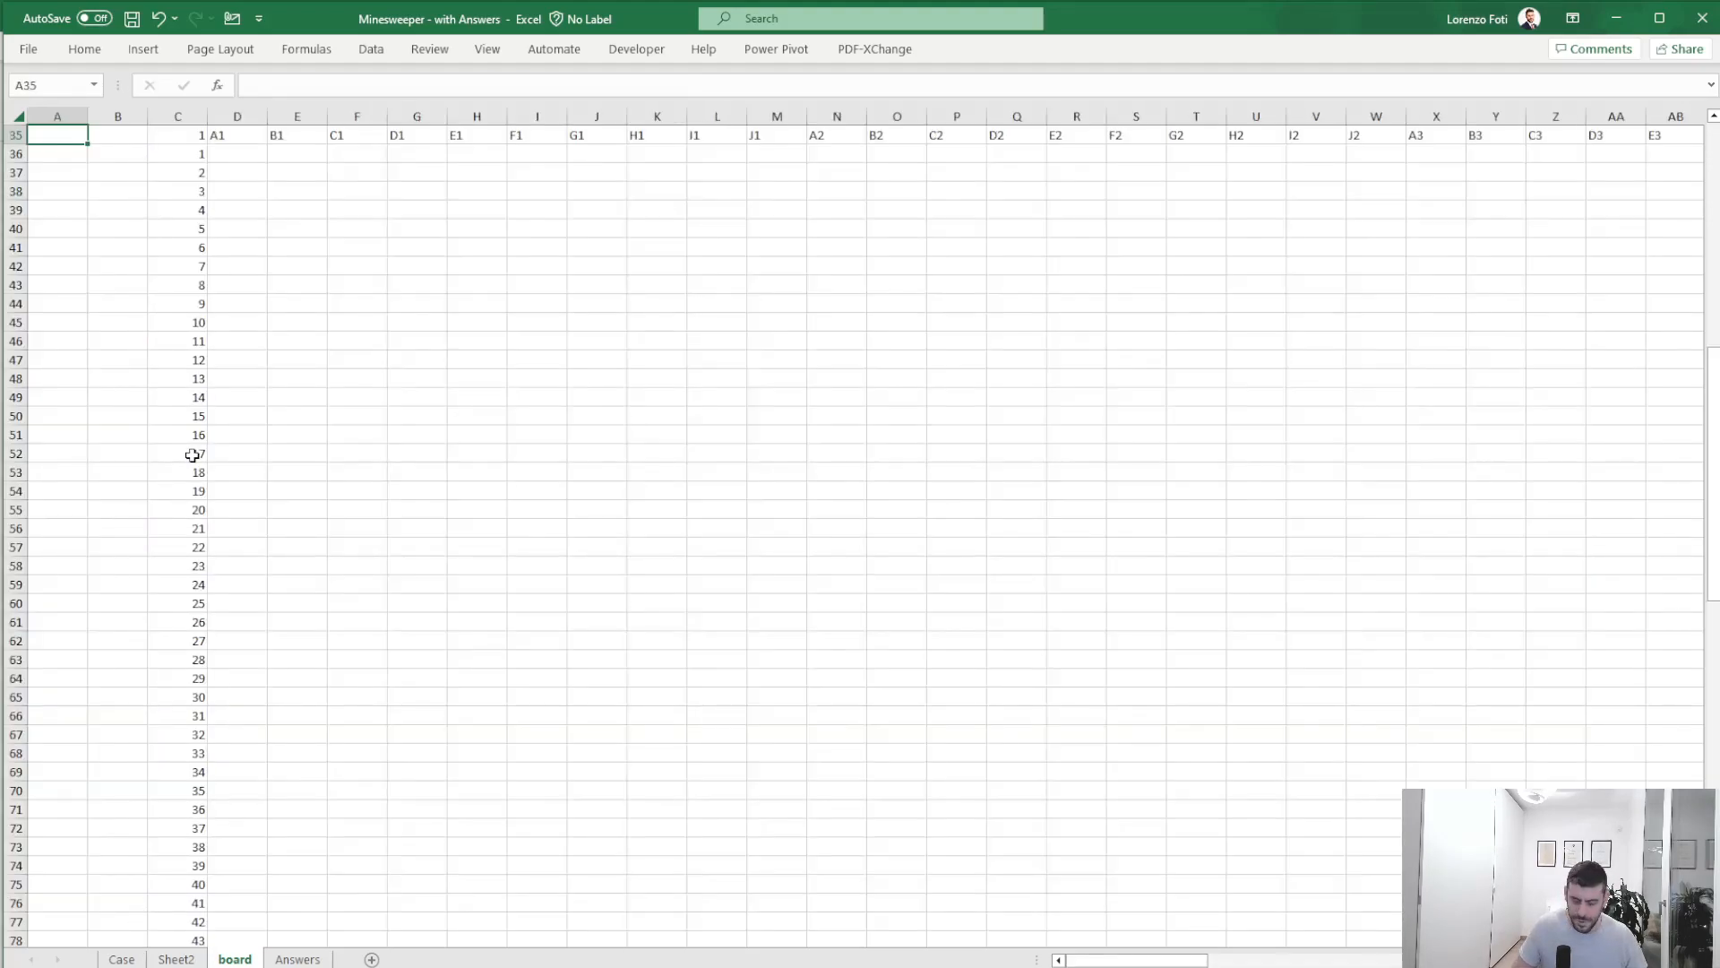
pyautogui.hotkey('ctrl', 'pageup')
pyautogui.hotkey('ctrl', 'pageup')
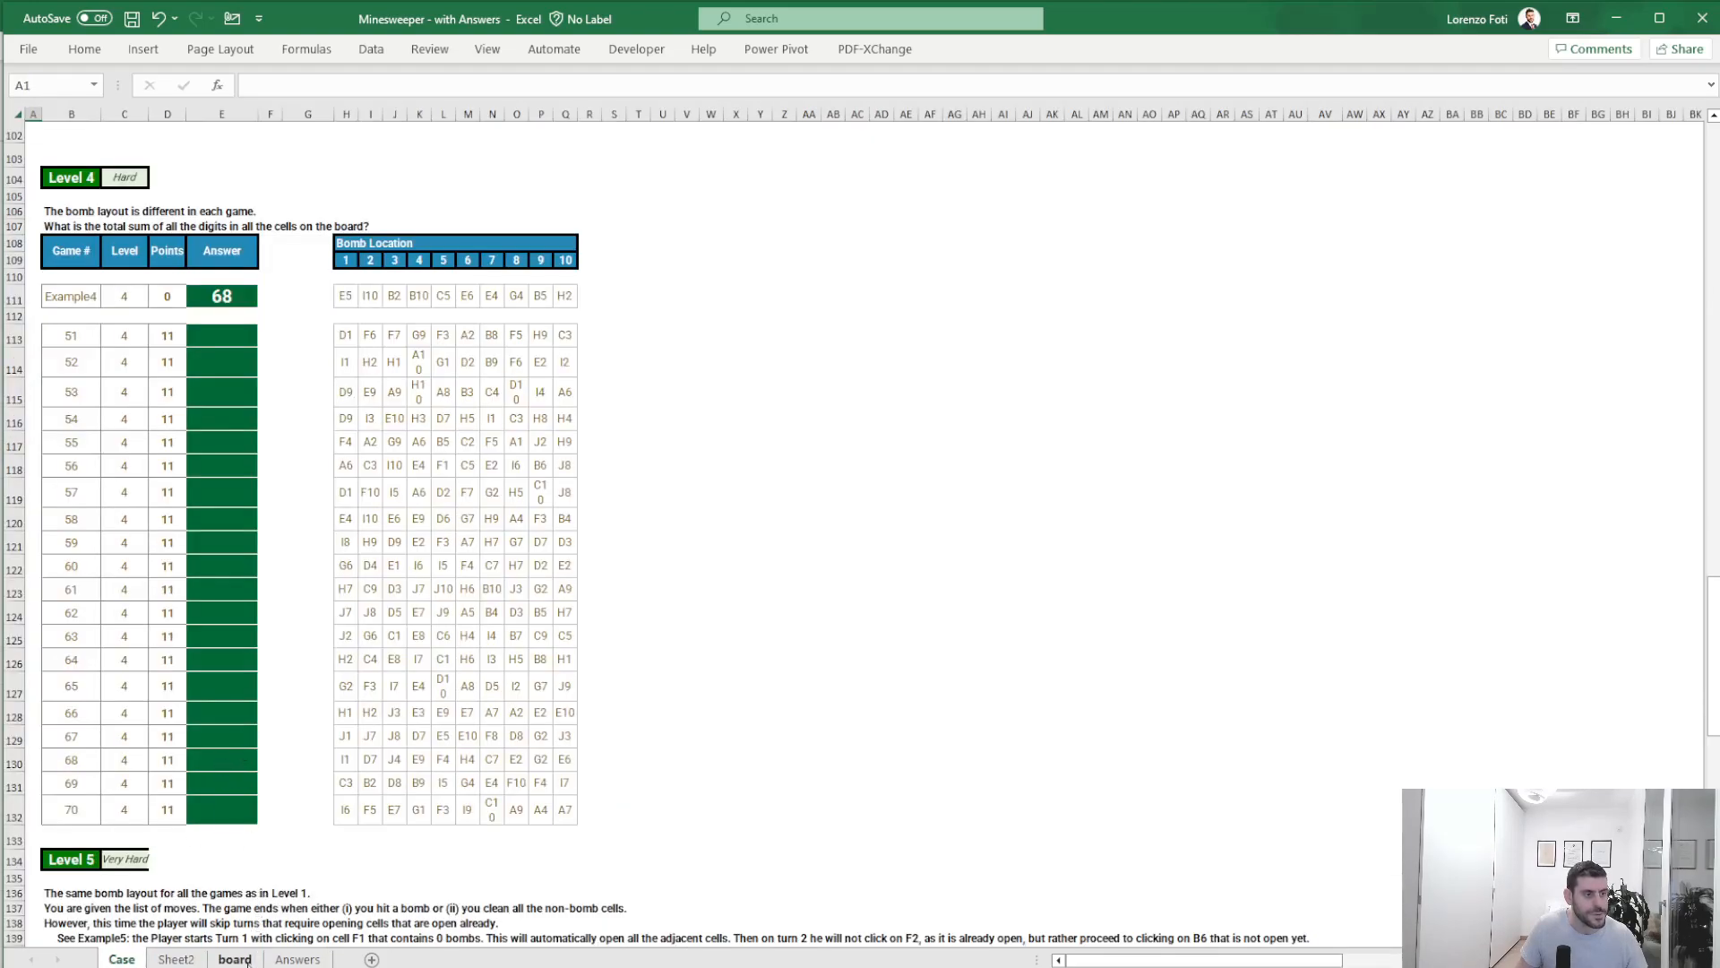
pyautogui.click(235, 958)
pyautogui.scroll(2, 185, 705)
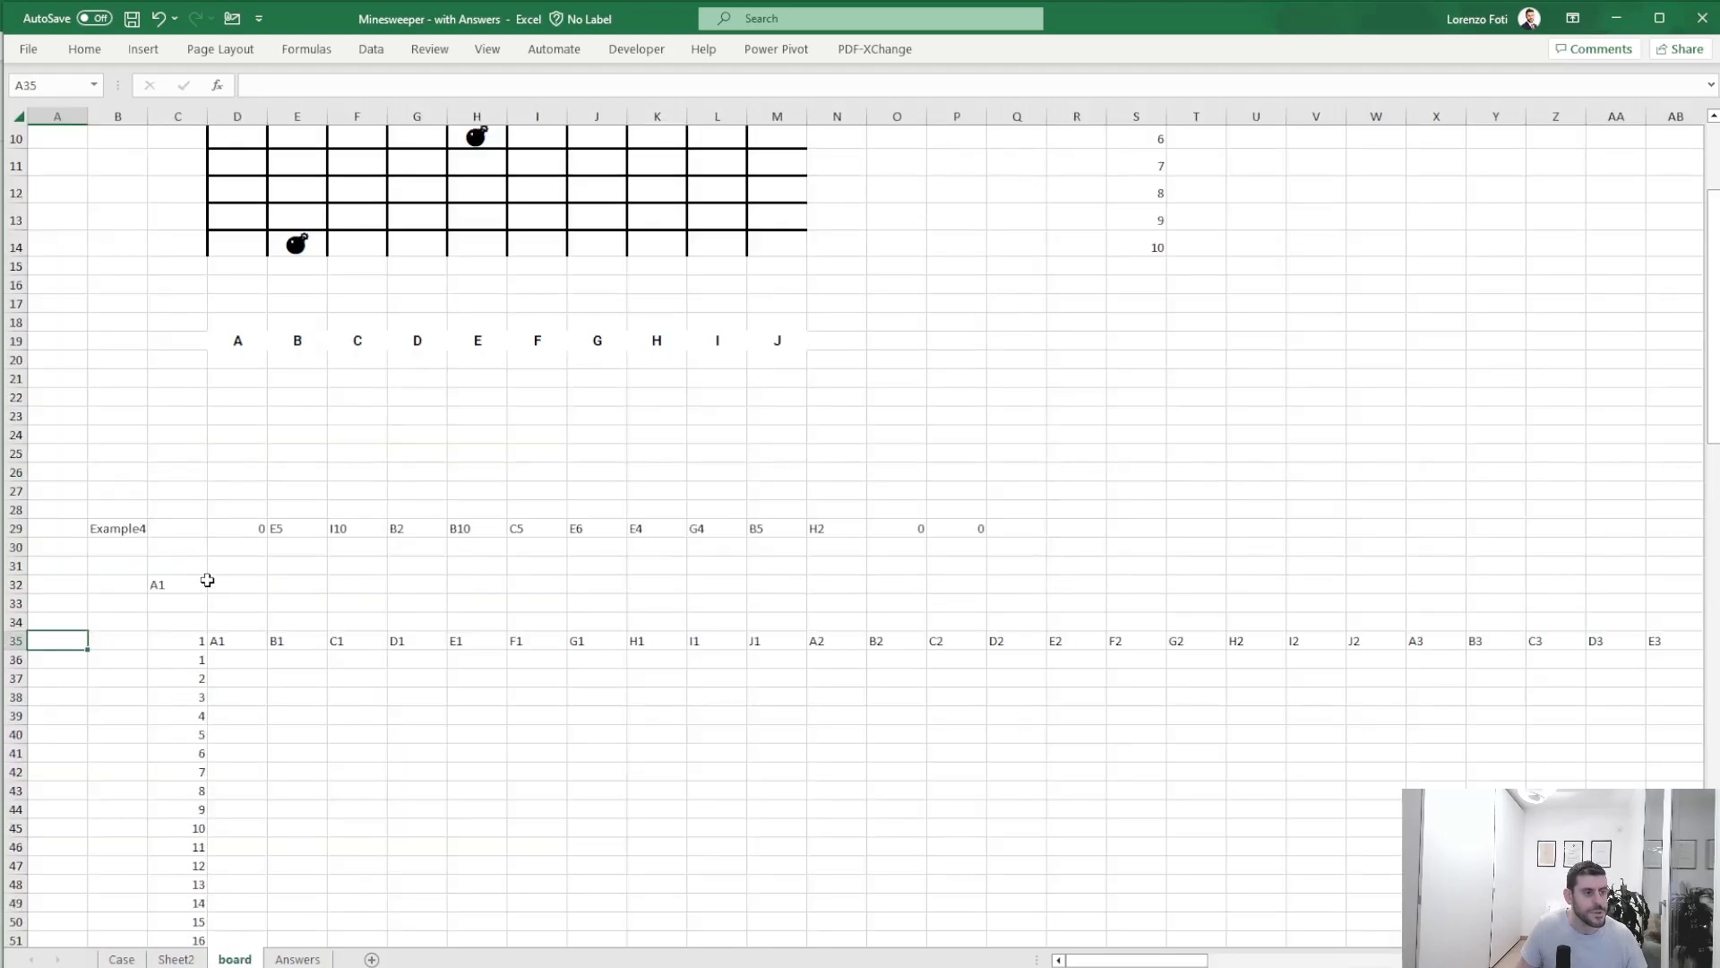
pyautogui.click(200, 663)
pyautogui.write('20;;')
pyautogui.press('Return')
# - Create a data table from C35 with C32 as the coordinate input and B29 as the game input, and turn on automatic calculation
pyautogui.press('Up')
pyautogui.press('Up')
pyautogui.hotkey('ctrl', 'shift', 'End')
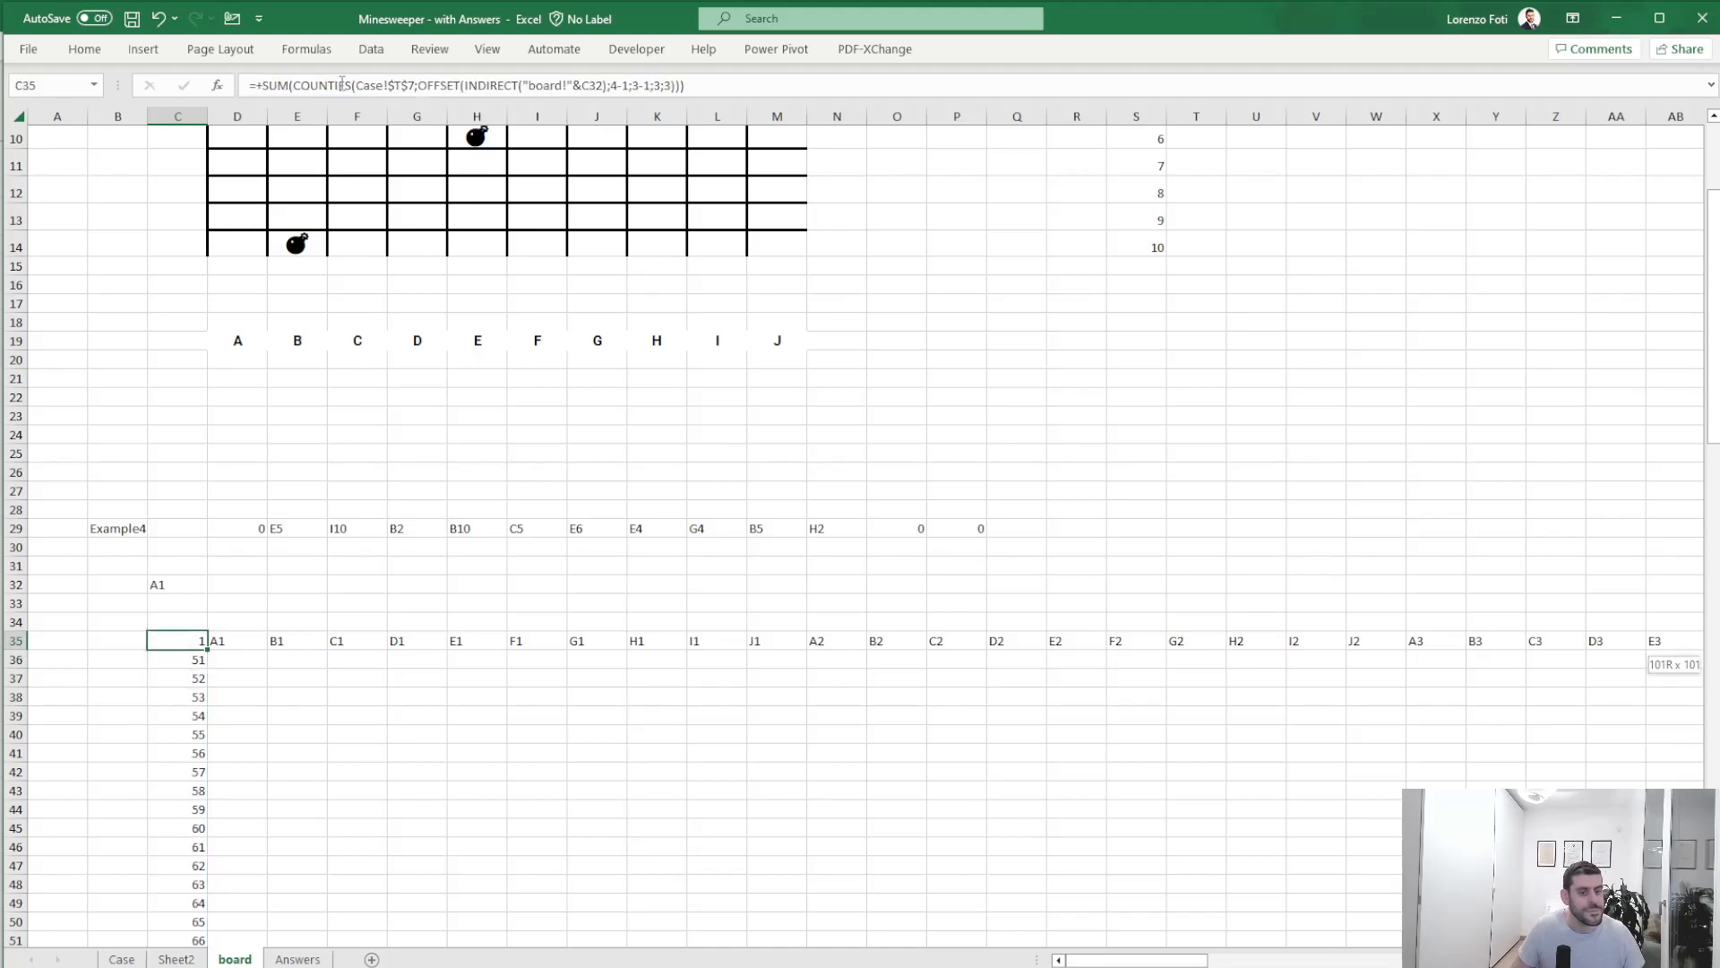
pyautogui.press('alt')
pyautogui.press('a')
pyautogui.press('w')
pyautogui.press('t')
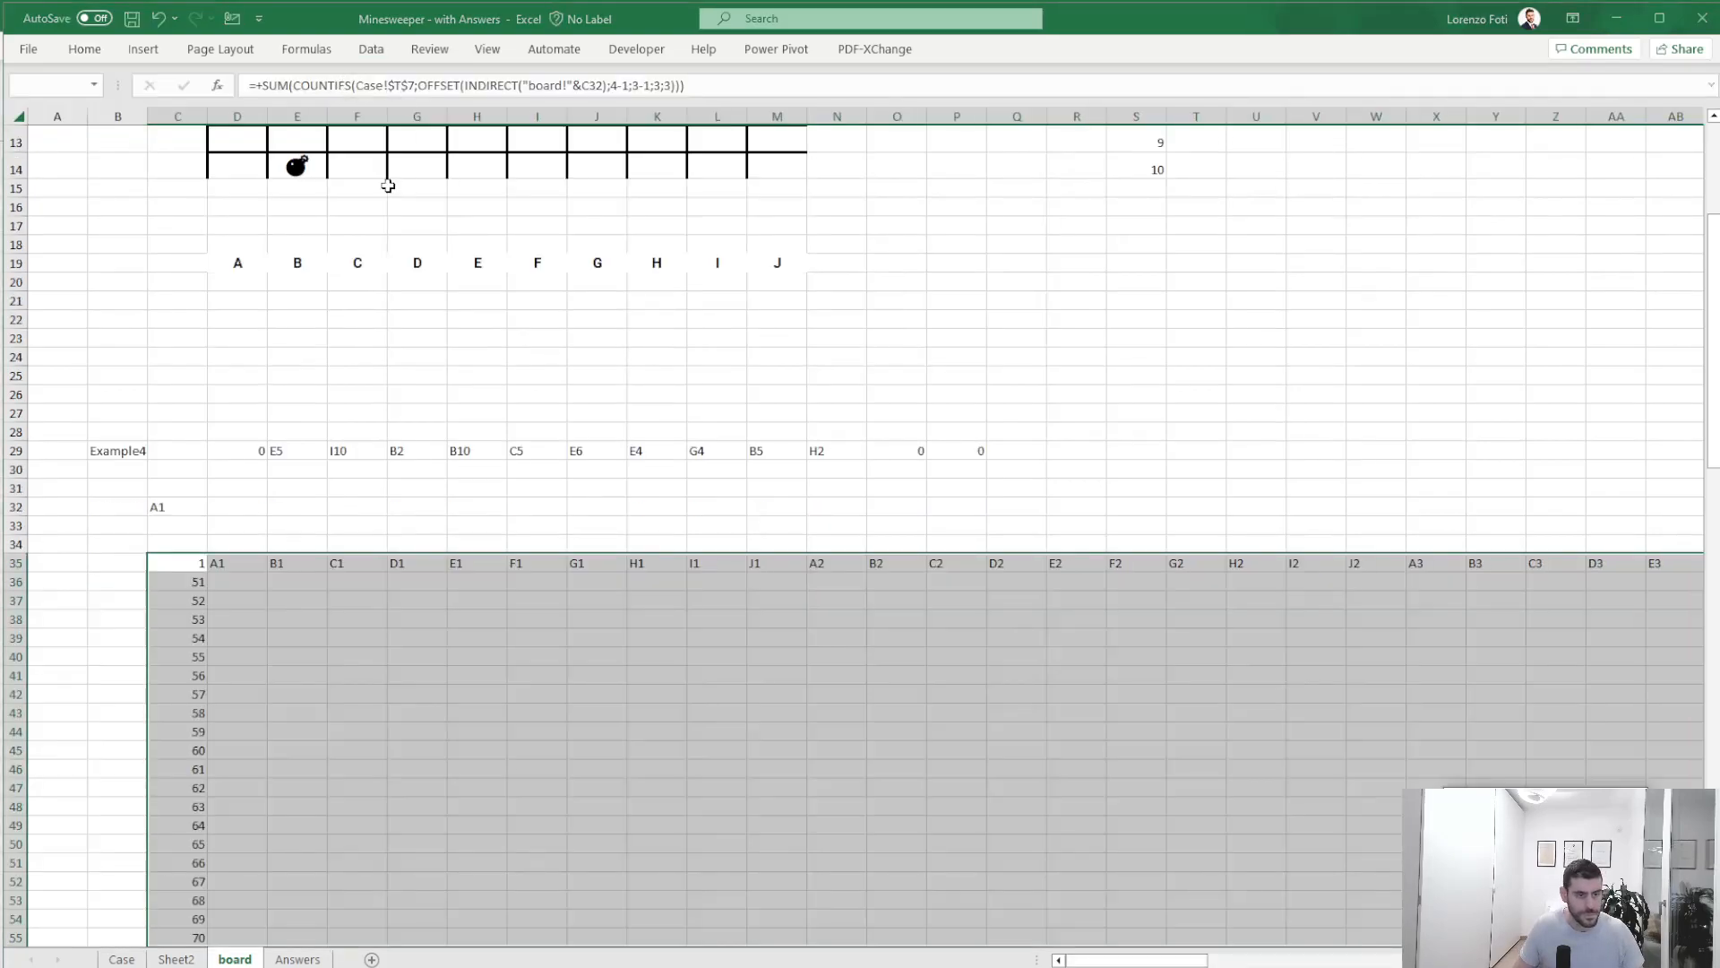
pyautogui.click(136, 451)
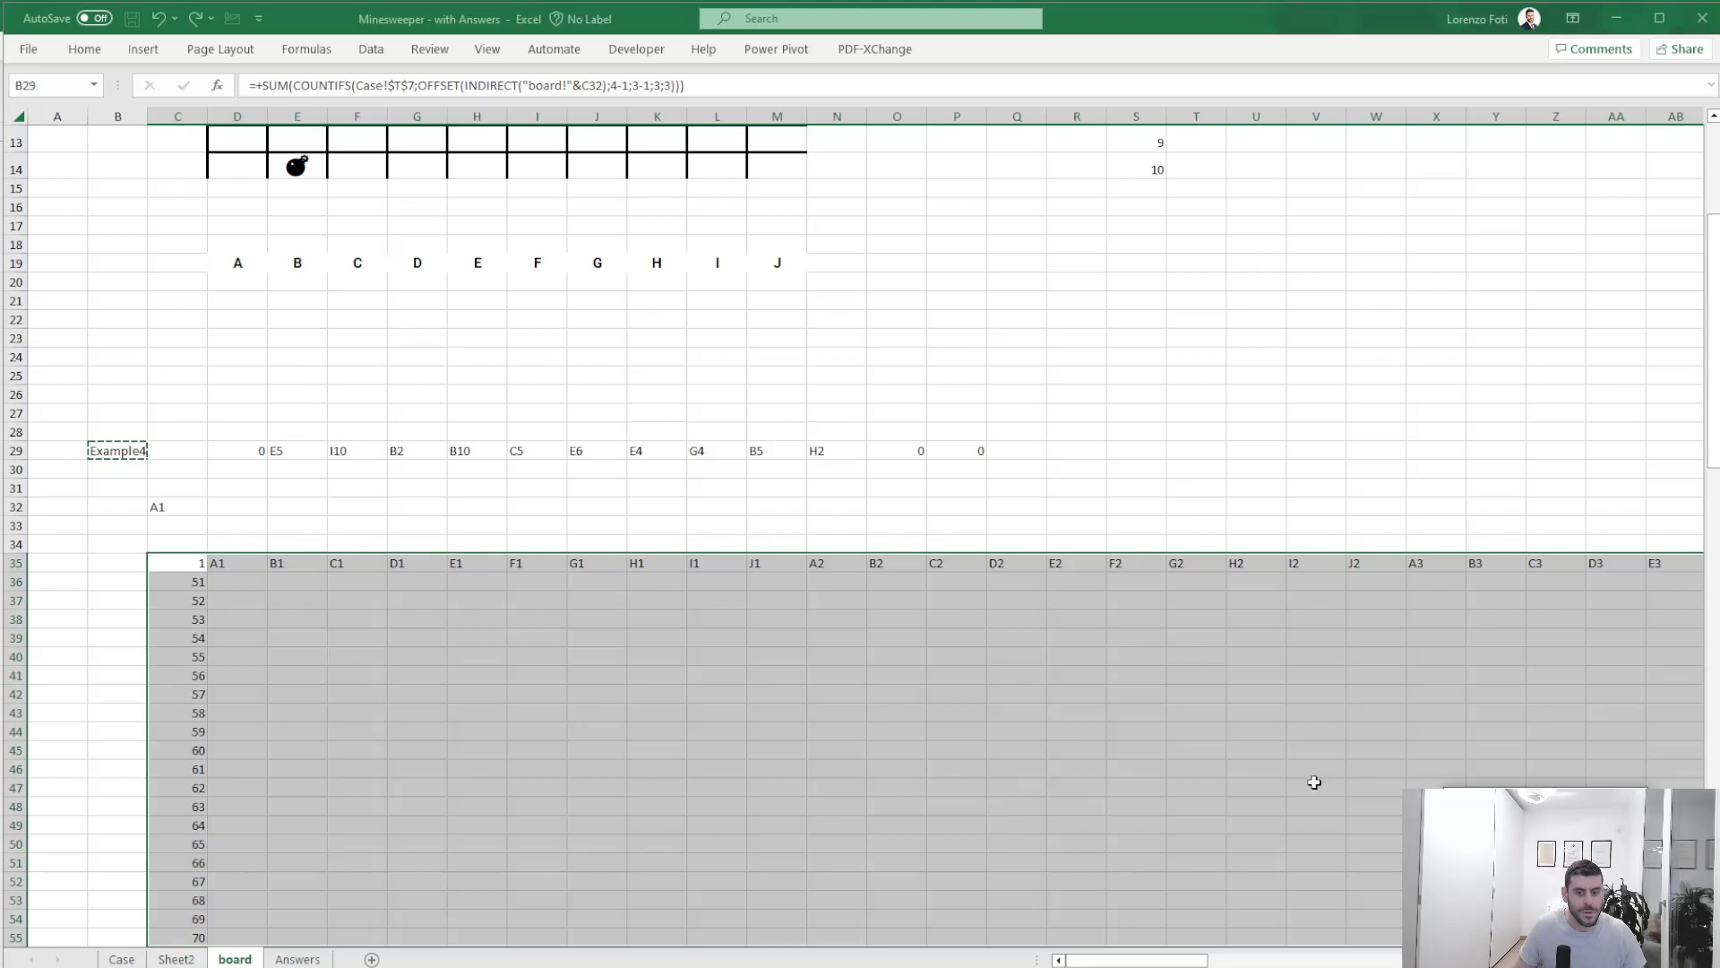
pyautogui.click(162, 508)
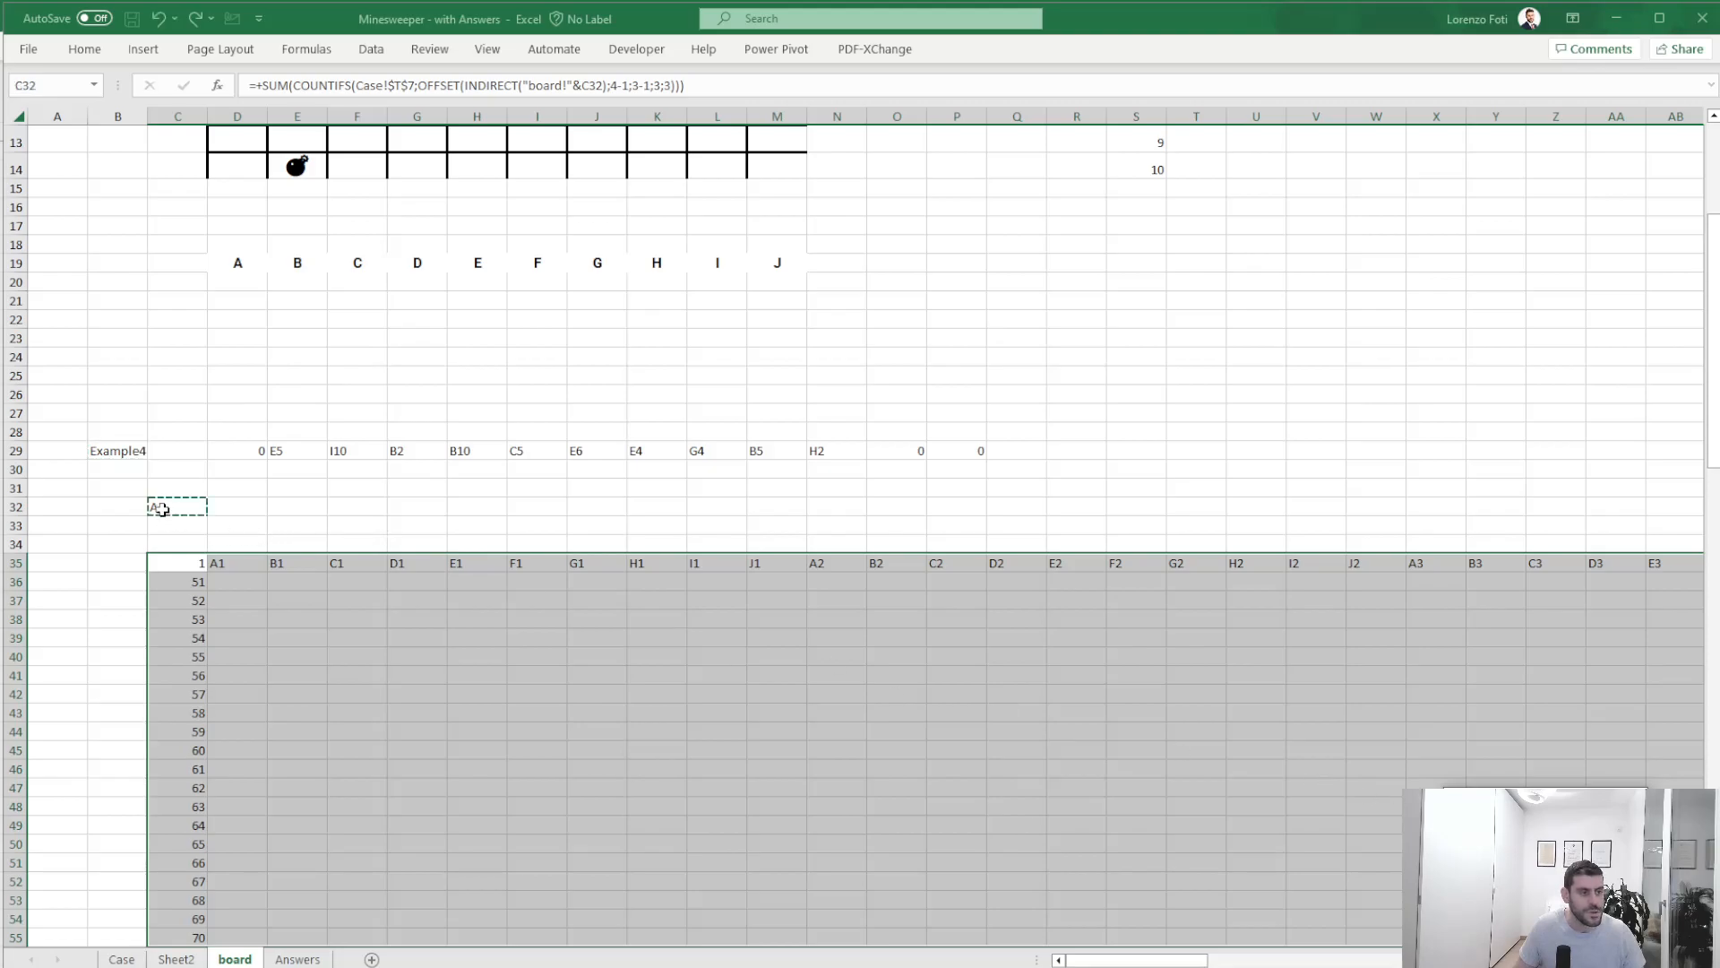
pyautogui.press('Return')
pyautogui.hotkey('alt', 'm')
pyautogui.press('x')
pyautogui.press('a')
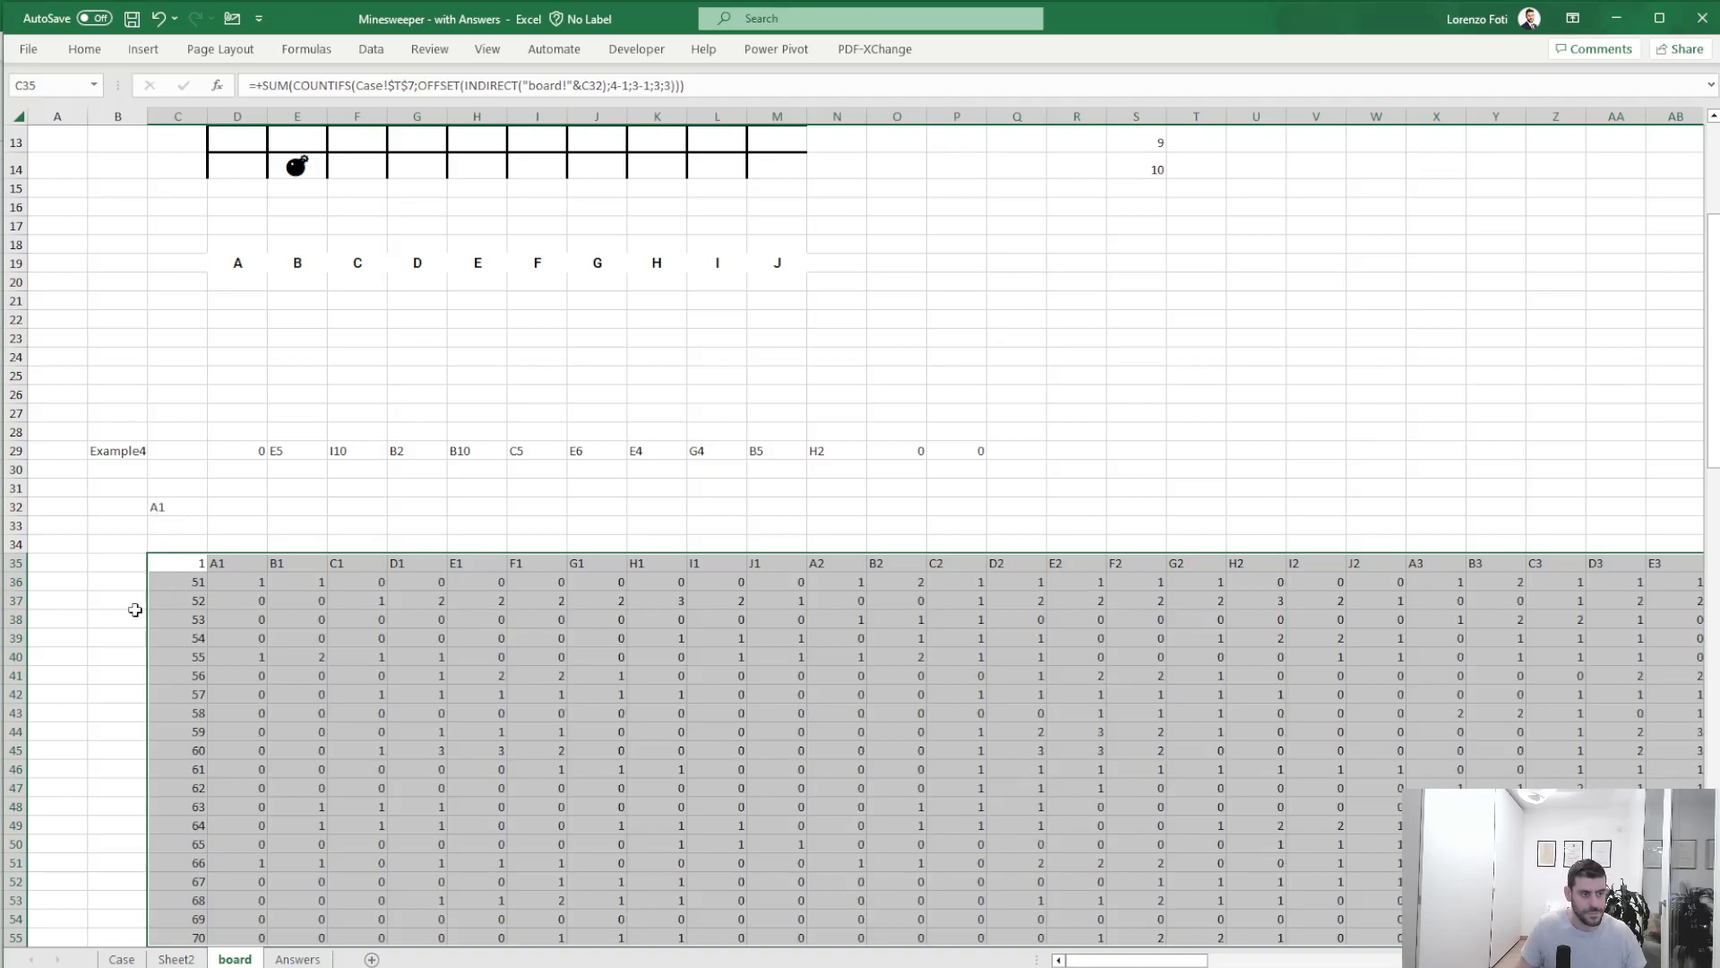
# - Sum all neighbouring-bomb counts for game 51 in B36 with +SUM(D36:CY36)
pyautogui.click(121, 958)
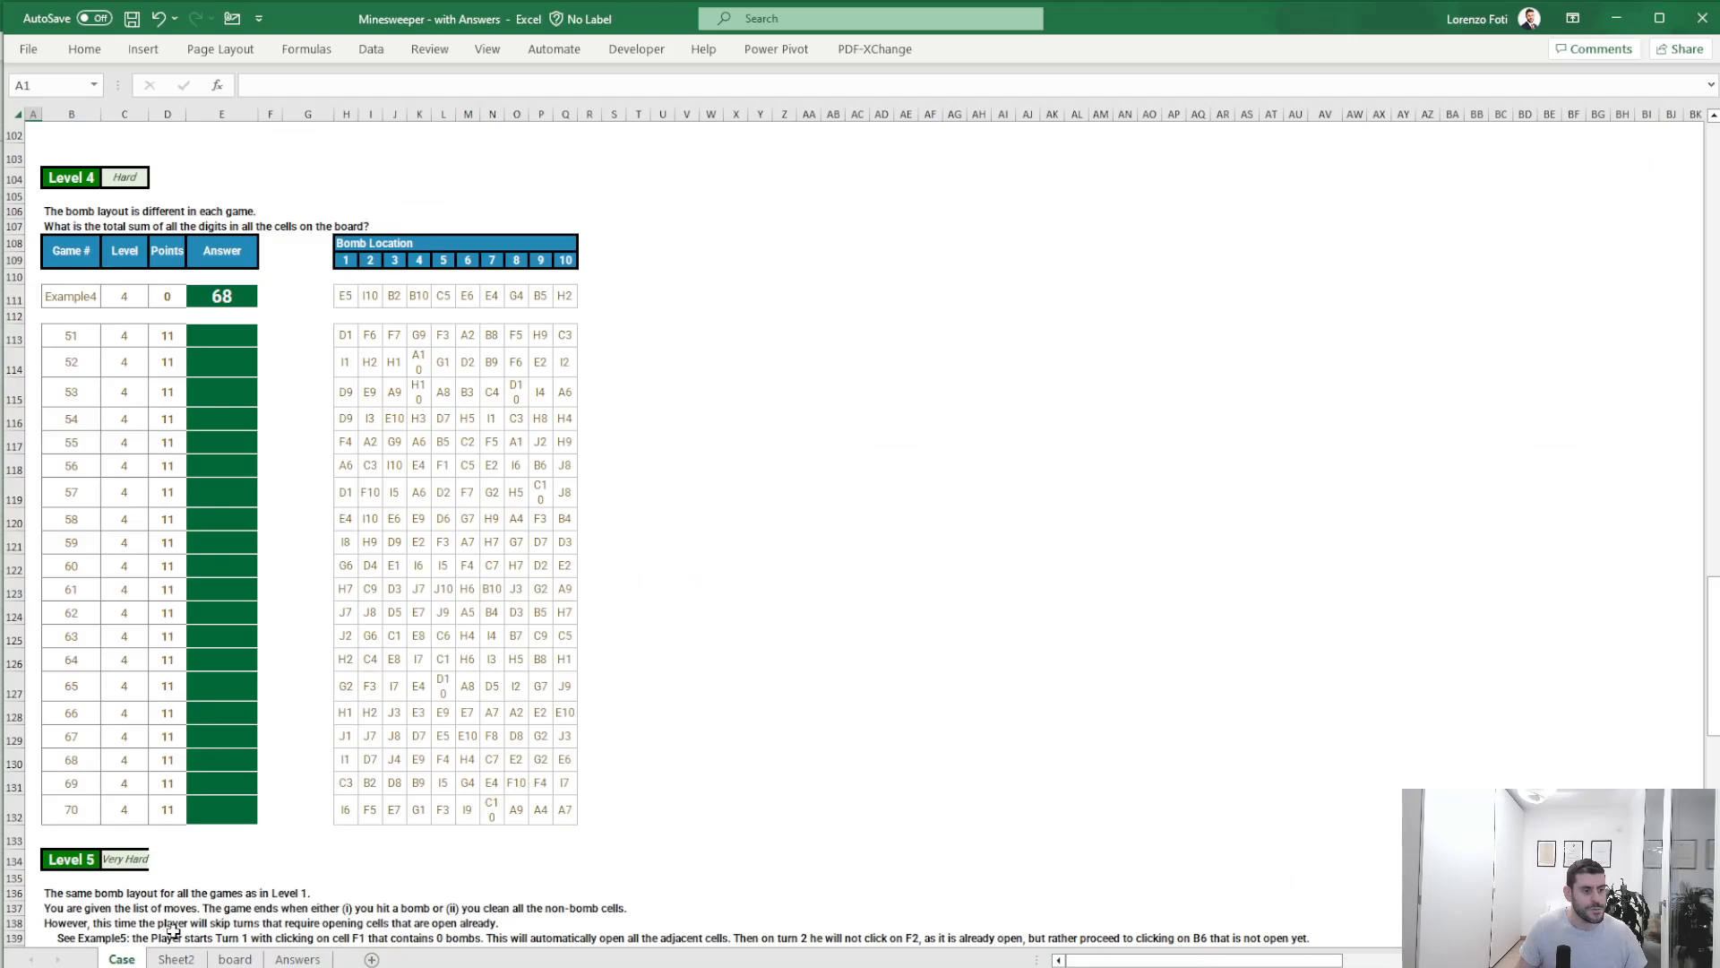
pyautogui.click(235, 958)
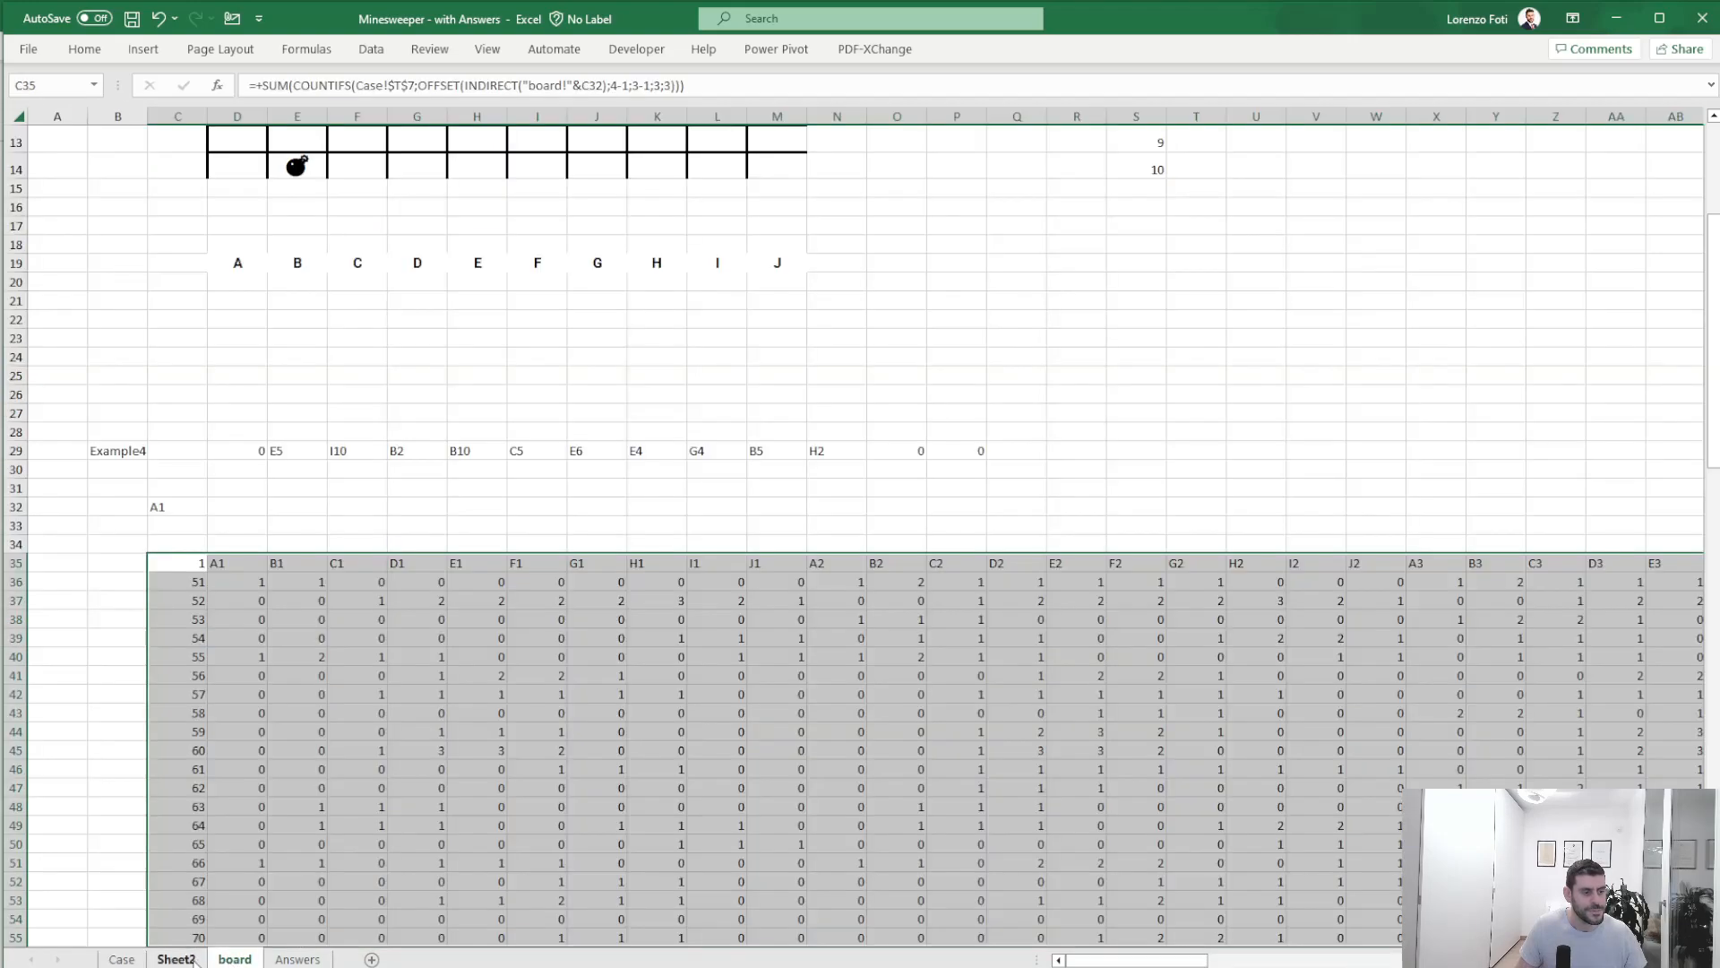
pyautogui.click(121, 581)
pyautogui.write('+sum(')
pyautogui.press('Right')
pyautogui.press('Right')
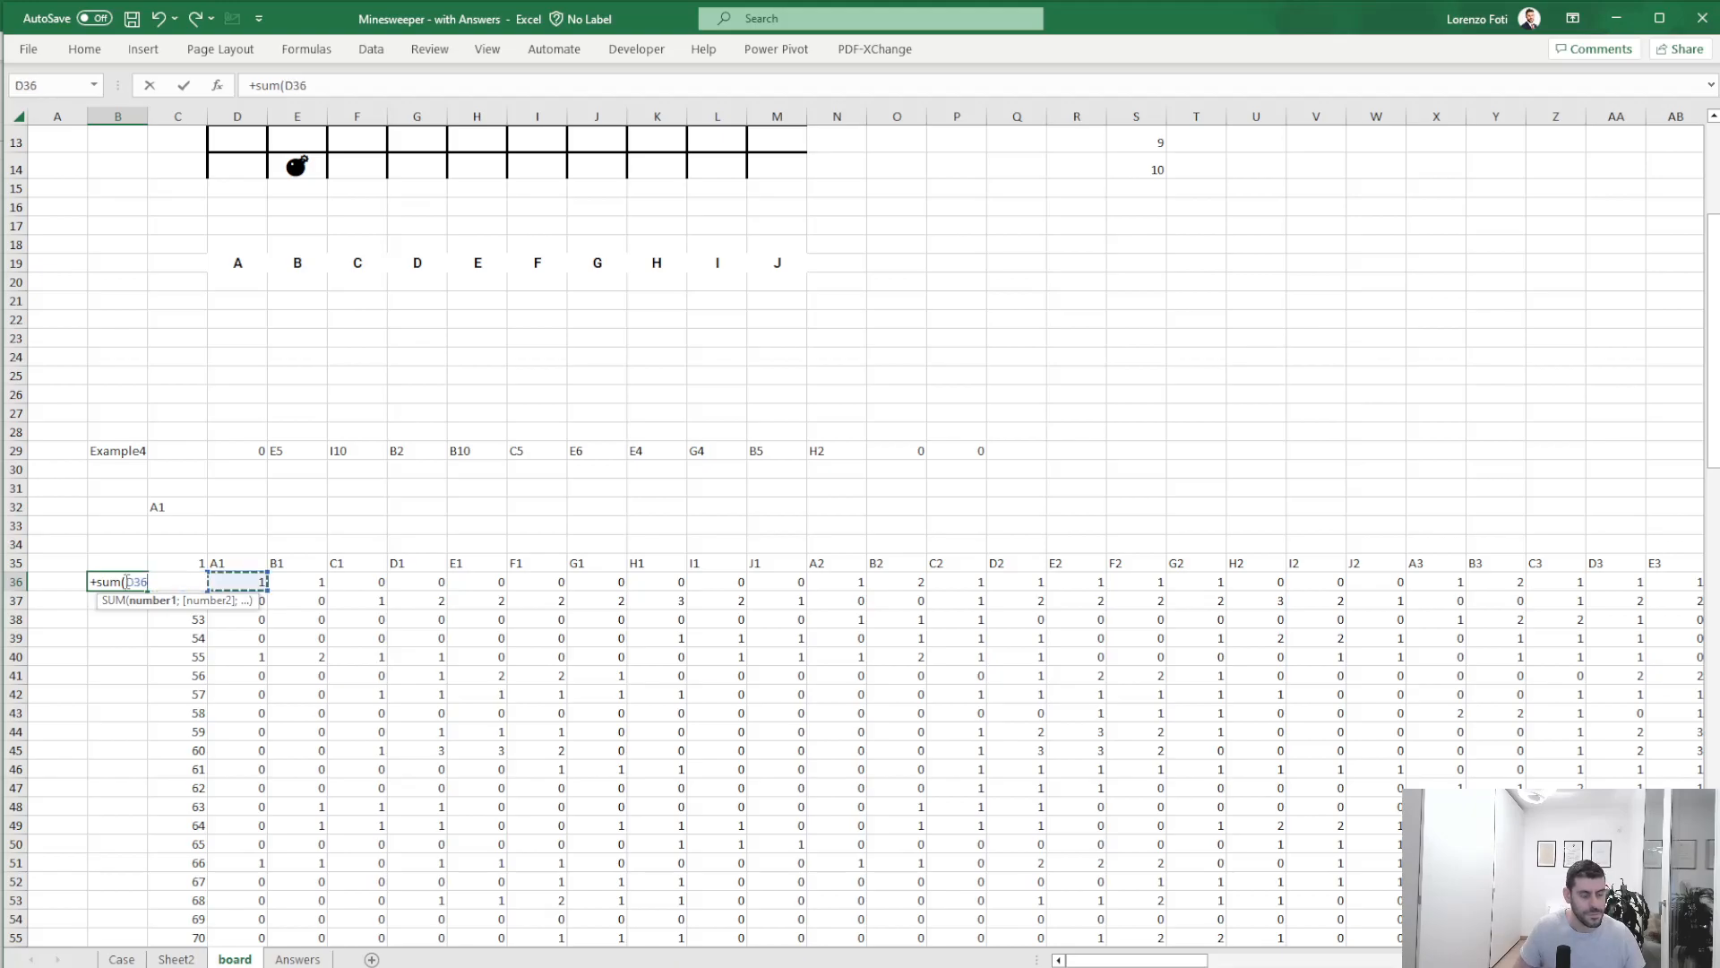
pyautogui.hotkey('ctrl', 'shift', 'Right')
pyautogui.press('Return')
# - Copy the row-sum formula from B36 down to B55 for all Level 4 games
pyautogui.press('Up')
pyautogui.hotkey('ctrl', 'c')
pyautogui.press('Right')
pyautogui.hotkey('ctrl', 'Down')
pyautogui.press('Left')
pyautogui.hotkey('ctrl', 'shift', 'Up')
pyautogui.hotkey('ctrl', 'v')
pyautogui.press('Escape')
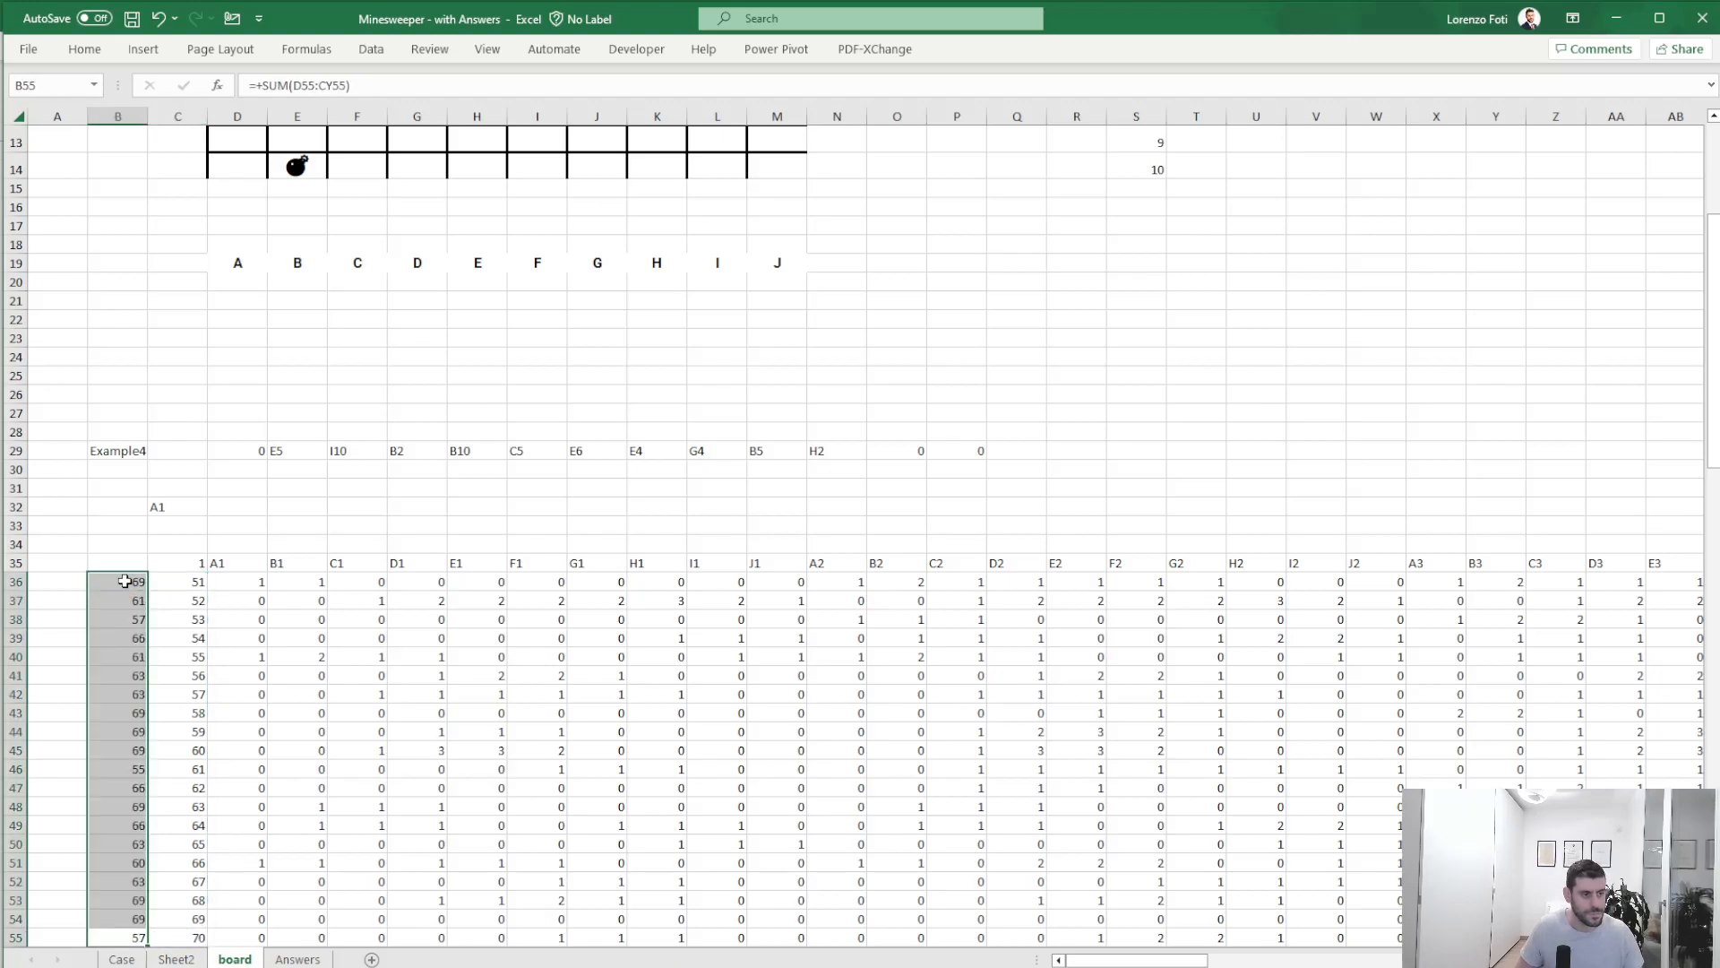
# - Compare the Level 4 row sums in B36:B55 with the game 51 to 70 answers on the Answers sheet
pyautogui.click(125, 582)
pyautogui.hotkey('ctrl', 'shift', 'Down')
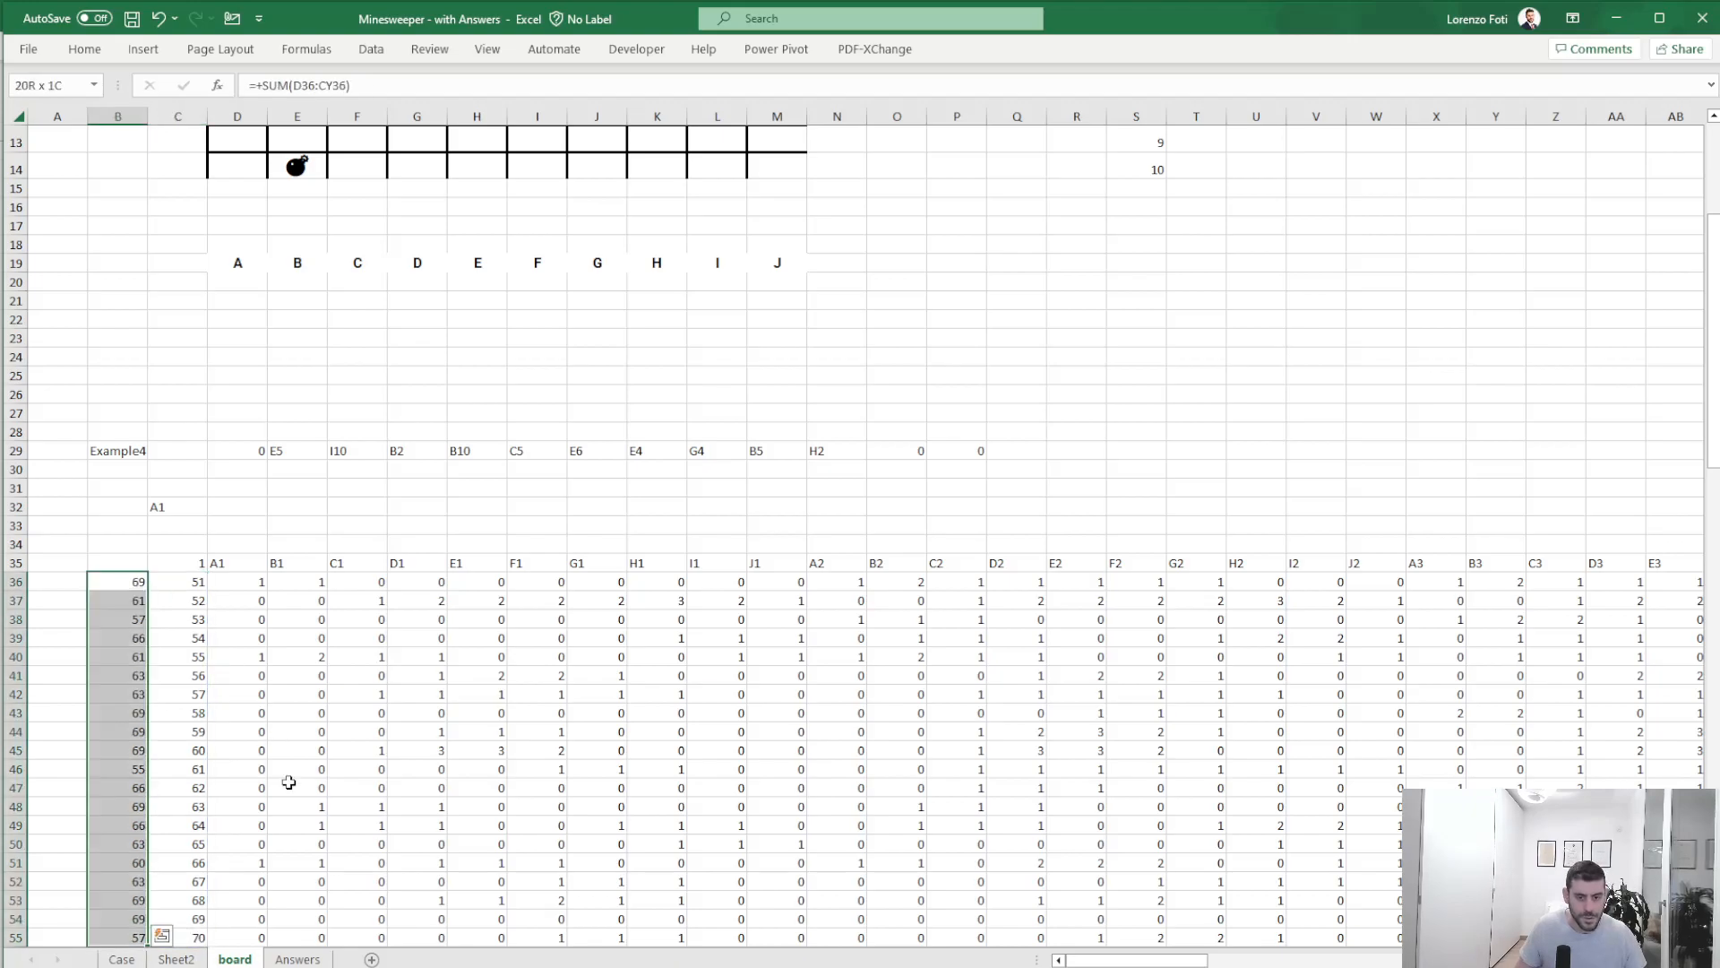
pyautogui.click(298, 958)
pyautogui.scroll(-3, 287, 789)
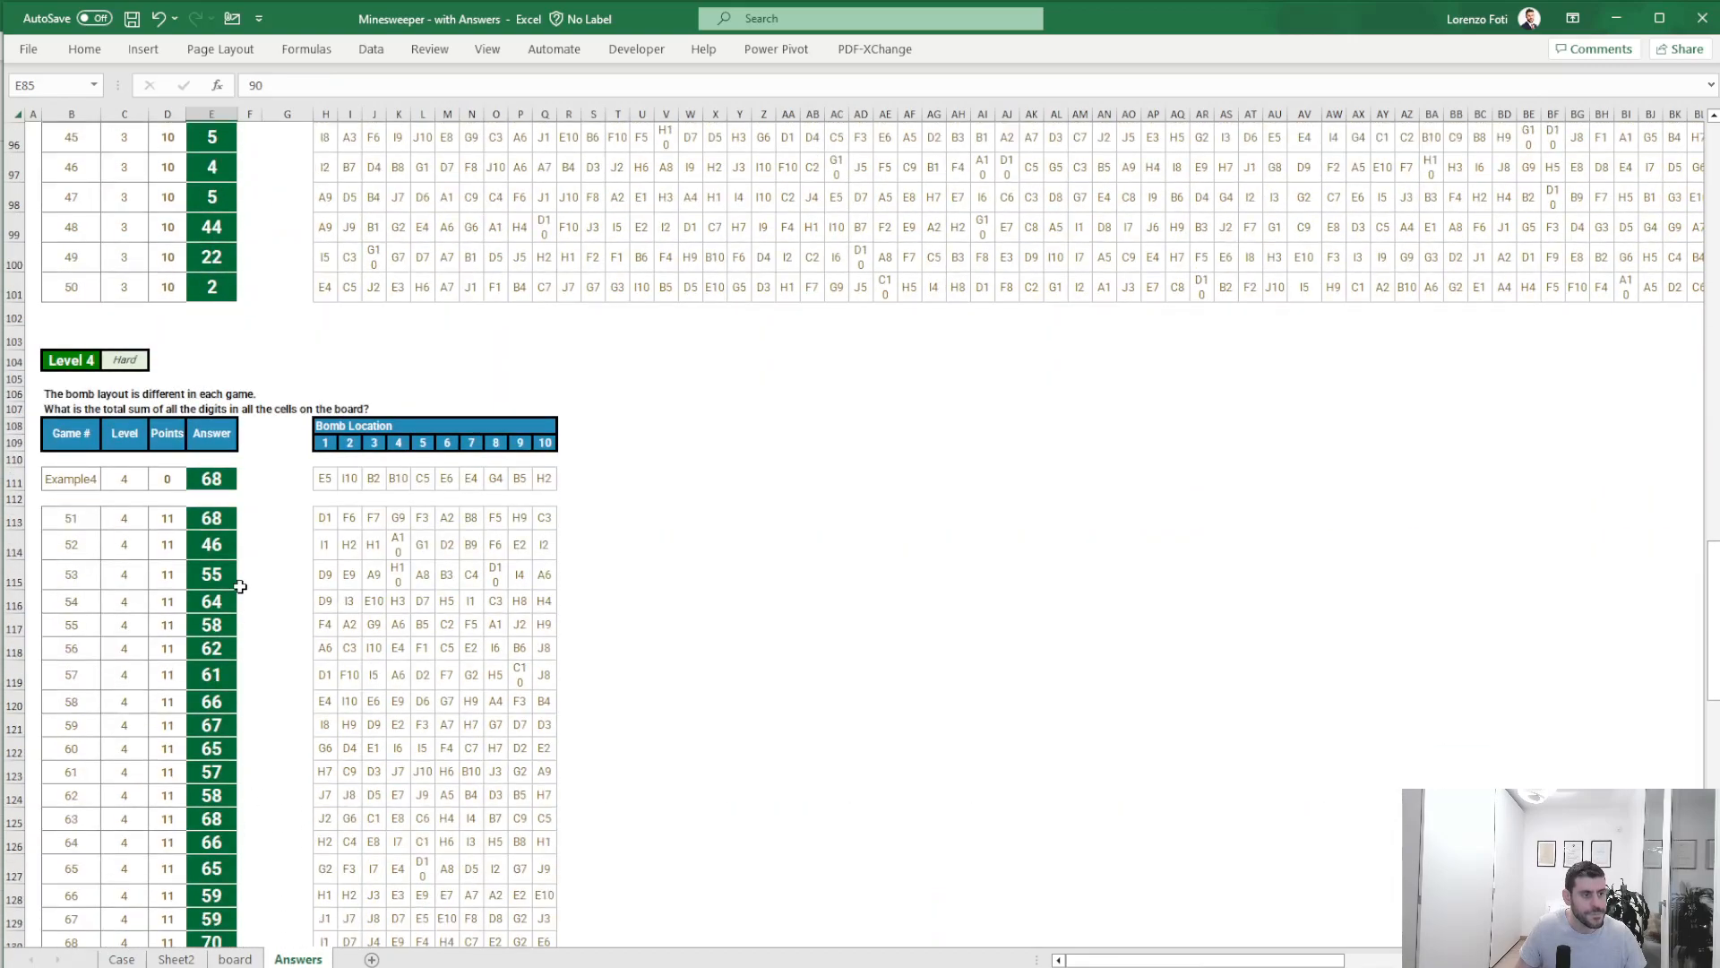
pyautogui.click(218, 519)
pyautogui.hotkey('ctrl', 'shift', 'Down')
pyautogui.hotkey('ctrl', 'v')
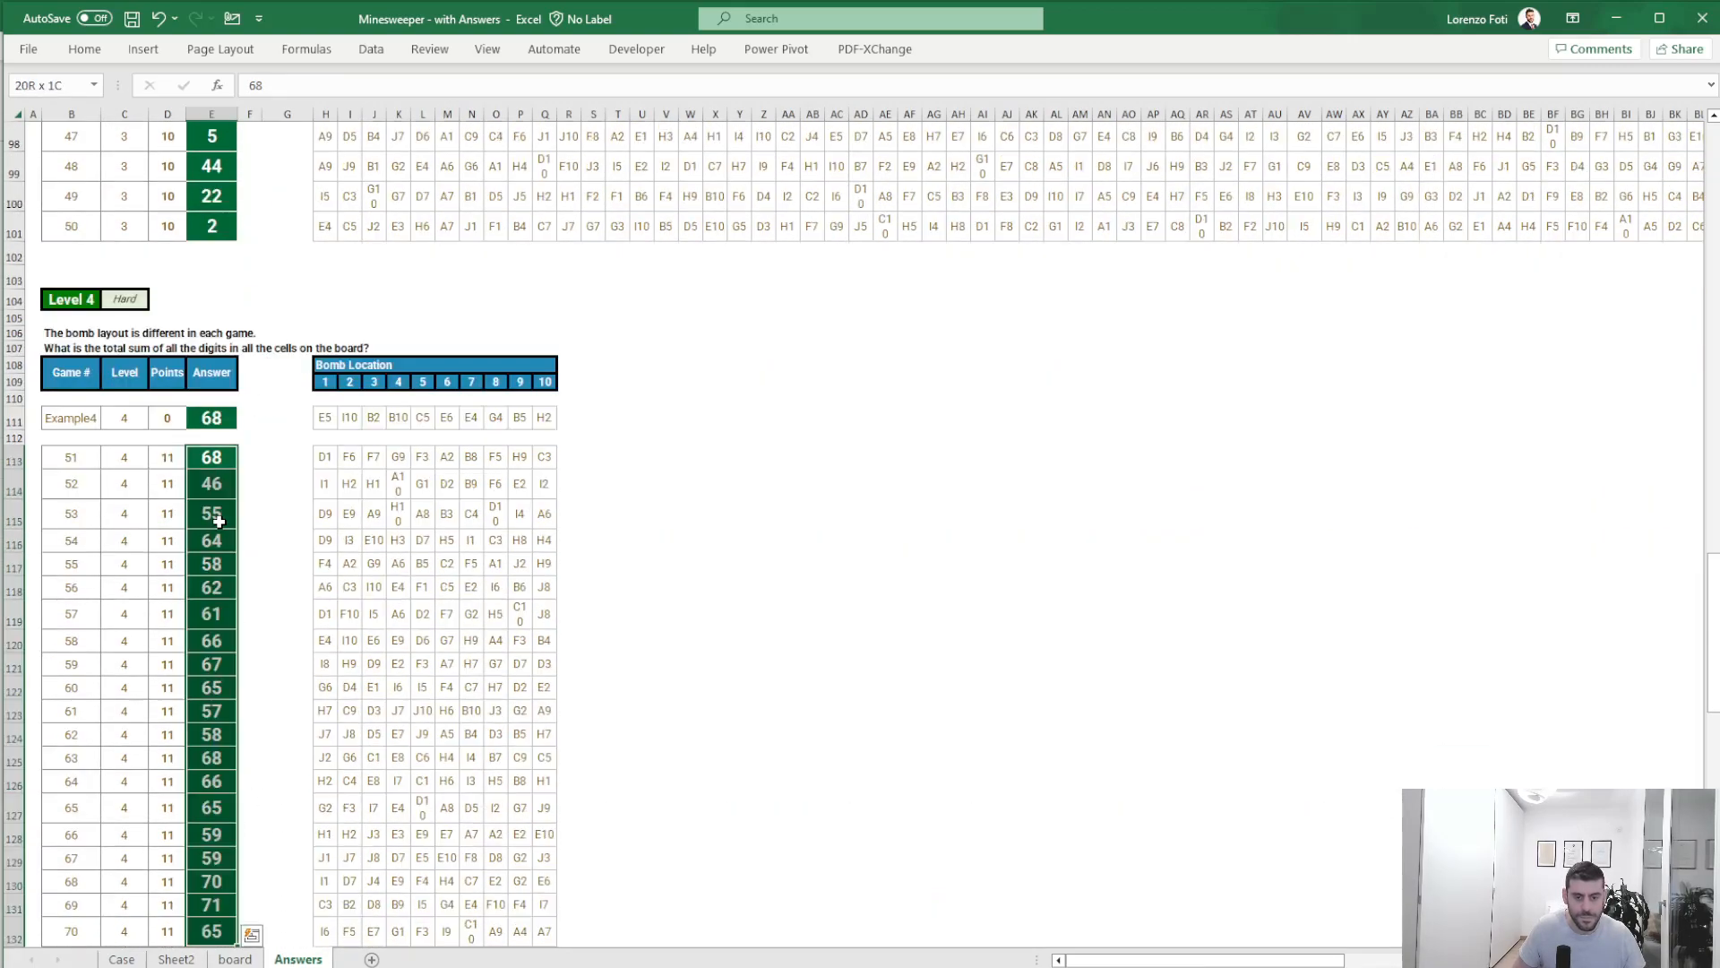
pyautogui.click(226, 959)
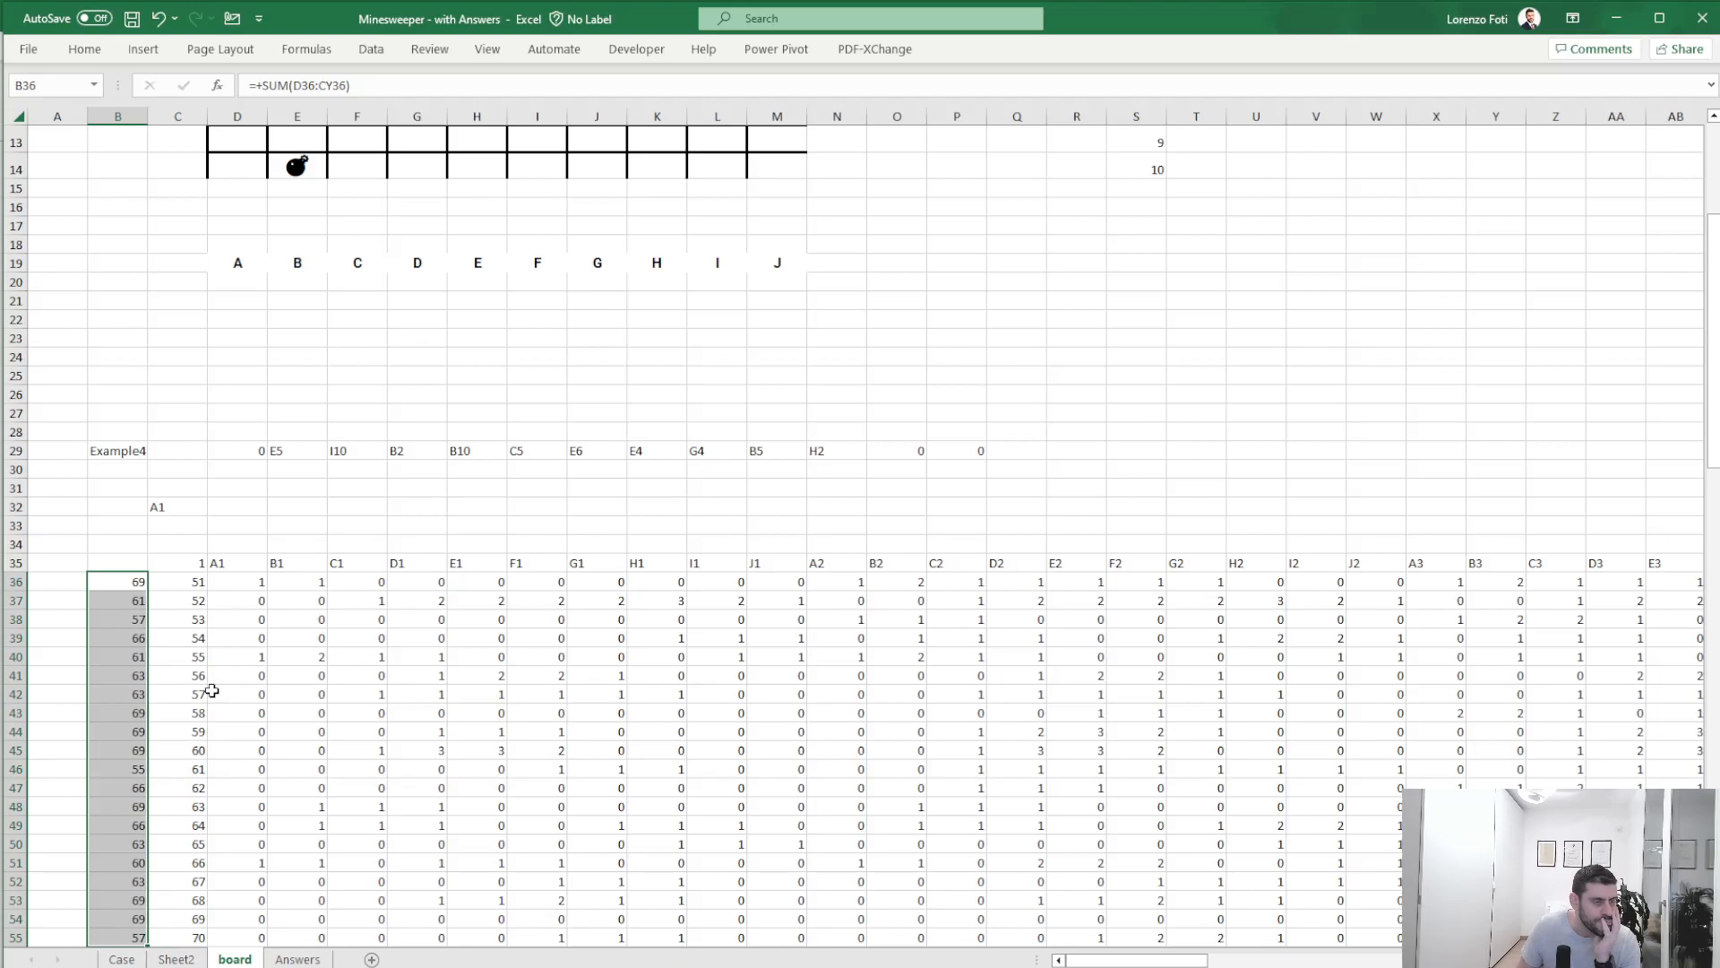
# - Check the board's bomb formulas in E9 and H9 against the Example4 bomb locations in row 29 and on the Case sheet
pyautogui.scroll(4, 211, 690)
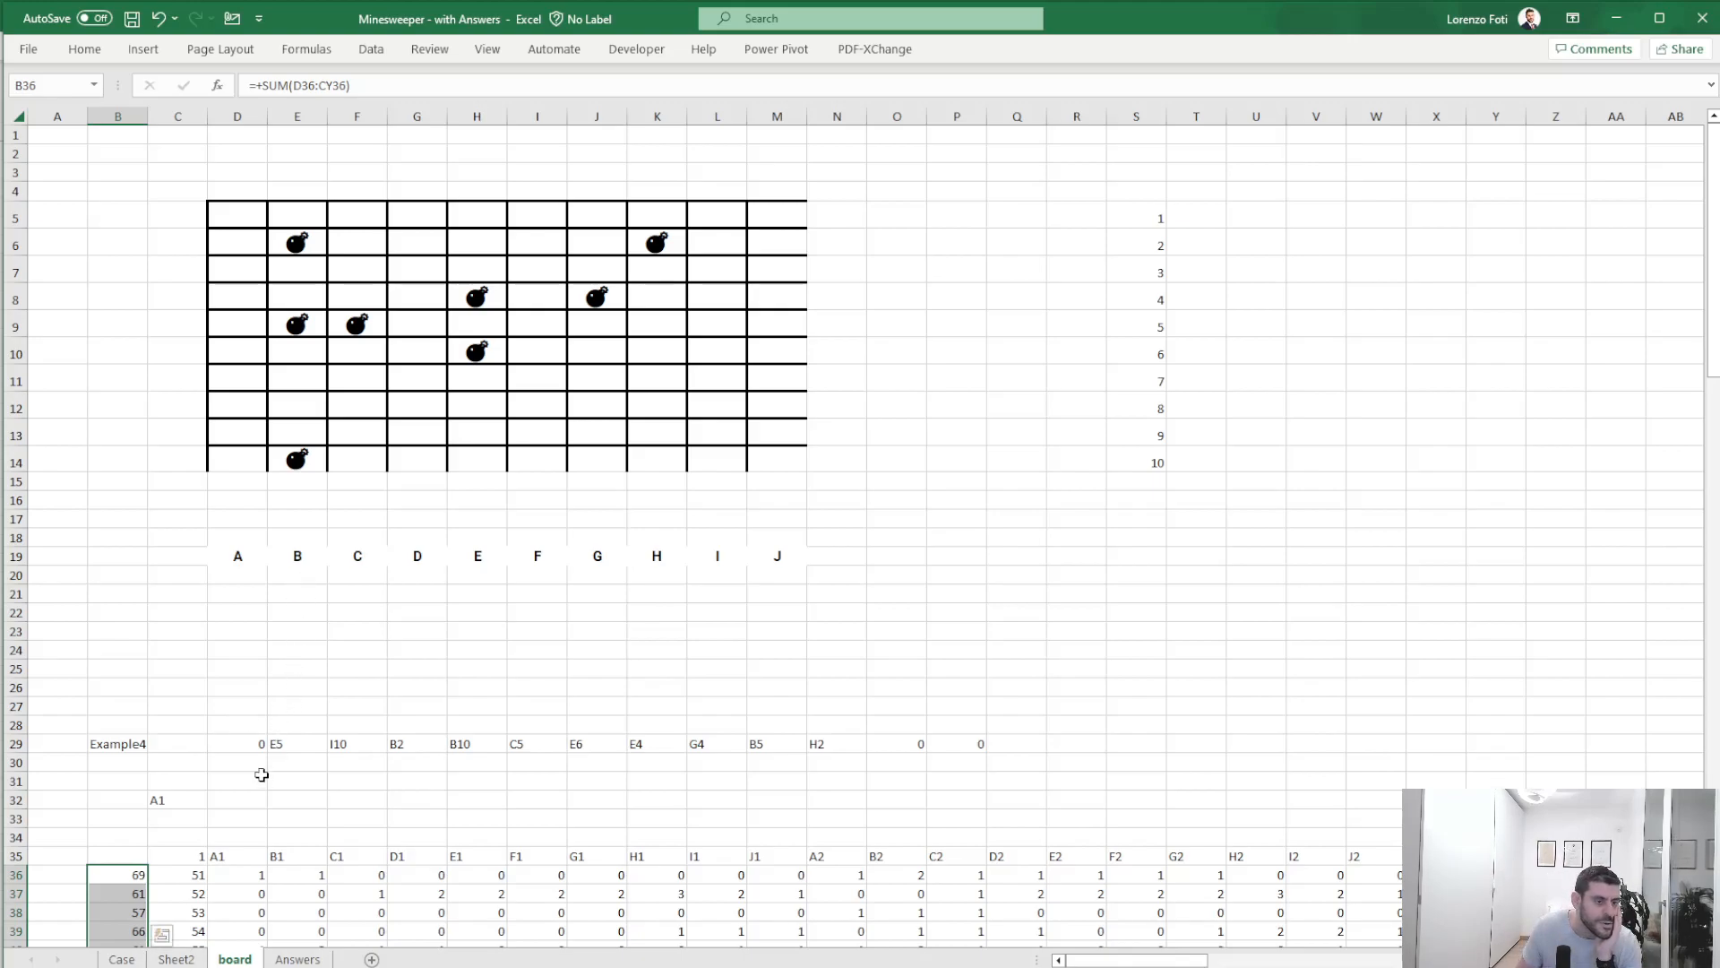
pyautogui.click(276, 743)
pyautogui.click(302, 321)
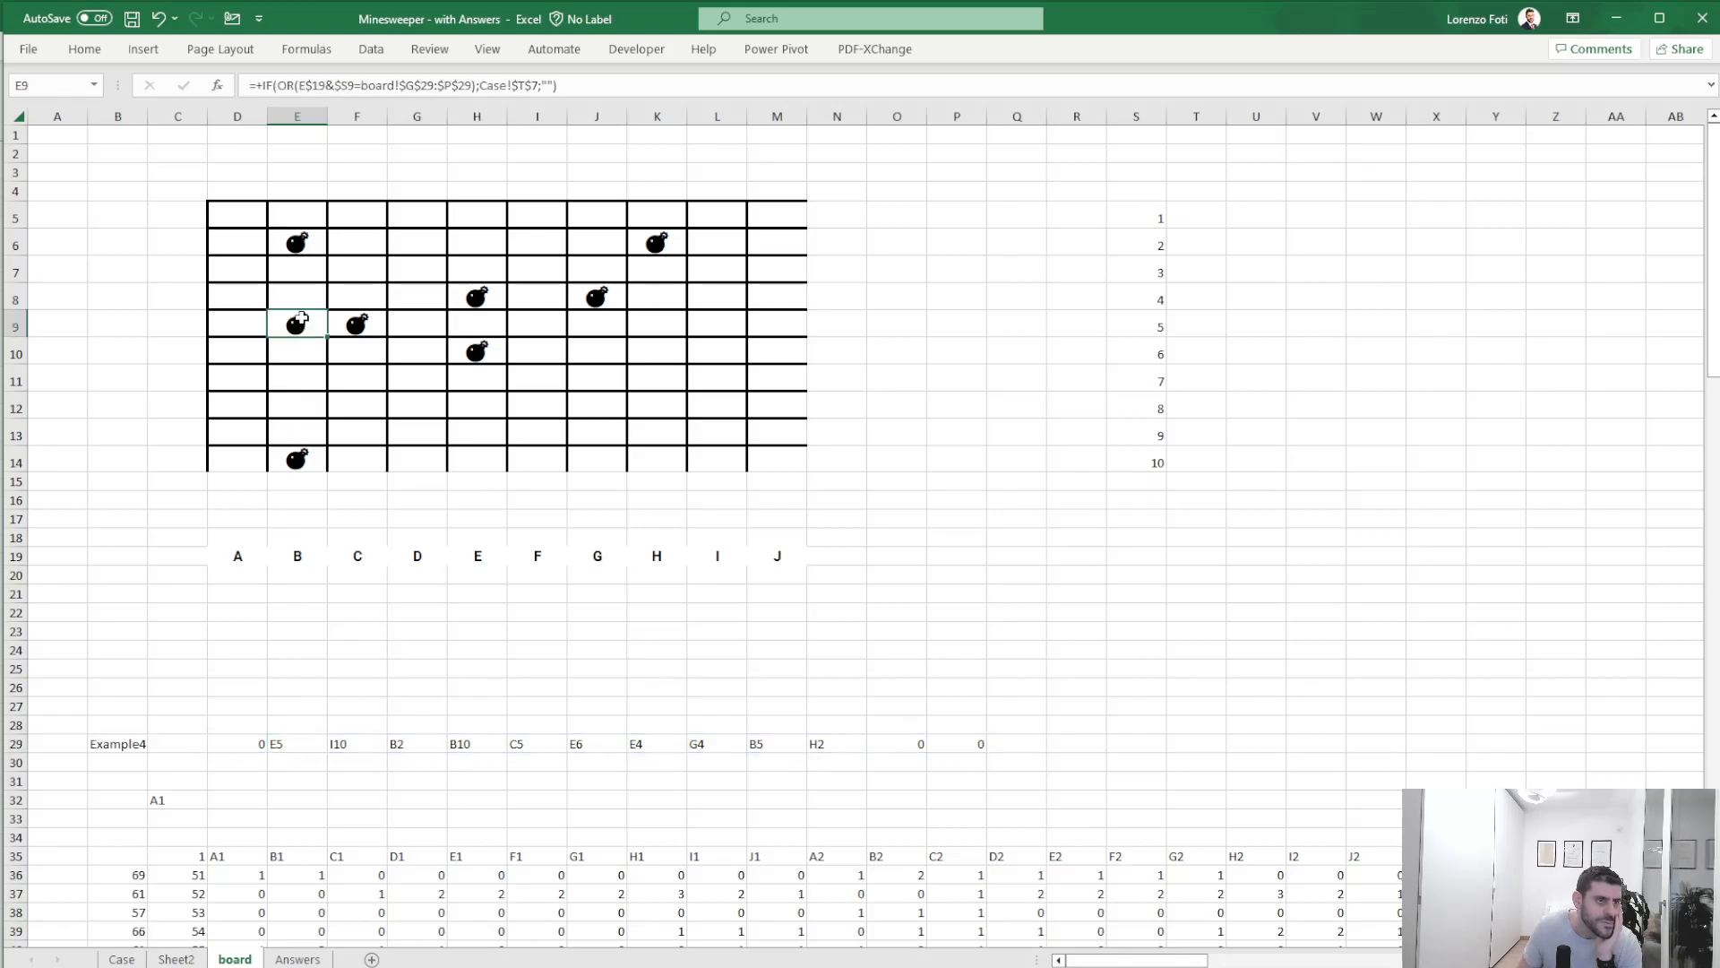
pyautogui.doubleClick(297, 322)
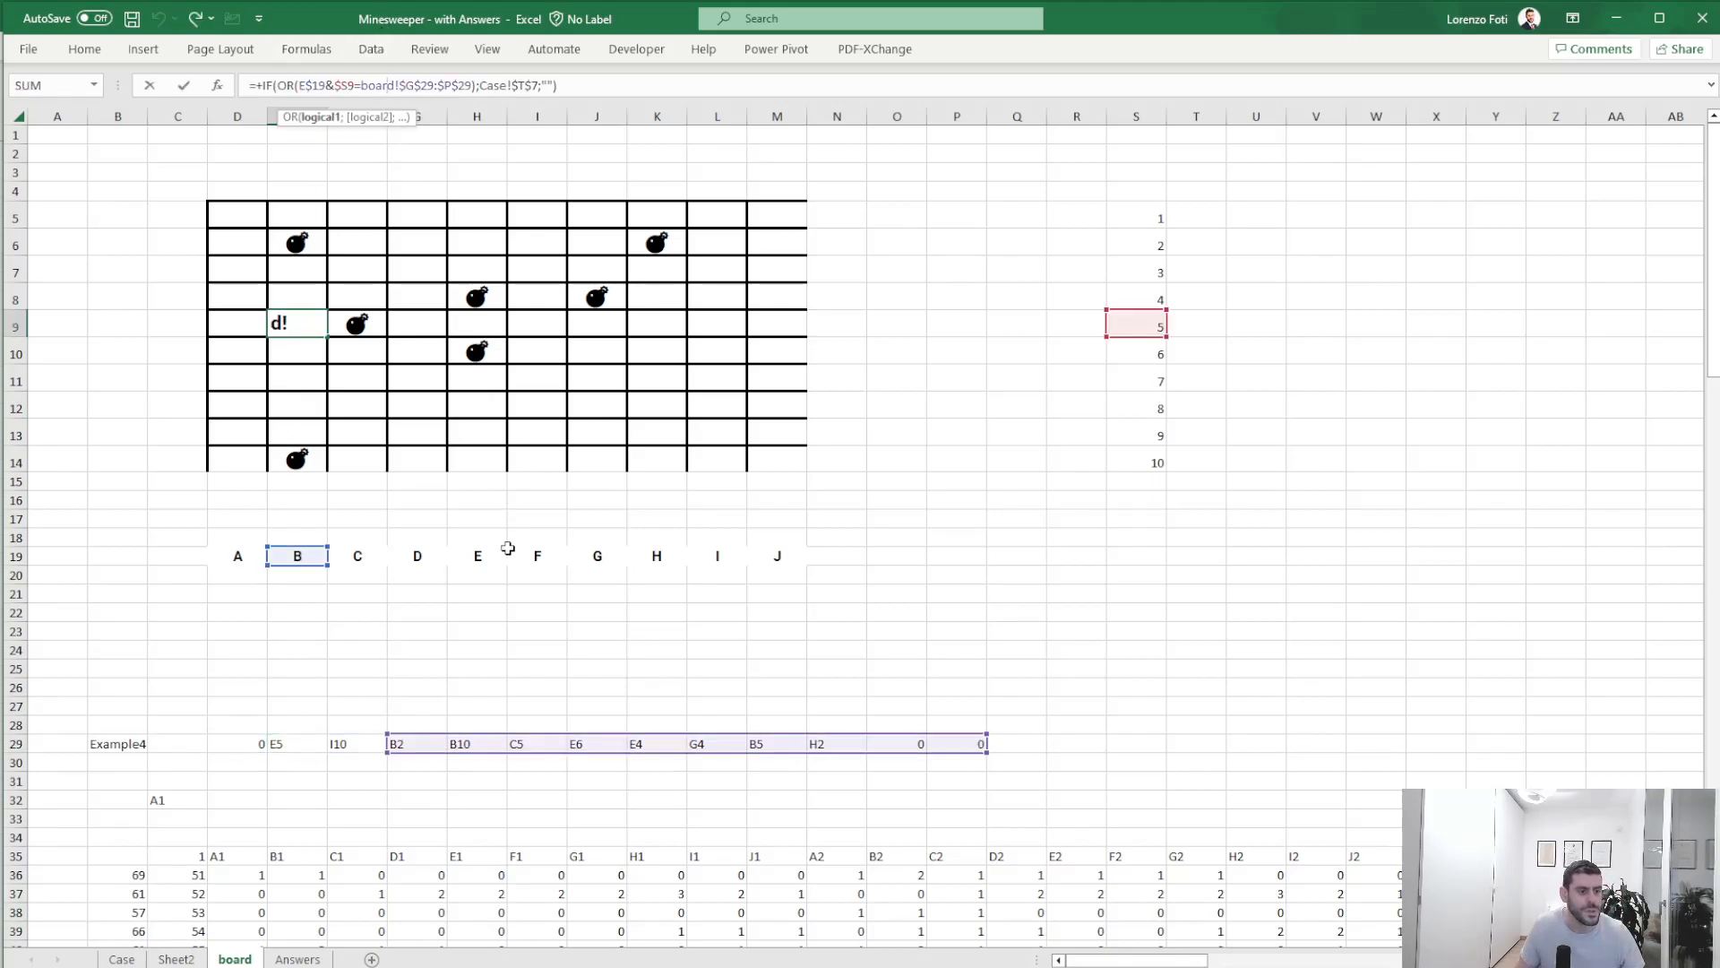
pyautogui.press('Escape')
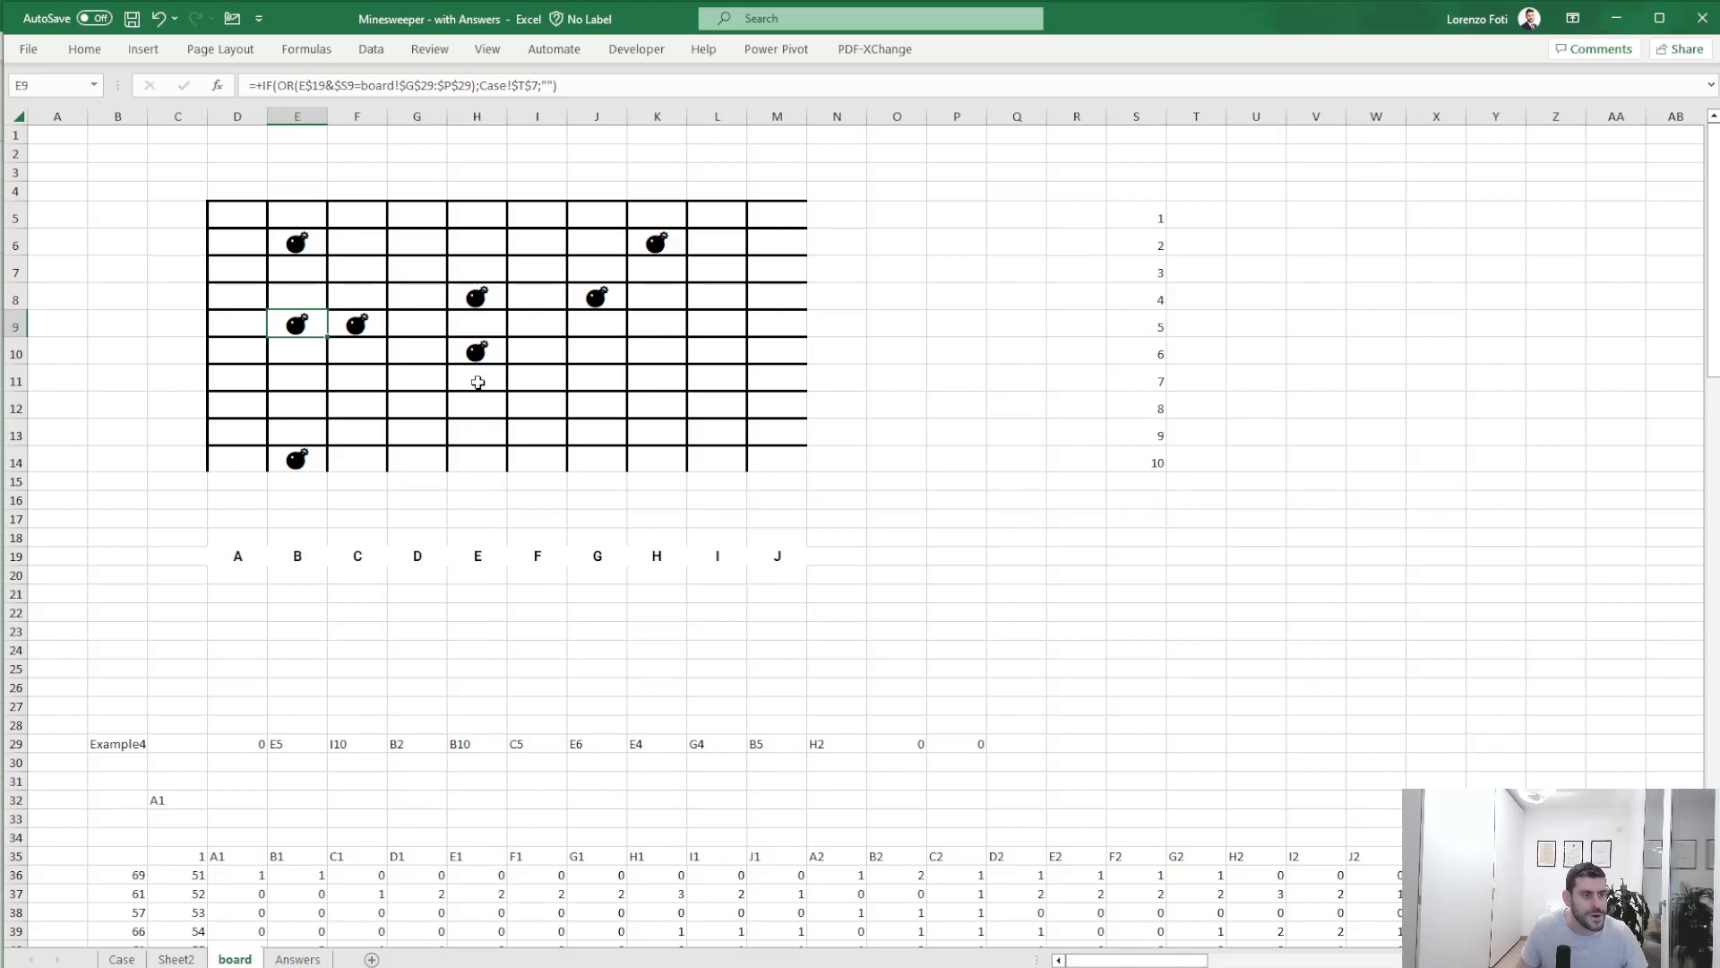
pyautogui.click(476, 325)
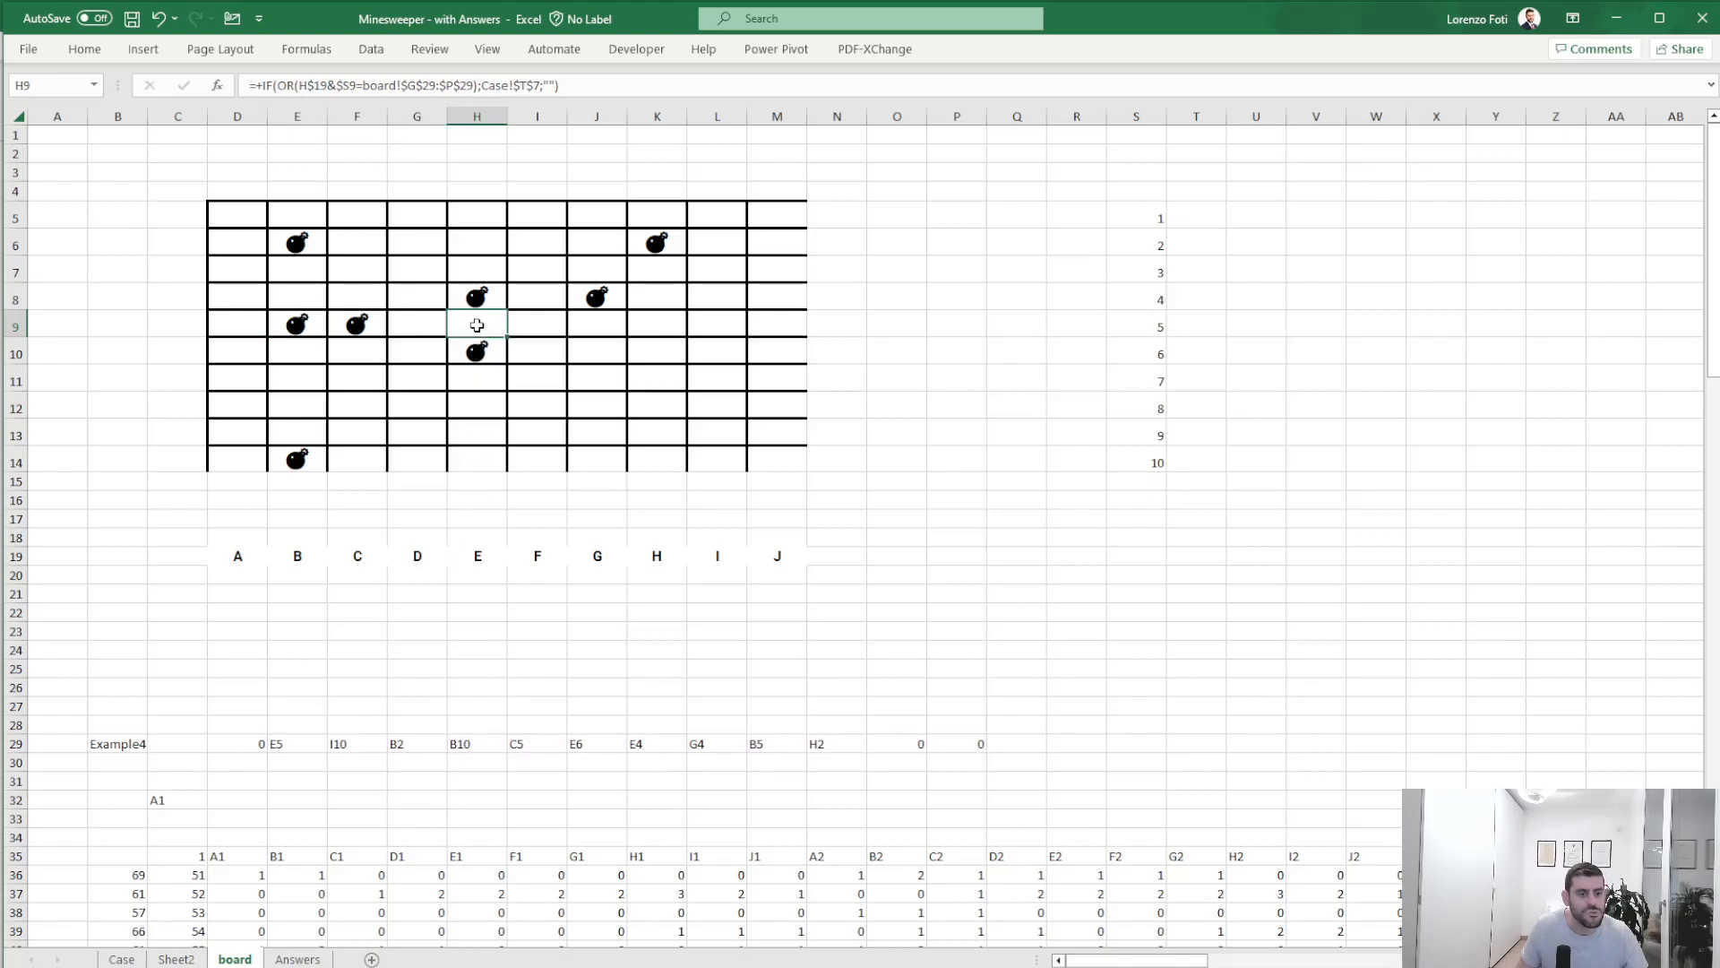
pyautogui.click(122, 959)
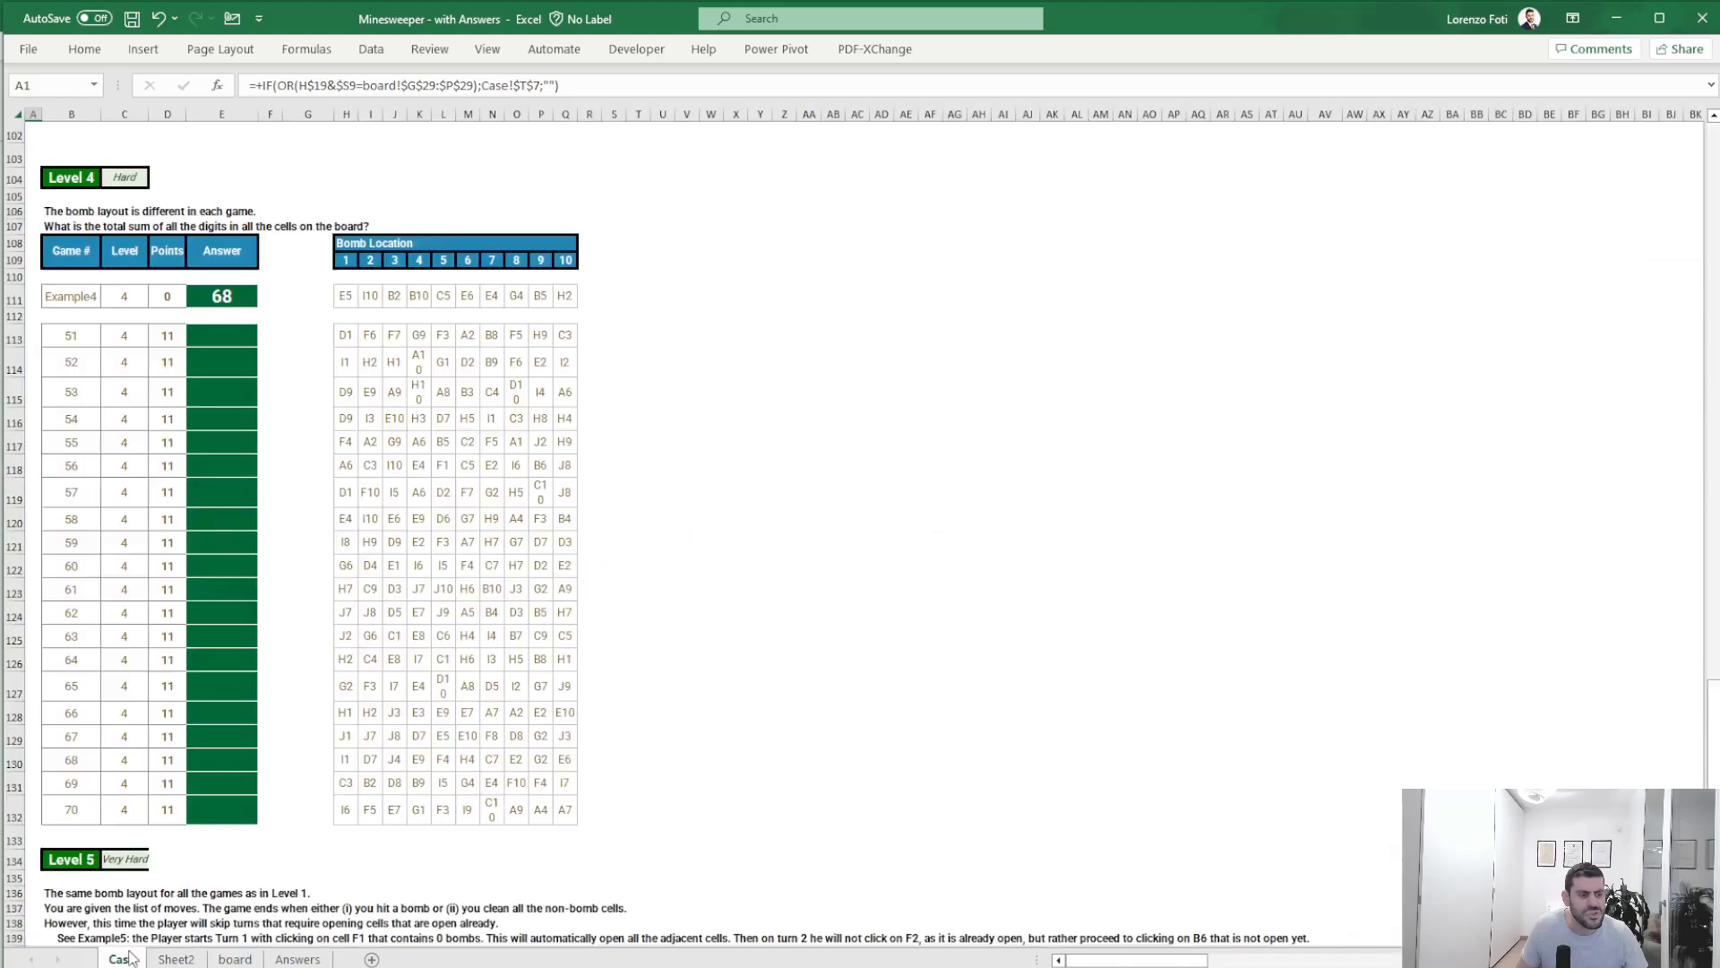
pyautogui.scroll(2, 248, 679)
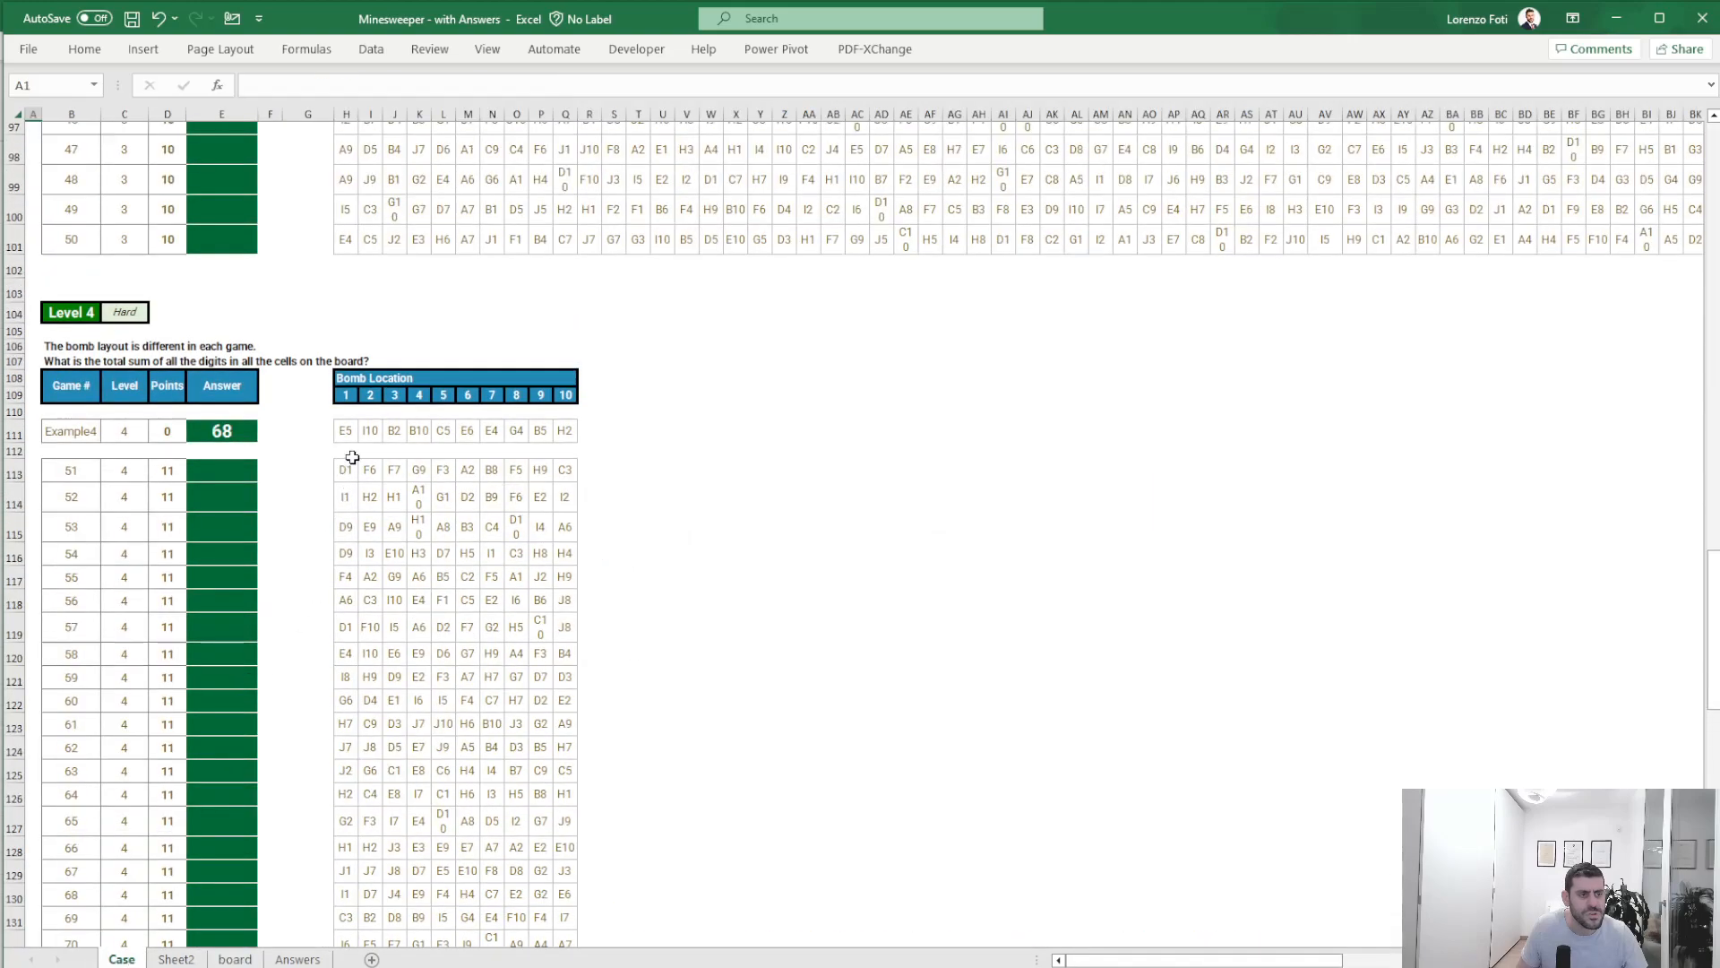
pyautogui.click(238, 959)
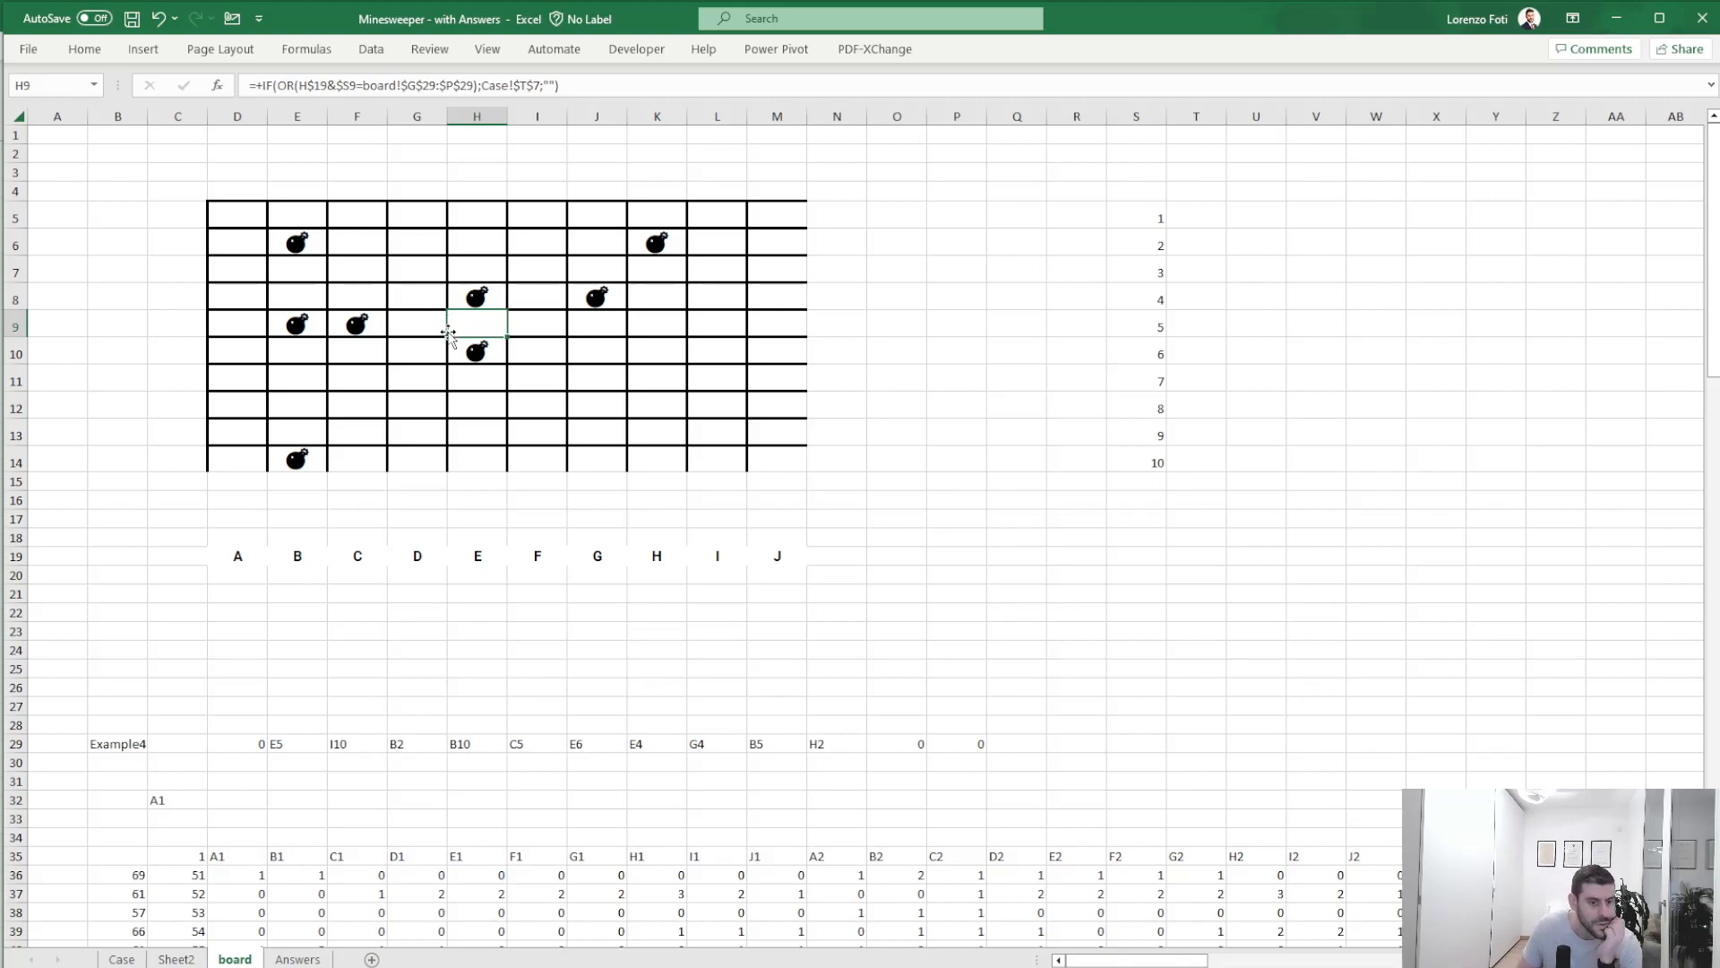
# - Inspect which bomb-location range the formula in board cell H9 refers to
pyautogui.click(288, 248)
pyautogui.click(463, 322)
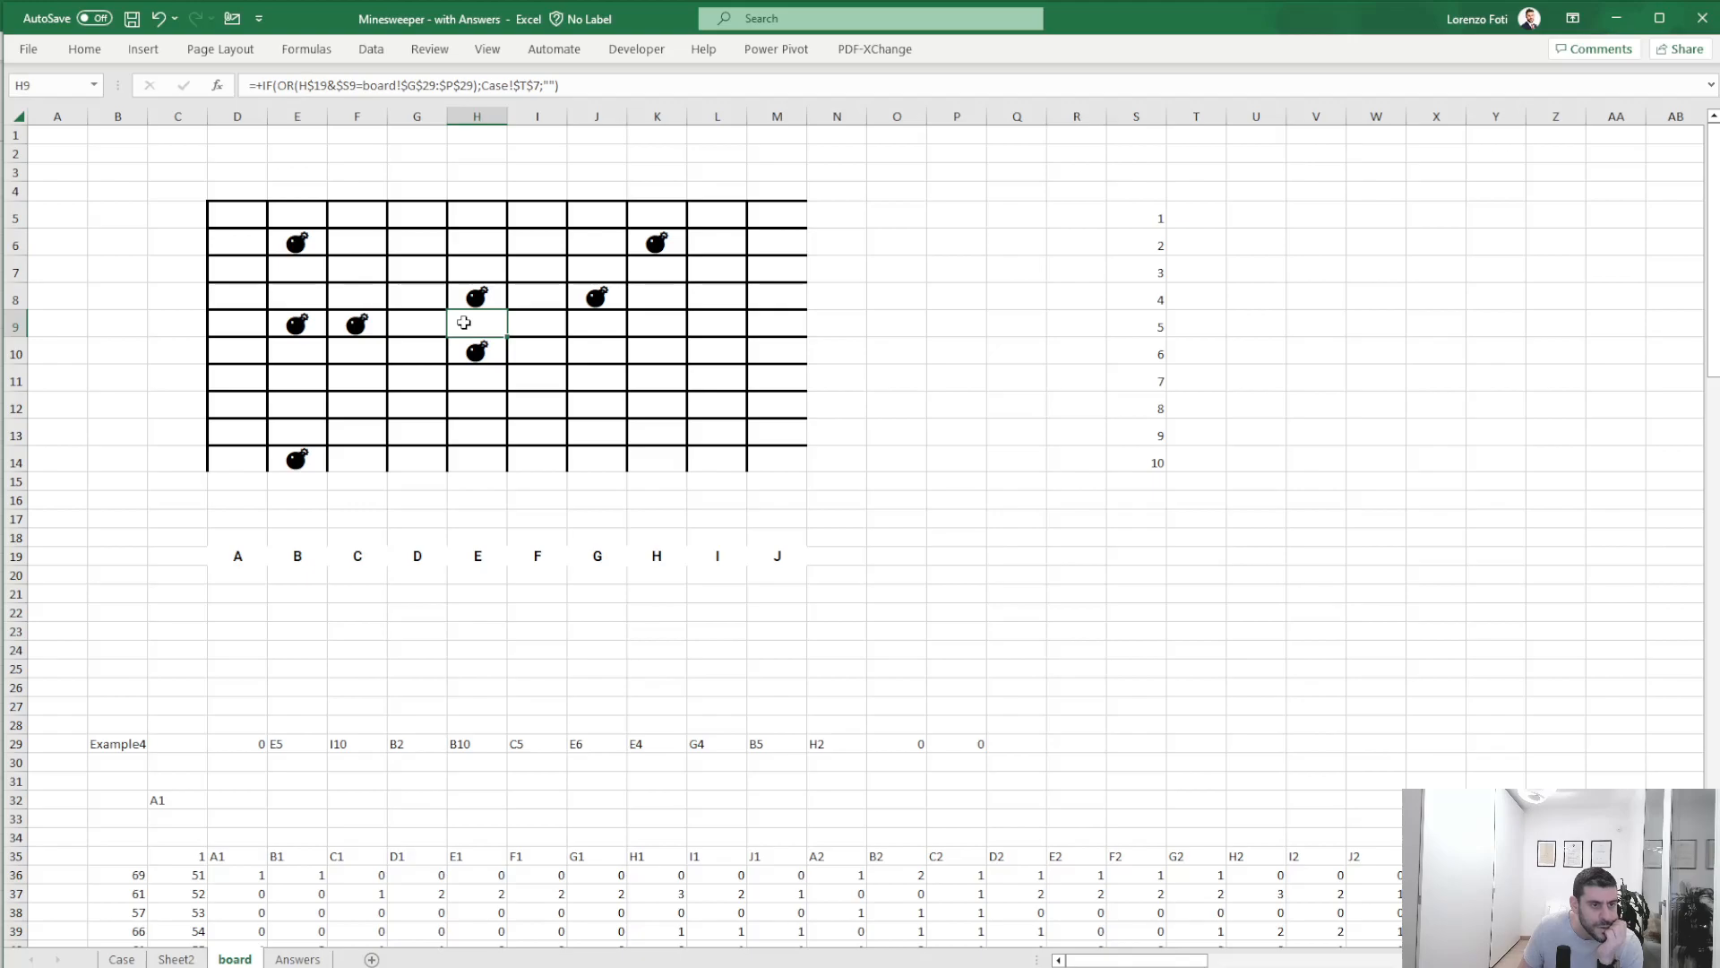
pyautogui.hotkey('shift', 'space')
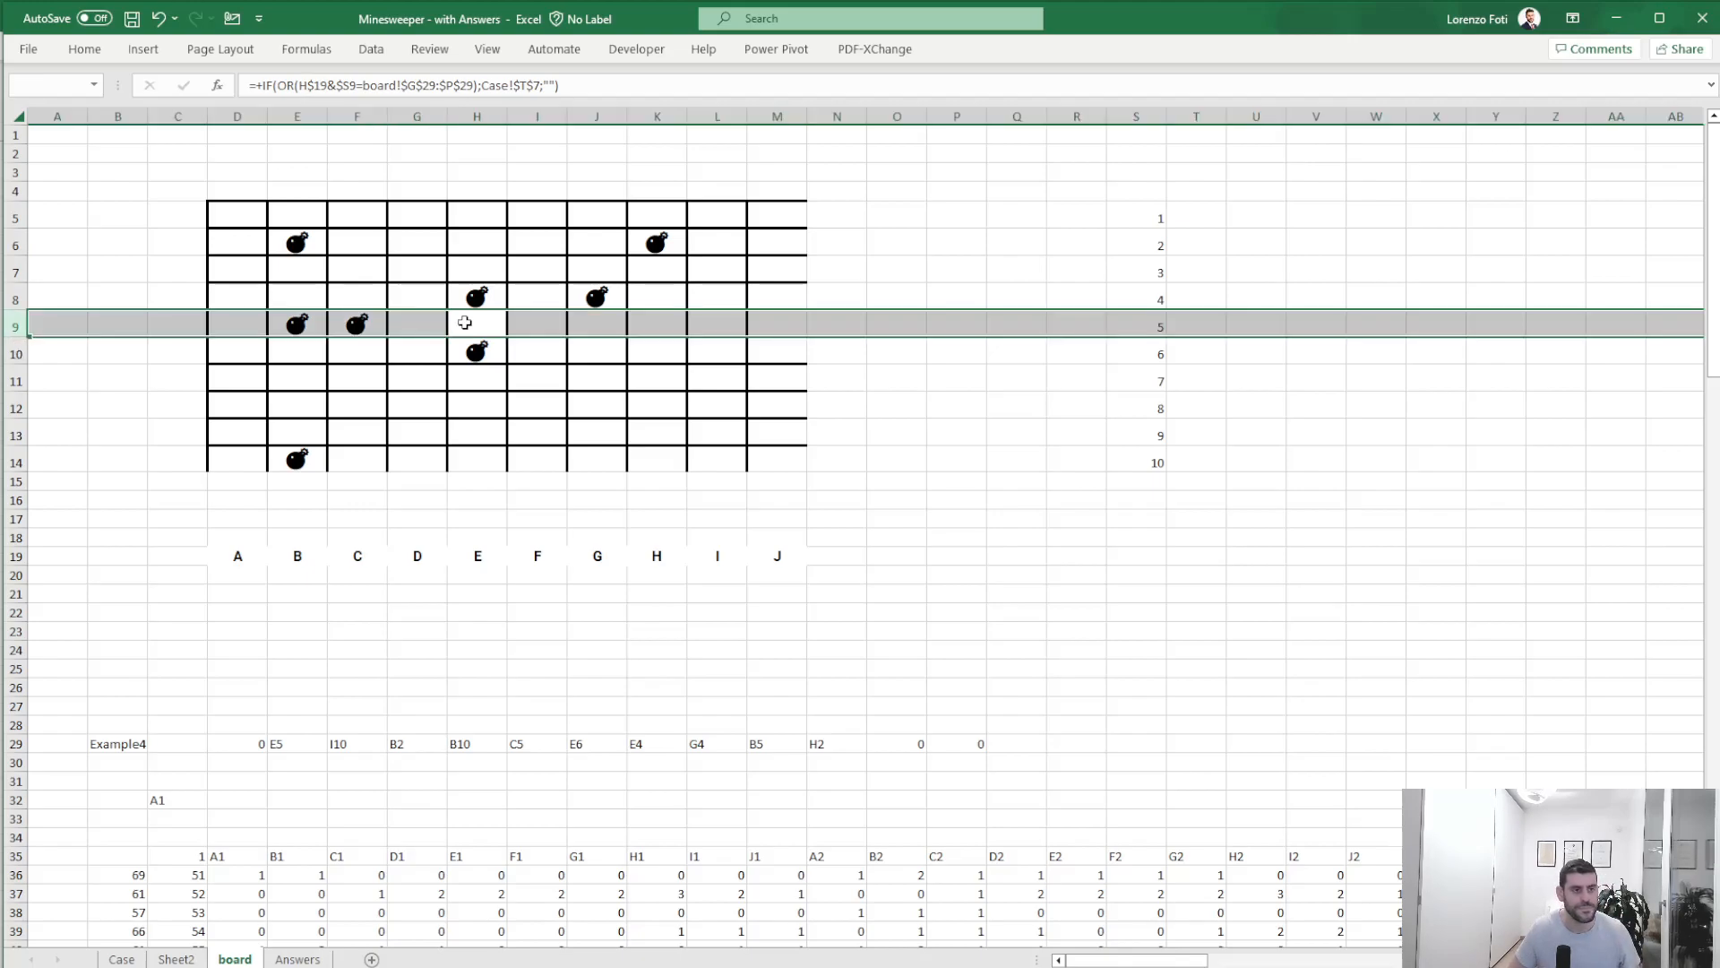
pyautogui.click(464, 322)
pyautogui.press('F2')
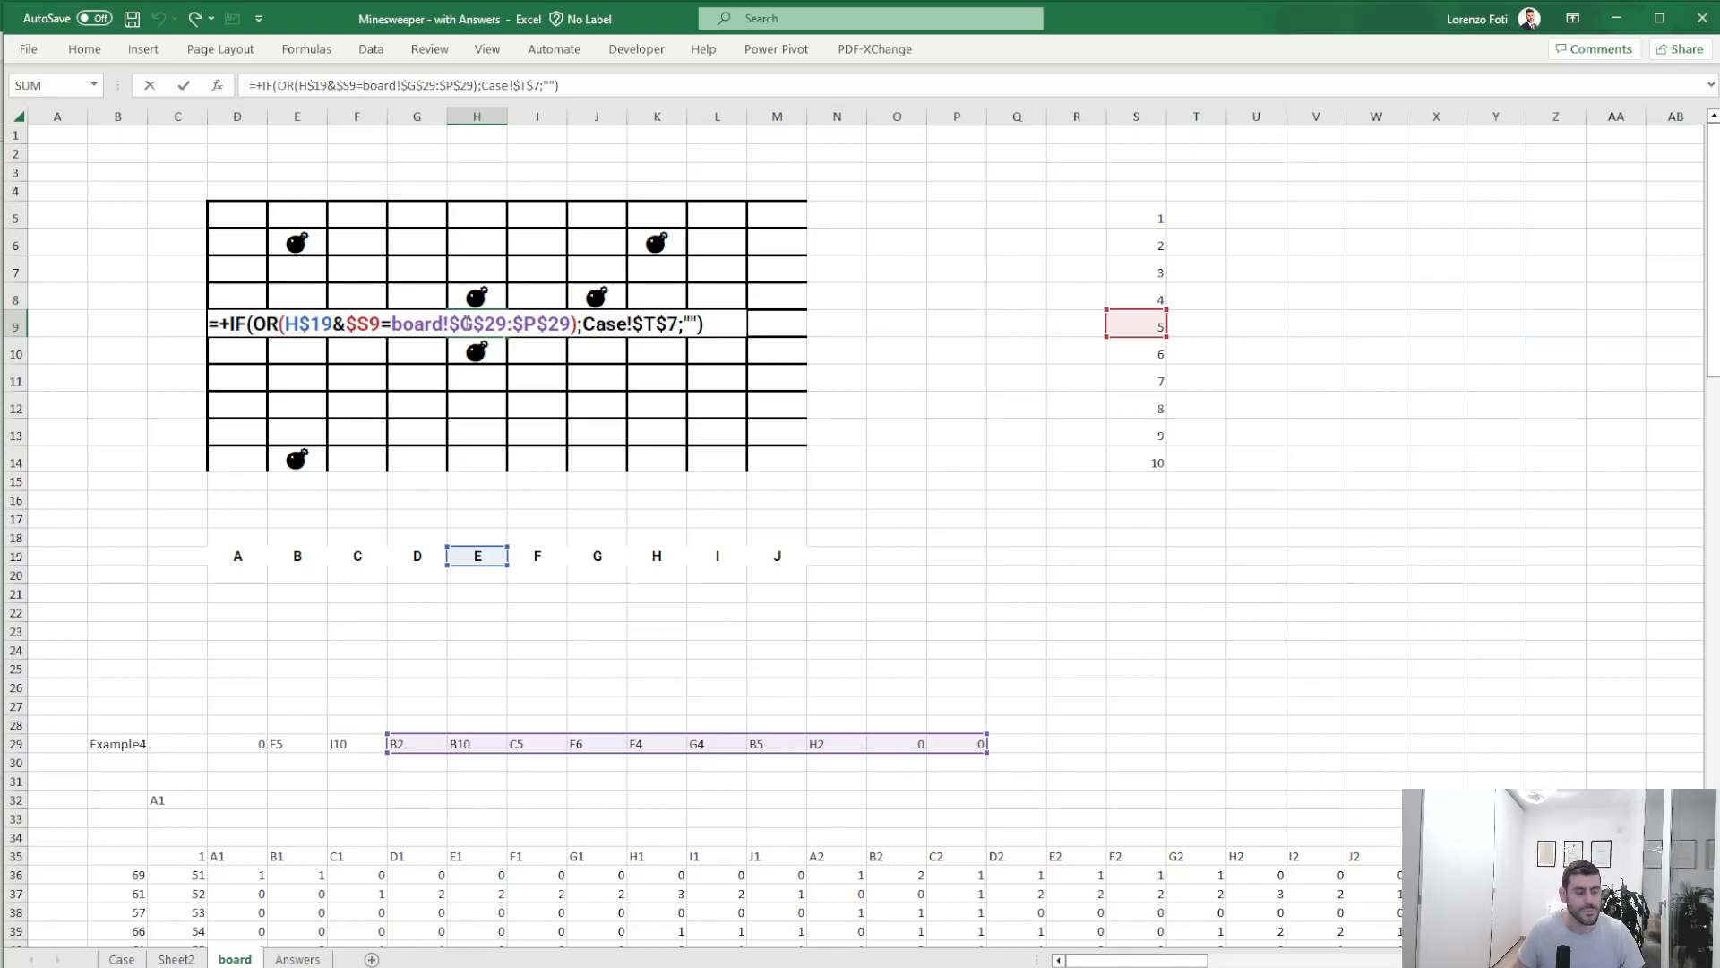
pyautogui.press('Escape')
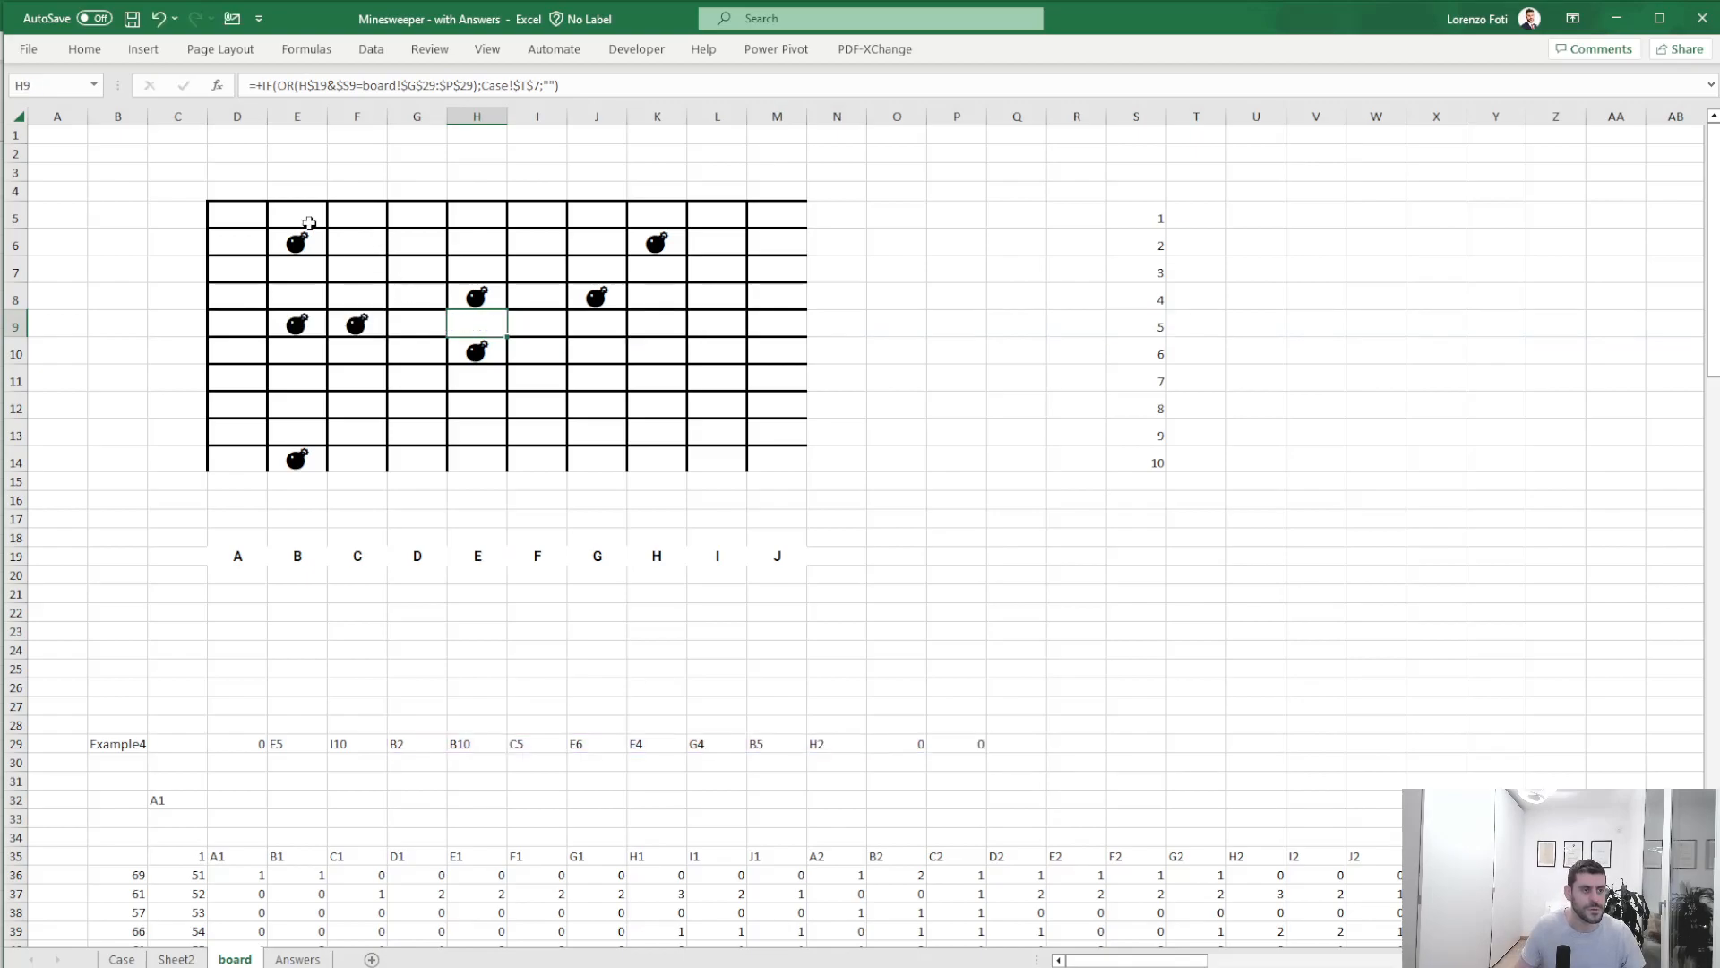
# - Change the bomb-location range in D5's formula to $E$29:$N$29 and copy the formula over the whole board, D5:M14
pyautogui.click(253, 215)
pyautogui.press('F2')
pyautogui.moveTo(443, 753); pyautogui.dragTo(330, 750)
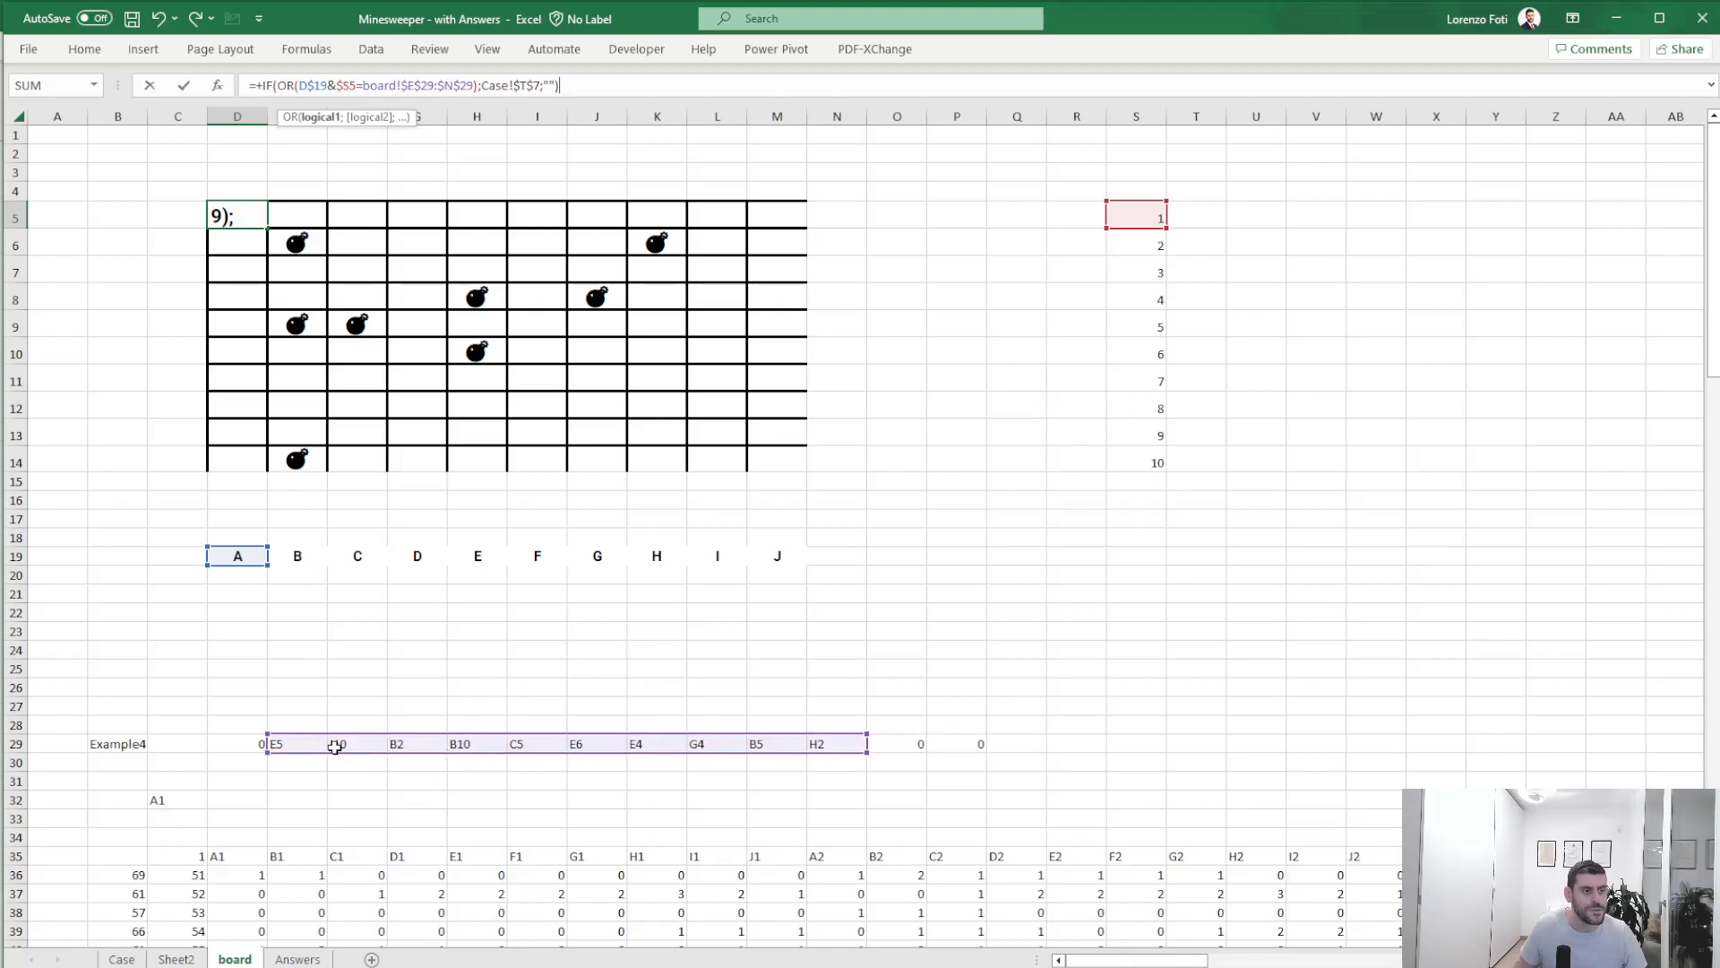
pyautogui.hotkey('ctrl', 'Return')
pyautogui.hotkey('ctrl', 'c')
pyautogui.hotkey('ctrl', 'a')
pyautogui.hotkey('ctrl', 'v')
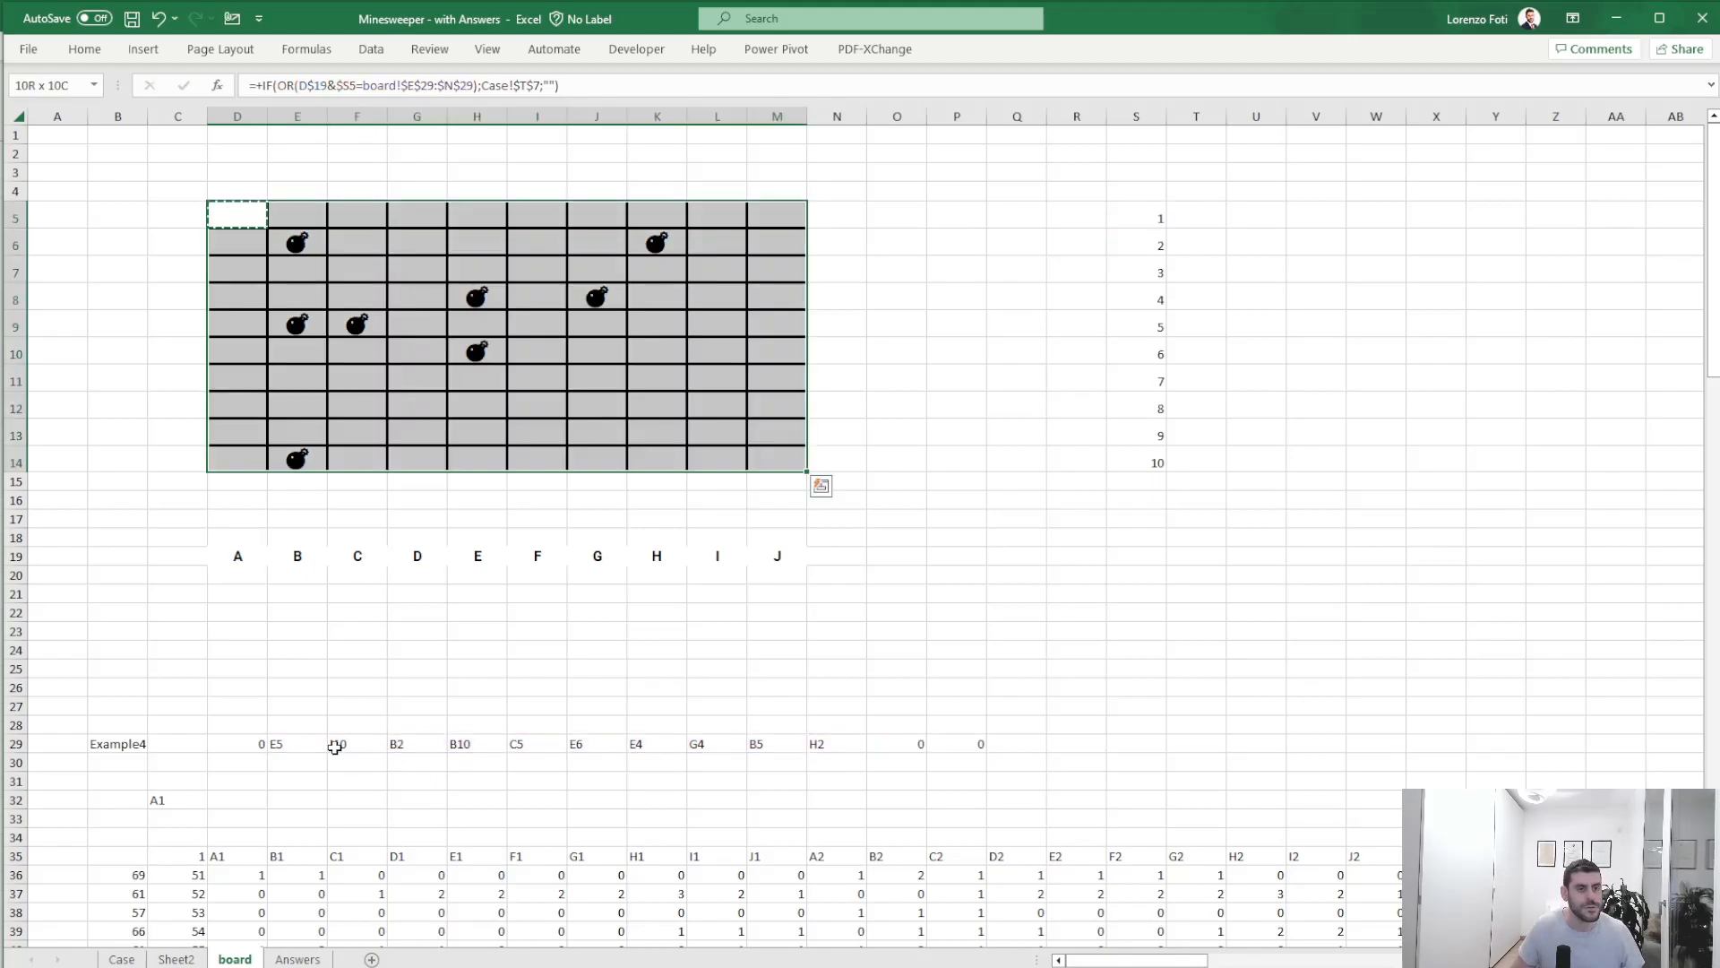
pyautogui.press('Escape')
pyautogui.press('Down')
# - Switch workbook calculation to automatic and bring the recalculated Level 4 data table into view
pyautogui.hotkey('alt', 'm')
pyautogui.press('x')
pyautogui.press('a')
pyautogui.scroll(-5, 296, 764)
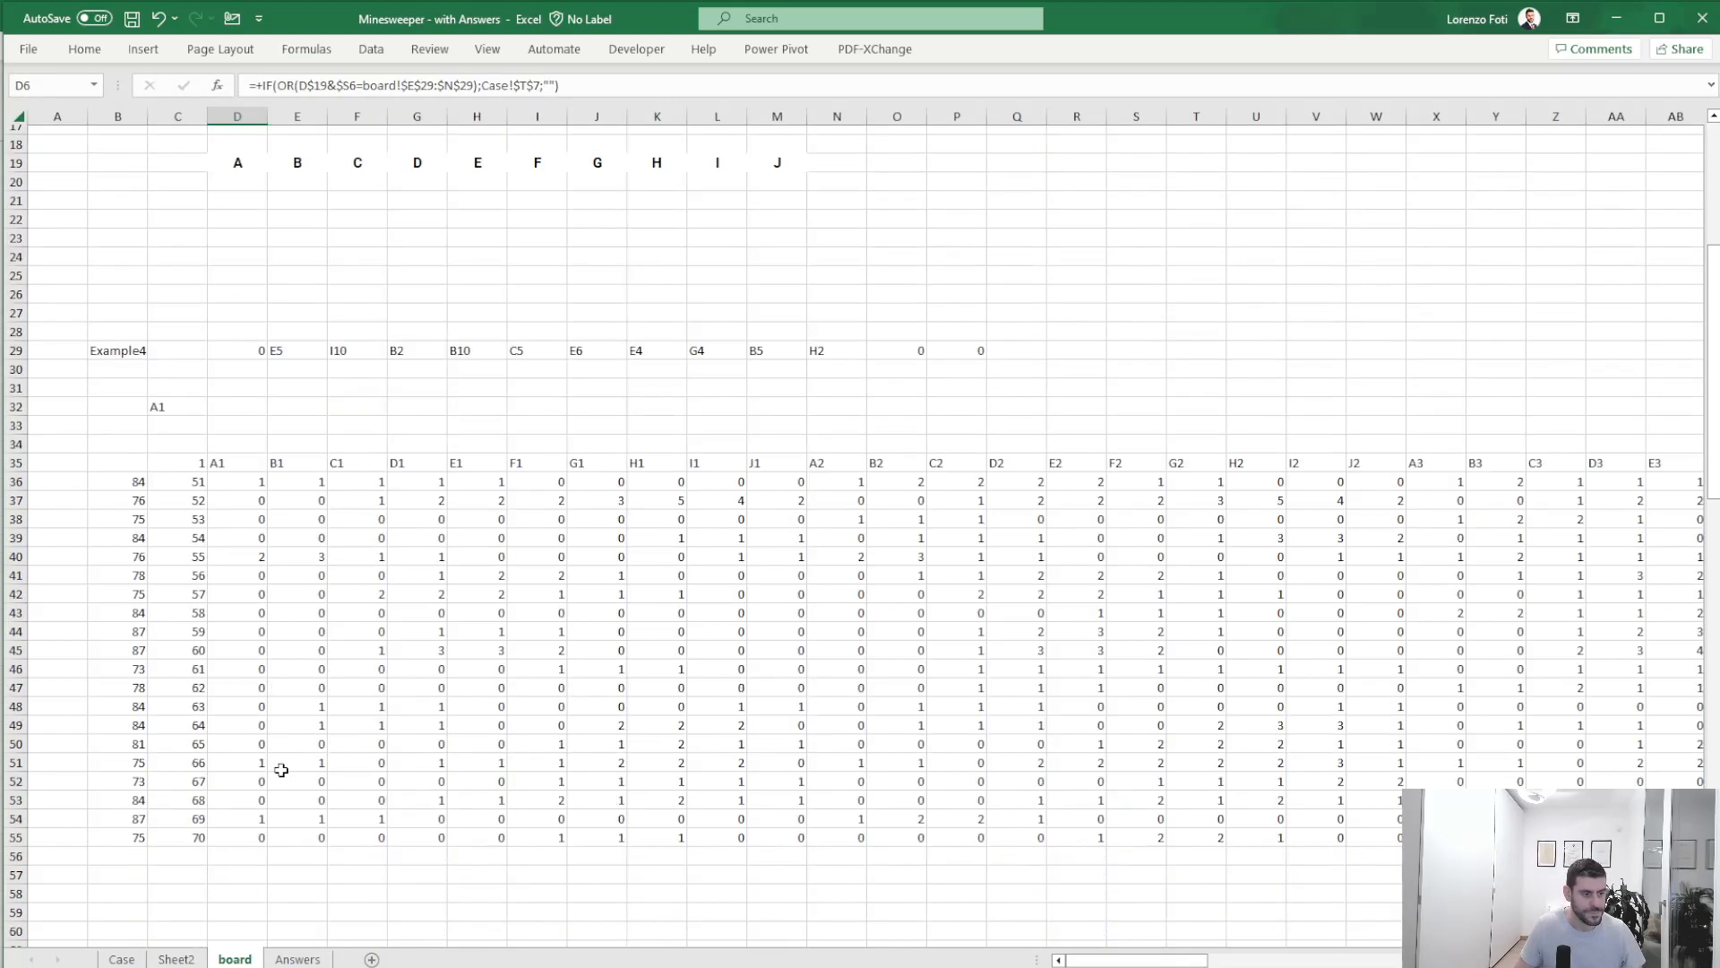
# - Compare the recalculated sums in B36:B55 with the Level 4 answers on the Answers sheet
pyautogui.click(132, 484)
pyautogui.hotkey('ctrl', 'shift', 'Down')
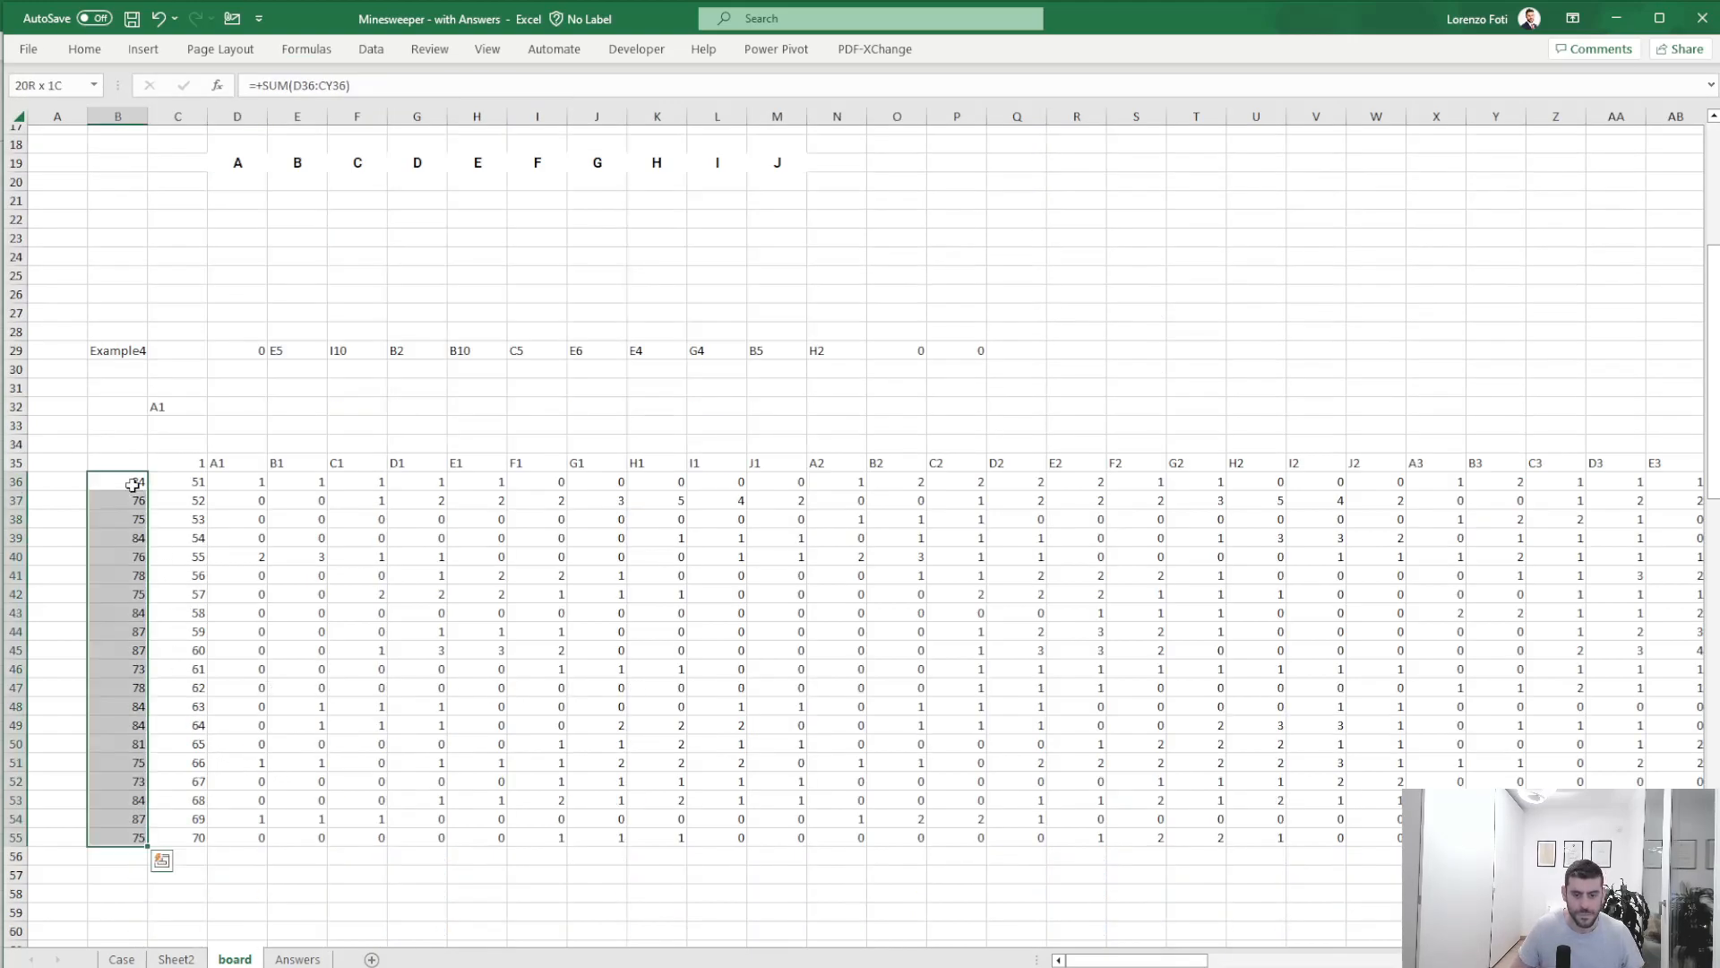
pyautogui.click(294, 958)
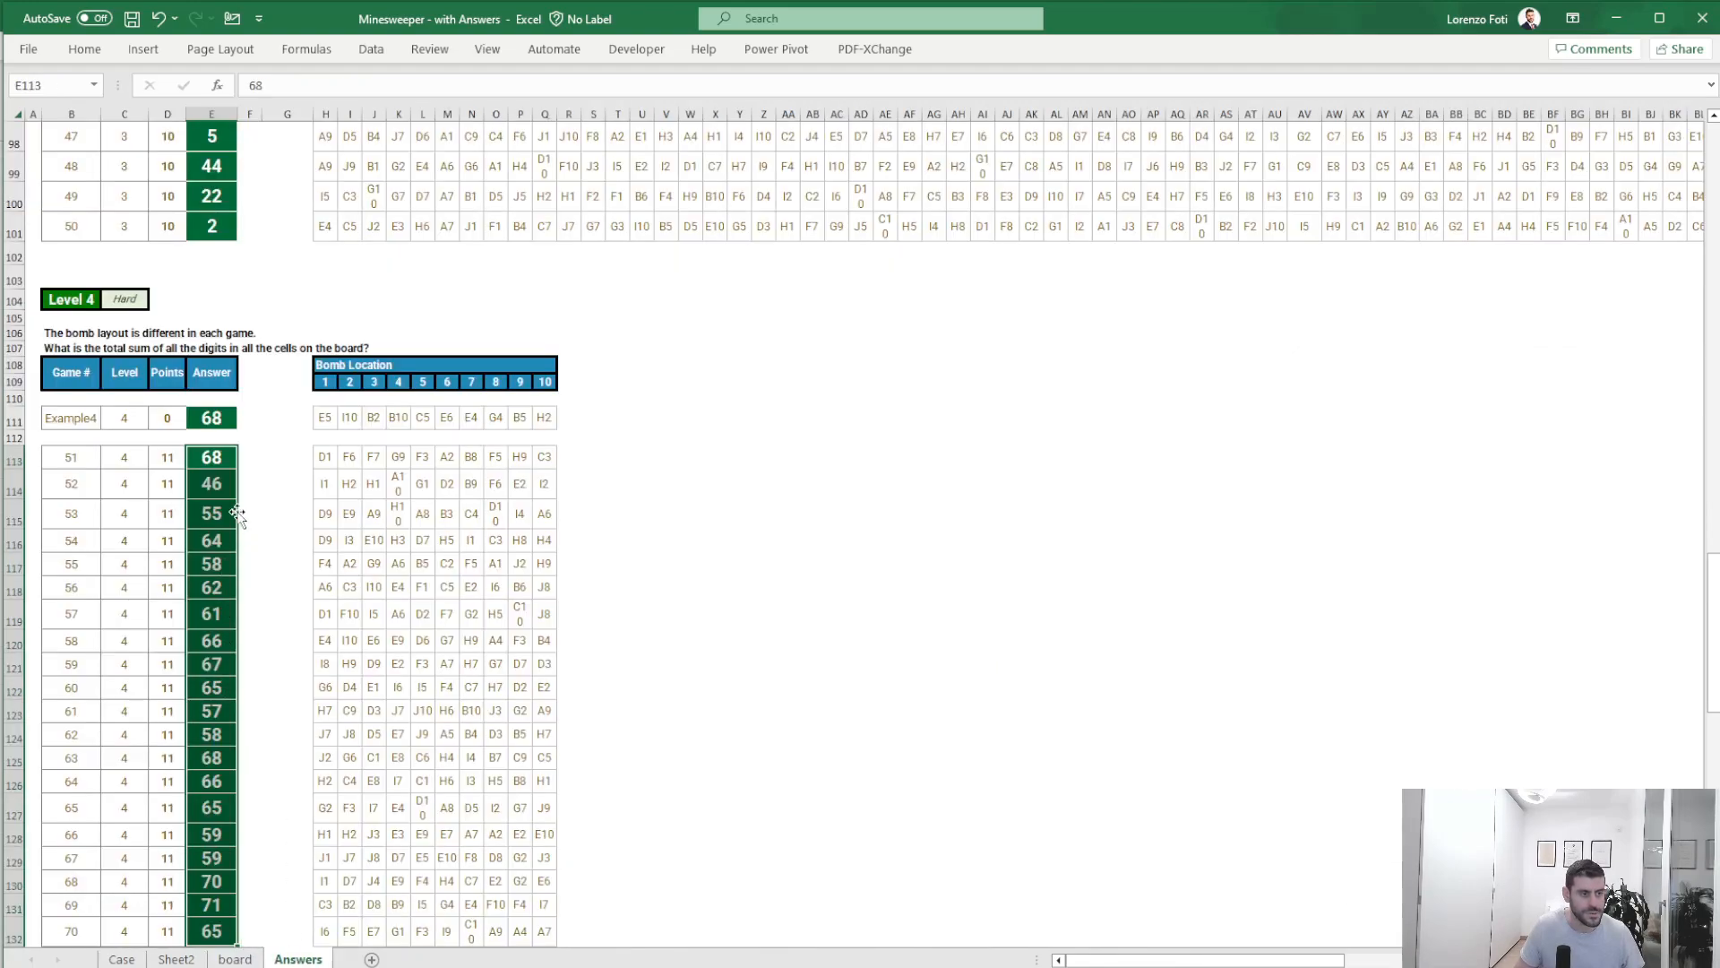
pyautogui.click(176, 958)
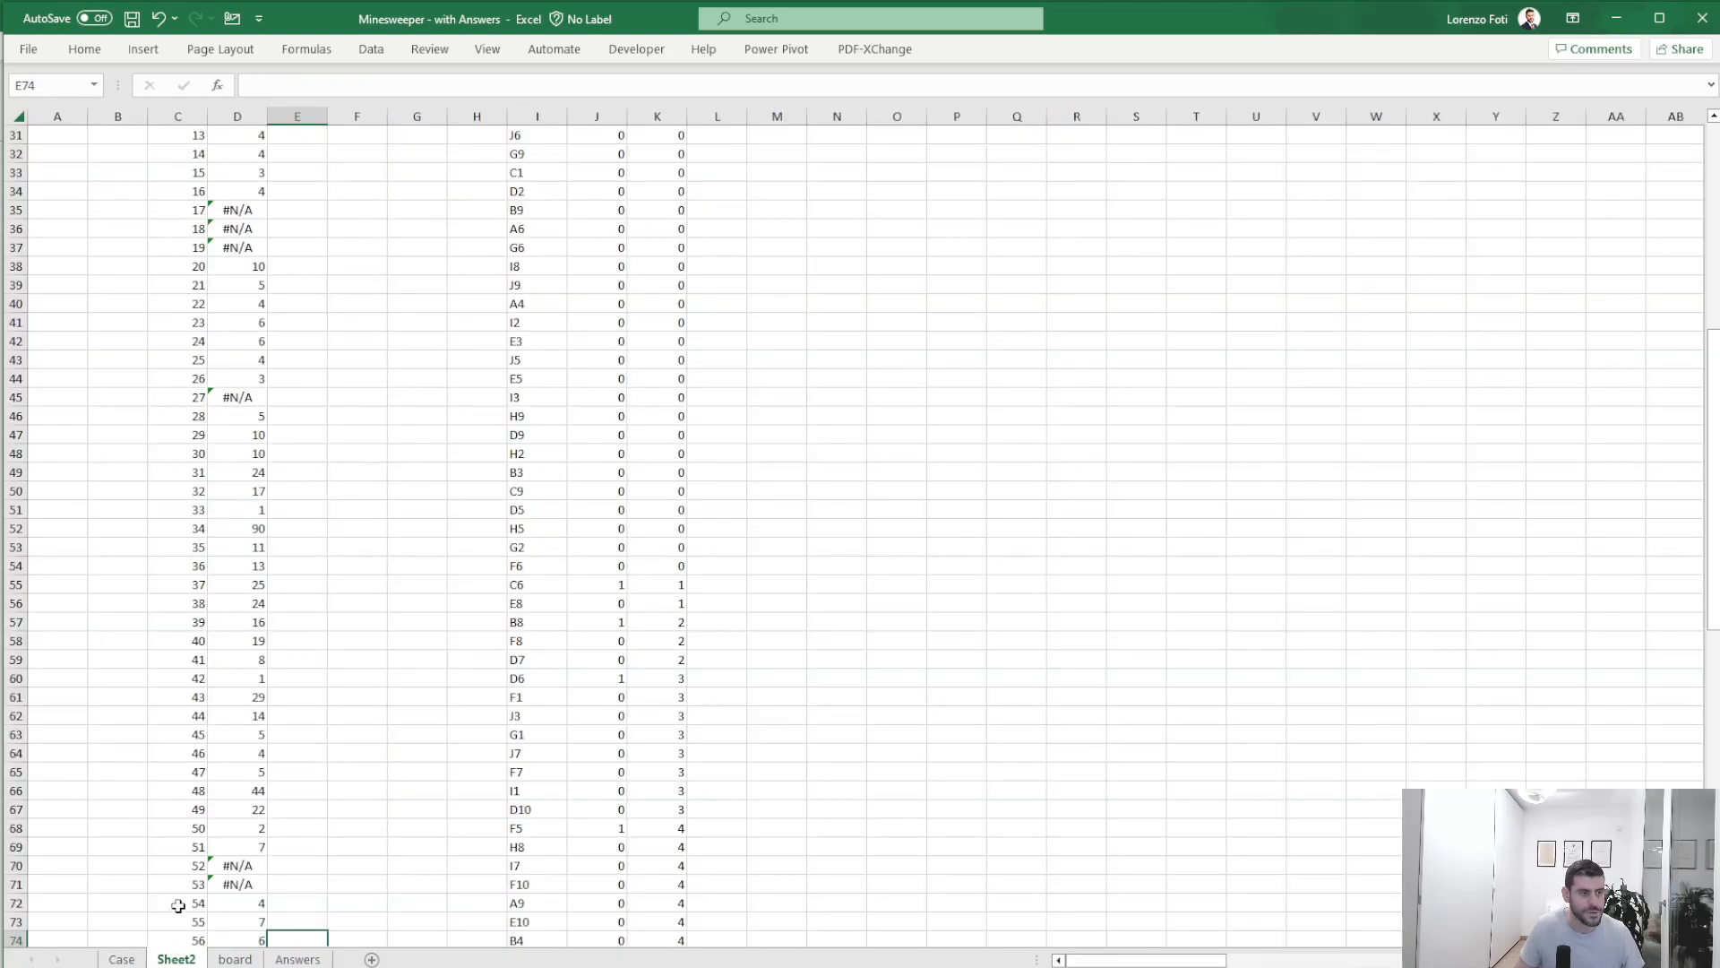
pyautogui.click(235, 959)
pyautogui.scroll(3, 236, 767)
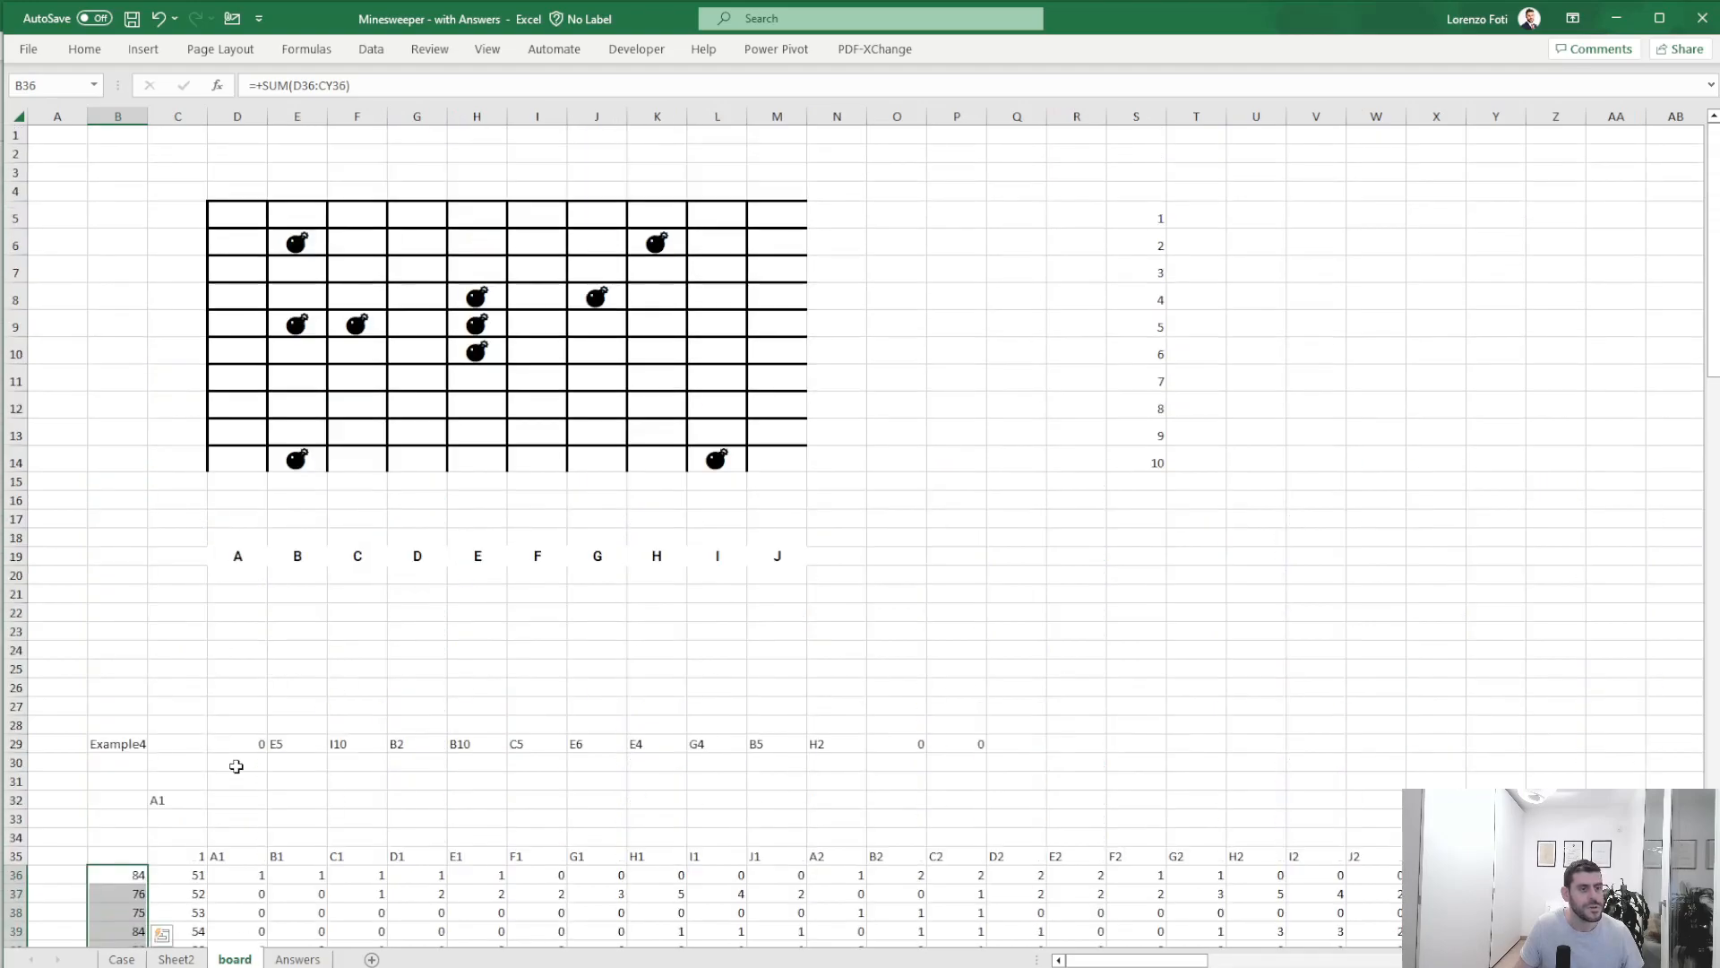
# - Check the bomb at coordinate E5 on the board and the data table's count for E5 in game 51
pyautogui.click(493, 688)
pyautogui.click(486, 328)
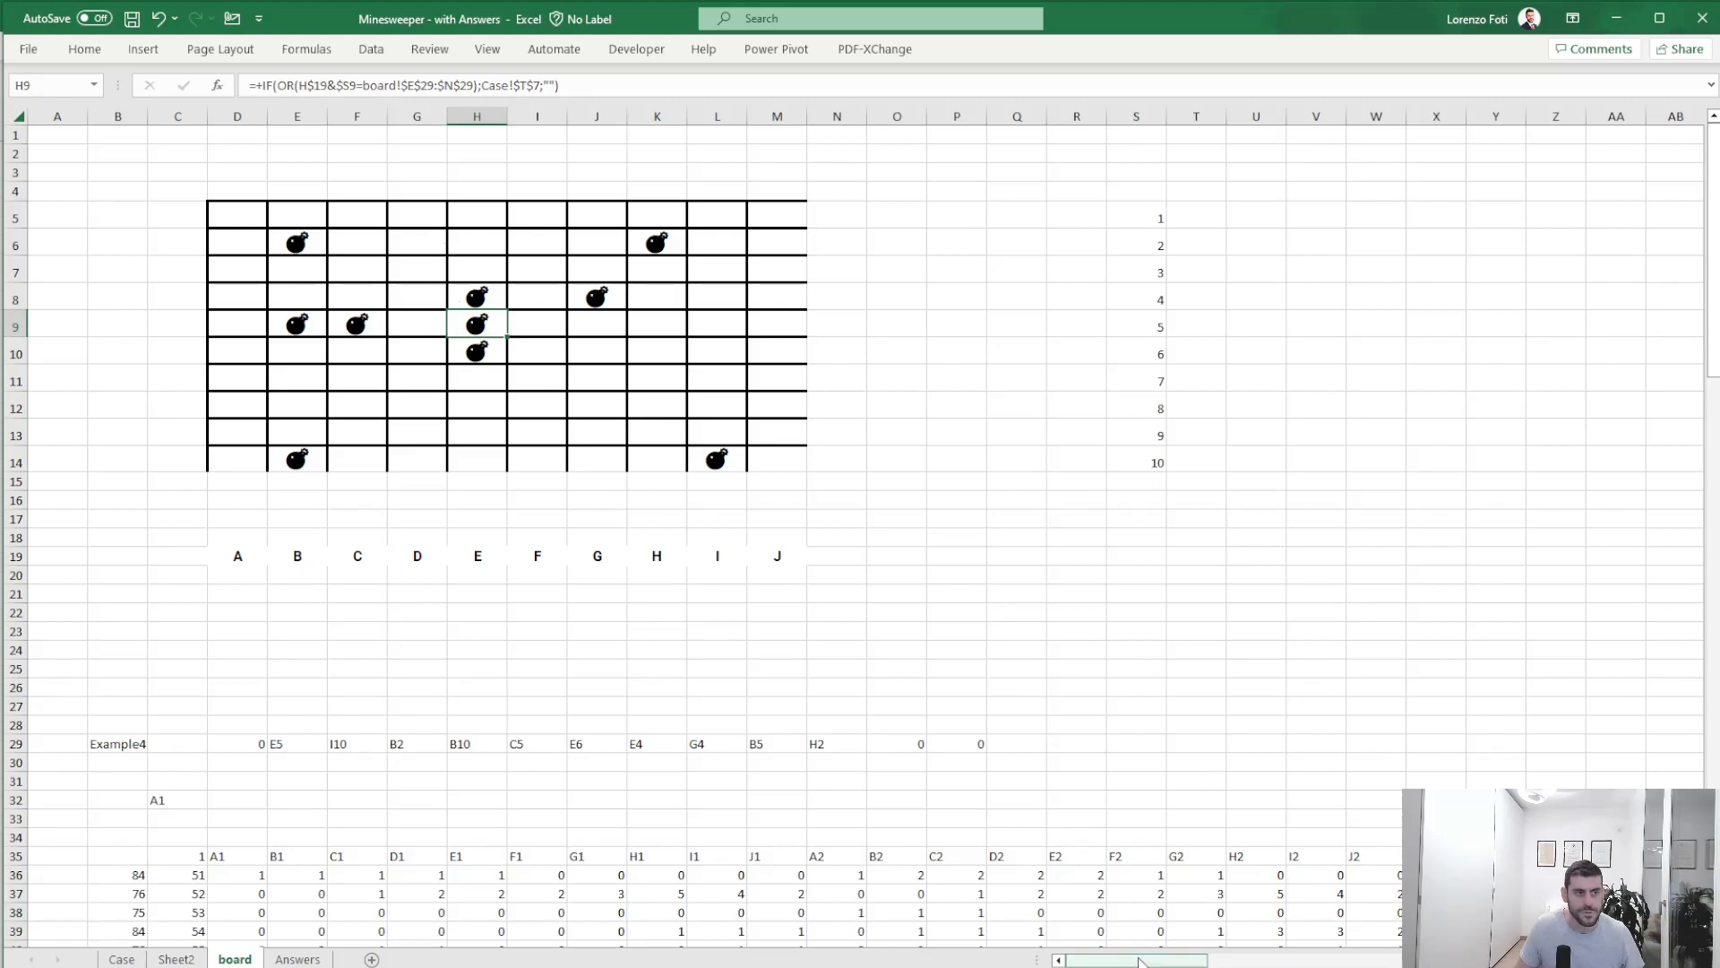
pyautogui.moveTo(1139, 962); pyautogui.dragTo(1276, 961)
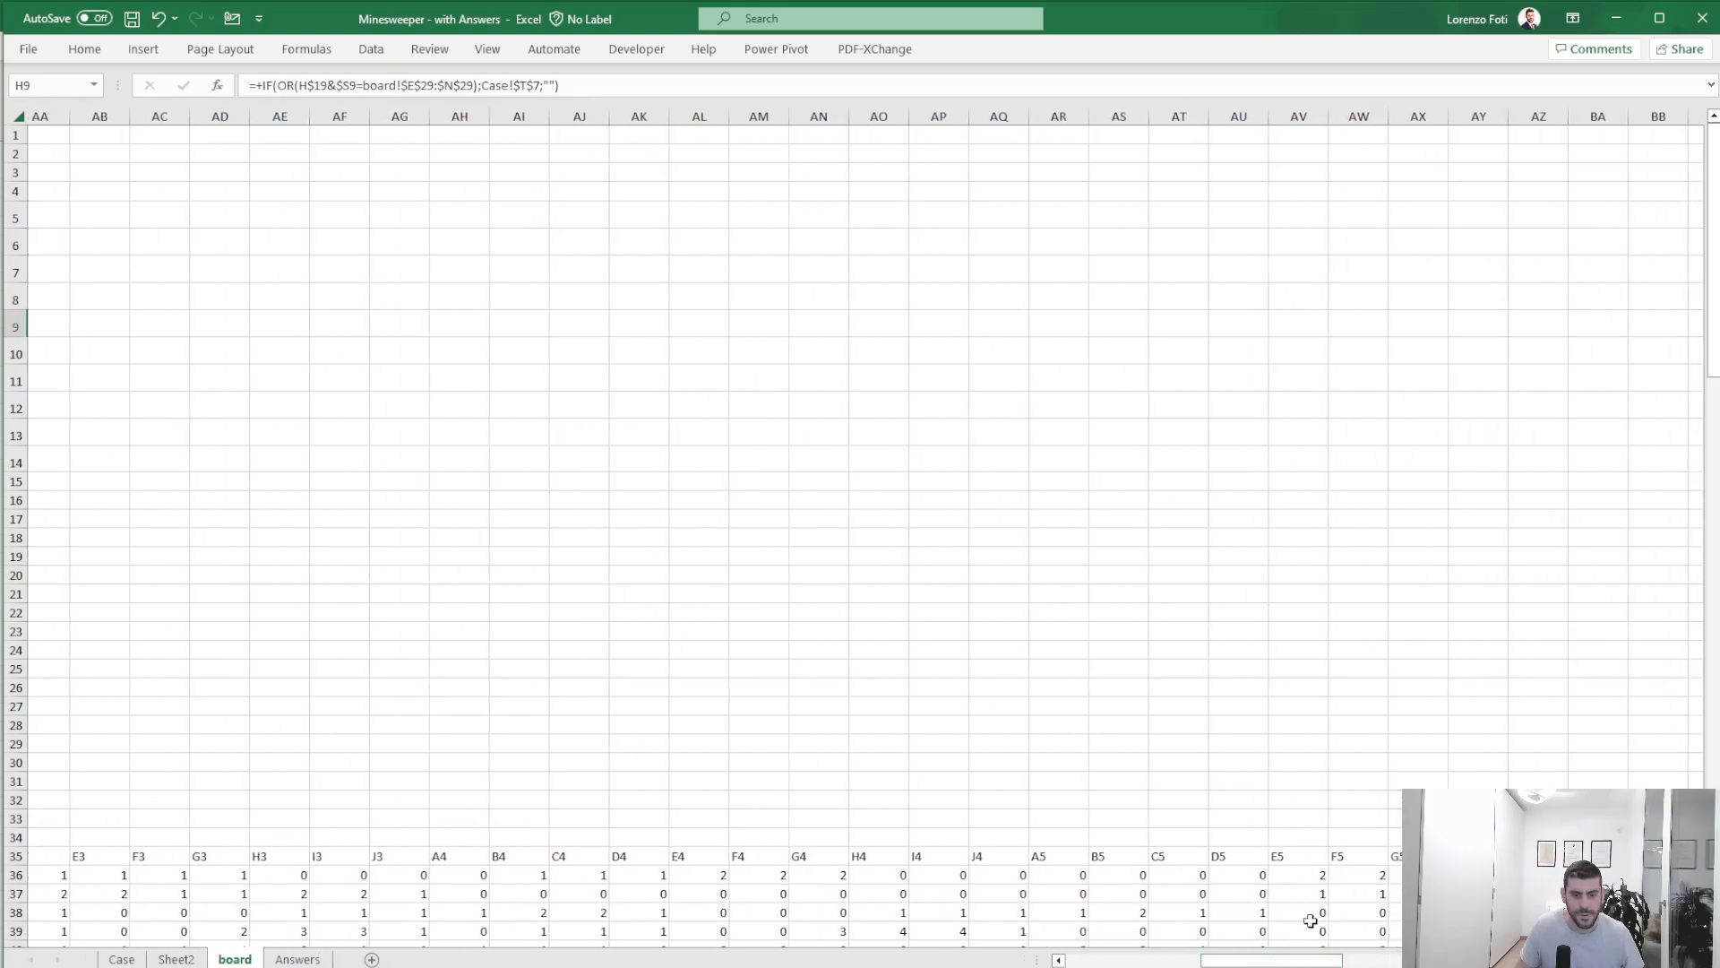
pyautogui.click(1303, 877)
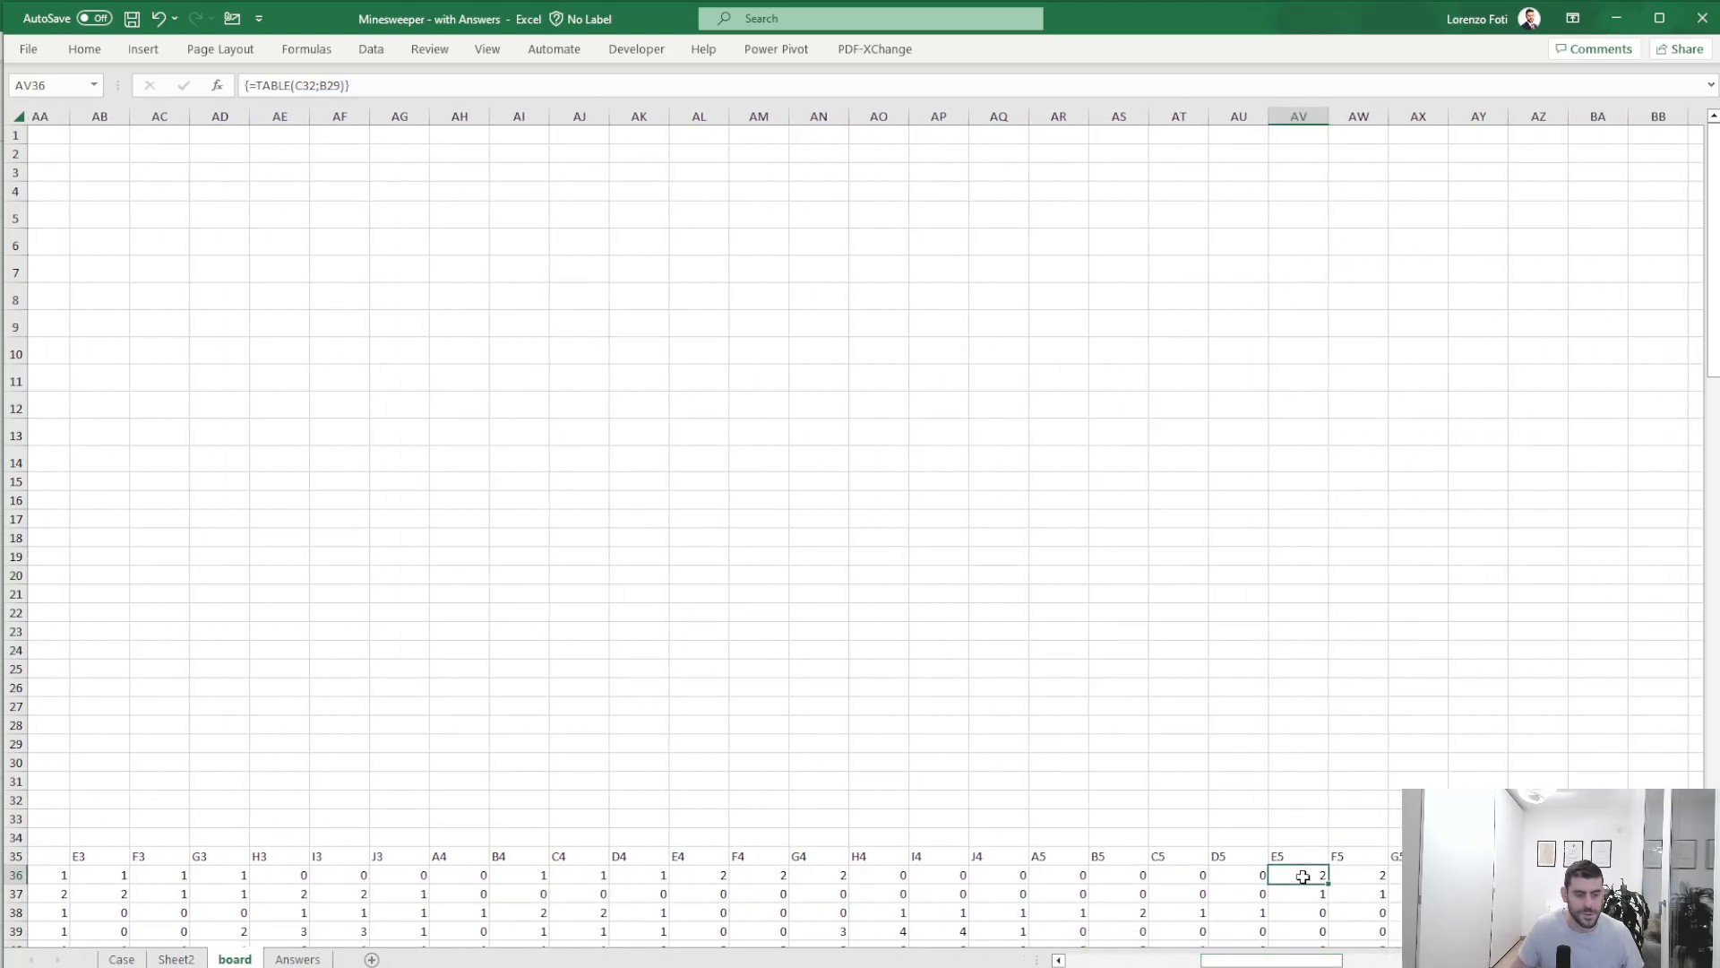
# - Set the game input in B29 to 51
pyautogui.press('Home')
pyautogui.press('Right')
pyautogui.hotkey('ctrl', 'Up')
pyautogui.write('5')
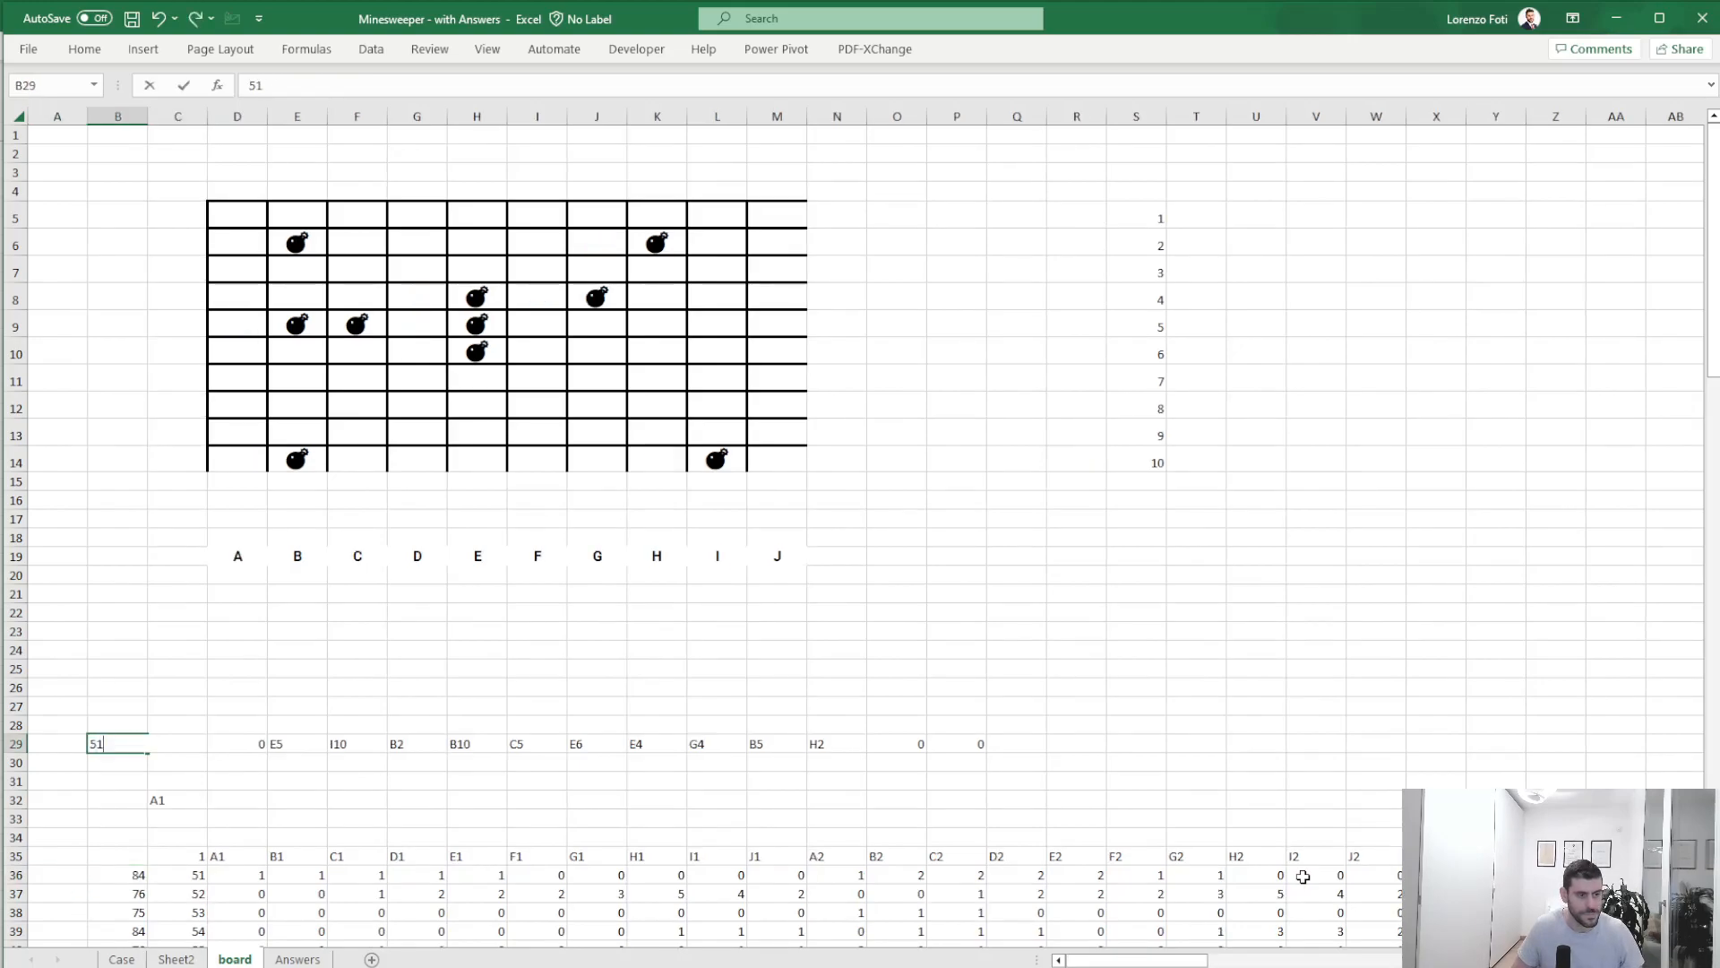
pyautogui.press('Return')
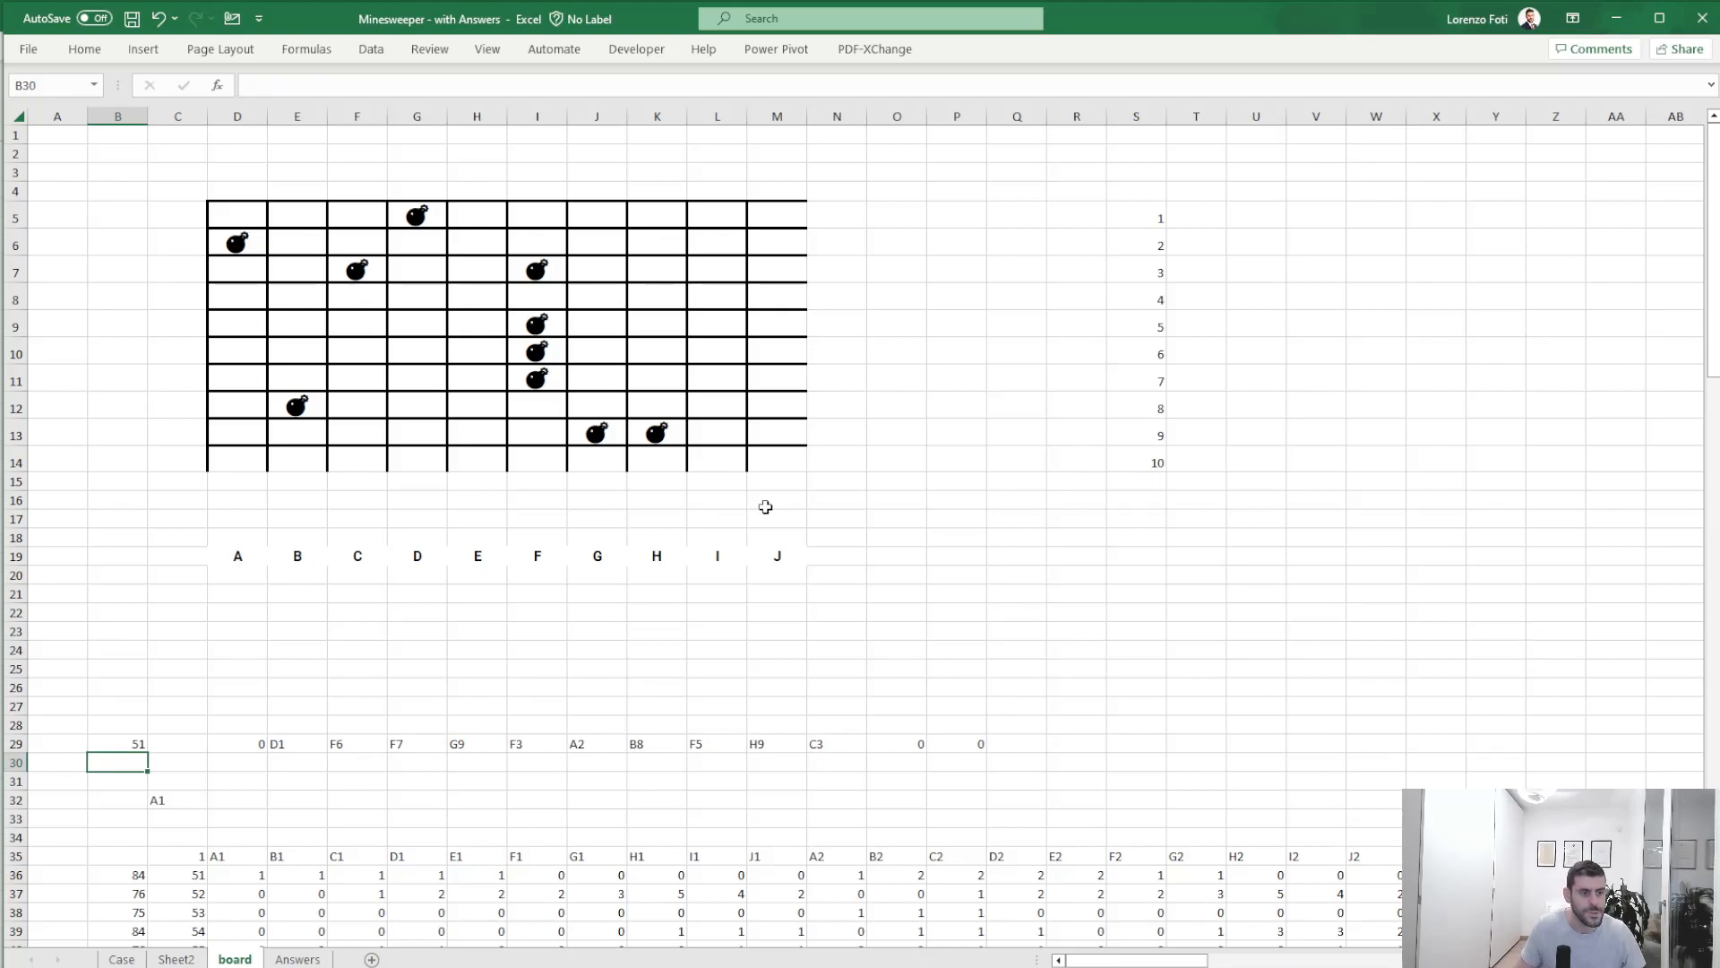
# - Examine the bomb cell at coordinate F6 and its neighbouring cells on the game 51 board
pyautogui.click(484, 356)
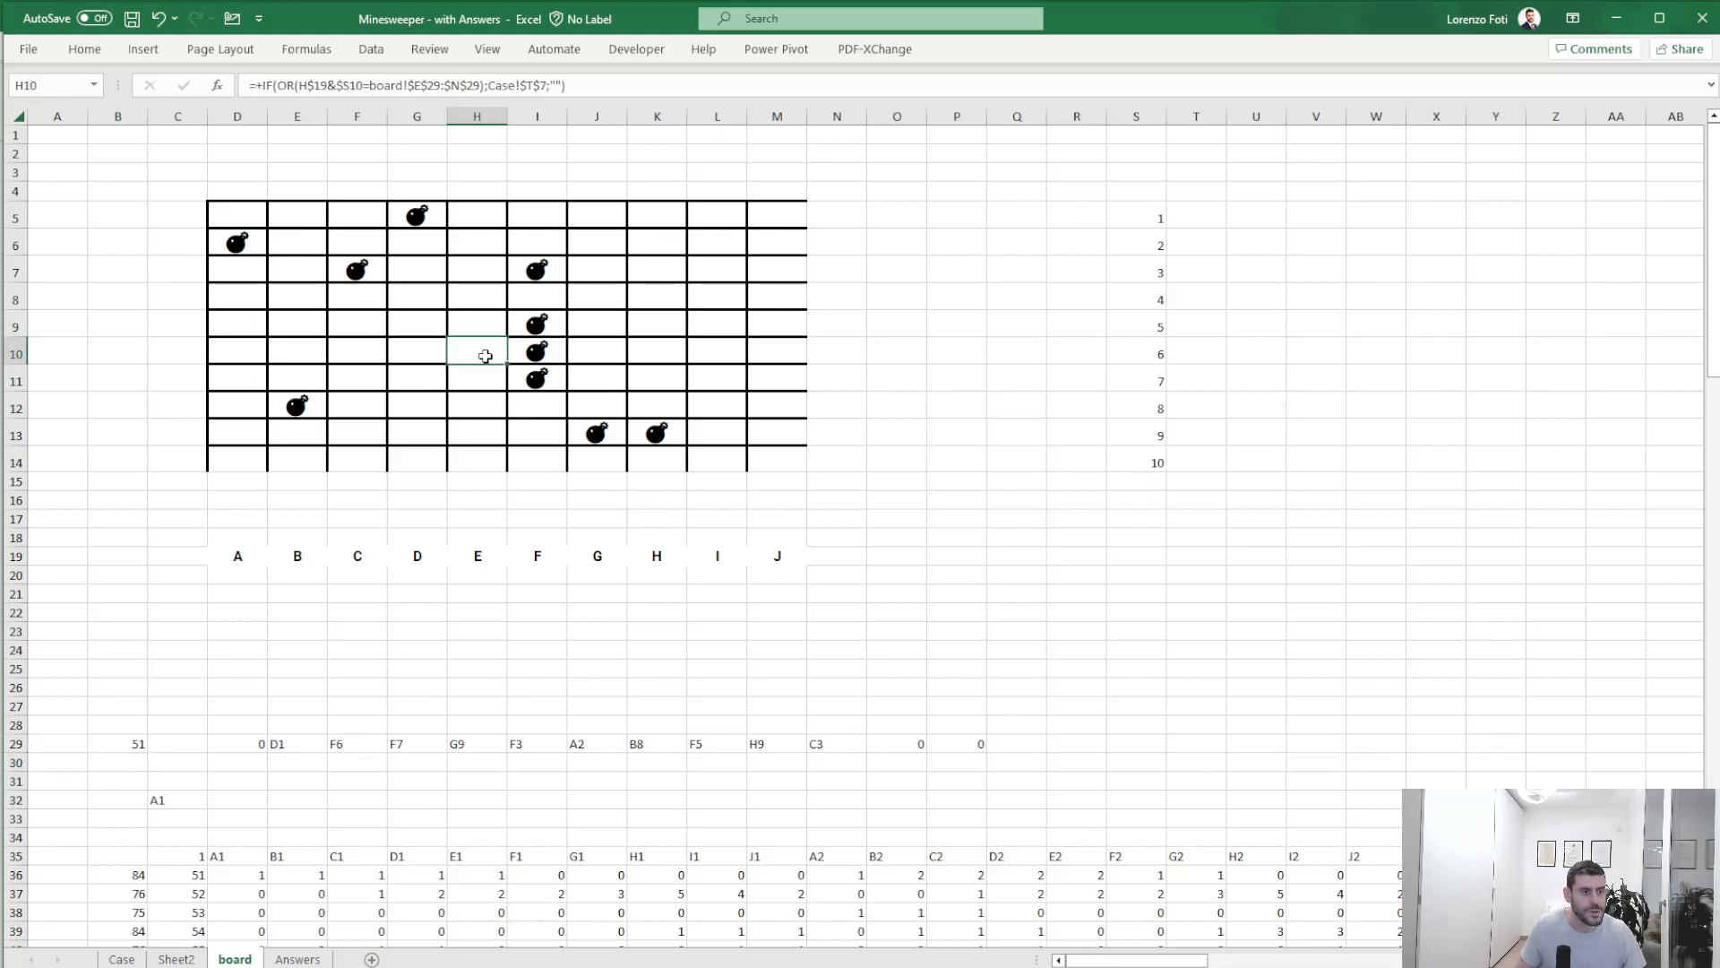
pyautogui.click(551, 351)
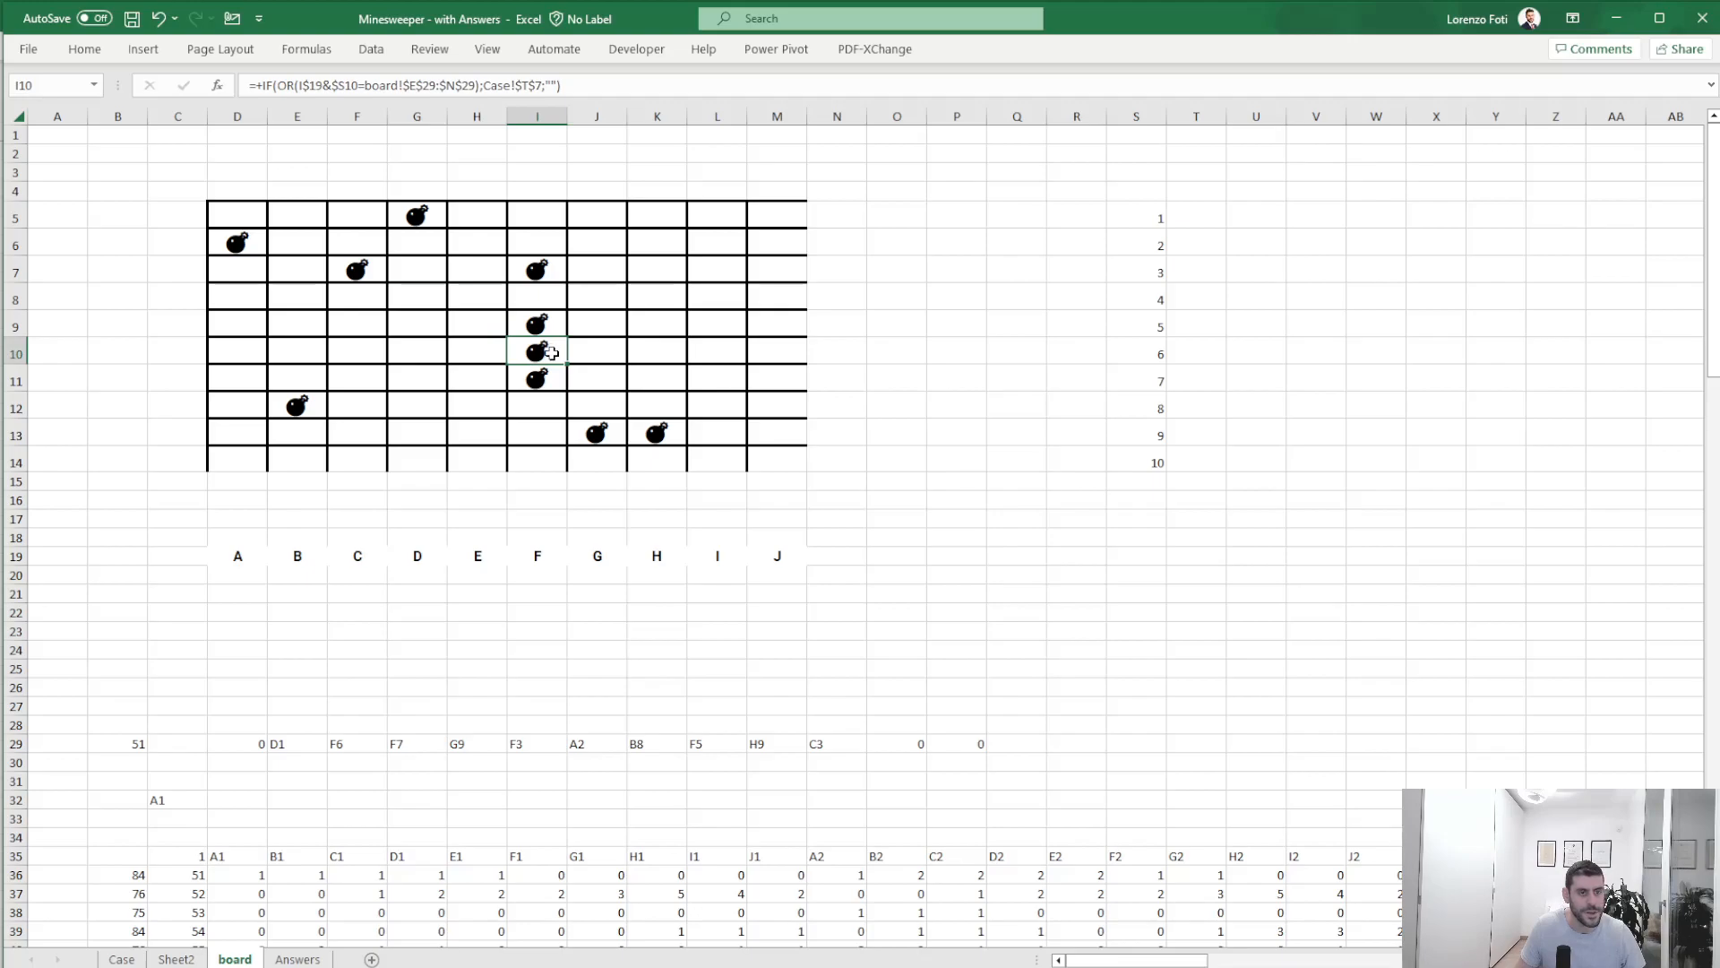
pyautogui.hotkey('shift', 'space')
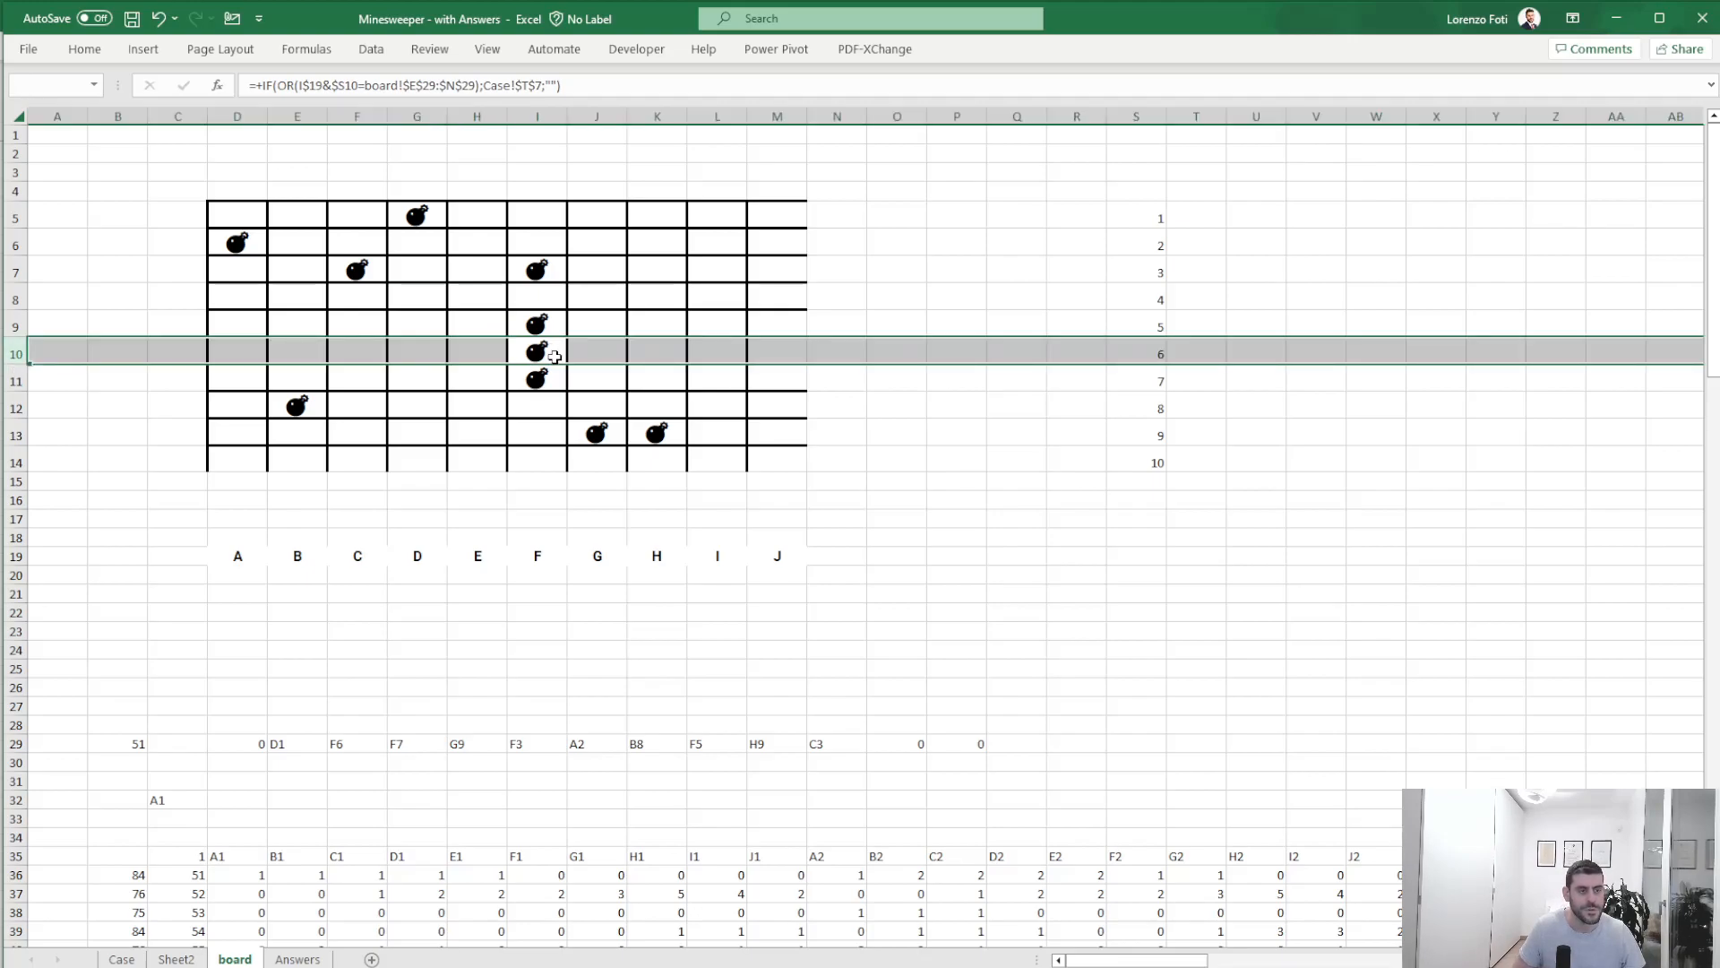
pyautogui.press('Up')
pyautogui.hotkey('shift', 'space')
pyautogui.press('Down')
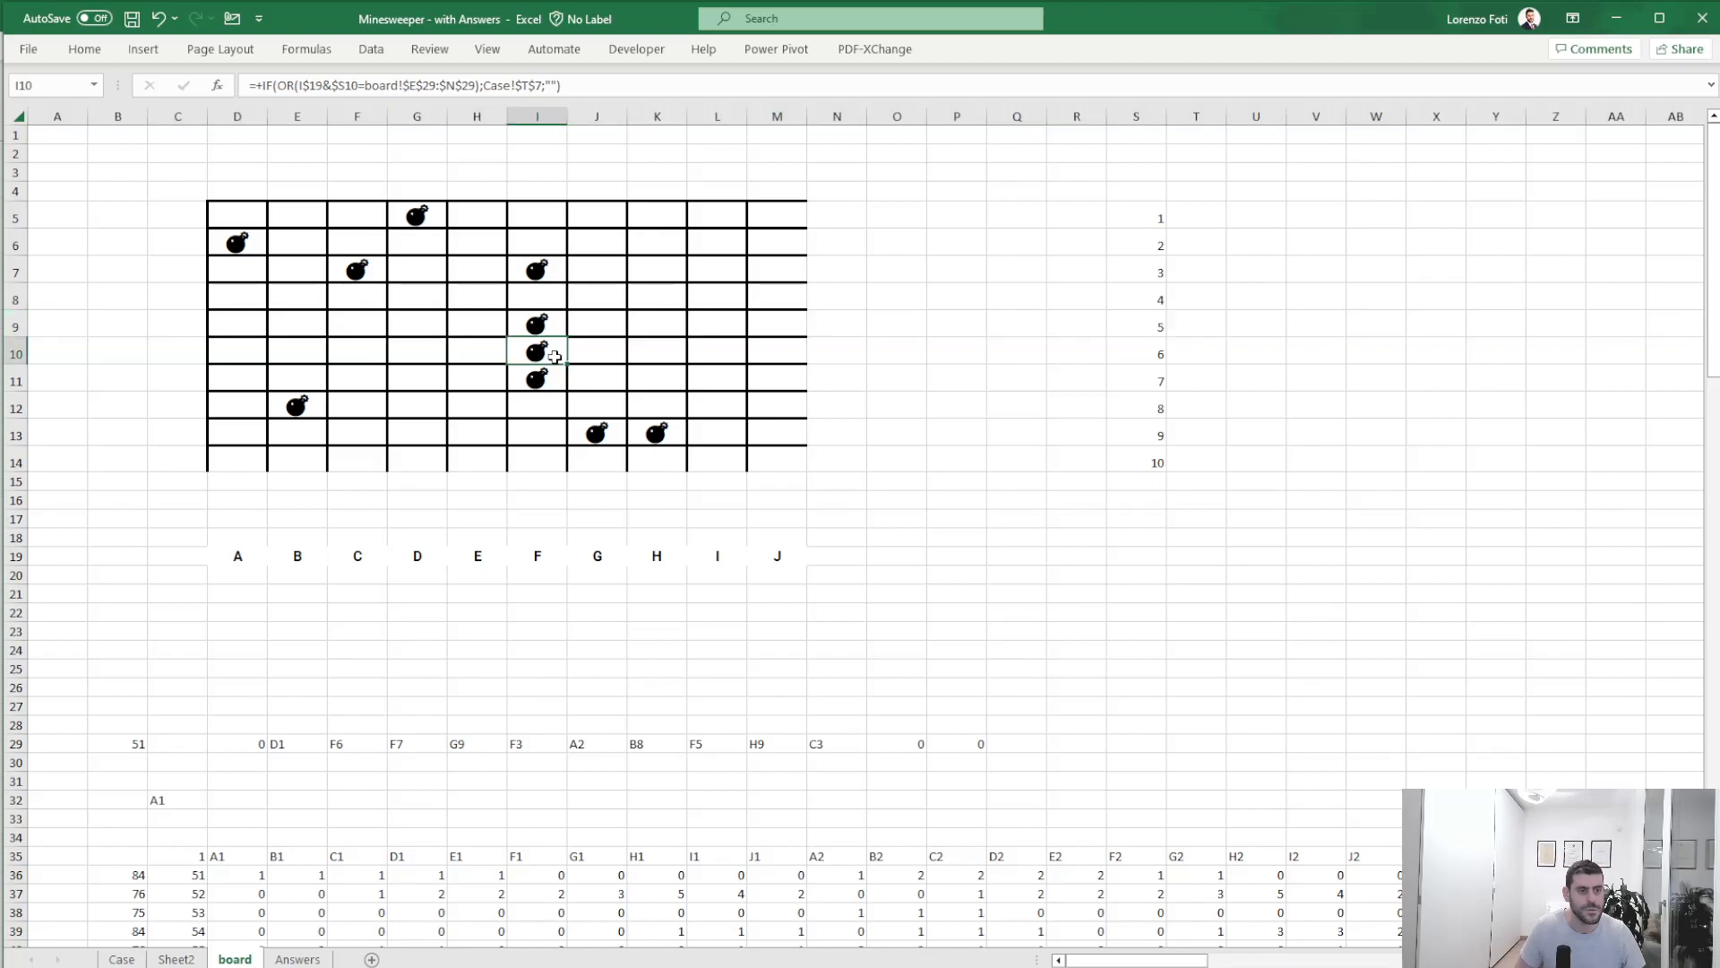
pyautogui.hotkey('shift', 'space')
pyautogui.moveTo(1133, 959); pyautogui.dragTo(1095, 938)
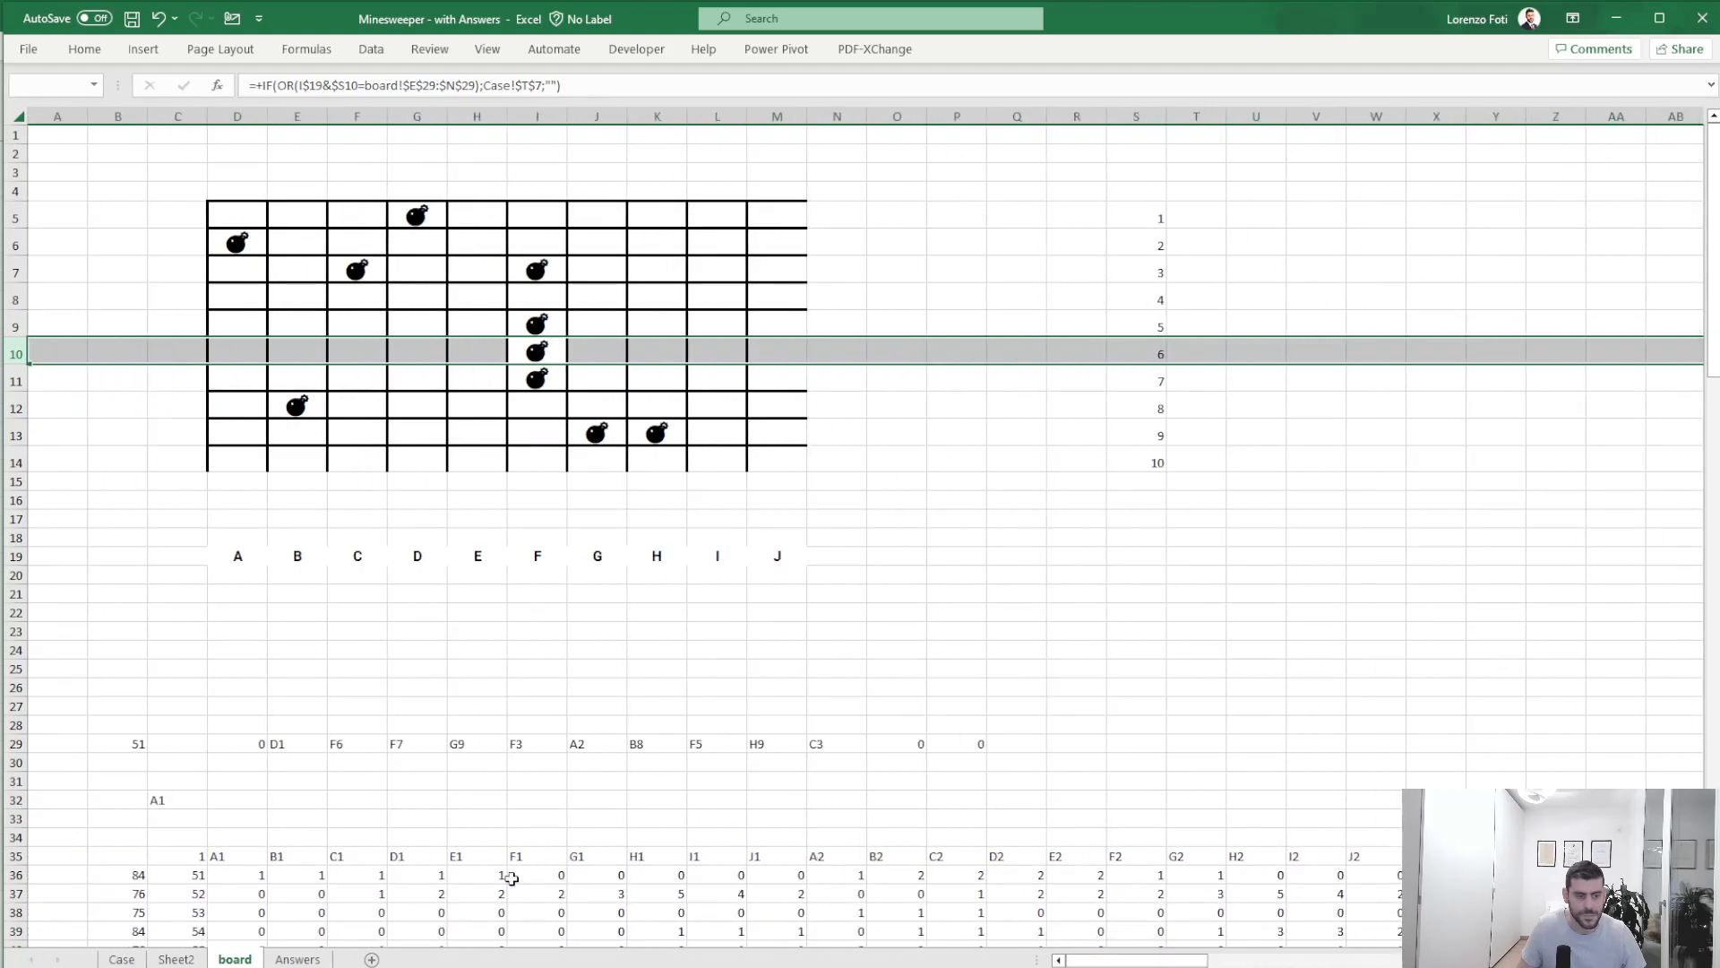
# - Wrap the neighbouring-bomb formula in C35 with IF(OR(C32=E29:N29);0;…) so a coordinate that holds a bomb returns 0
pyautogui.click(164, 799)
pyautogui.click(187, 859)
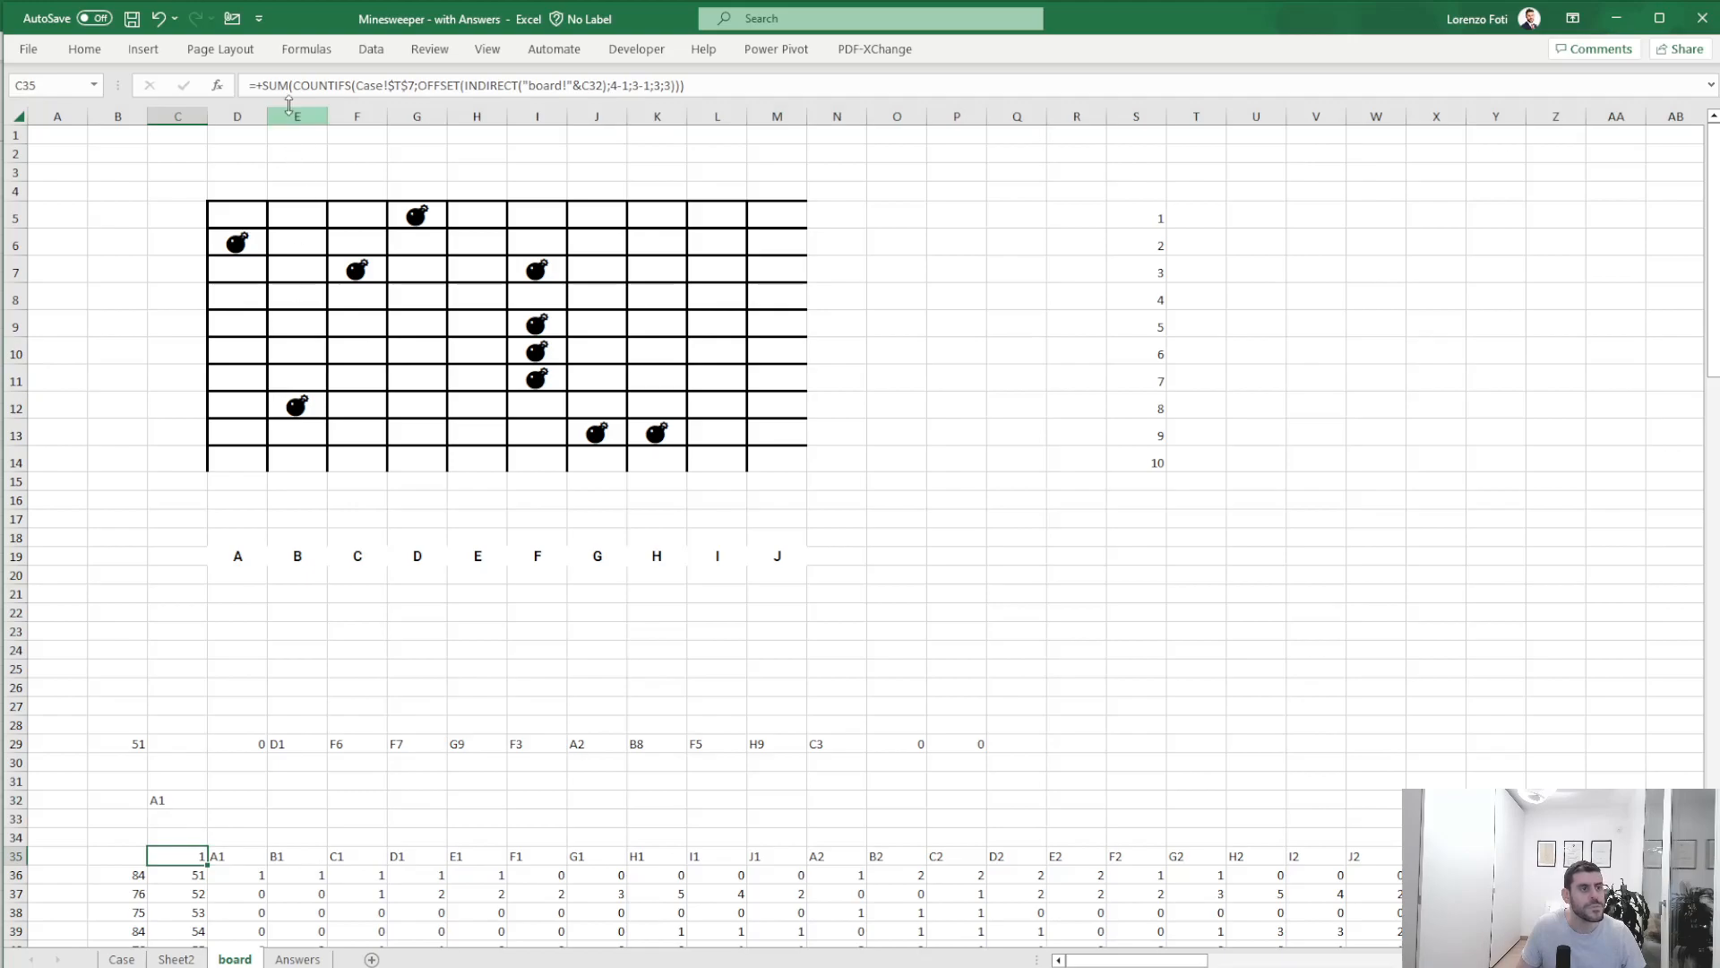
pyautogui.click(267, 90)
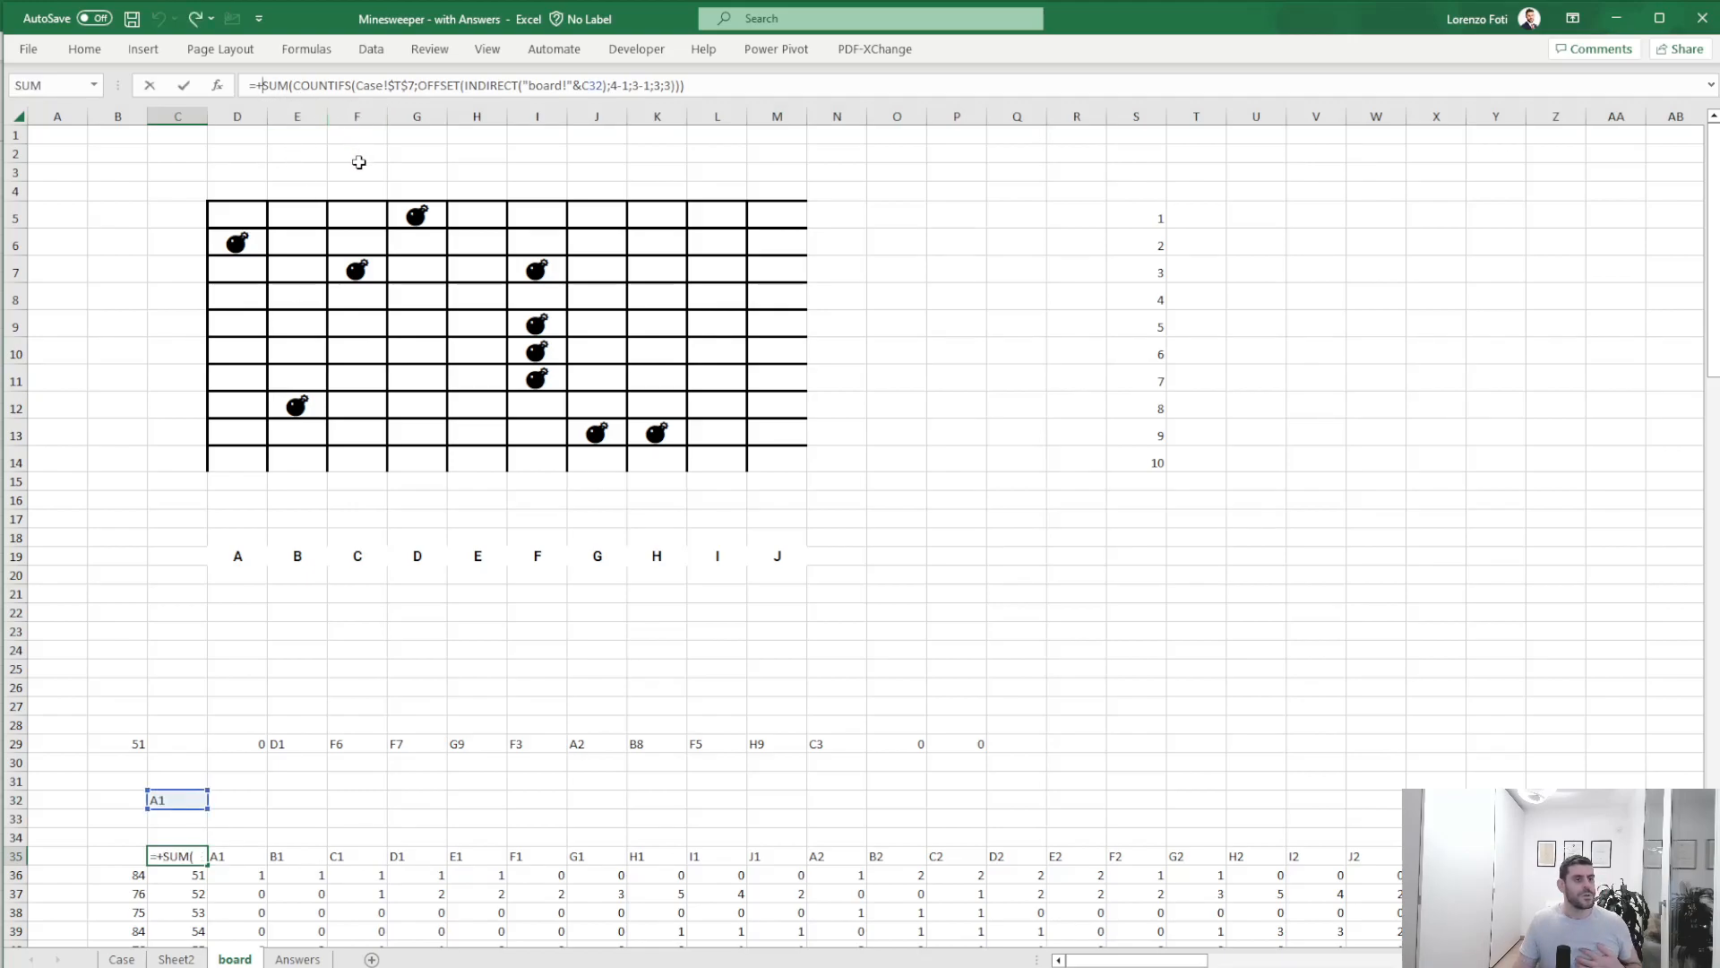
pyautogui.write('if(')
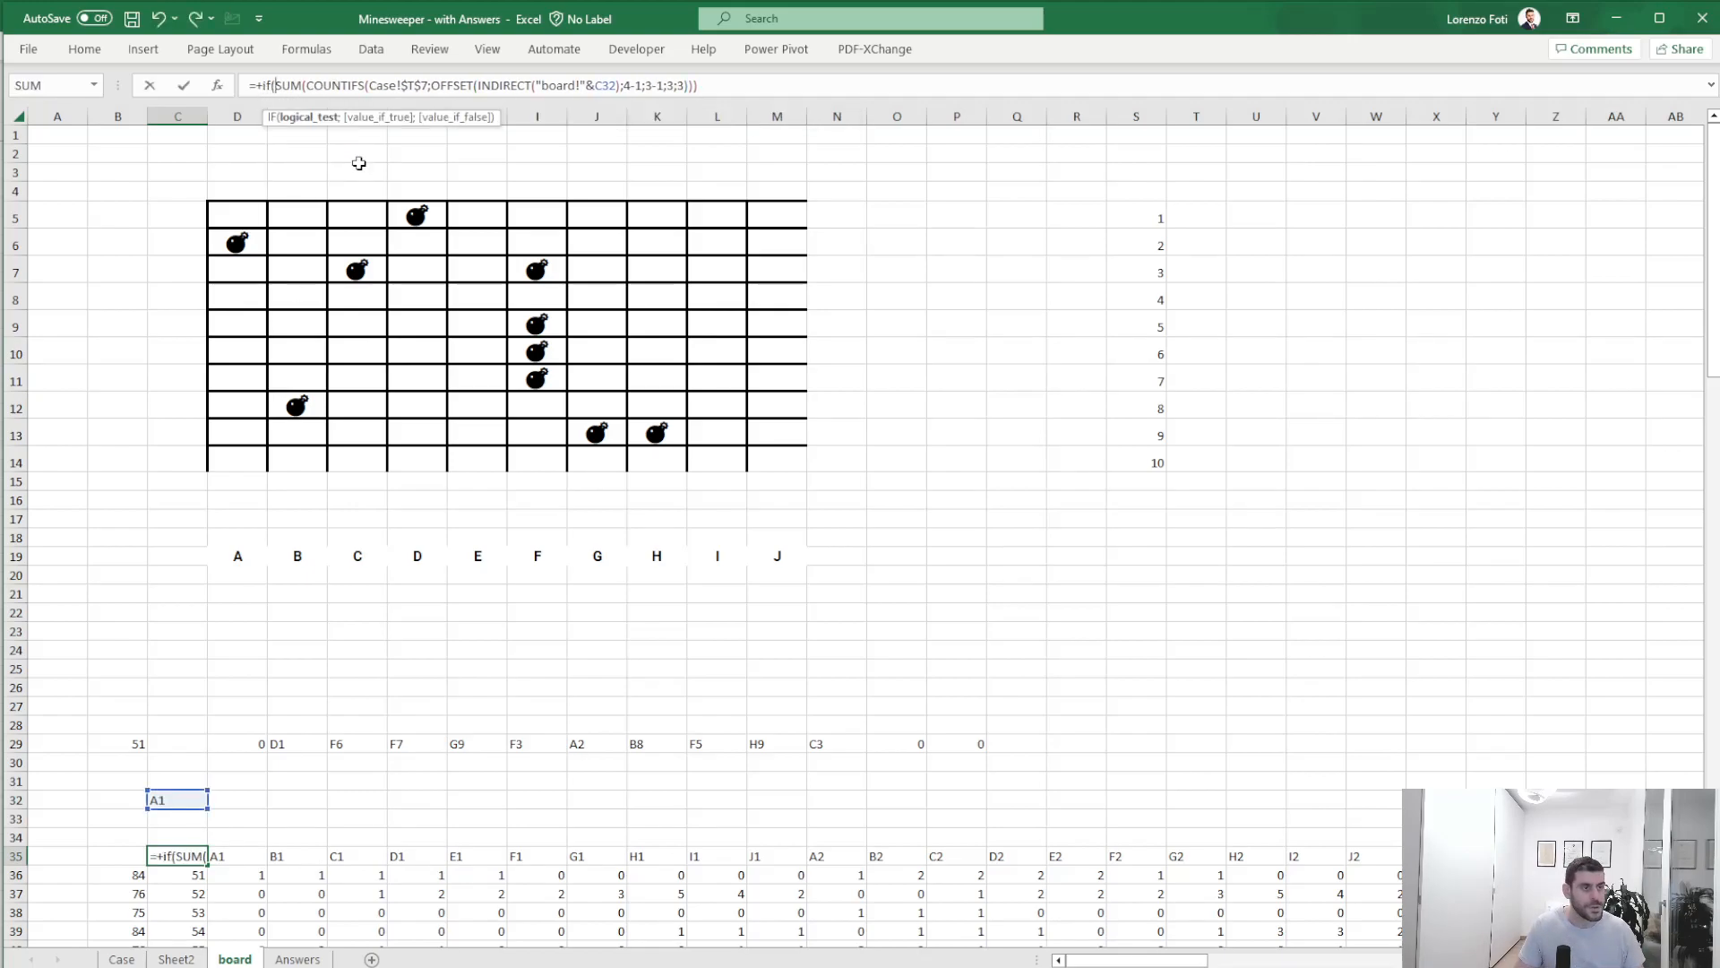
pyautogui.write('or(')
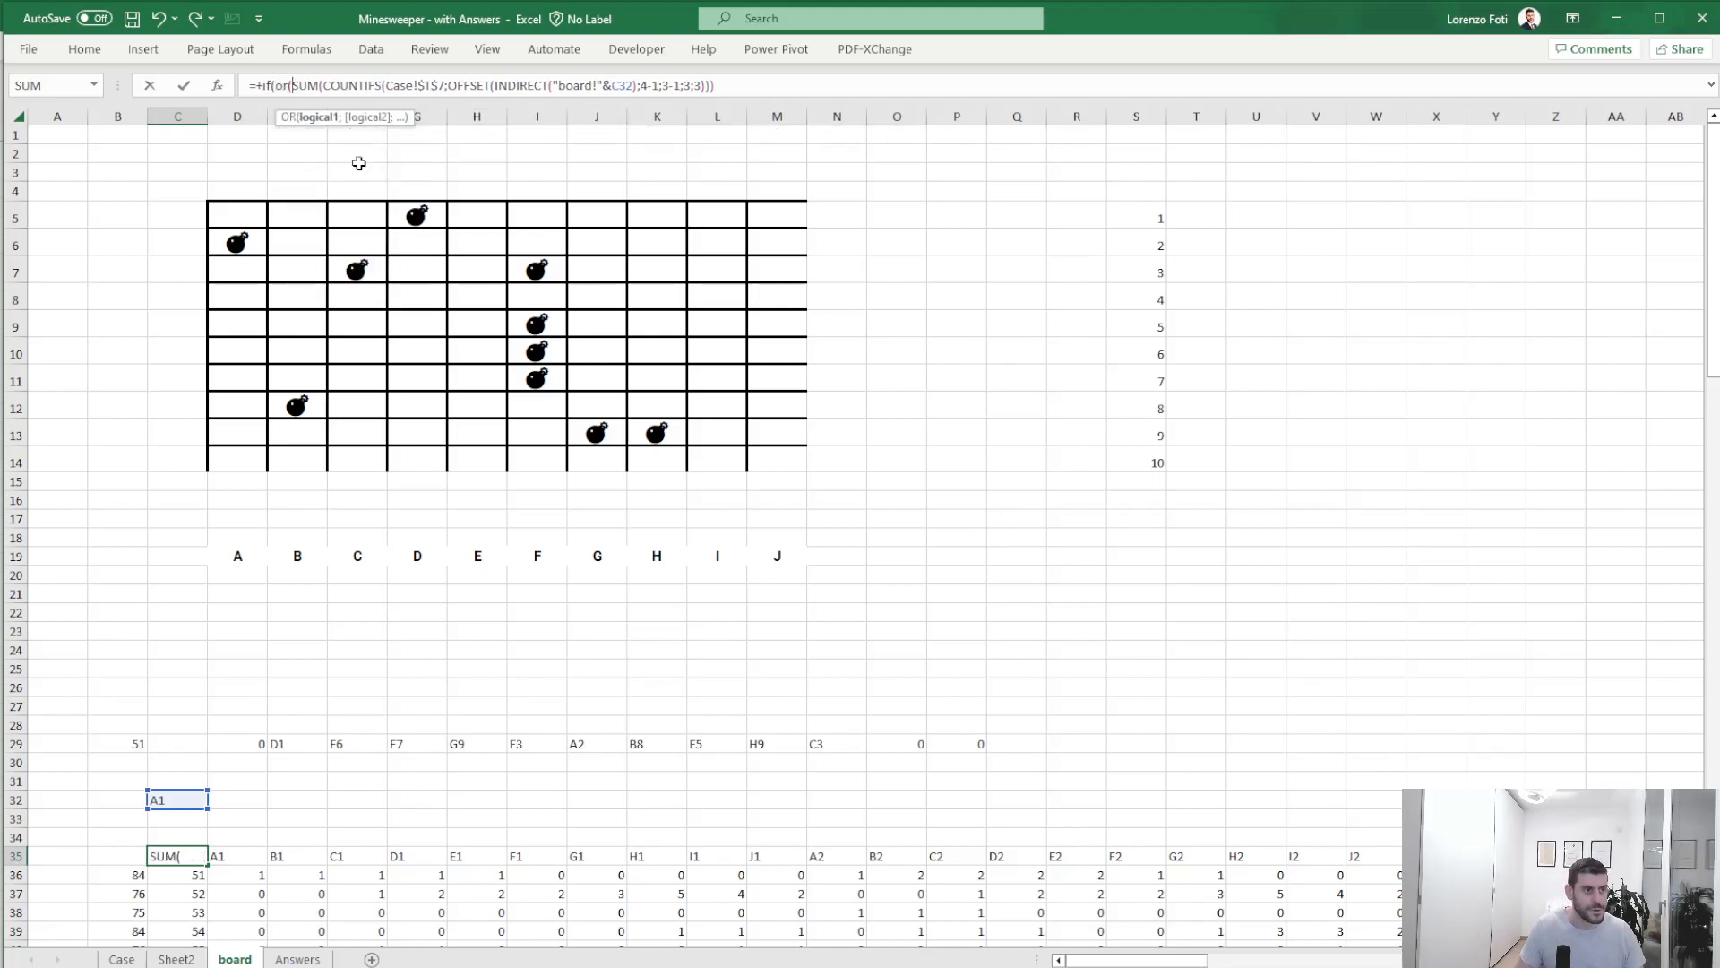
pyautogui.click(193, 798)
pyautogui.write('=')
pyautogui.moveTo(283, 743); pyautogui.dragTo(842, 737)
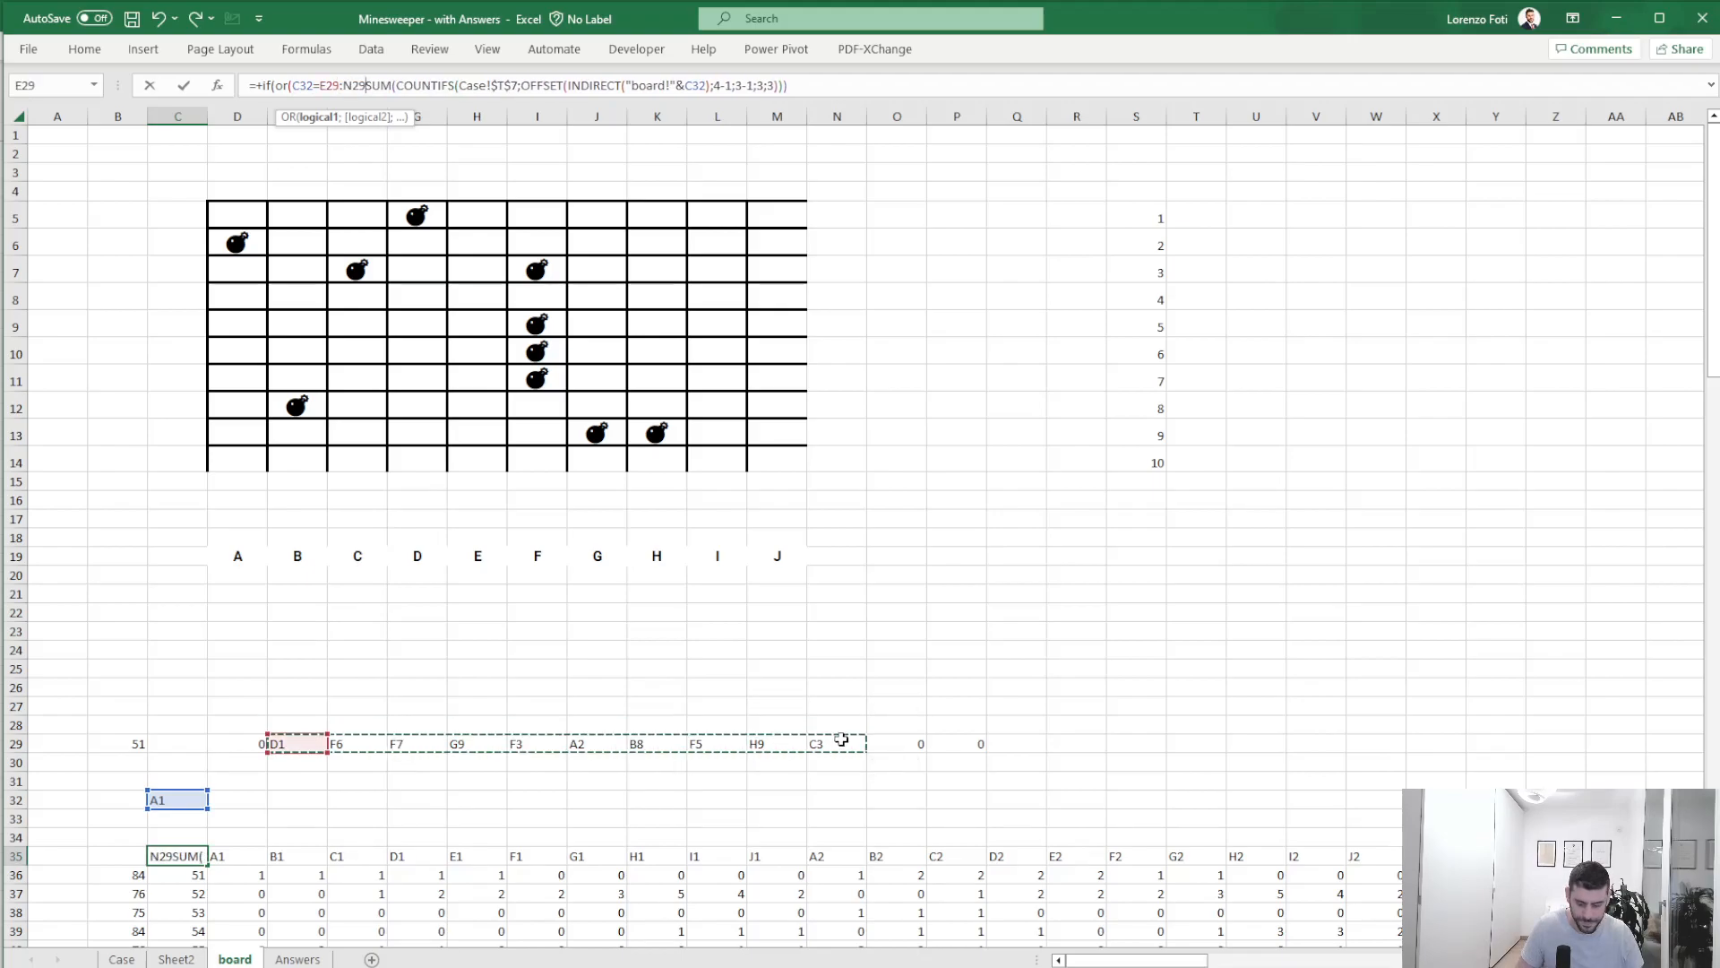
pyautogui.write(');0;')
pyautogui.click(818, 84)
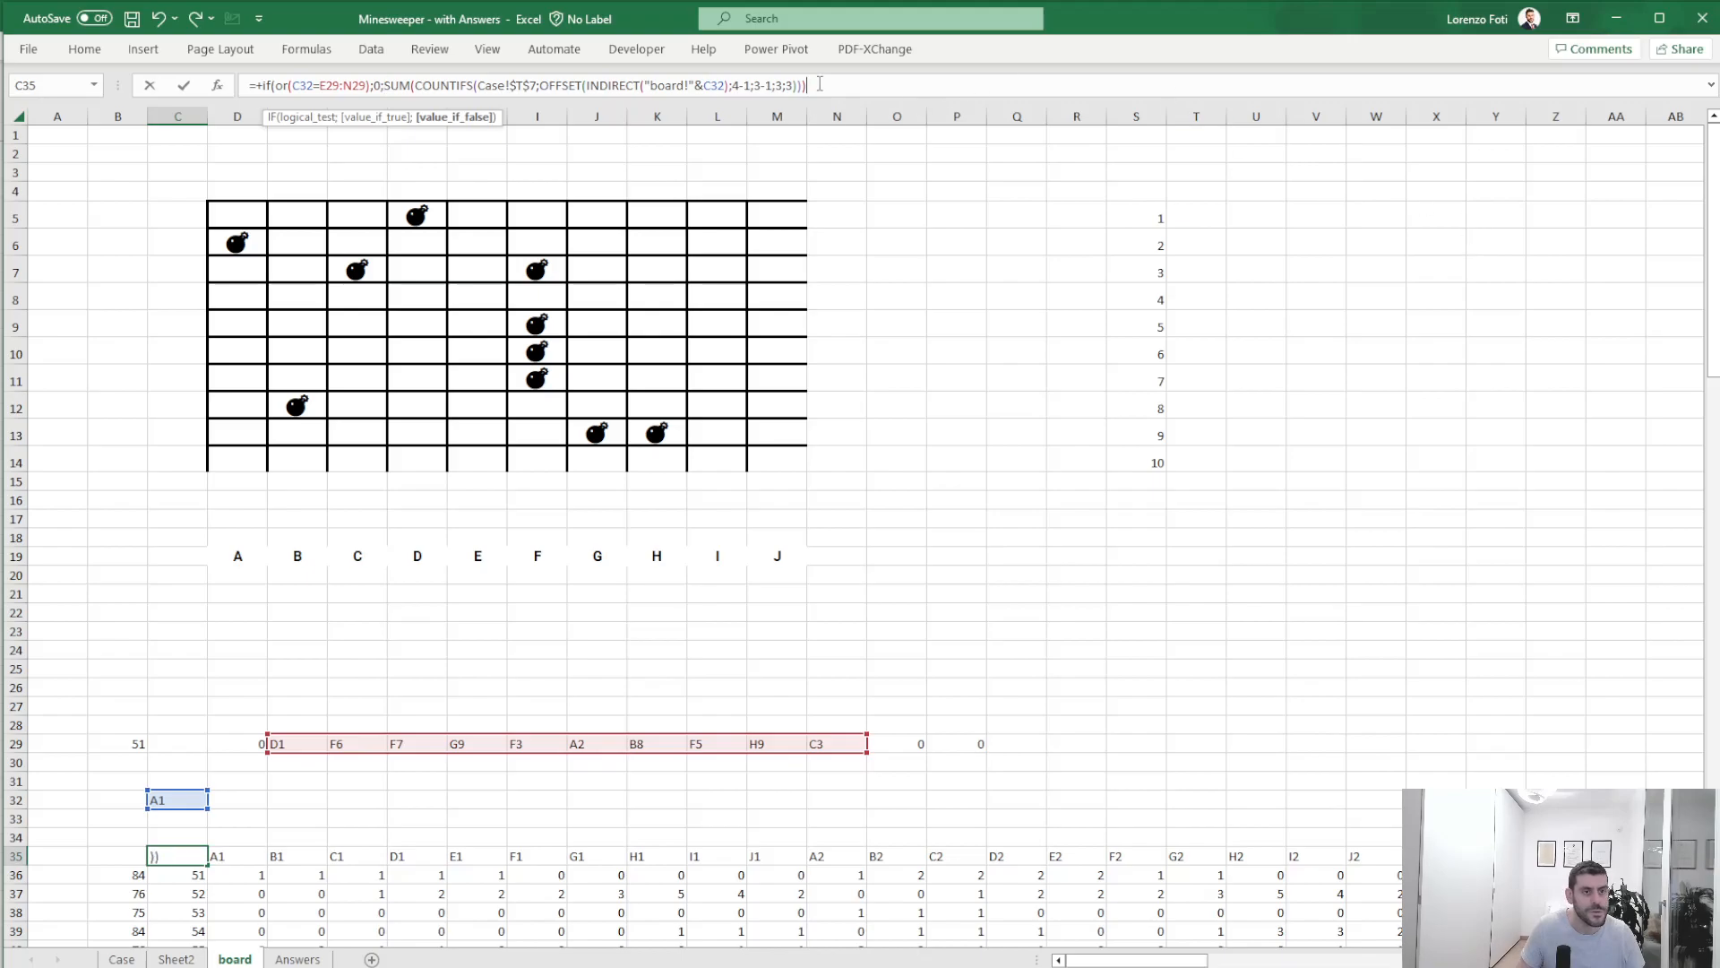
pyautogui.write(')')
pyautogui.press('Return')
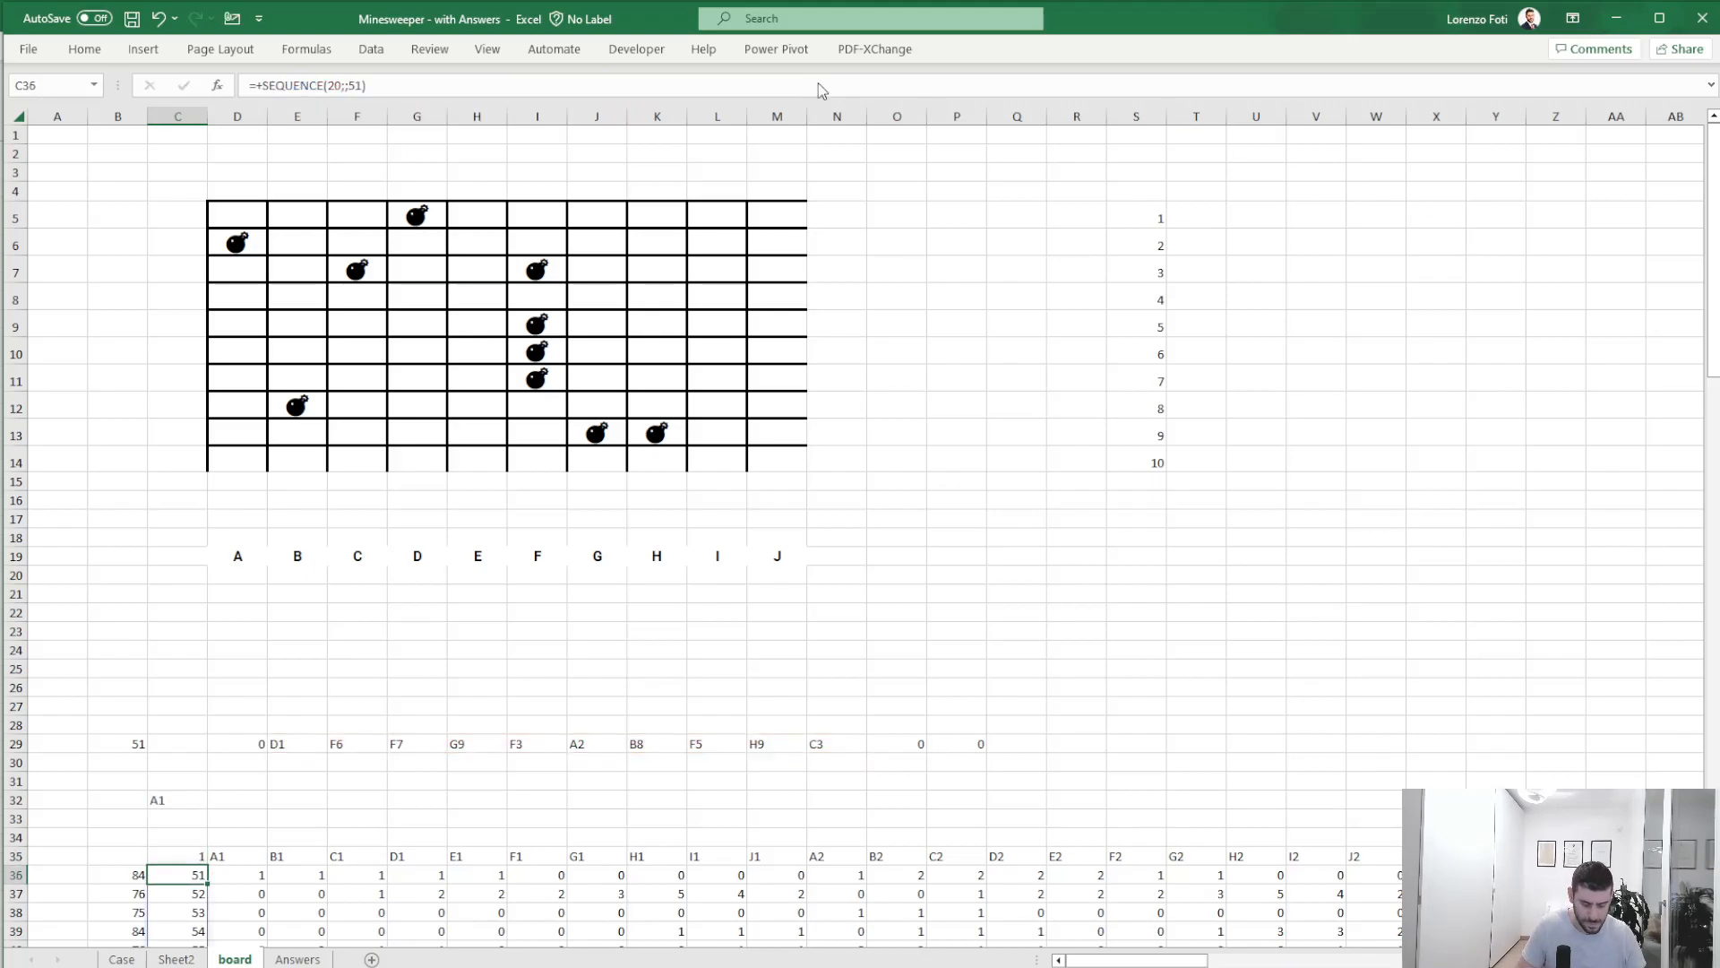
# - Compare the sums in B36:B55 with the Level 4 answers on the Answers sheet, starting at game 51
pyautogui.press('Left')
pyautogui.hotkey('ctrl', 'shift', 'Down')
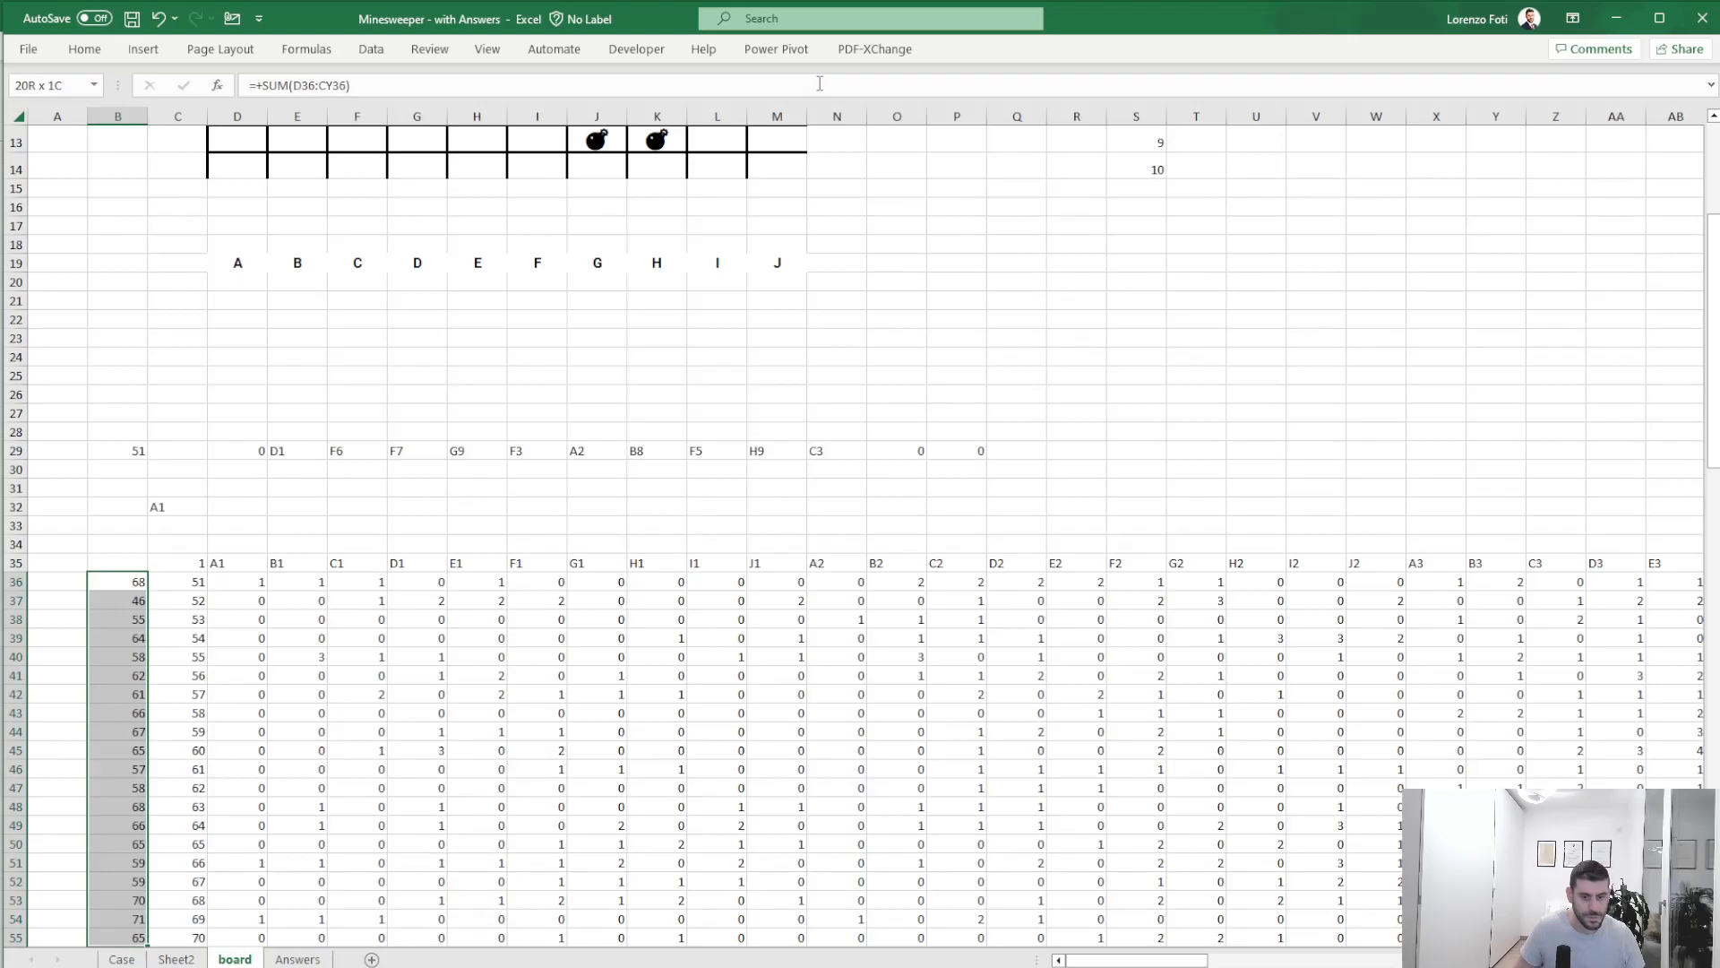
pyautogui.click(299, 959)
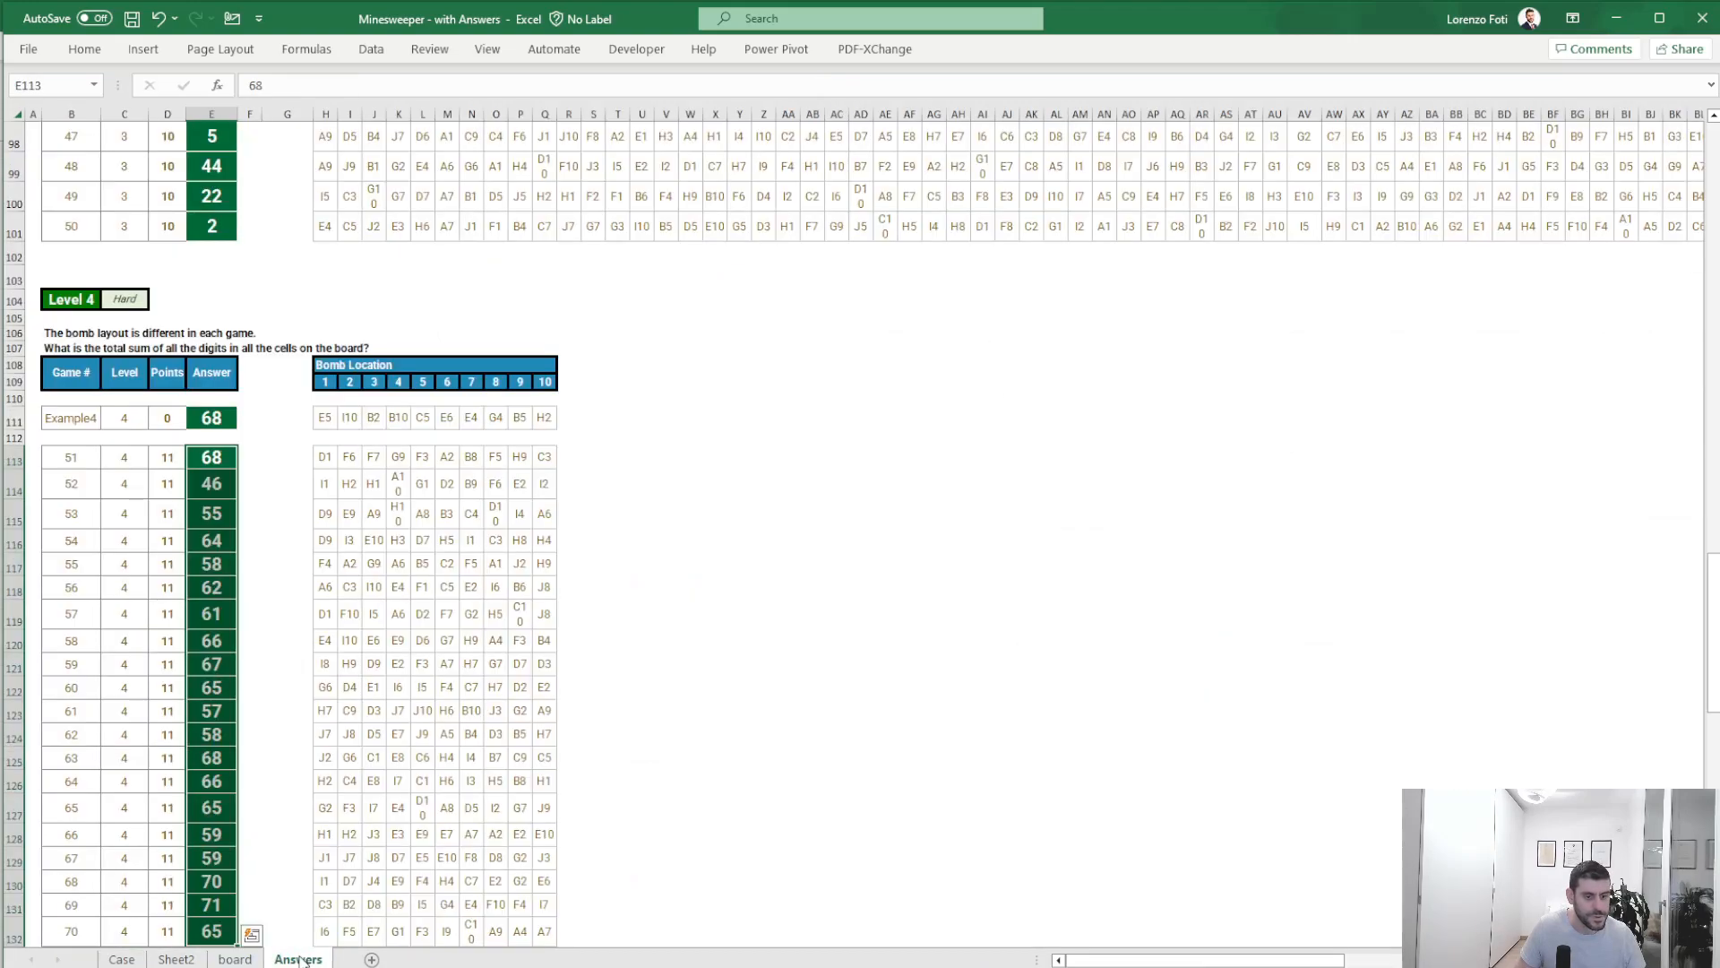
pyautogui.click(206, 466)
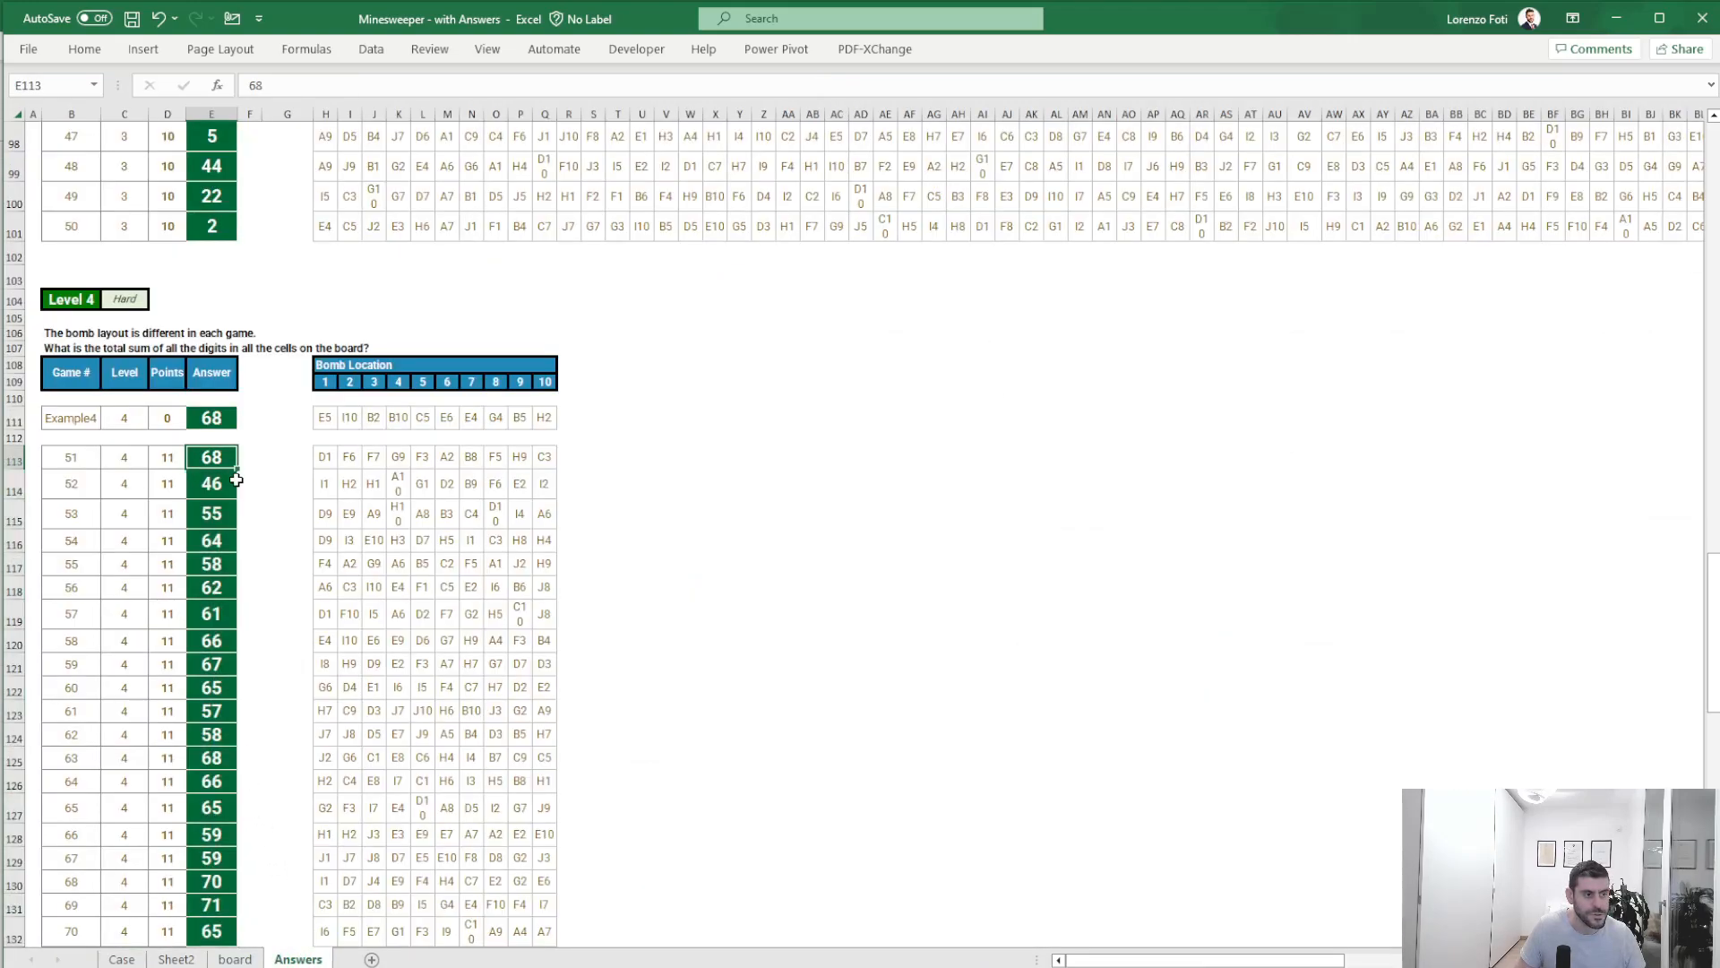
# - Check the first three and last three board sums, comparing games 68 to 70 with their values on the Answers sheet
pyautogui.click(176, 958)
pyautogui.click(235, 959)
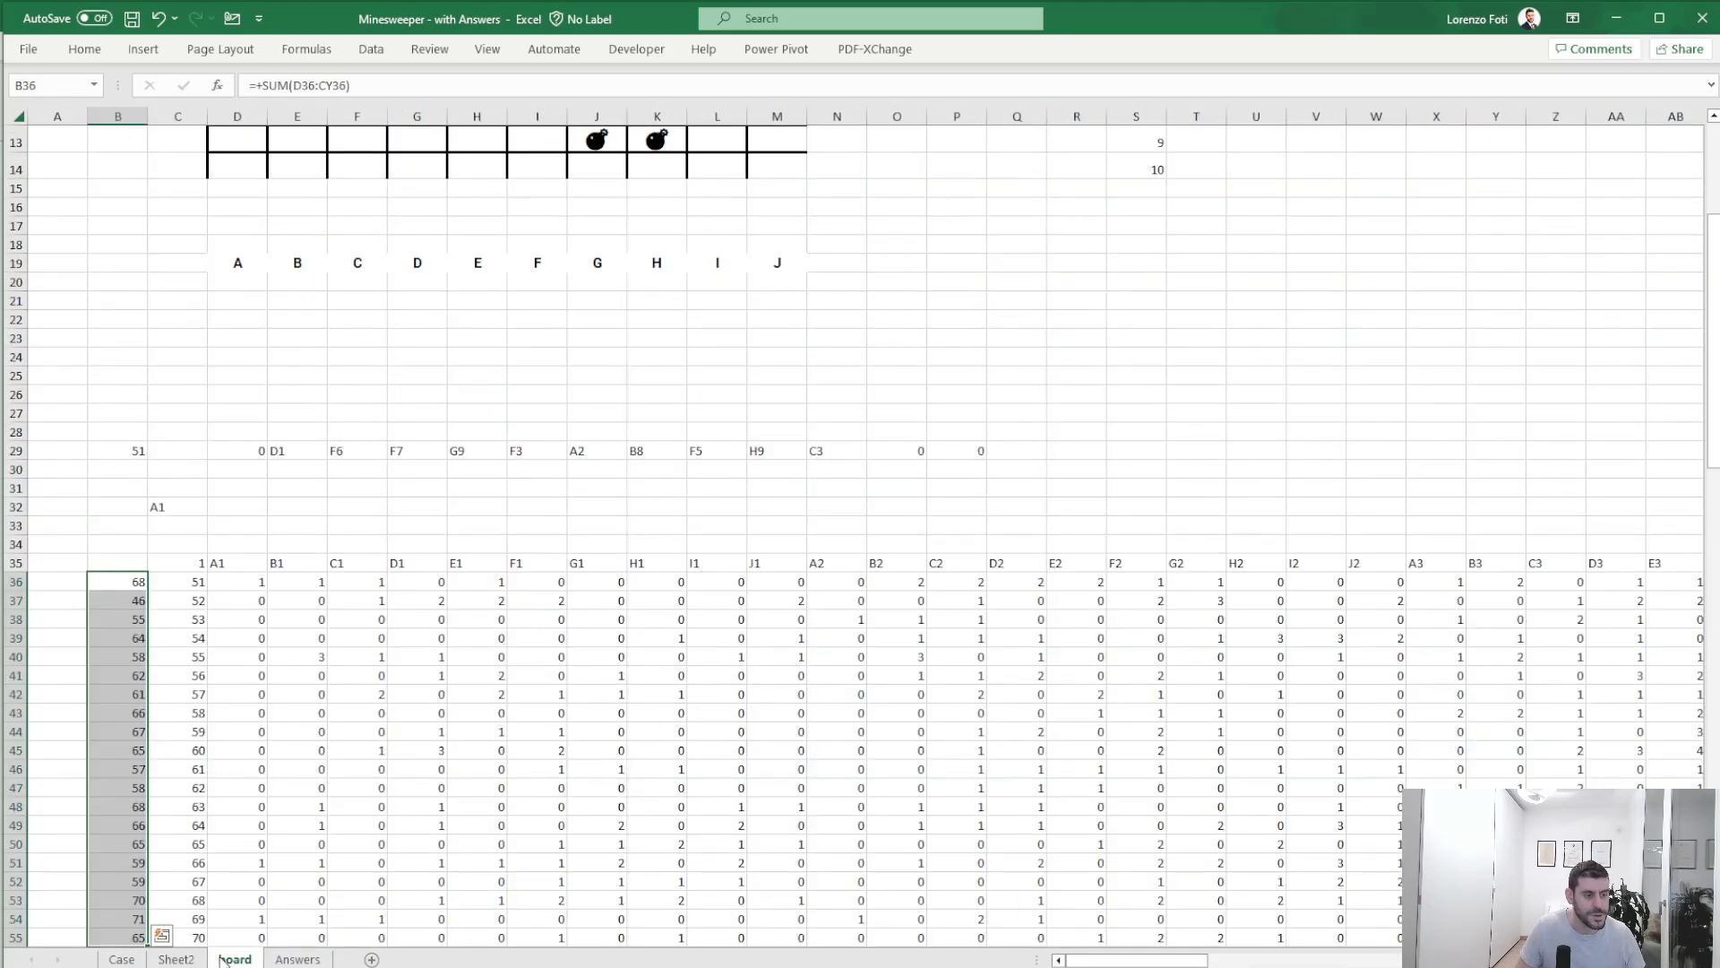
pyautogui.moveTo(115, 583); pyautogui.dragTo(125, 619)
pyautogui.scroll(-5, 122, 786)
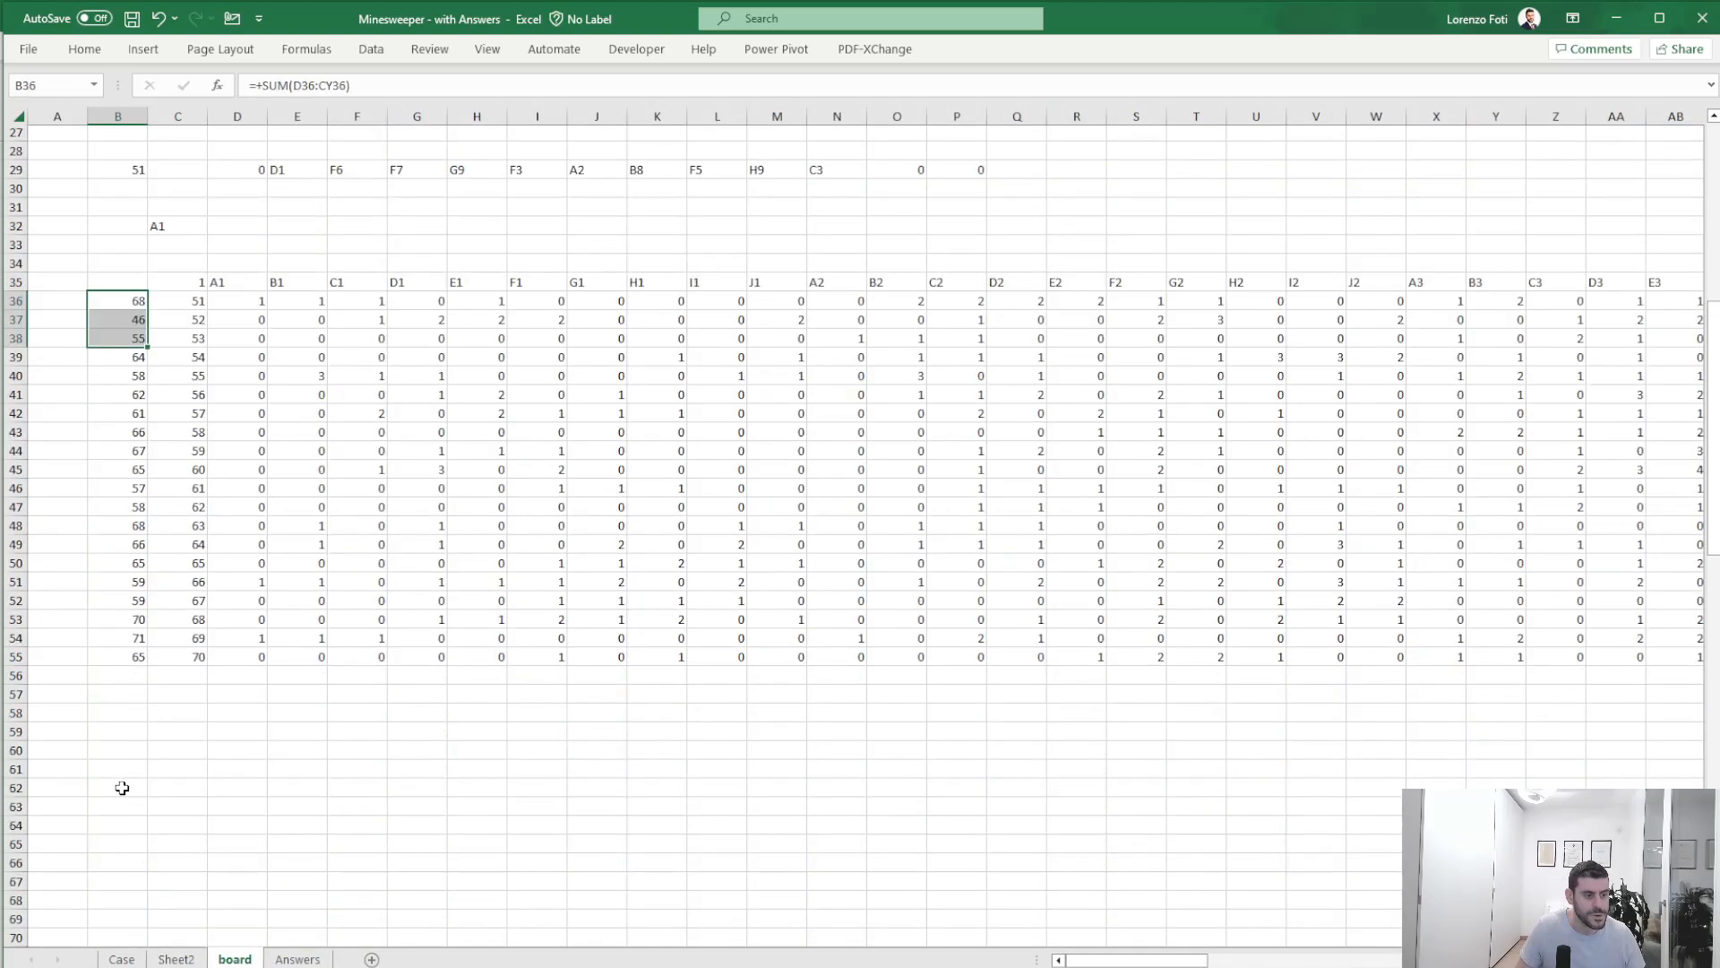
pyautogui.click(136, 627)
pyautogui.click(298, 959)
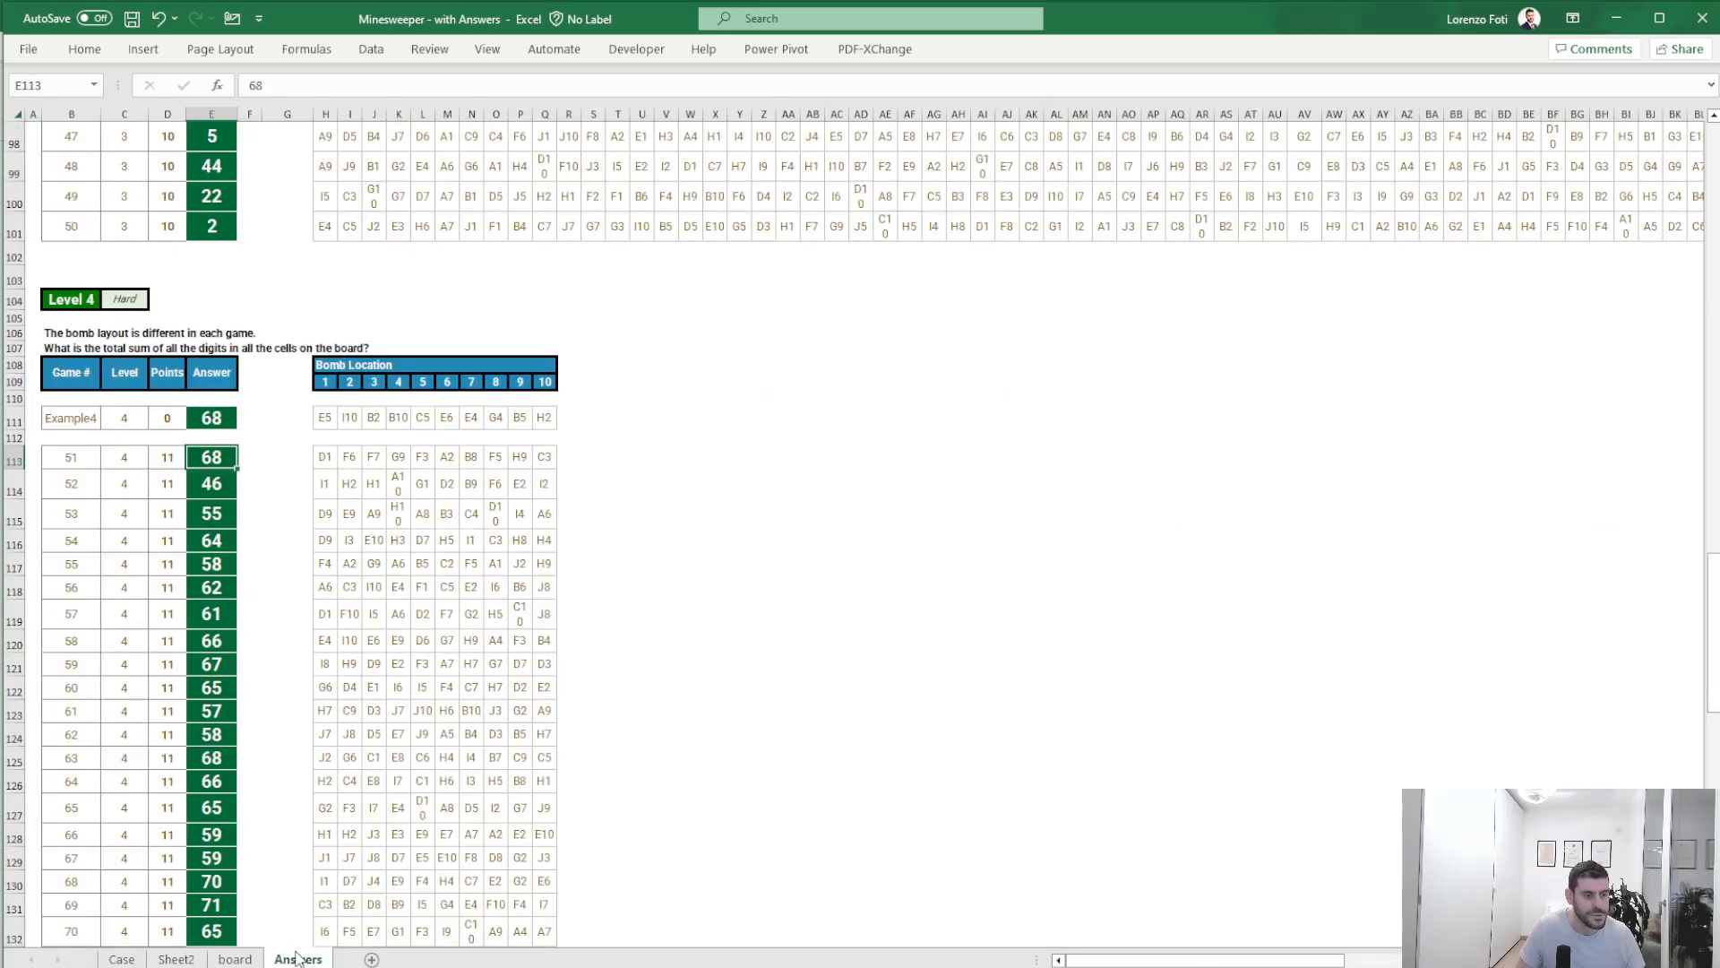
pyautogui.scroll(-4, 253, 849)
pyautogui.moveTo(211, 657); pyautogui.dragTo(212, 705)
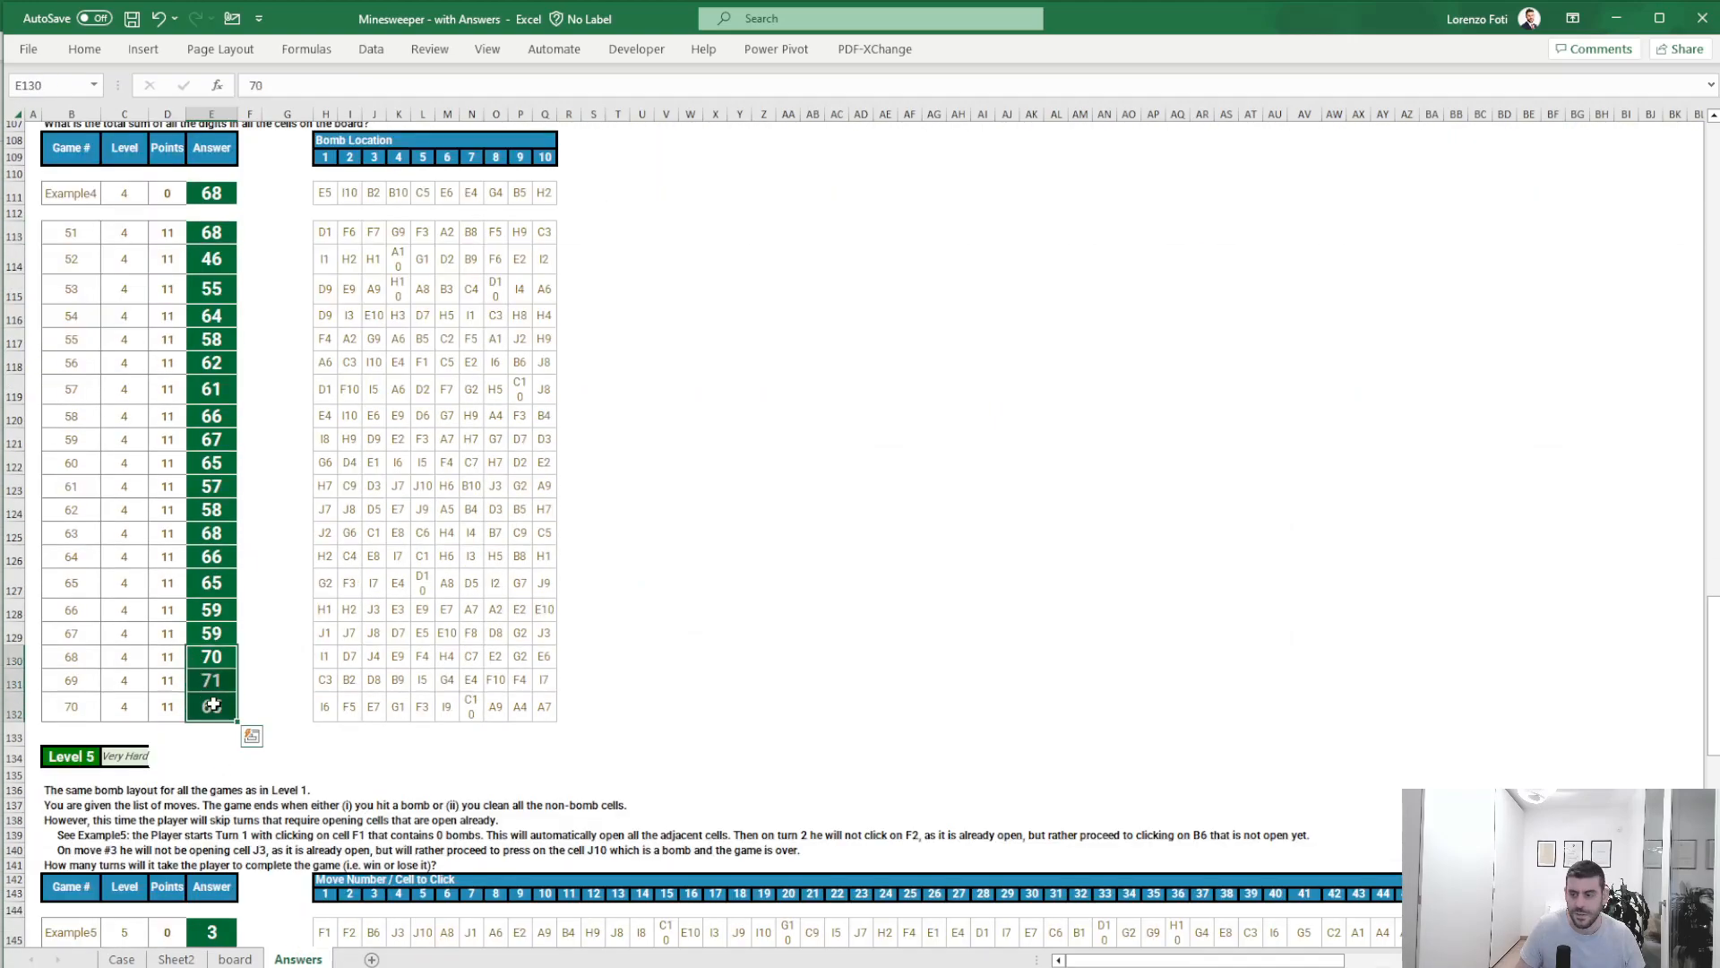
# - Show the Level 5 instructions and move lists on the Case sheet
pyautogui.click(121, 959)
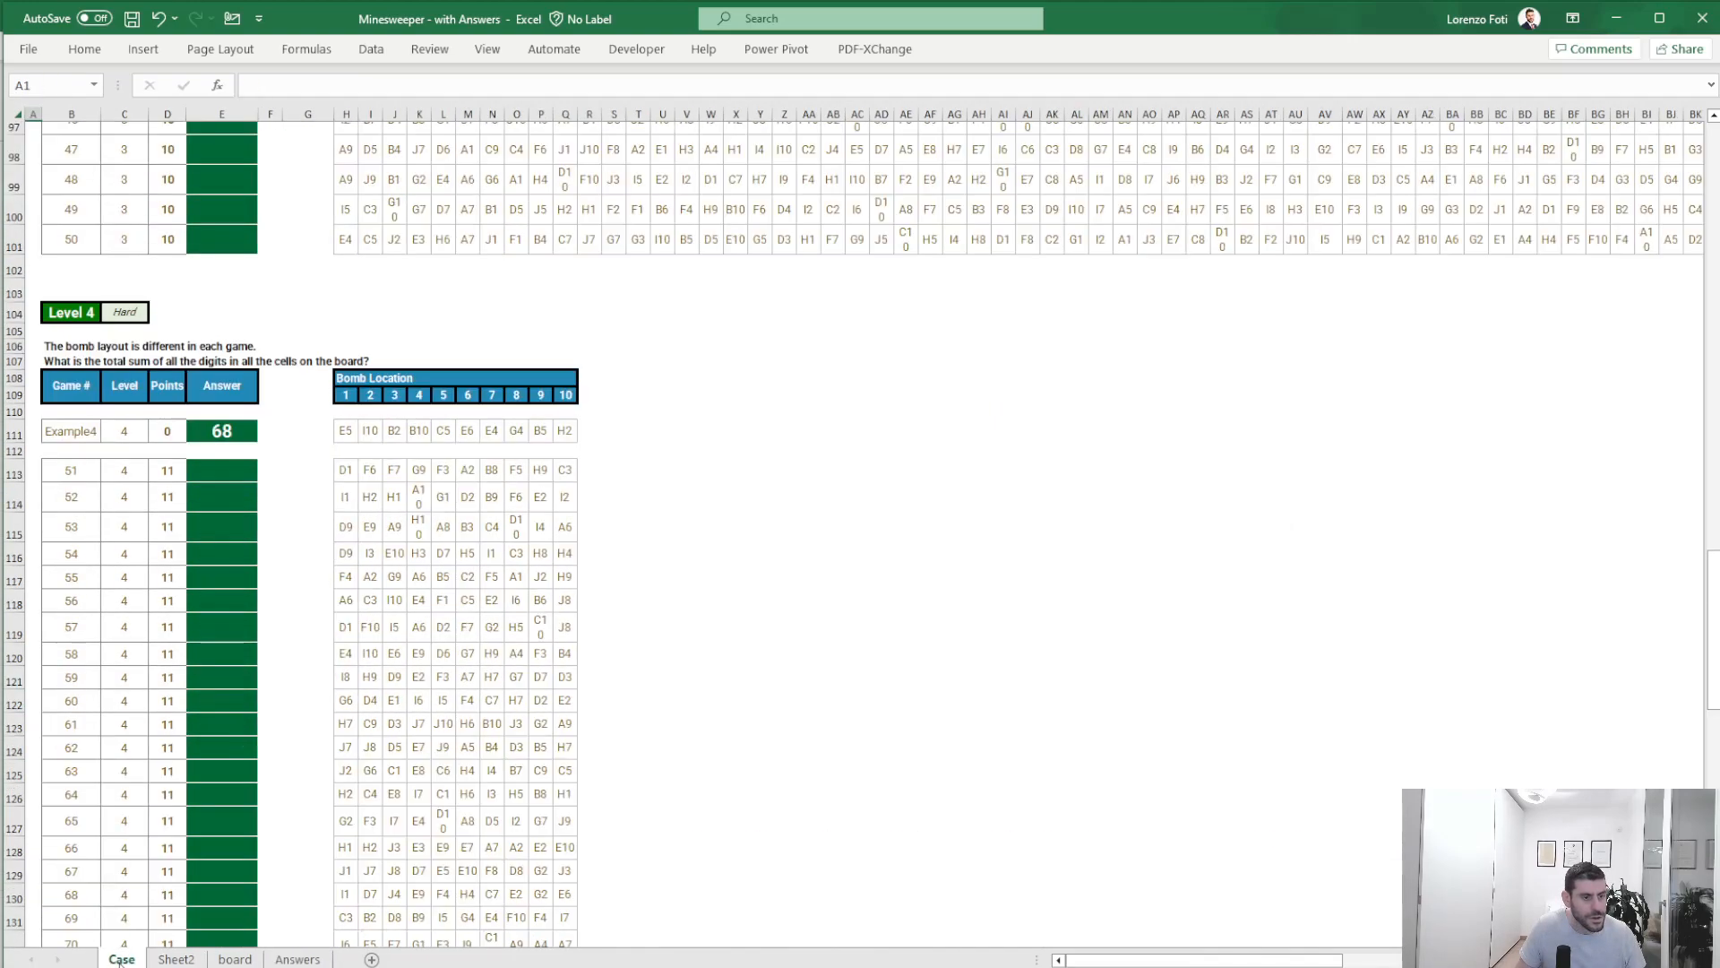
pyautogui.scroll(-10, 208, 764)
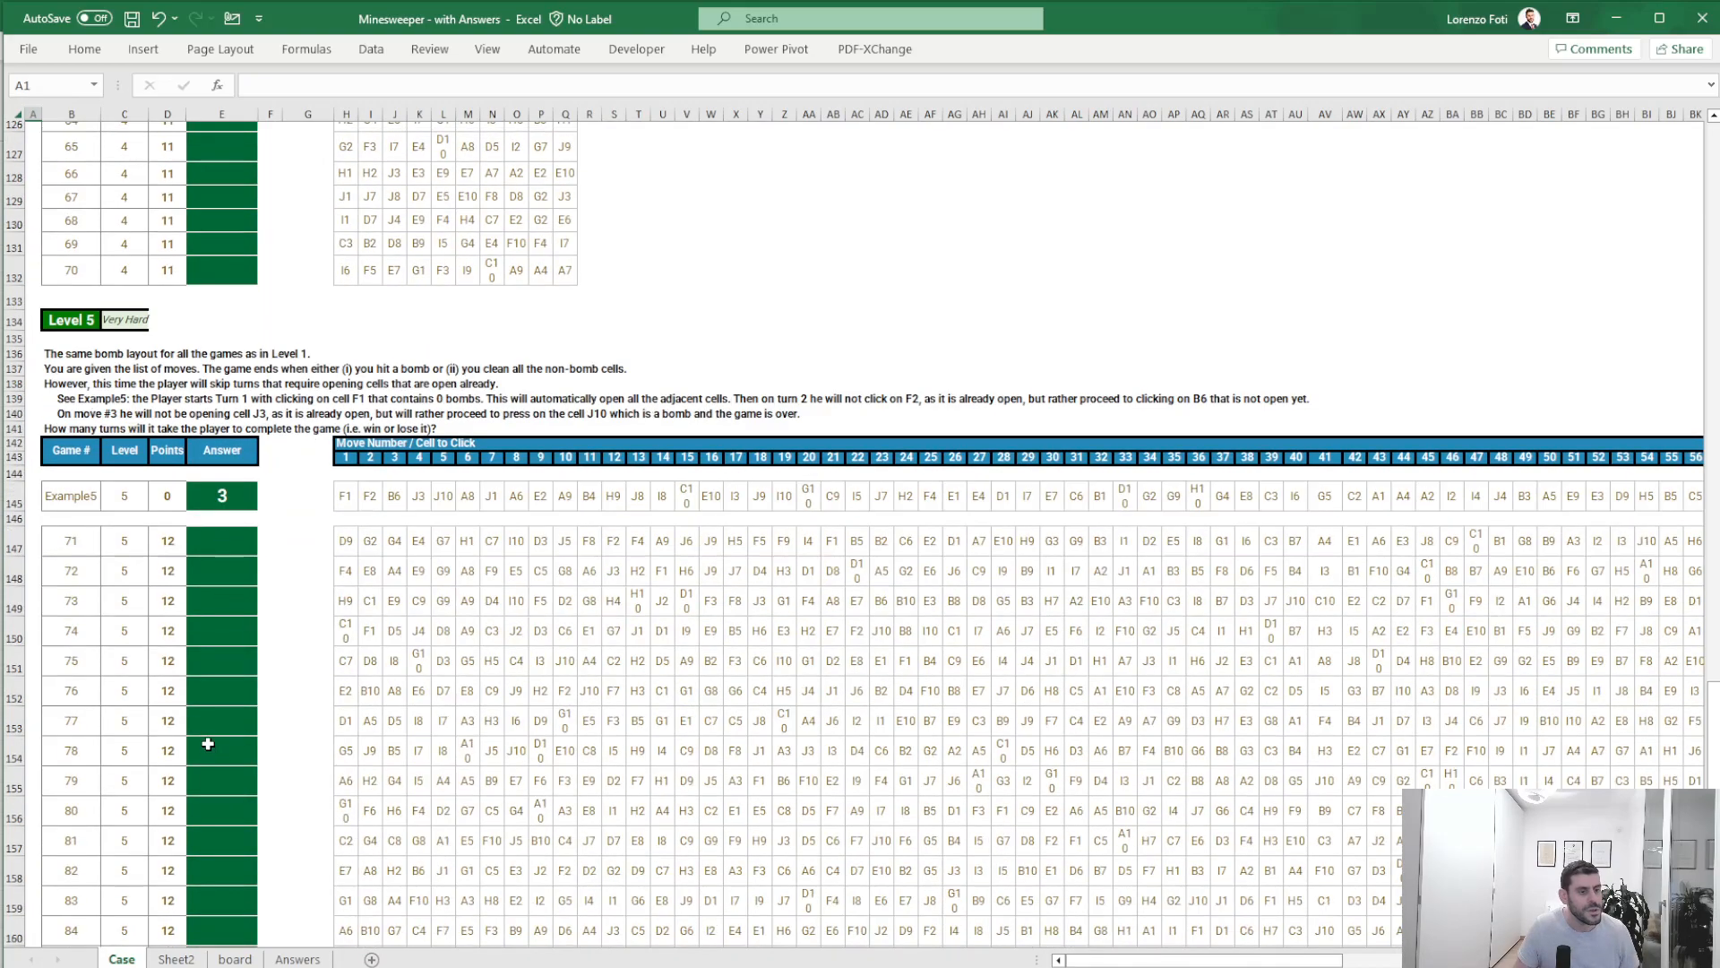